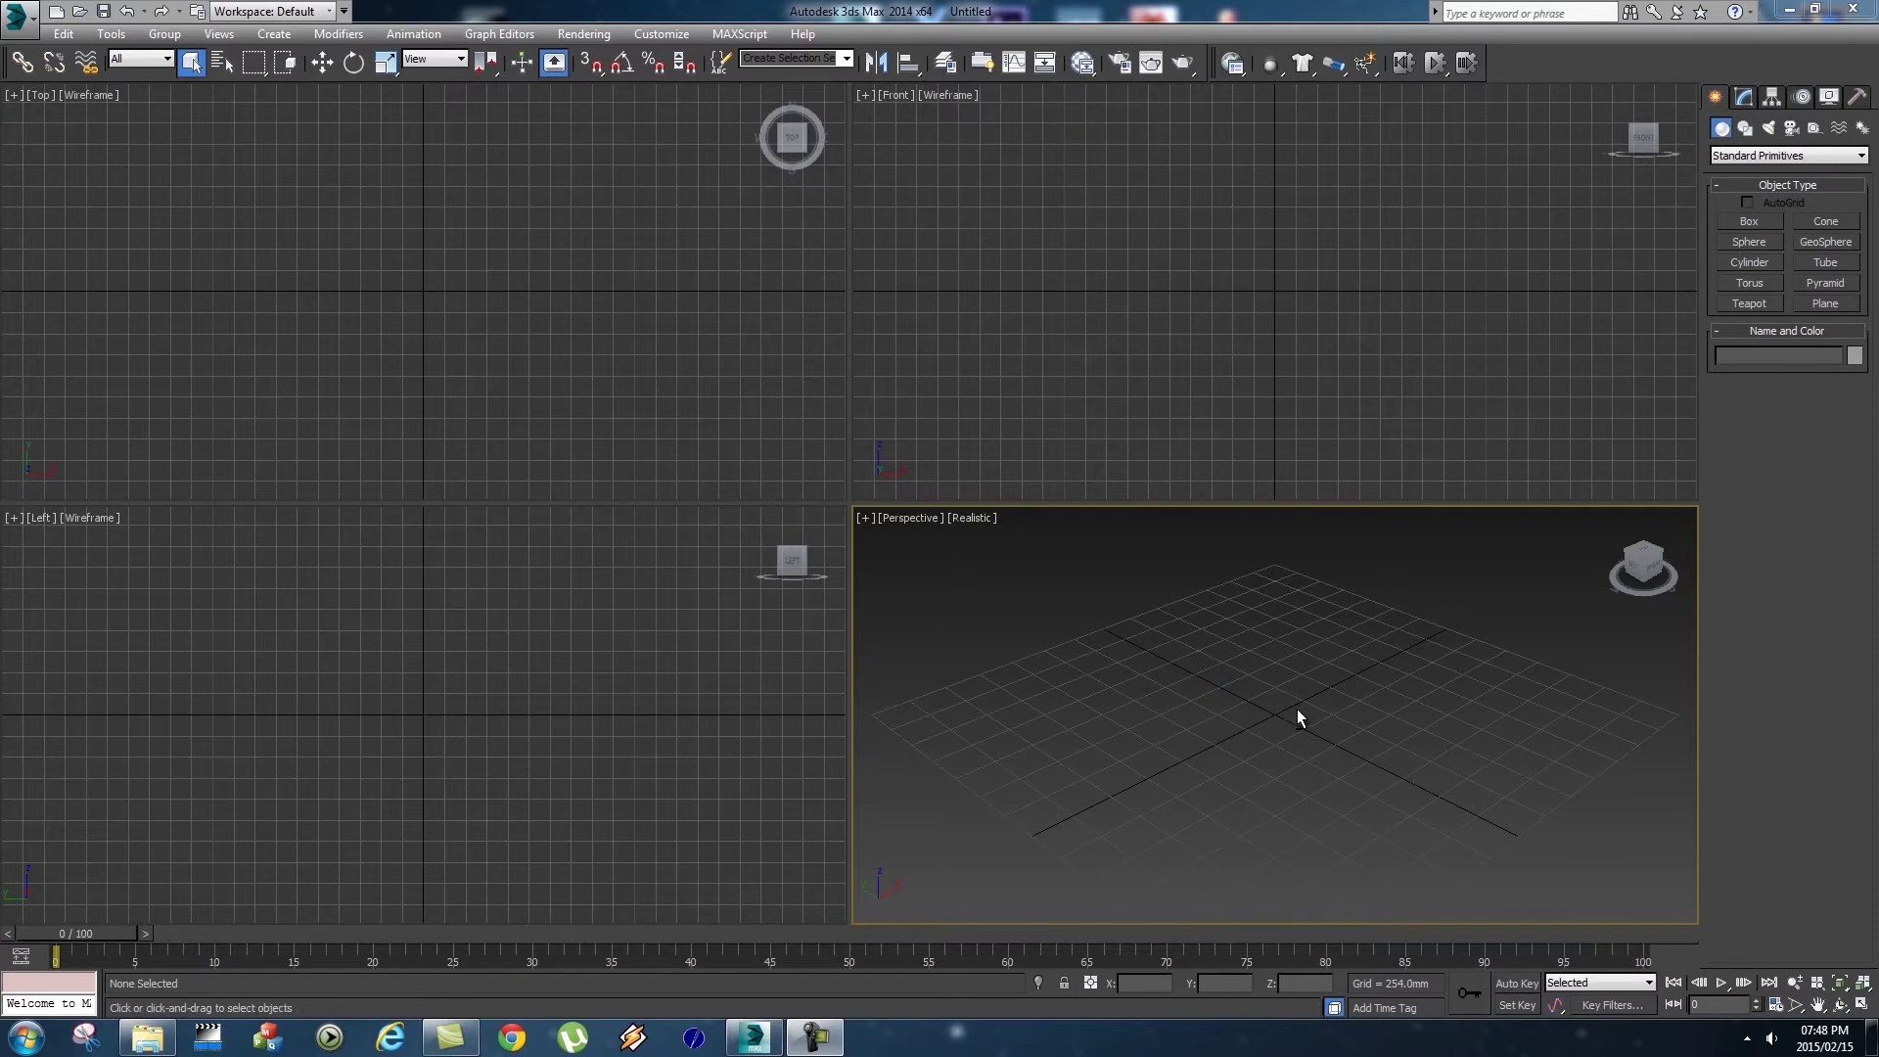
# Open the render setup and assign V-Ray Adv 3.00.03 as the production renderer.
pyautogui.keyDown('alt'); pyautogui.moveTo(1296, 709); pyautogui.dragTo(1272, 707, button='middle'); pyautogui.keyUp('alt')
pyautogui.click(586, 33)
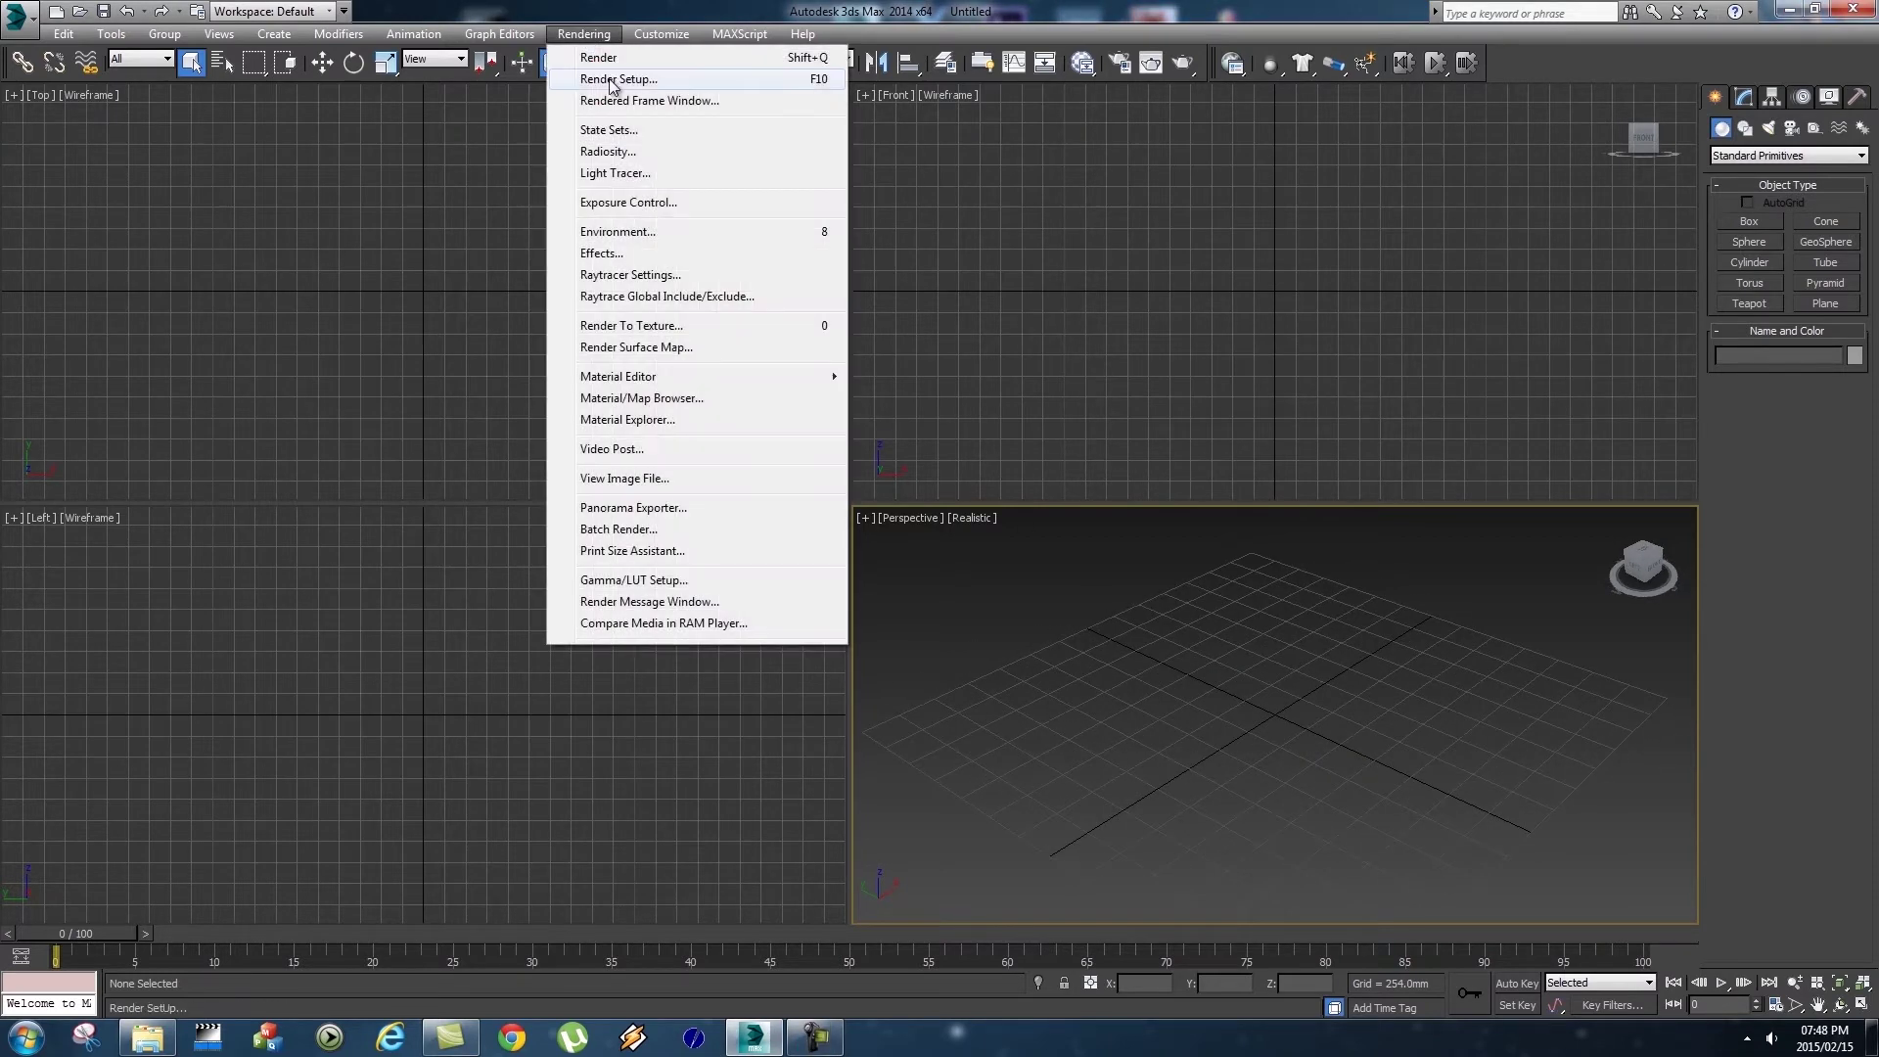
pyautogui.click(617, 78)
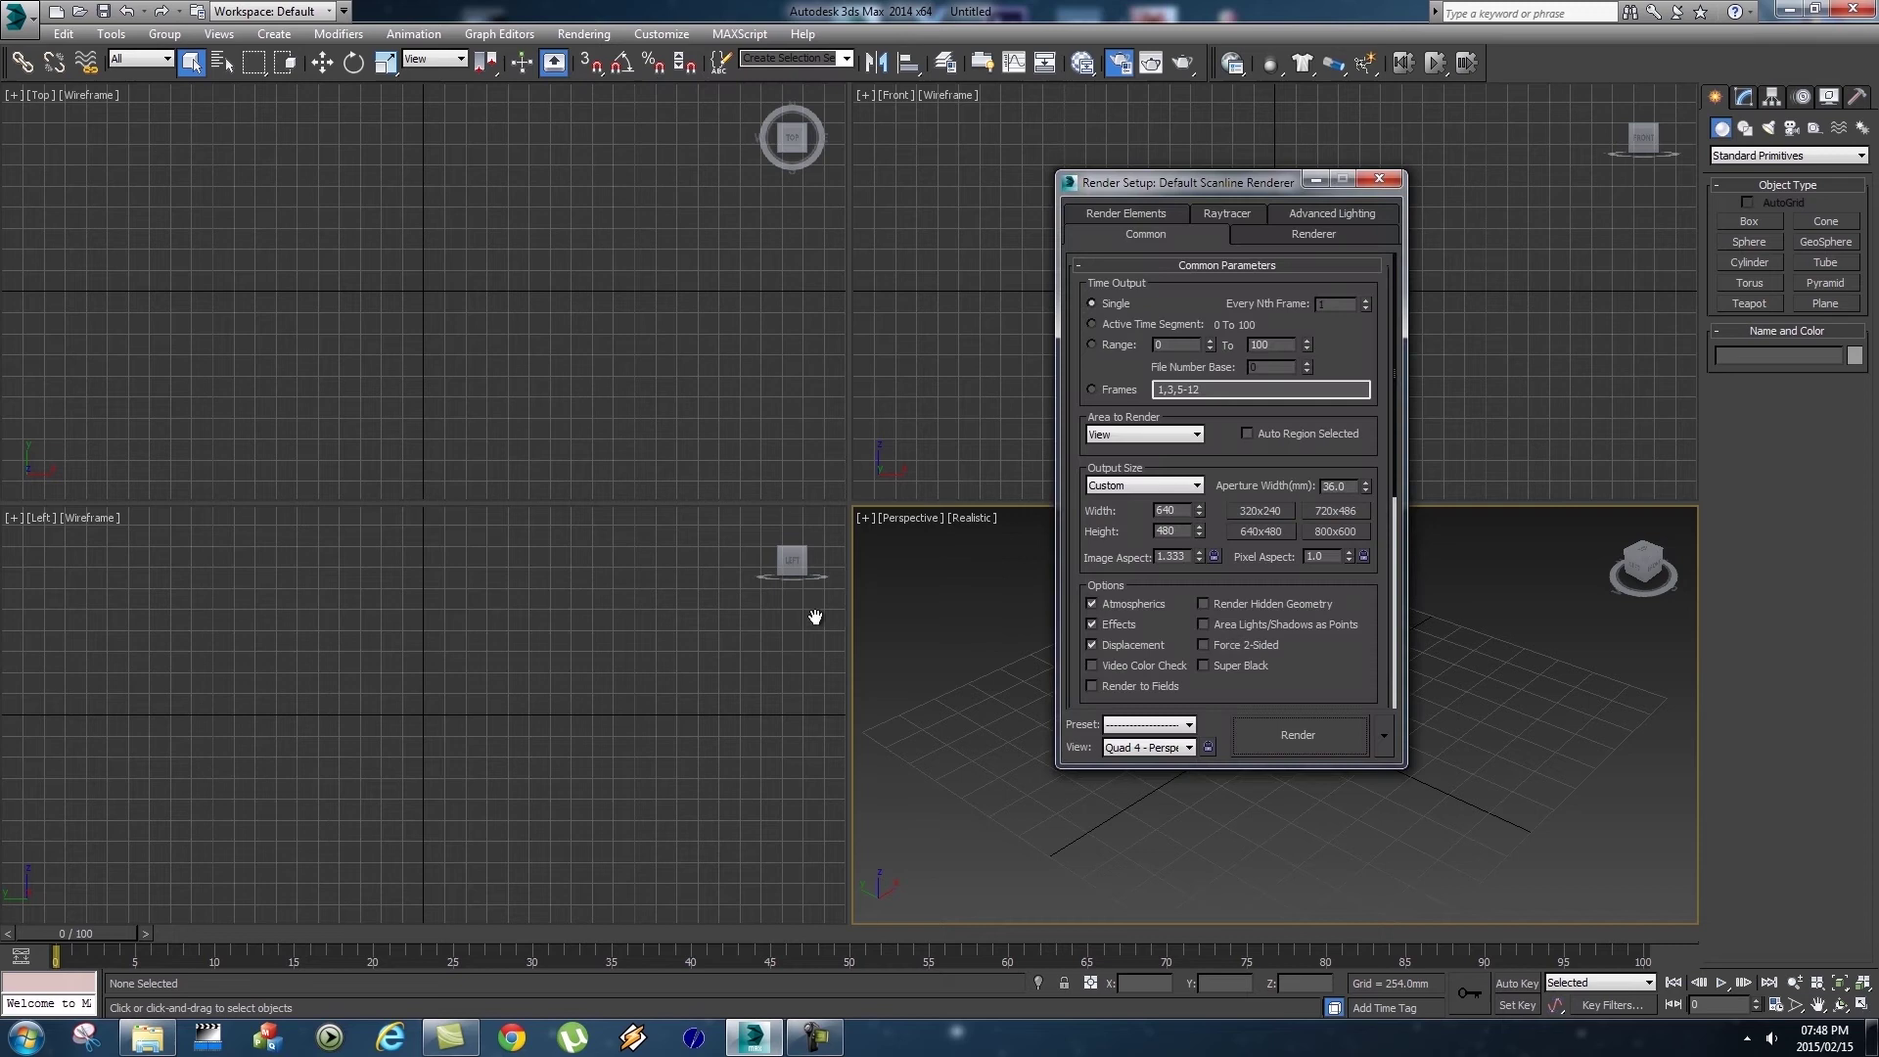
pyautogui.scroll(-5, 1312, 549)
pyautogui.click(1263, 697)
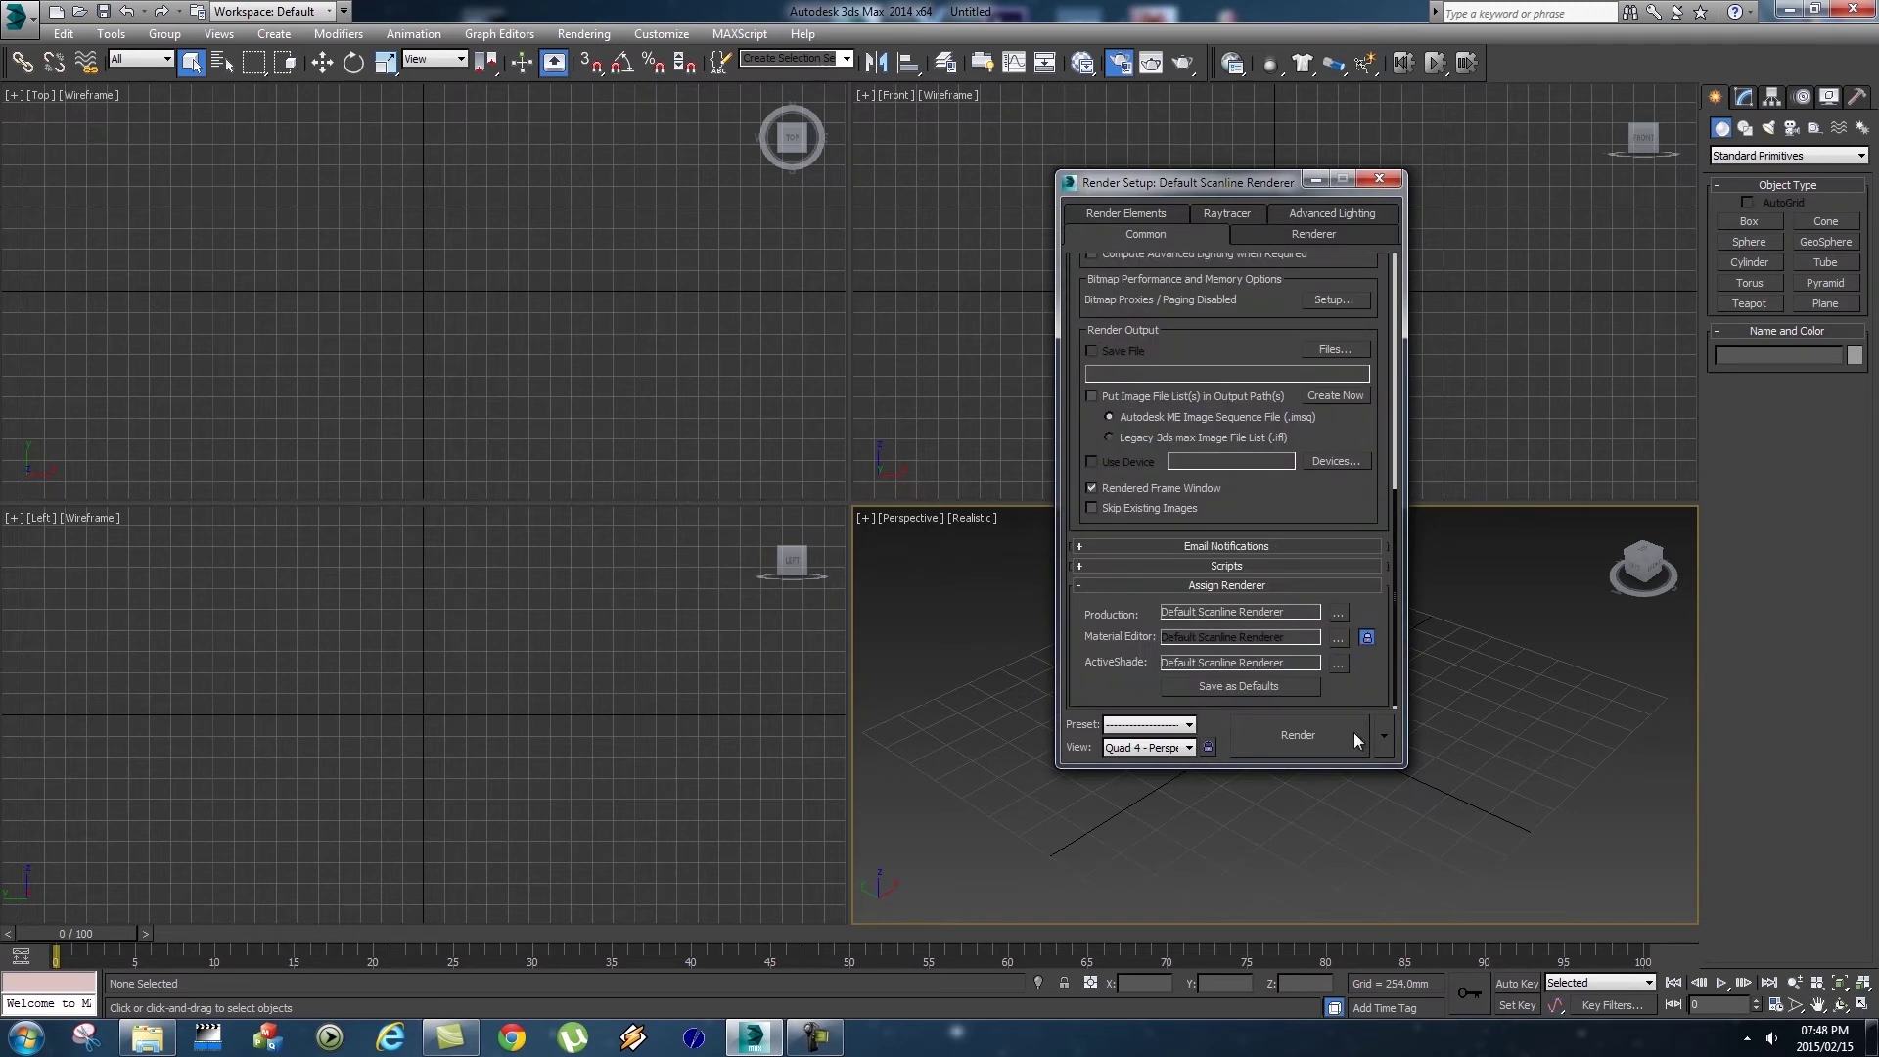
pyautogui.click(1337, 614)
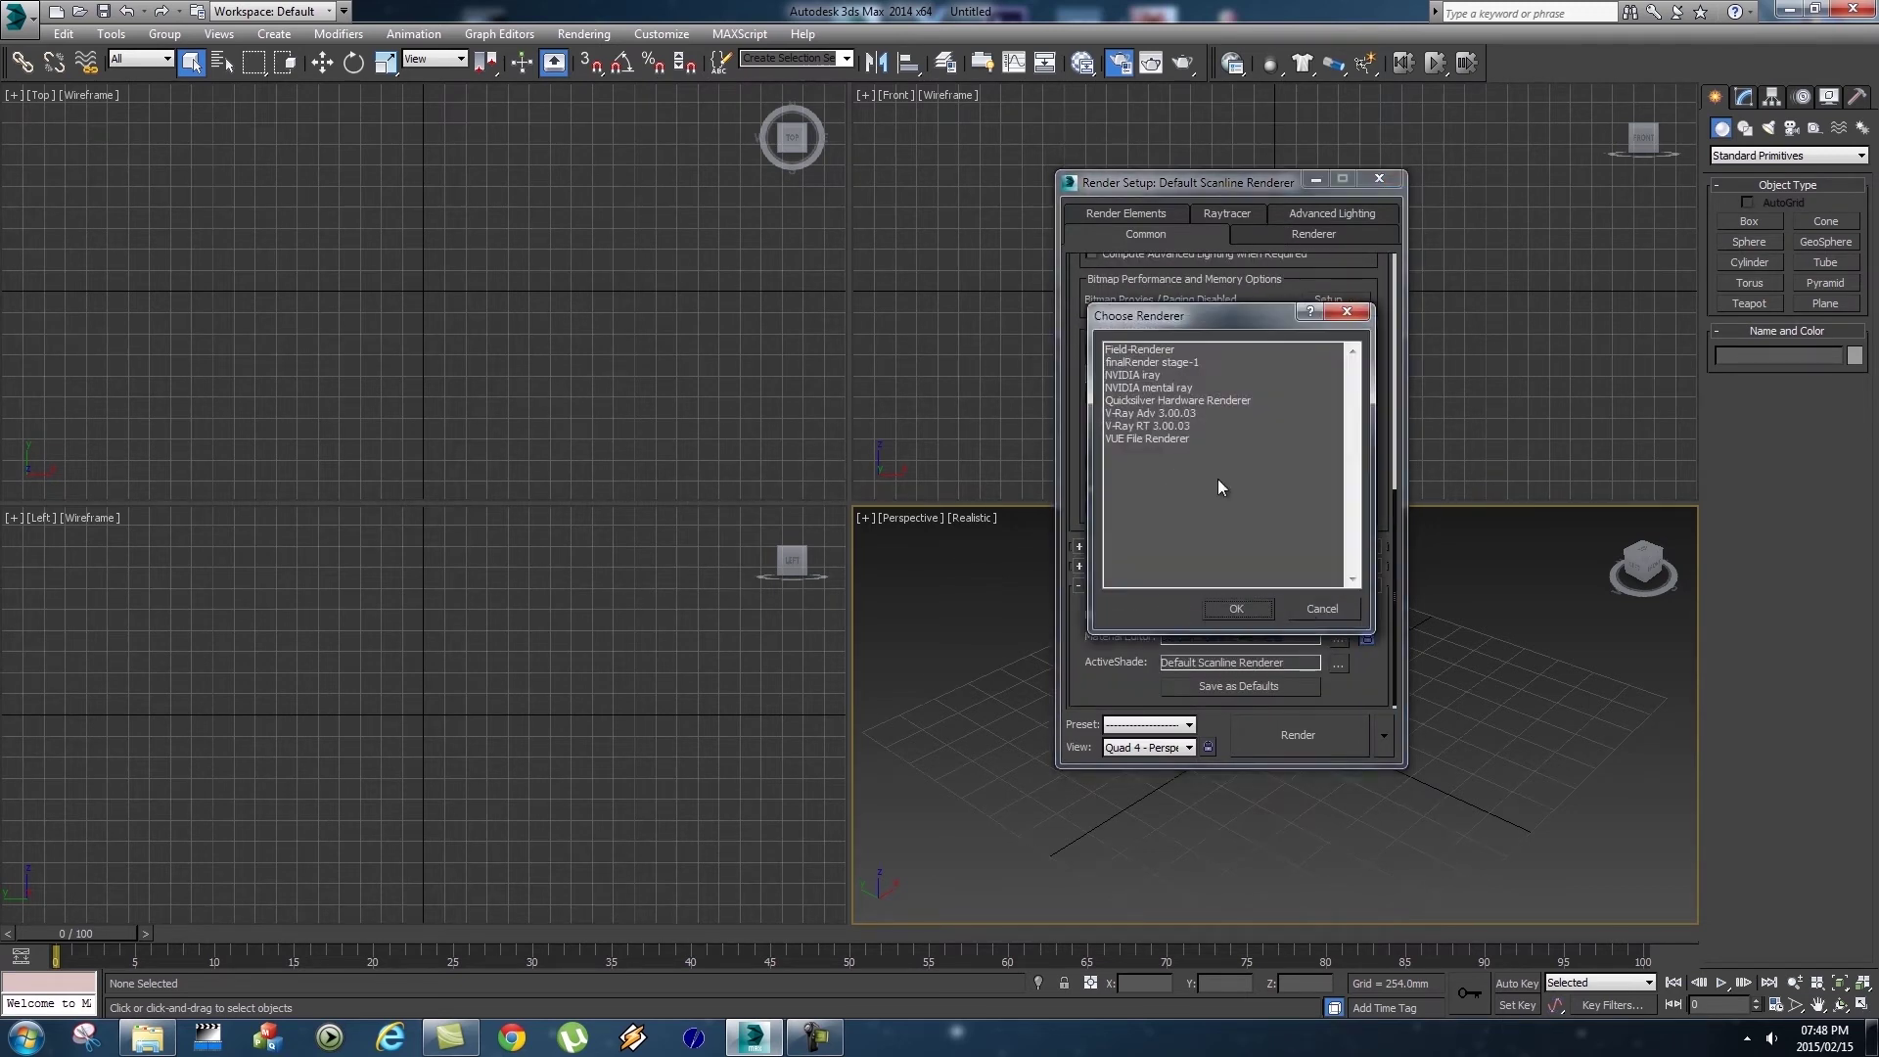
pyautogui.doubleClick(1148, 412)
# Set the render output size to the HDTV (video) preset at 1920x1080 and close the render setup.
pyautogui.scroll(5, 1346, 508)
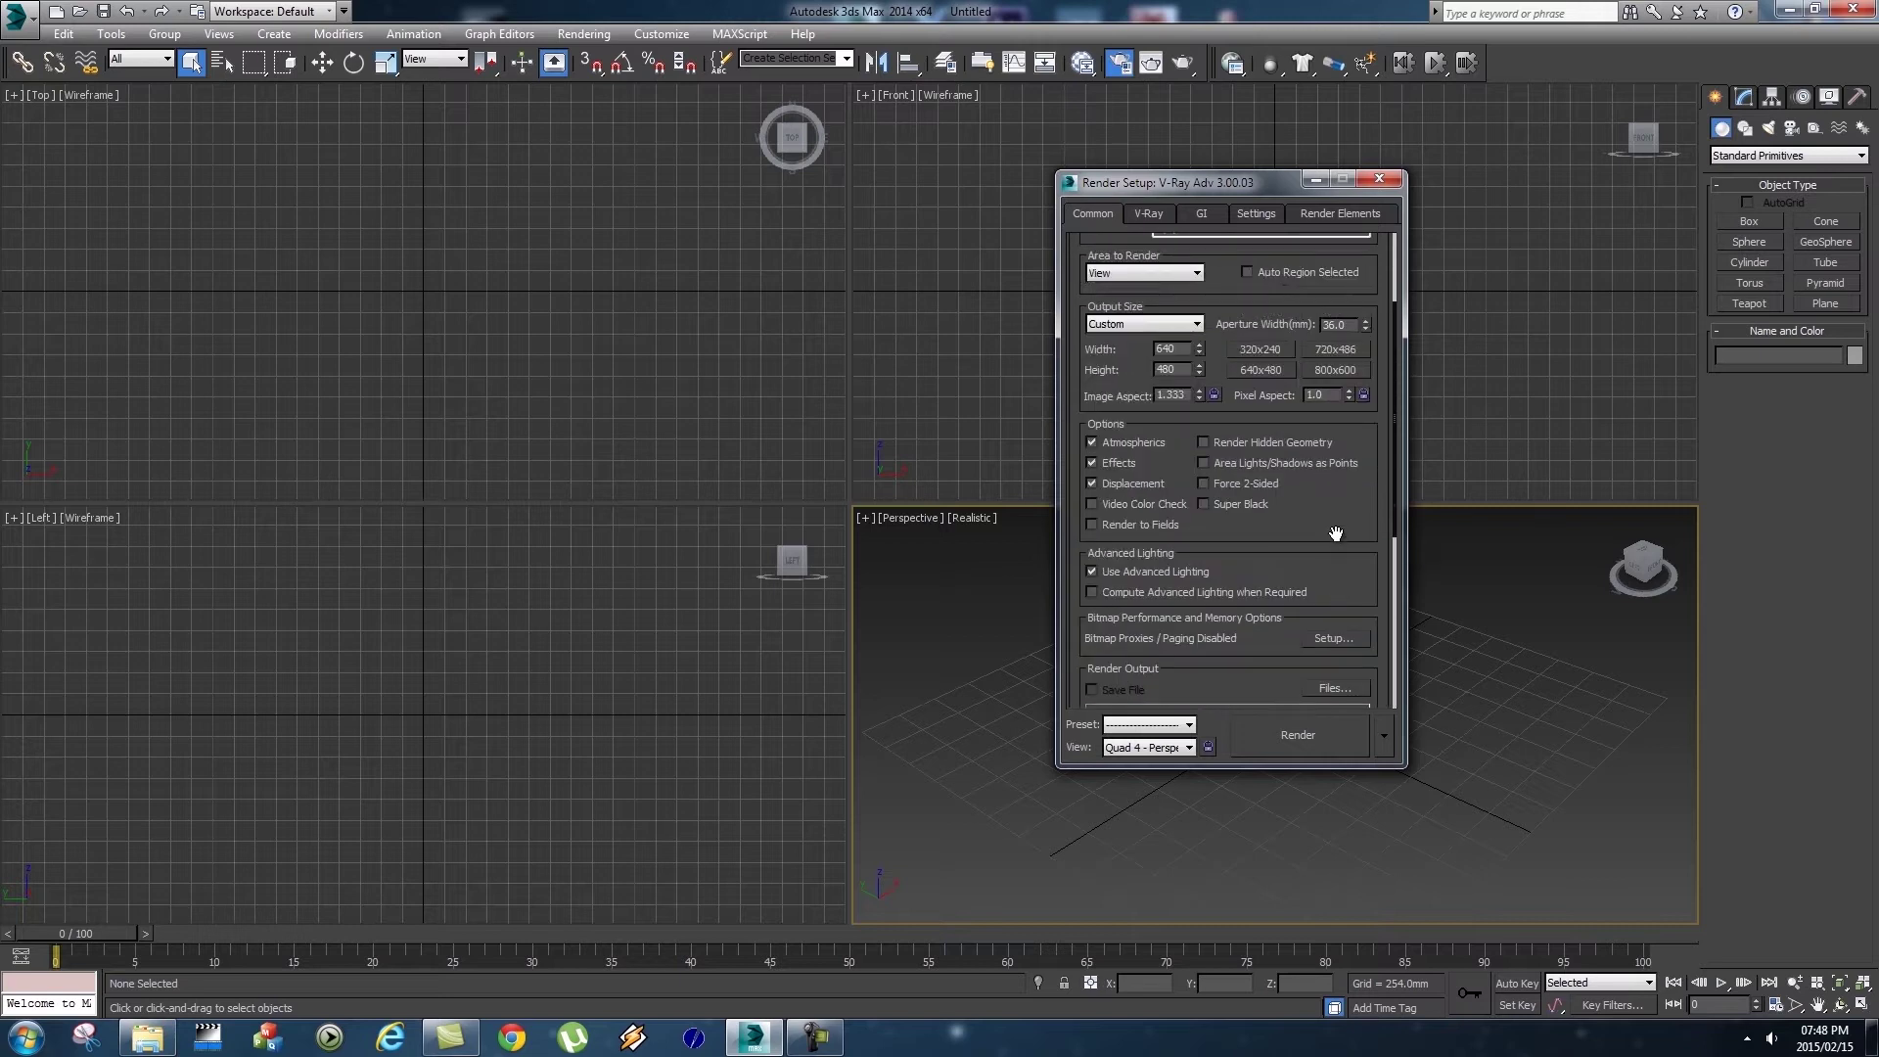
pyautogui.scroll(2, 1336, 533)
pyautogui.click(1172, 440)
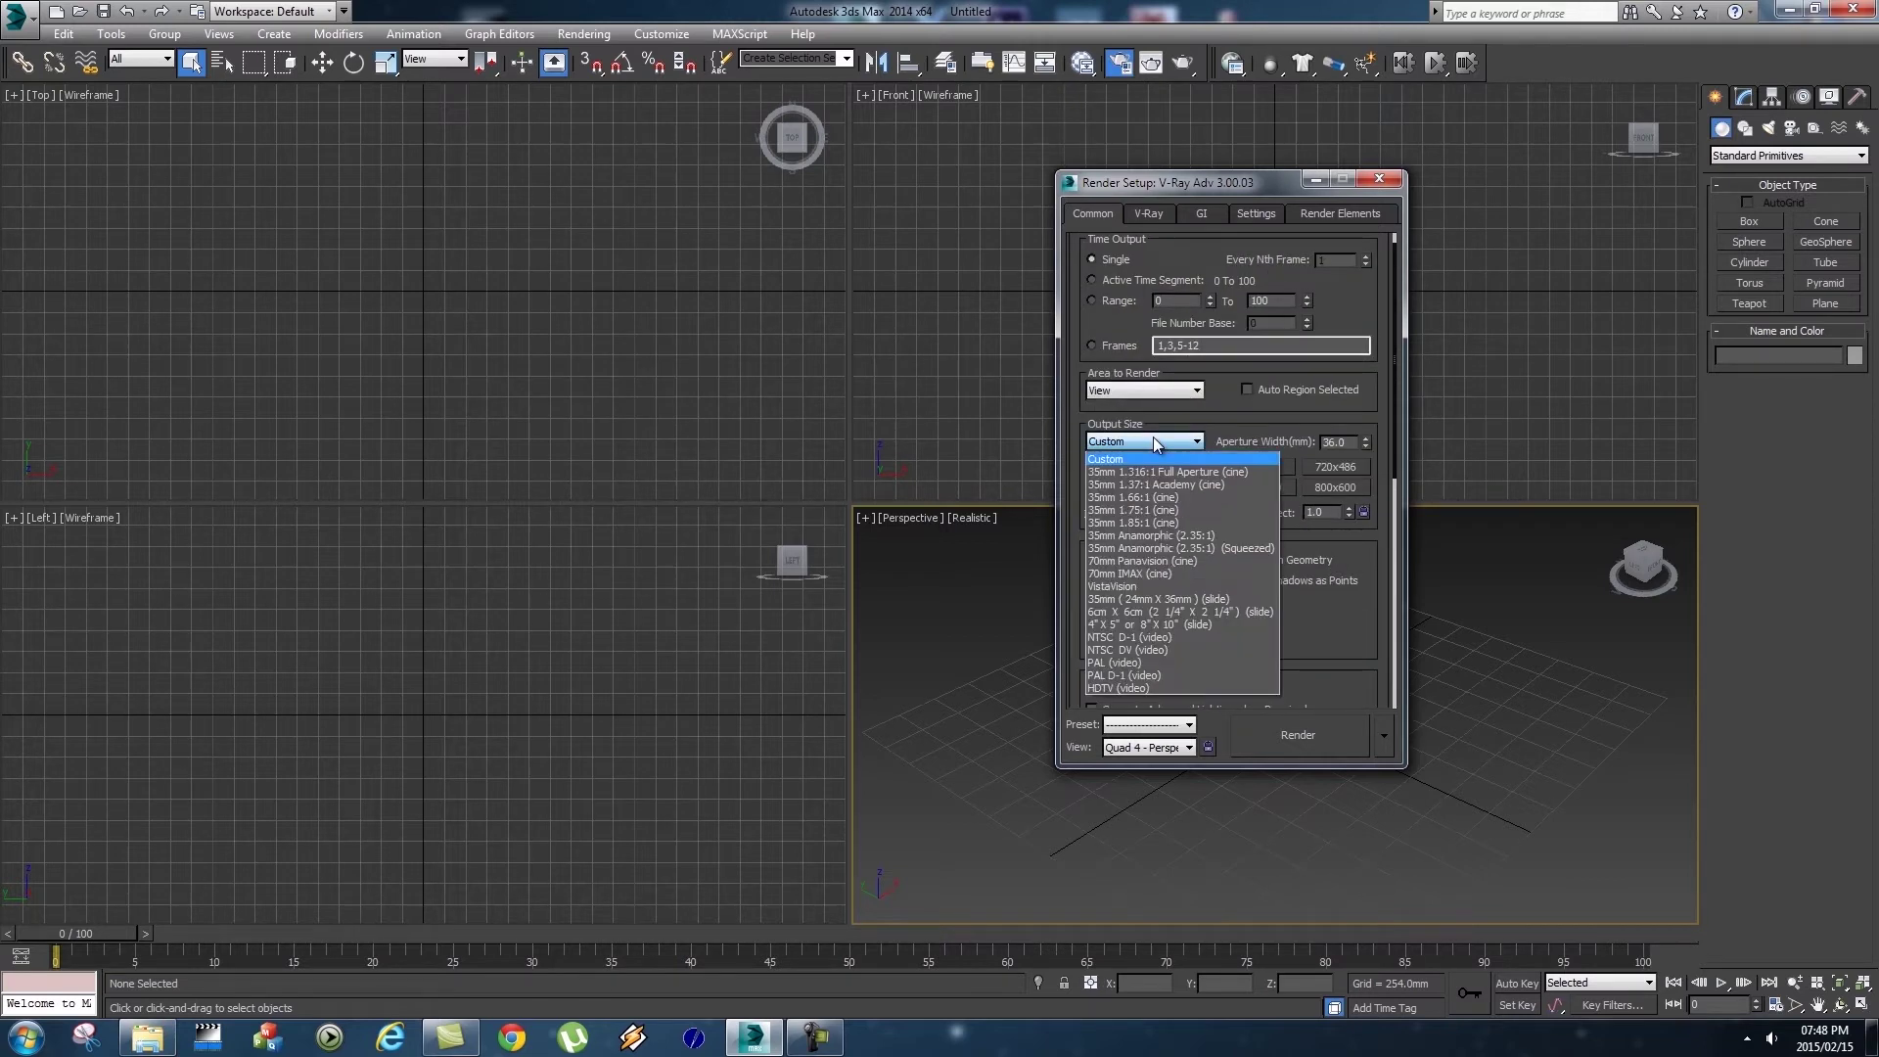
pyautogui.click(1175, 686)
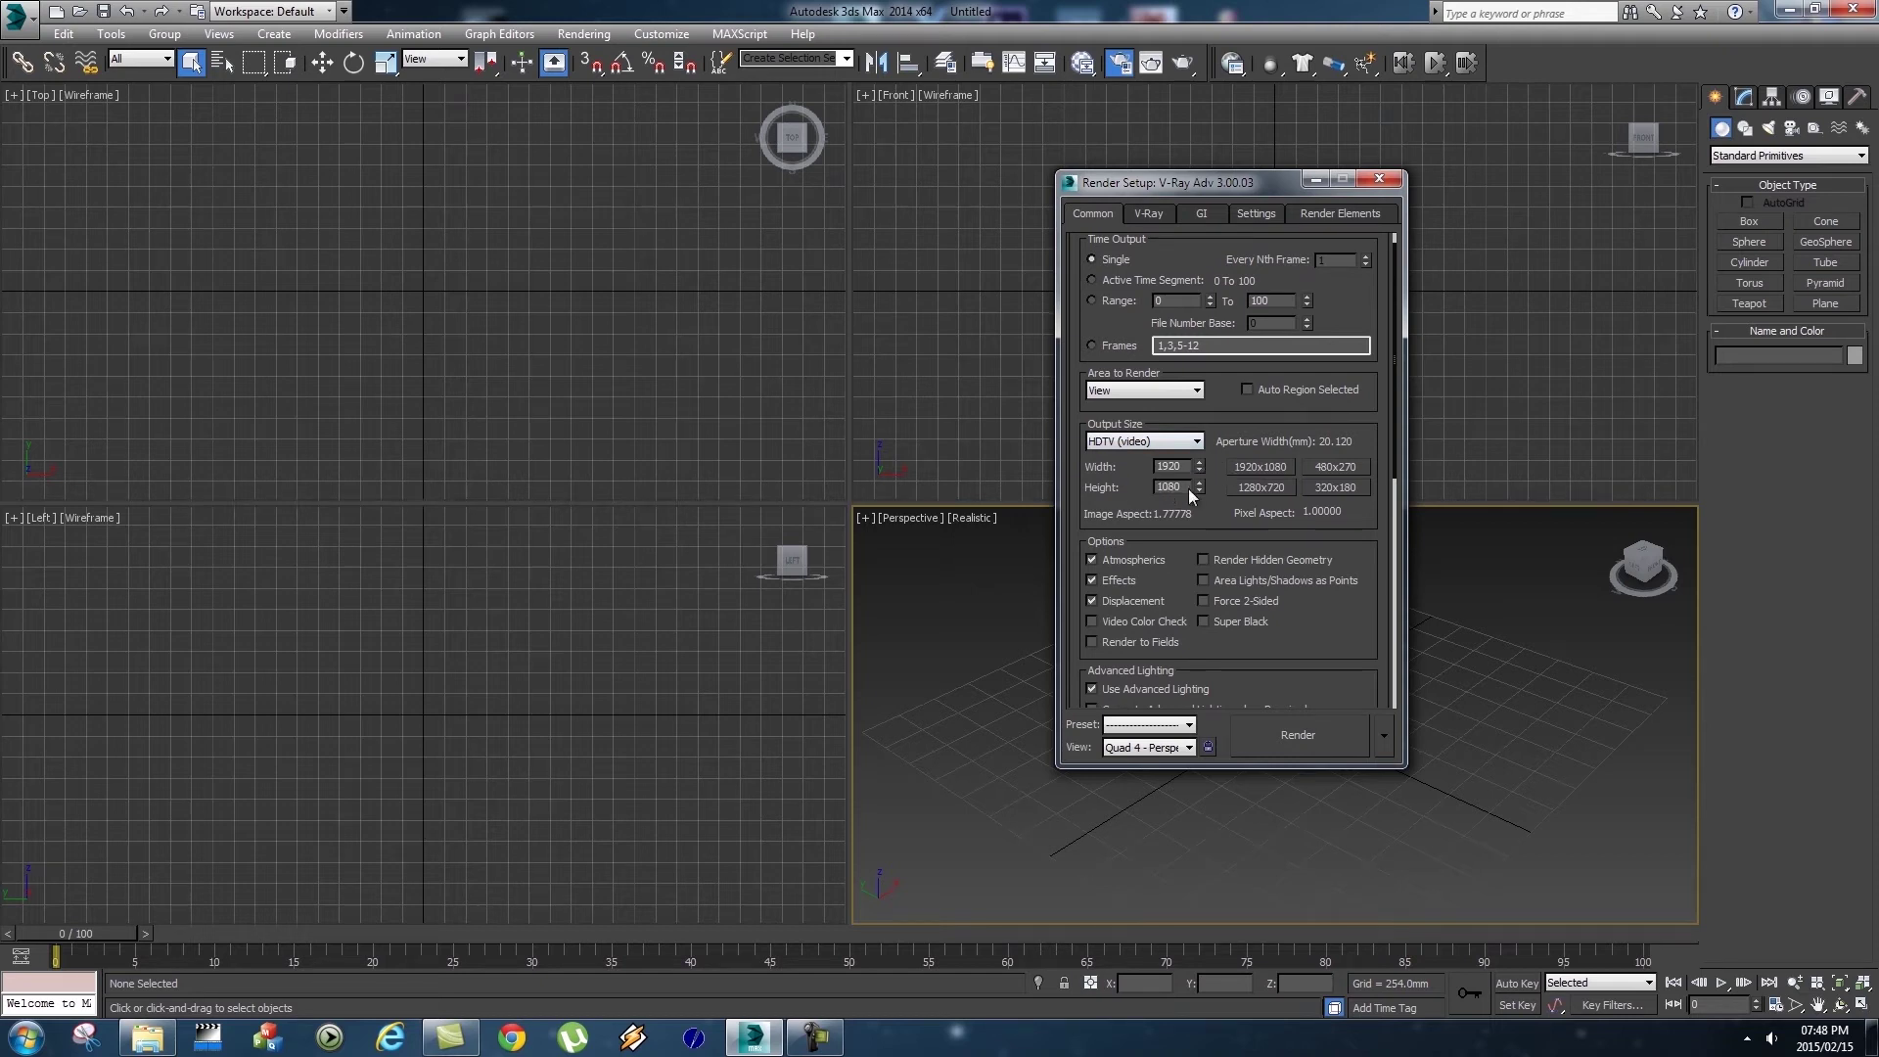
pyautogui.click(1379, 178)
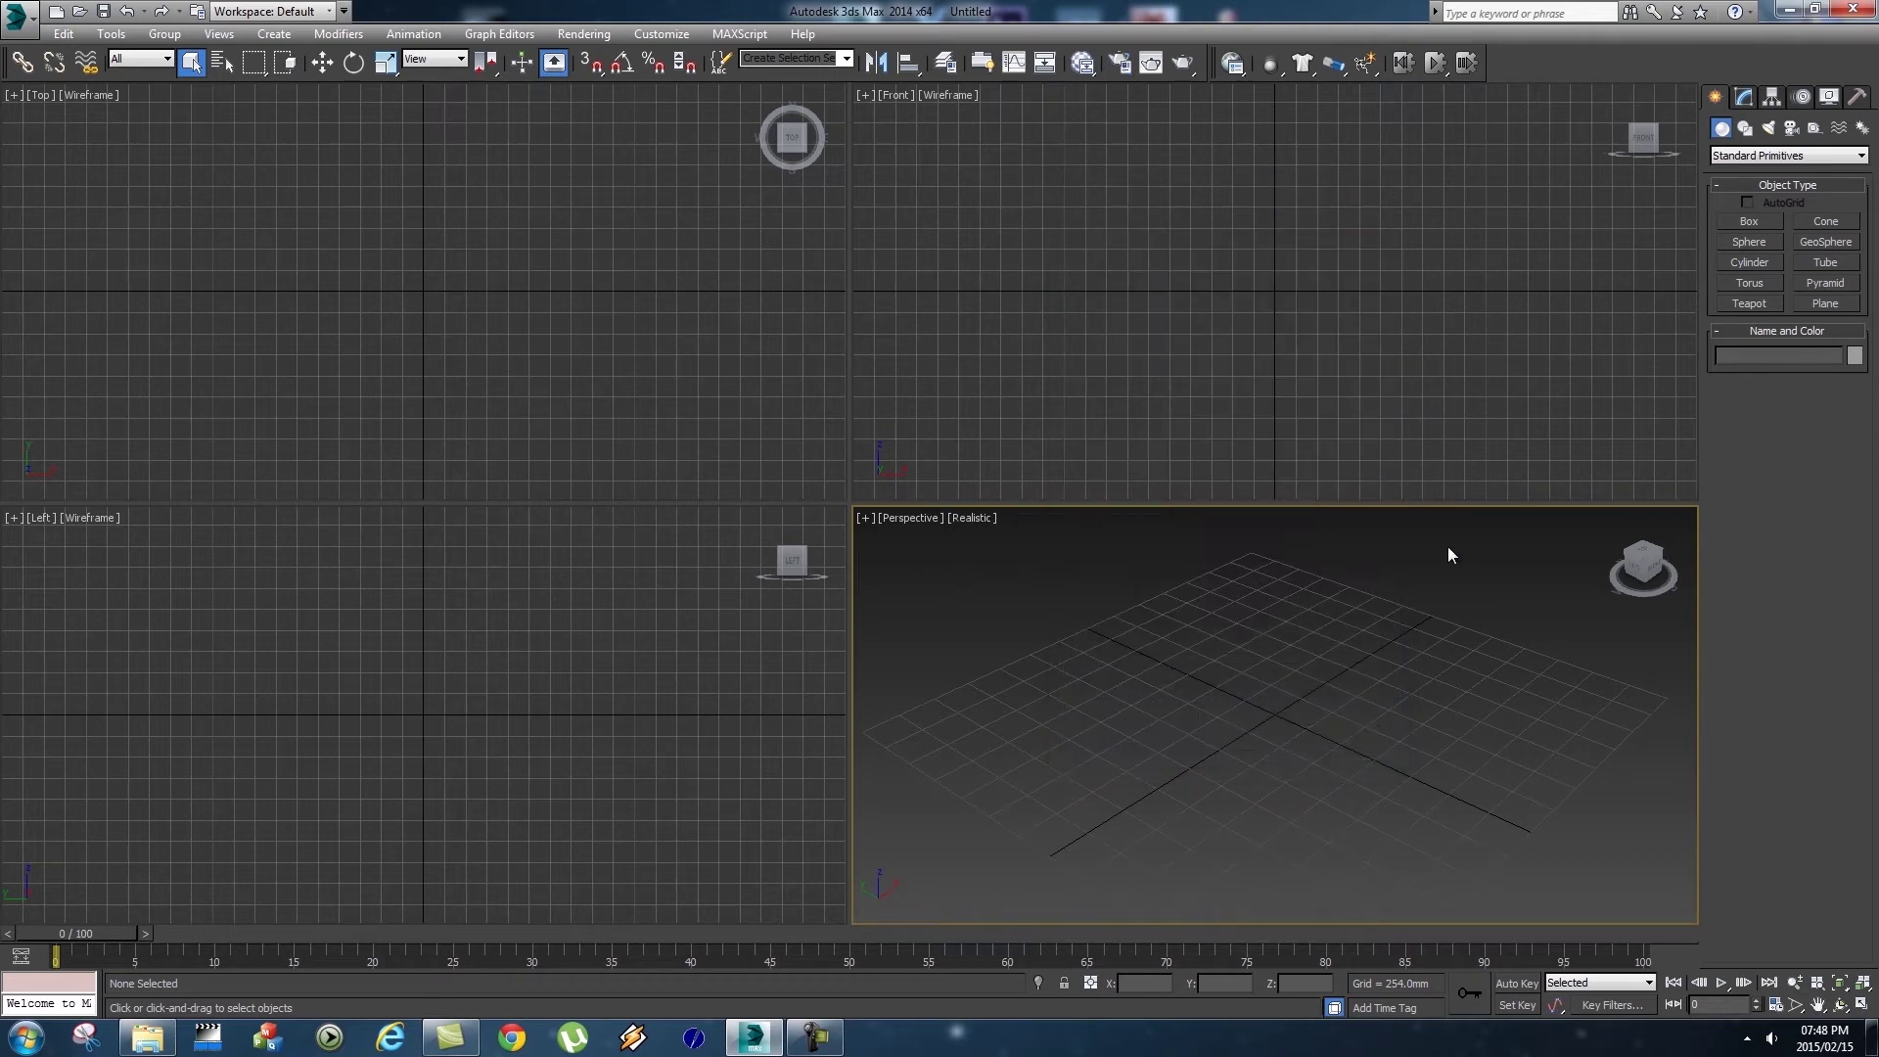
# Show safe frames in the Perspective viewport.
pyautogui.moveTo(1367, 704); pyautogui.dragTo(1307, 671, button='middle')
pyautogui.click(911, 519)
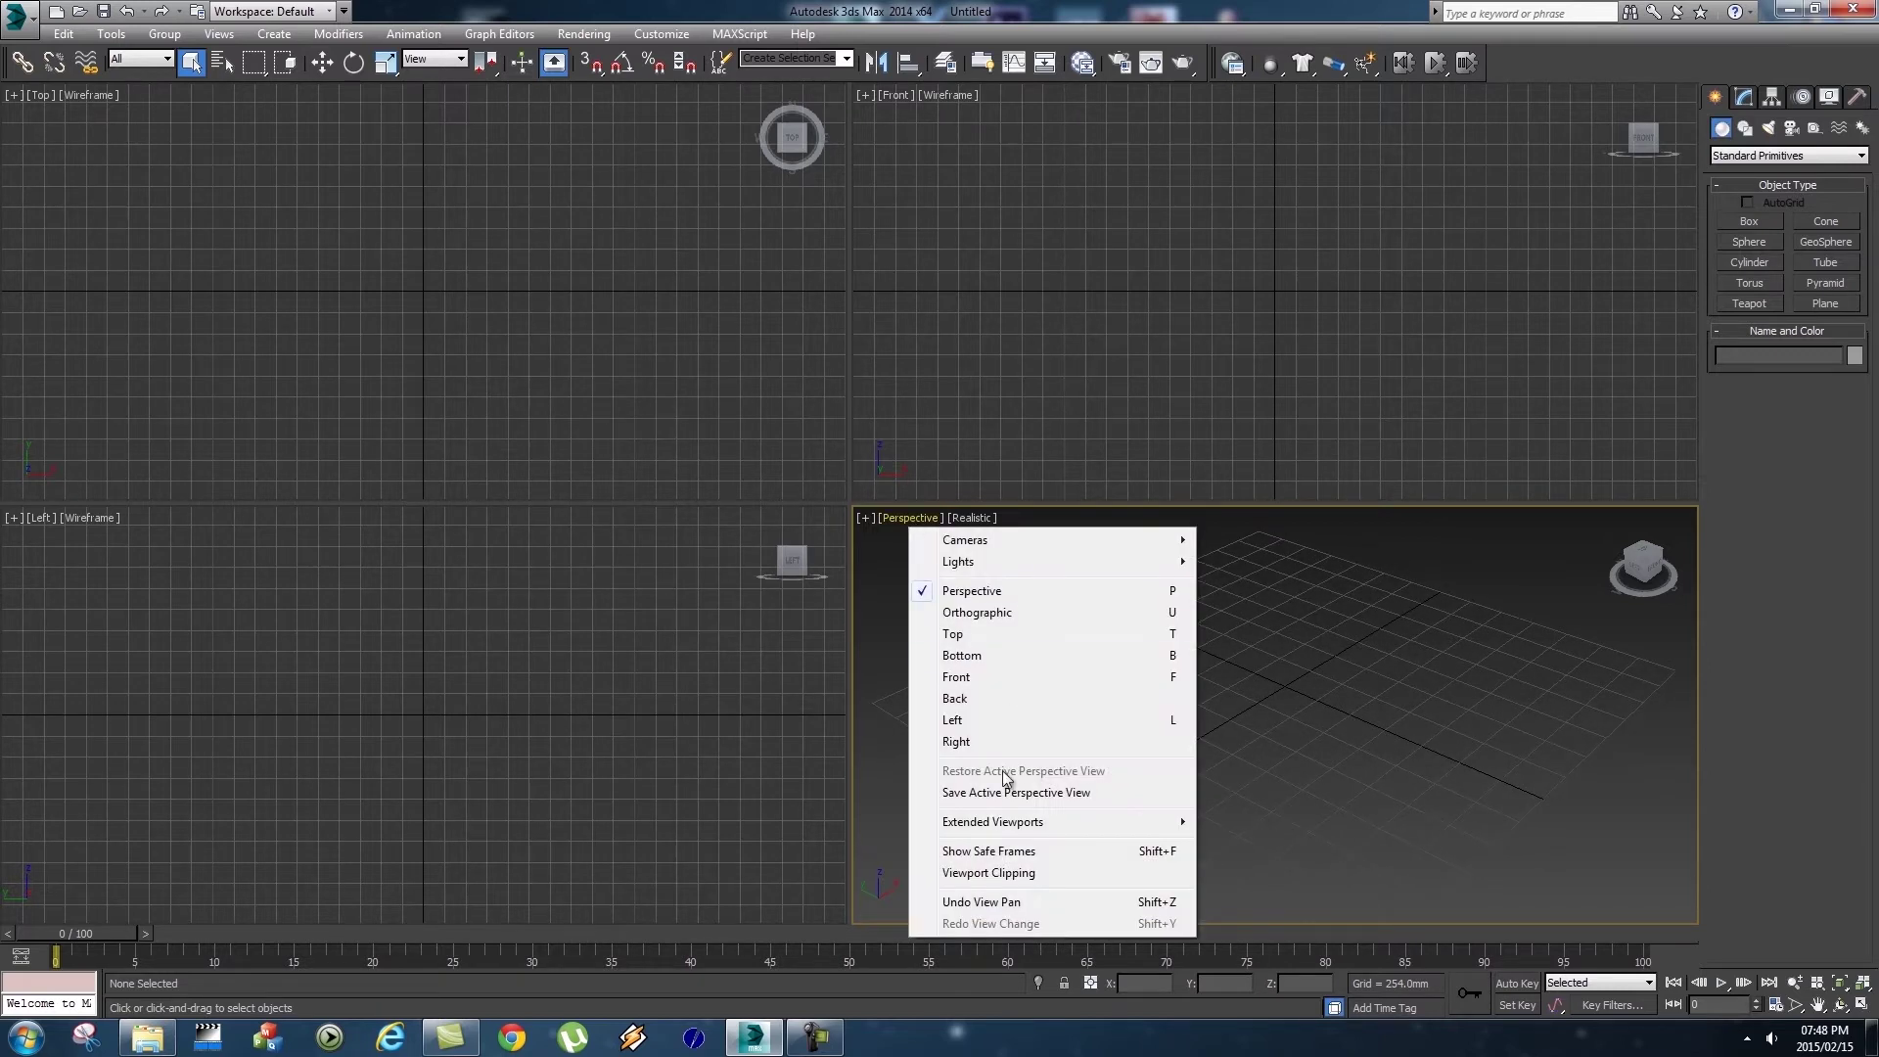
pyautogui.click(1072, 854)
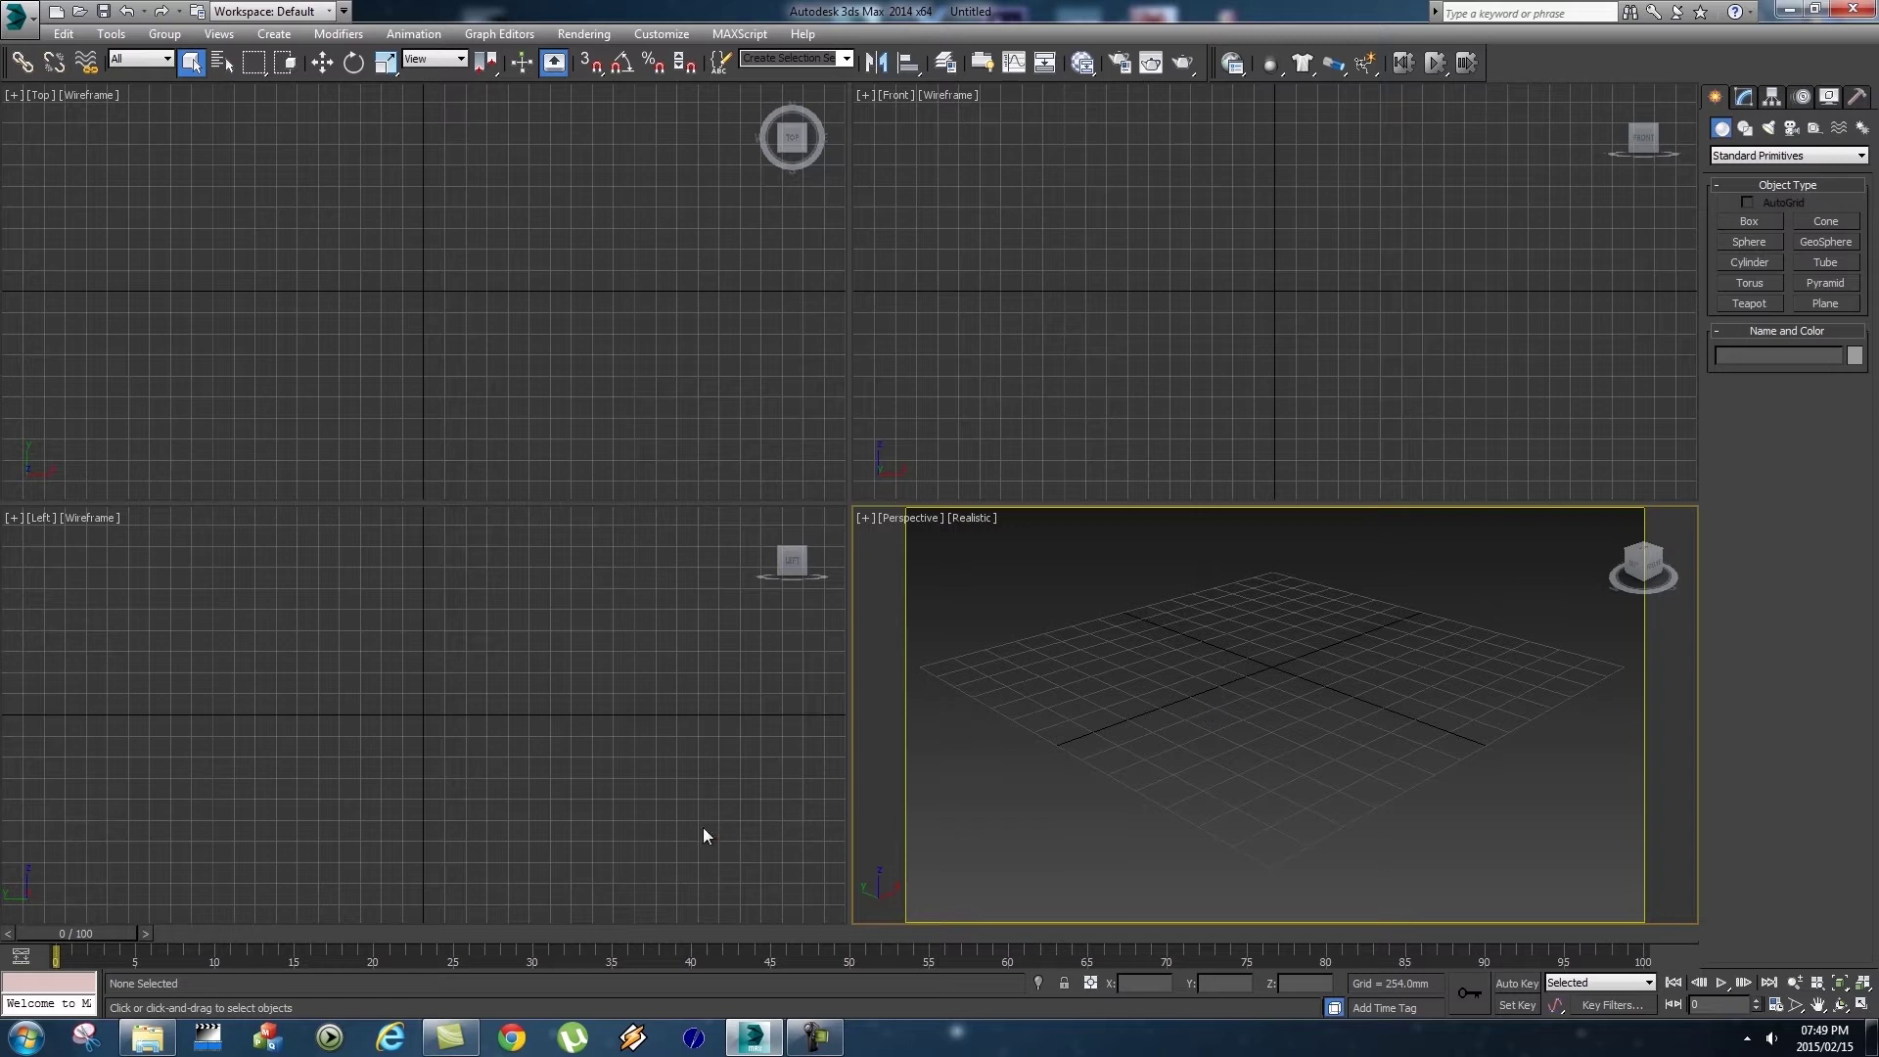
# Open BowlingPin.png from the 2.17 project folder in File Explorer and examine the image's original pixel dimensions.
pyautogui.click(147, 1037)
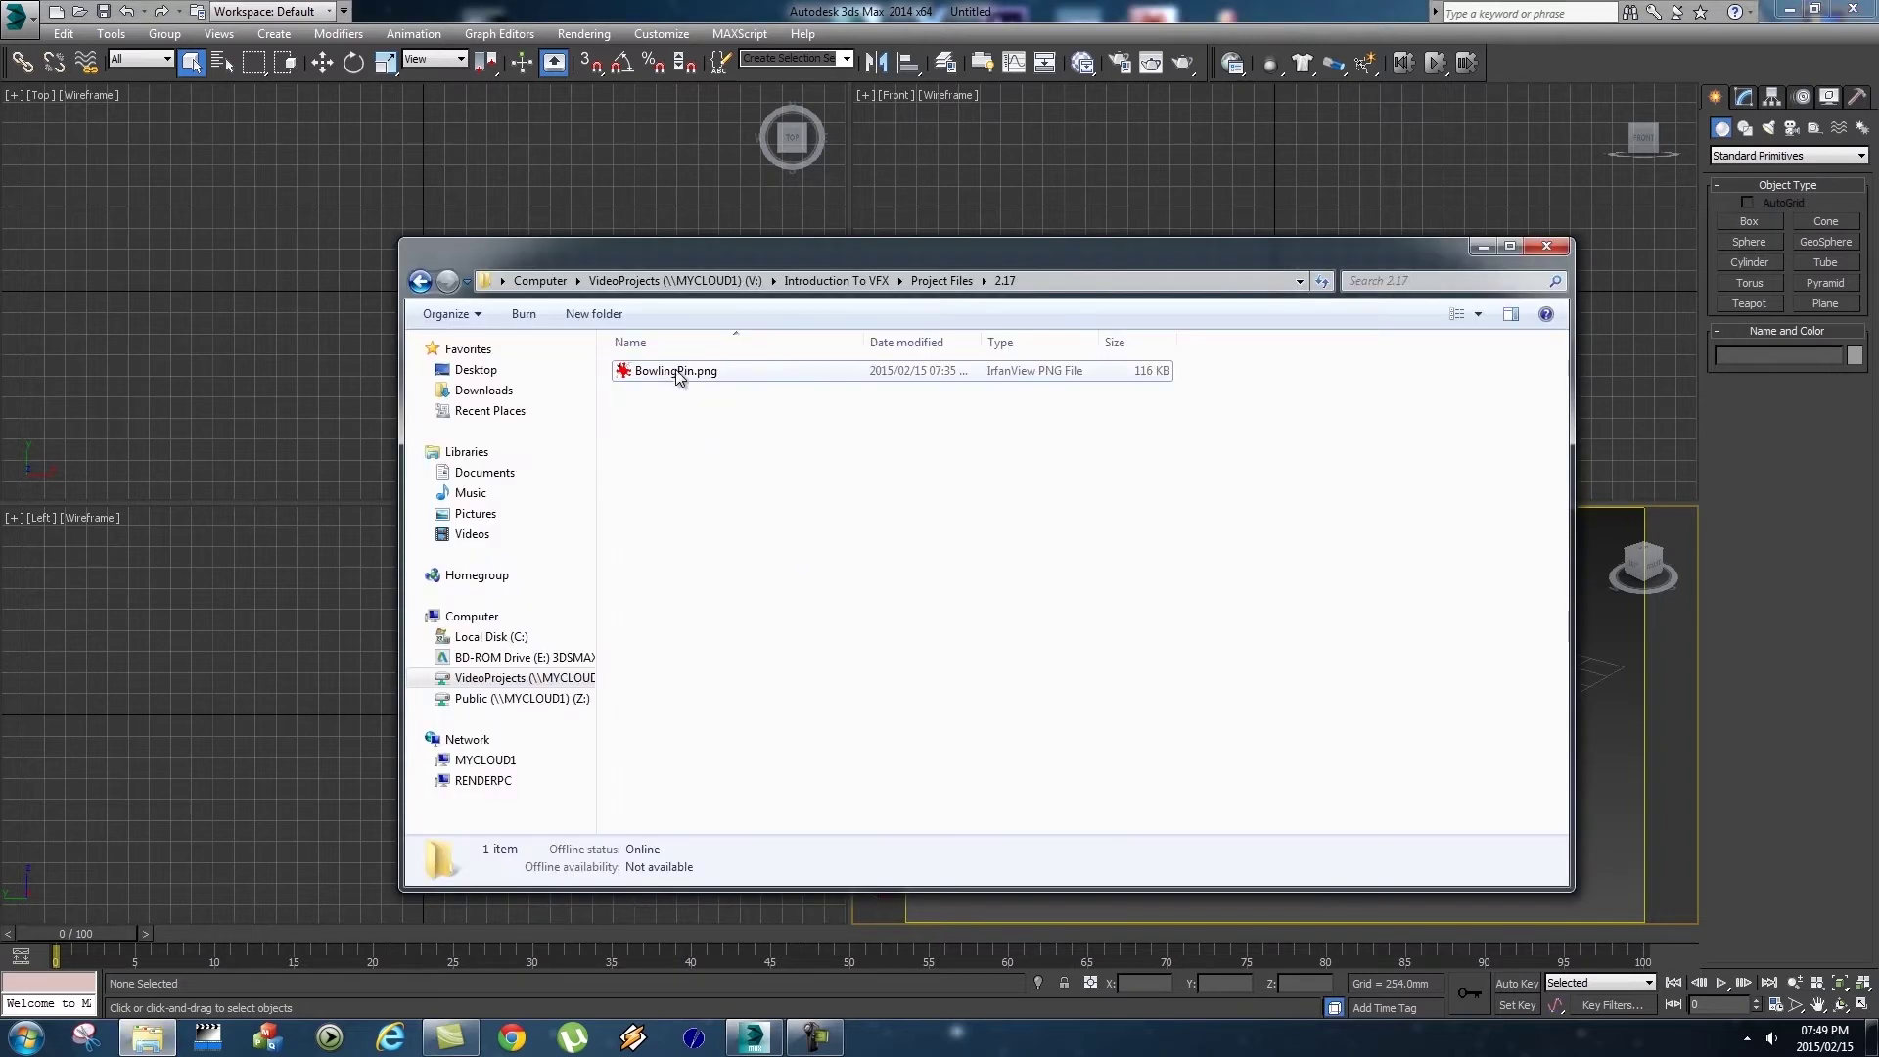
pyautogui.doubleClick(673, 374)
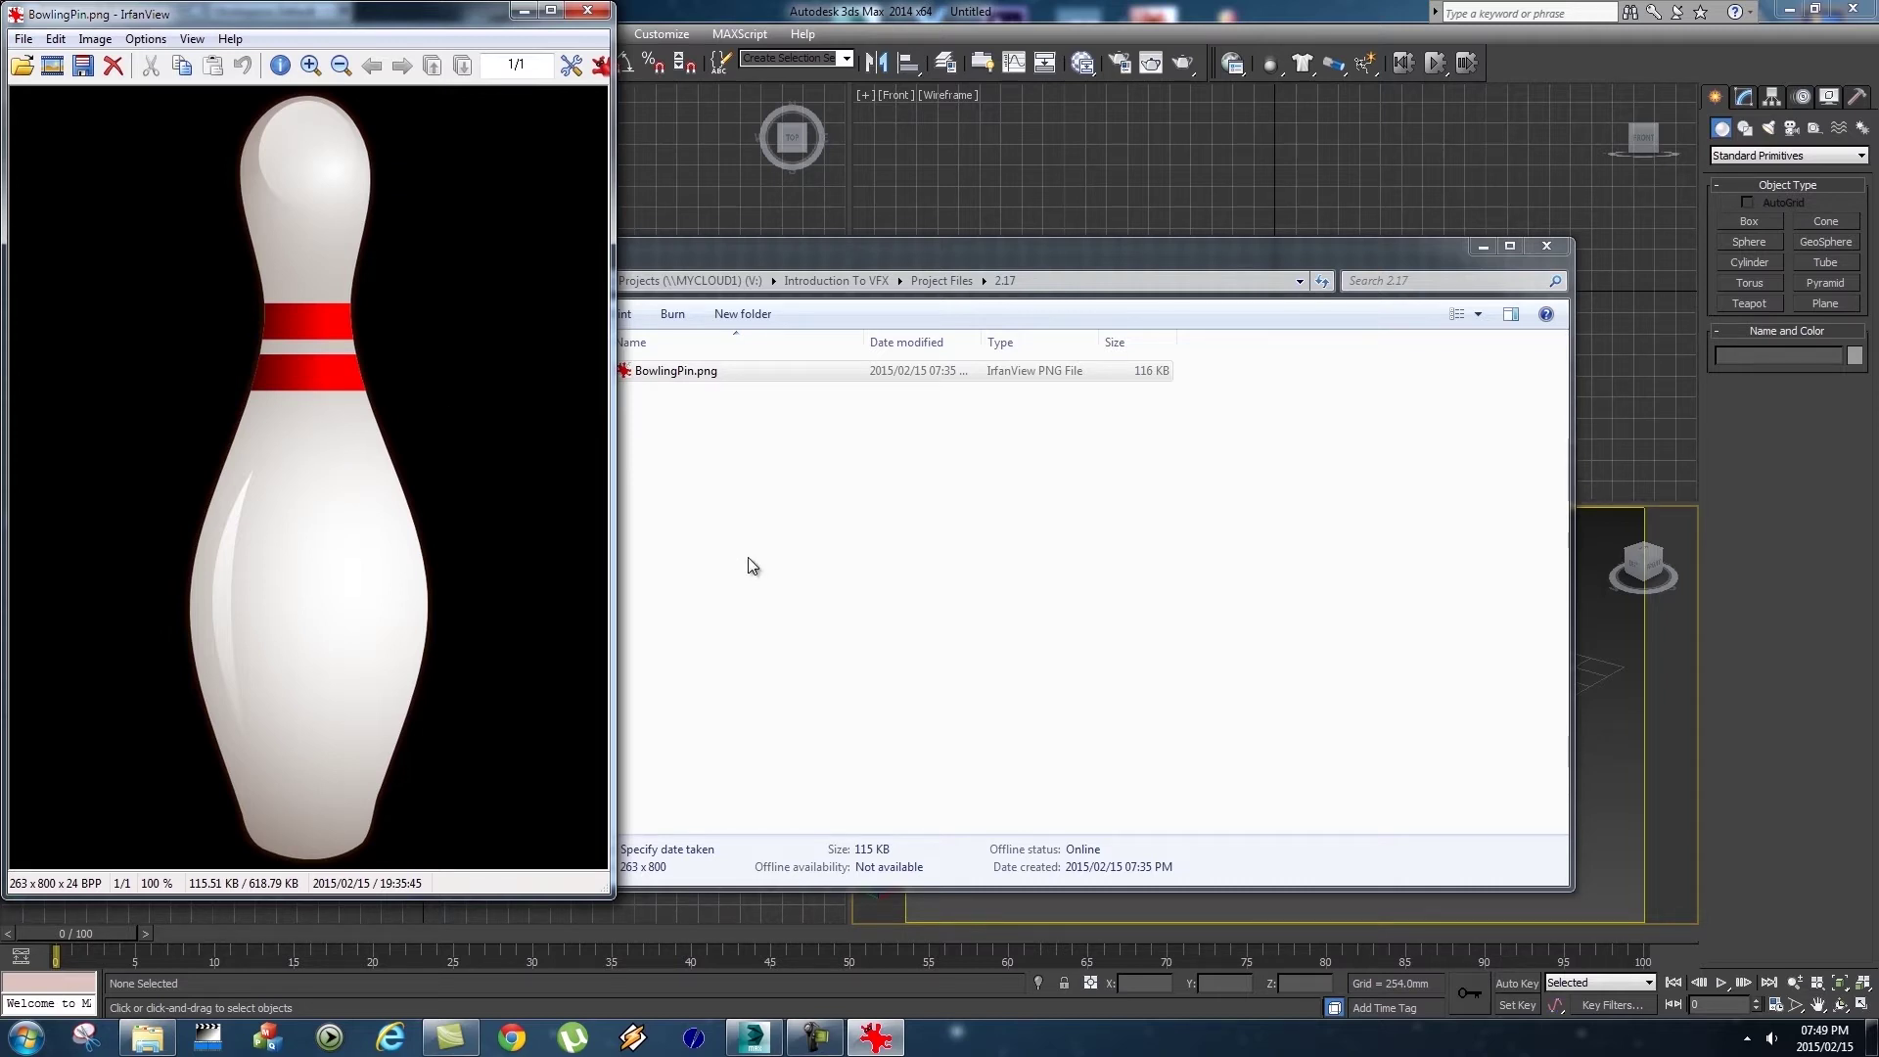
pyautogui.click(1547, 245)
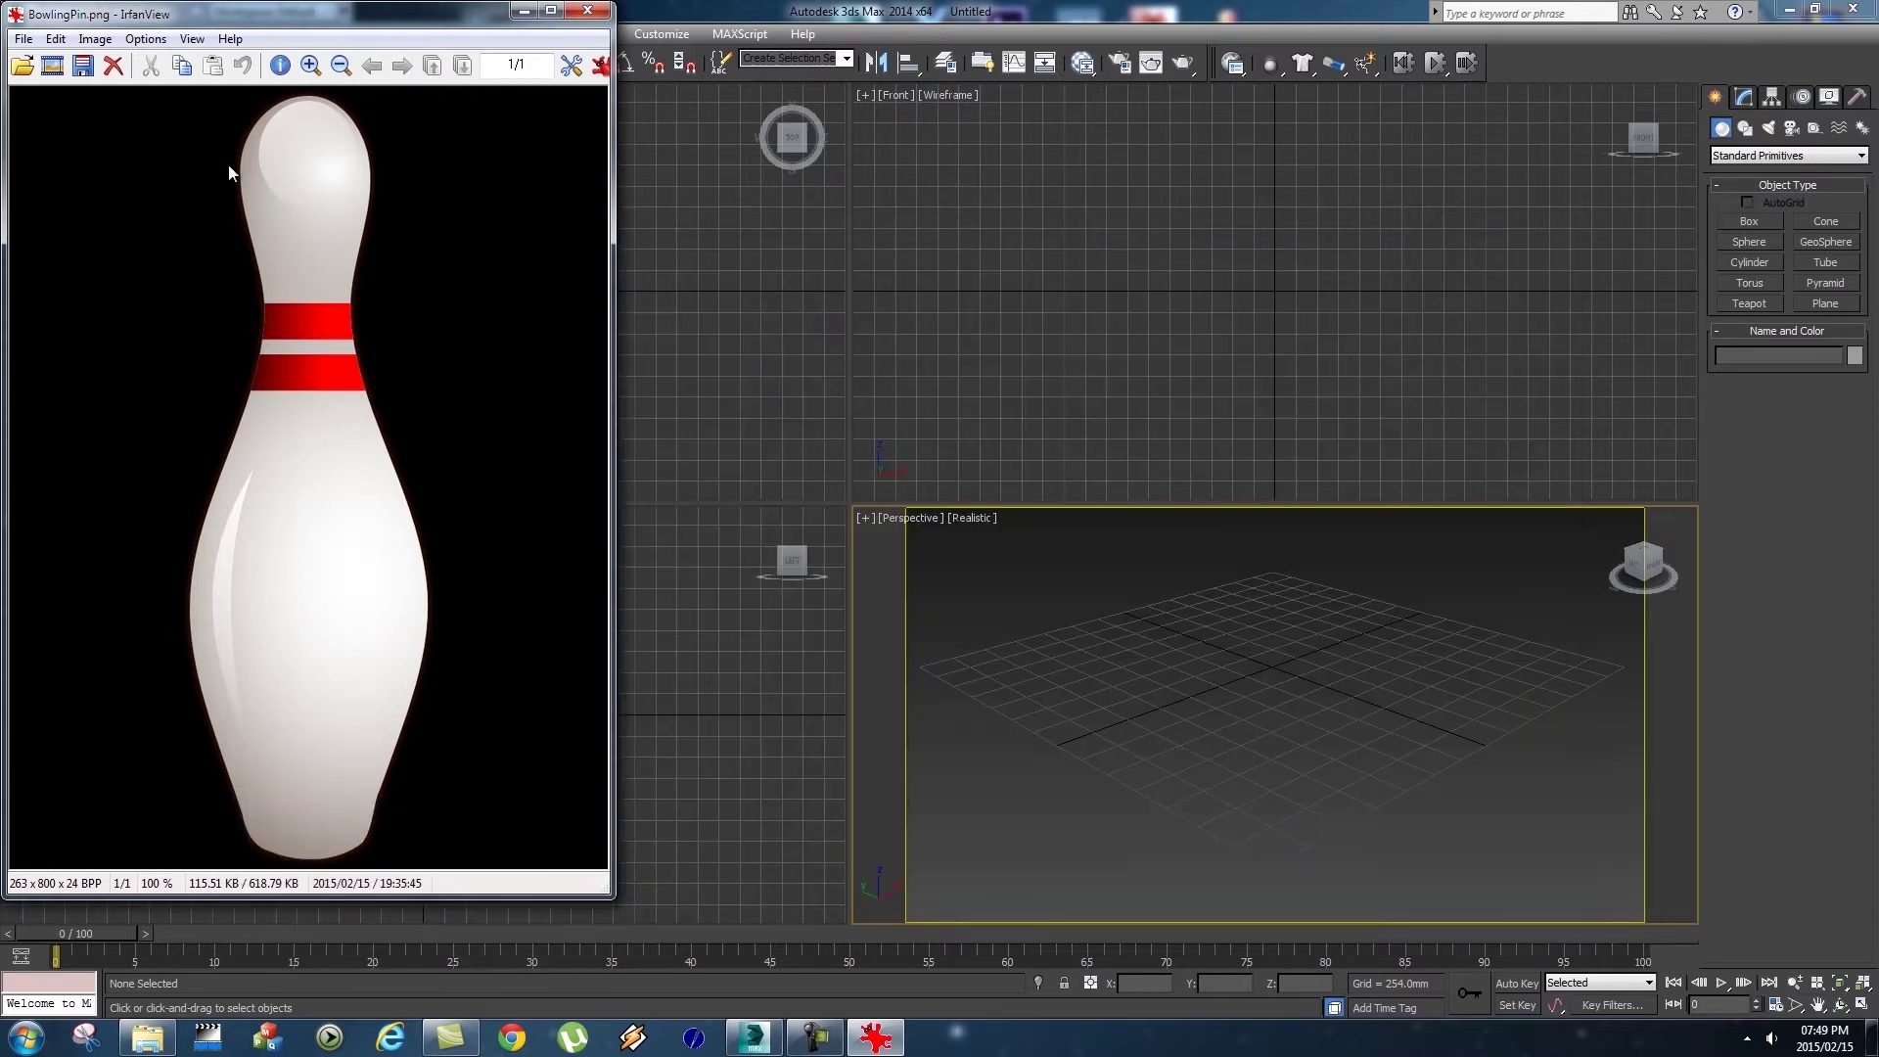
pyautogui.click(95, 38)
pyautogui.click(124, 62)
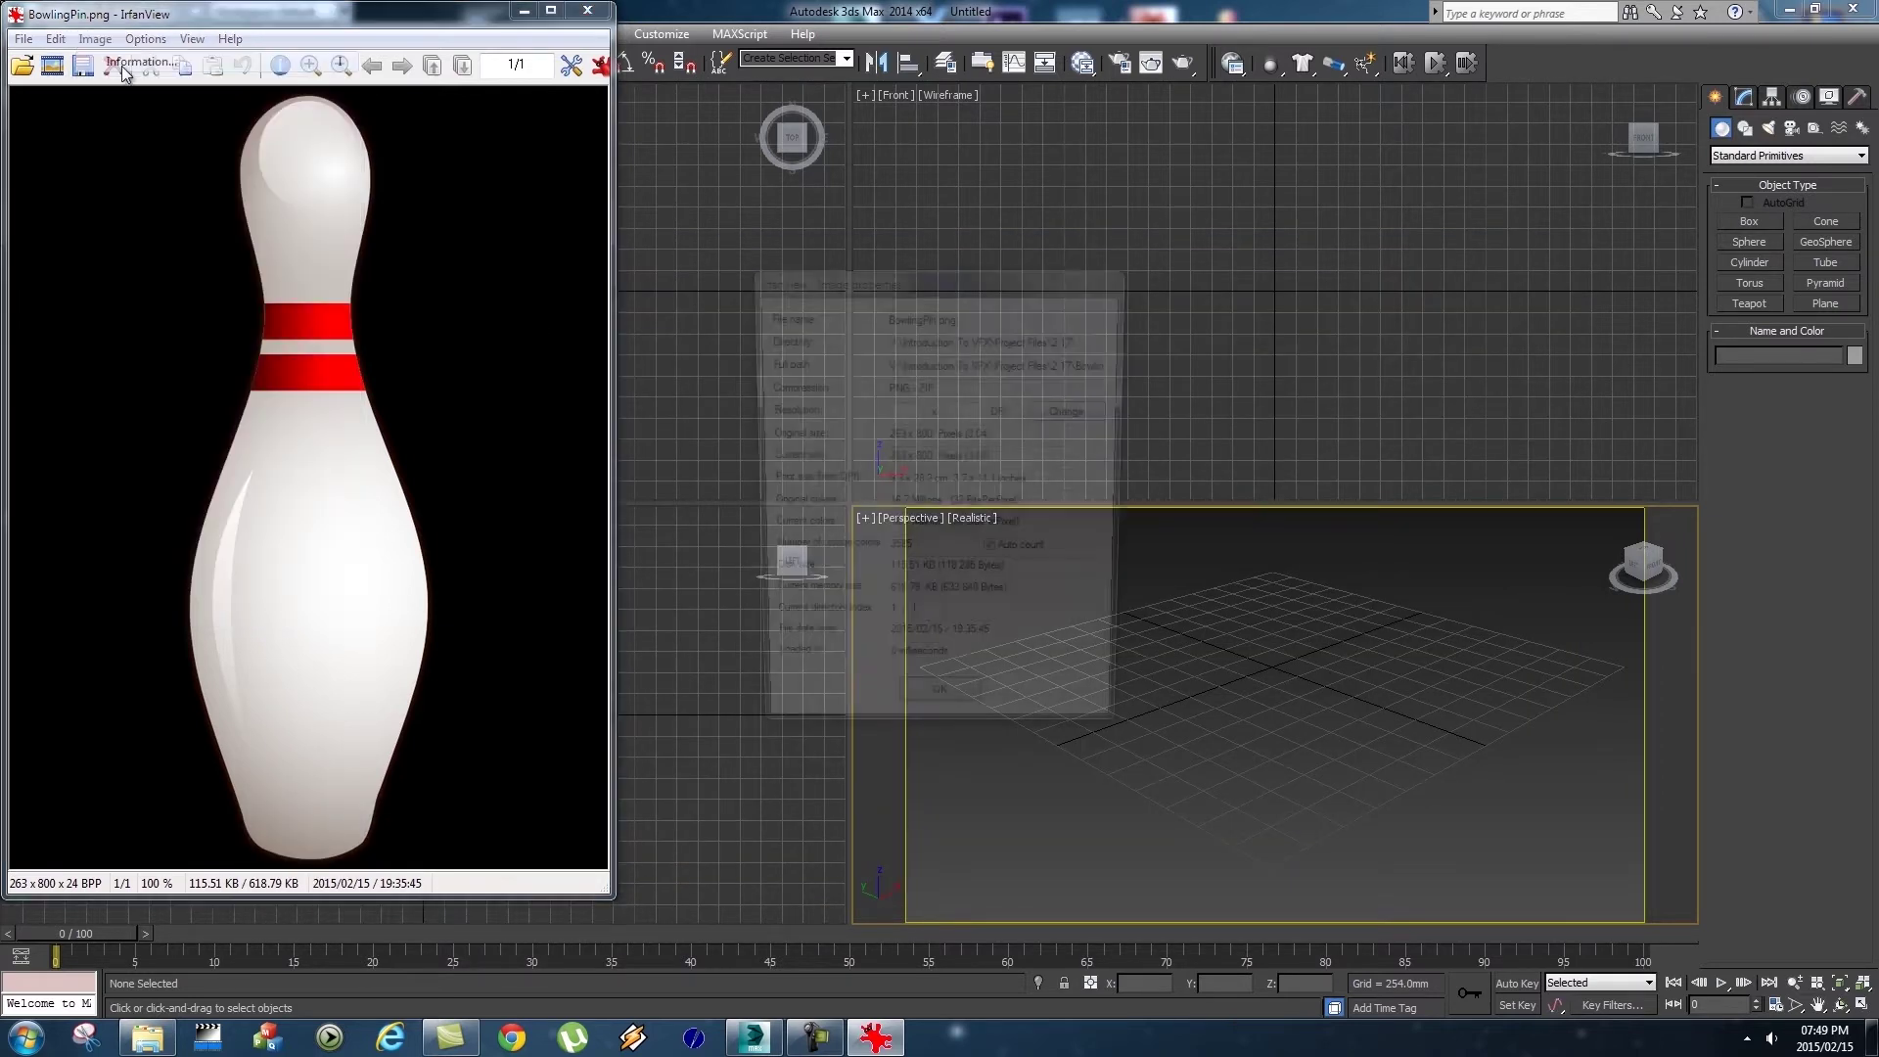
pyautogui.moveTo(890, 284); pyautogui.dragTo(412, 215)
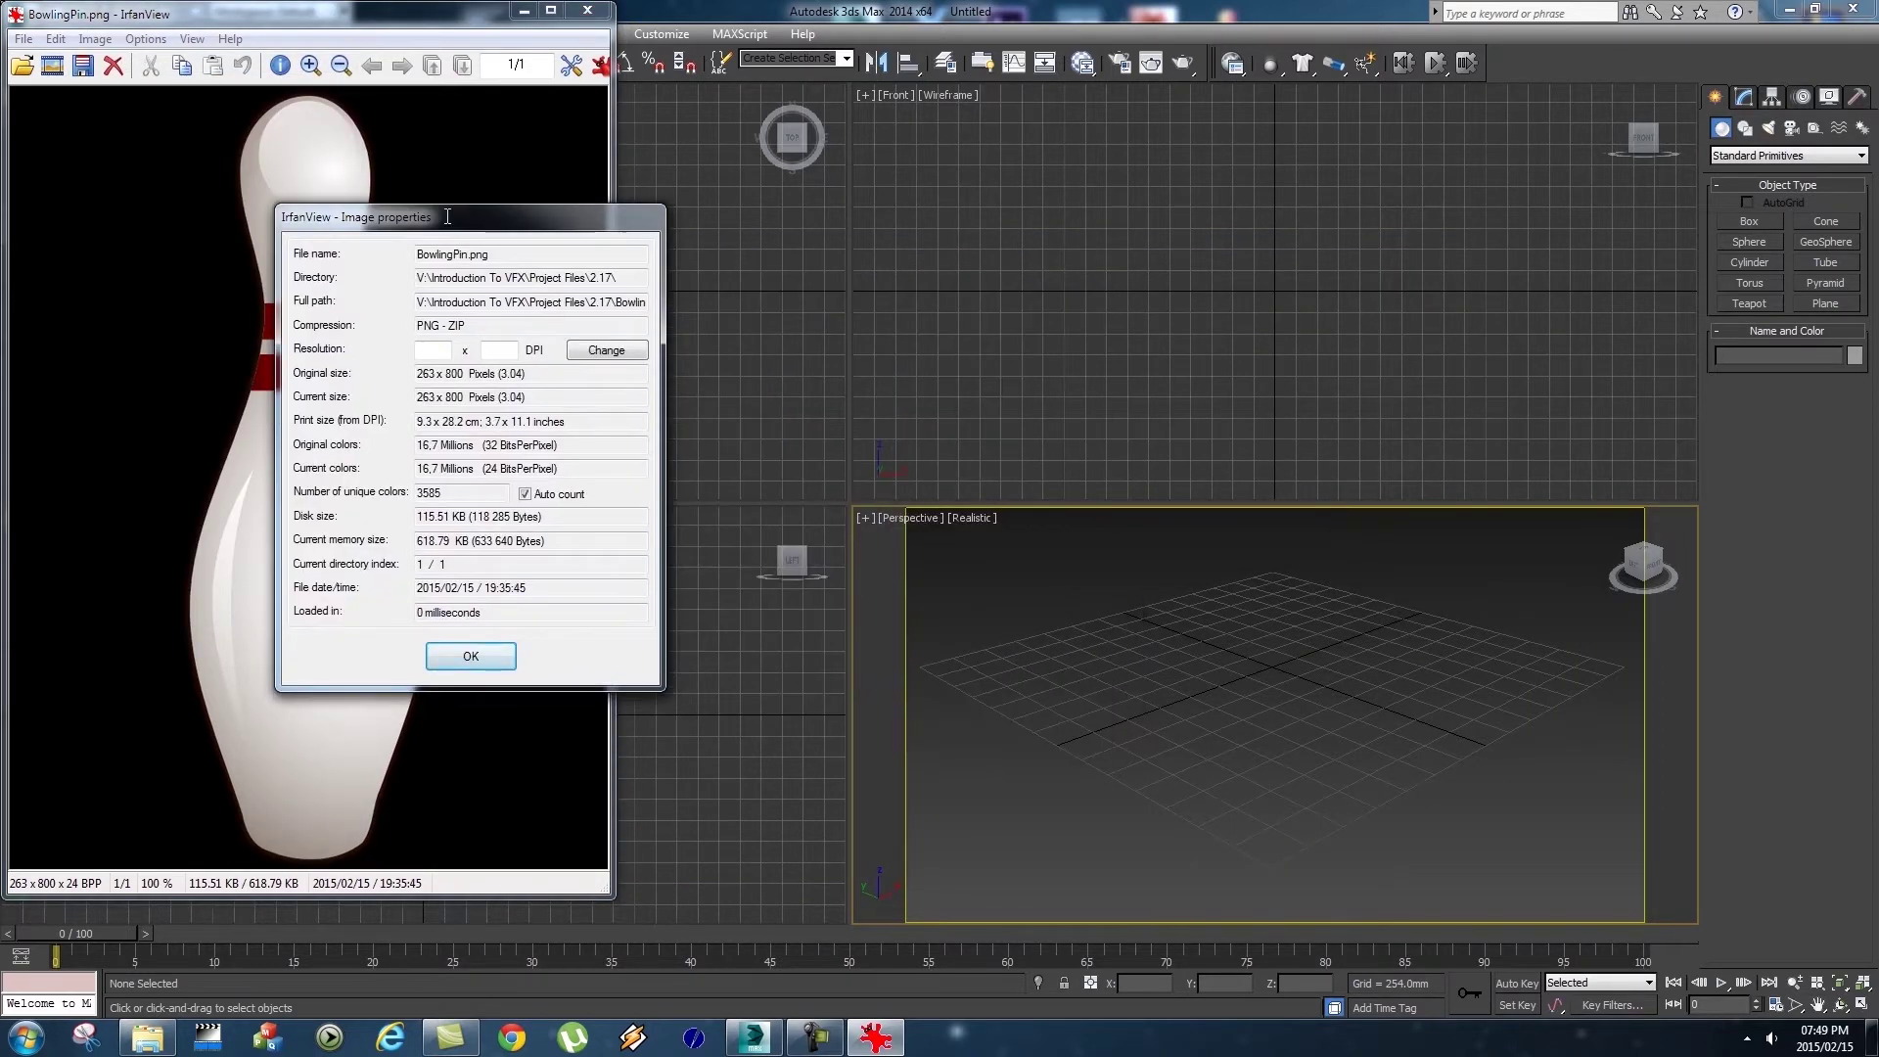
pyautogui.doubleClick(465, 375)
pyautogui.tripleClick(459, 379)
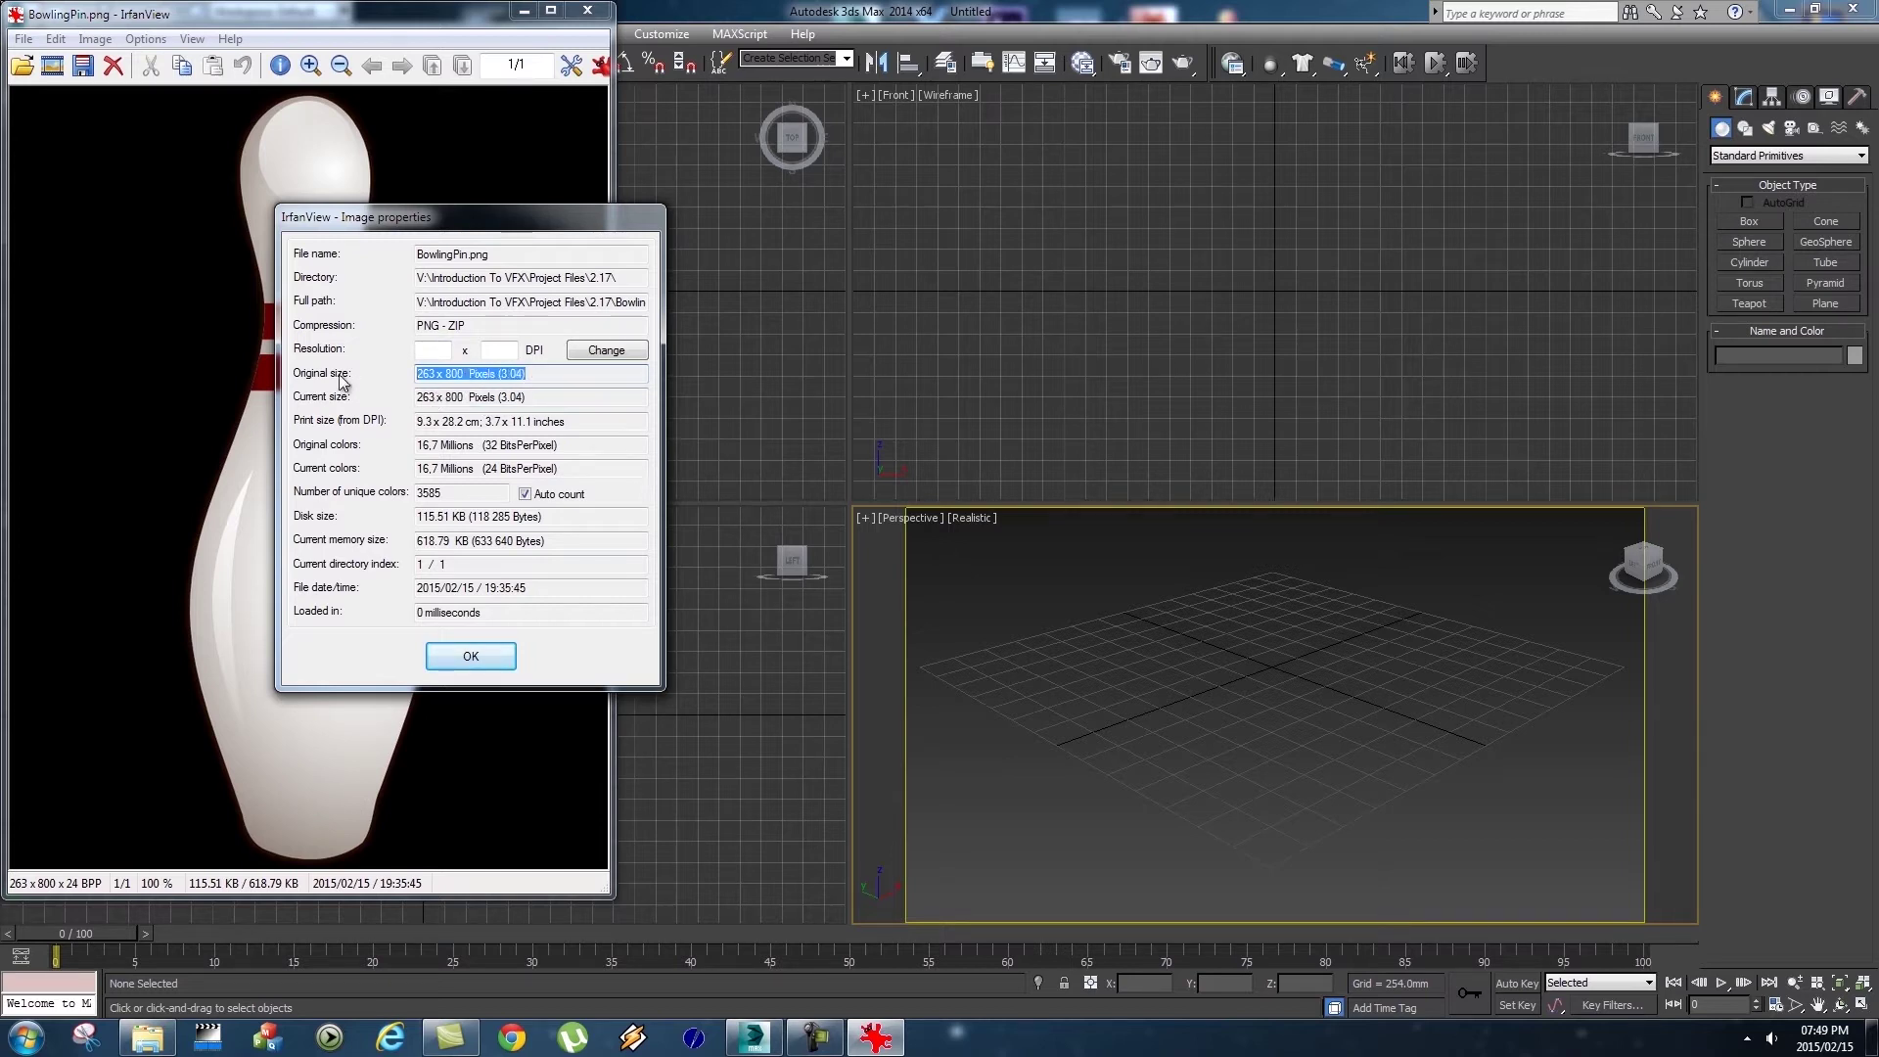
pyautogui.click(470, 656)
# Return to 3ds Max and create a plane about 2546 mm long and 1367 mm wide in the Front viewport.
pyautogui.click(1341, 588)
pyautogui.click(1826, 304)
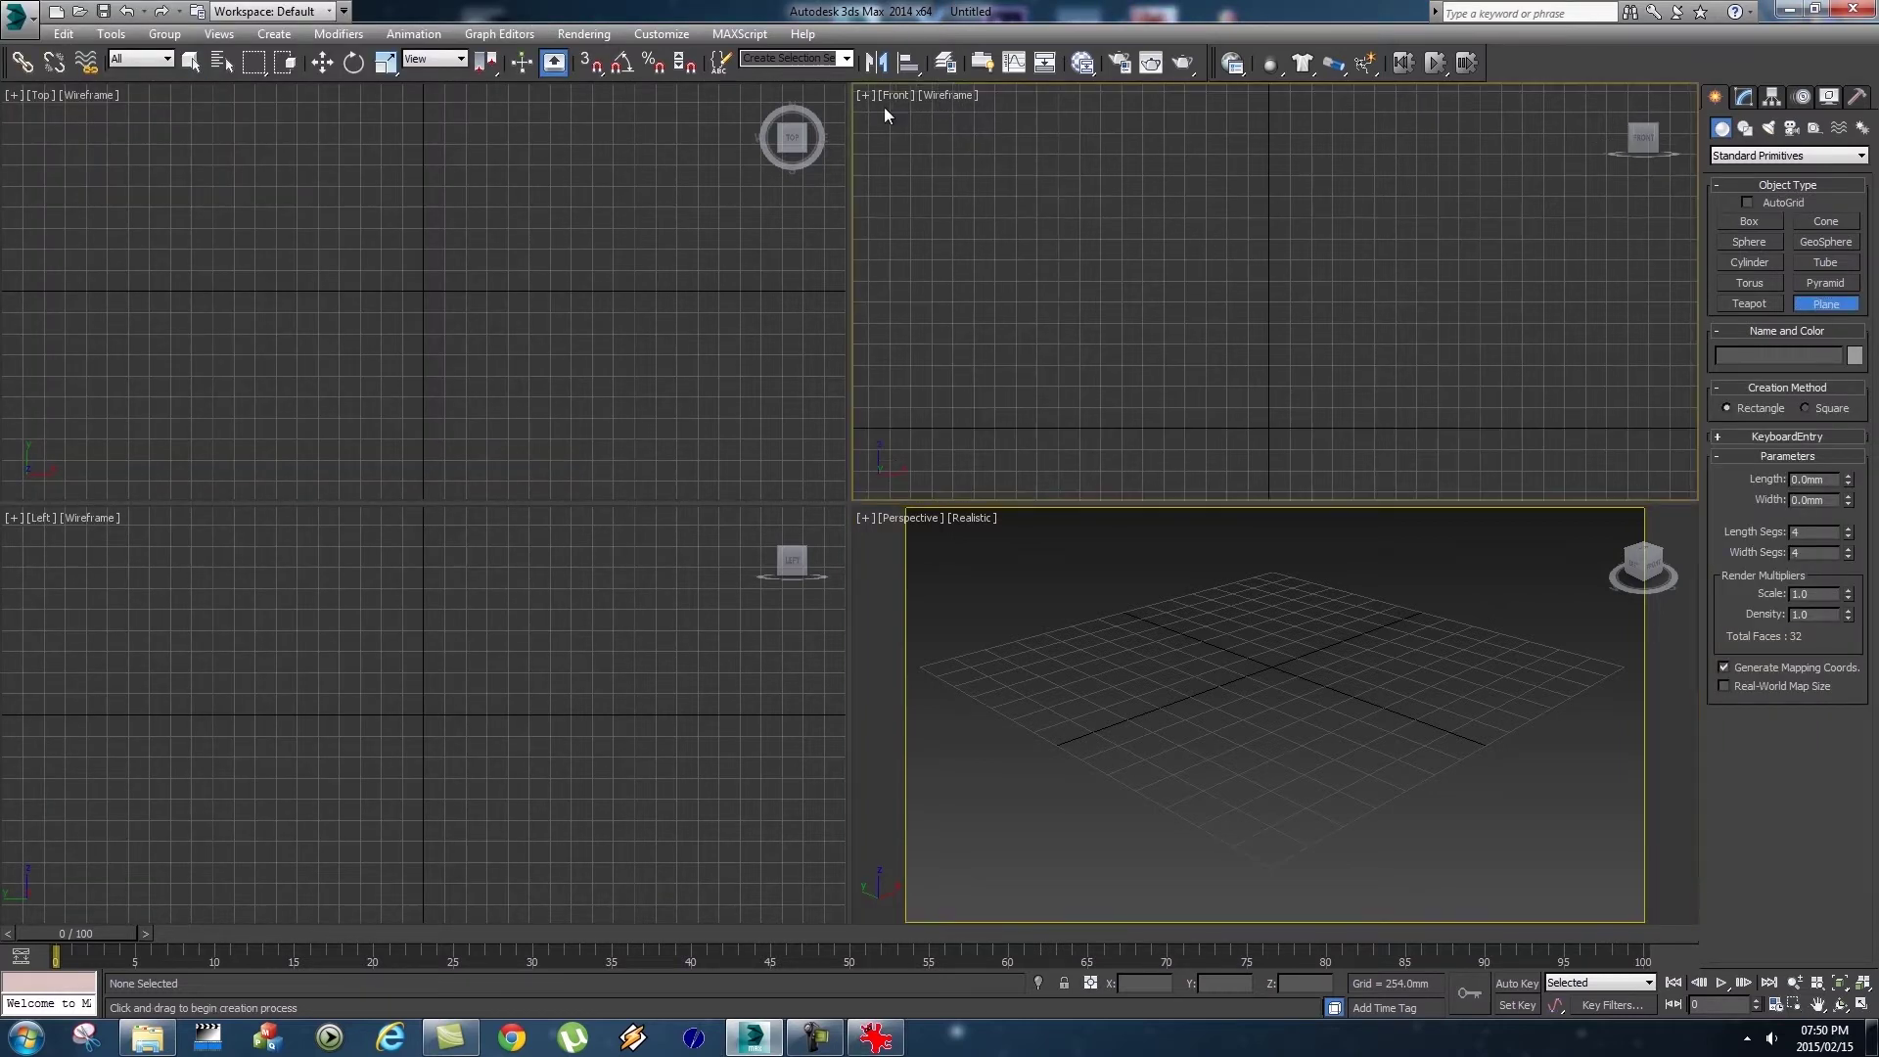
pyautogui.moveTo(1192, 217); pyautogui.dragTo(1306, 428)
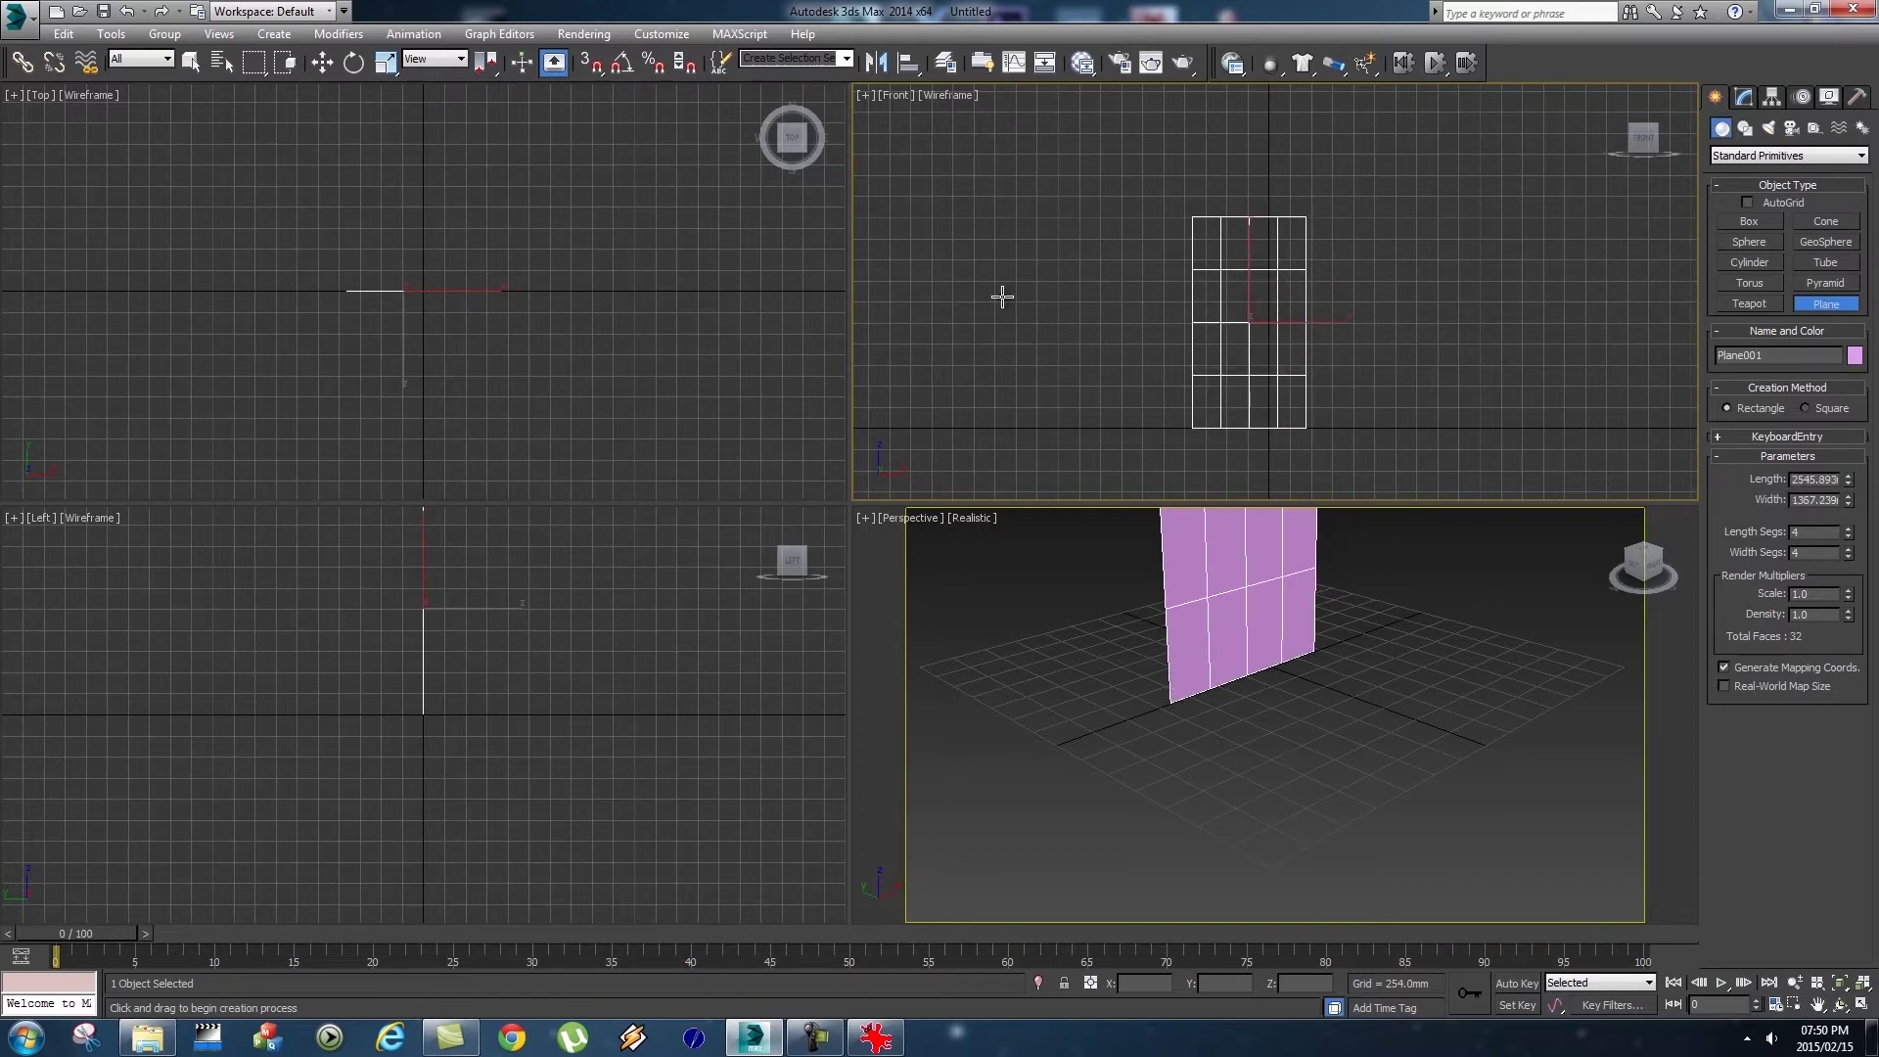
# Set the scene's display unit scale to metric millimeters.
pyautogui.click(660, 35)
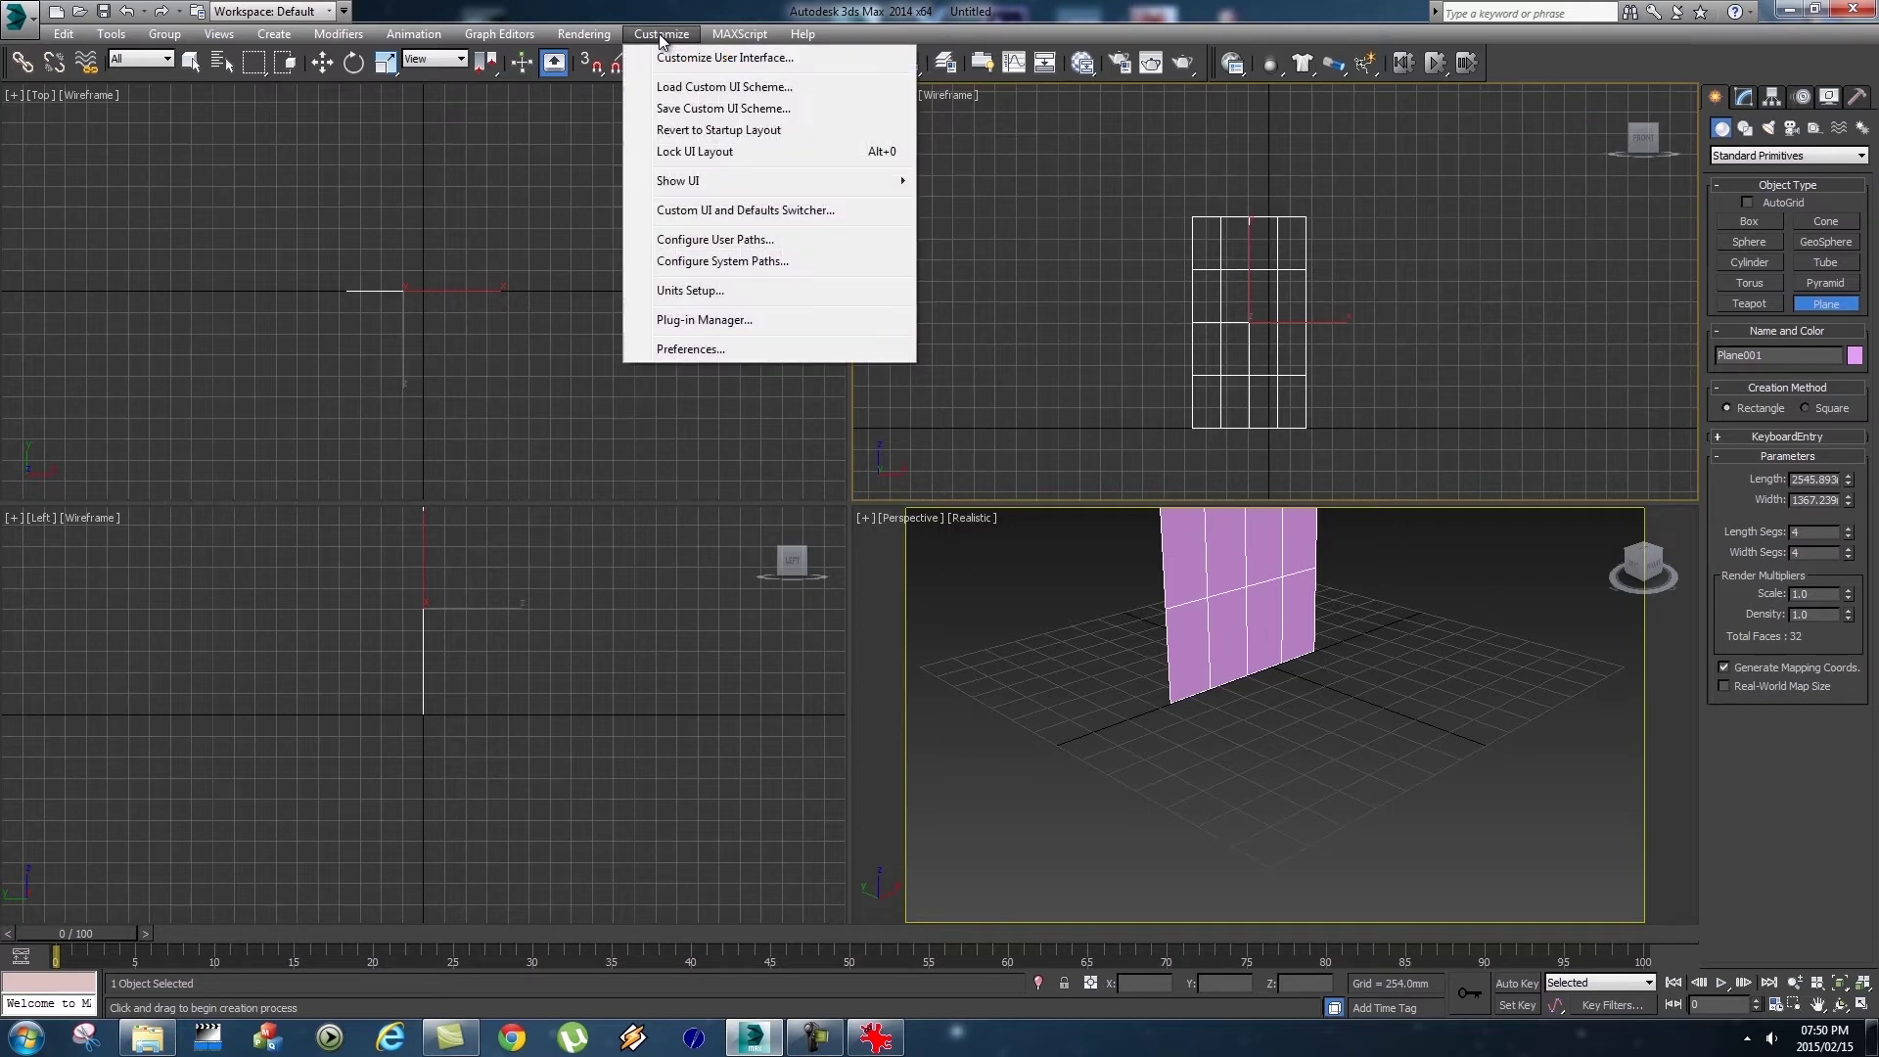
pyautogui.click(676, 291)
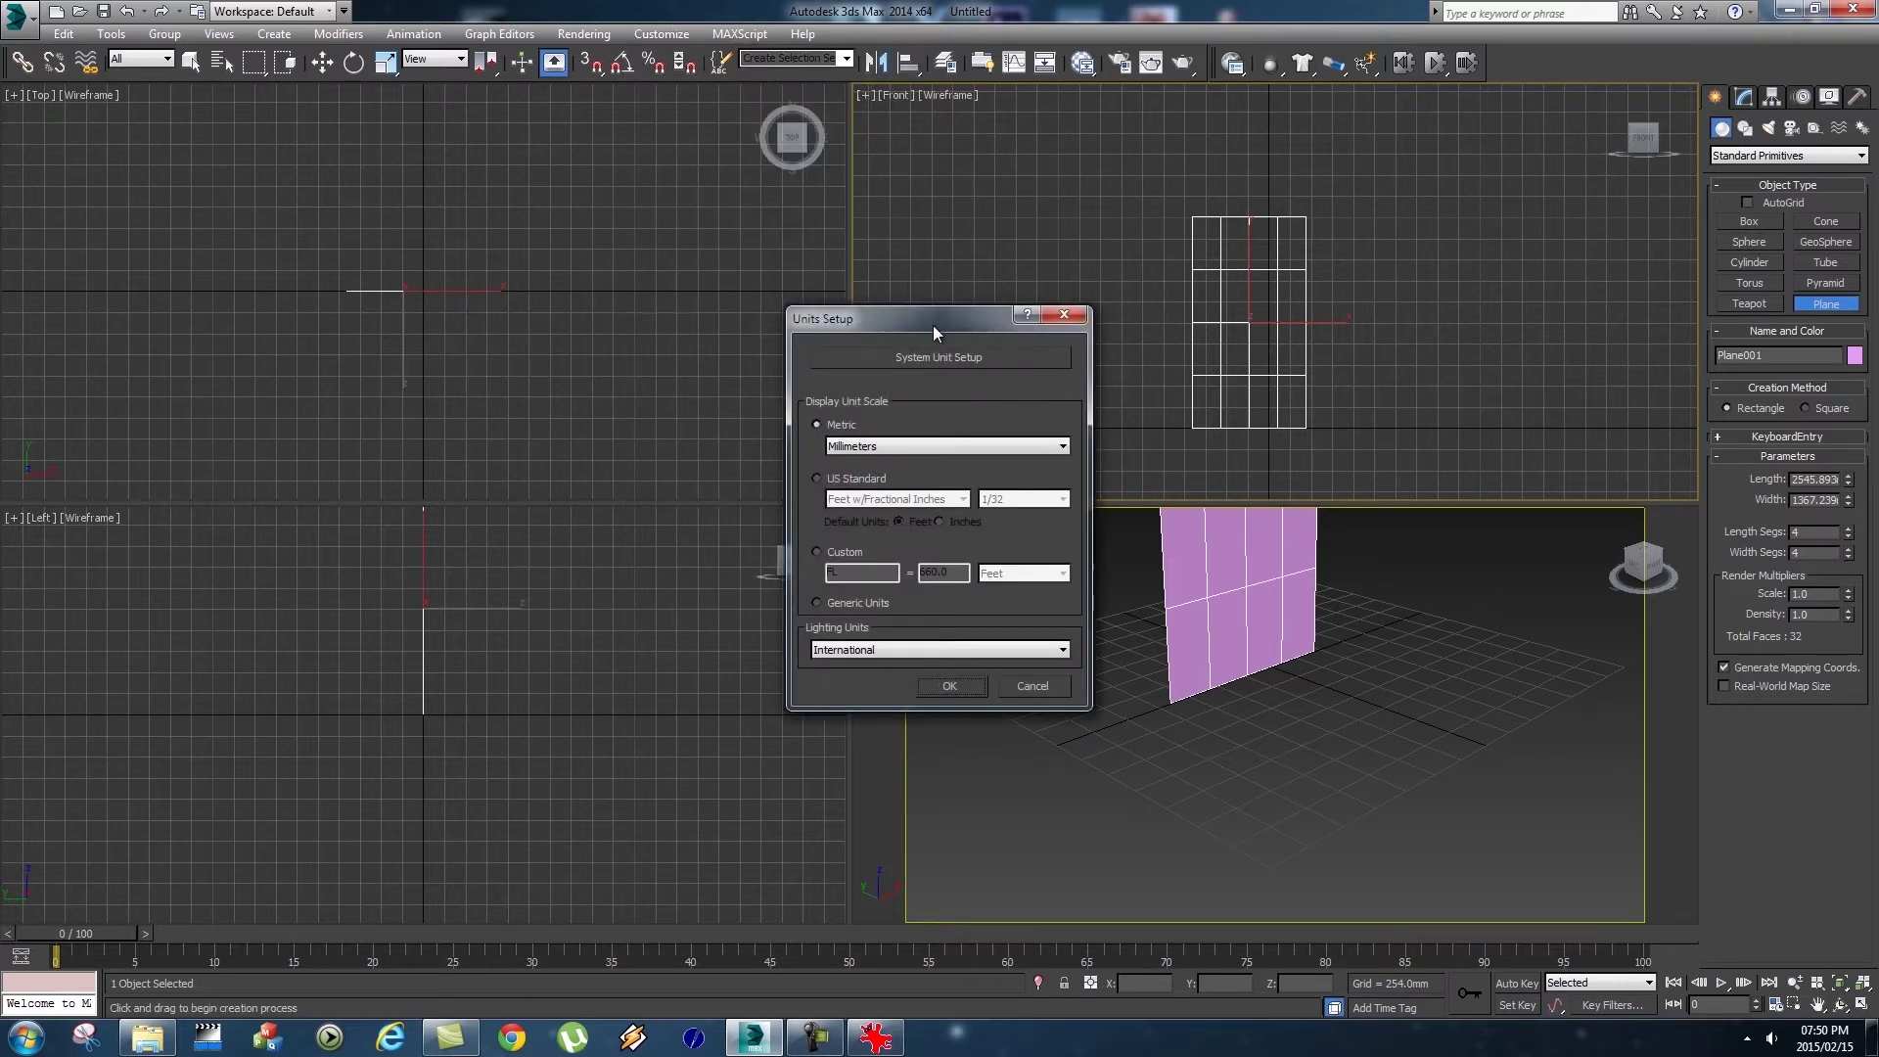
pyautogui.click(910, 447)
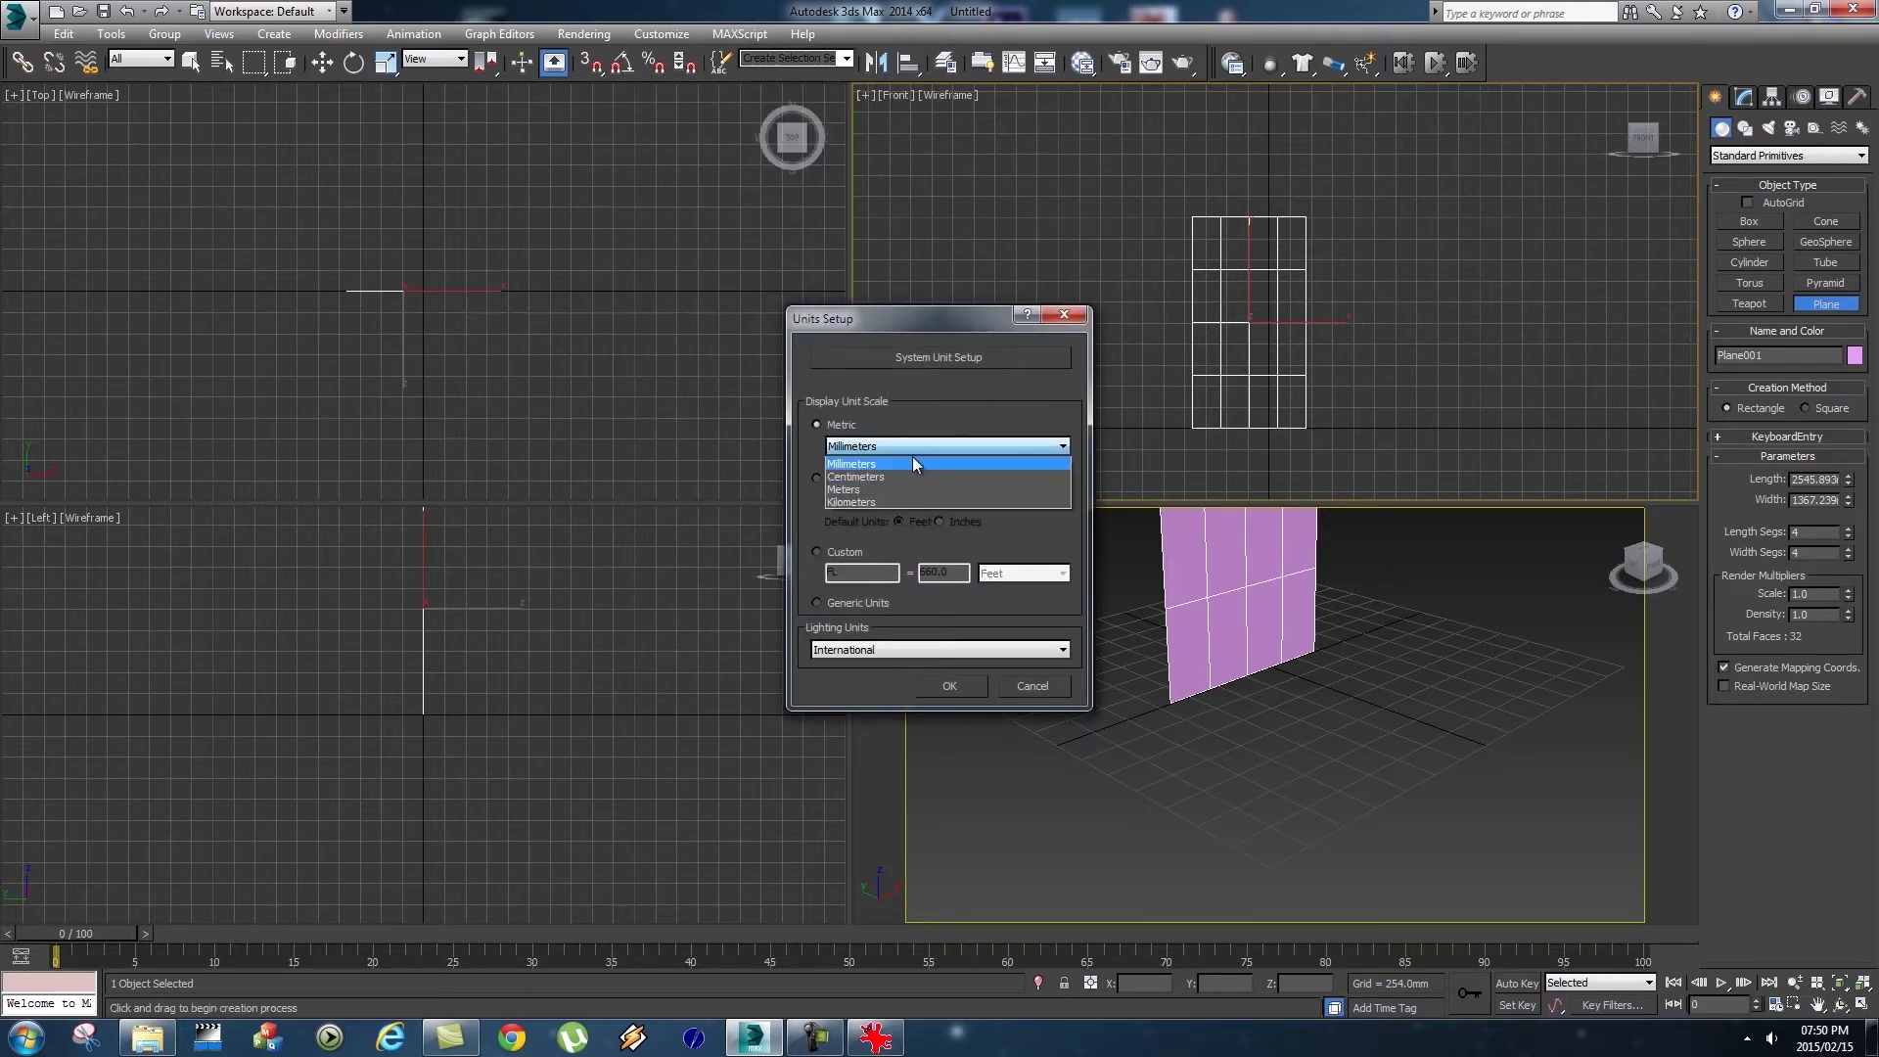
pyautogui.click(861, 466)
pyautogui.click(949, 686)
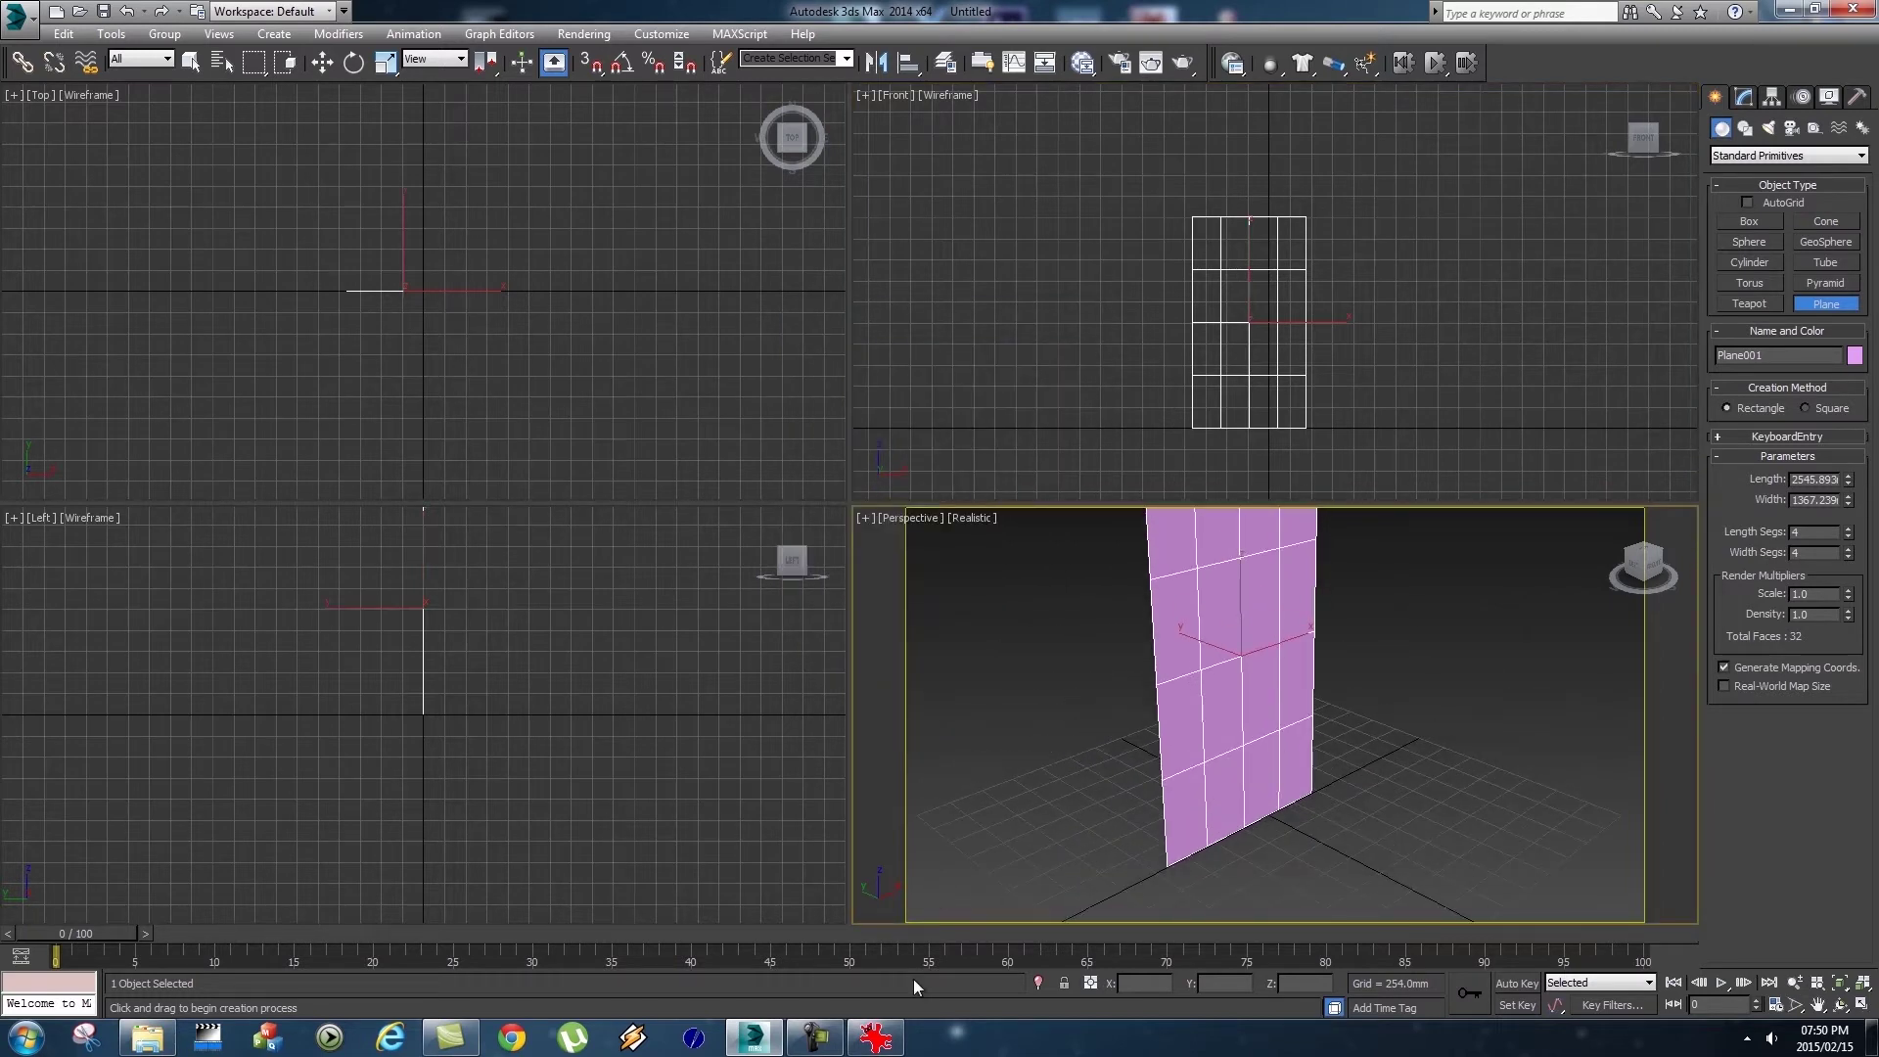
# Switch to IrfanView, recheck the bowling pin image's width and height in its properties, and close the viewer.
pyautogui.click(876, 1038)
pyautogui.click(95, 39)
pyautogui.click(127, 56)
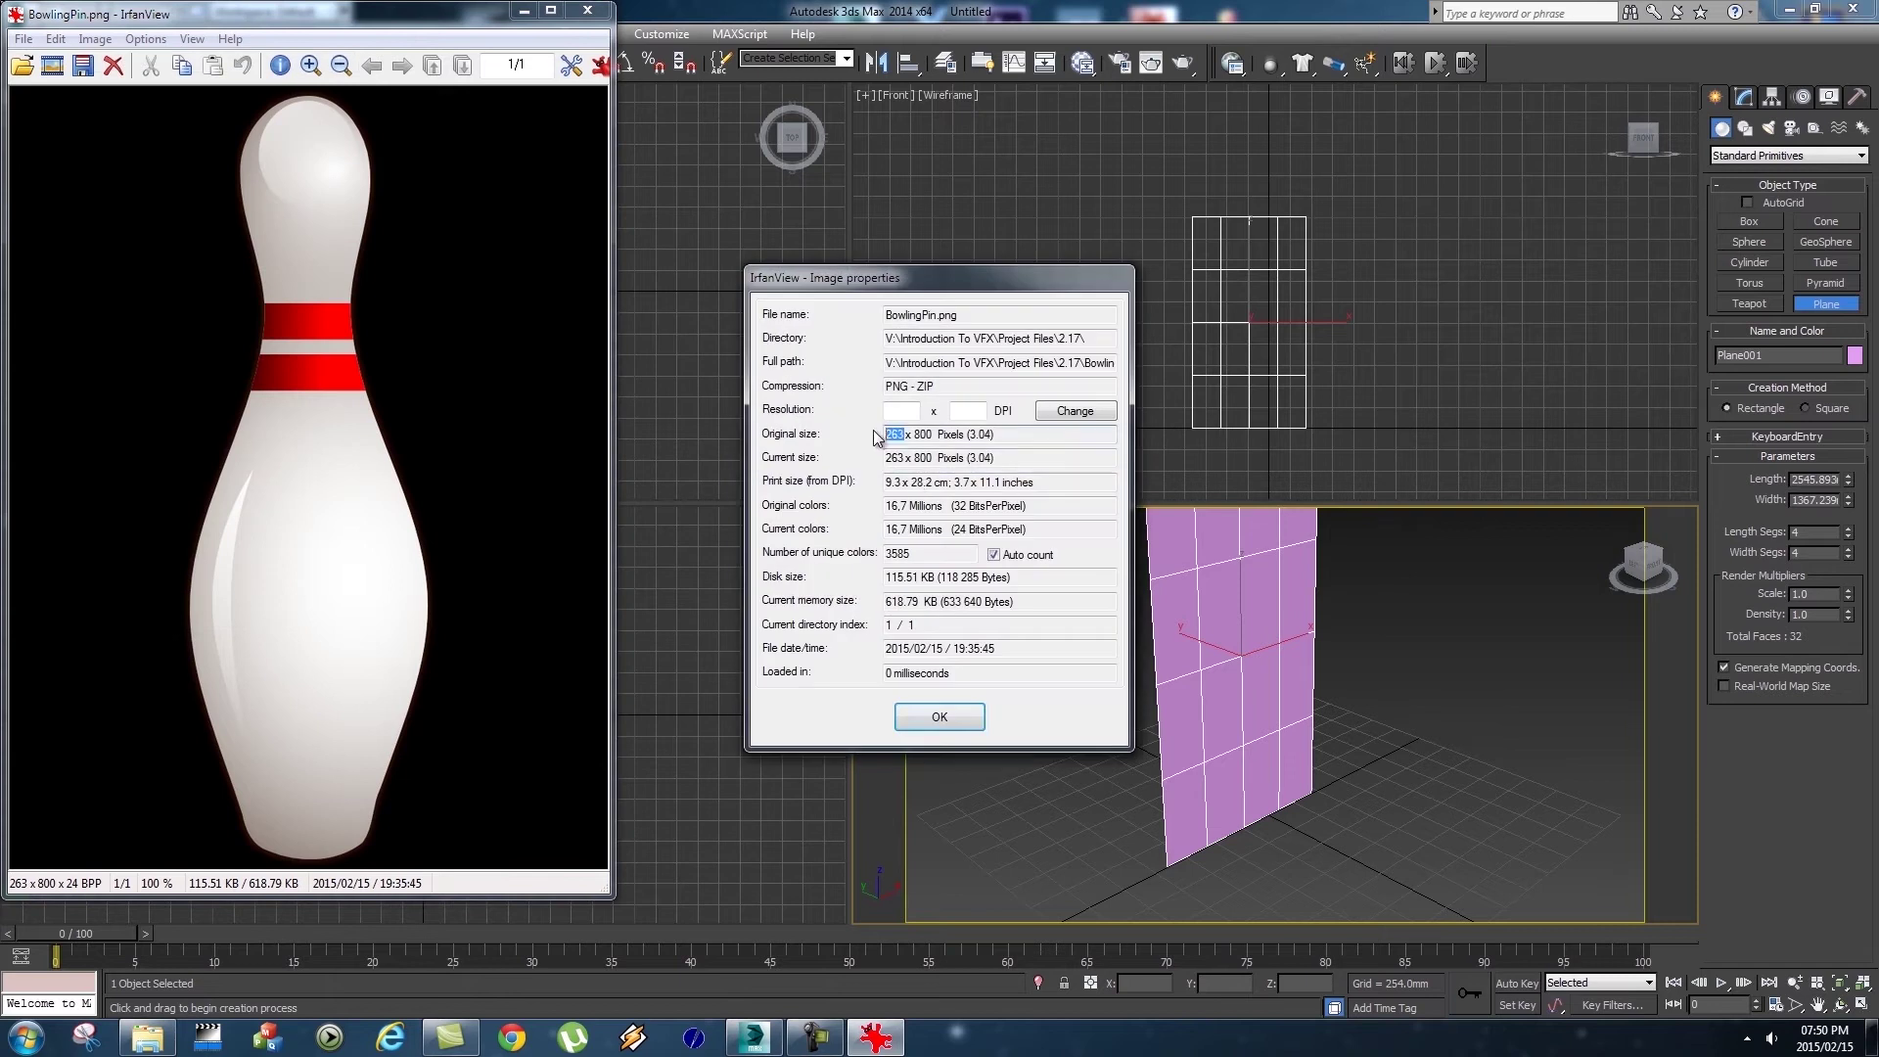
pyautogui.press('Escape')
pyautogui.press('Escape')
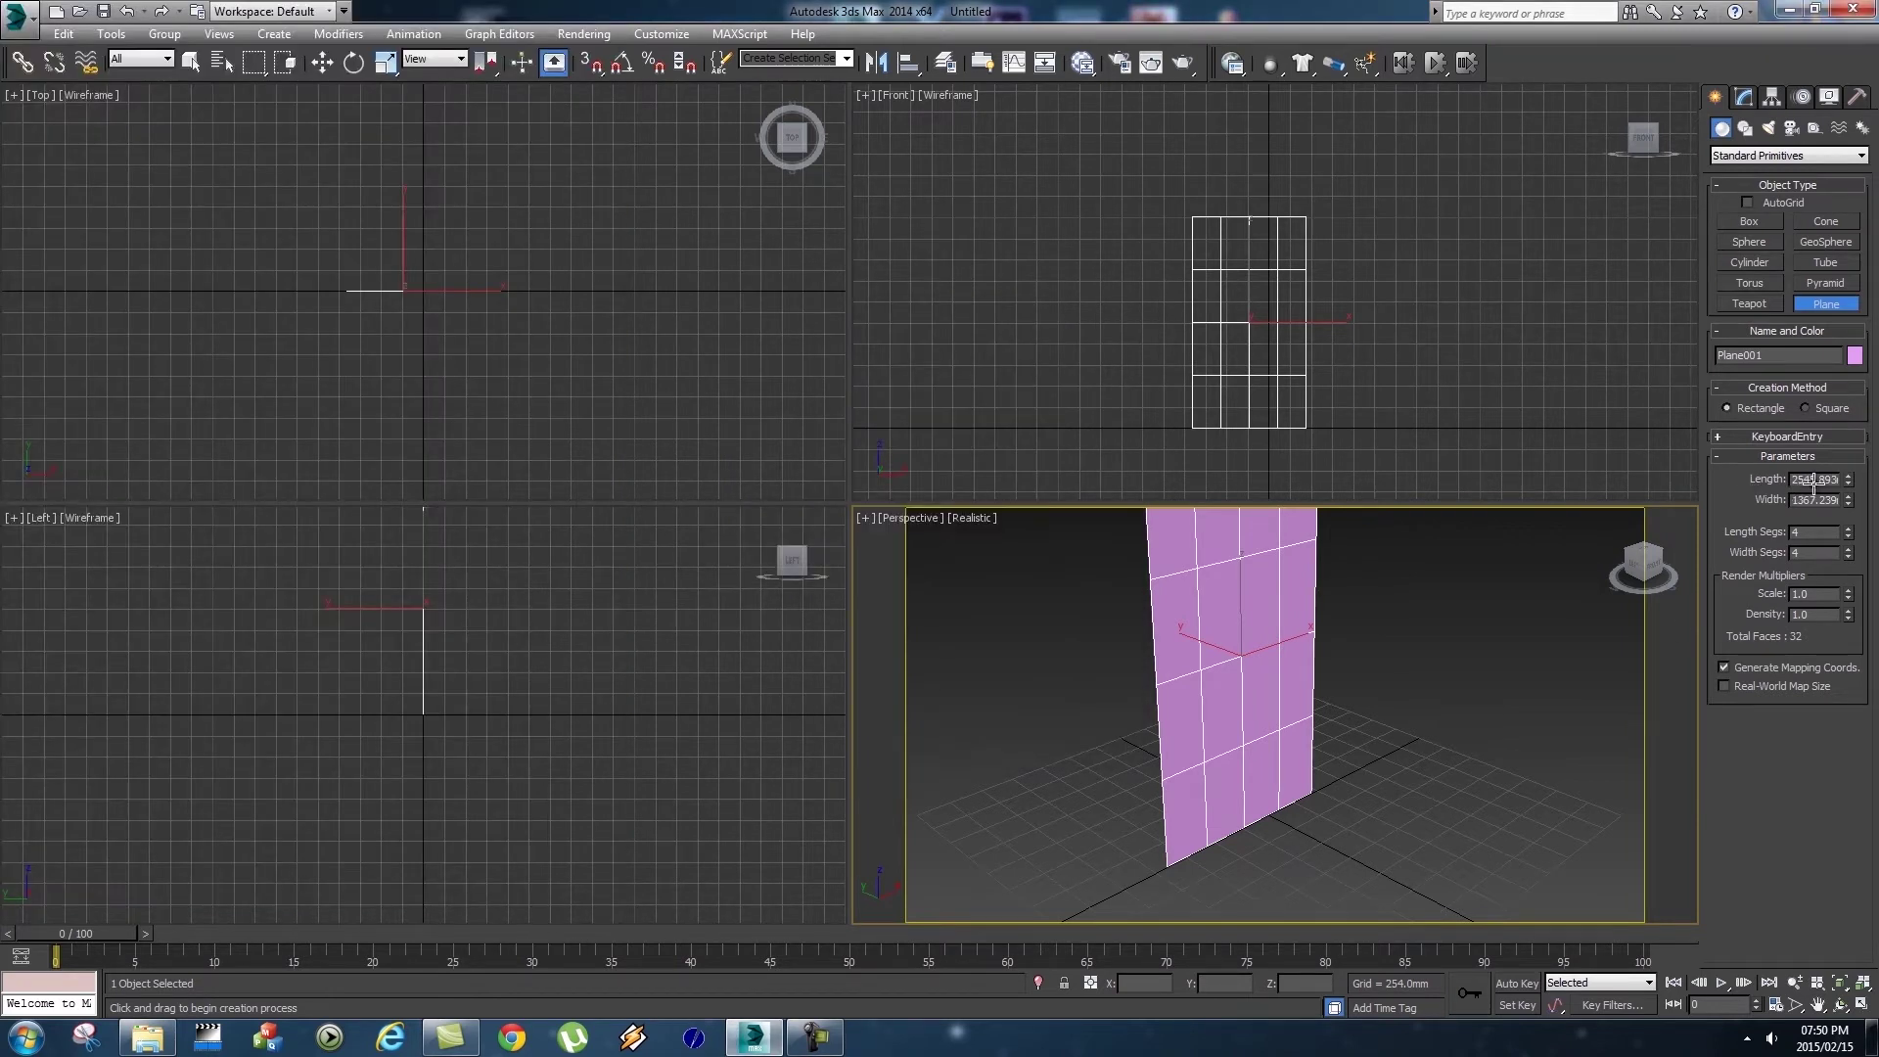
# Set the plane's width to 263 mm and its length to 800 mm.
pyautogui.keyDown('alt'); pyautogui.moveTo(1208, 659); pyautogui.dragTo(1141, 761, button='middle'); pyautogui.keyUp('alt')
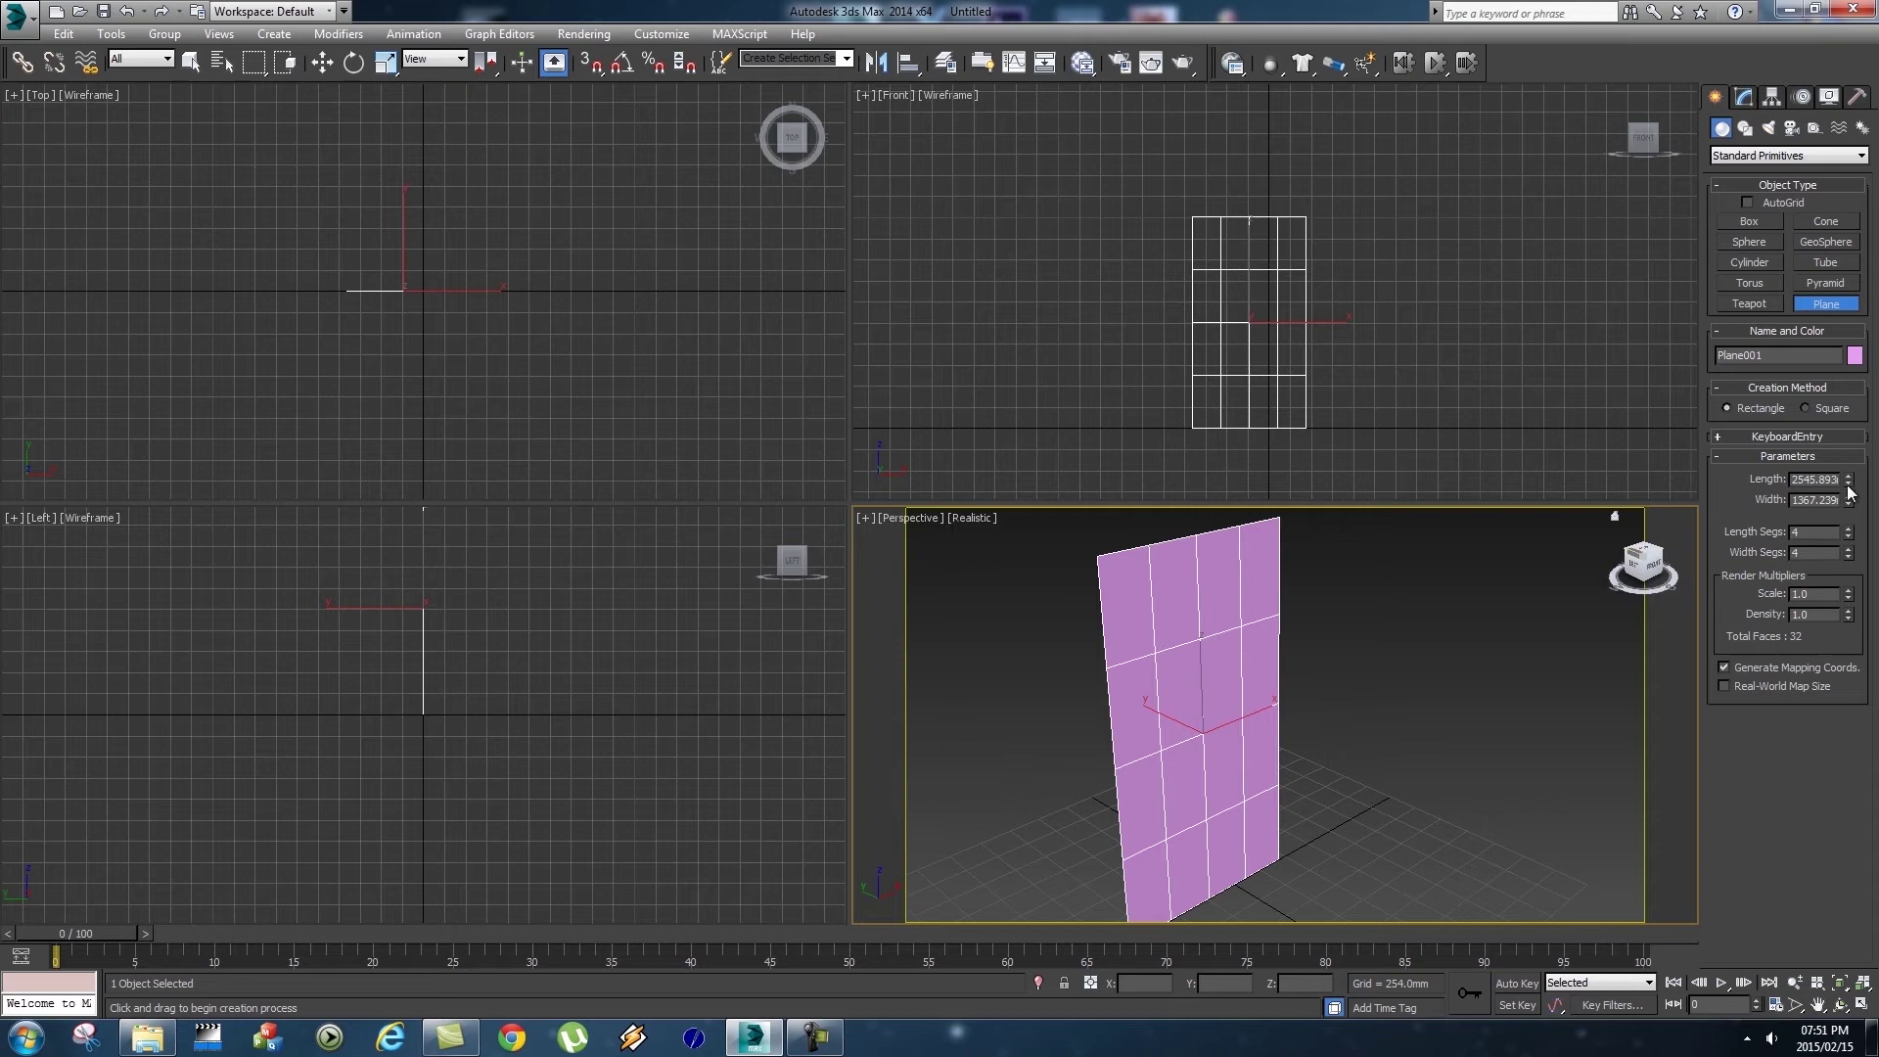
pyautogui.doubleClick(1814, 499)
pyautogui.write('263')
pyautogui.doubleClick(1814, 480)
pyautogui.write('800')
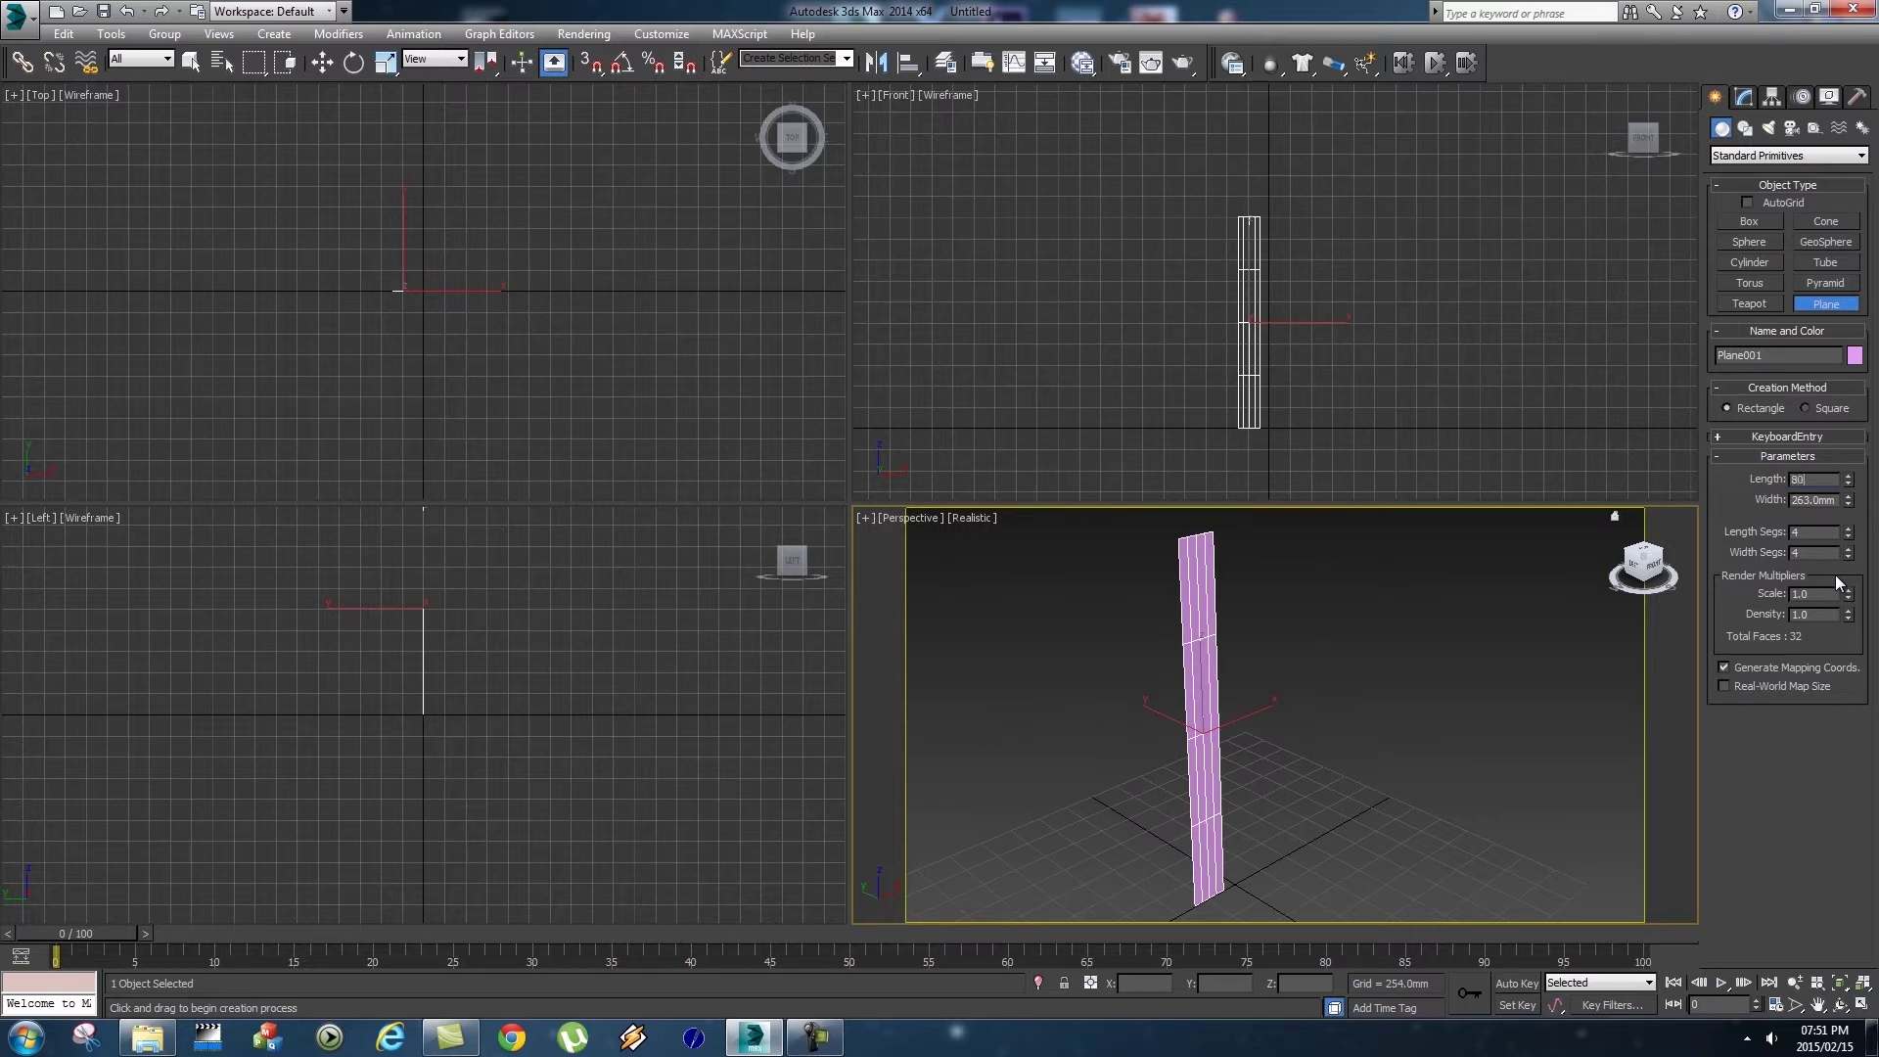
pyautogui.press('Return')
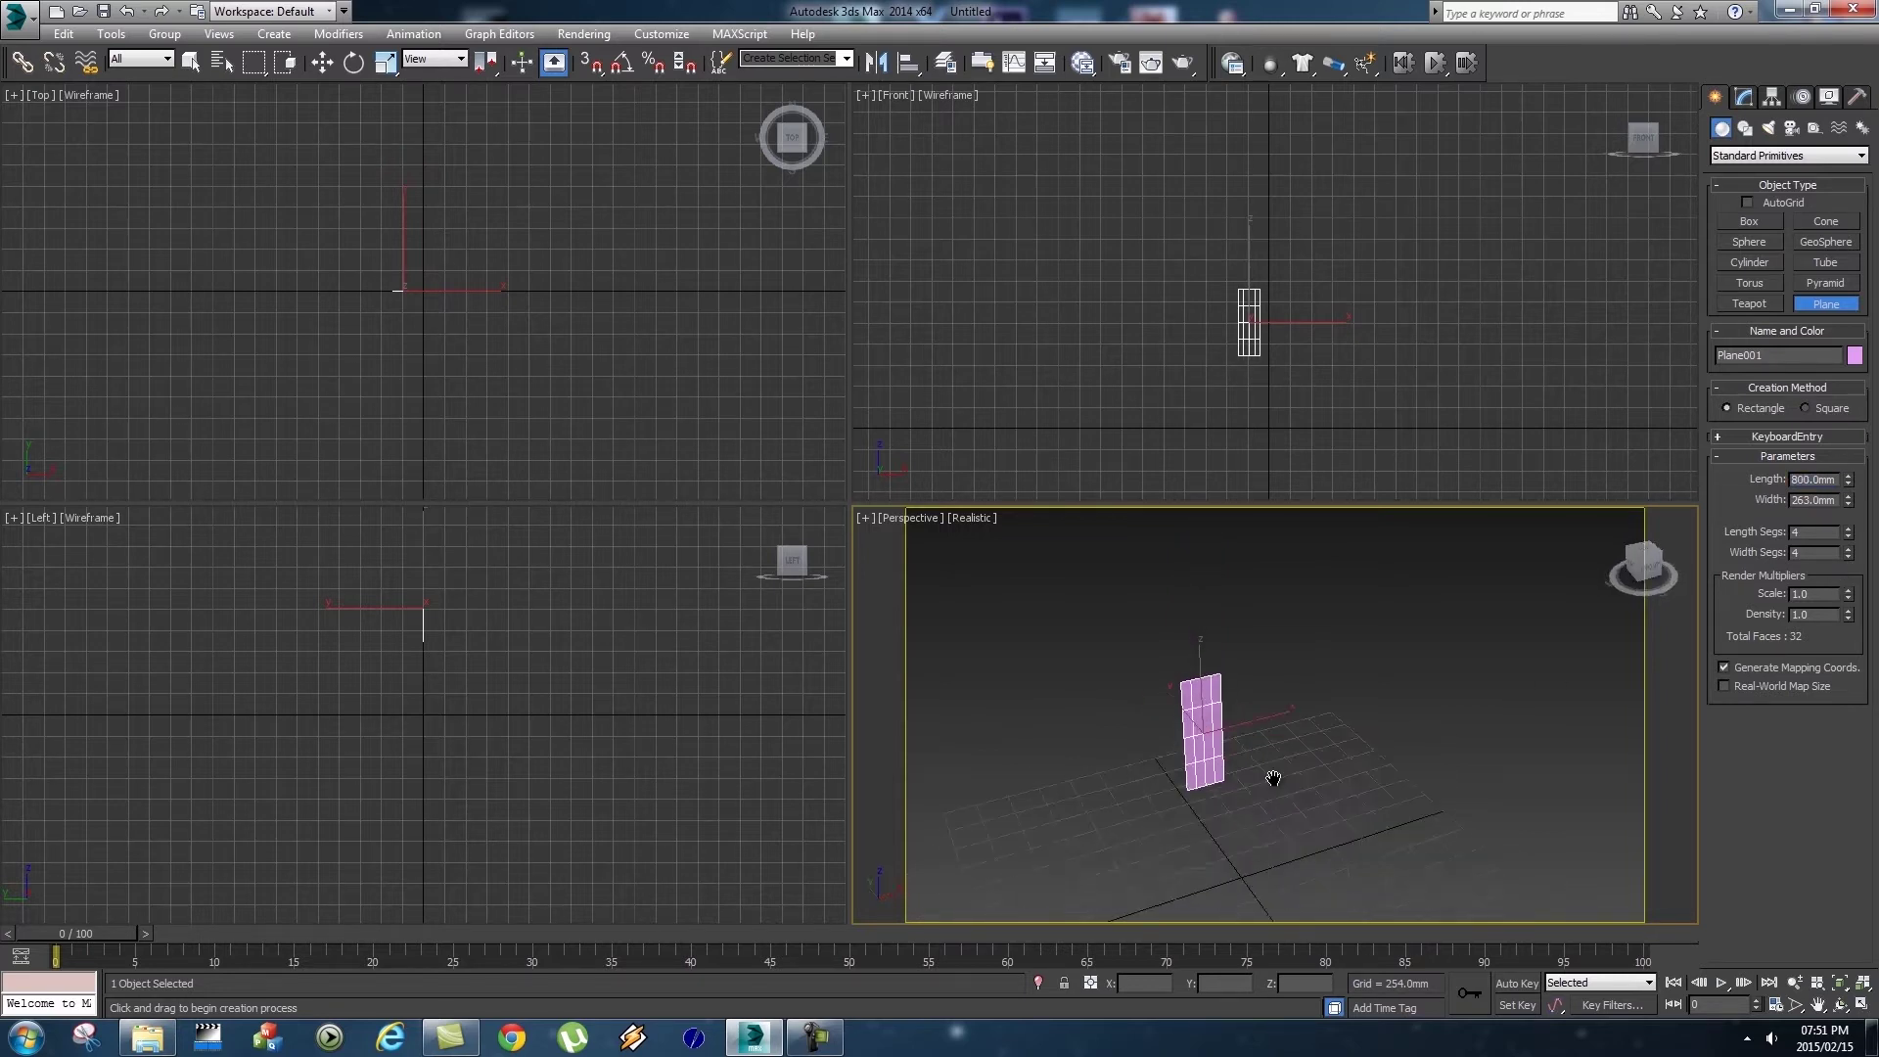
# Move the plane to the world origin by setting its X and Z positions to 0.
pyautogui.moveTo(1289, 772); pyautogui.dragTo(1326, 734, button='middle')
pyautogui.press('w')
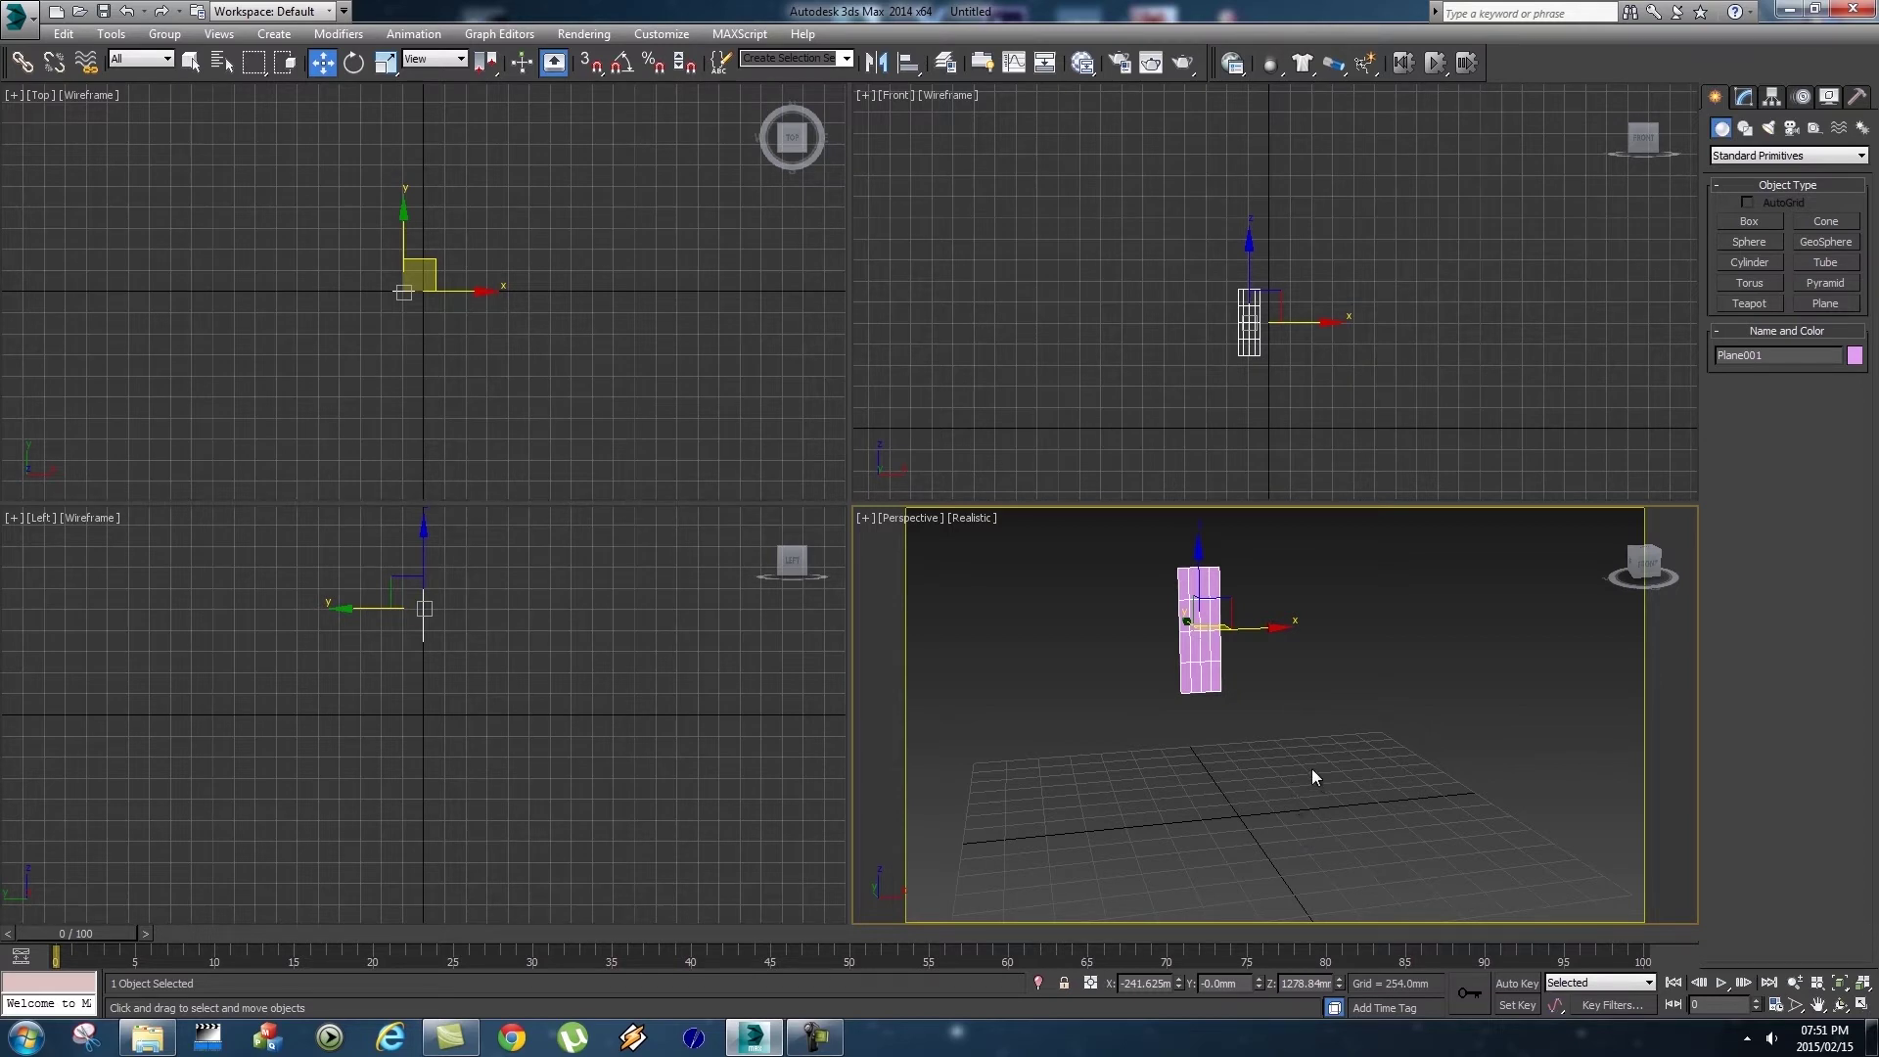
pyautogui.moveTo(1295, 632)
pyautogui.mouseDown()
pyautogui.moveTo(1258, 631)
pyautogui.moveTo(1313, 628)
pyautogui.mouseUp()
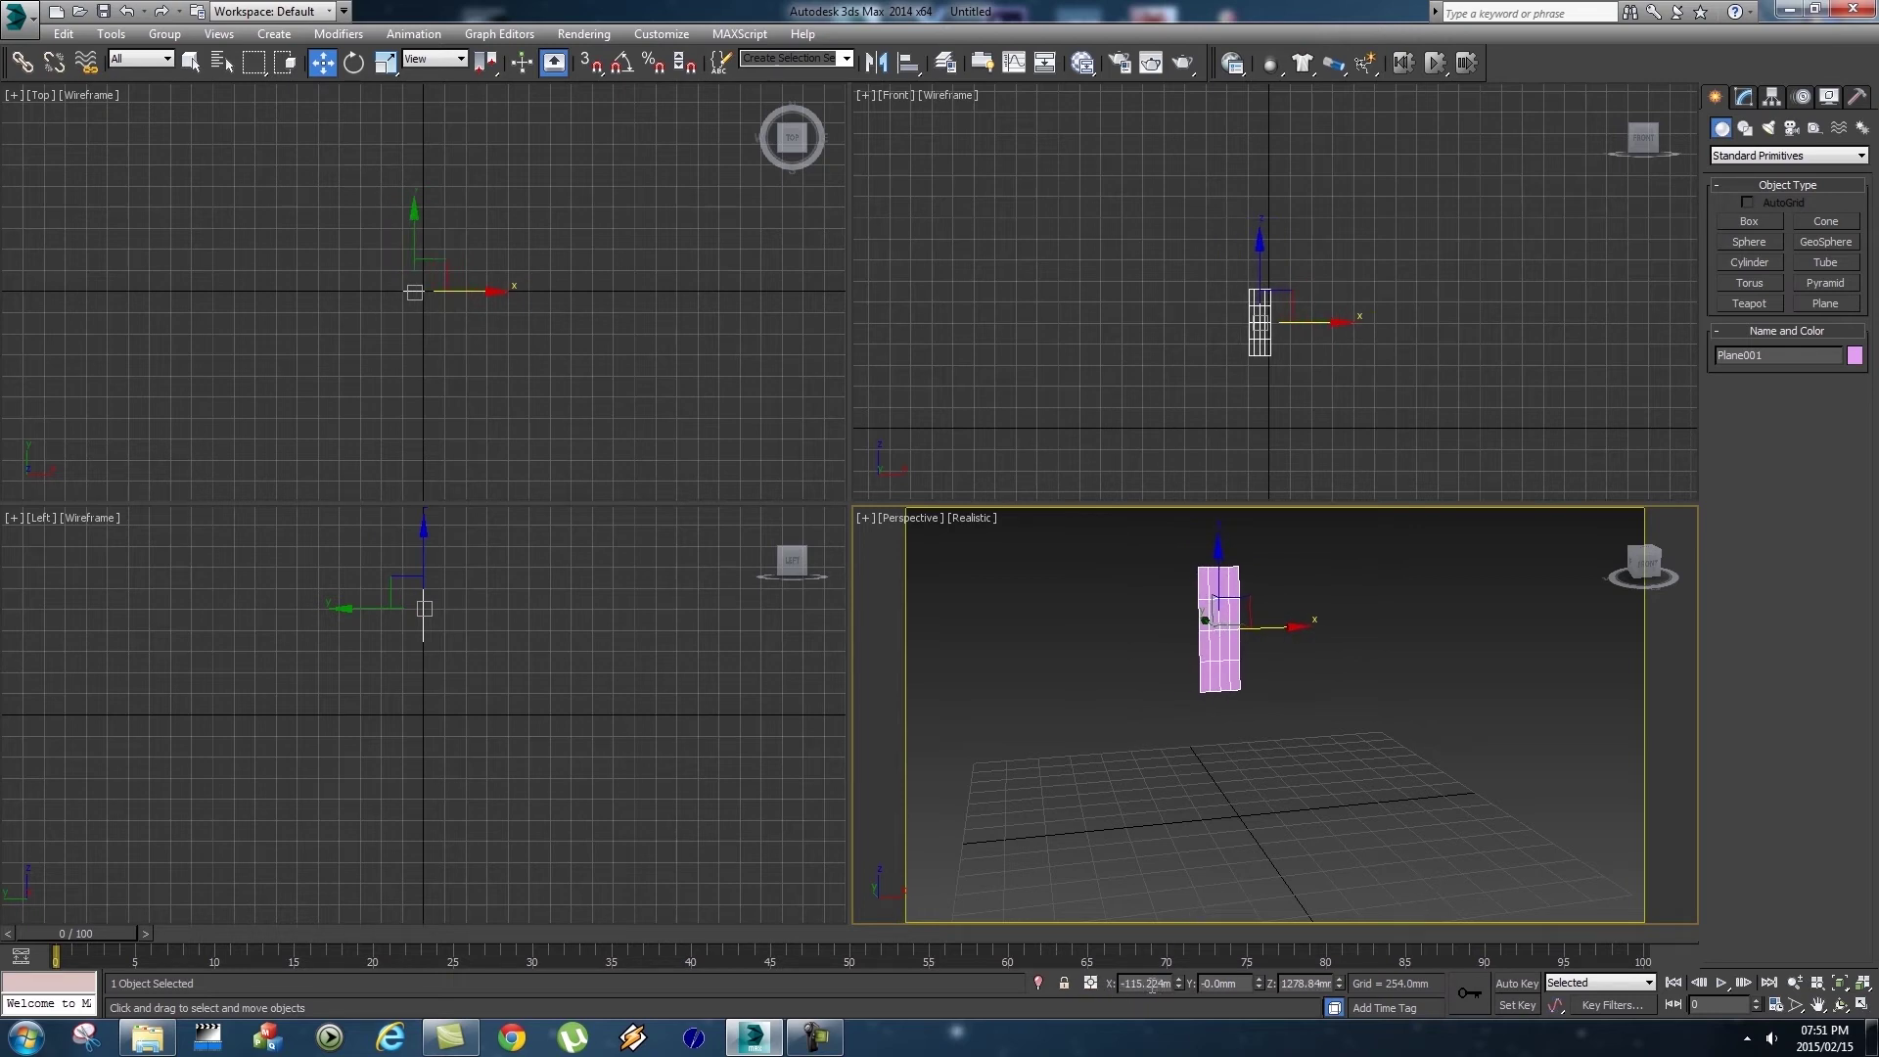
pyautogui.write('0')
pyautogui.press('Tab')
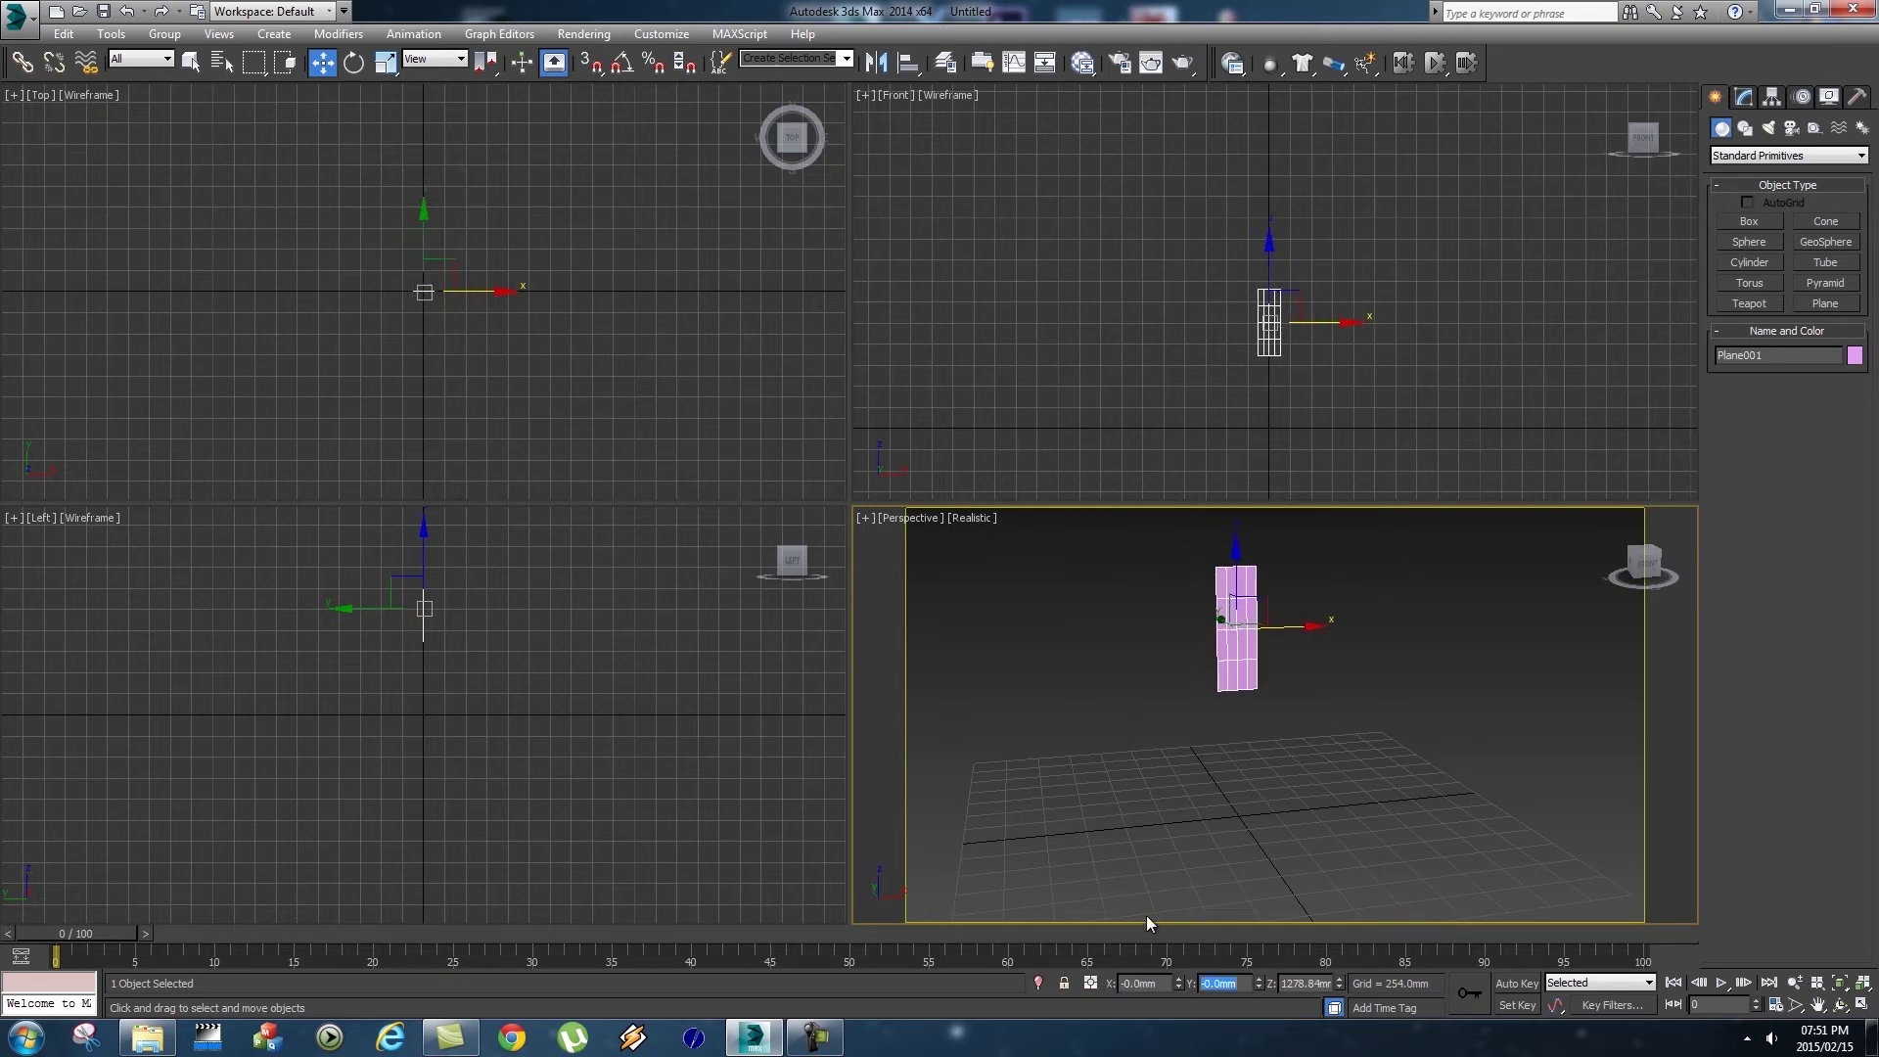
pyautogui.press('Tab')
pyautogui.write('0')
pyautogui.press('Tab')
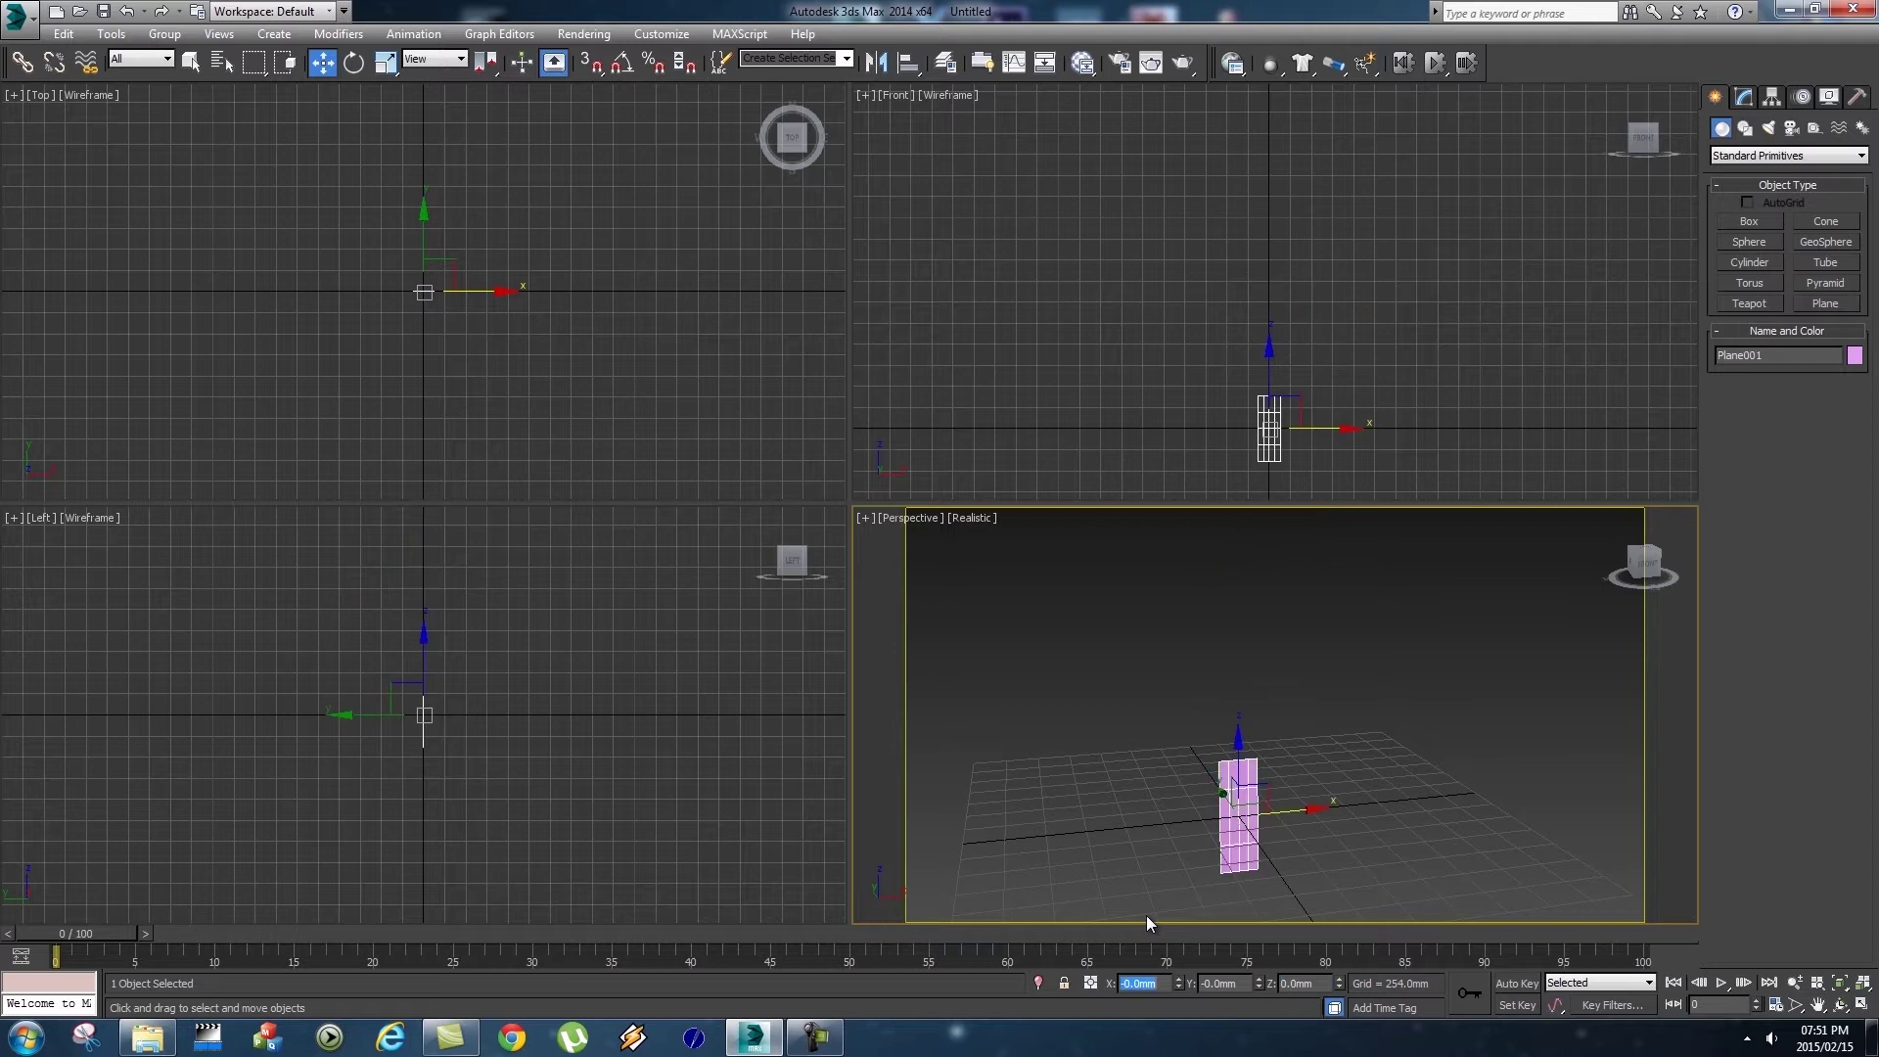
# Create a VRayMtl material in the Slate Material Editor and open its parameters.
pyautogui.scroll(5, 1256, 690)
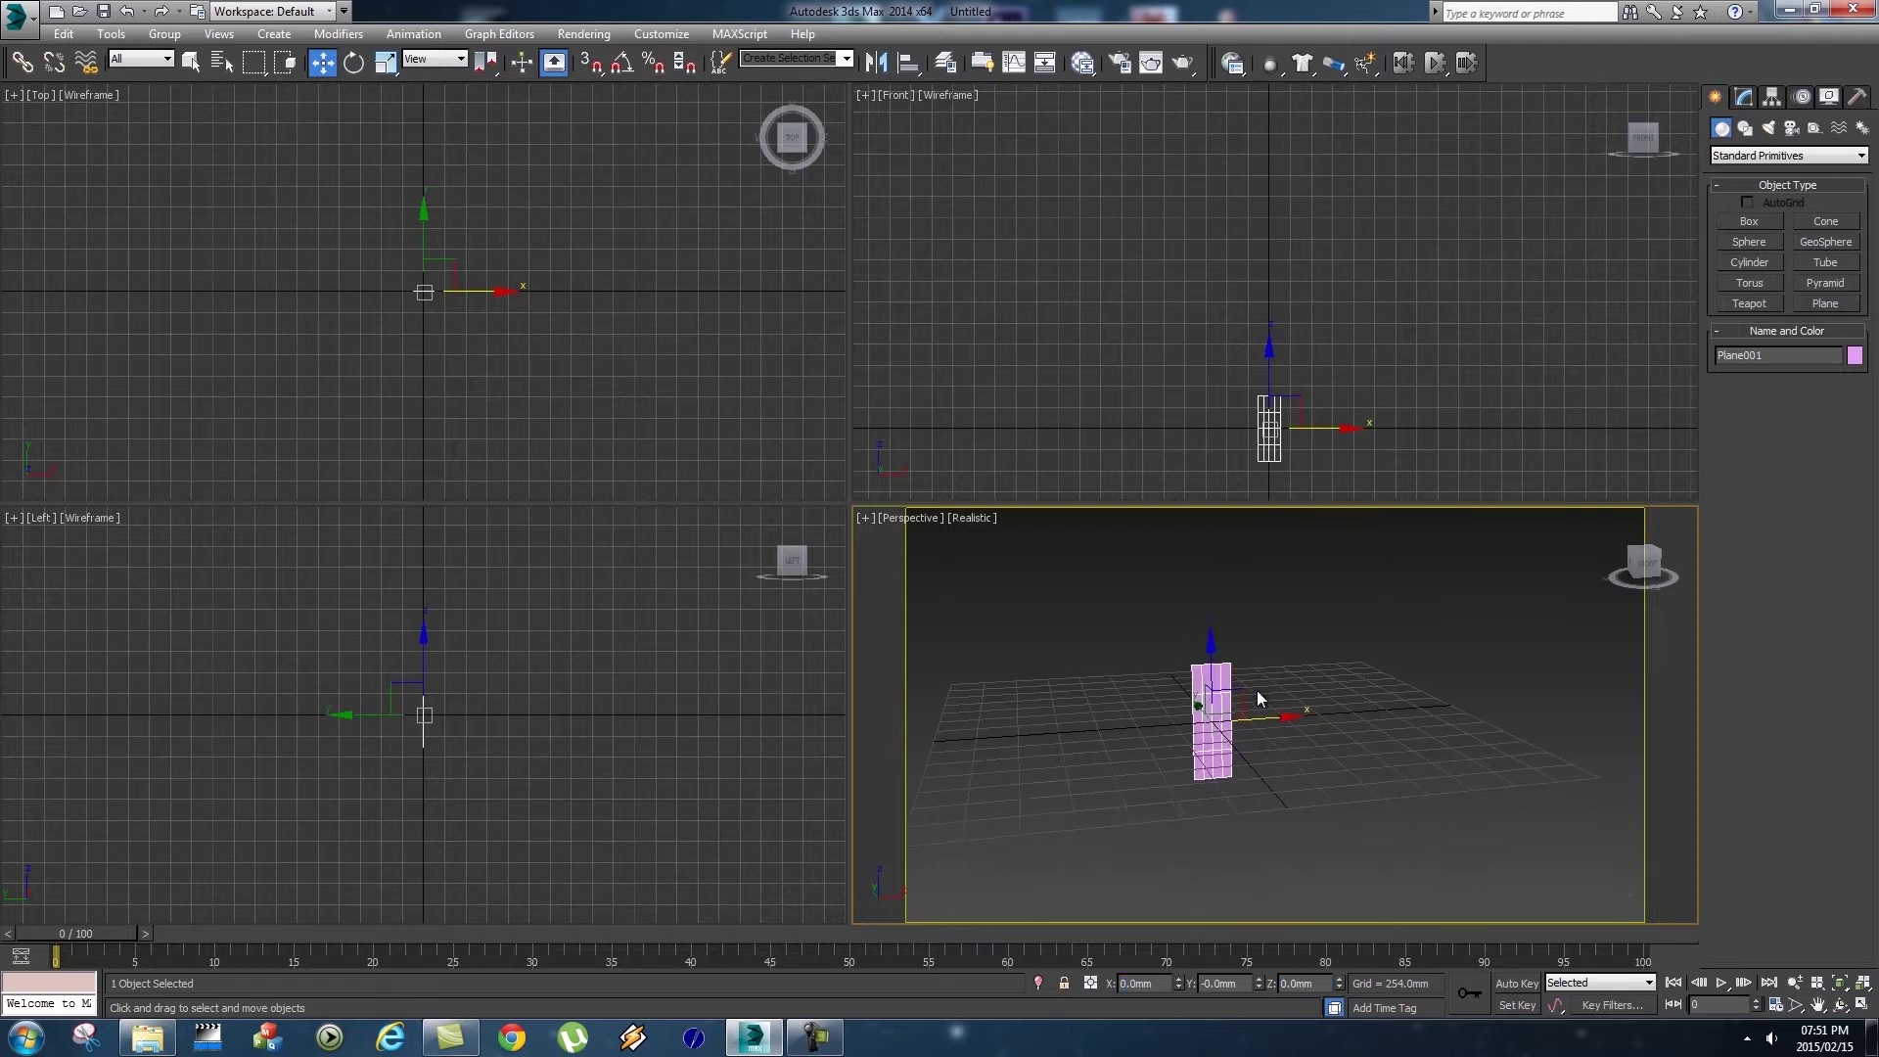
pyautogui.moveTo(1265, 693); pyautogui.dragTo(1406, 693, button='middle')
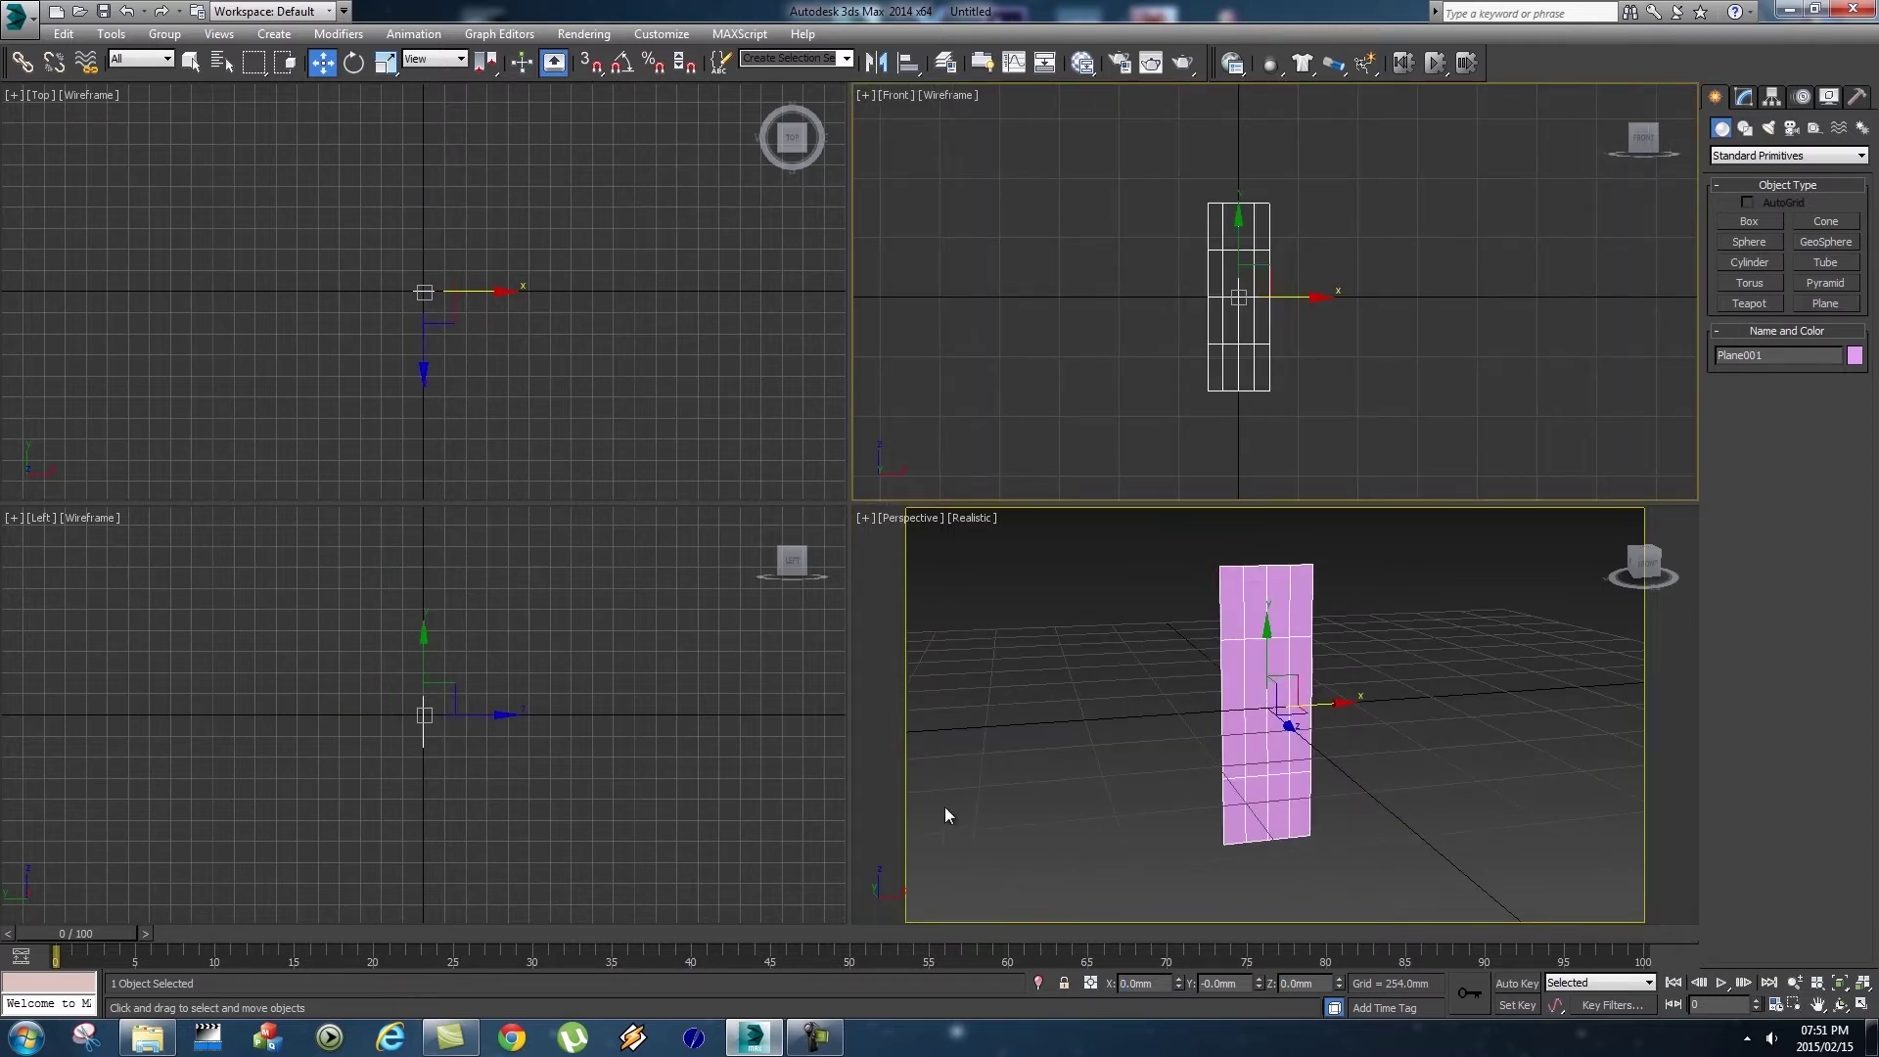
pyautogui.press('m')
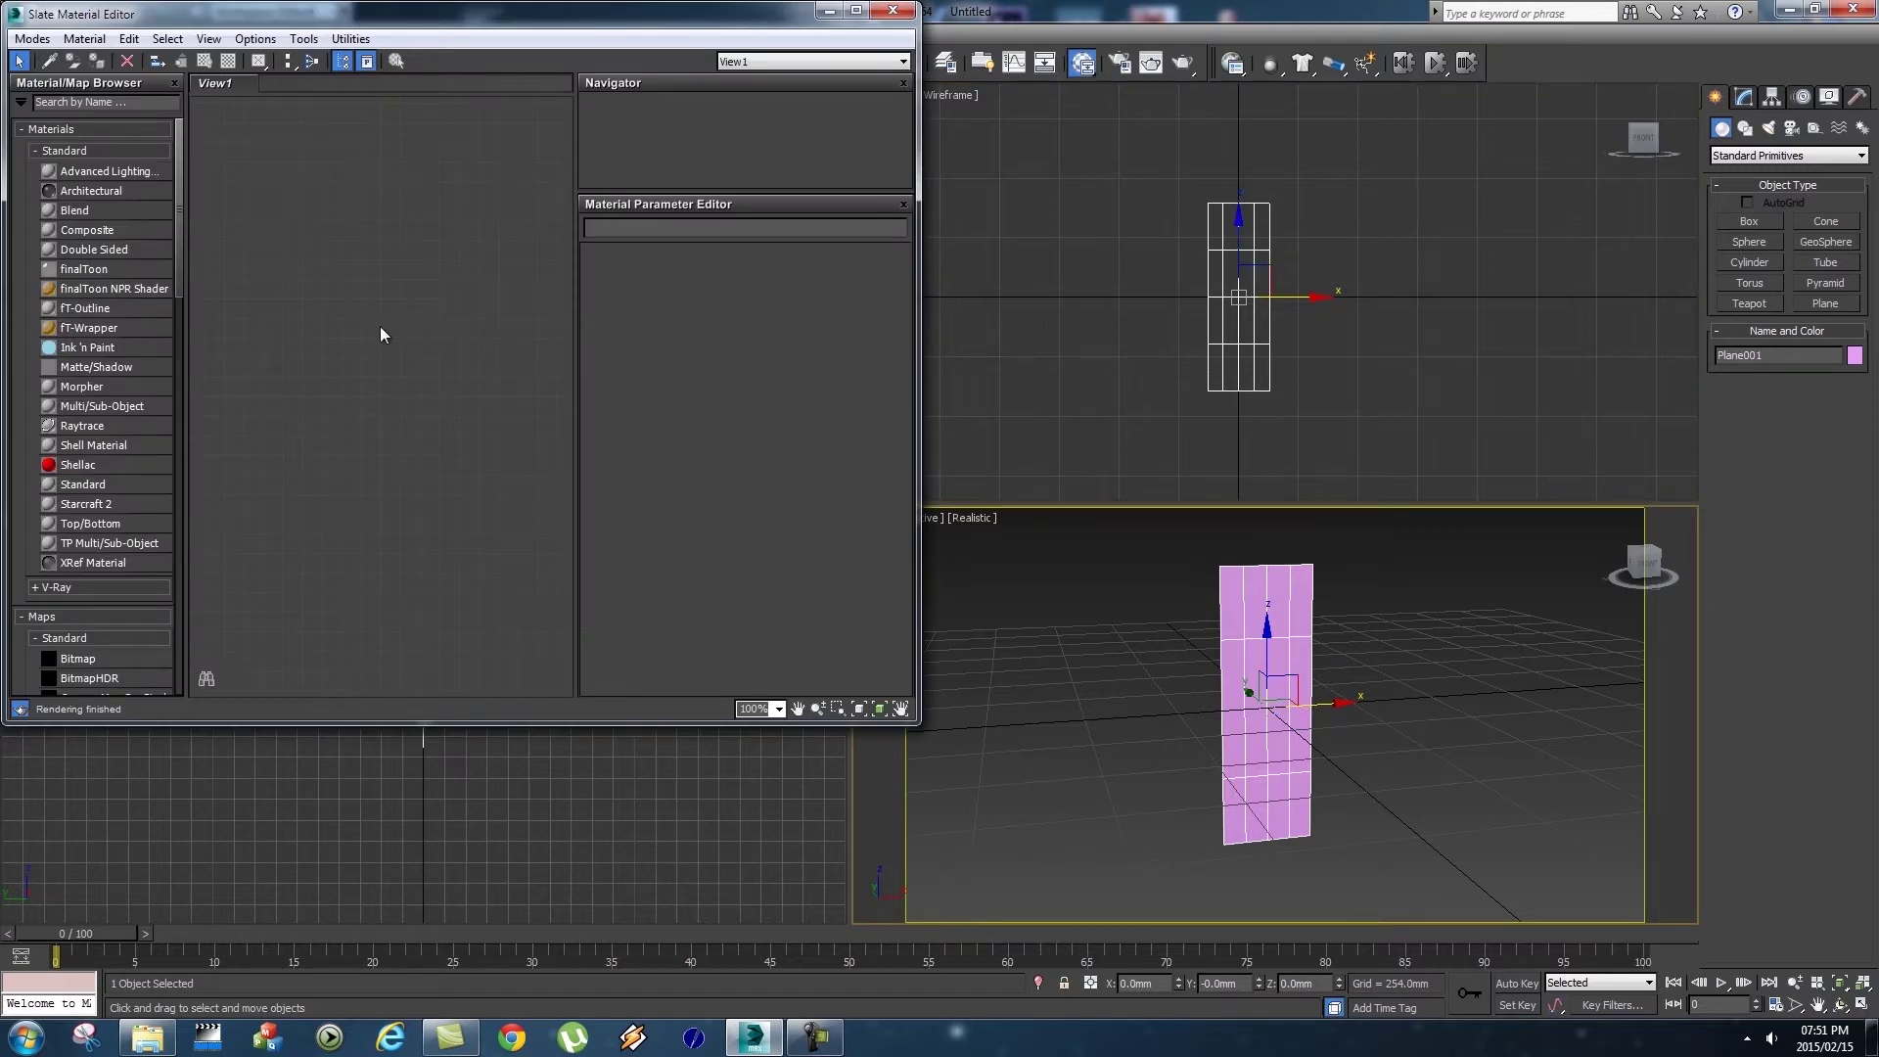
pyautogui.rightClick(480, 309)
pyautogui.moveTo(539, 323)
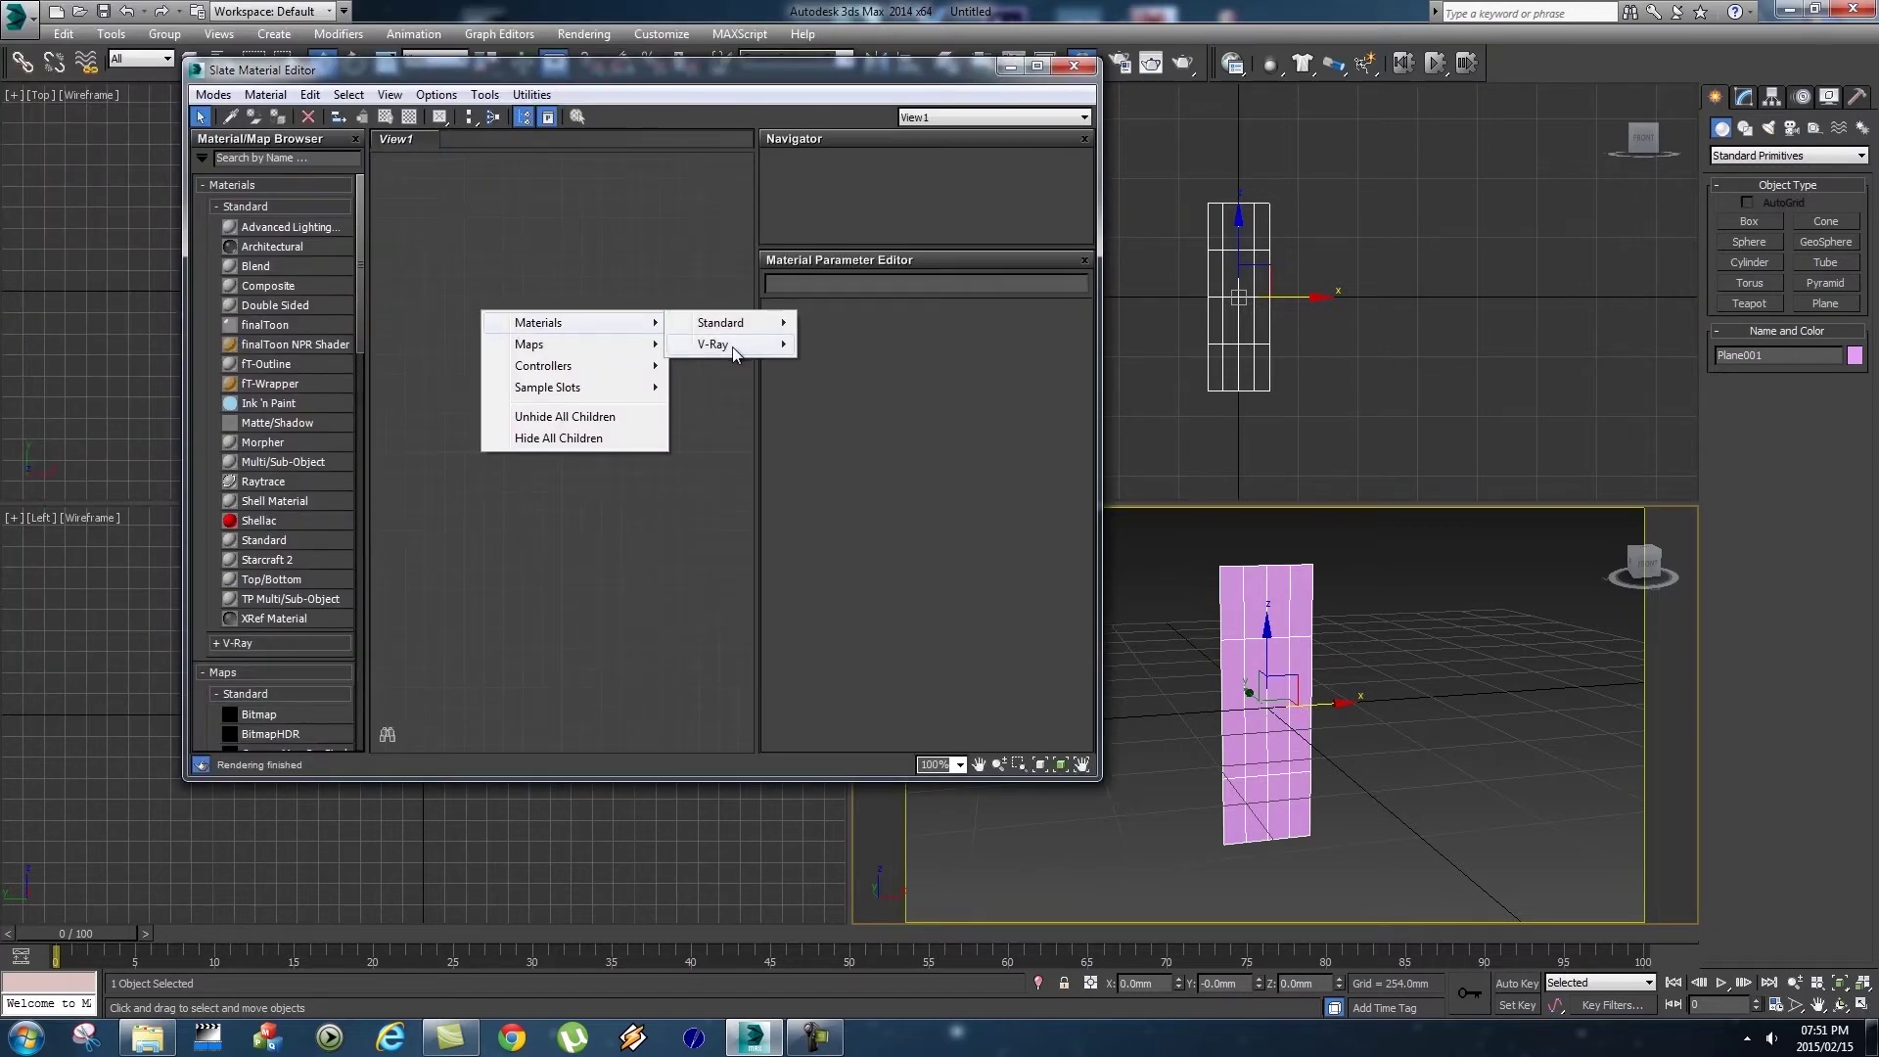
pyautogui.moveTo(728, 346)
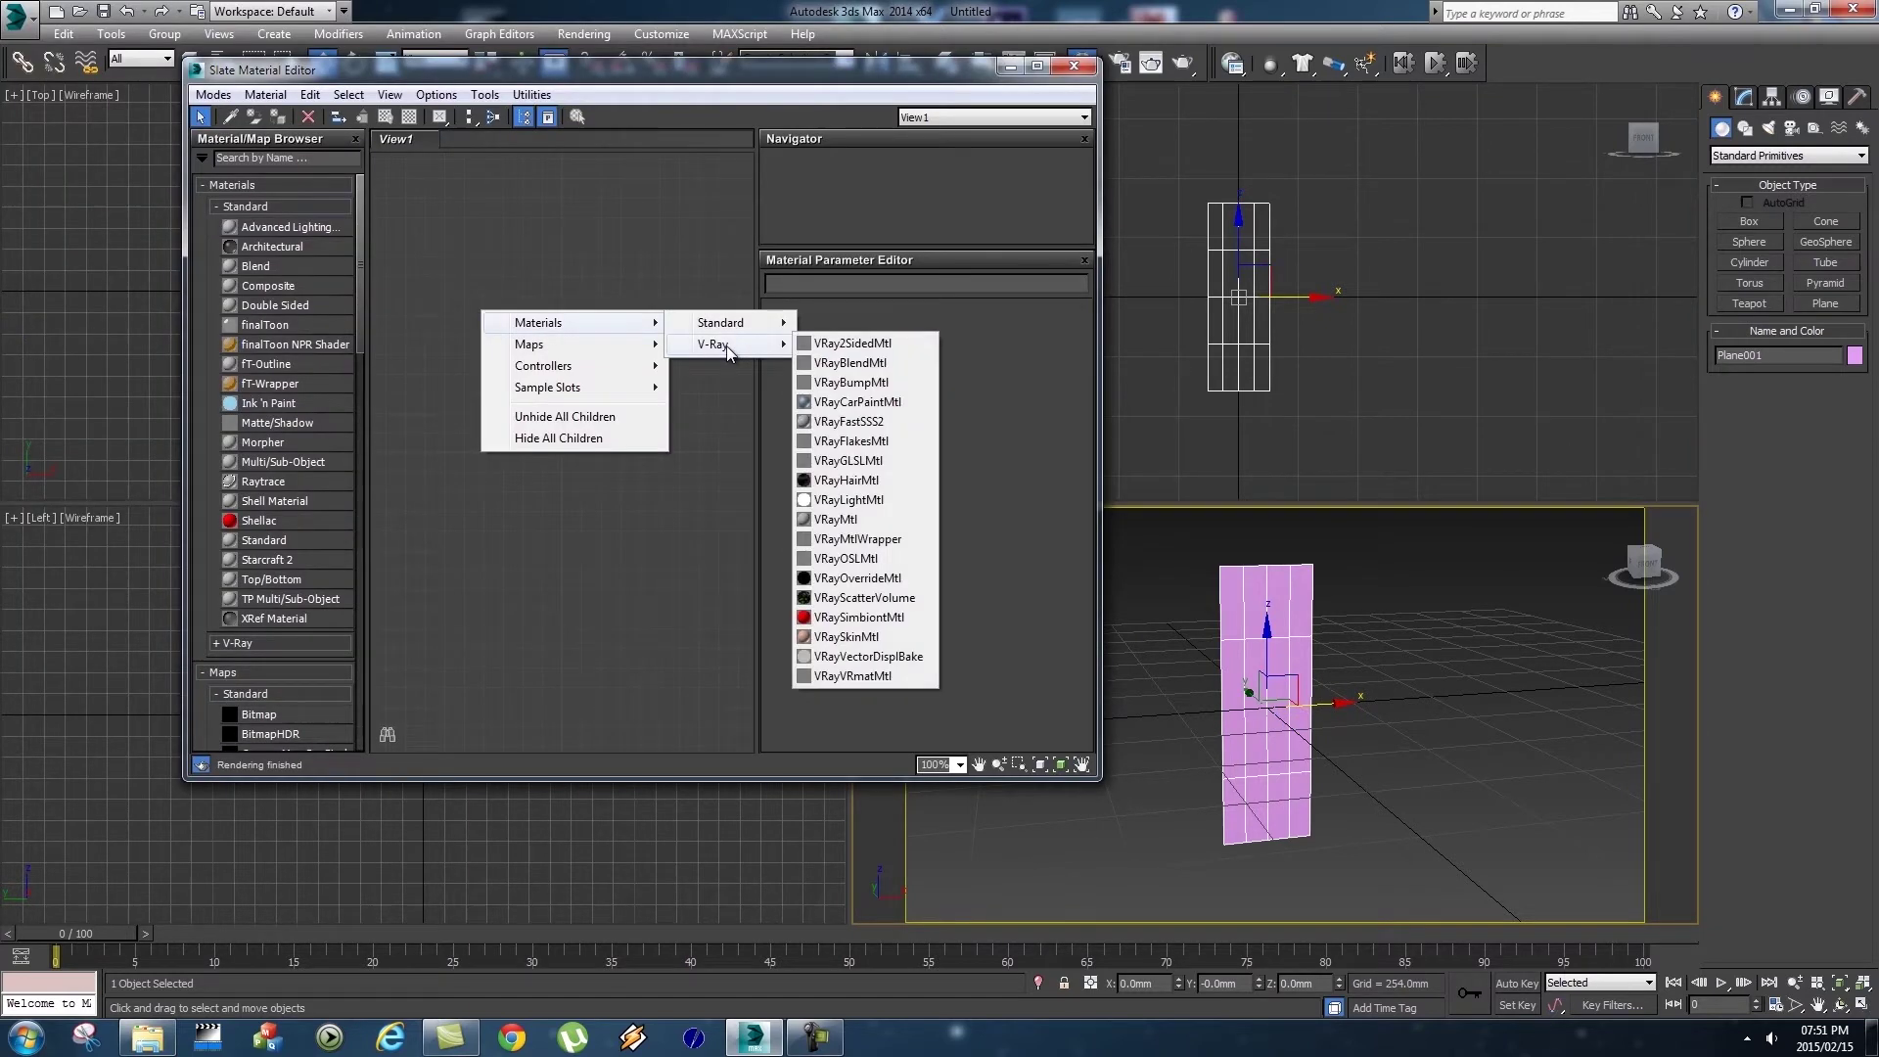
pyautogui.click(839, 520)
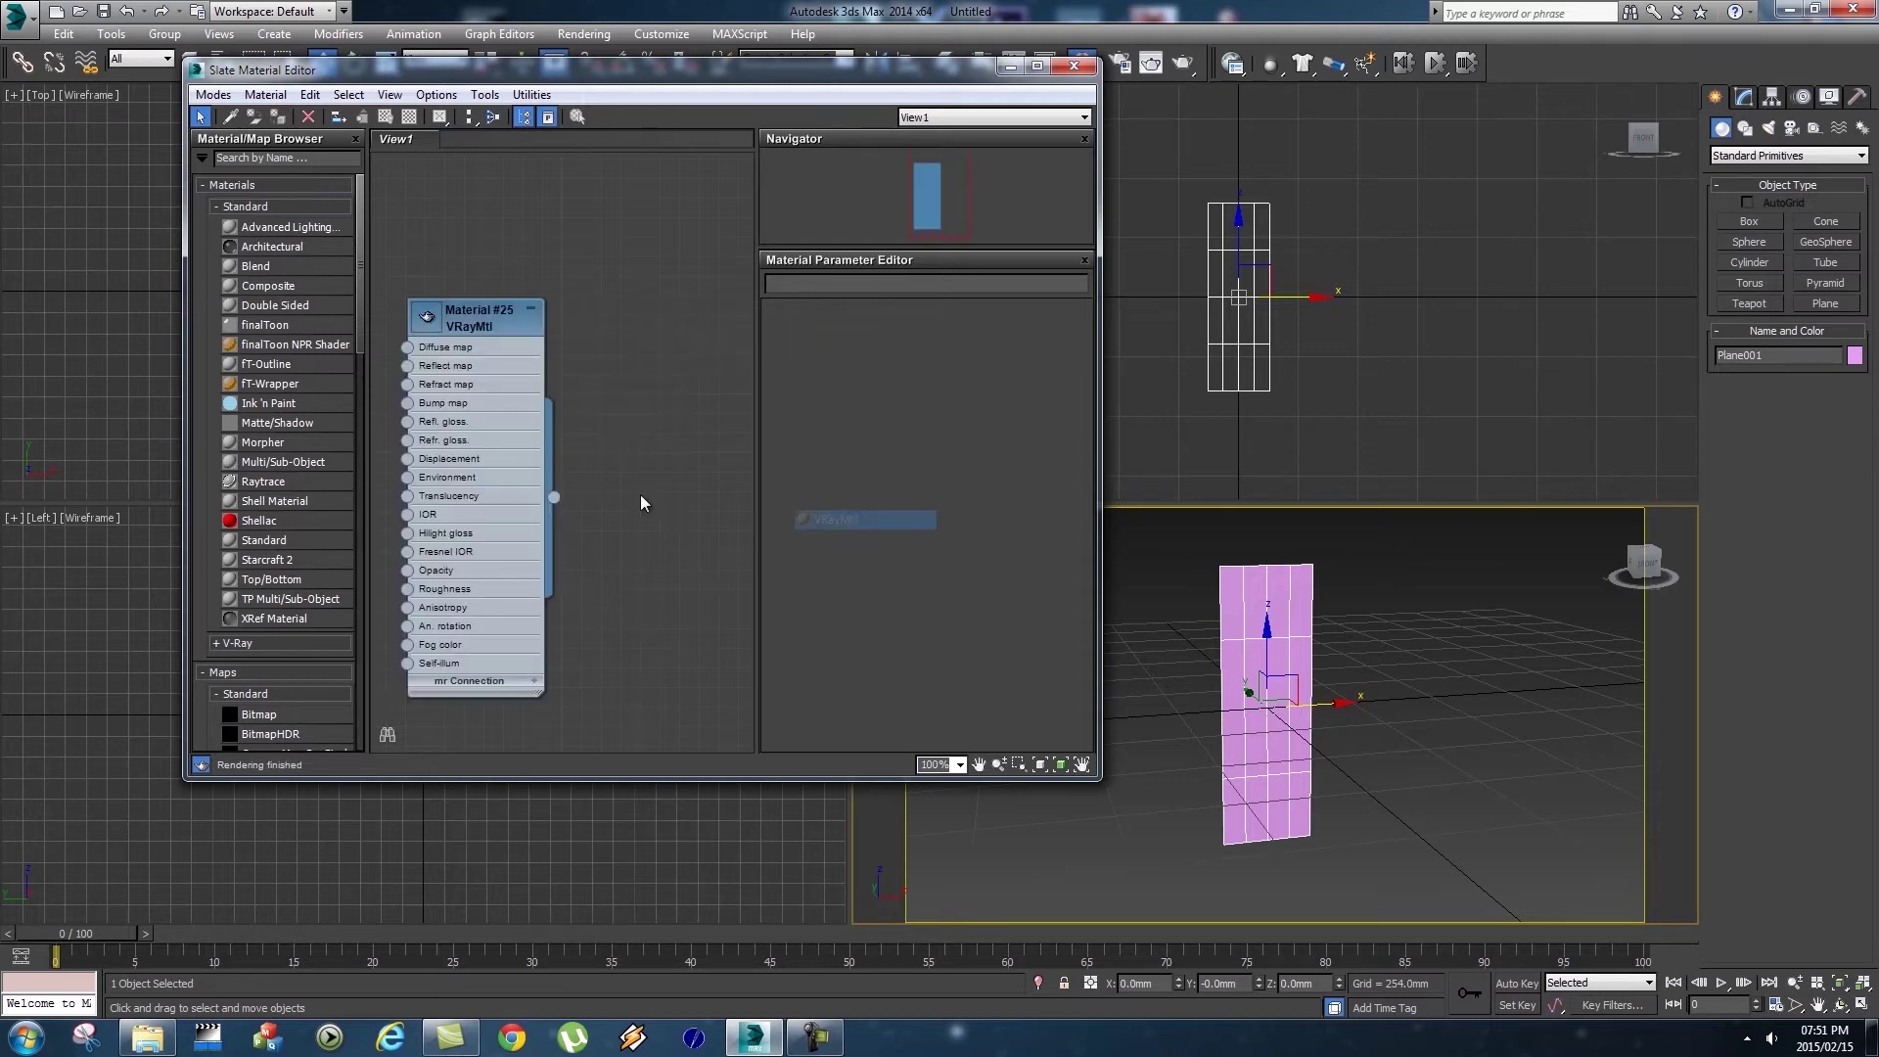
pyautogui.doubleClick(477, 315)
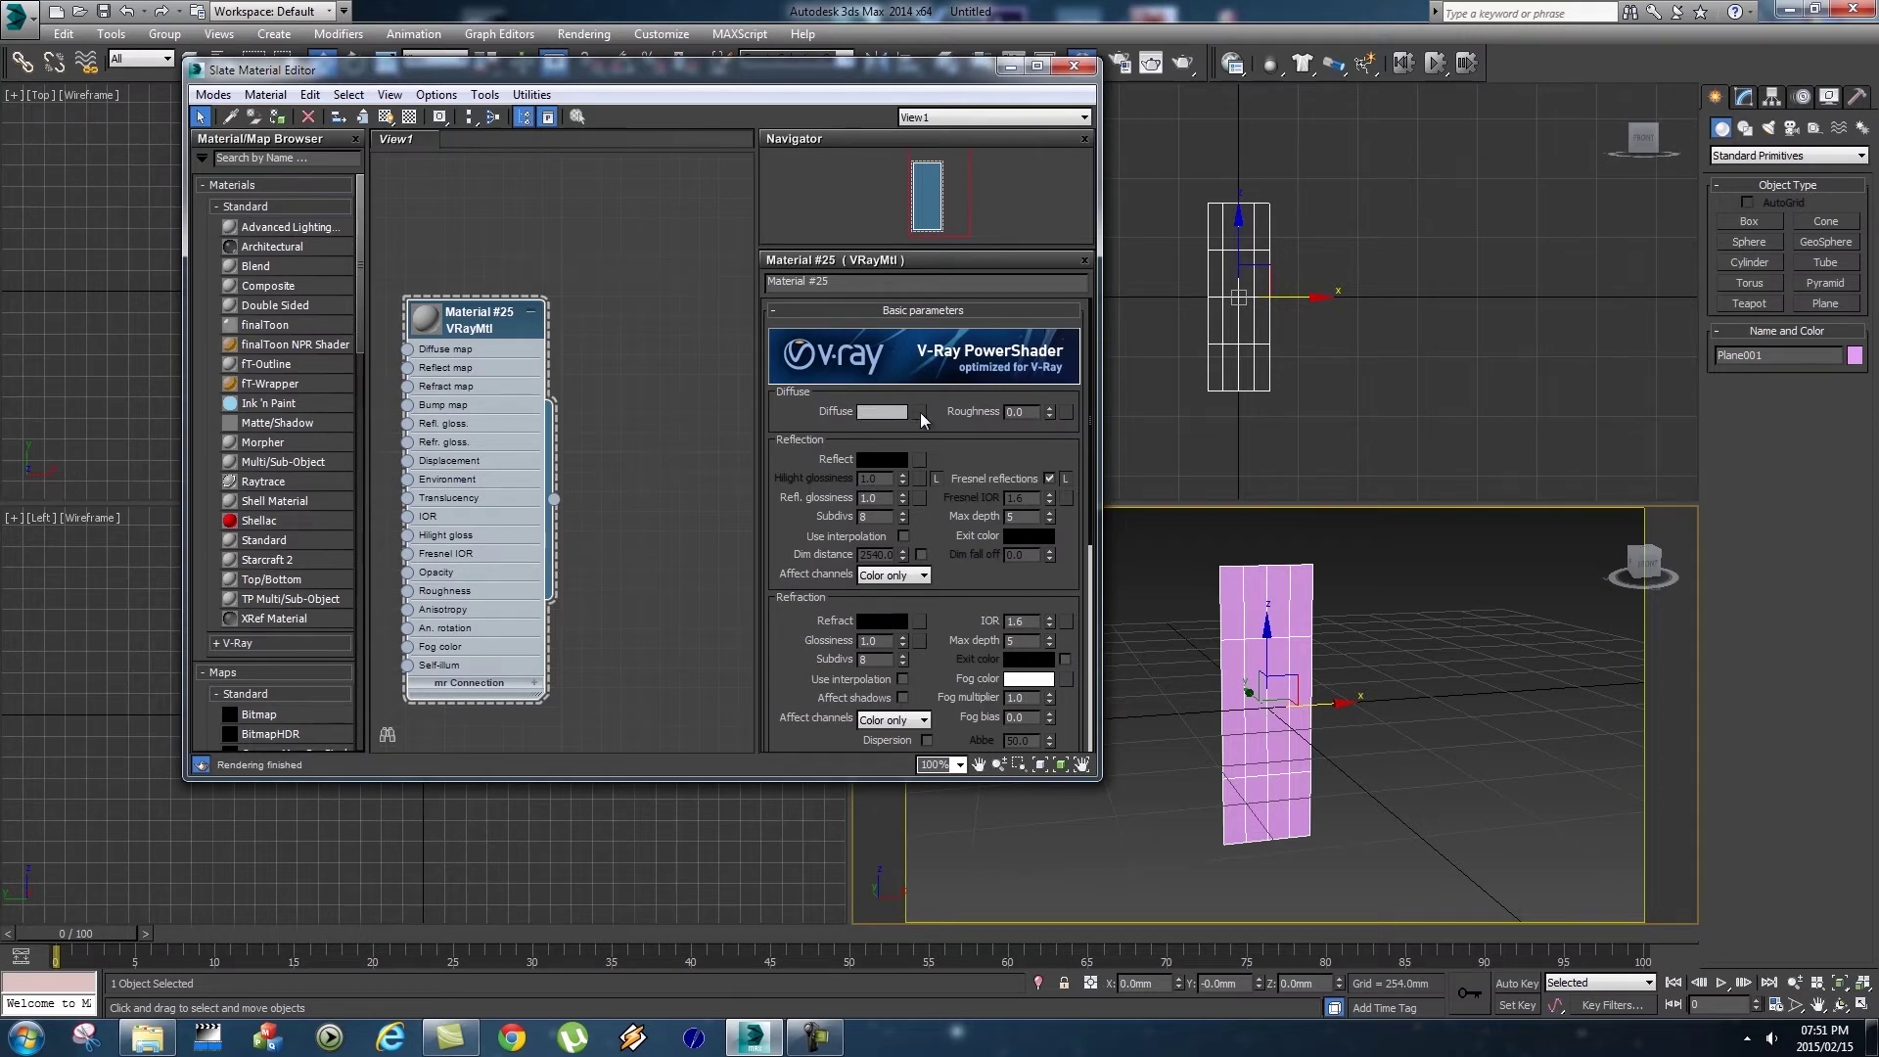
# Load BowlingPin.png as a Bitmap map in the material's Diffuse channel.
pyautogui.click(921, 413)
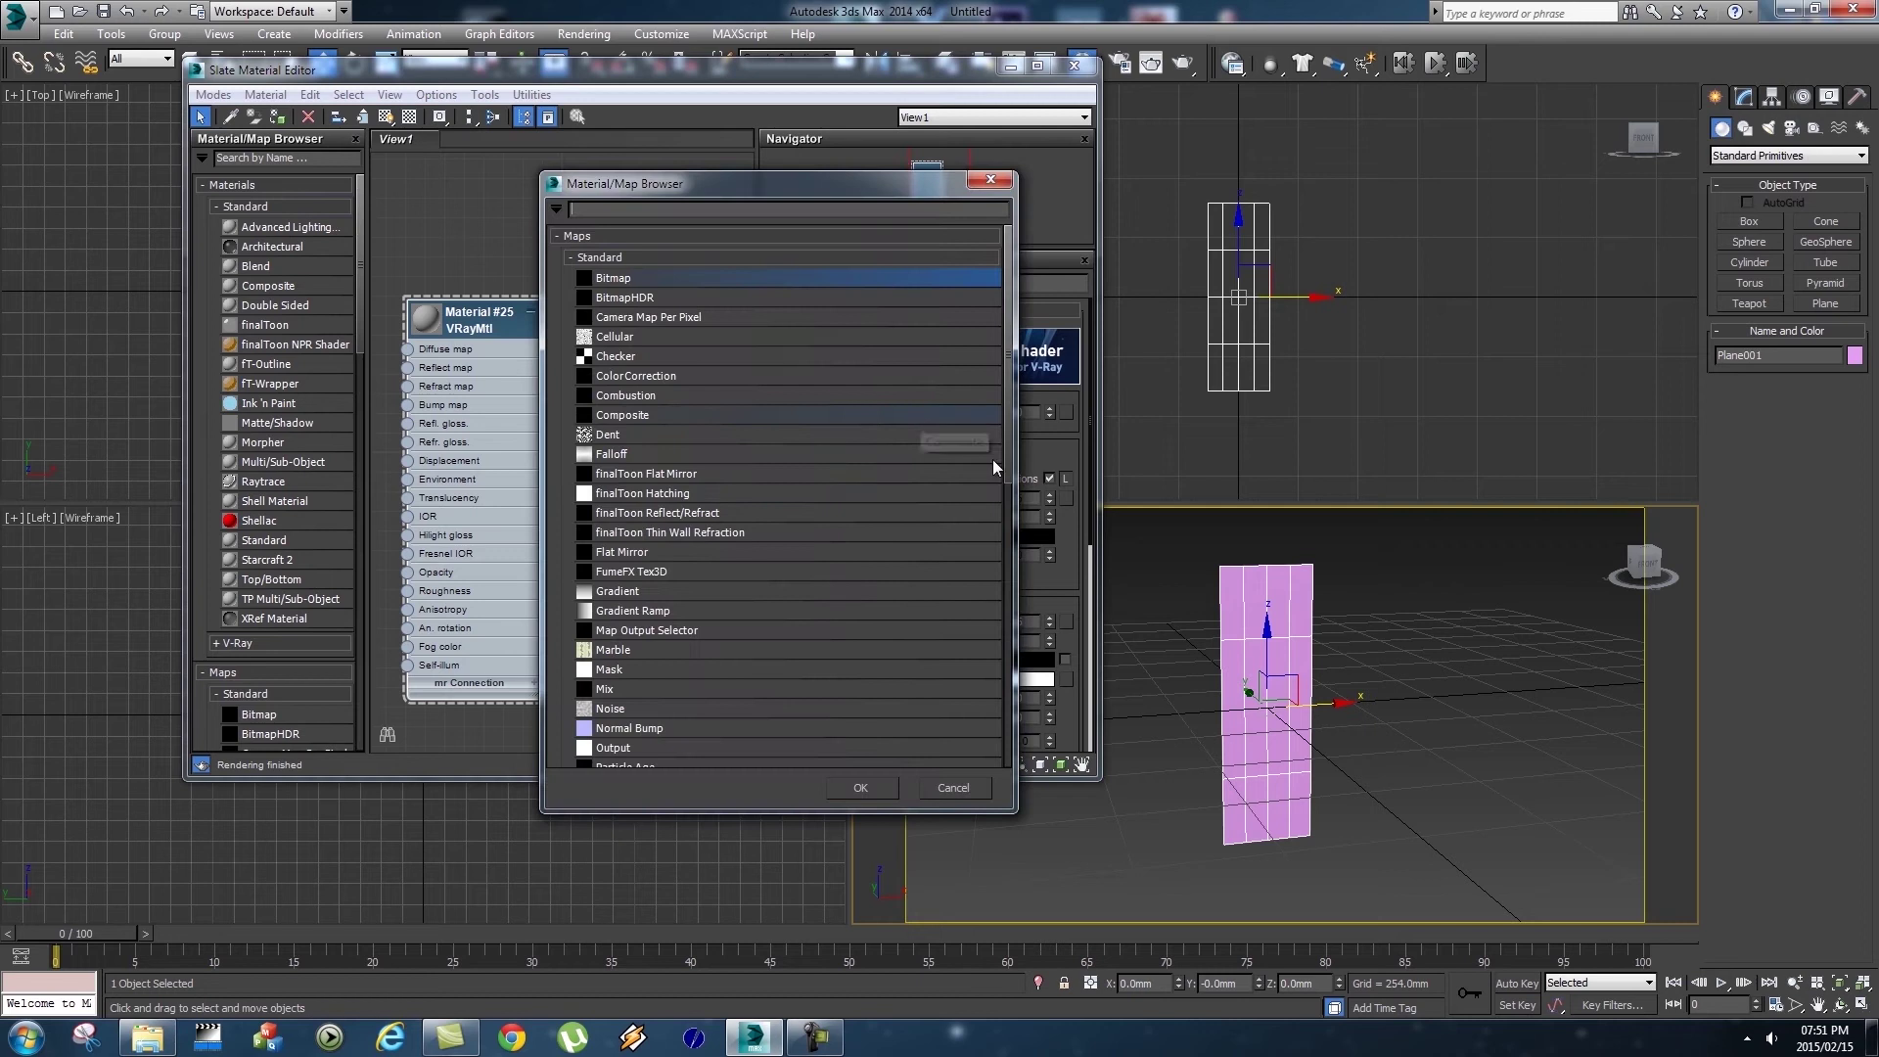
pyautogui.doubleClick(611, 279)
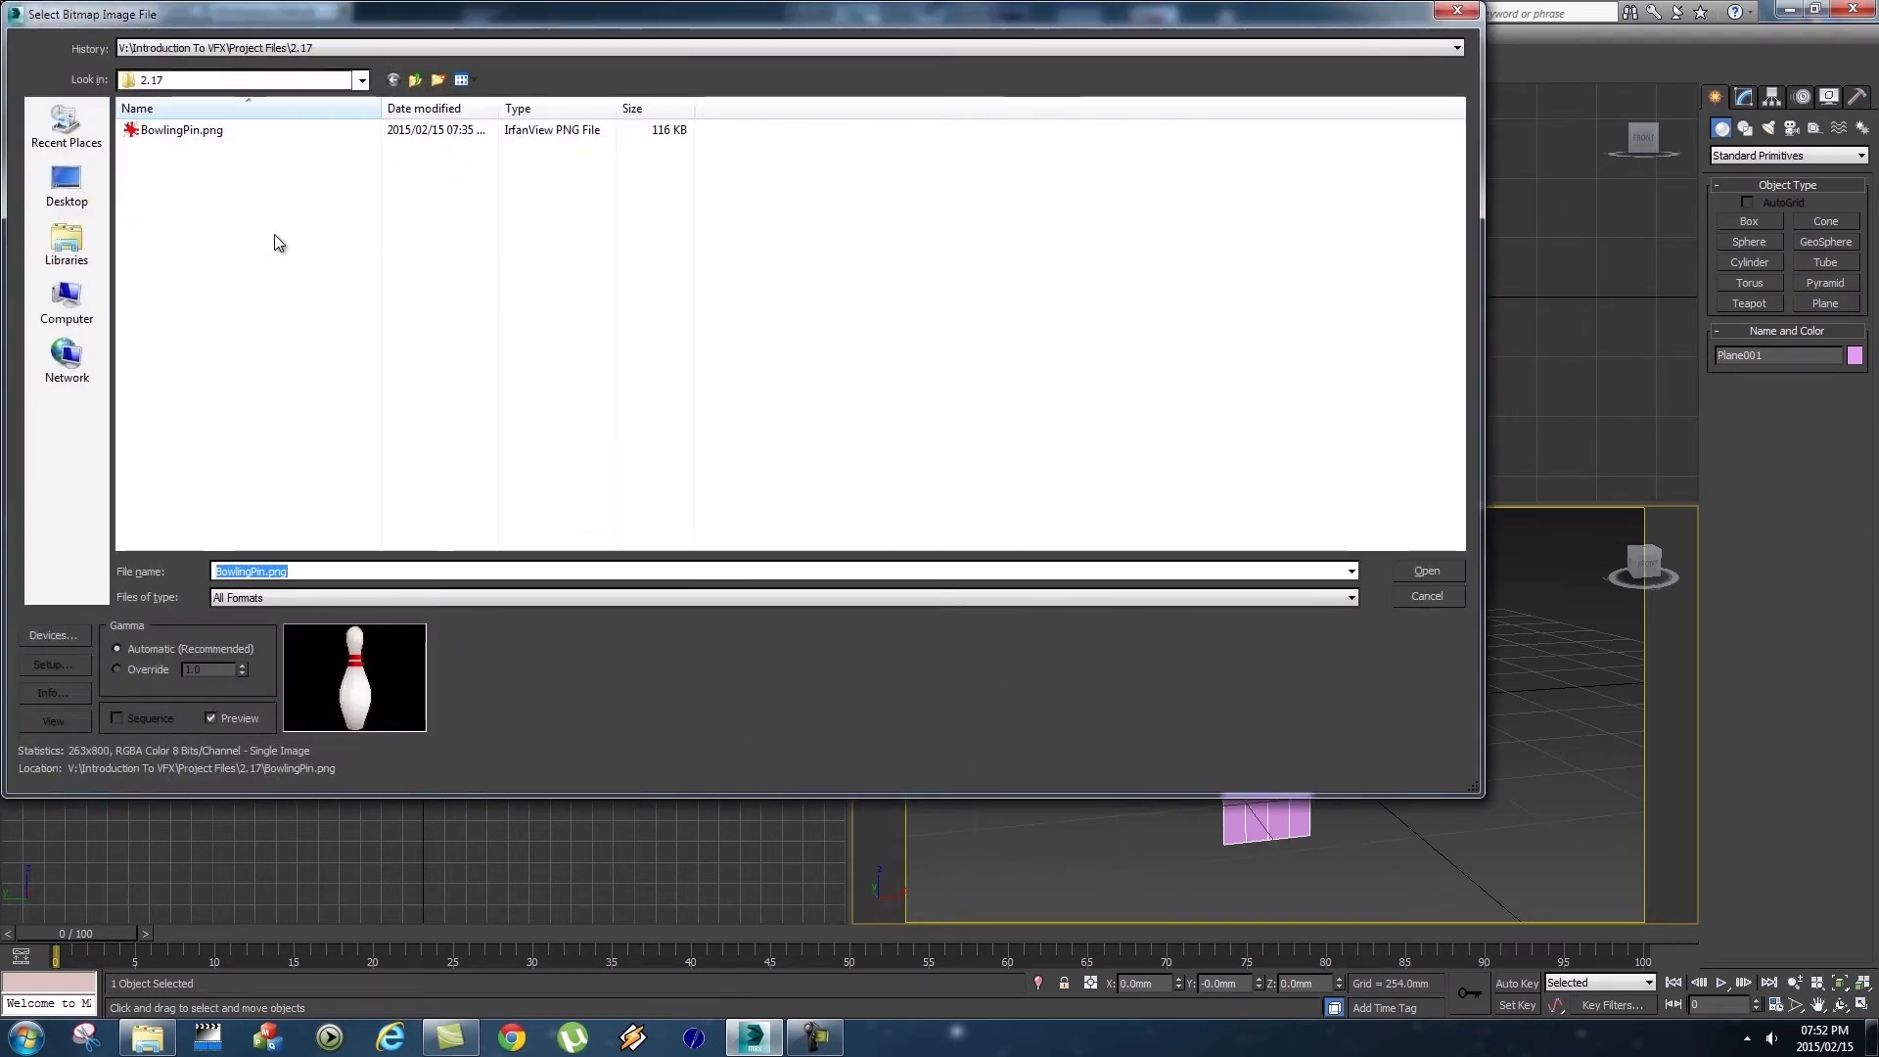
pyautogui.click(168, 133)
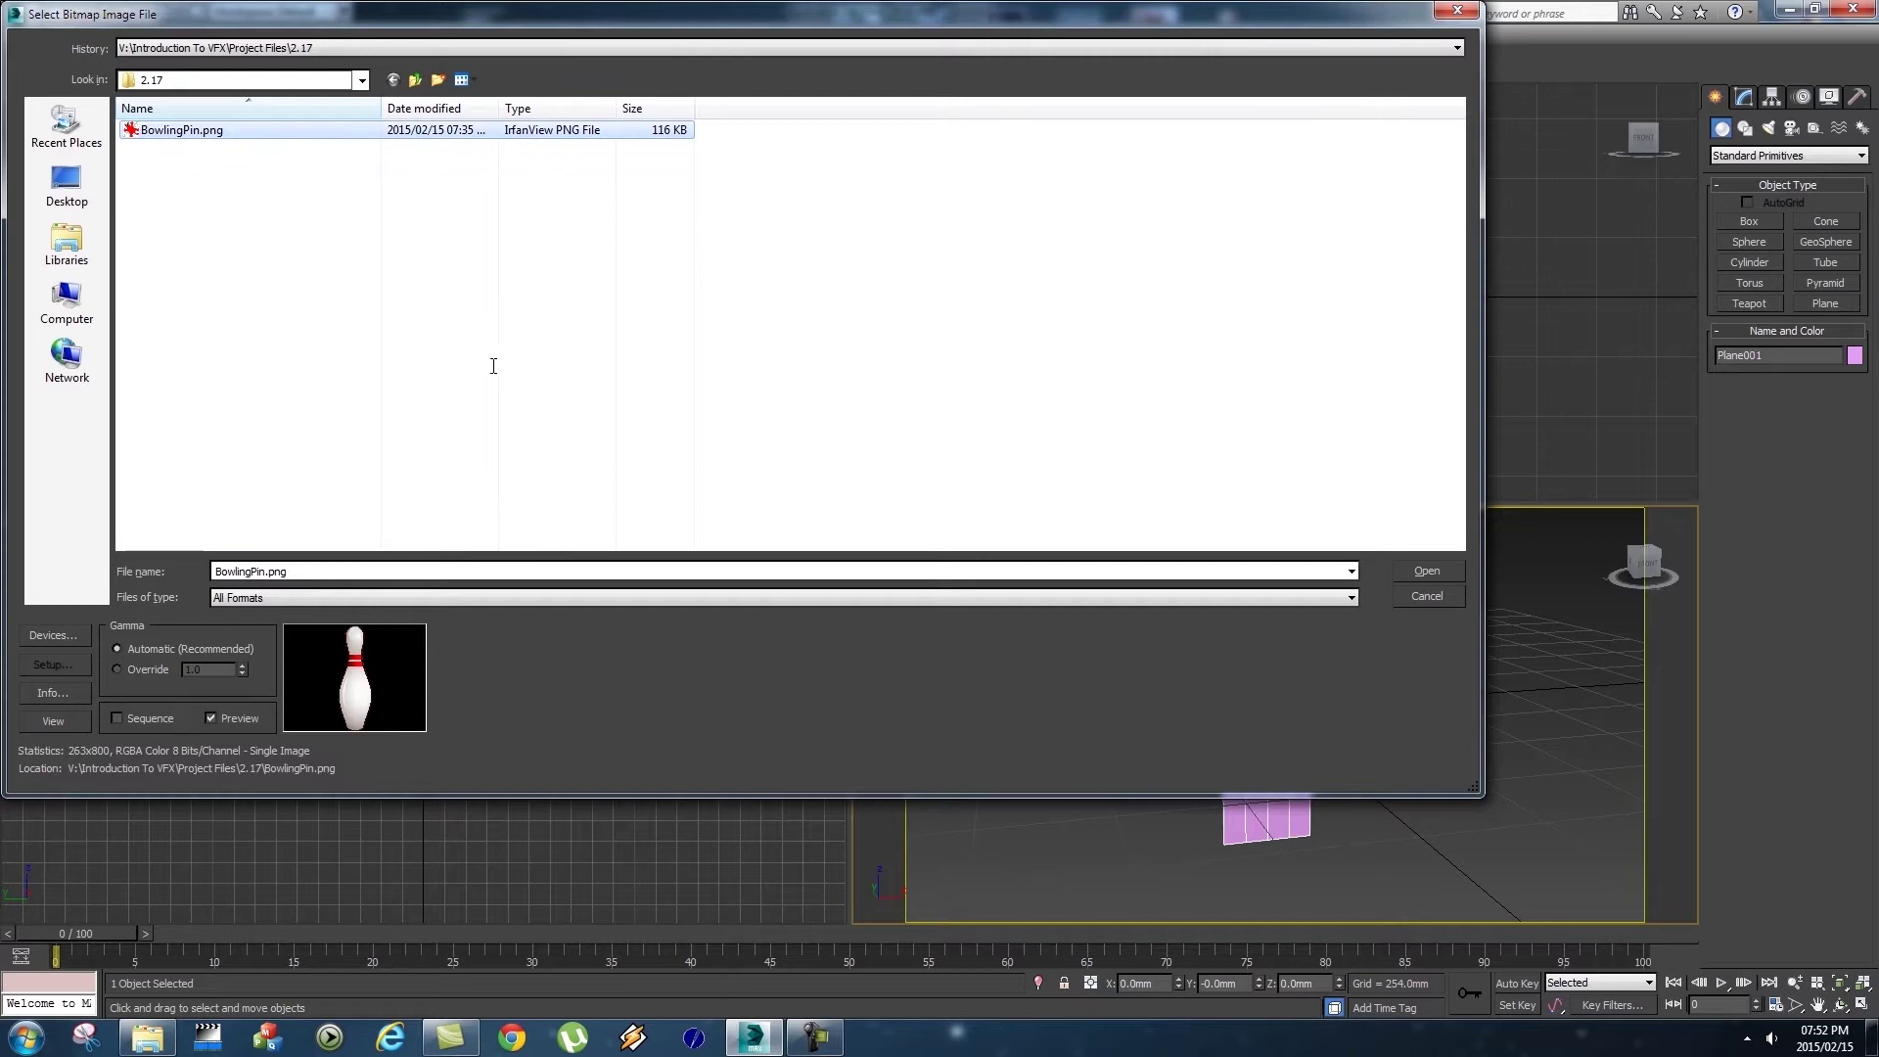
pyautogui.click(1429, 570)
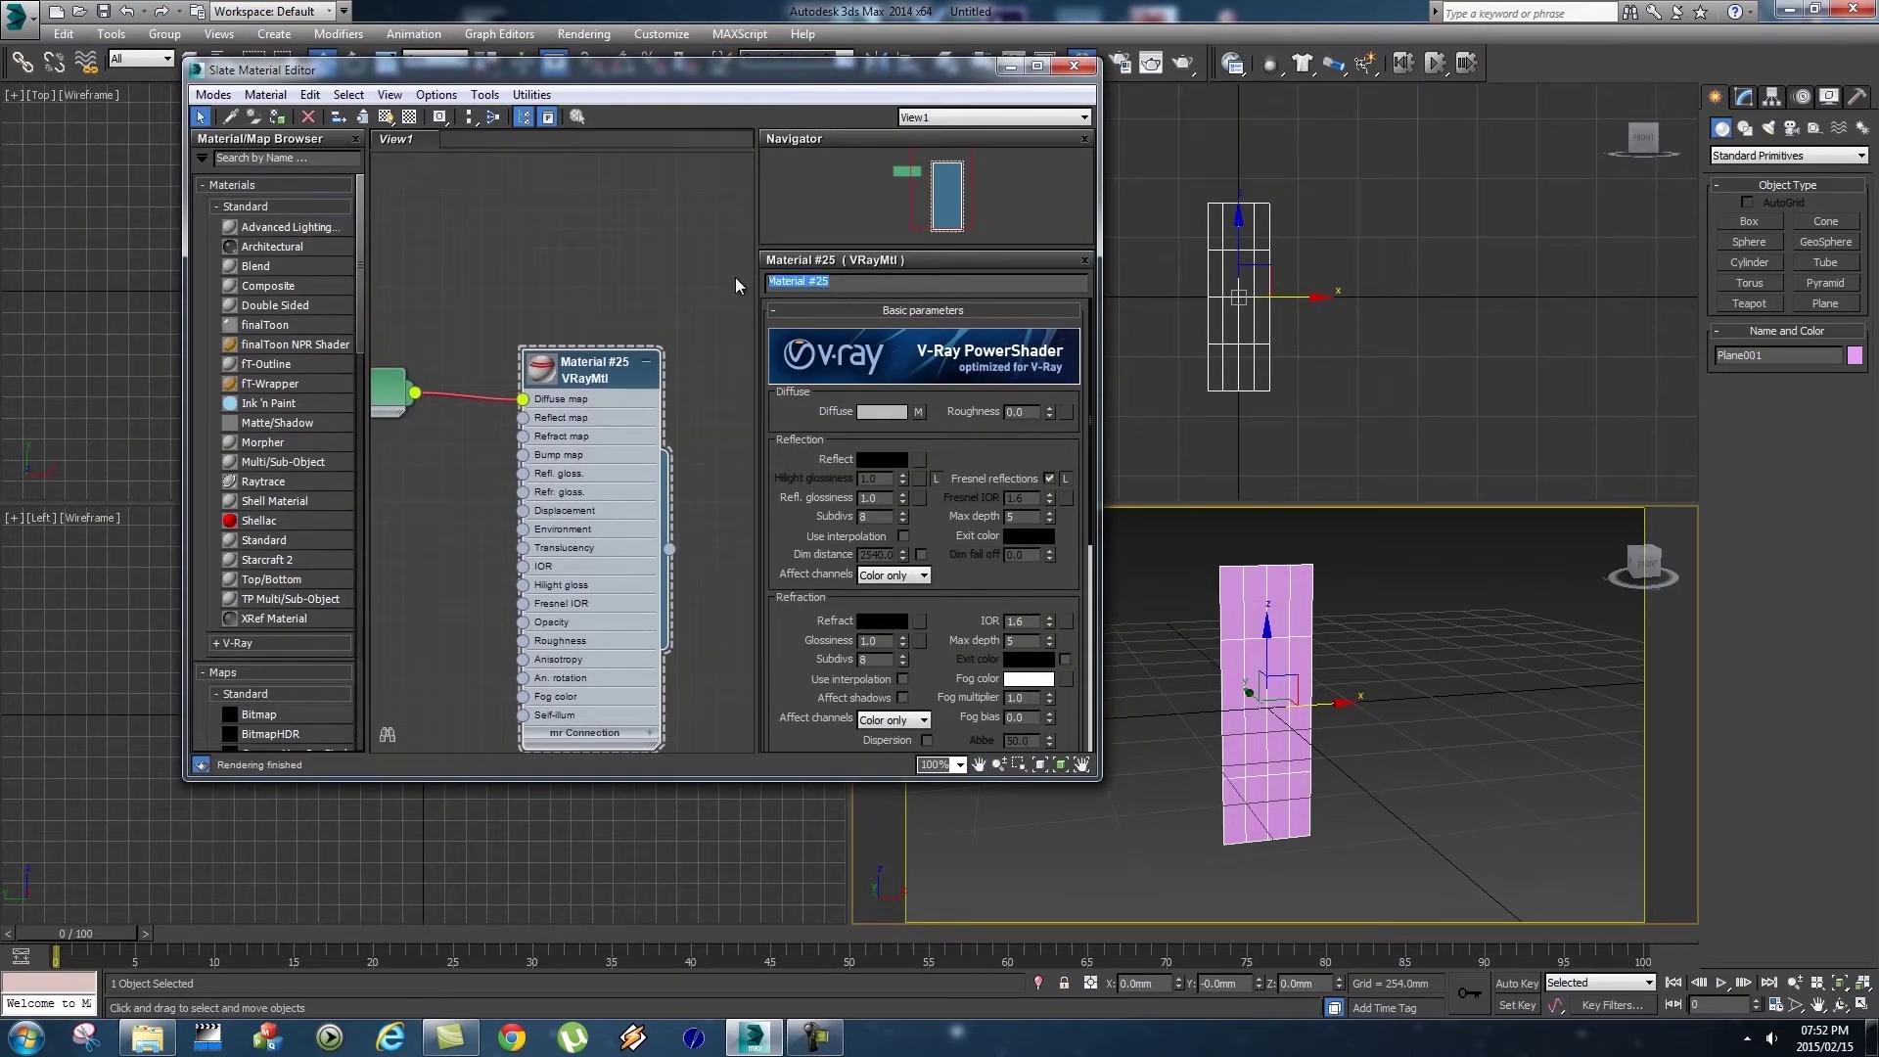
# Rename the material as Bowlingpin, assign it to the reference plane, and close the material editor.
pyautogui.write('Bowlingpin')
pyautogui.moveTo(557, 376); pyautogui.dragTo(538, 278)
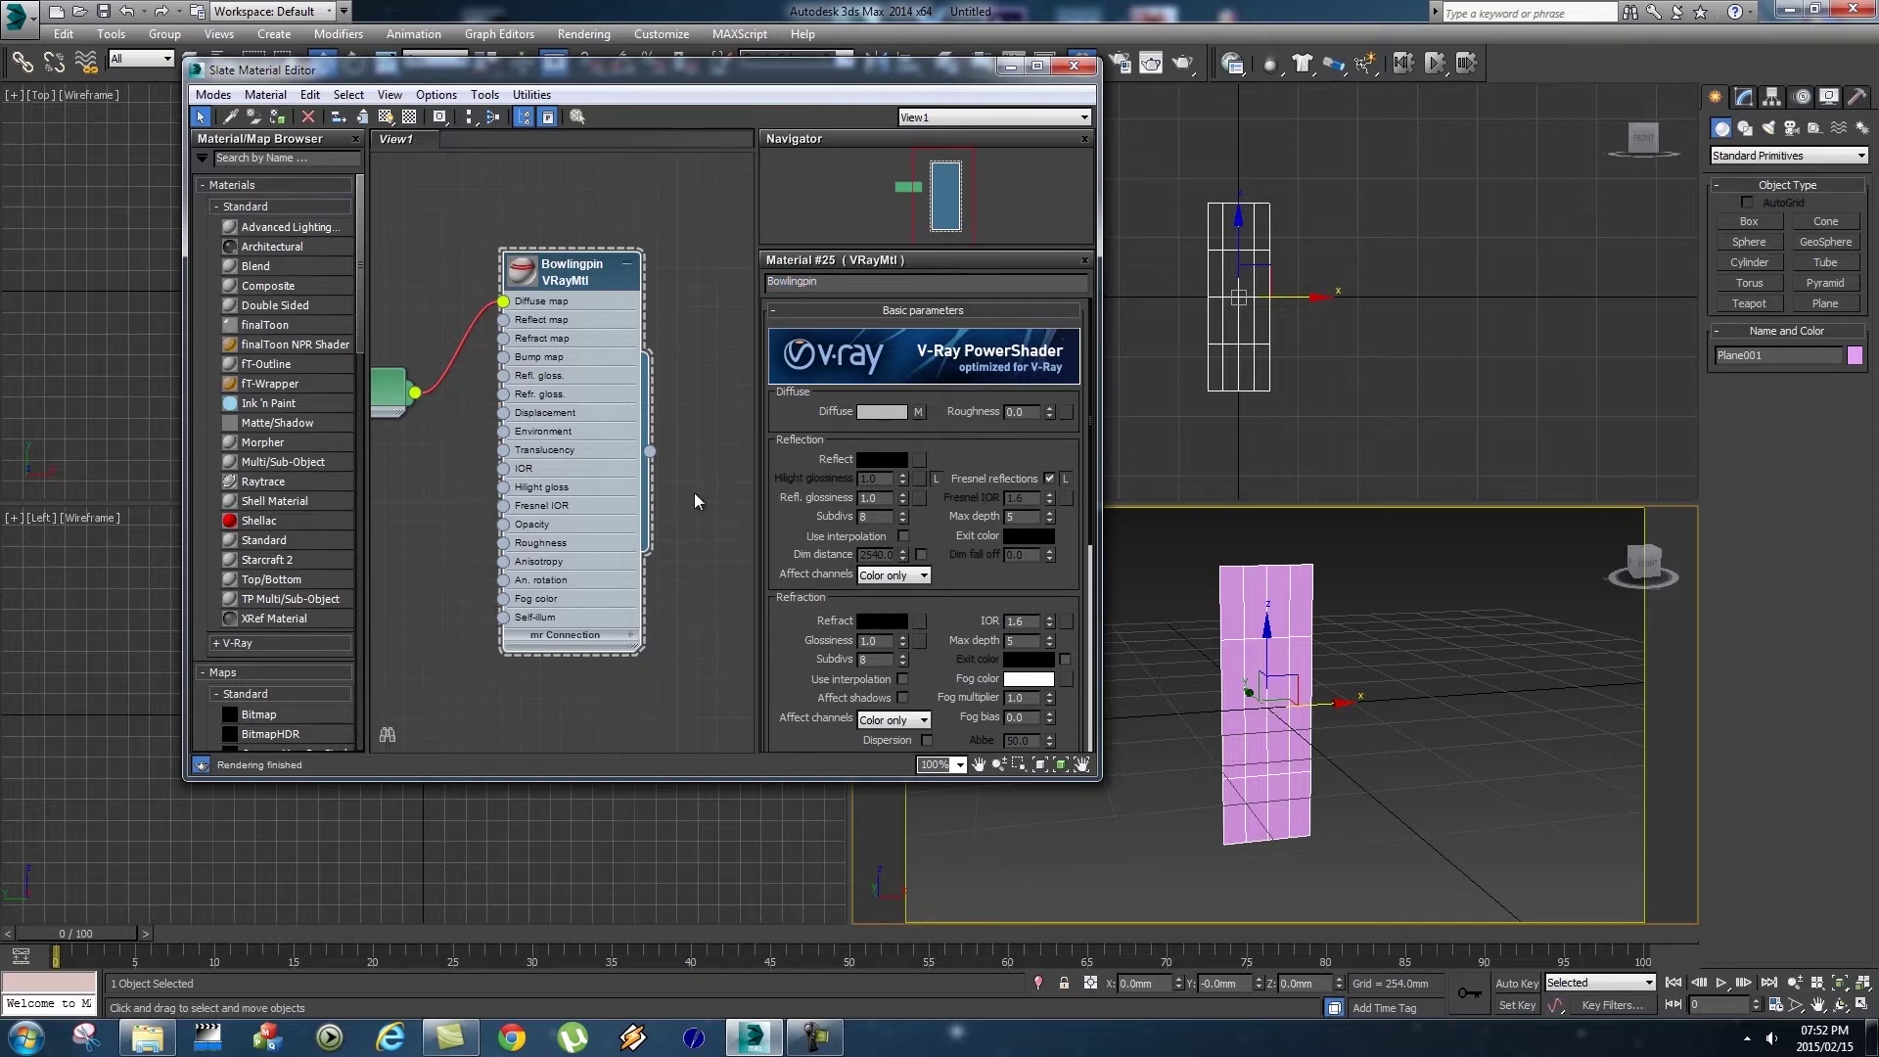
pyautogui.moveTo(1042, 558); pyautogui.dragTo(1279, 597)
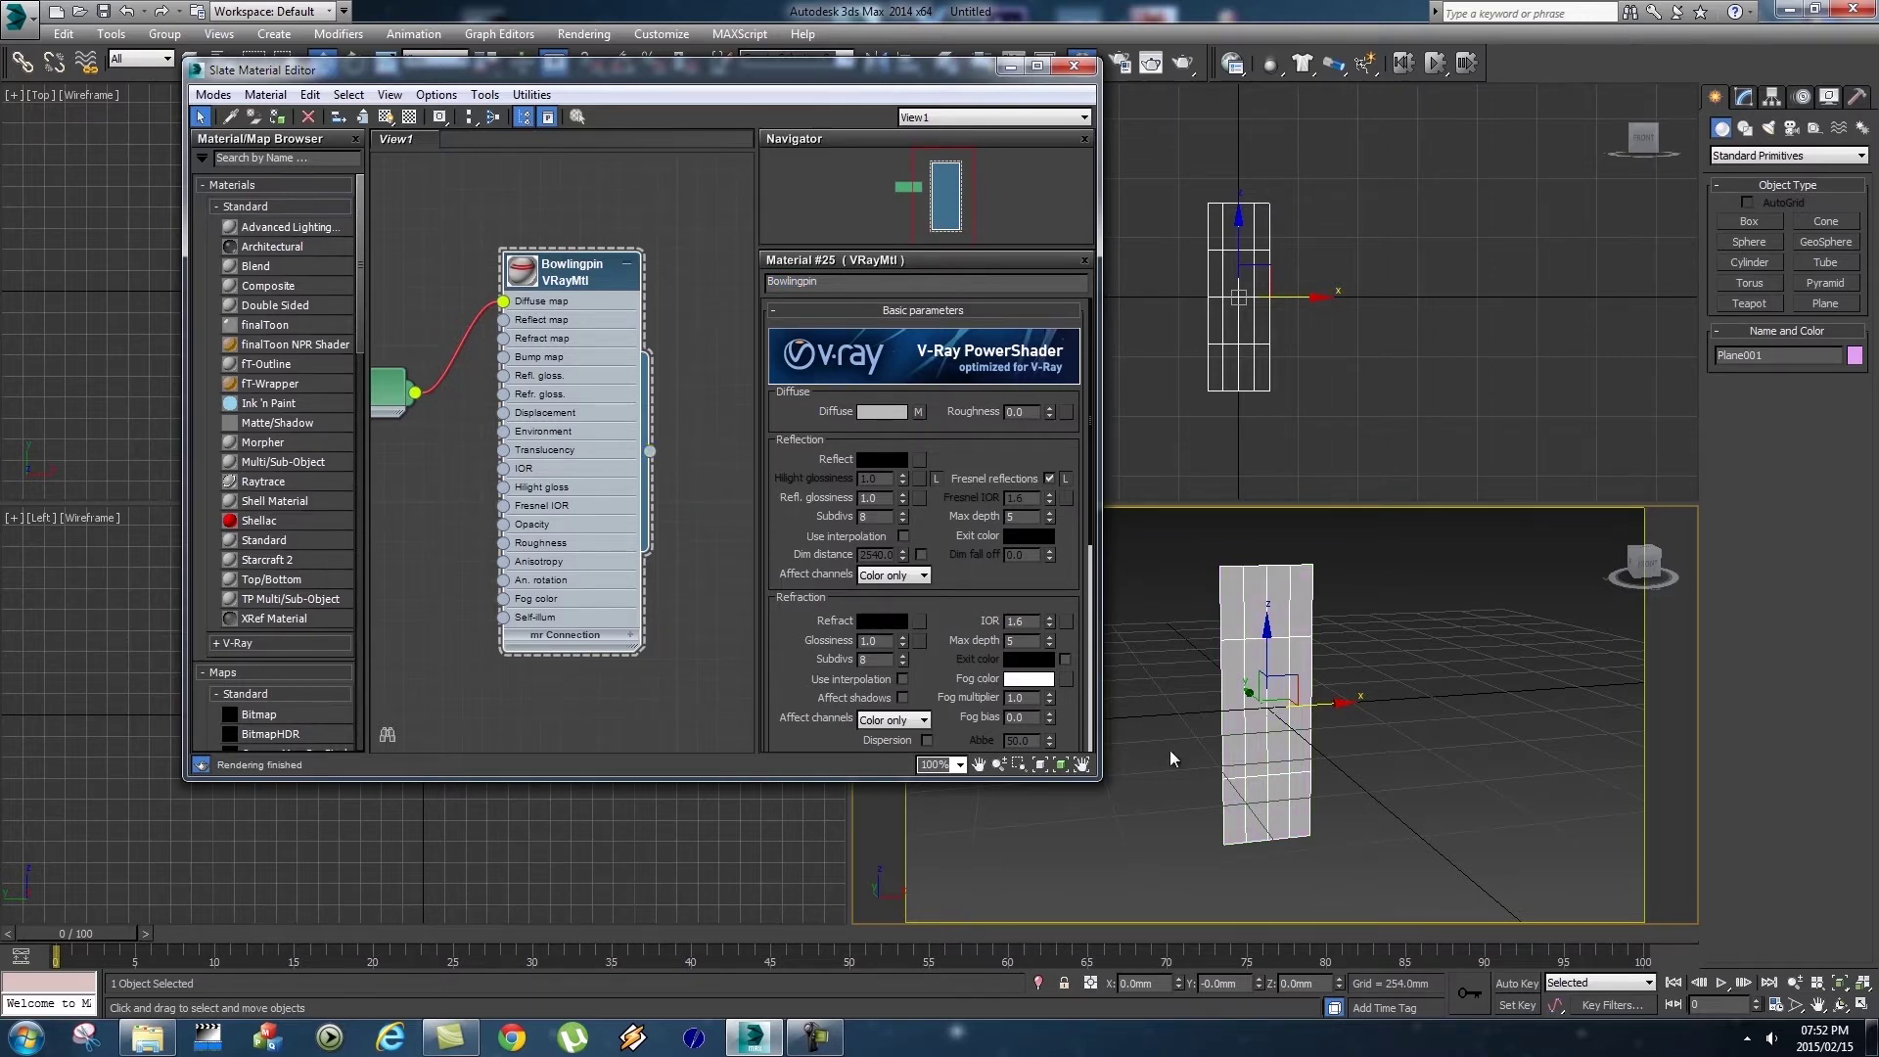
pyautogui.click(1074, 65)
# Render the perspective view to check the bowling pin image on the plane, and close the frame buffer.
pyautogui.click(584, 33)
pyautogui.click(601, 51)
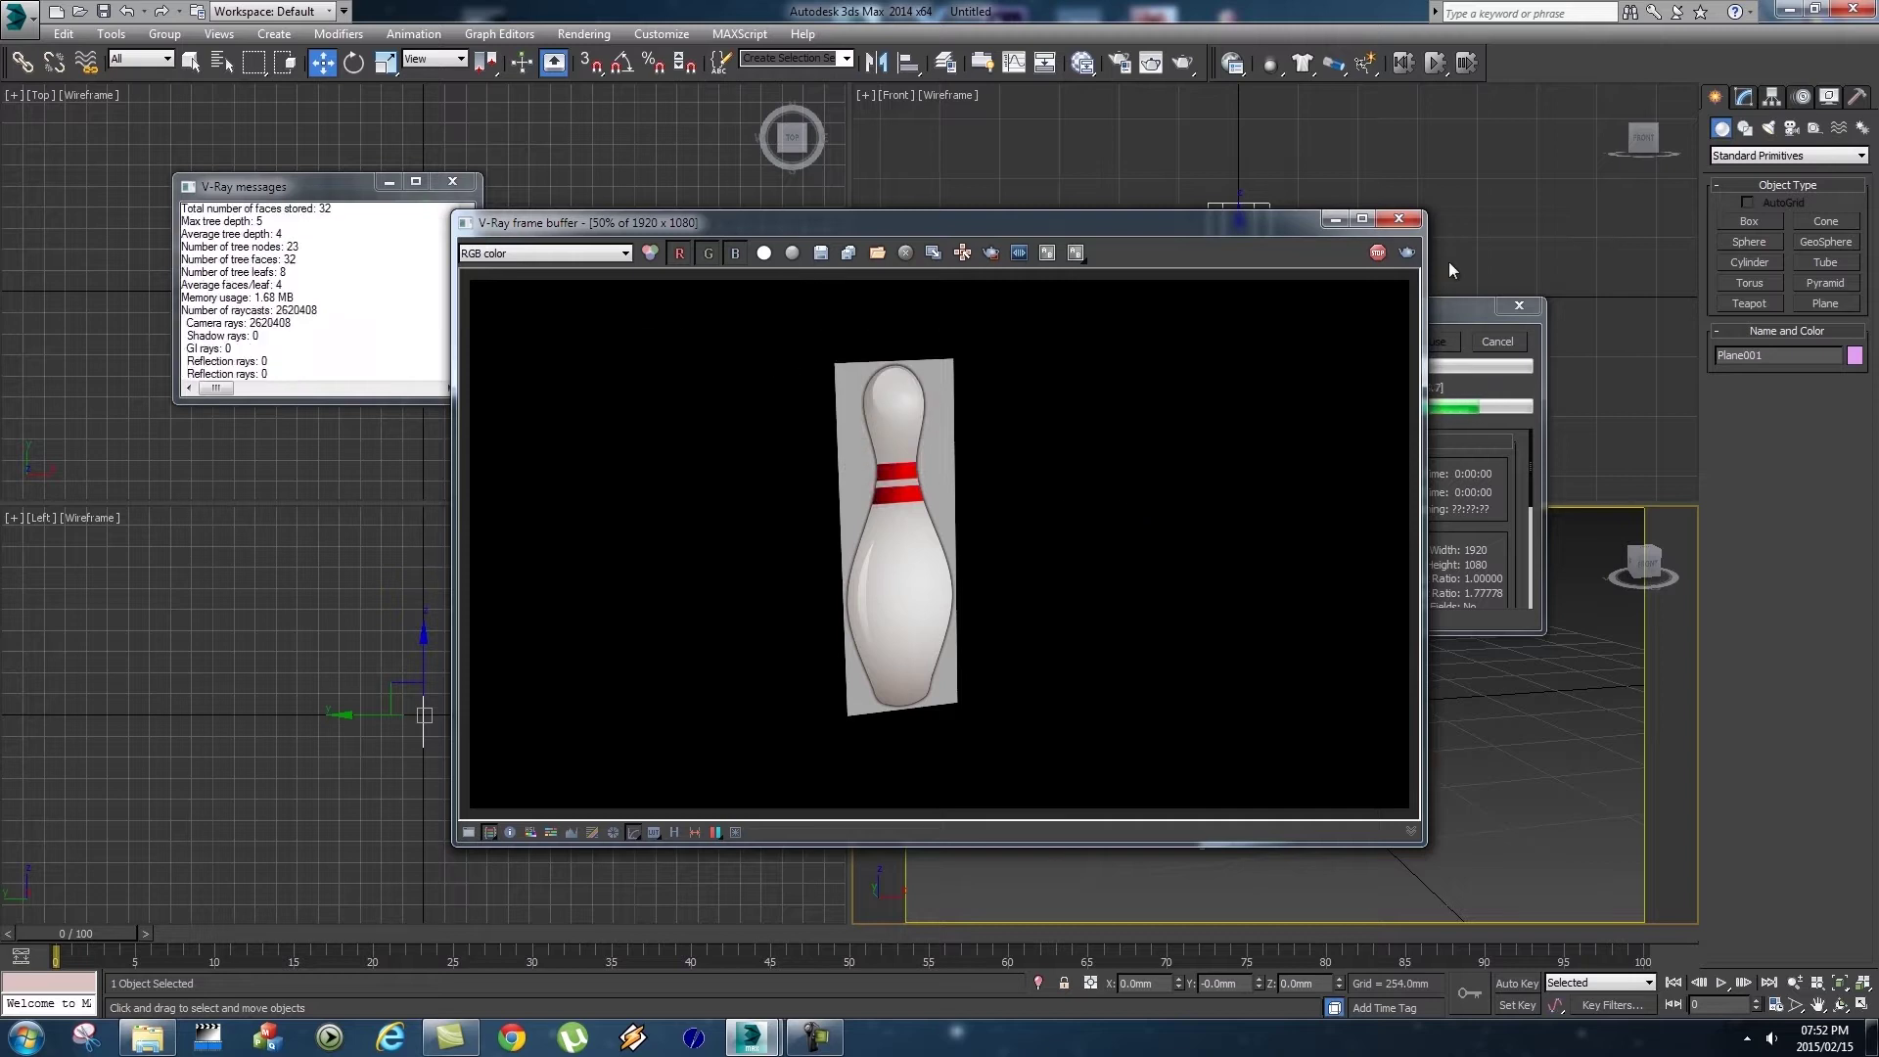
pyautogui.click(1399, 220)
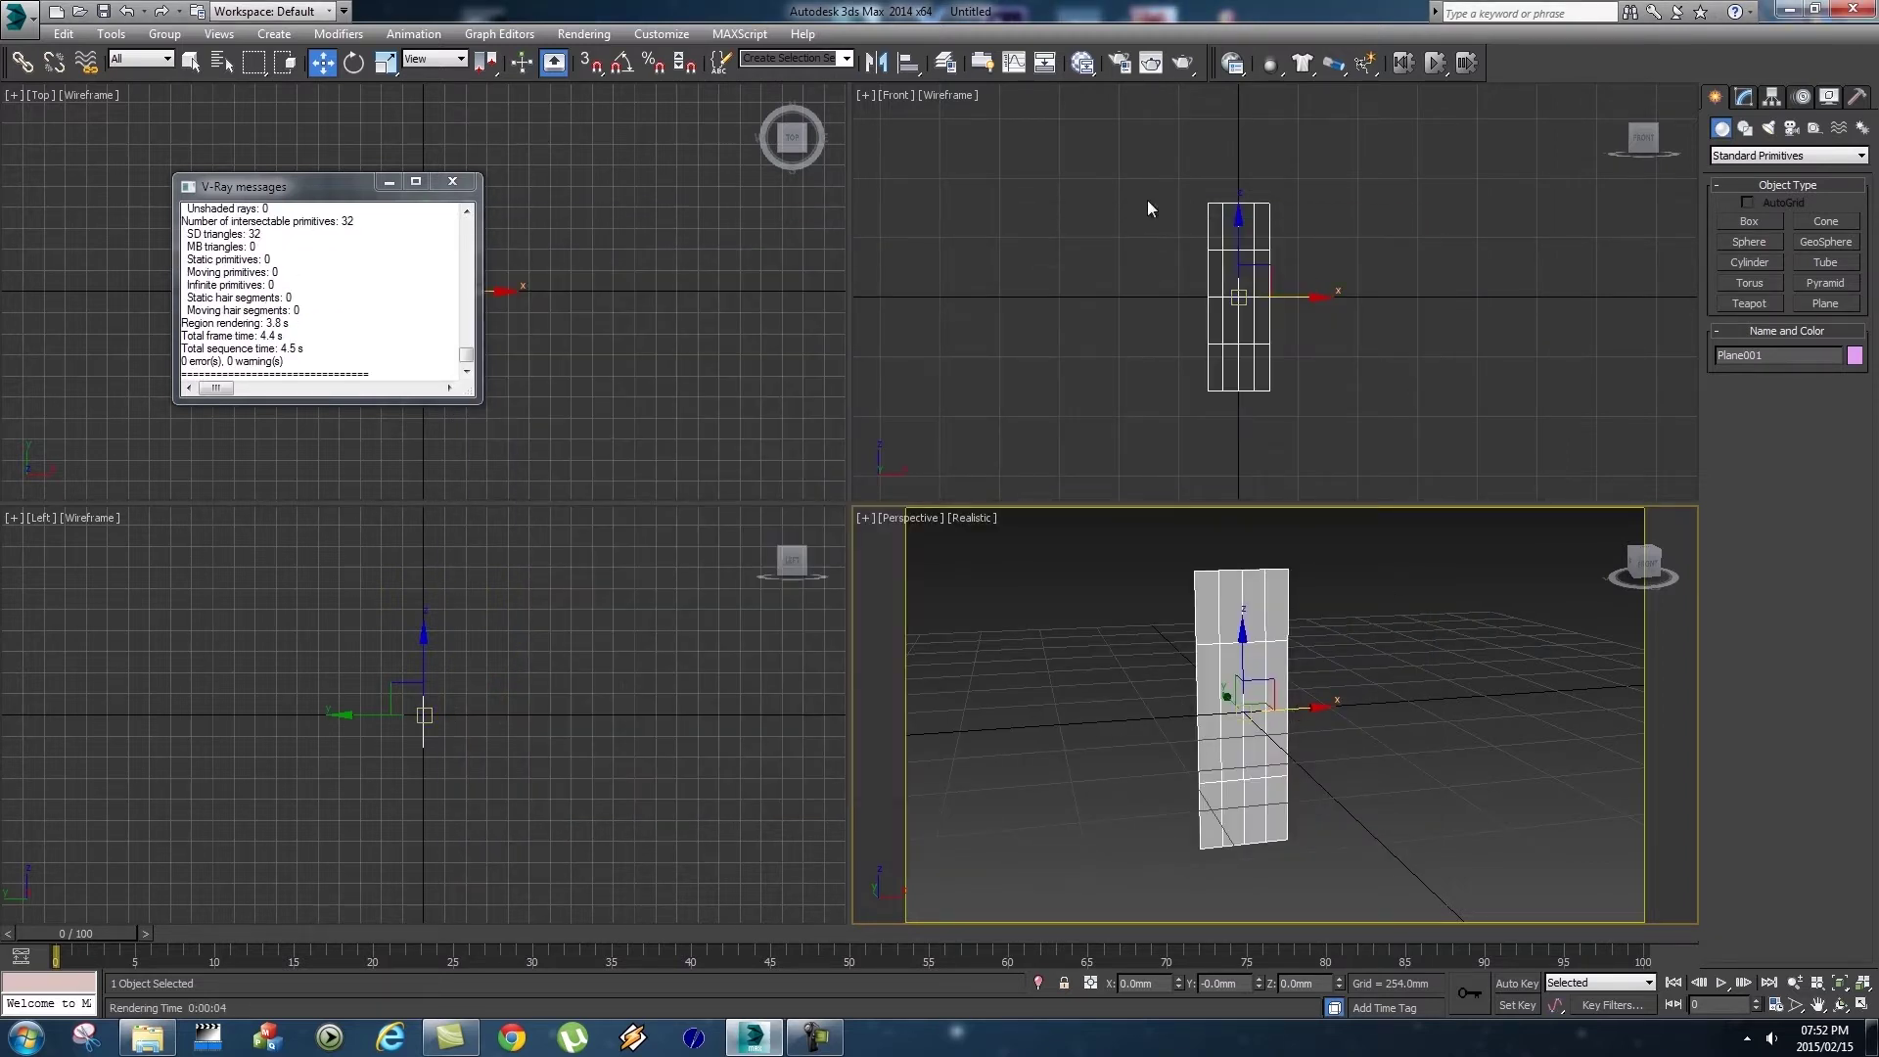
# Set the Front viewport to Realistic shading and display its materials as Shaded Materials with Maps.
pyautogui.moveTo(1414, 346); pyautogui.dragTo(1411, 358, button='middle')
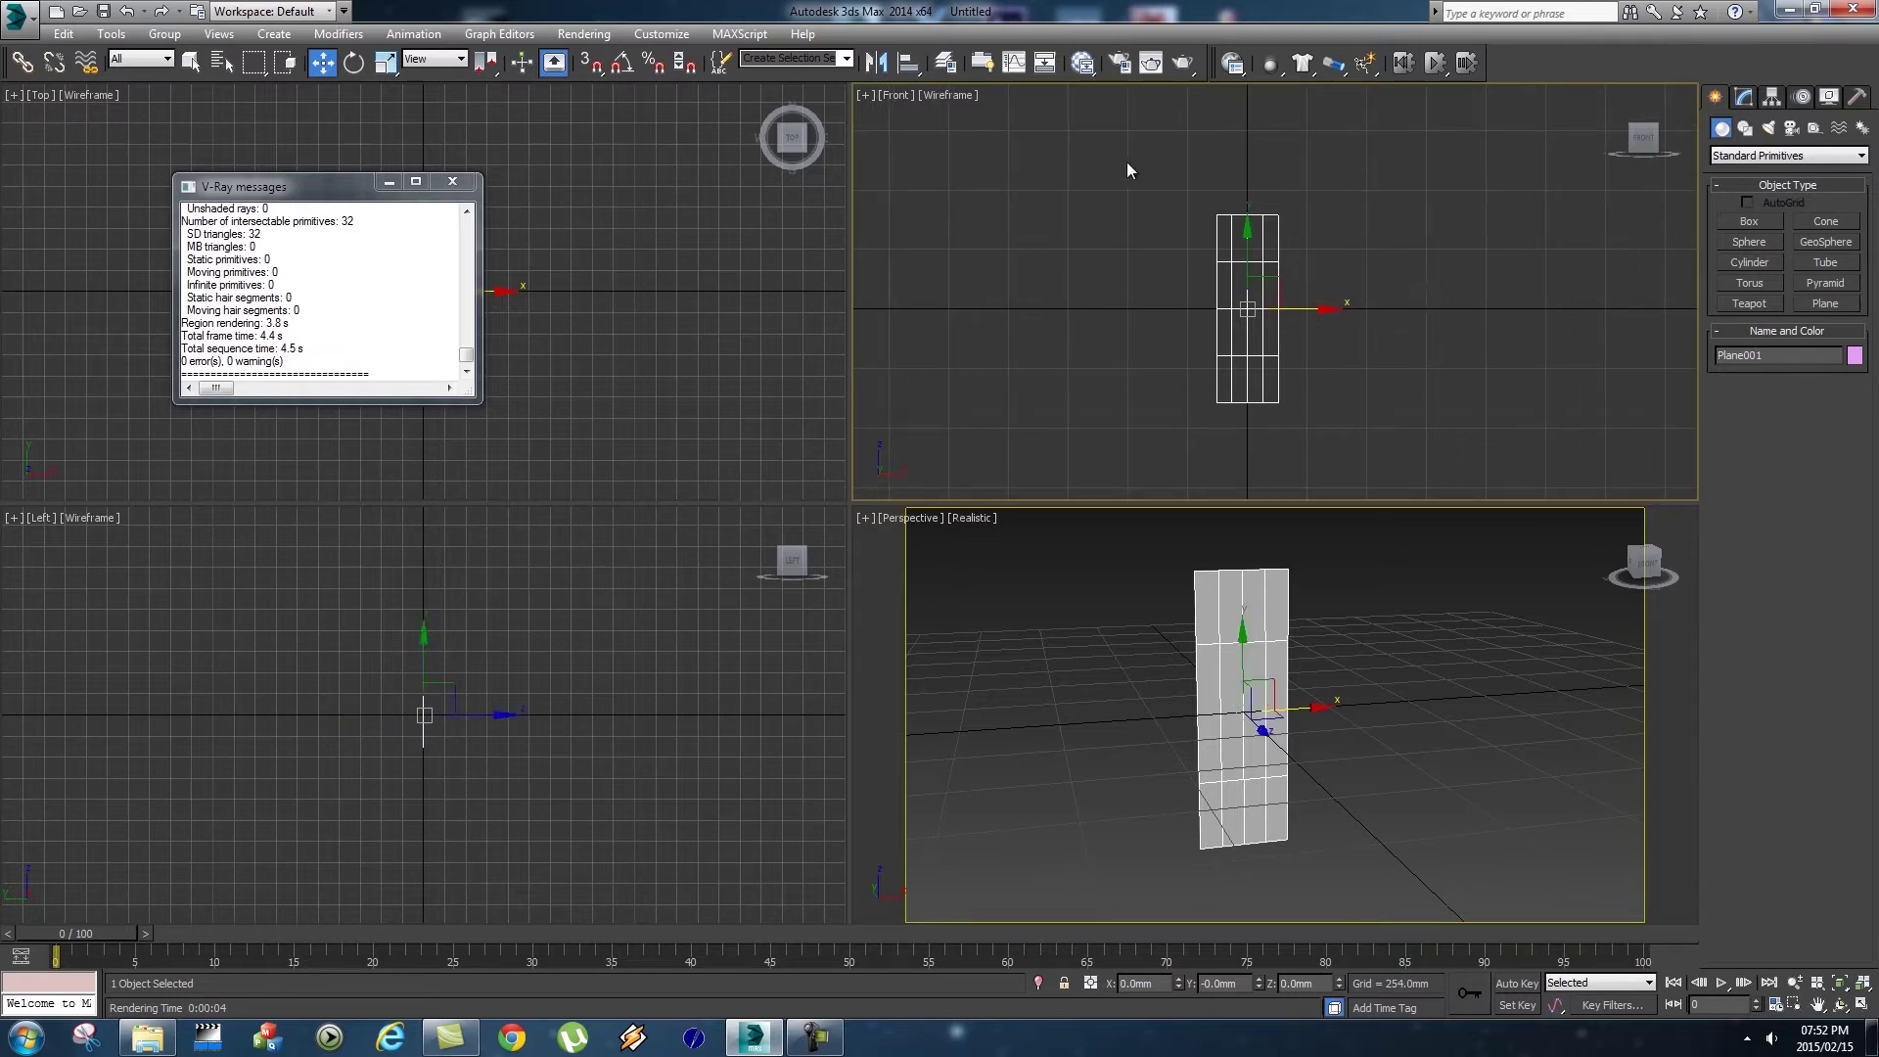
pyautogui.scroll(3, 1399, 303)
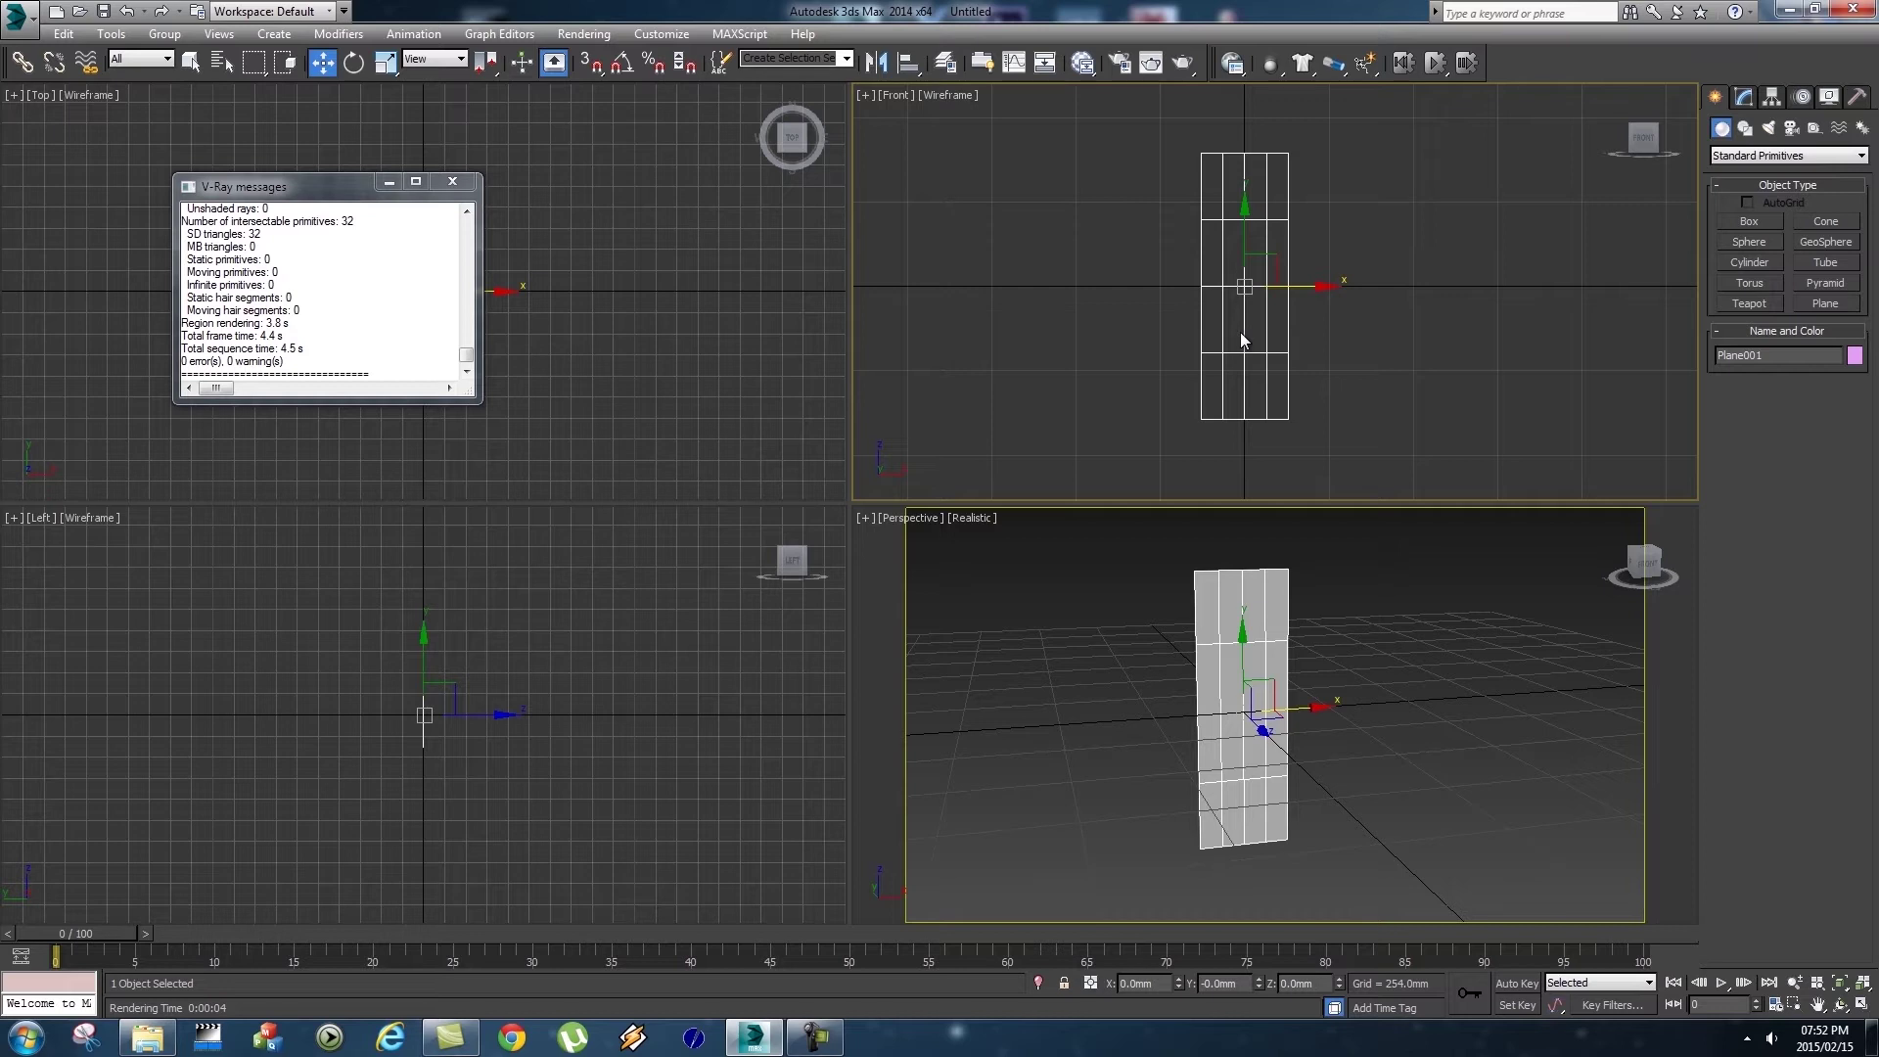
pyautogui.click(940, 96)
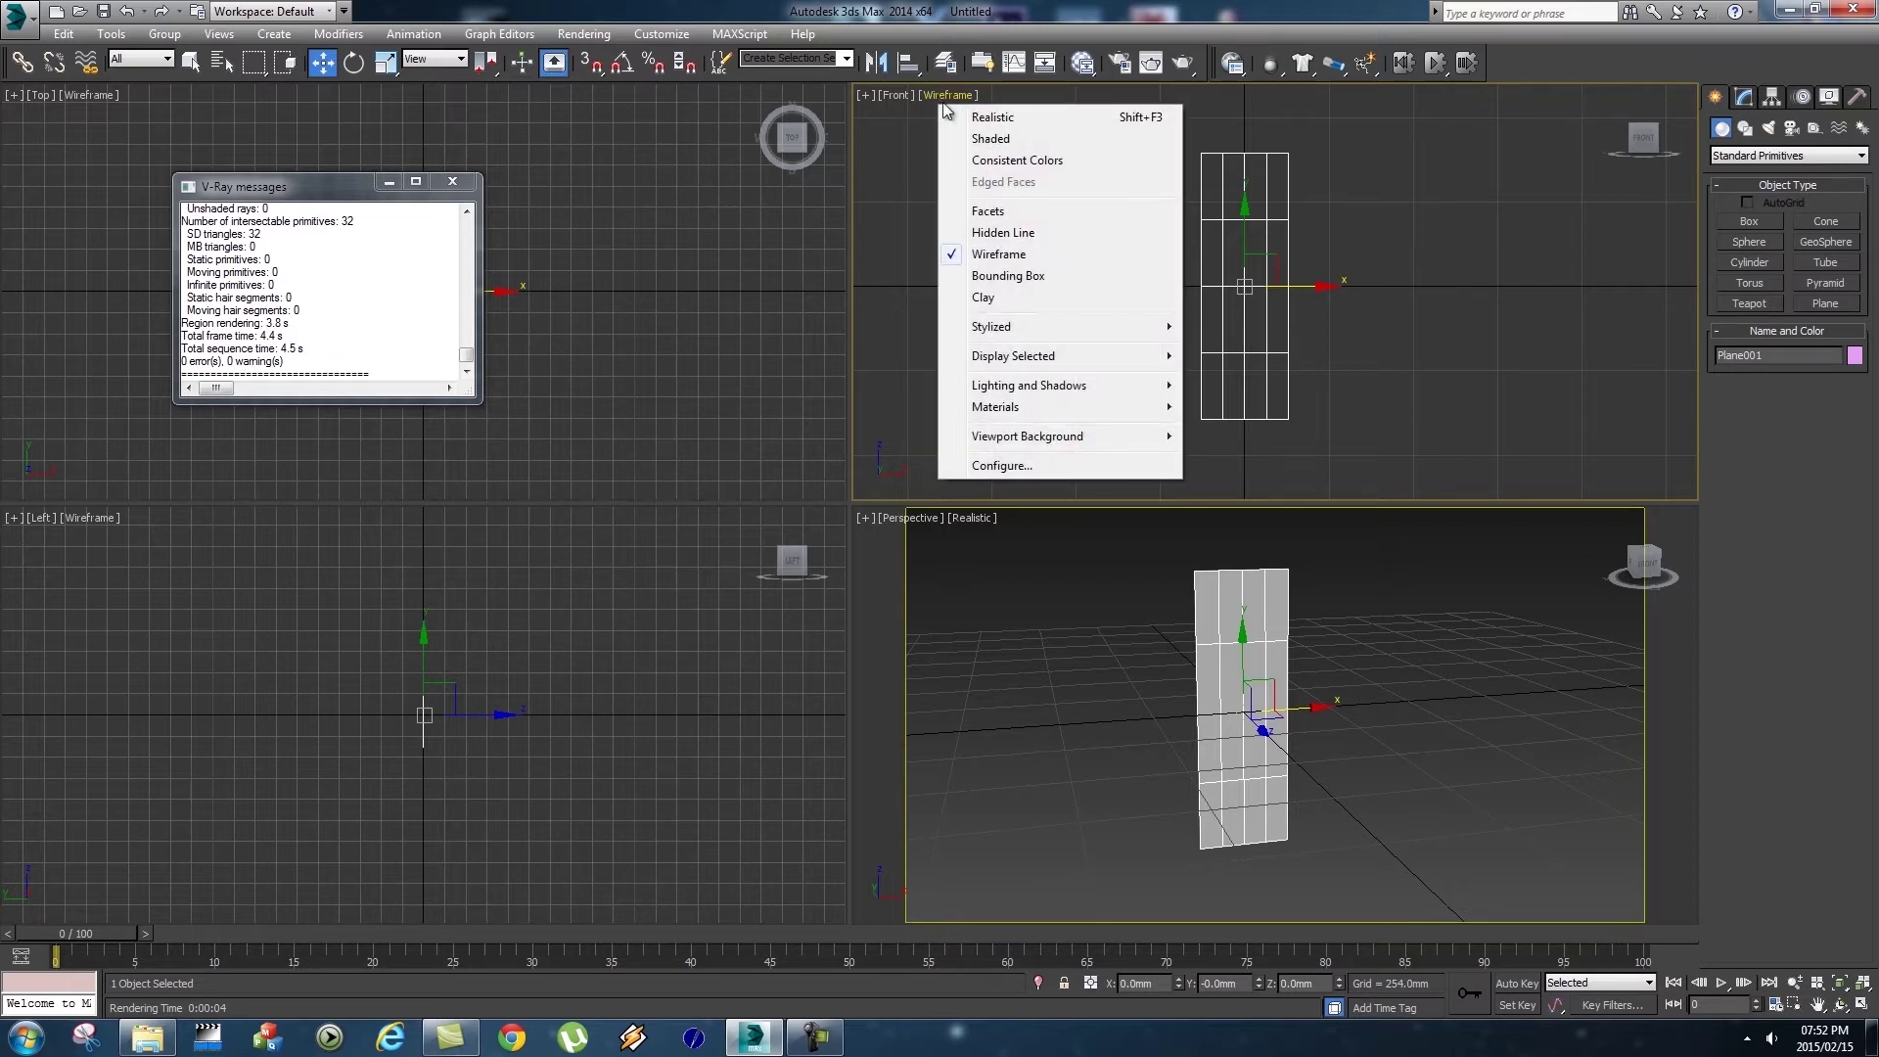
pyautogui.click(993, 118)
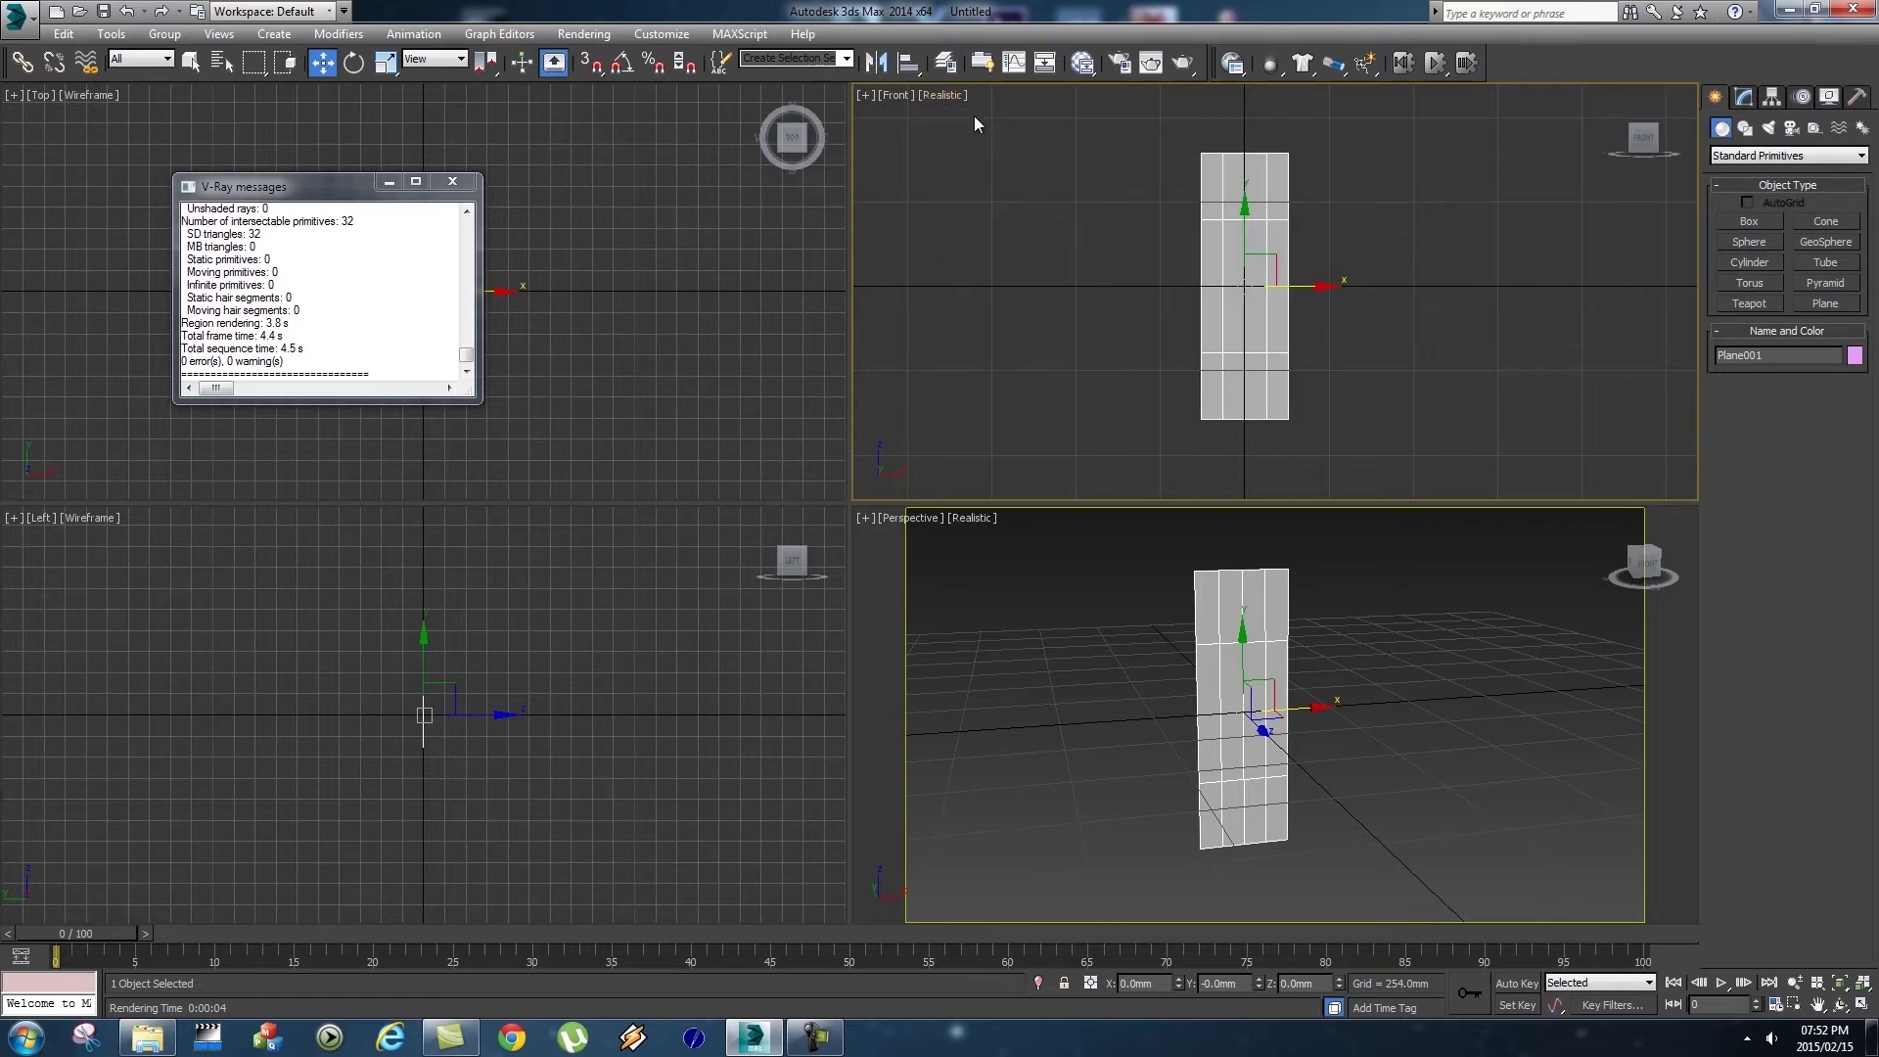
pyautogui.click(943, 95)
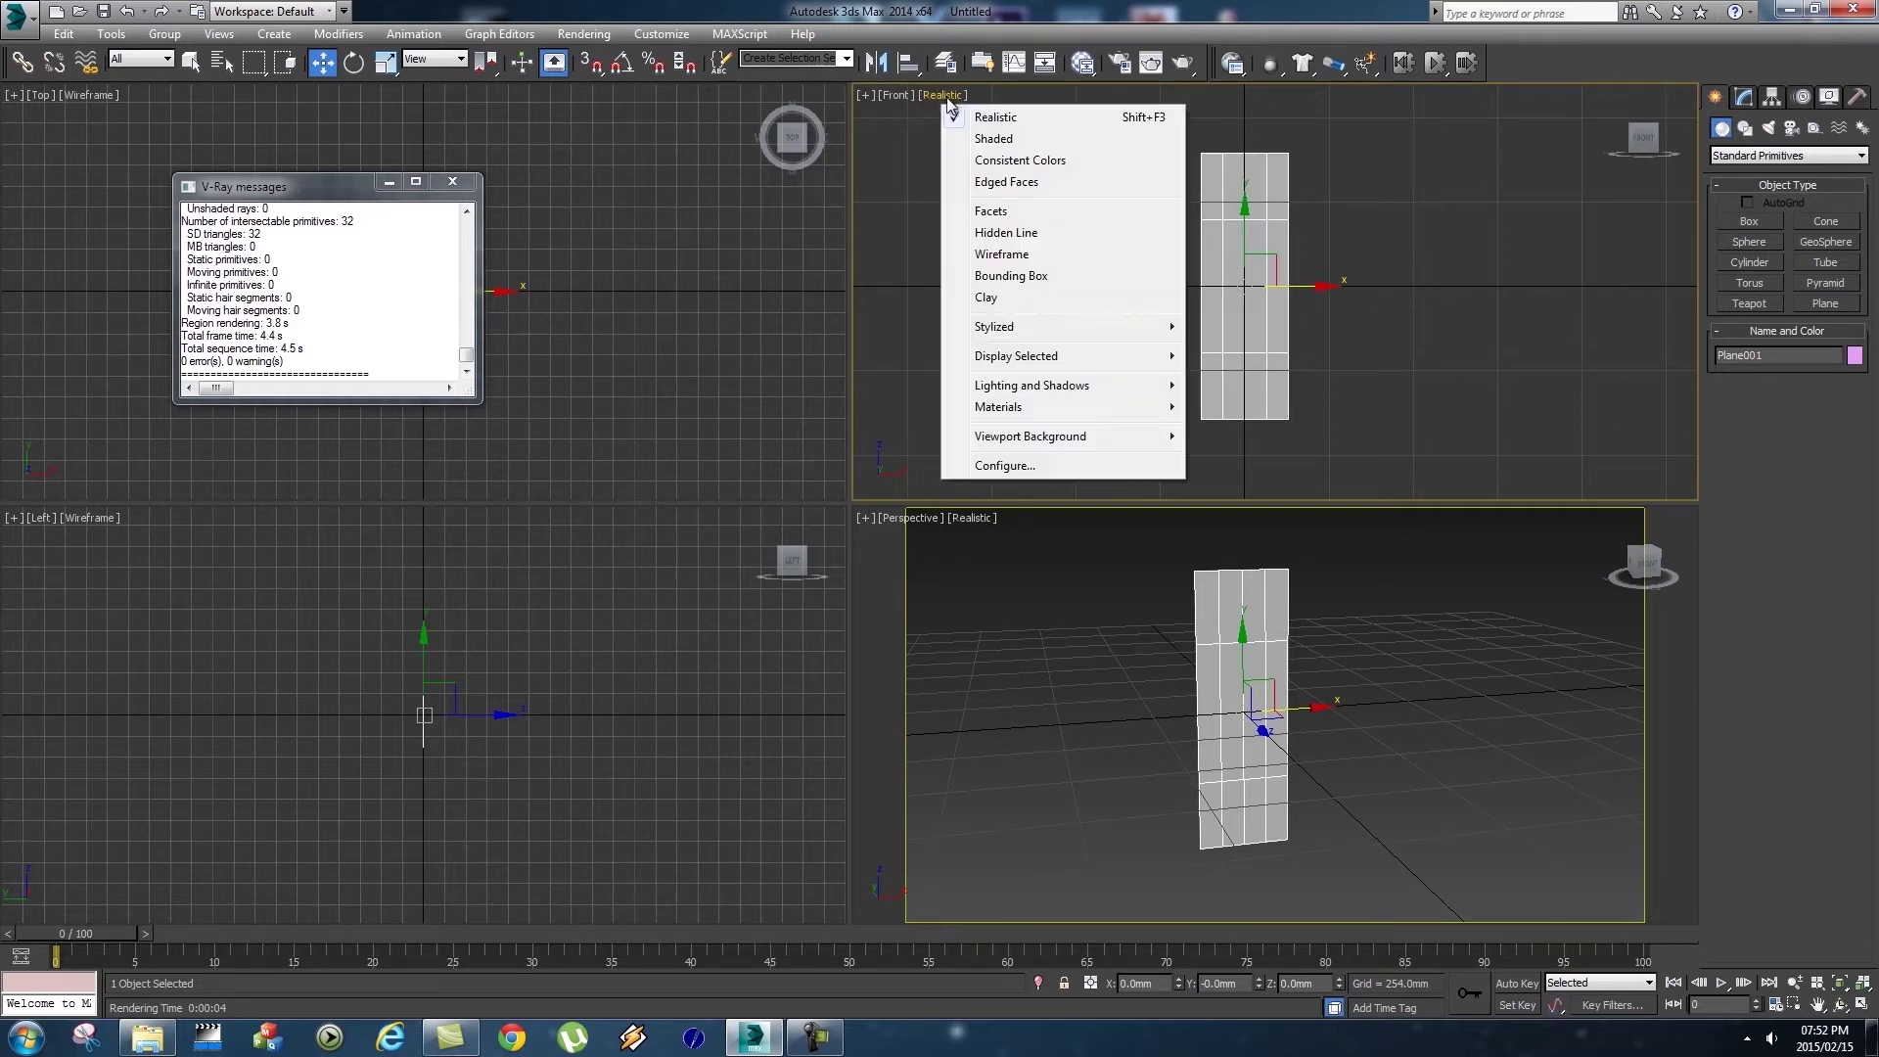
pyautogui.moveTo(1013, 409)
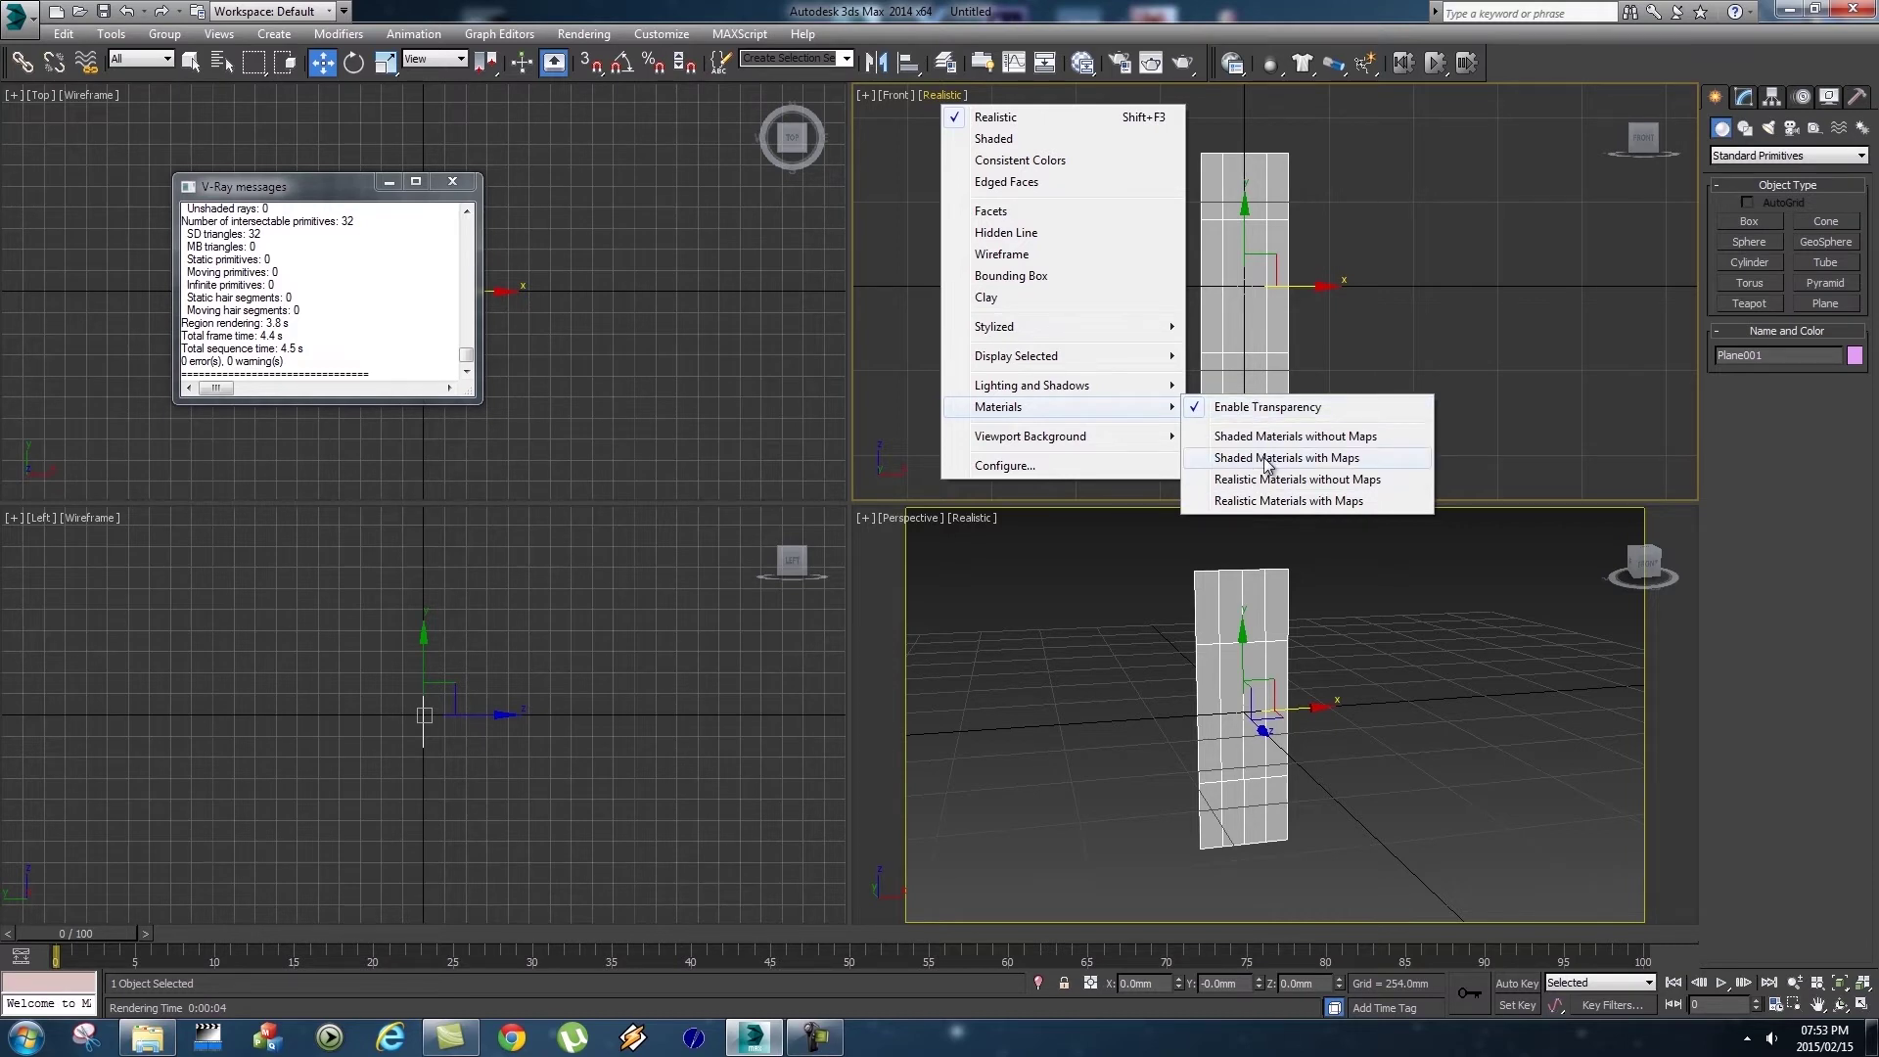
pyautogui.click(1312, 459)
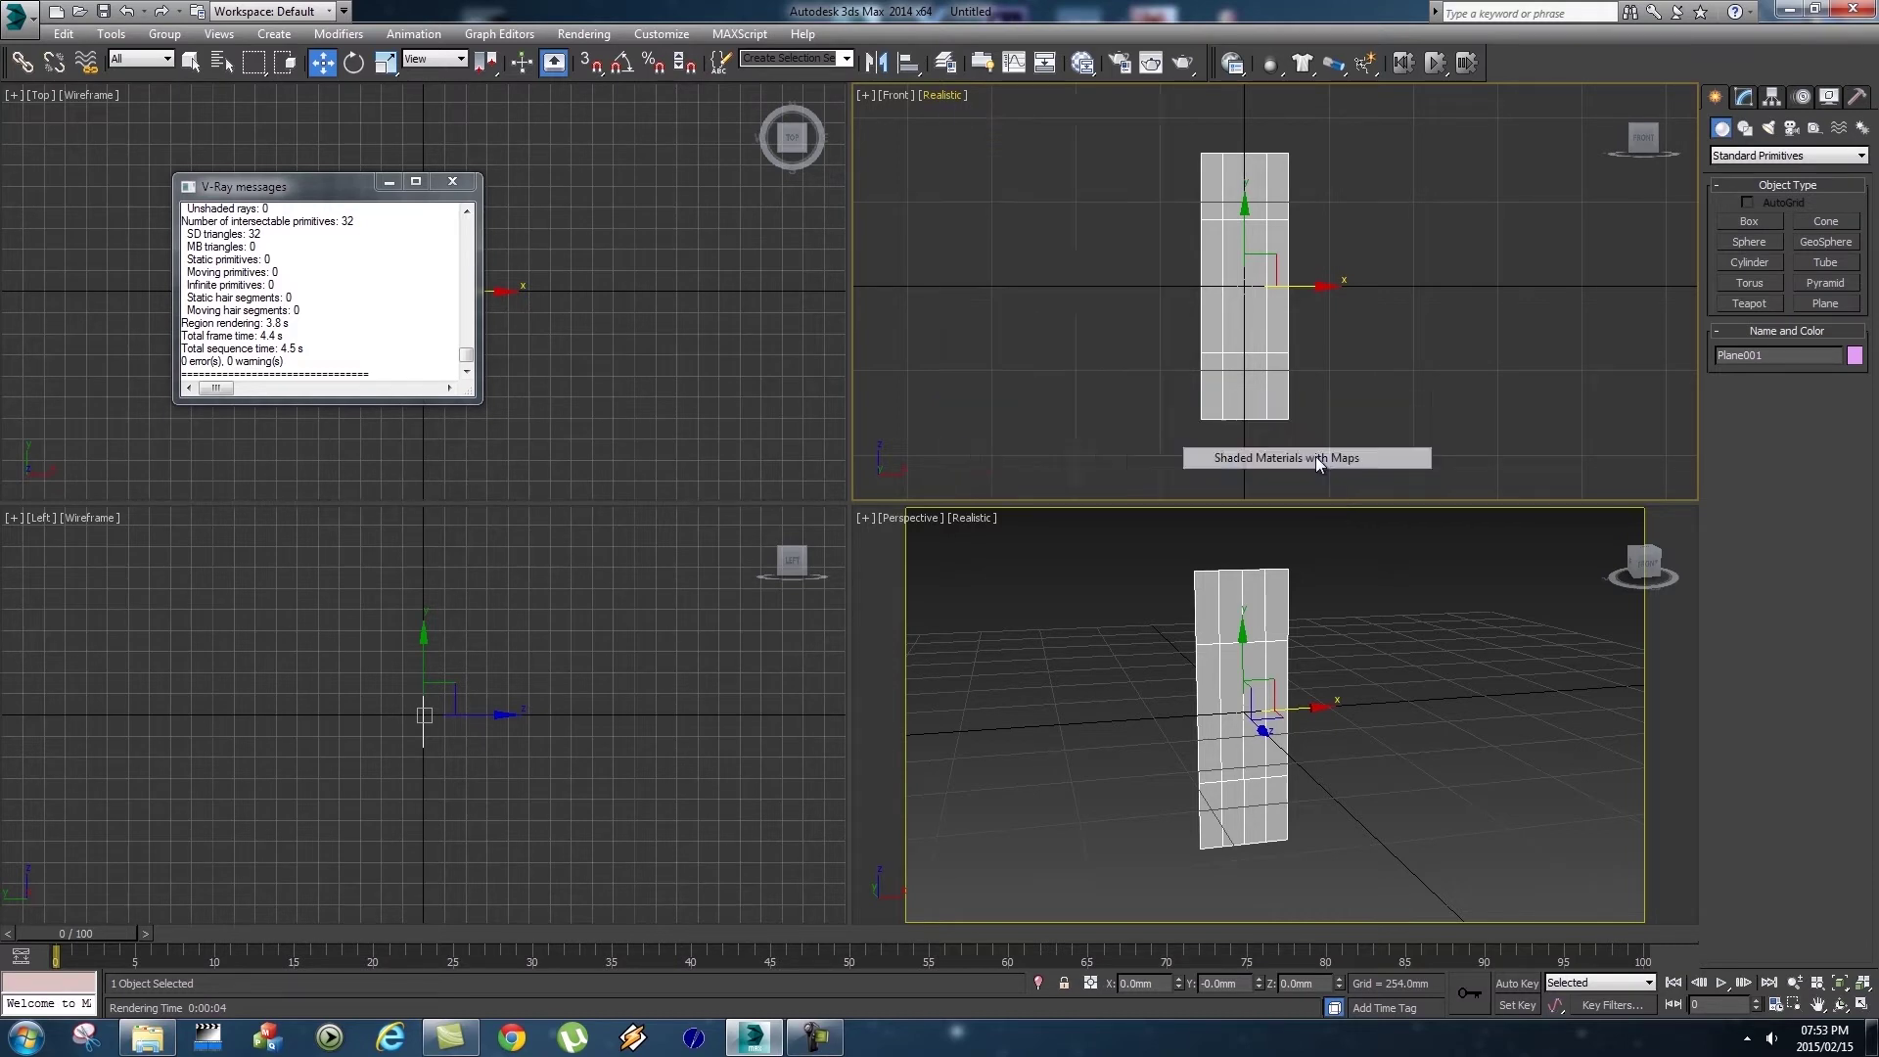
# Create a cylinder about 80 mm in radius and 635 mm high in the perspective view, in front of the plane.
pyautogui.click(1750, 261)
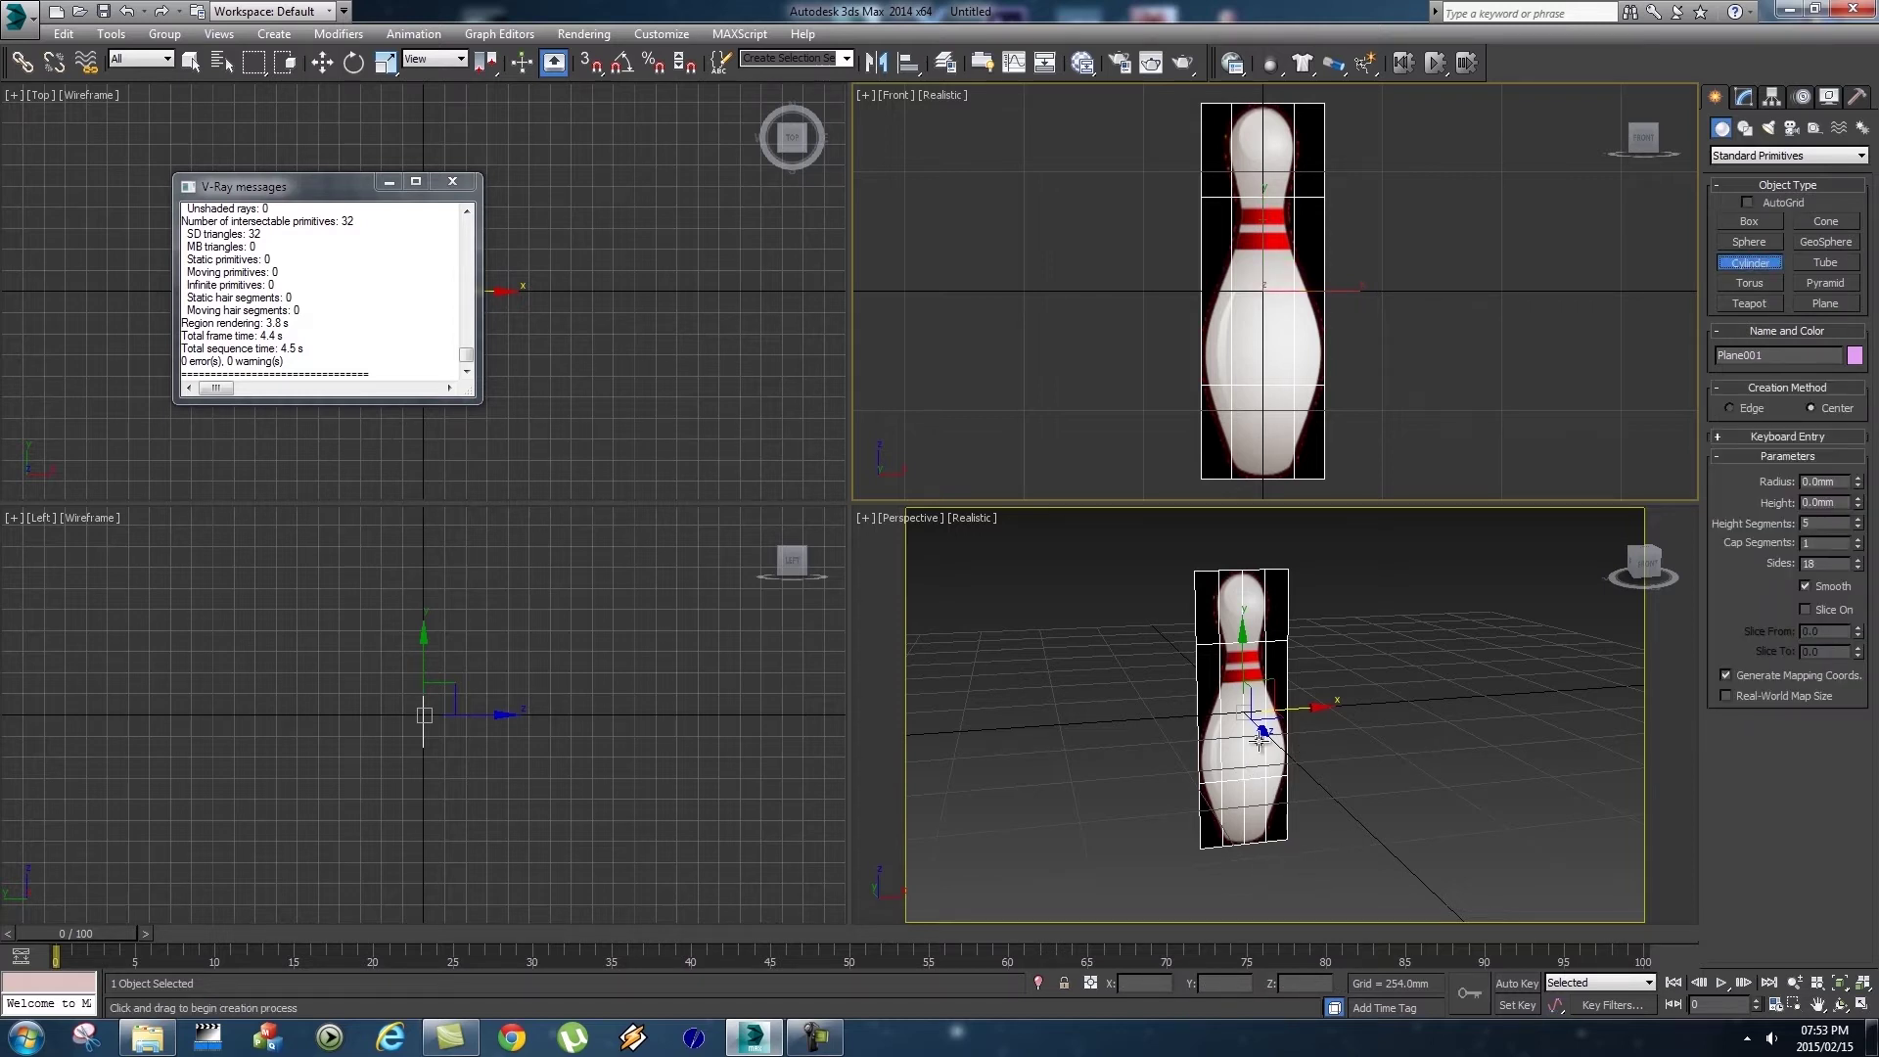
pyautogui.moveTo(1272, 751); pyautogui.dragTo(1308, 750)
pyautogui.click(1302, 488)
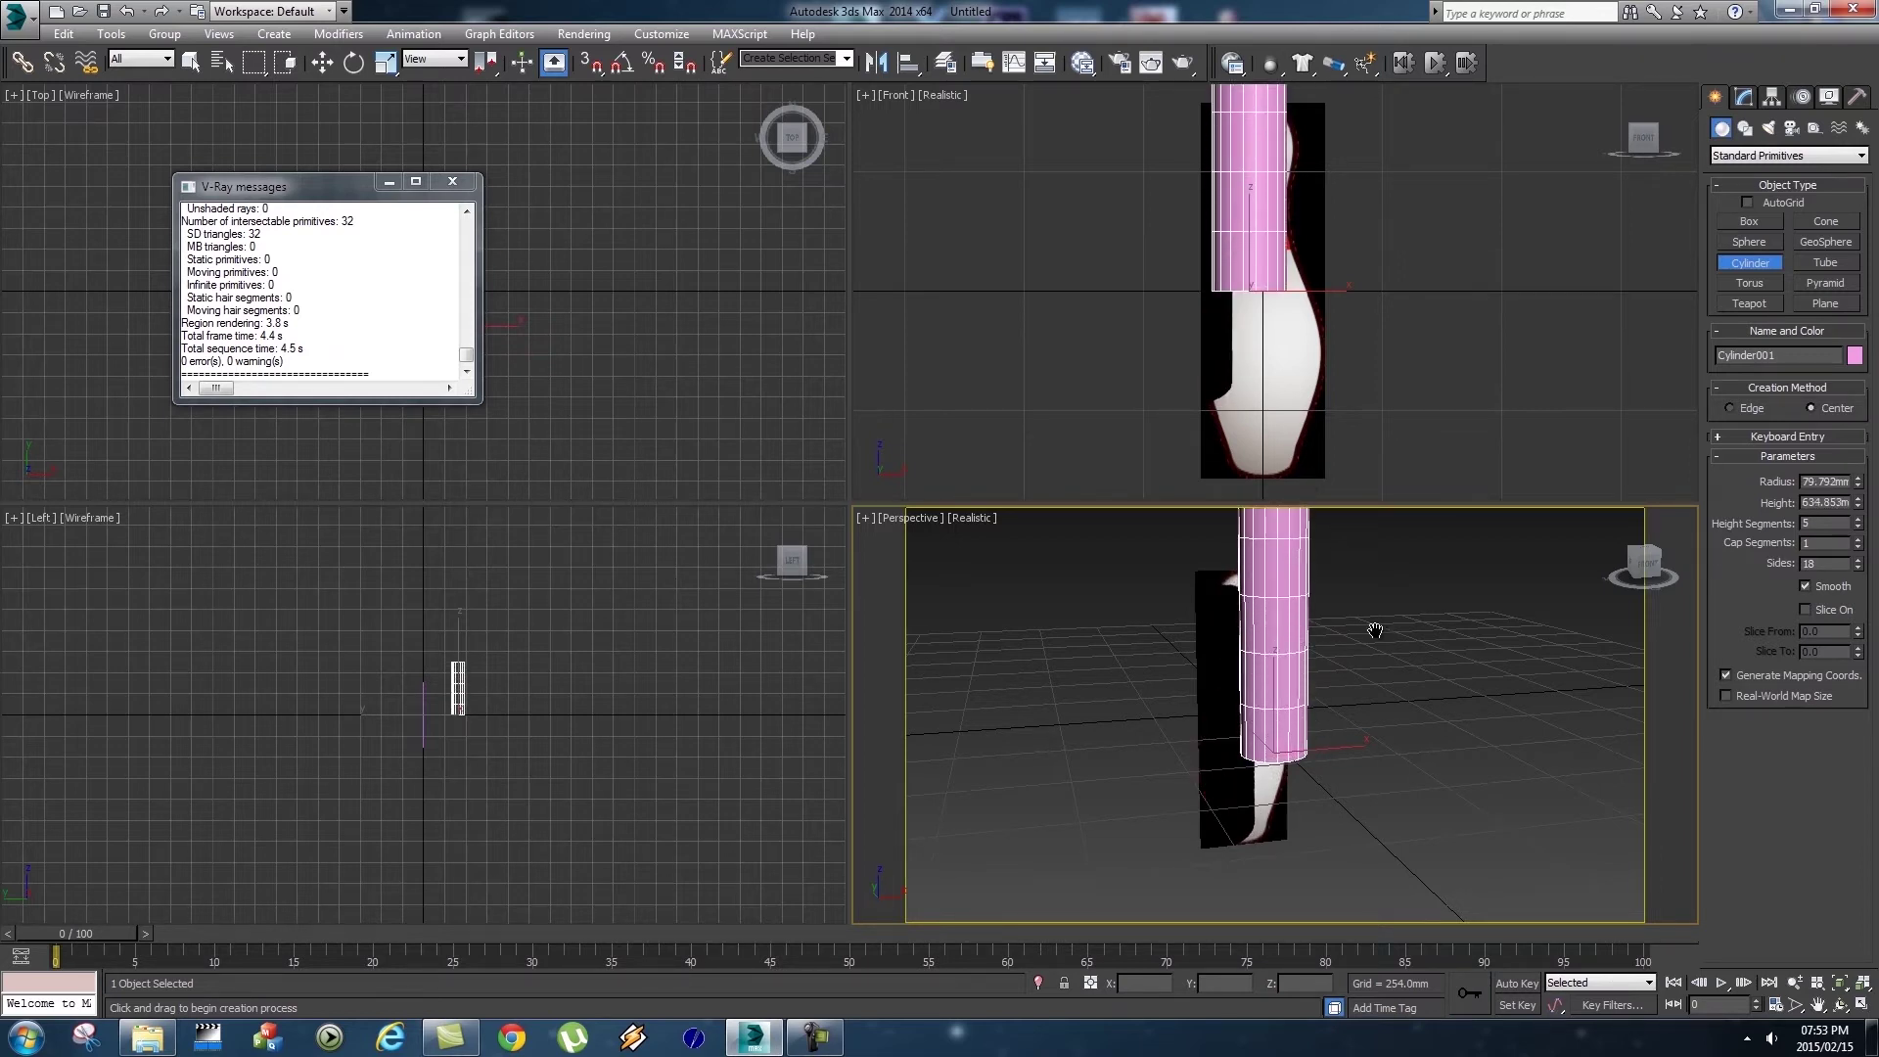
# Move the cylinder down in the Front view so it roughly overlaps the bowling pin image.
pyautogui.moveTo(1429, 218); pyautogui.dragTo(1423, 261, button='middle')
pyautogui.press('w')
pyautogui.moveTo(1294, 321); pyautogui.dragTo(1293, 451)
pyautogui.moveTo(1292, 451); pyautogui.dragTo(1299, 394, button='middle')
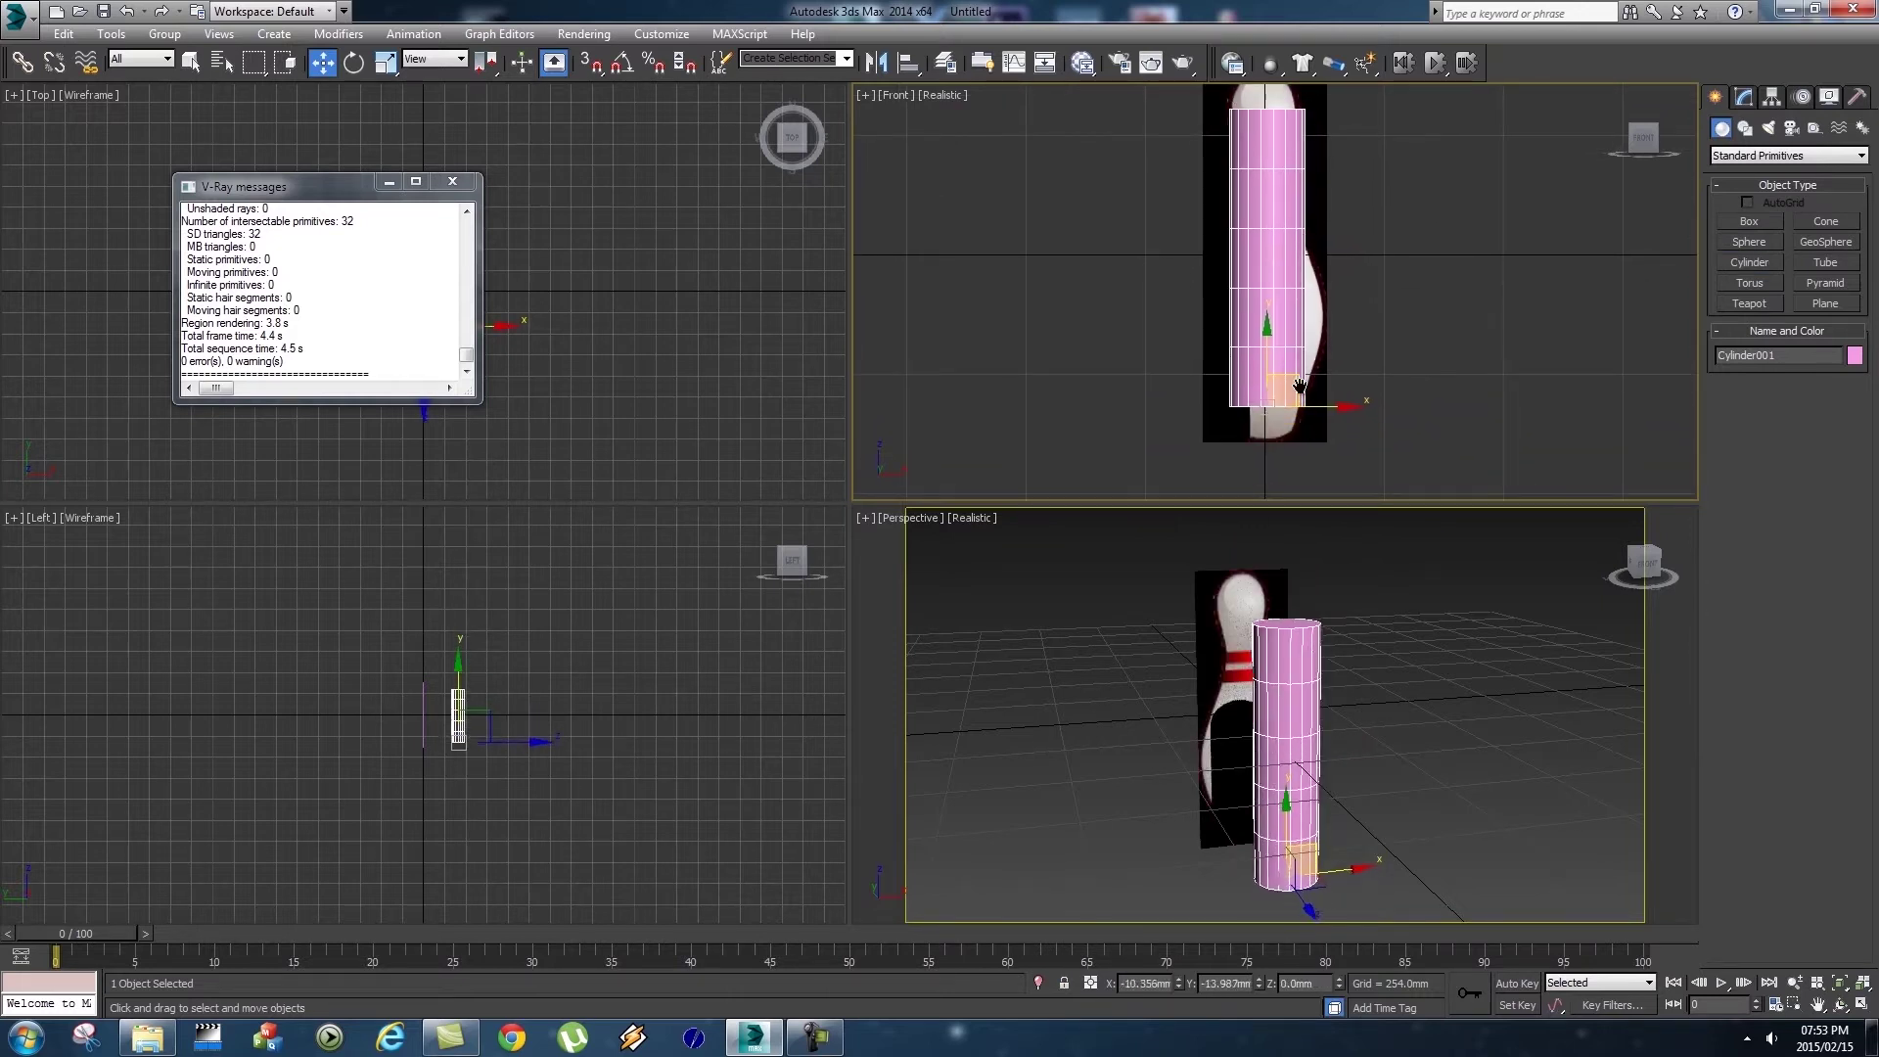
pyautogui.moveTo(1454, 389); pyautogui.dragTo(1448, 413, button='middle')
pyautogui.moveTo(1294, 401); pyautogui.dragTo(1335, 396)
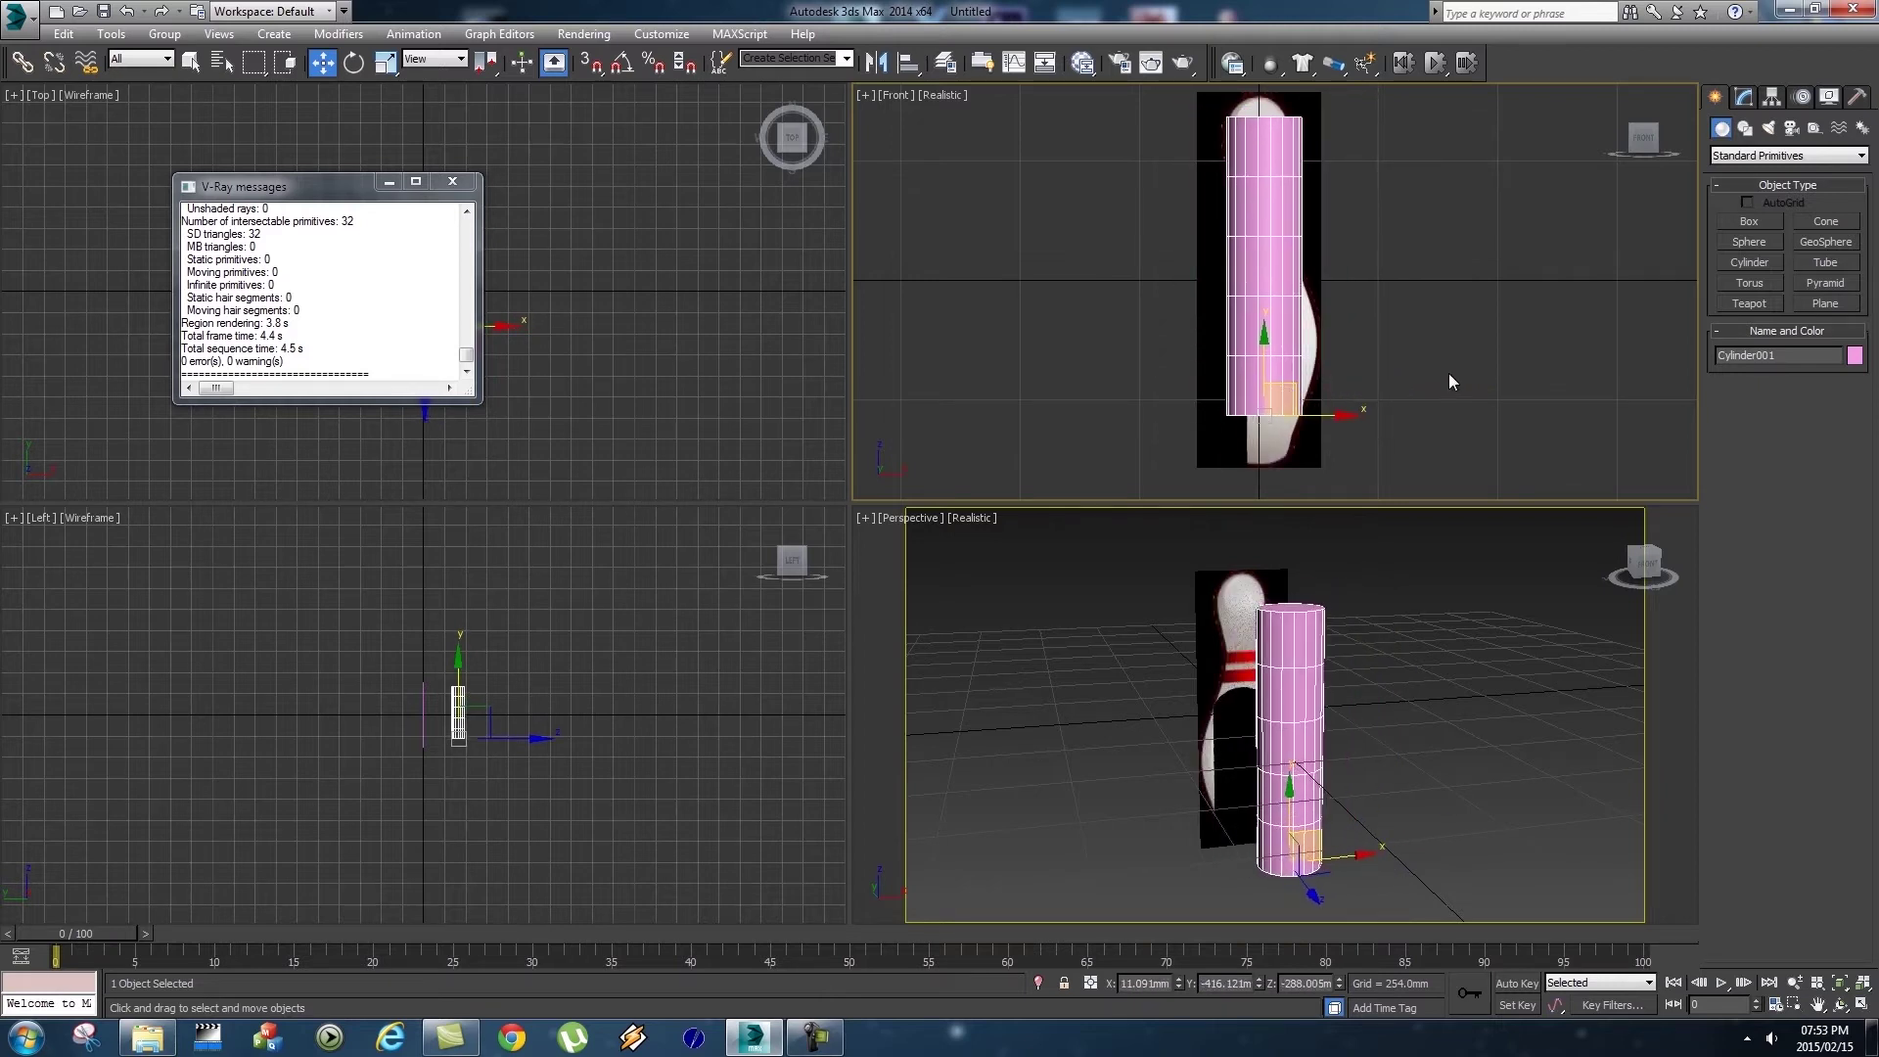
pyautogui.moveTo(1452, 367); pyautogui.dragTo(1443, 389, button='middle')
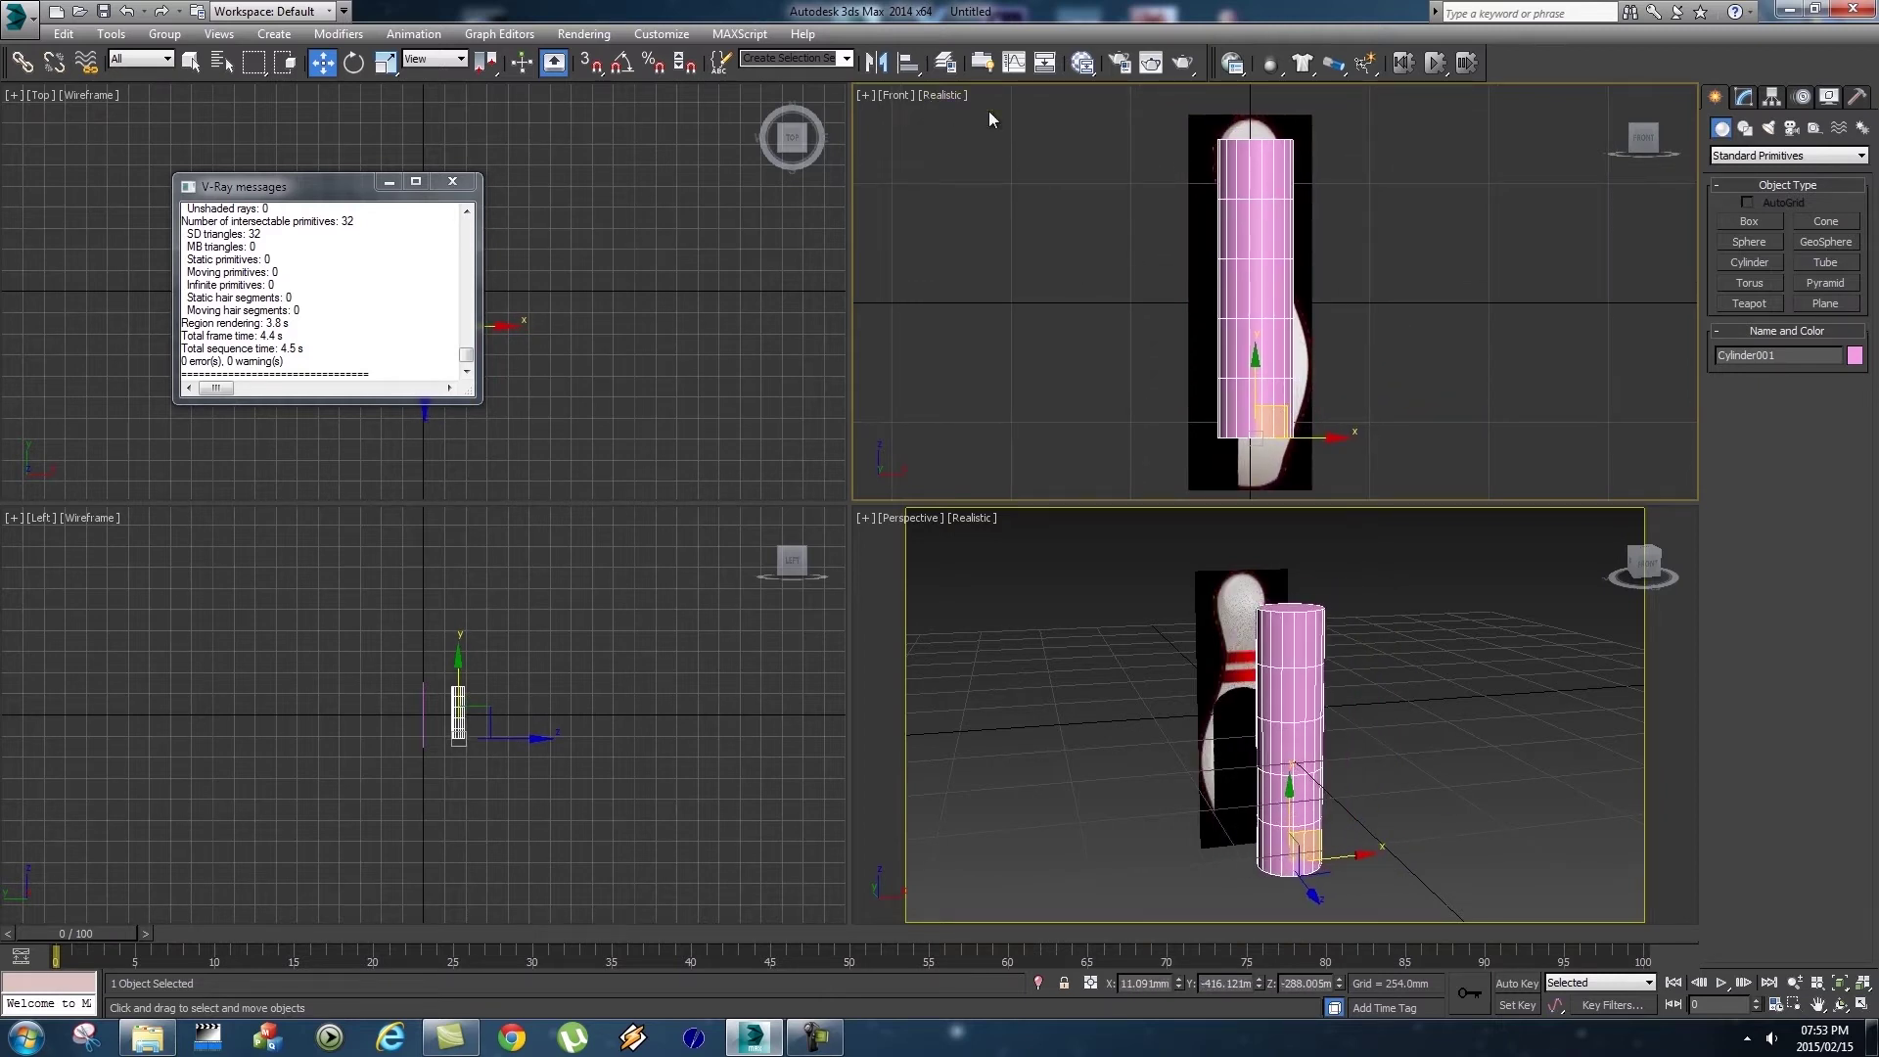
# Turn off shadows in the Front viewport's lighting and shadows settings.
pyautogui.click(937, 95)
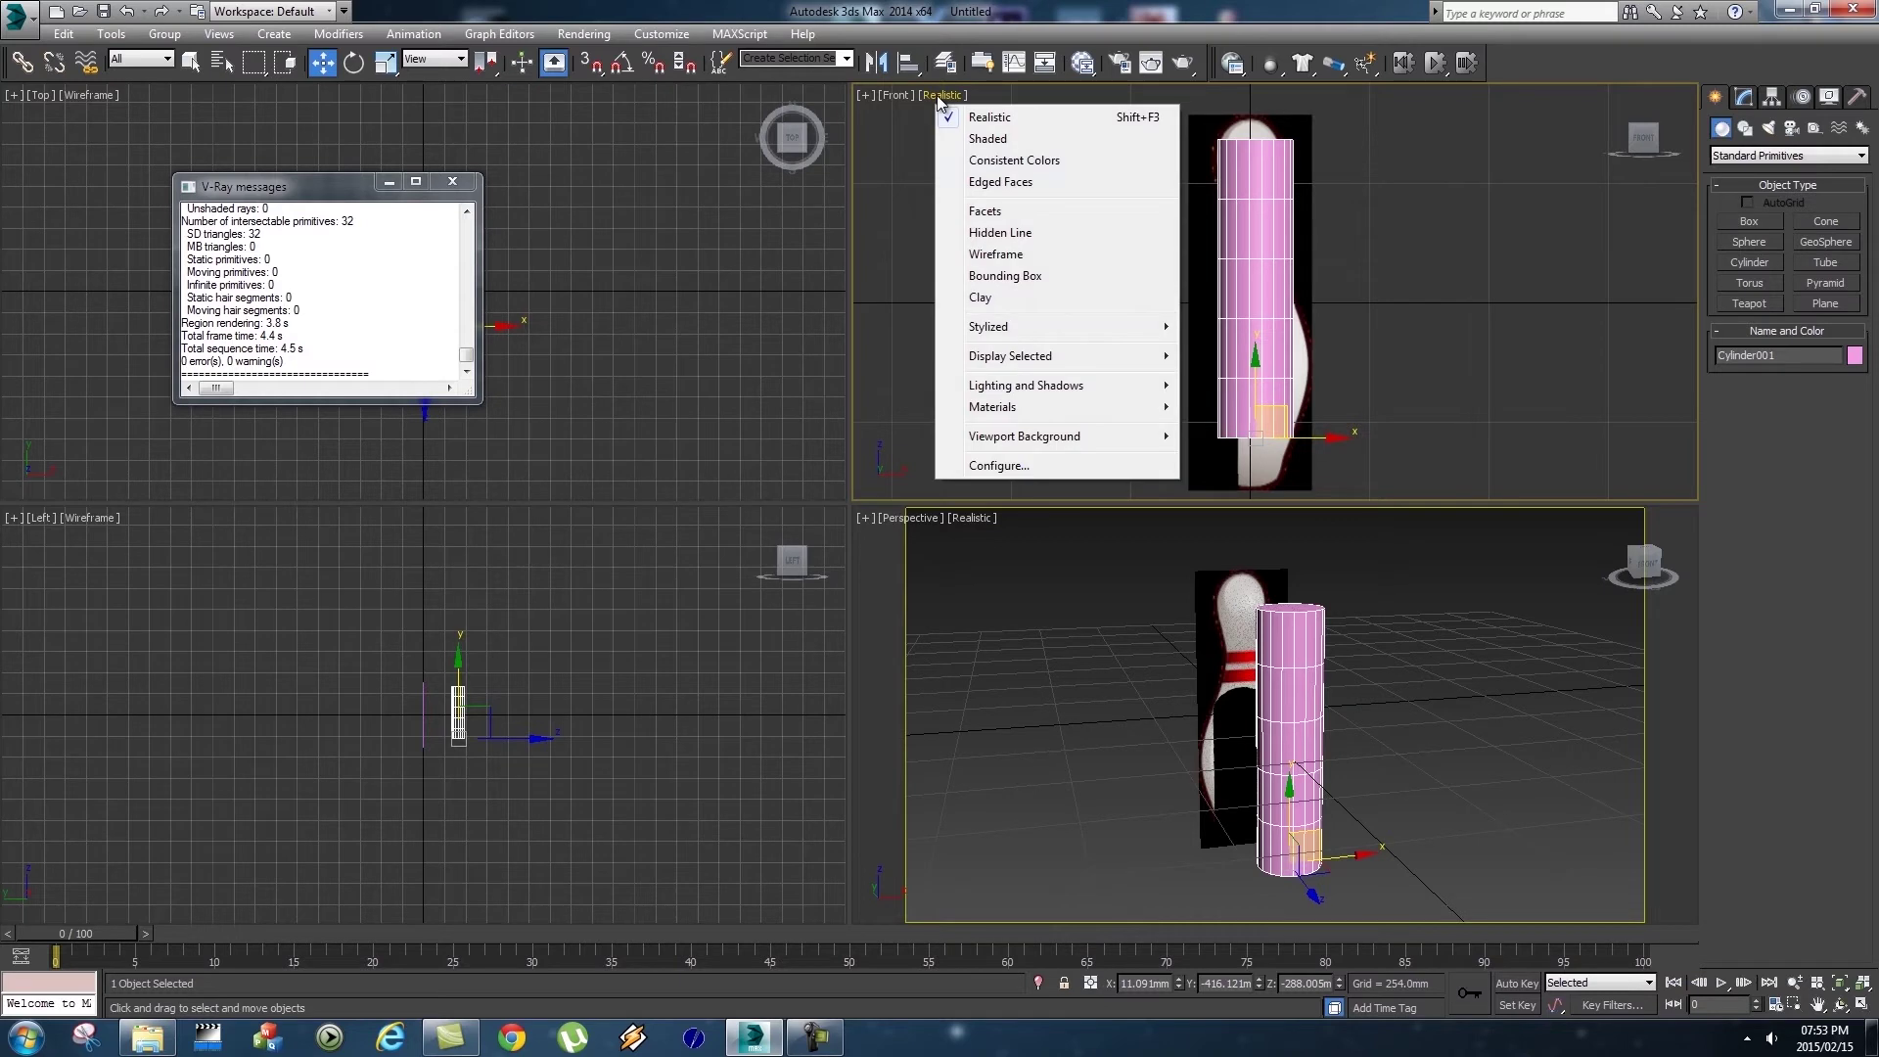
pyautogui.moveTo(1061, 393)
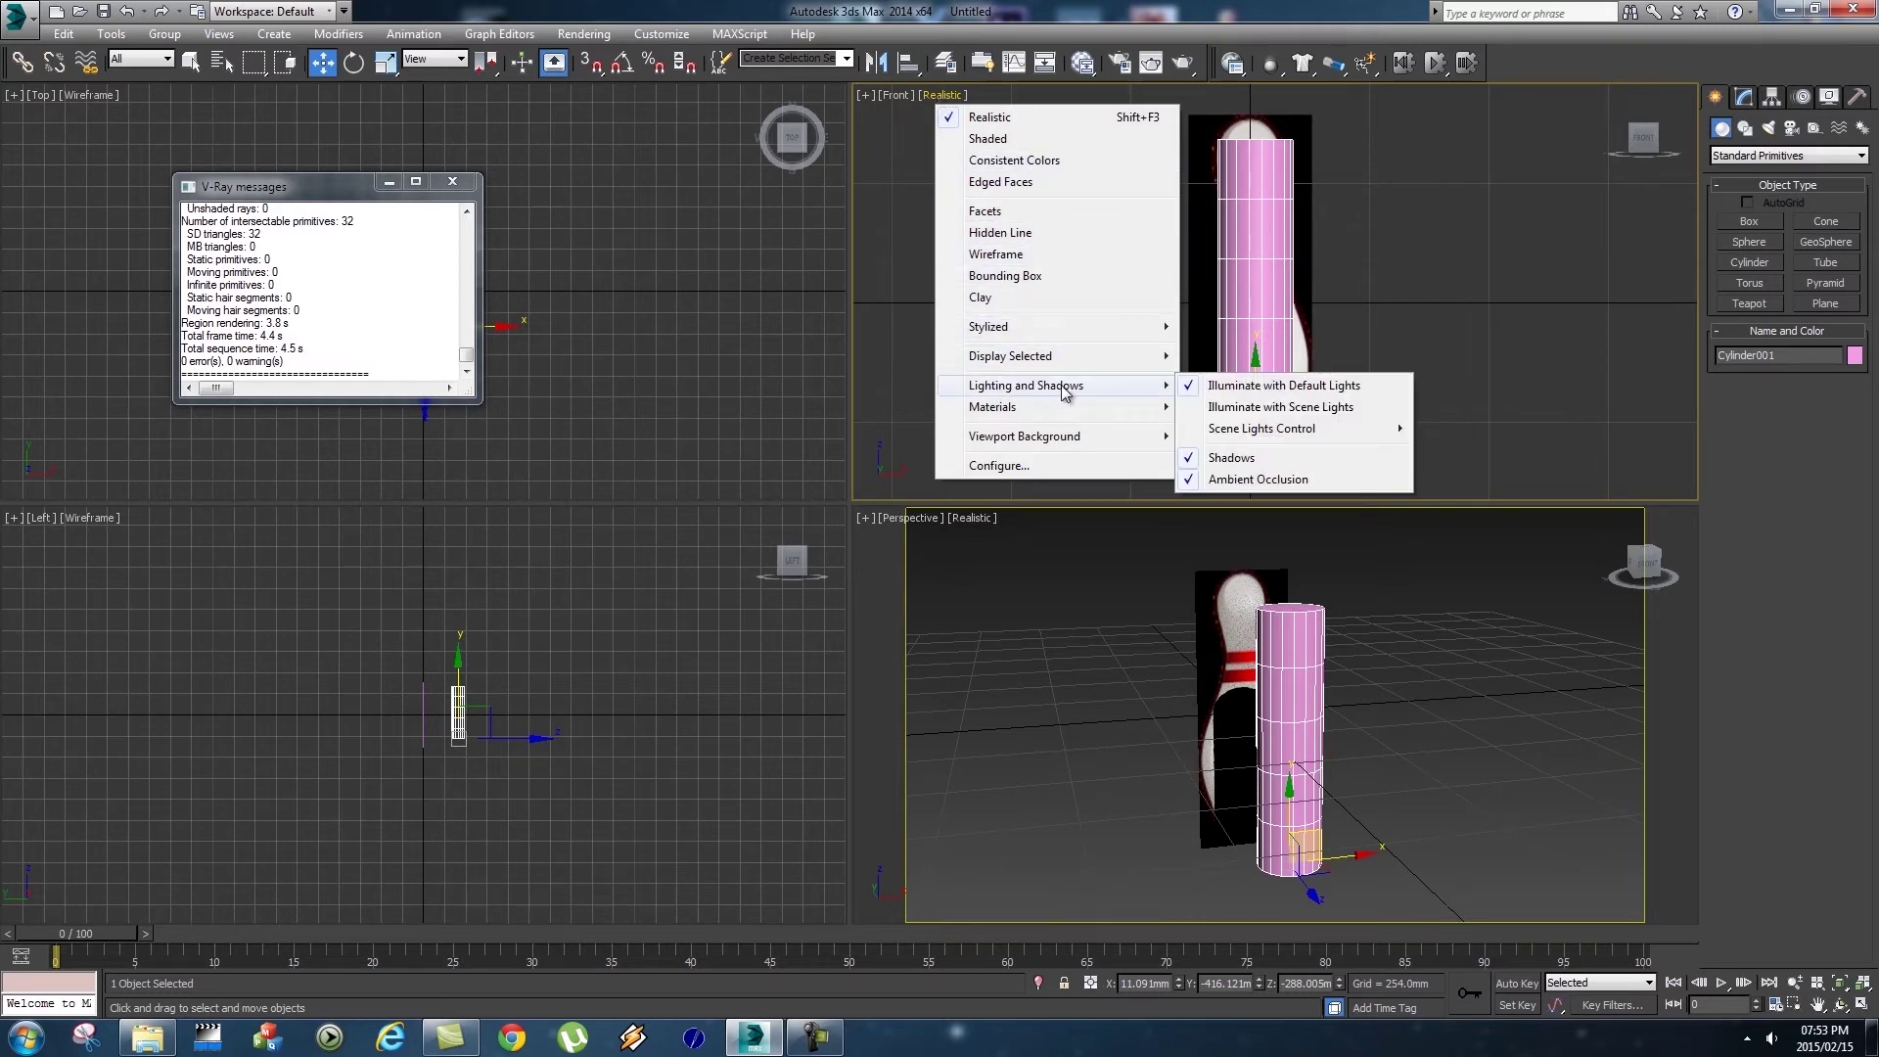
pyautogui.click(1232, 457)
pyautogui.moveTo(1367, 362); pyautogui.dragTo(1344, 338, button='middle')
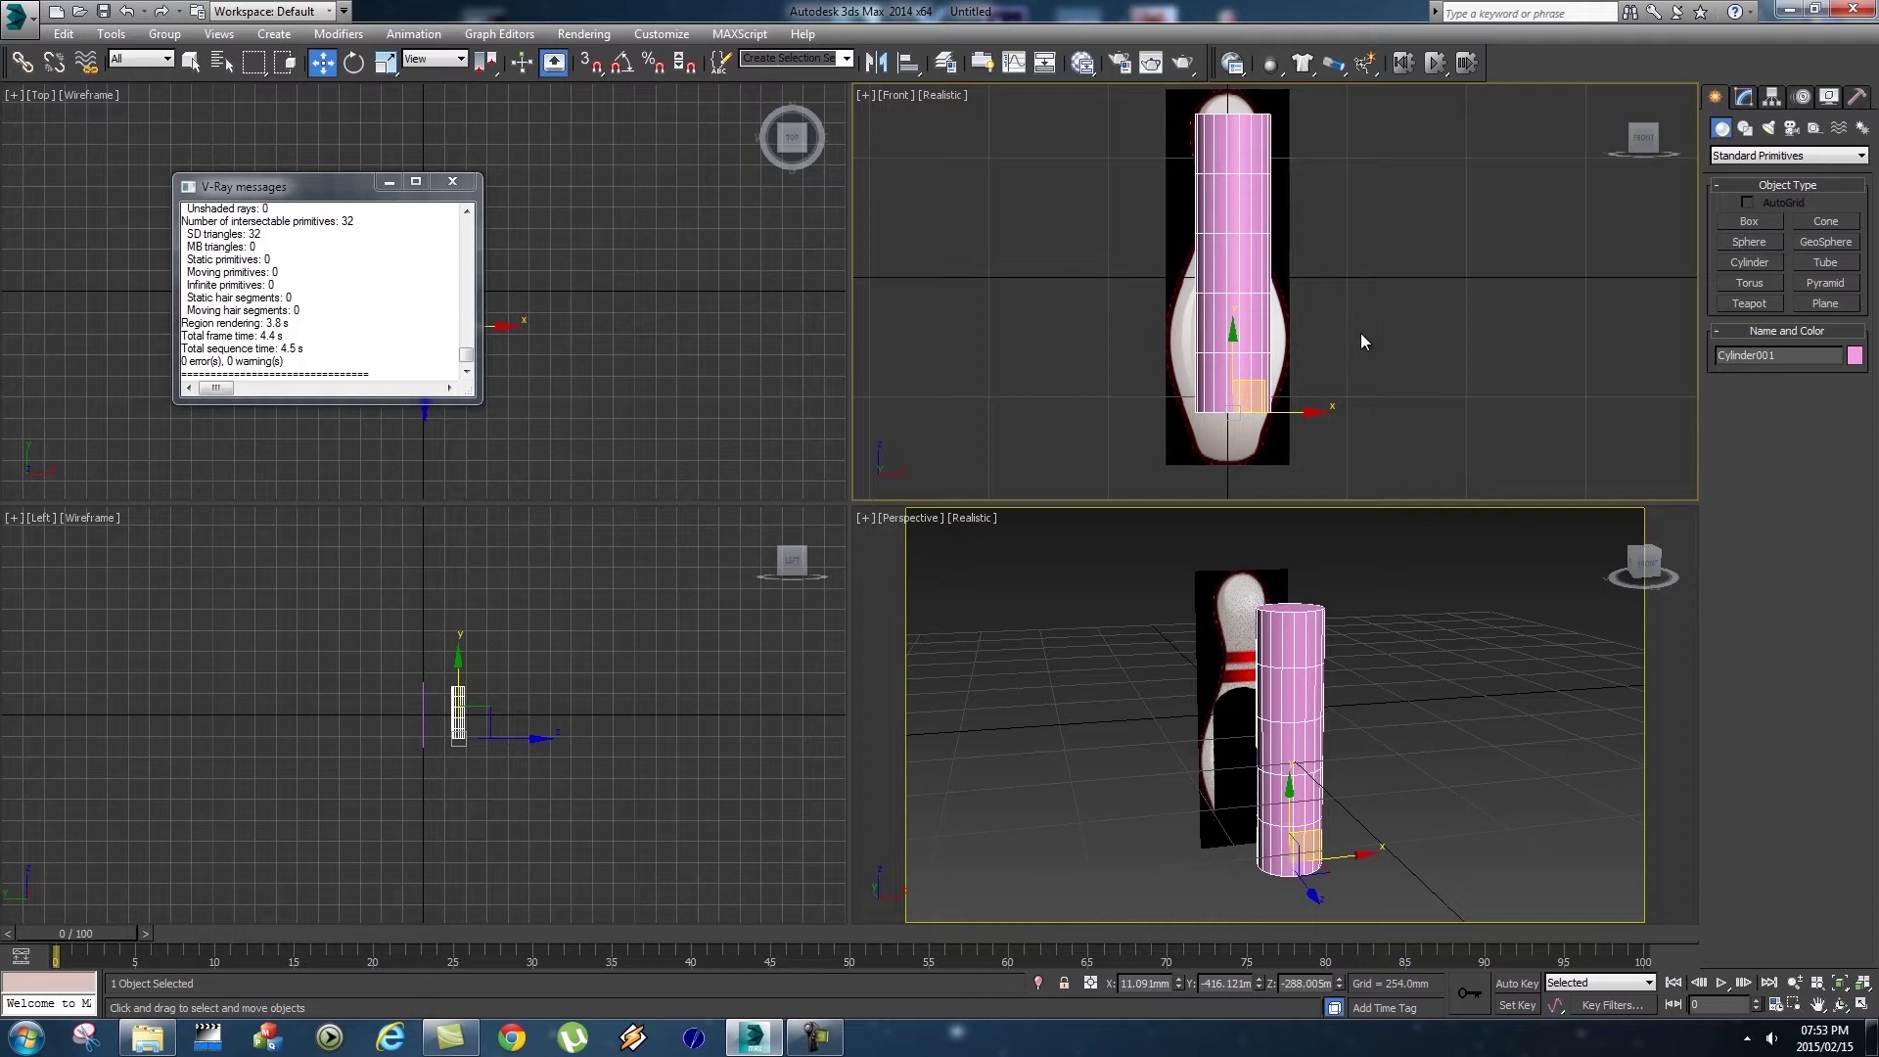
pyautogui.moveTo(1233, 408); pyautogui.dragTo(1249, 421, button='middle')
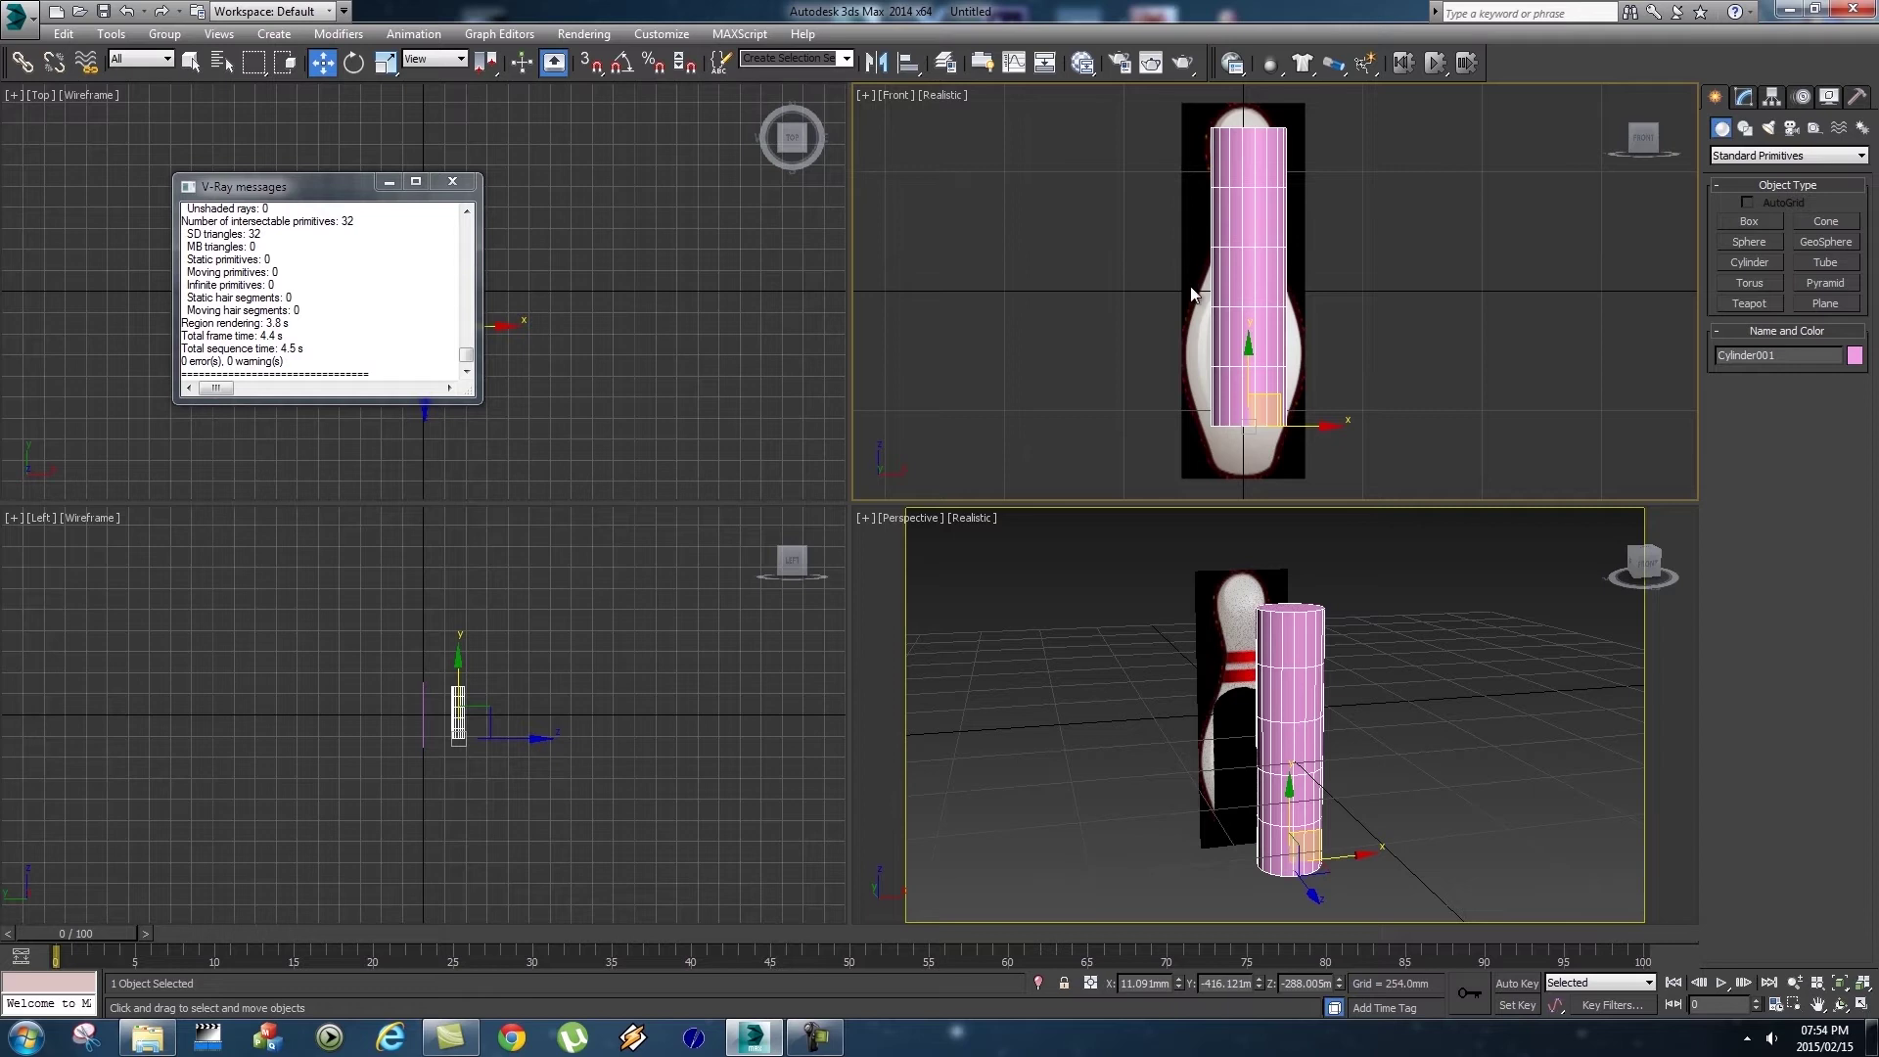
# Set the cylinder's height to 800 mm to match the plane's length, and move it down to align with the plane's bottom edge.
pyautogui.click(1236, 345)
pyautogui.click(1744, 96)
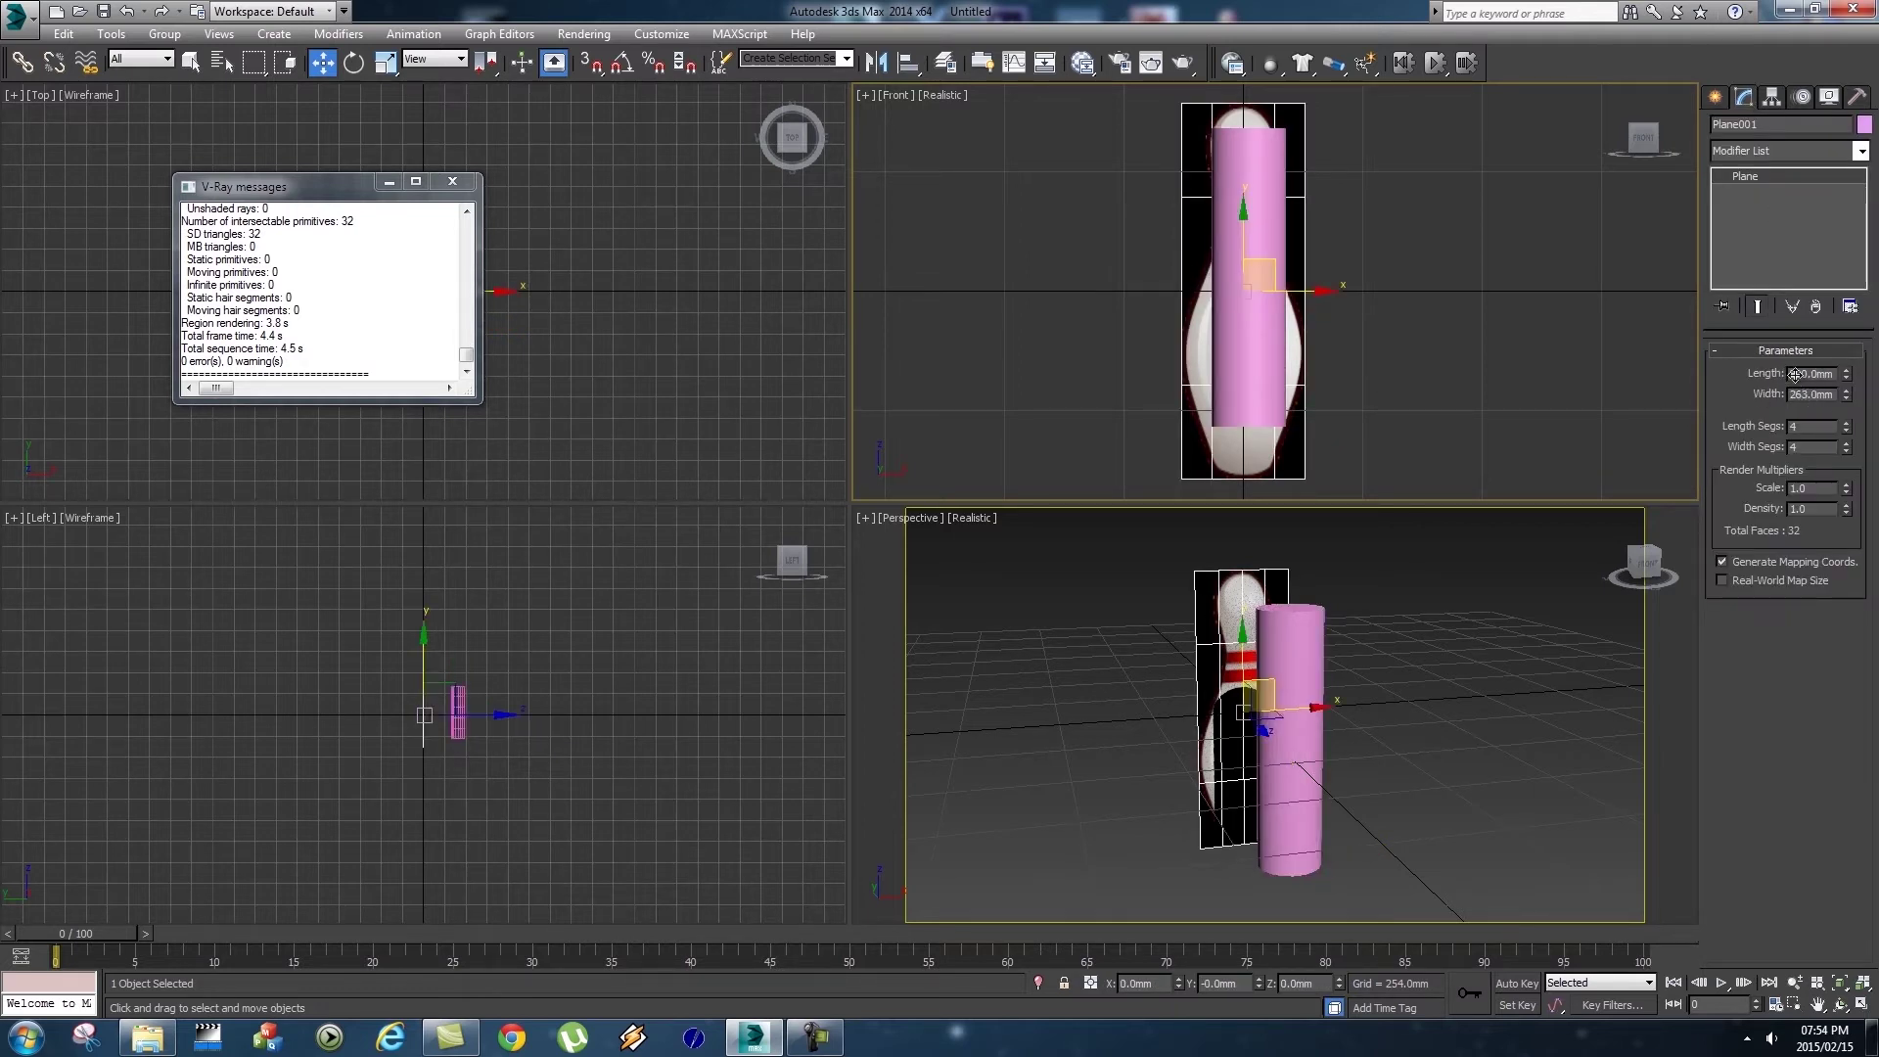
pyautogui.click(1274, 288)
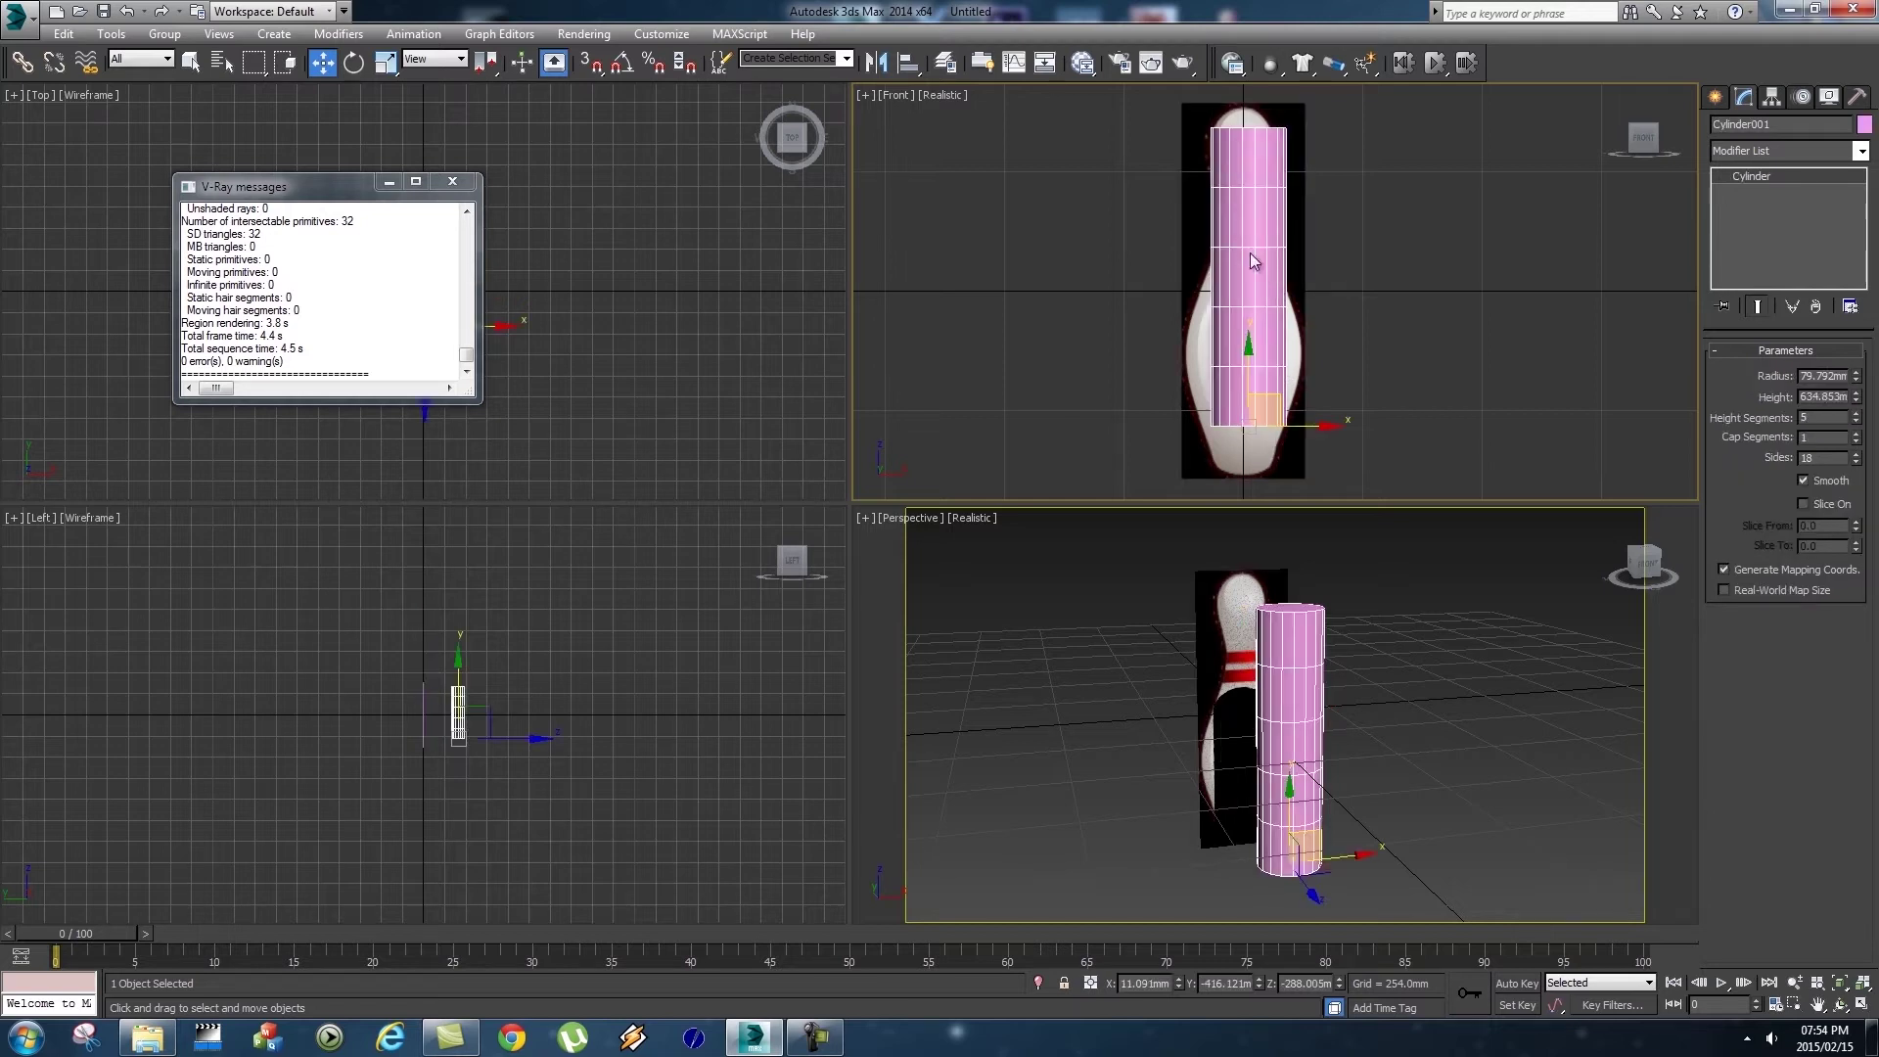
pyautogui.click(1809, 396)
pyautogui.write('800')
pyautogui.press('Return')
pyautogui.moveTo(1280, 396); pyautogui.dragTo(1272, 450)
# Set the cylinder's radius to 263 mm.
pyautogui.doubleClick(1812, 376)
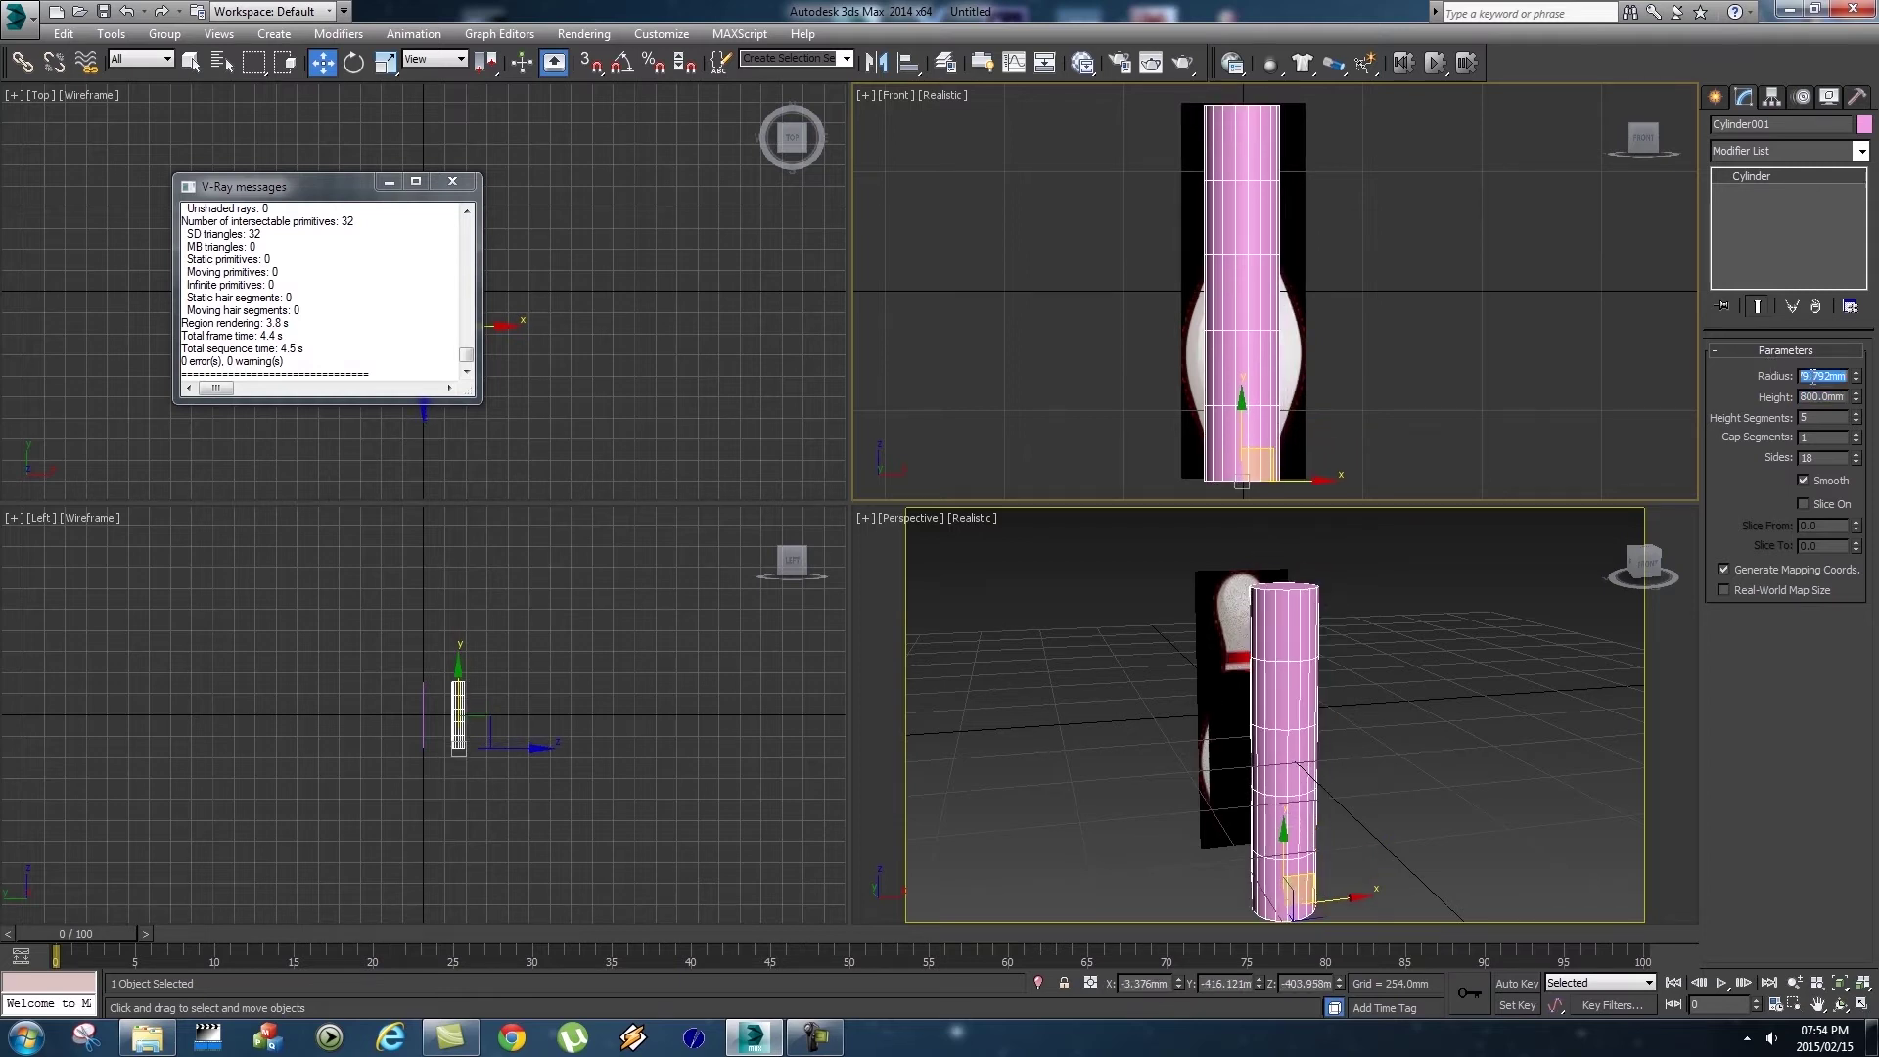
pyautogui.write('260')
pyautogui.press('Return')
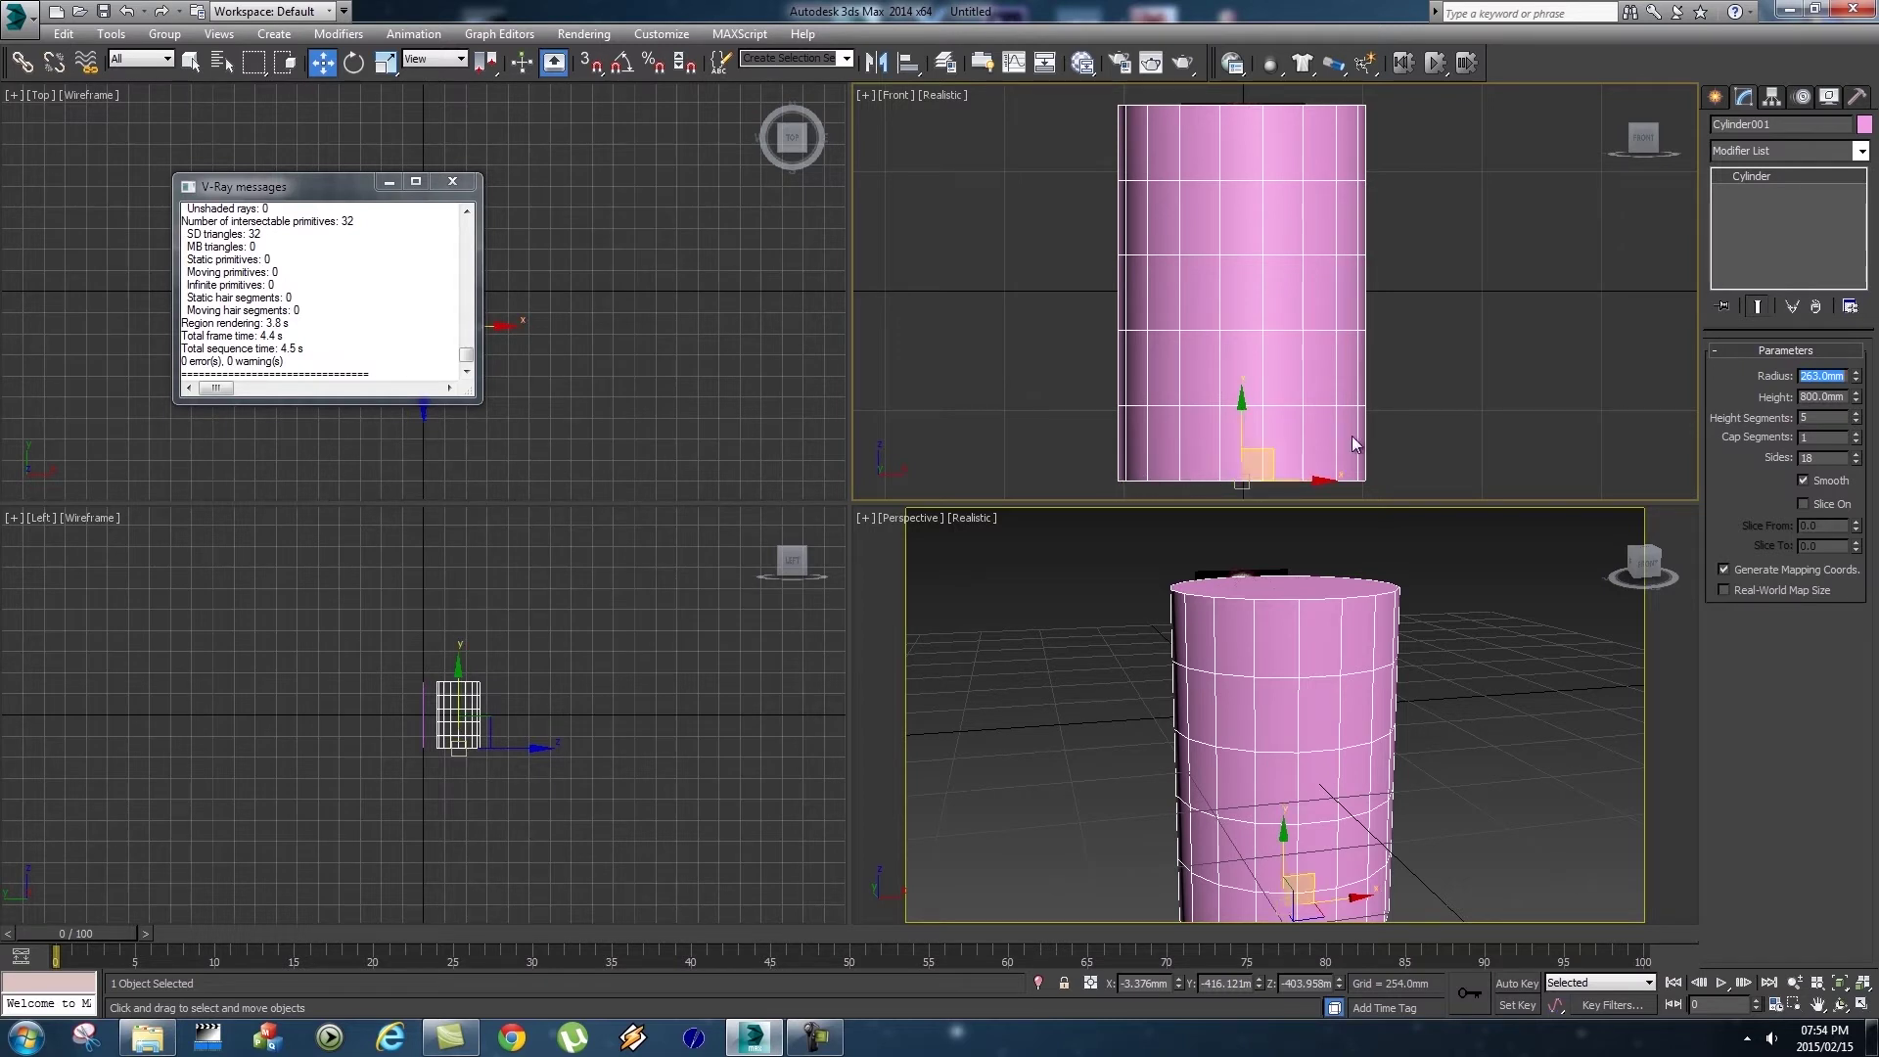
# Set the cylinder's radius to 131 mm and nudge it in the Front view to line up with the reference plane's edges.
pyautogui.write('131')
pyautogui.press('Return')
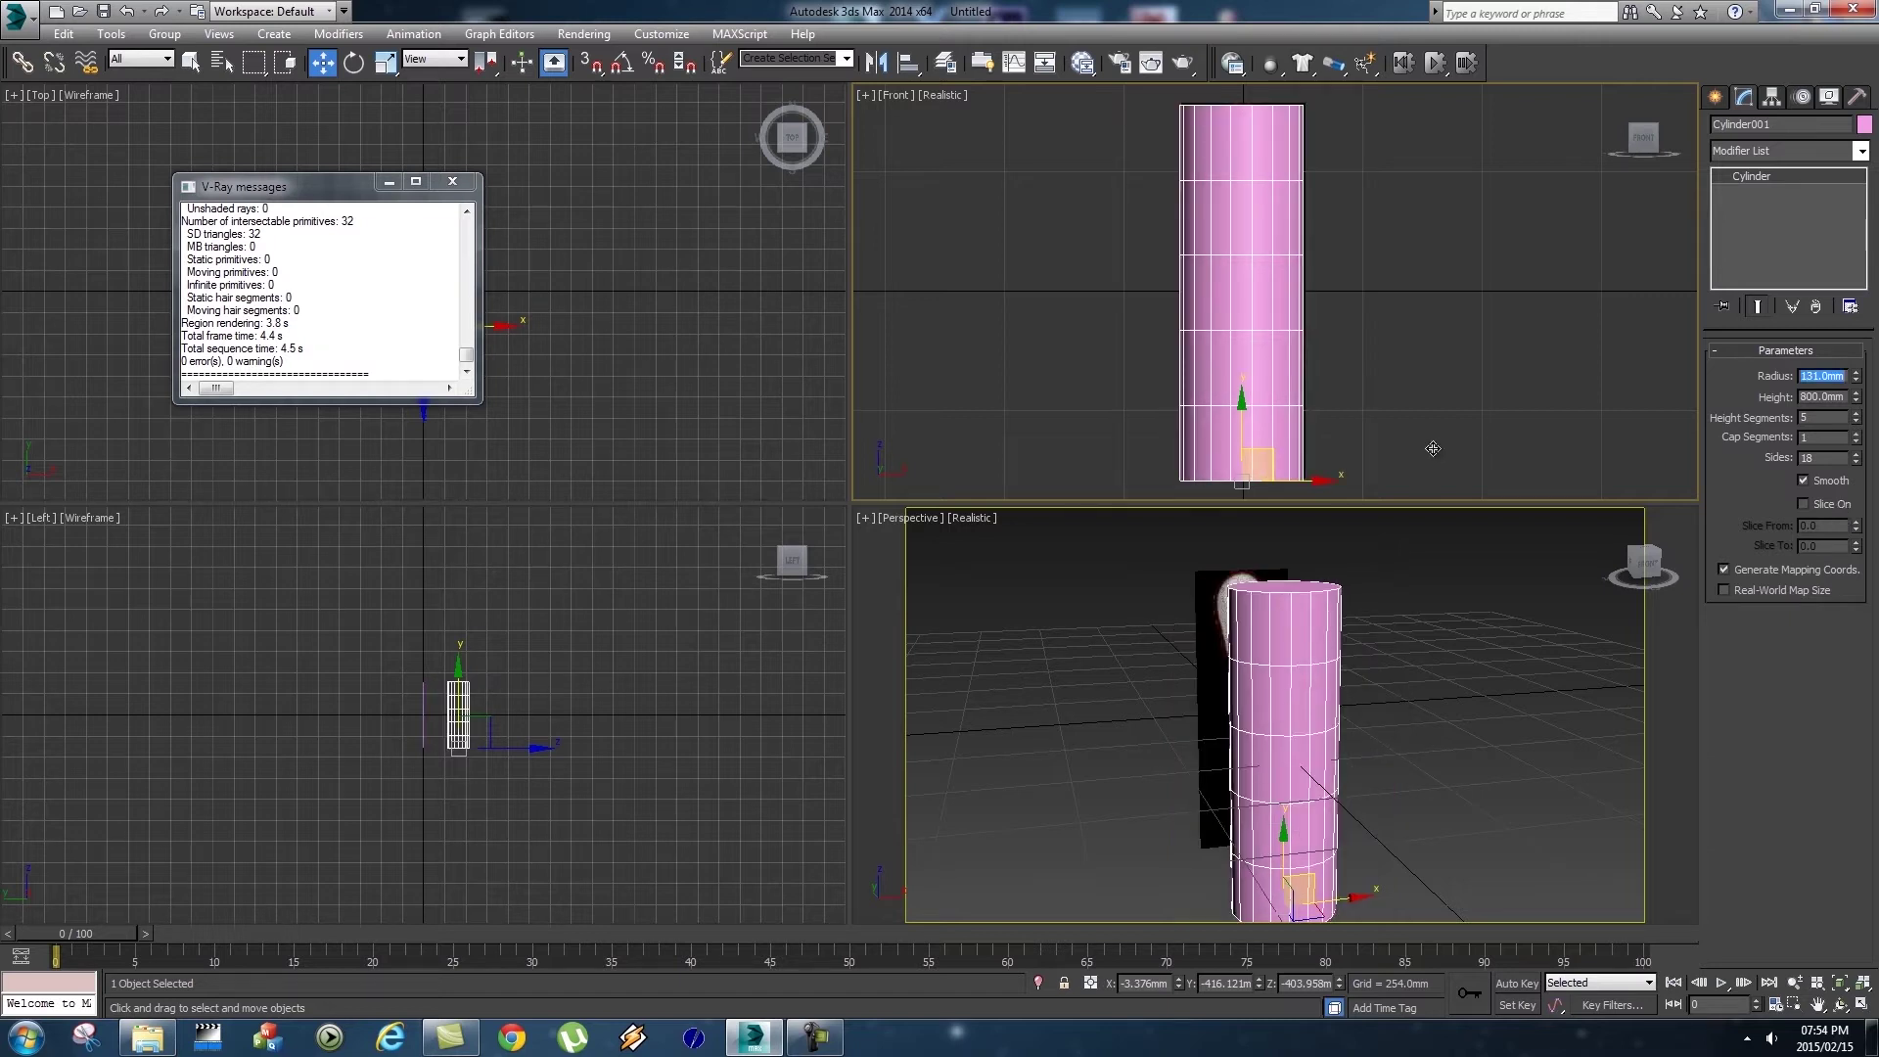
pyautogui.moveTo(1318, 482)
pyautogui.mouseDown()
pyautogui.moveTo(1347, 482)
pyautogui.moveTo(1326, 483)
pyautogui.mouseUp()
pyautogui.moveTo(1410, 430); pyautogui.dragTo(1486, 282, button='middle')
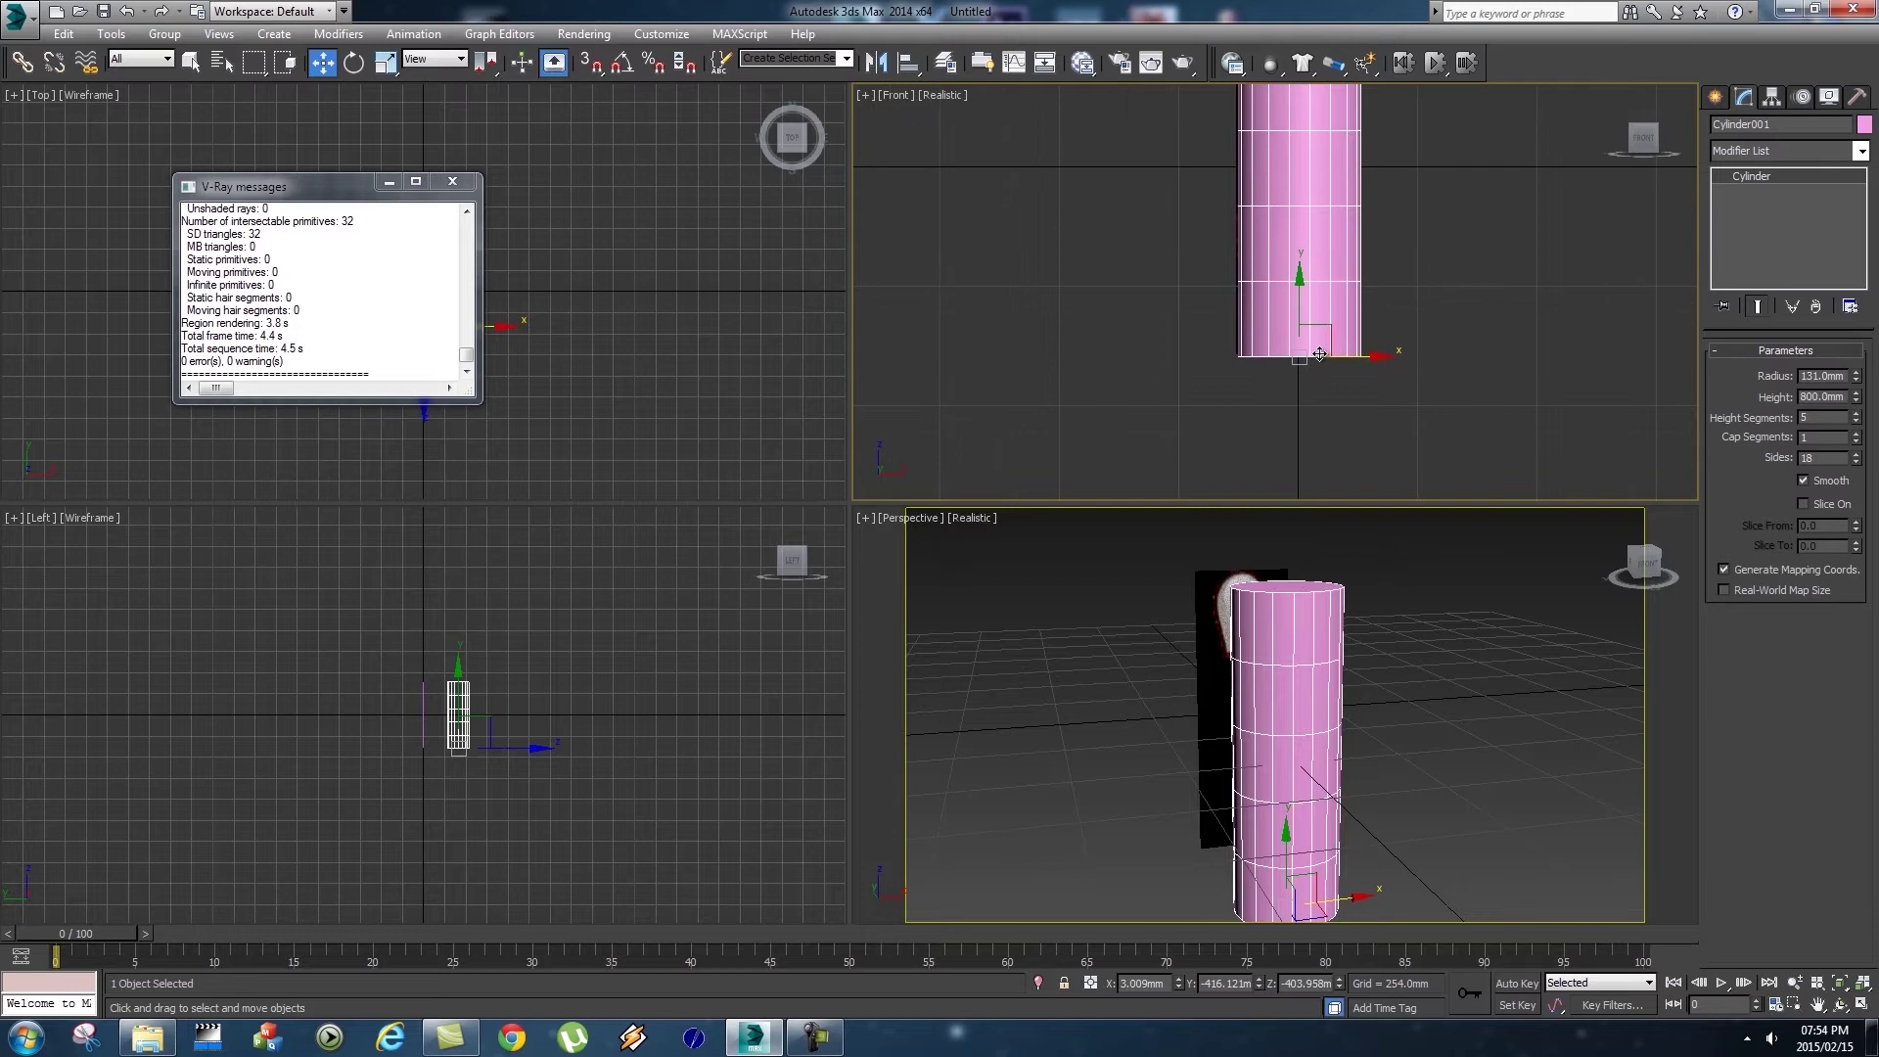
pyautogui.scroll(5, 1320, 354)
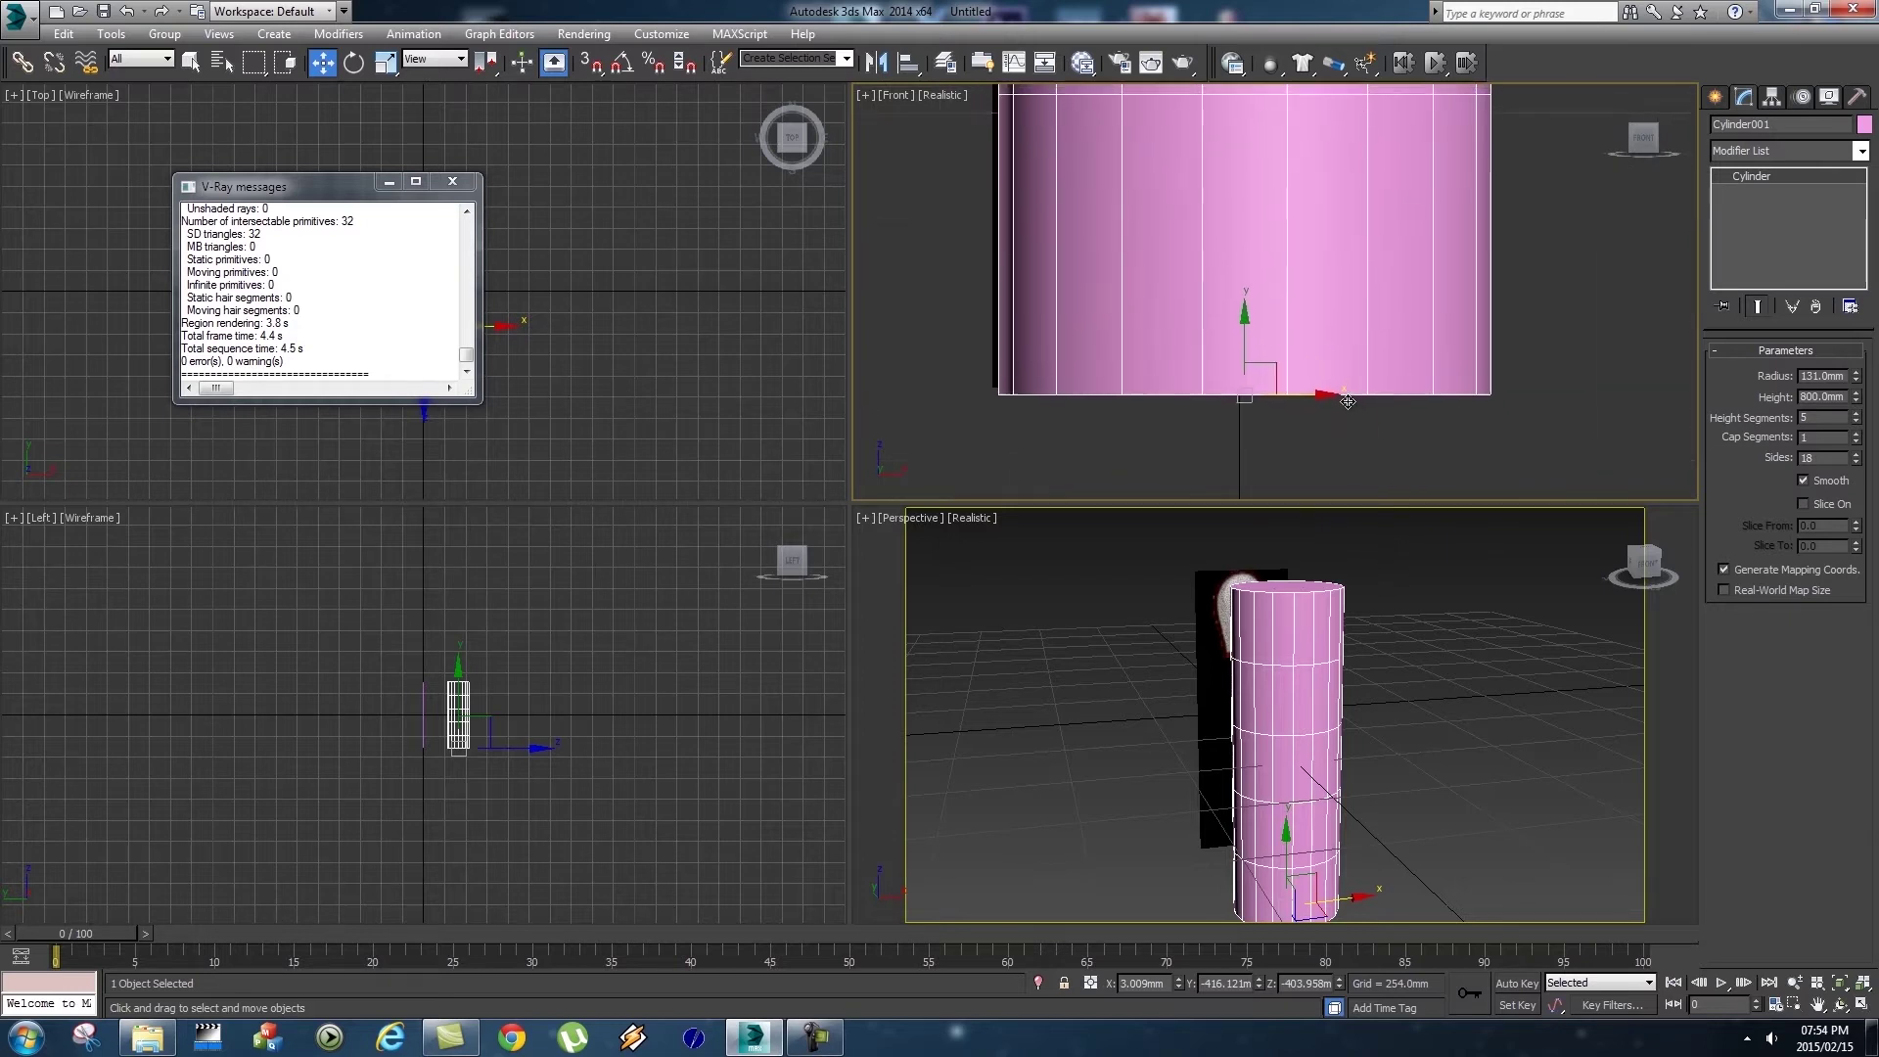
pyautogui.moveTo(1267, 369)
pyautogui.mouseDown()
pyautogui.moveTo(1242, 328)
pyautogui.moveTo(1267, 358)
pyautogui.mouseUp()
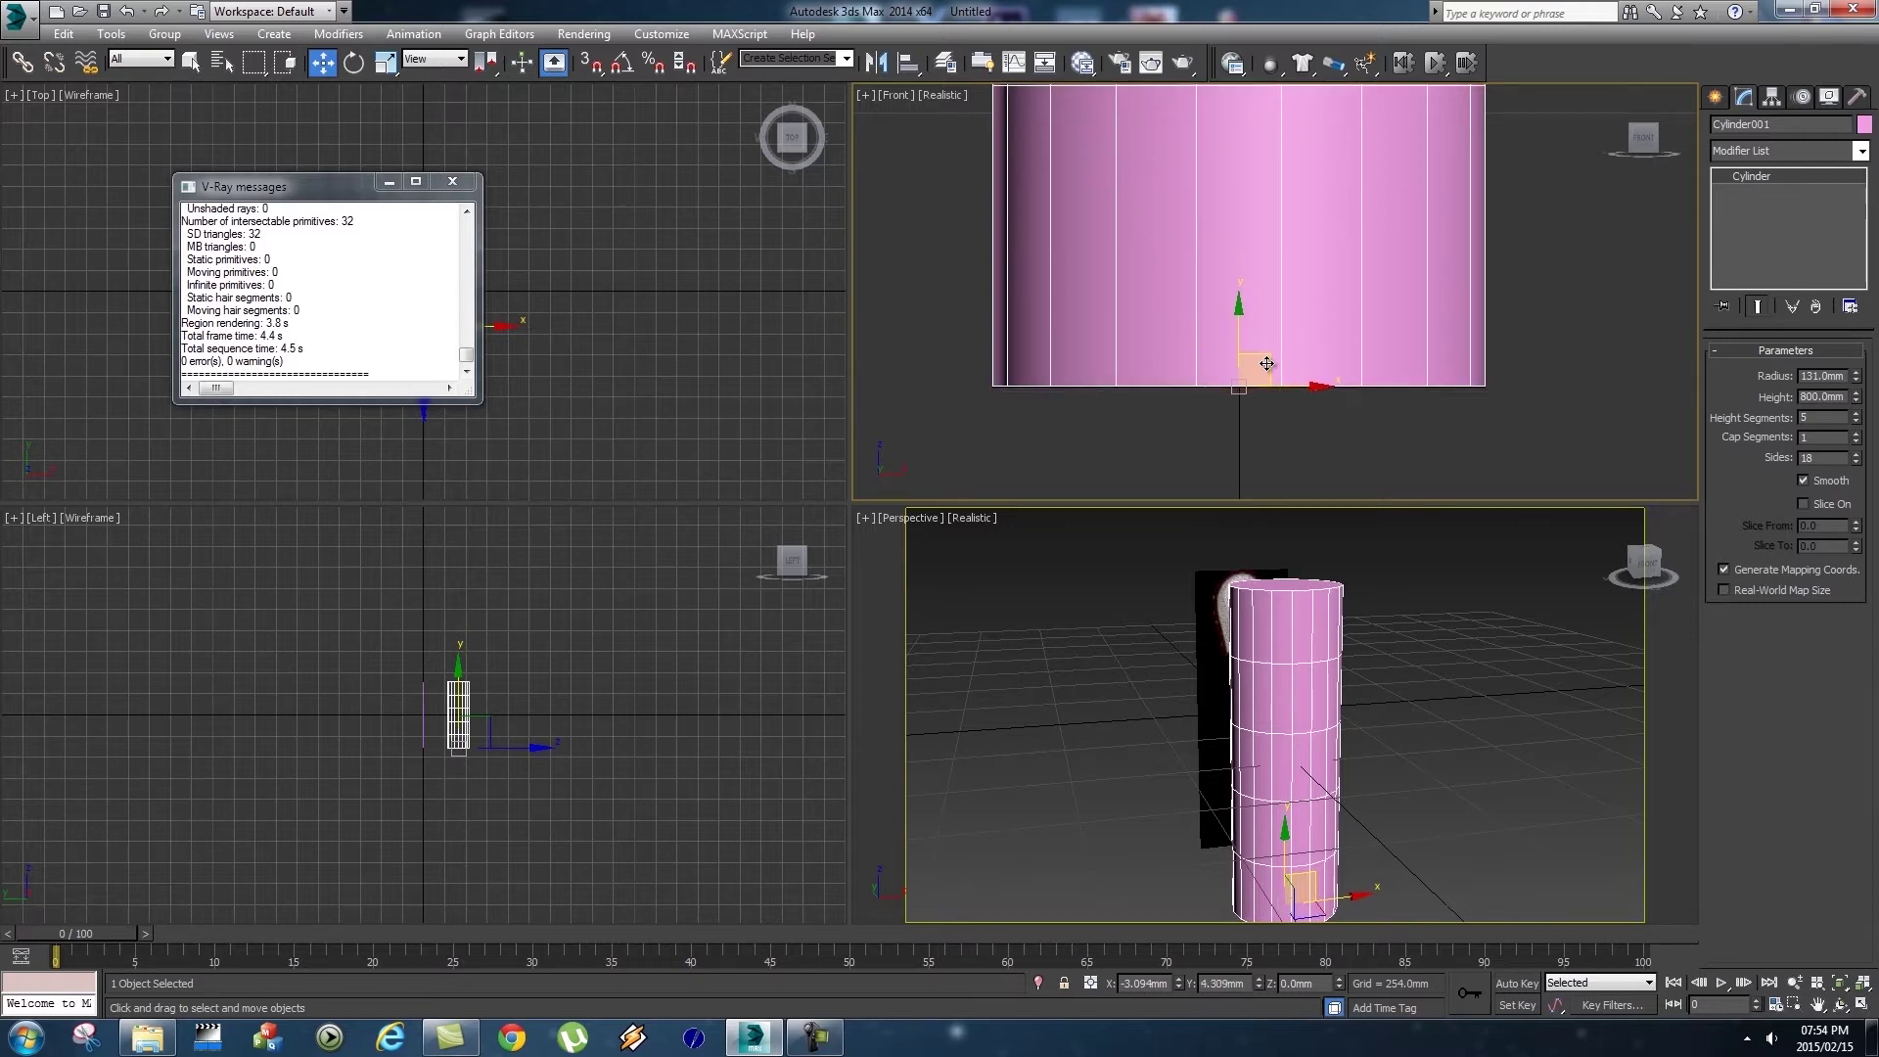
pyautogui.press('z')
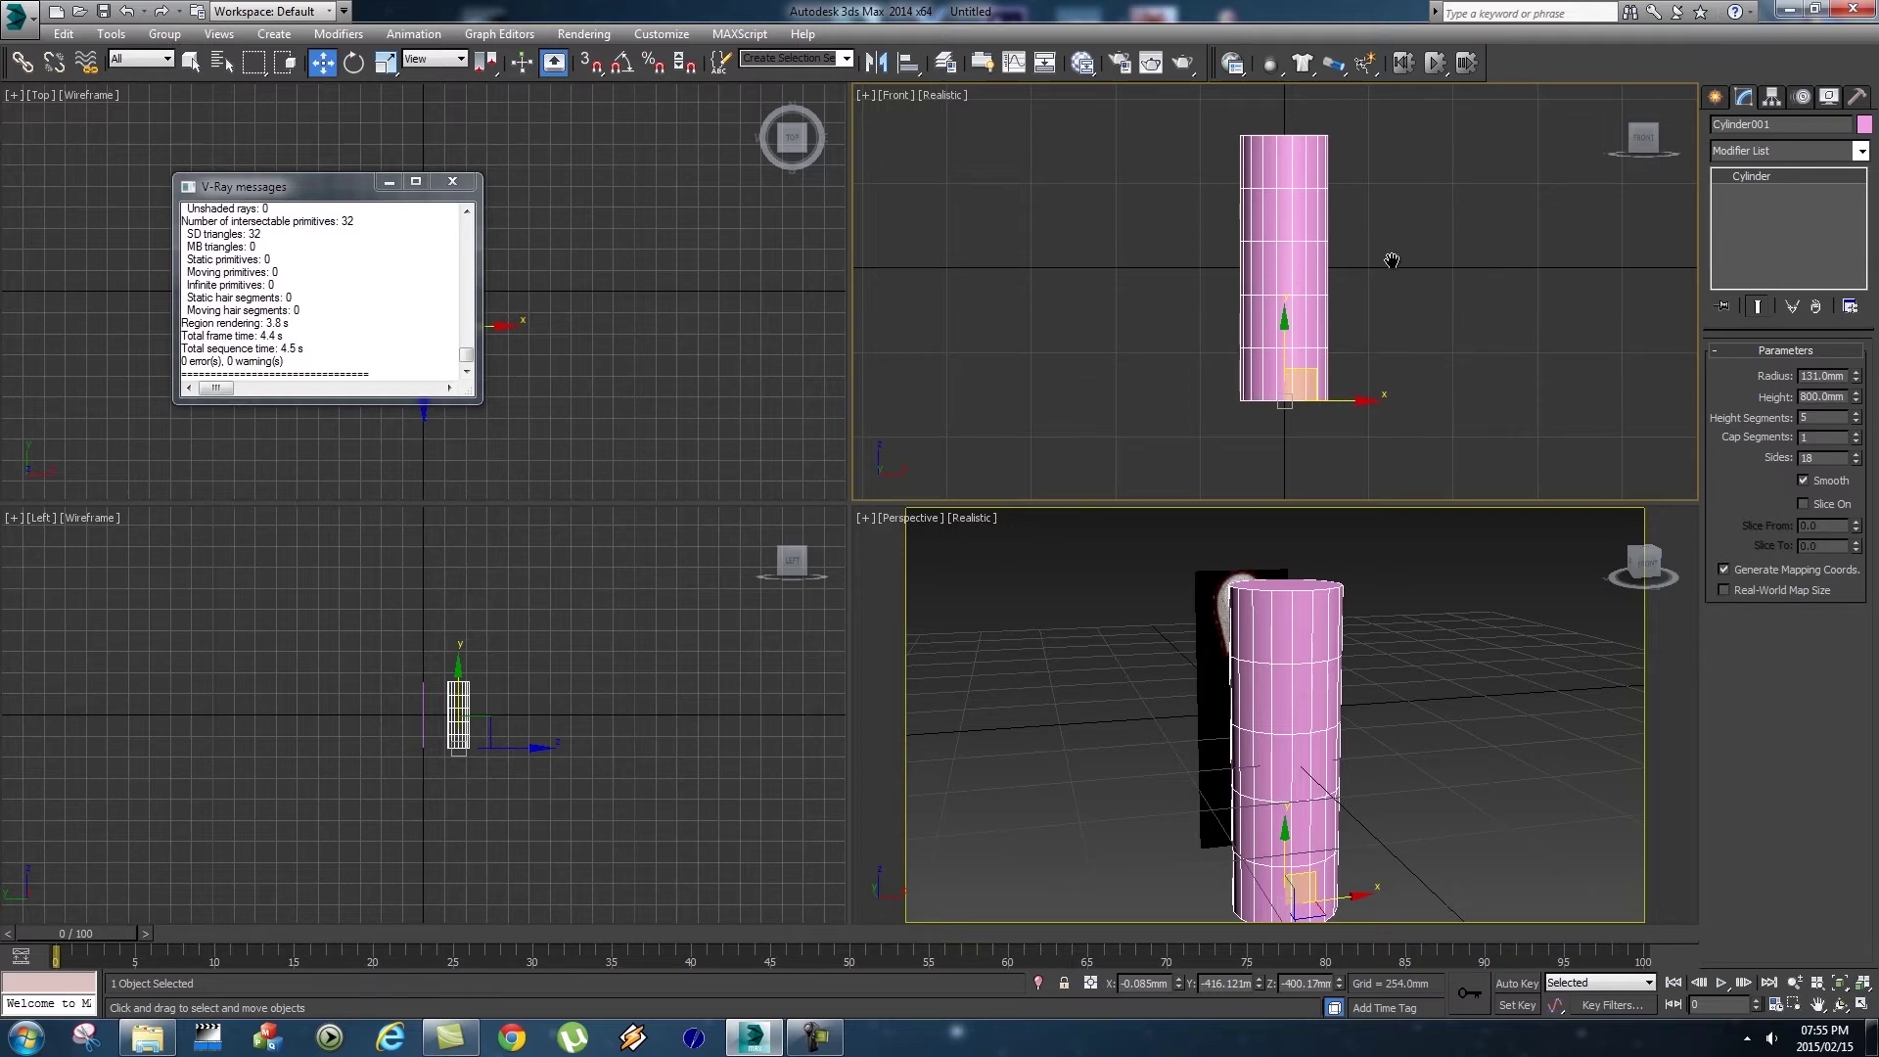
pyautogui.moveTo(1439, 314); pyautogui.dragTo(1413, 323, button='middle')
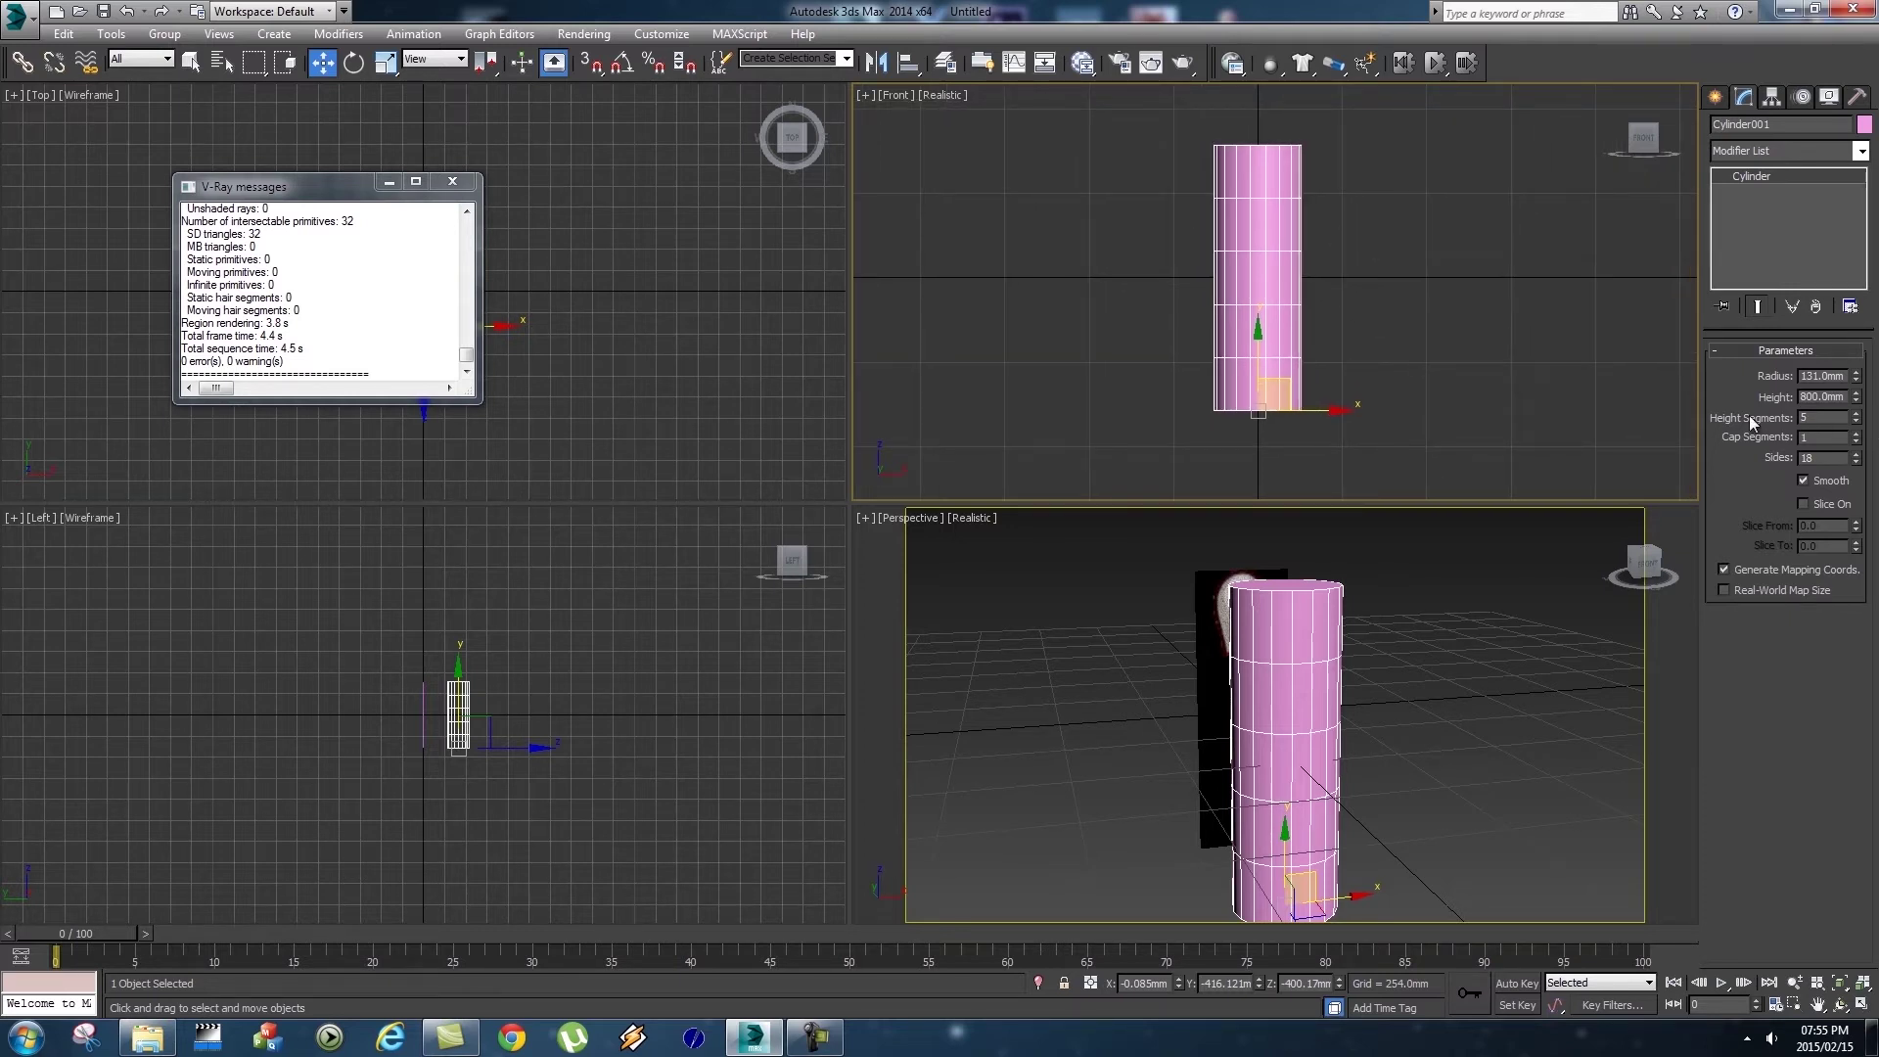
# Set the cylinder's height segments to 16.
pyautogui.moveTo(1858, 415); pyautogui.dragTo(1858, 418)
pyautogui.scroll(1, 1439, 360)
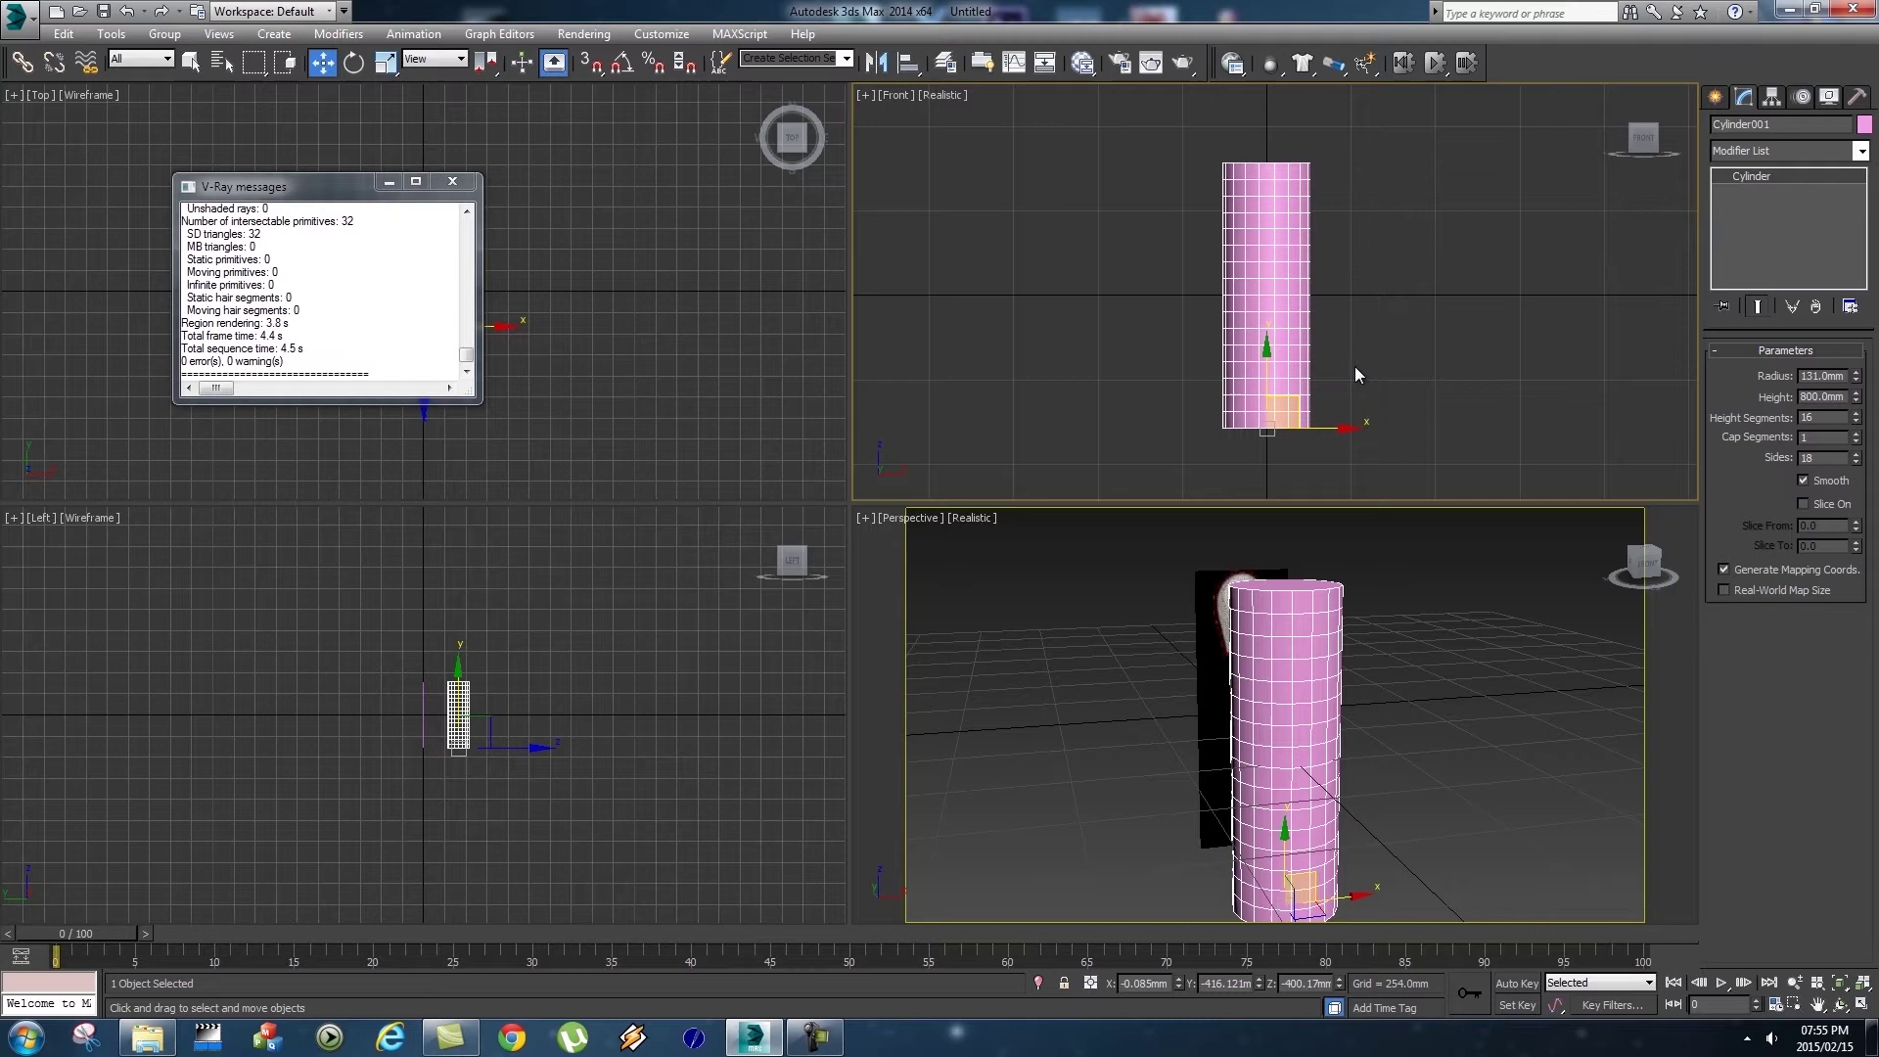
pyautogui.scroll(2, 1359, 364)
pyautogui.moveTo(1376, 365); pyautogui.dragTo(1396, 396, button='middle')
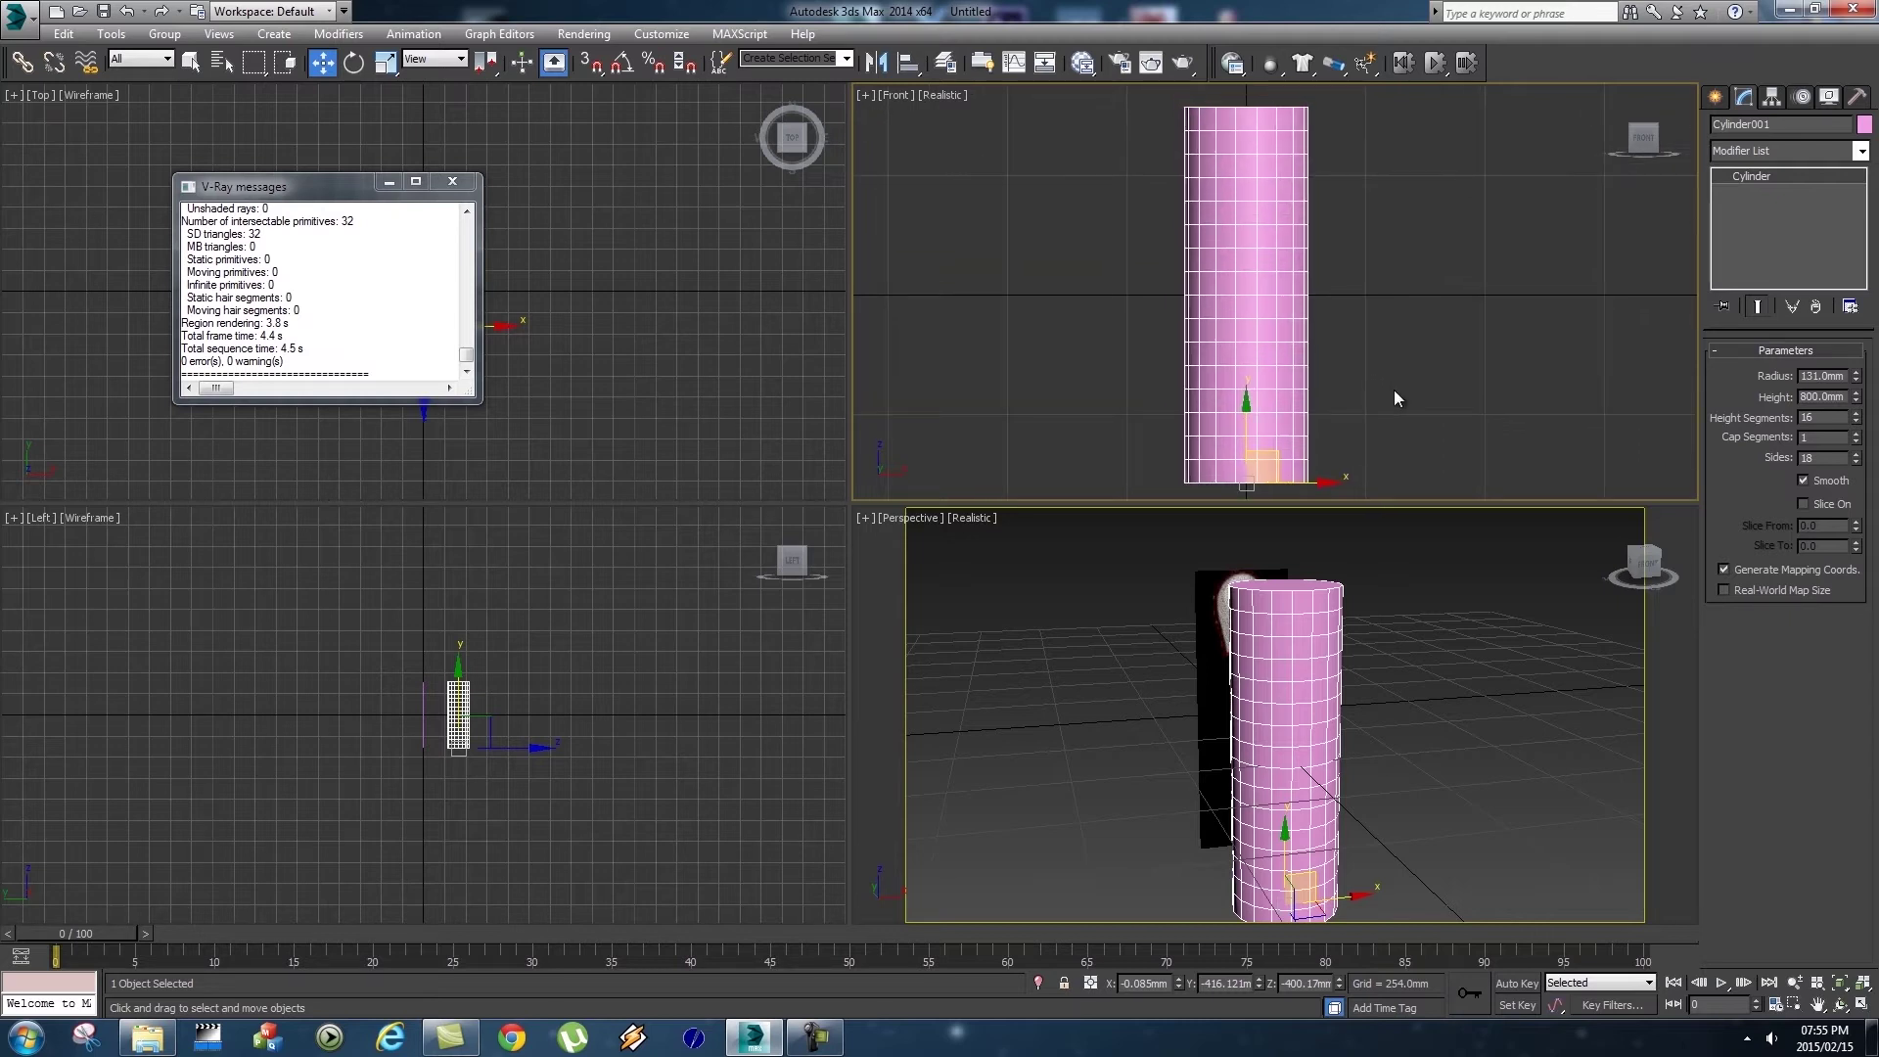
pyautogui.moveTo(1399, 328); pyautogui.dragTo(1418, 330, button='middle')
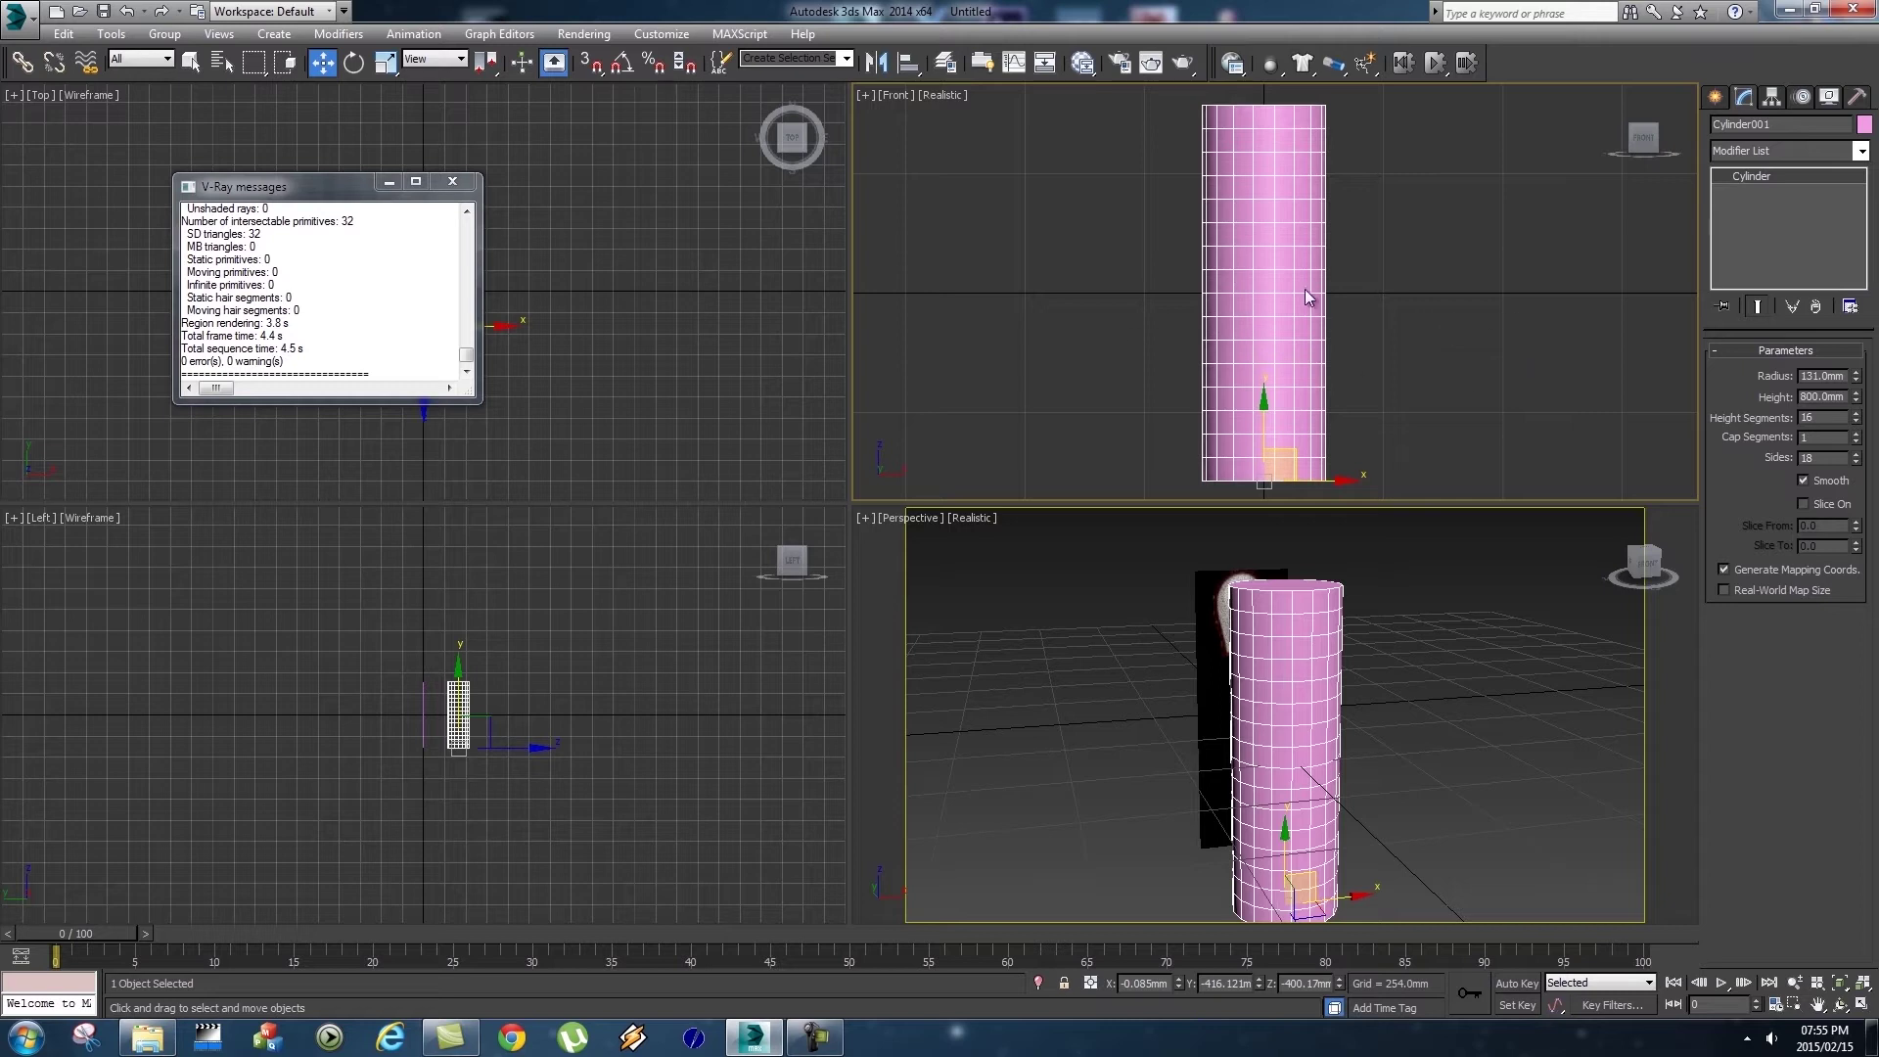
# Enable See-Through display in the cylinder's object properties so the bowling pin image shows behind it.
pyautogui.click(1432, 347)
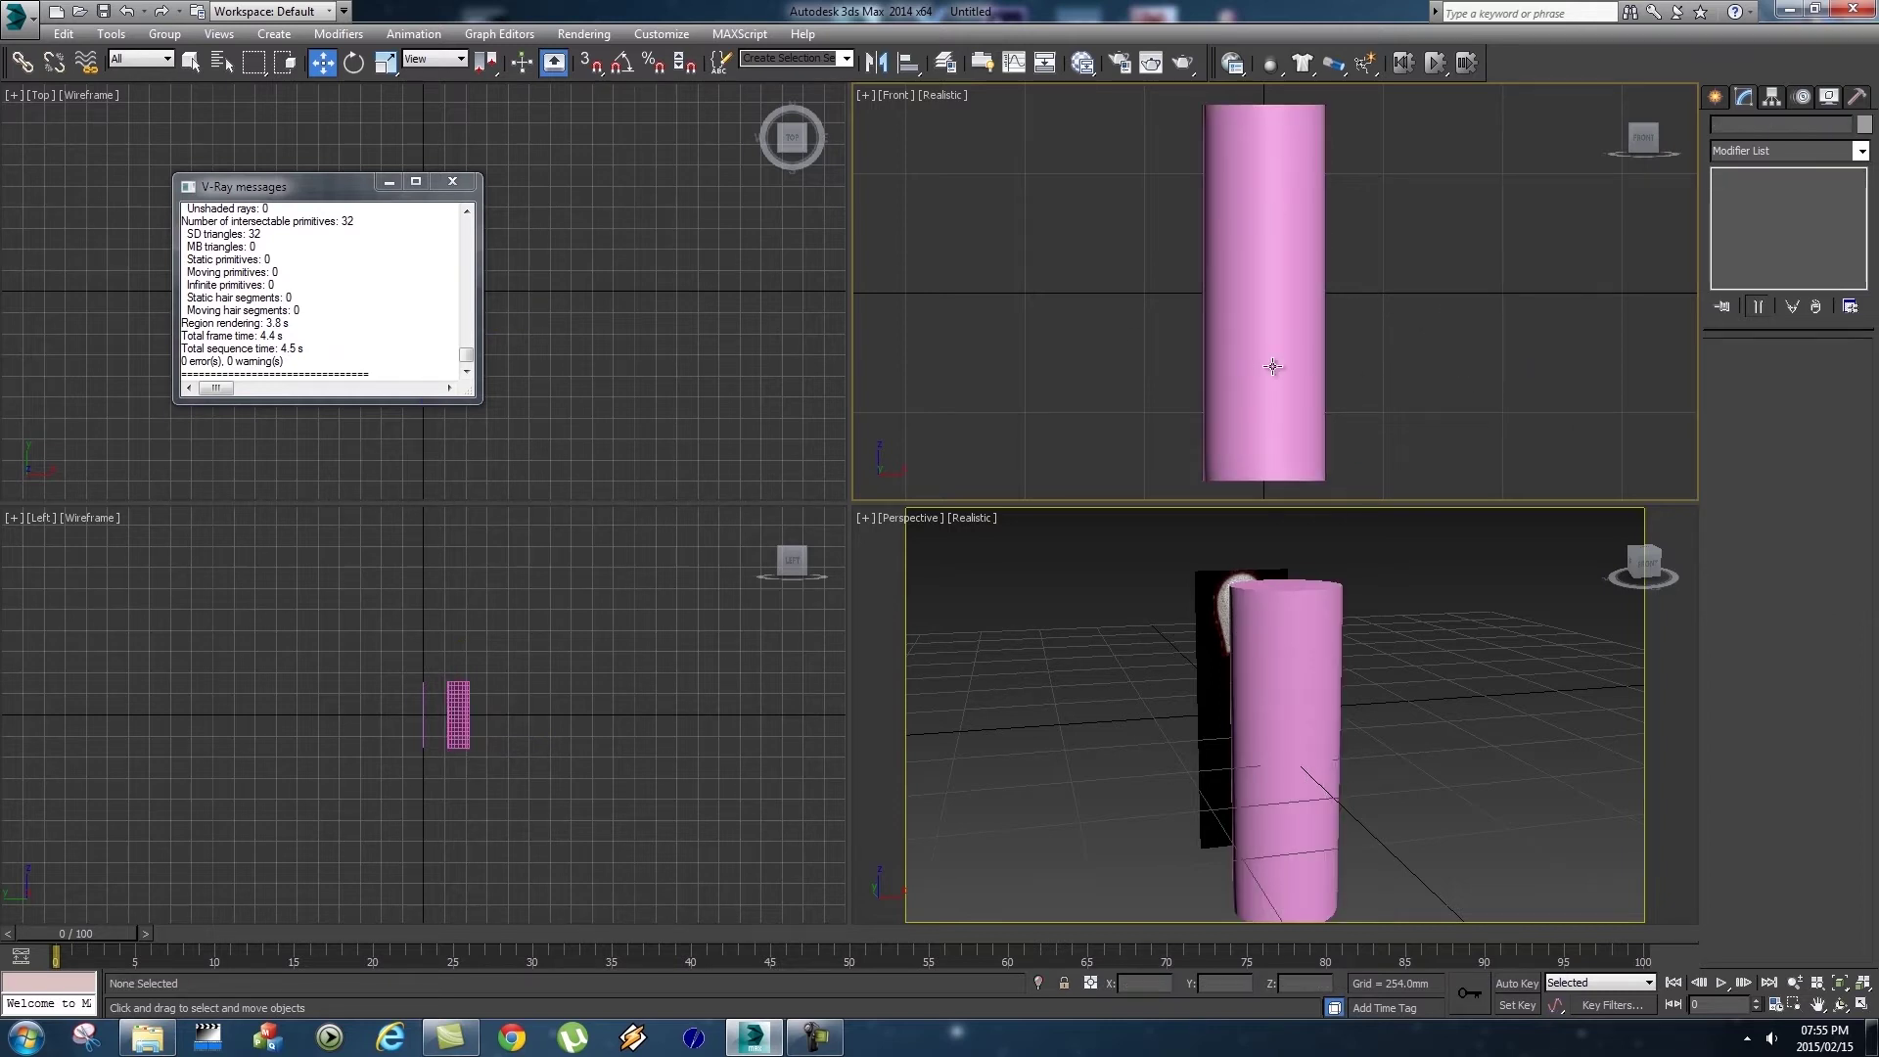
pyautogui.click(1267, 306)
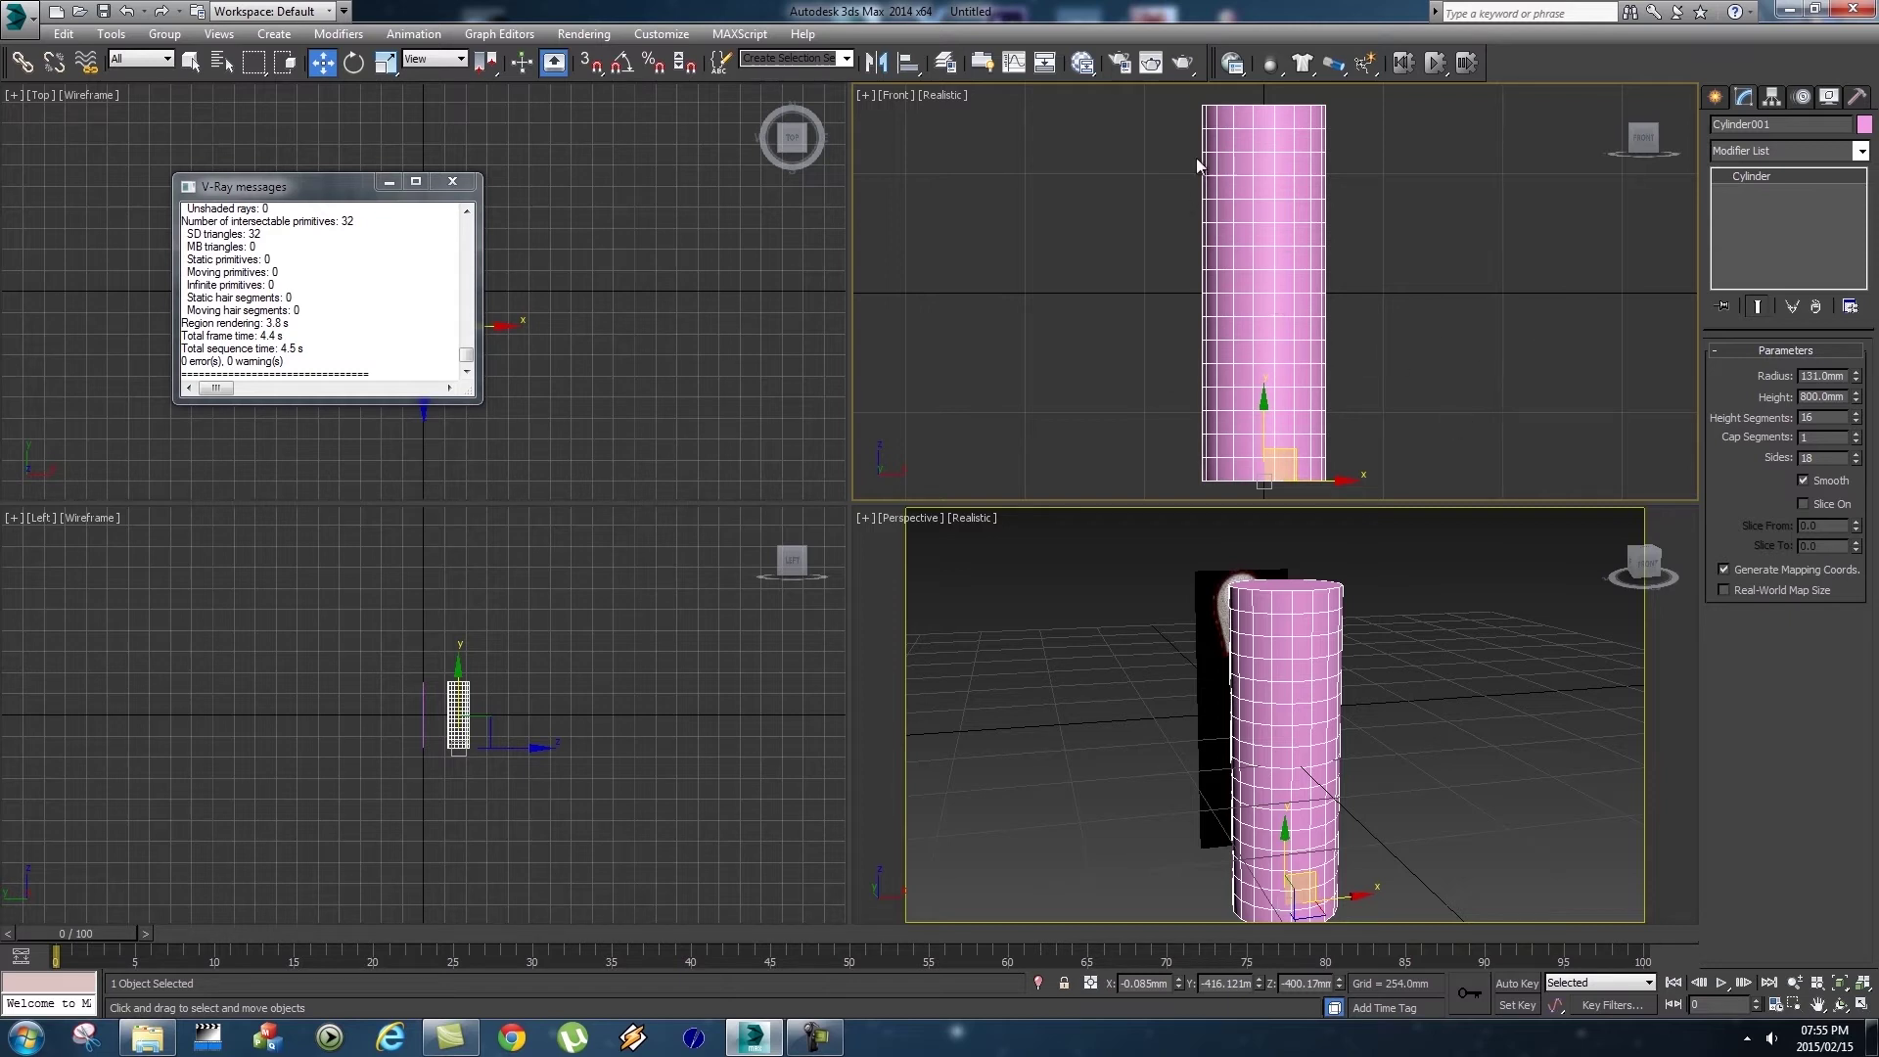
pyautogui.rightClick(1261, 307)
pyautogui.moveTo(1302, 481)
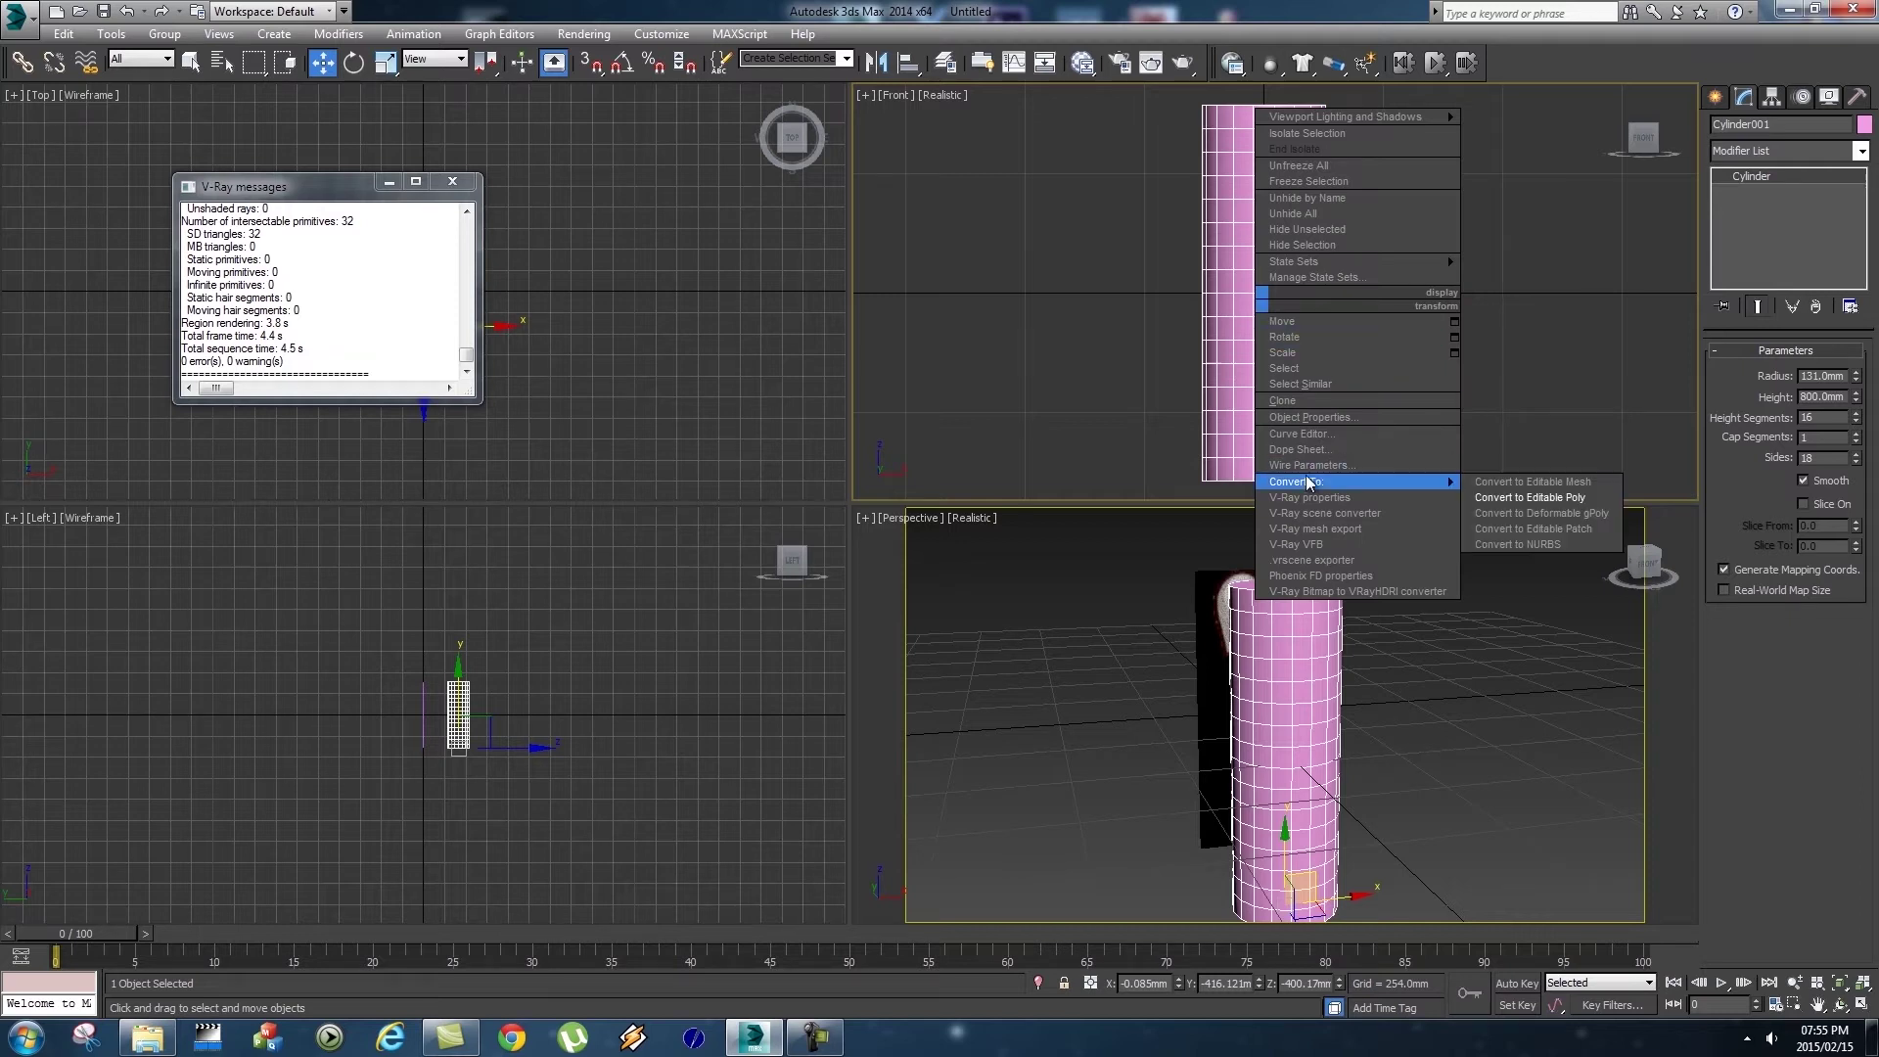
pyautogui.click(1356, 417)
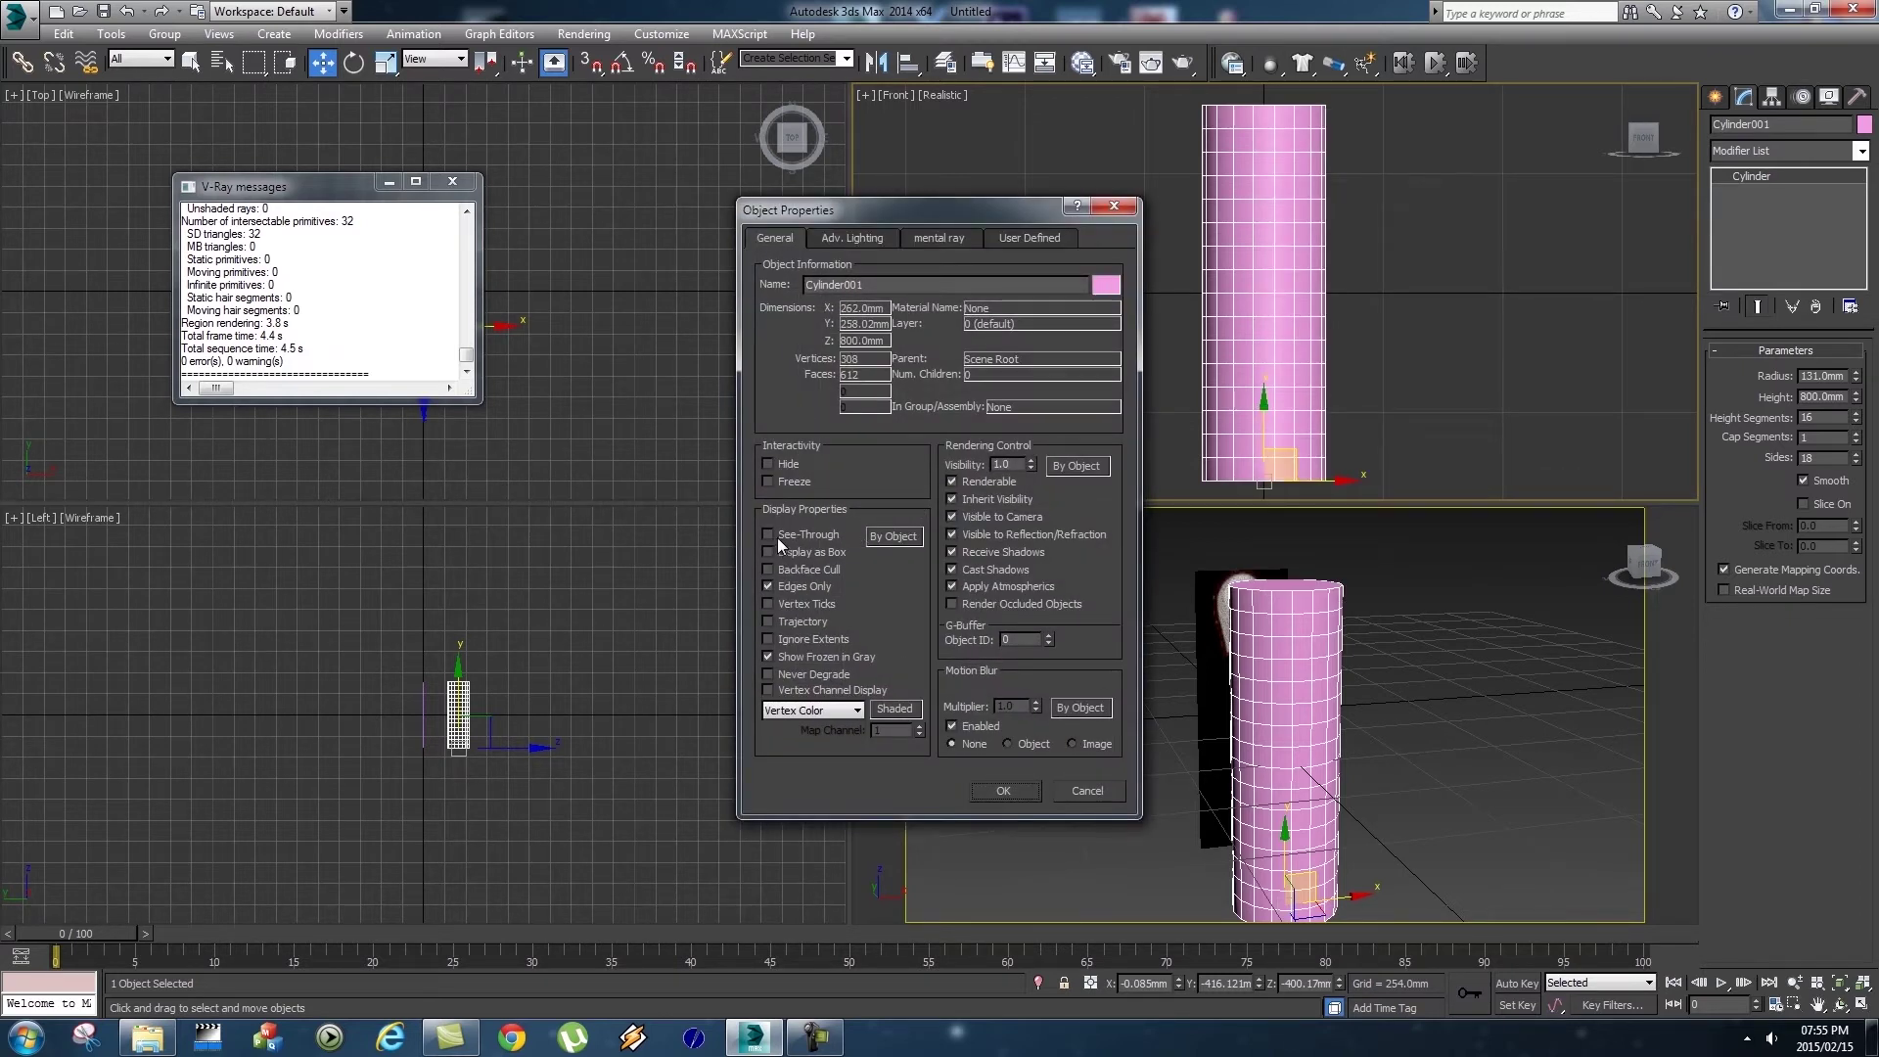
pyautogui.click(995, 789)
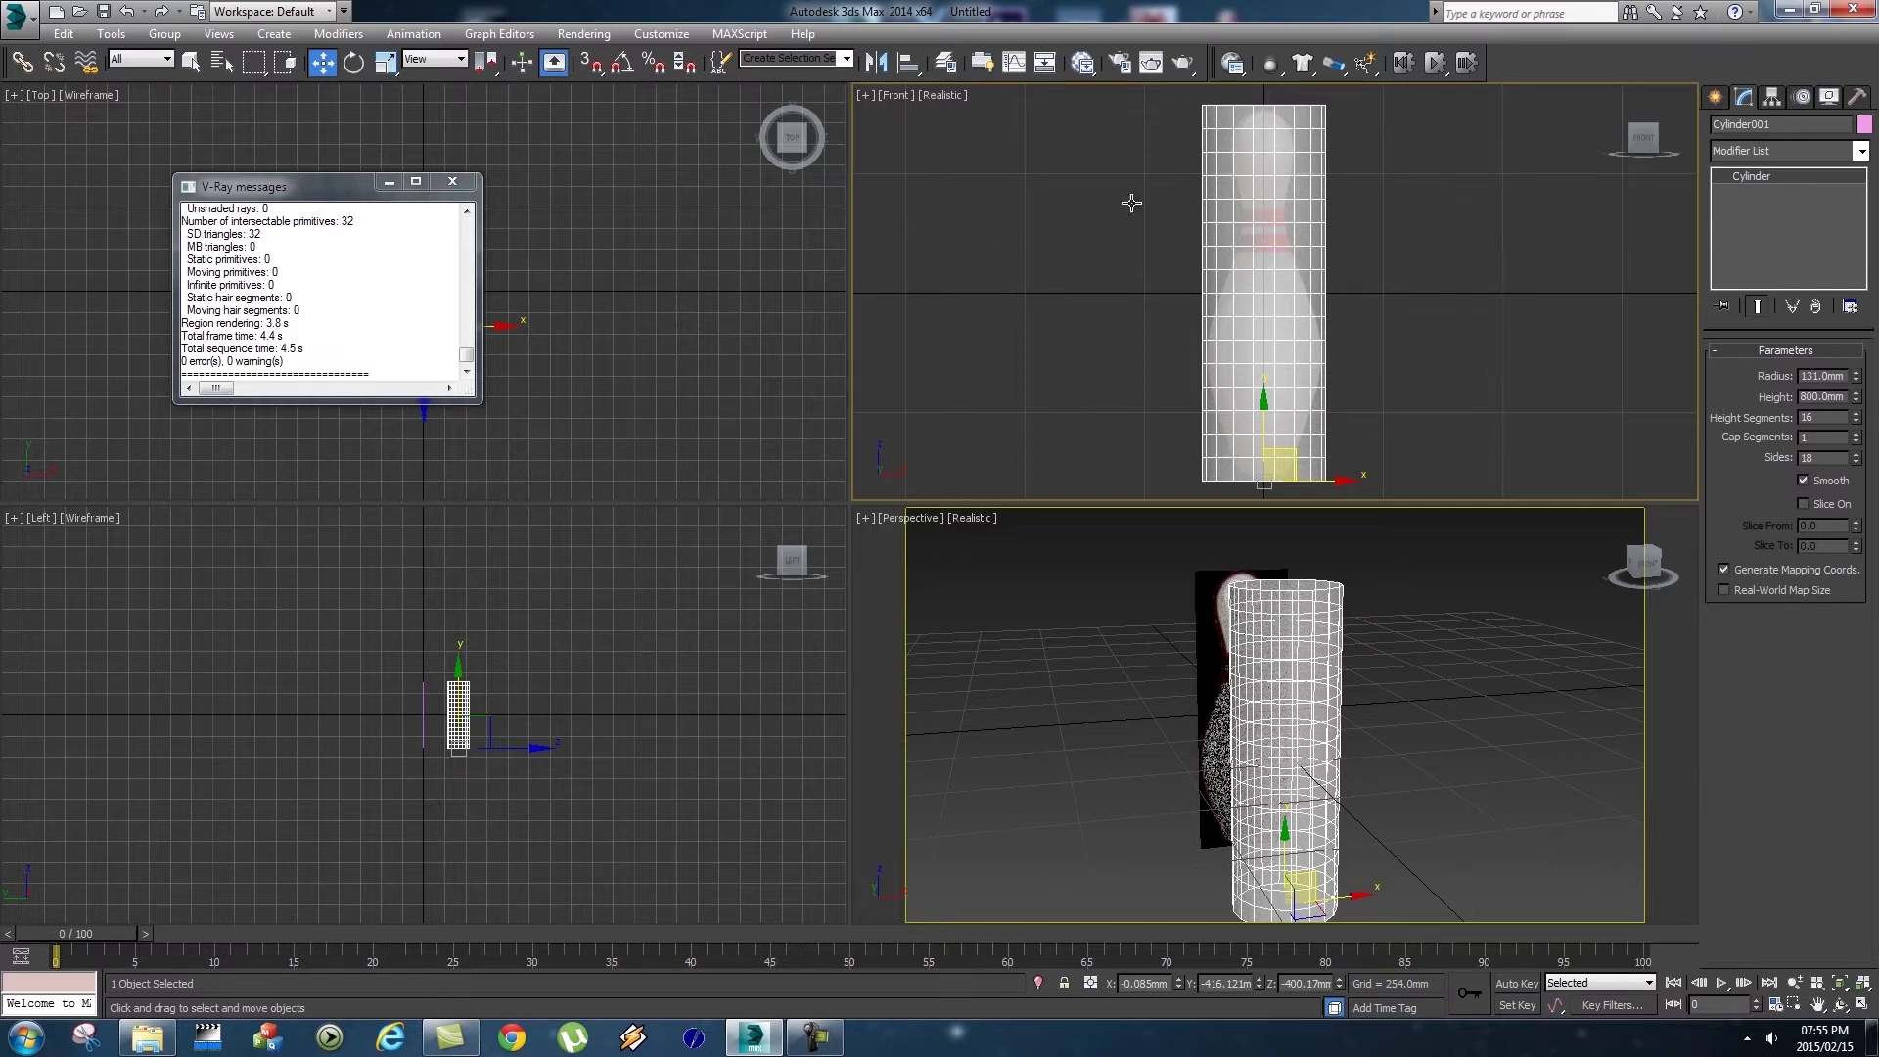
# Maximize the Front viewport and convert the cylinder to an Editable Poly.
pyautogui.click(864, 96)
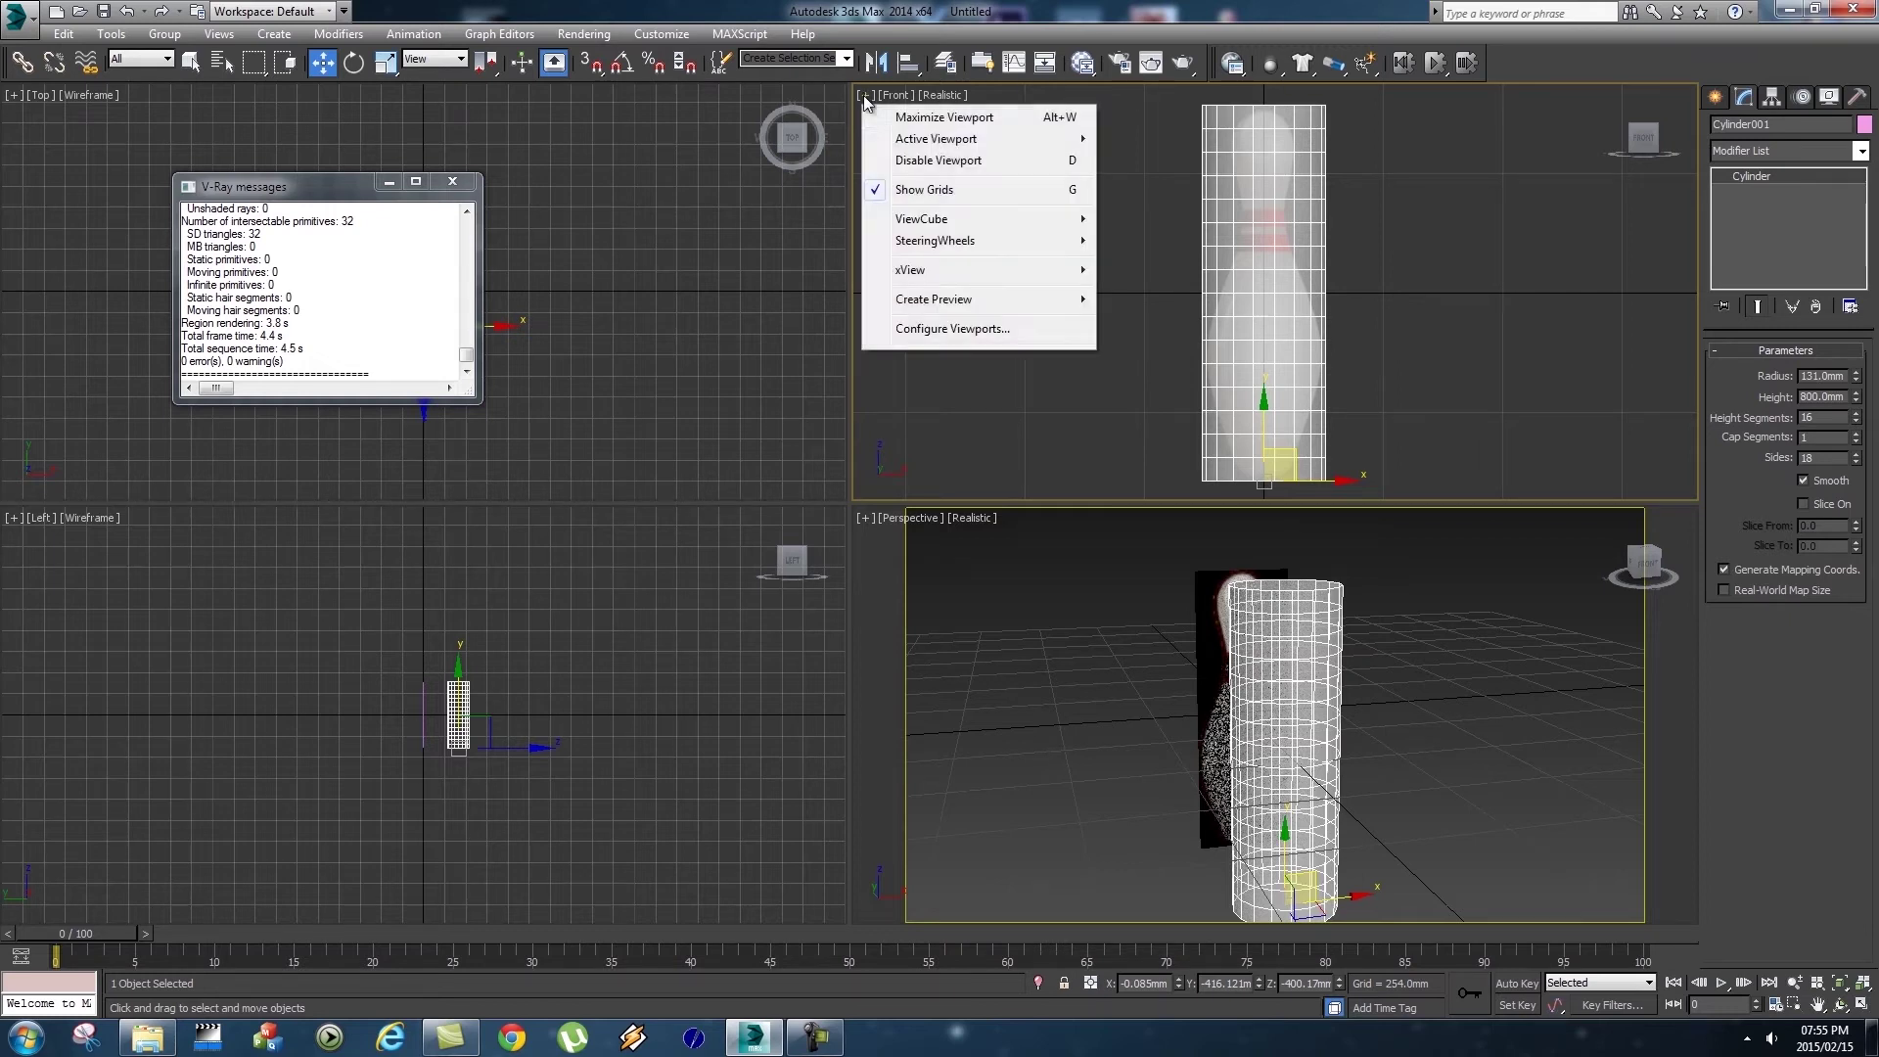
pyautogui.click(945, 117)
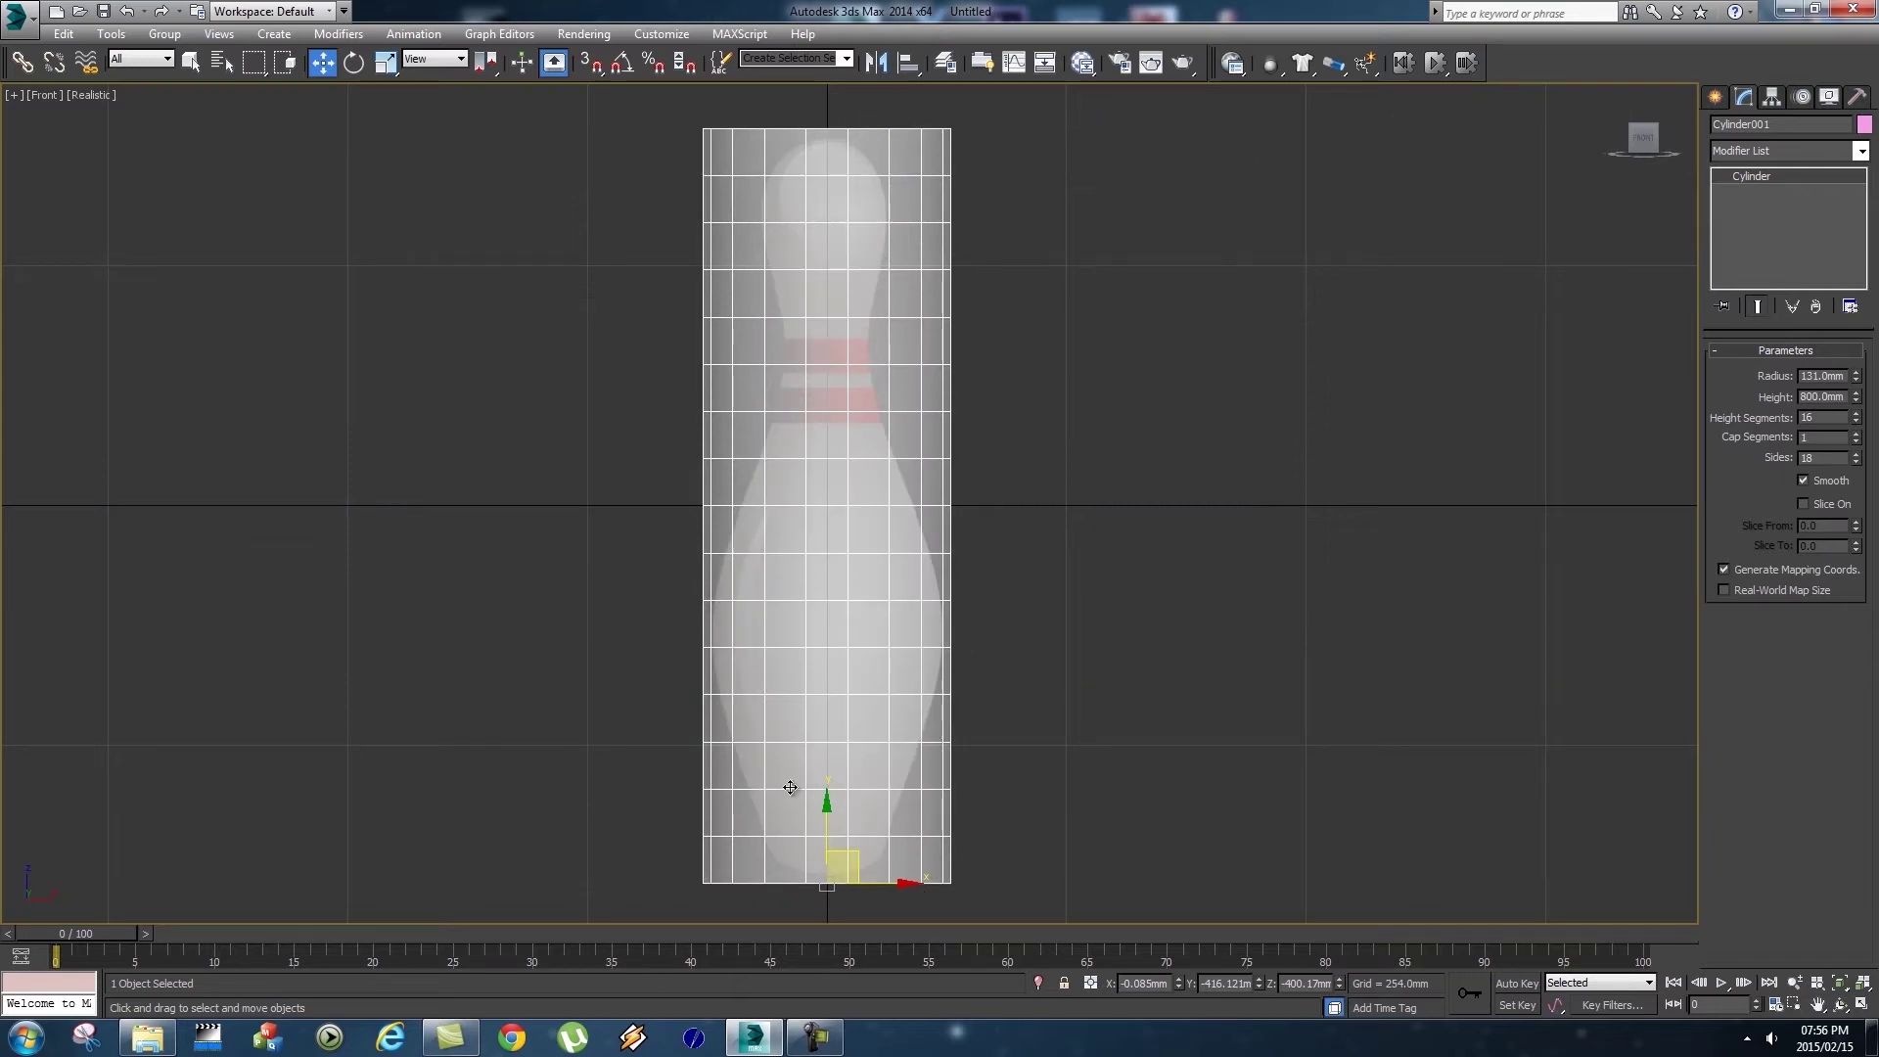
pyautogui.rightClick(908, 346)
pyautogui.moveTo(961, 525)
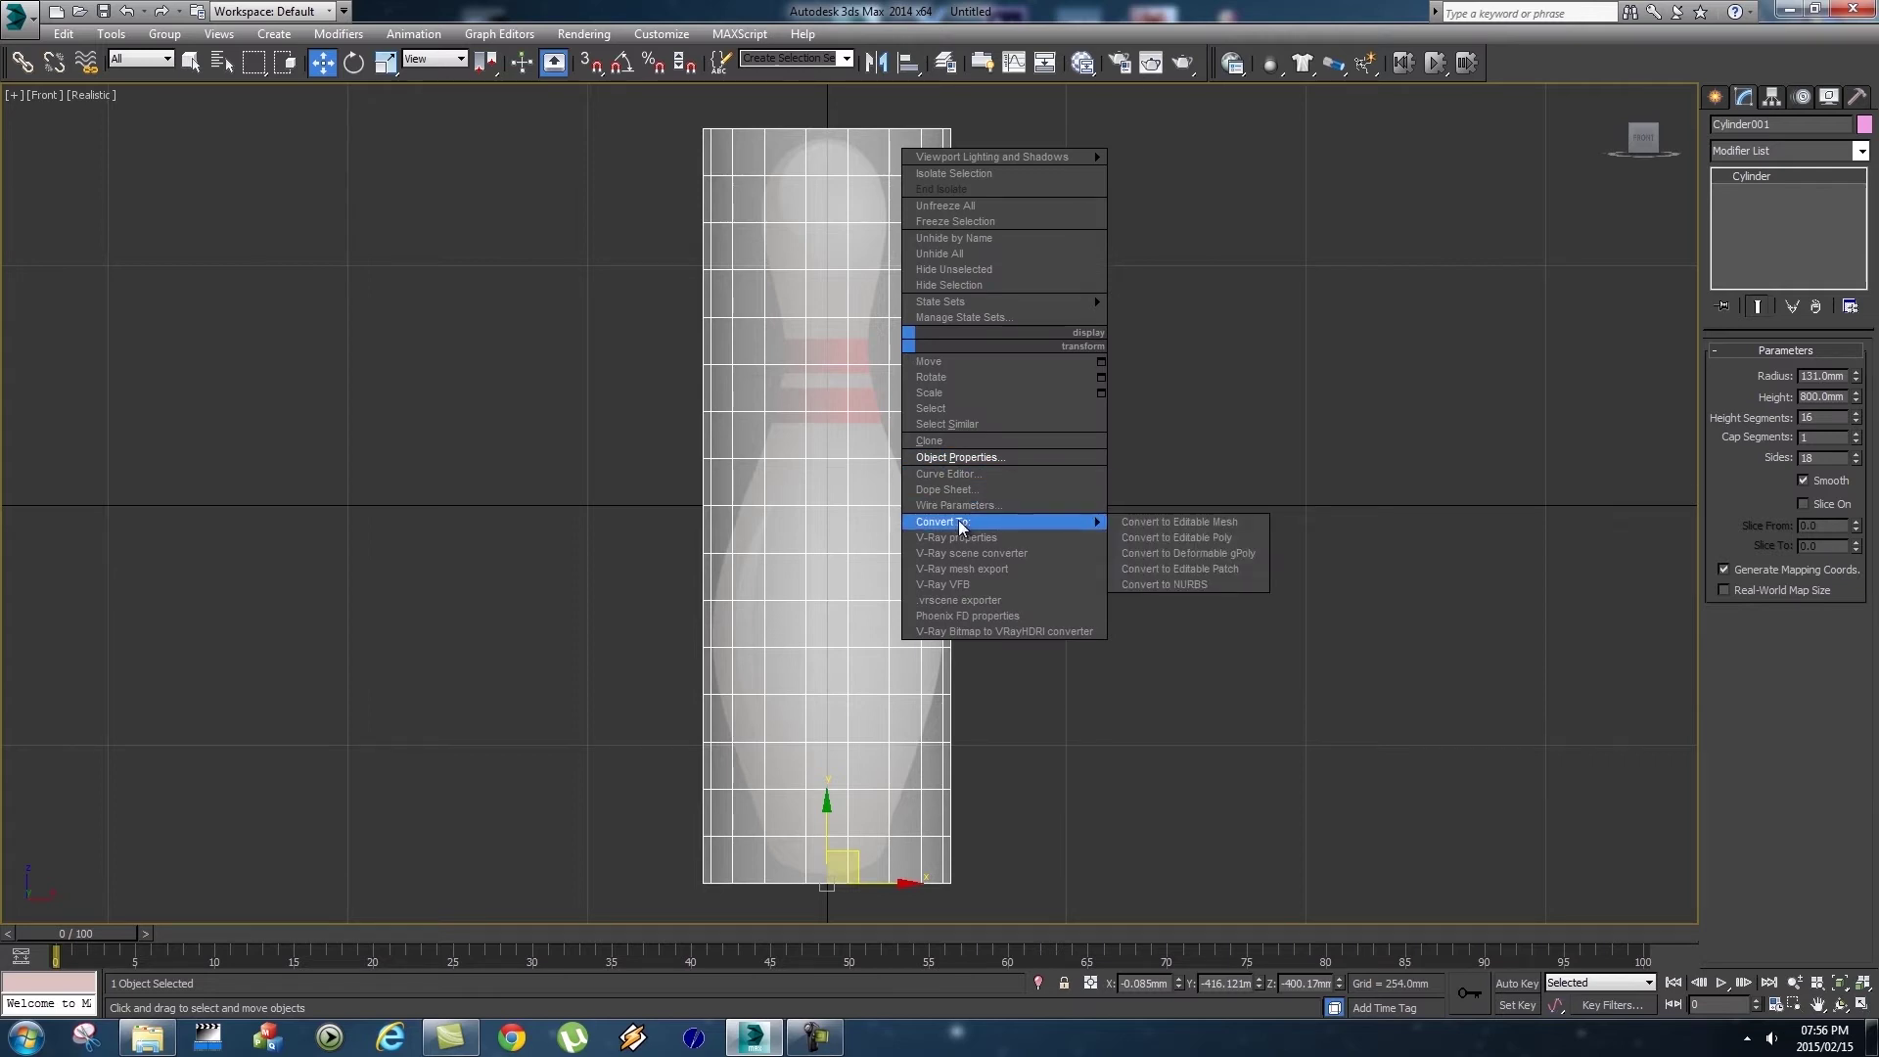
pyautogui.click(1235, 539)
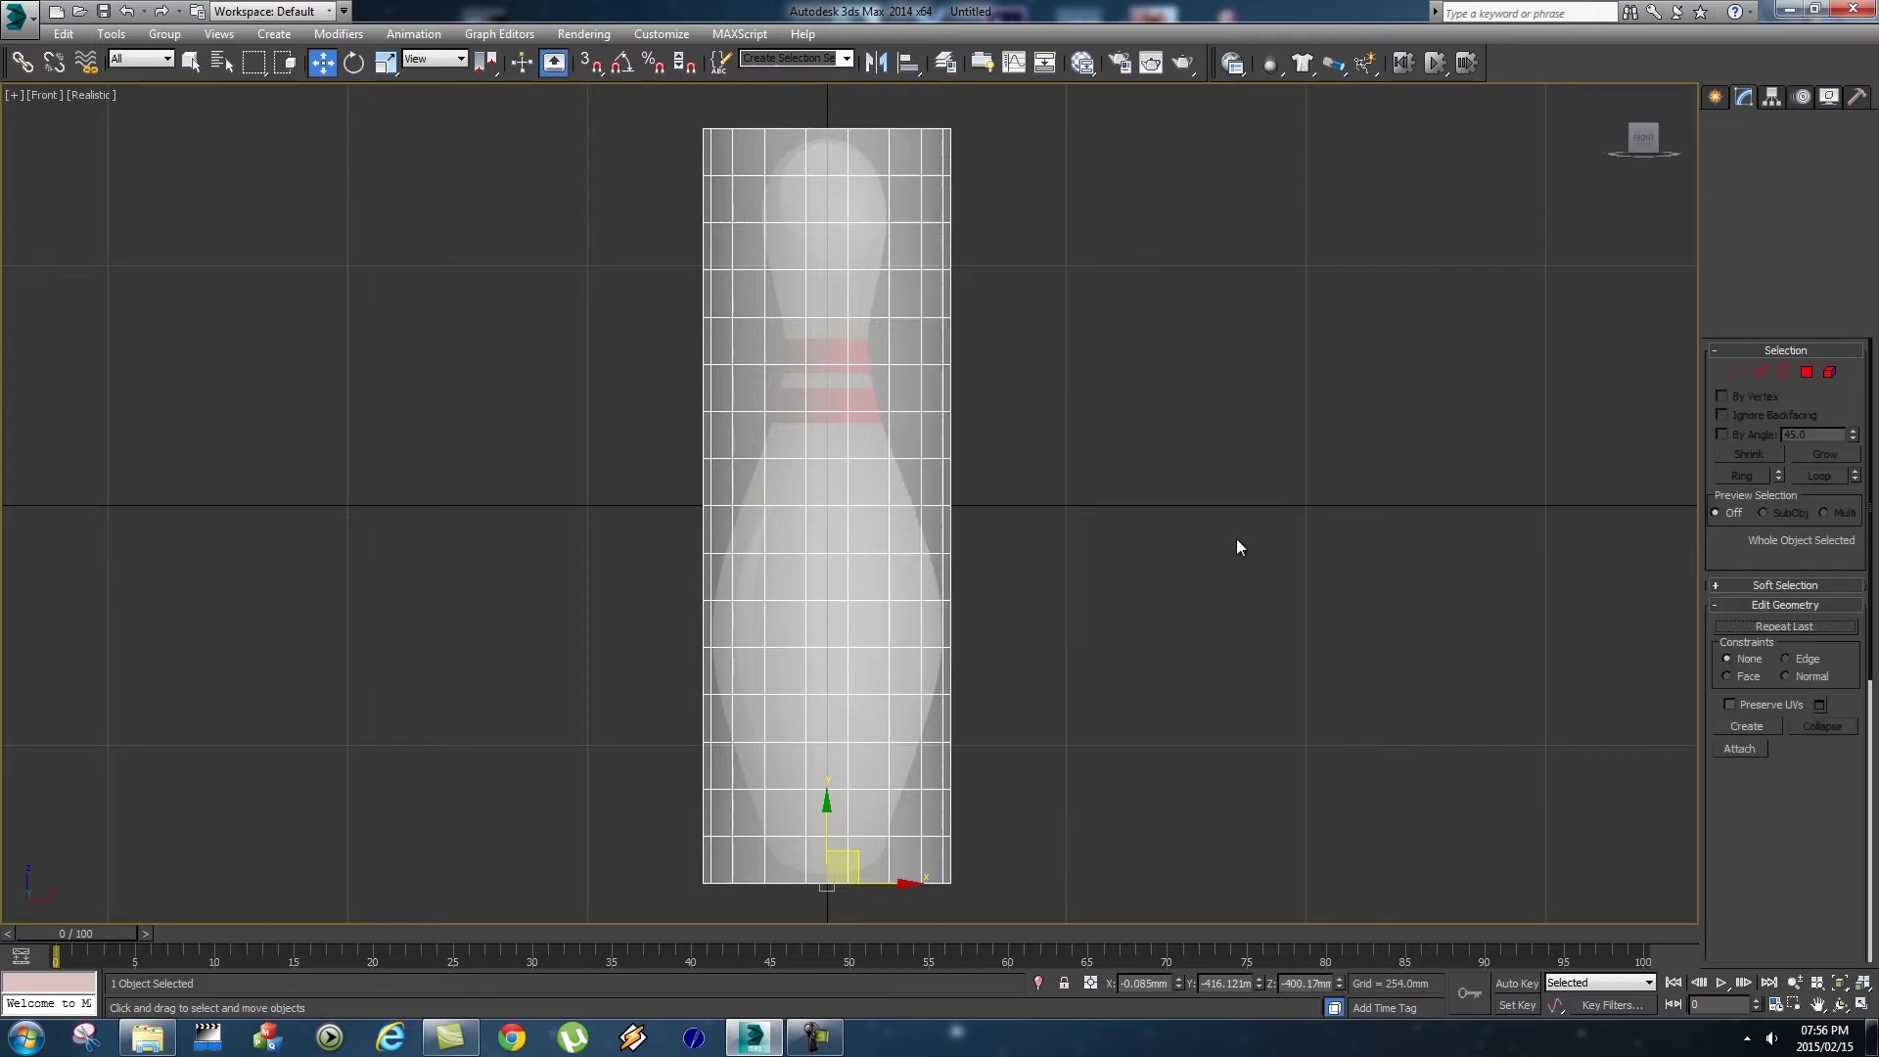
# Select the cylinder's top row of vertices and scale it uniformly inward.
pyautogui.click(1735, 373)
pyautogui.moveTo(1166, 453); pyautogui.dragTo(1267, 455, button='middle')
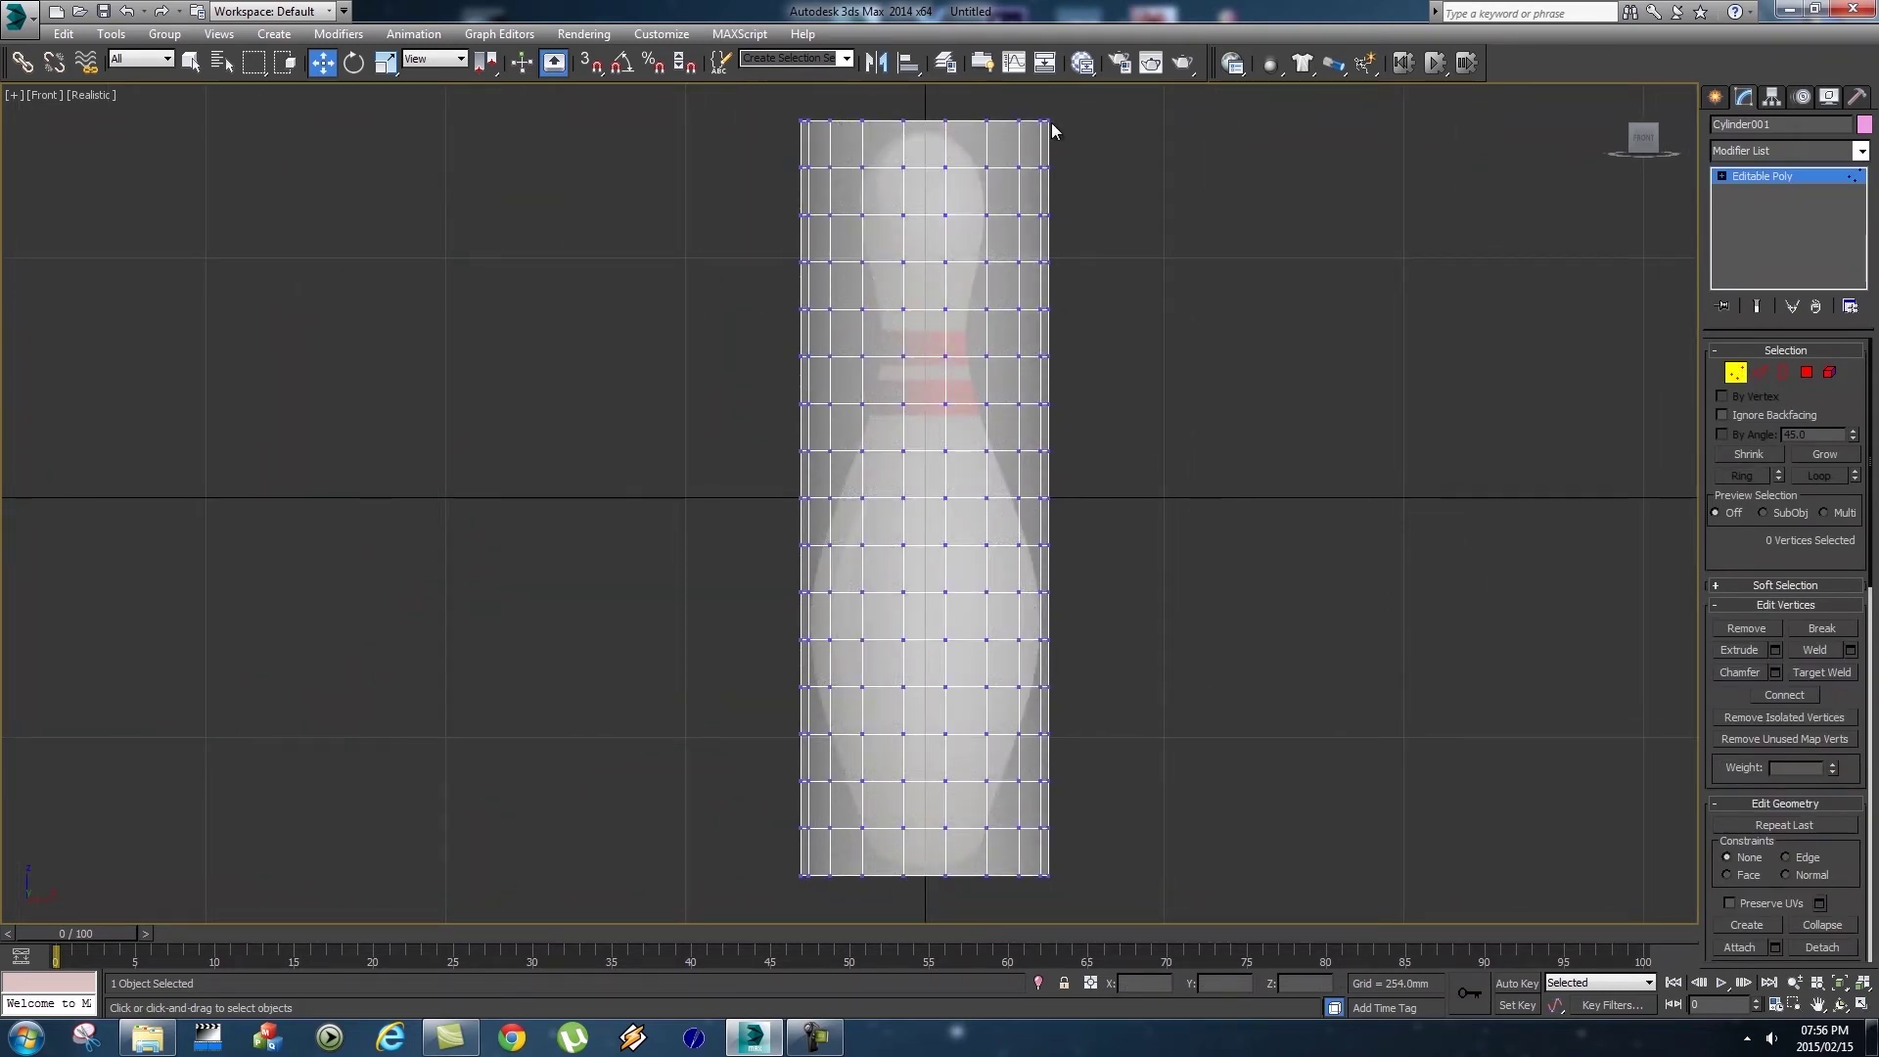
pyautogui.press('q')
pyautogui.moveTo(757, 96); pyautogui.dragTo(1018, 122)
pyautogui.moveTo(1124, 151); pyautogui.dragTo(1114, 152)
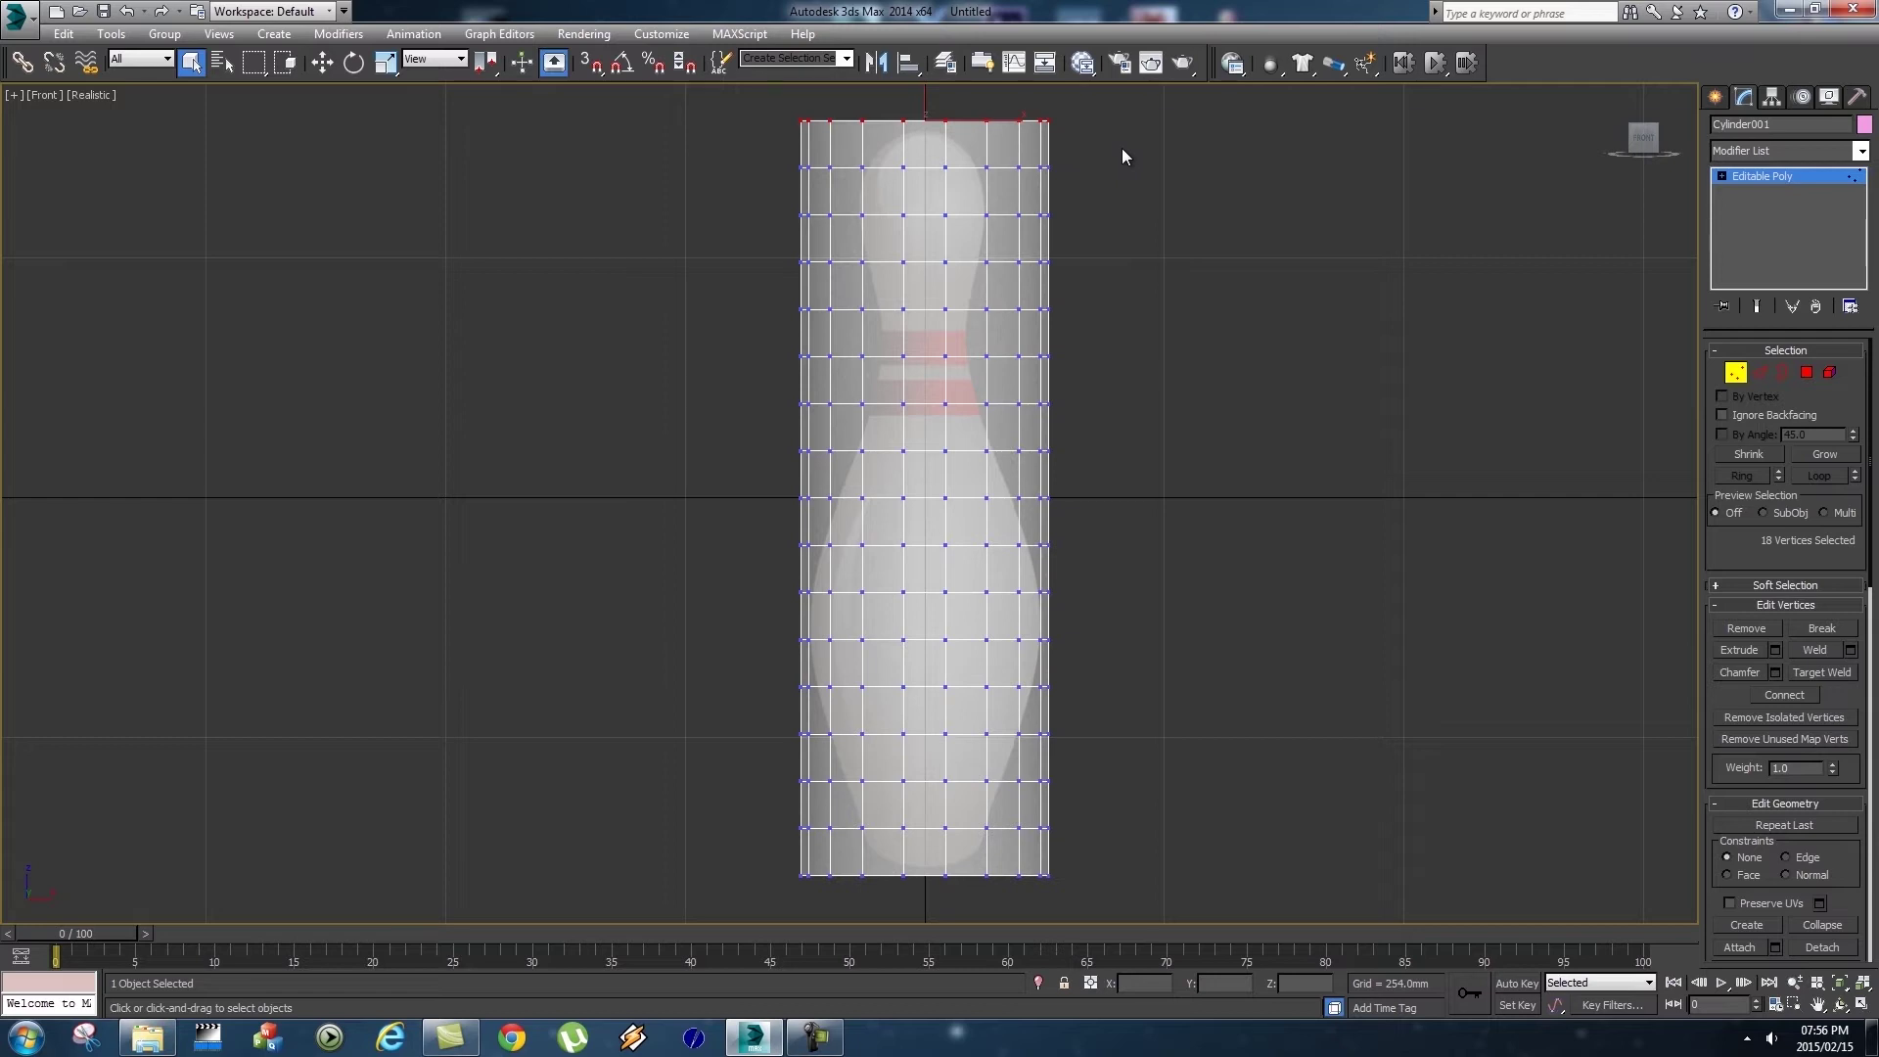
pyautogui.press('r')
pyautogui.moveTo(1121, 149); pyautogui.dragTo(1008, 314, button='middle')
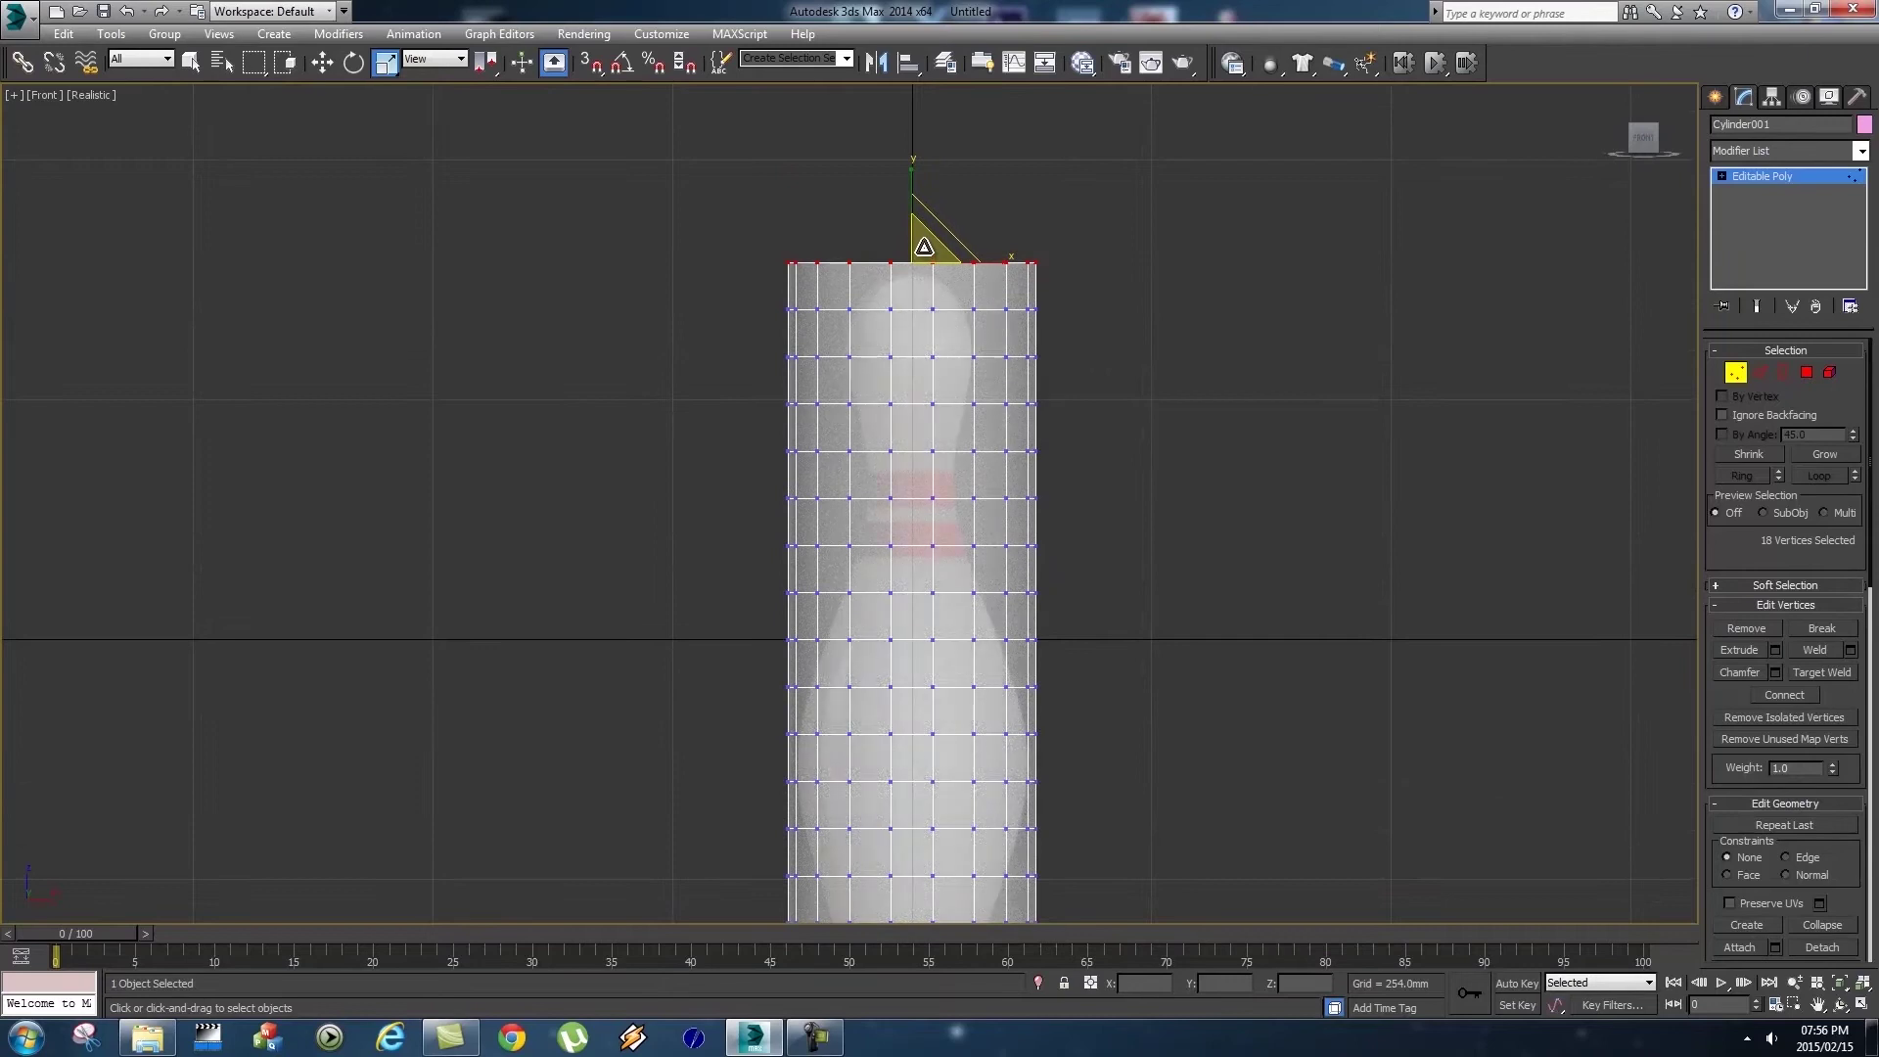
pyautogui.moveTo(924, 246); pyautogui.dragTo(920, 330)
# Scale the top vertex row in further and move it down about 10 mm to the tip of the pin image.
pyautogui.moveTo(1079, 321); pyautogui.dragTo(1145, 392, button='middle')
pyautogui.scroll(3, 1078, 268)
pyautogui.scroll(4, 1061, 327)
pyautogui.moveTo(747, 340); pyautogui.dragTo(864, 311, button='middle')
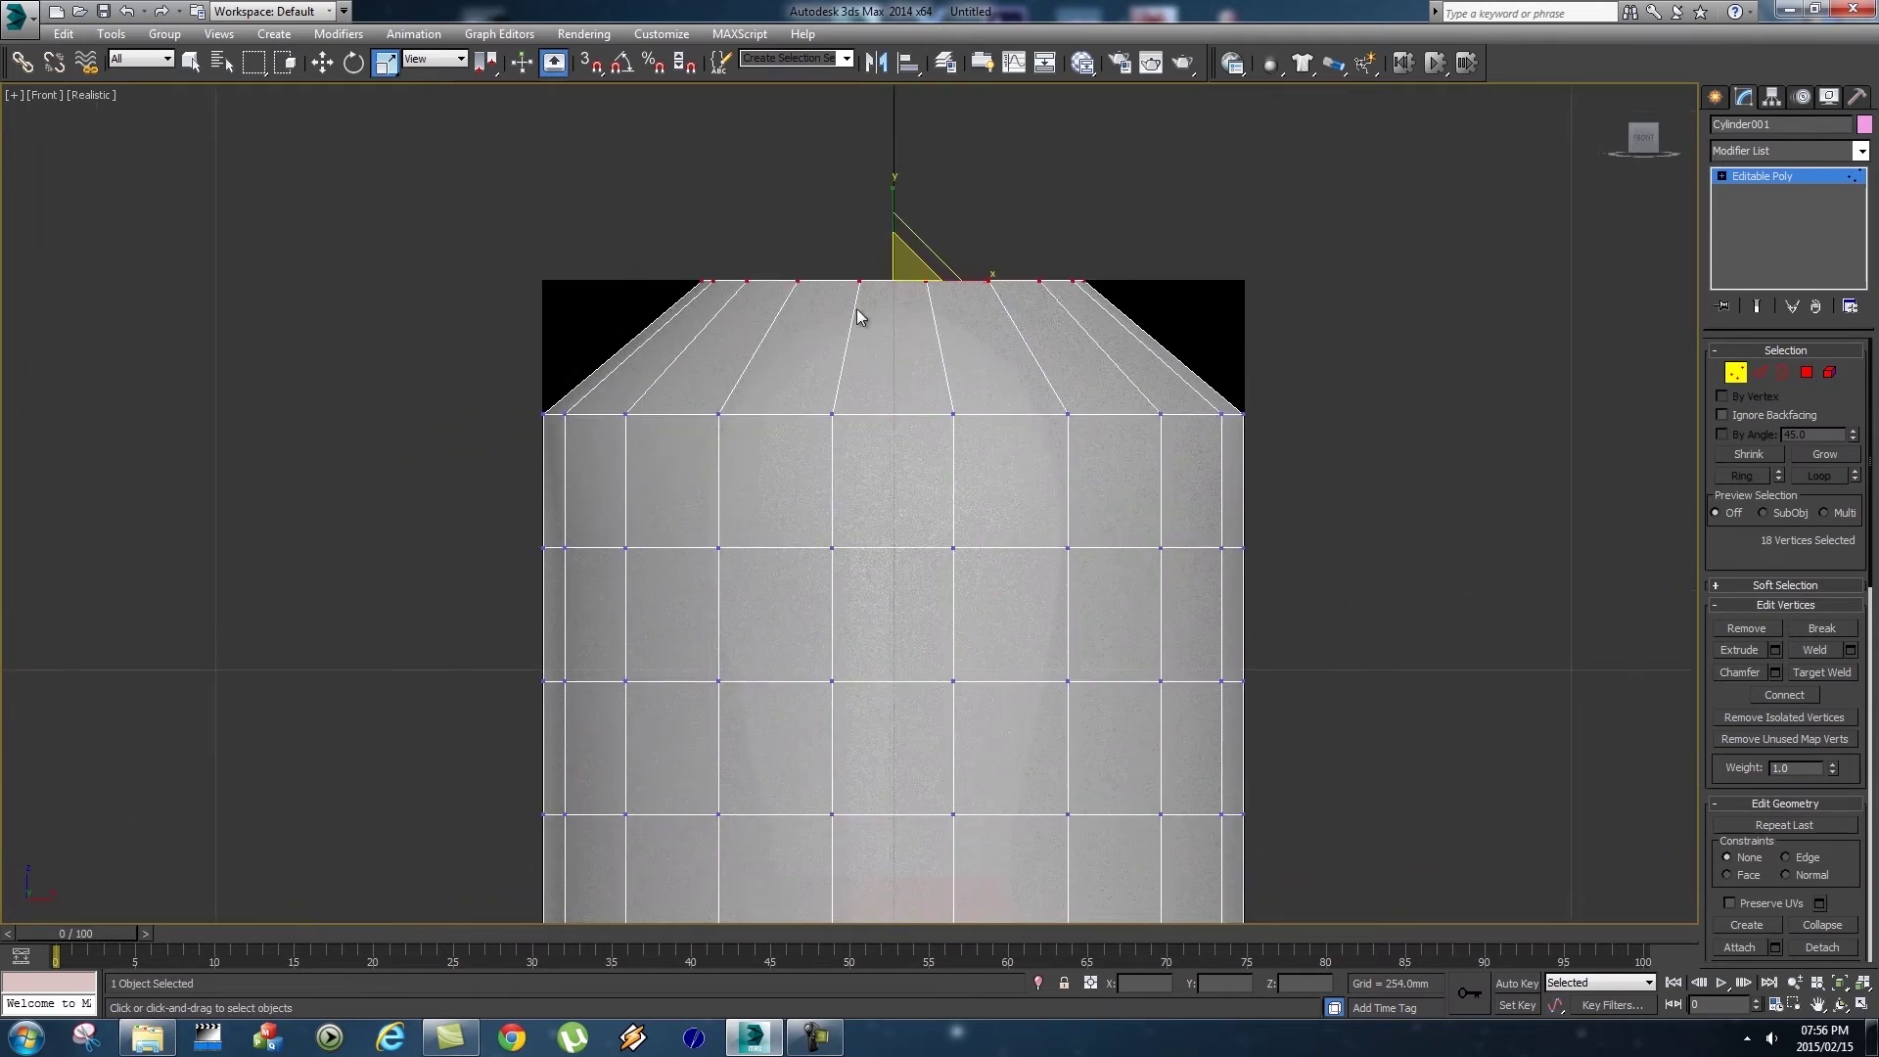
pyautogui.moveTo(904, 271); pyautogui.dragTo(914, 351)
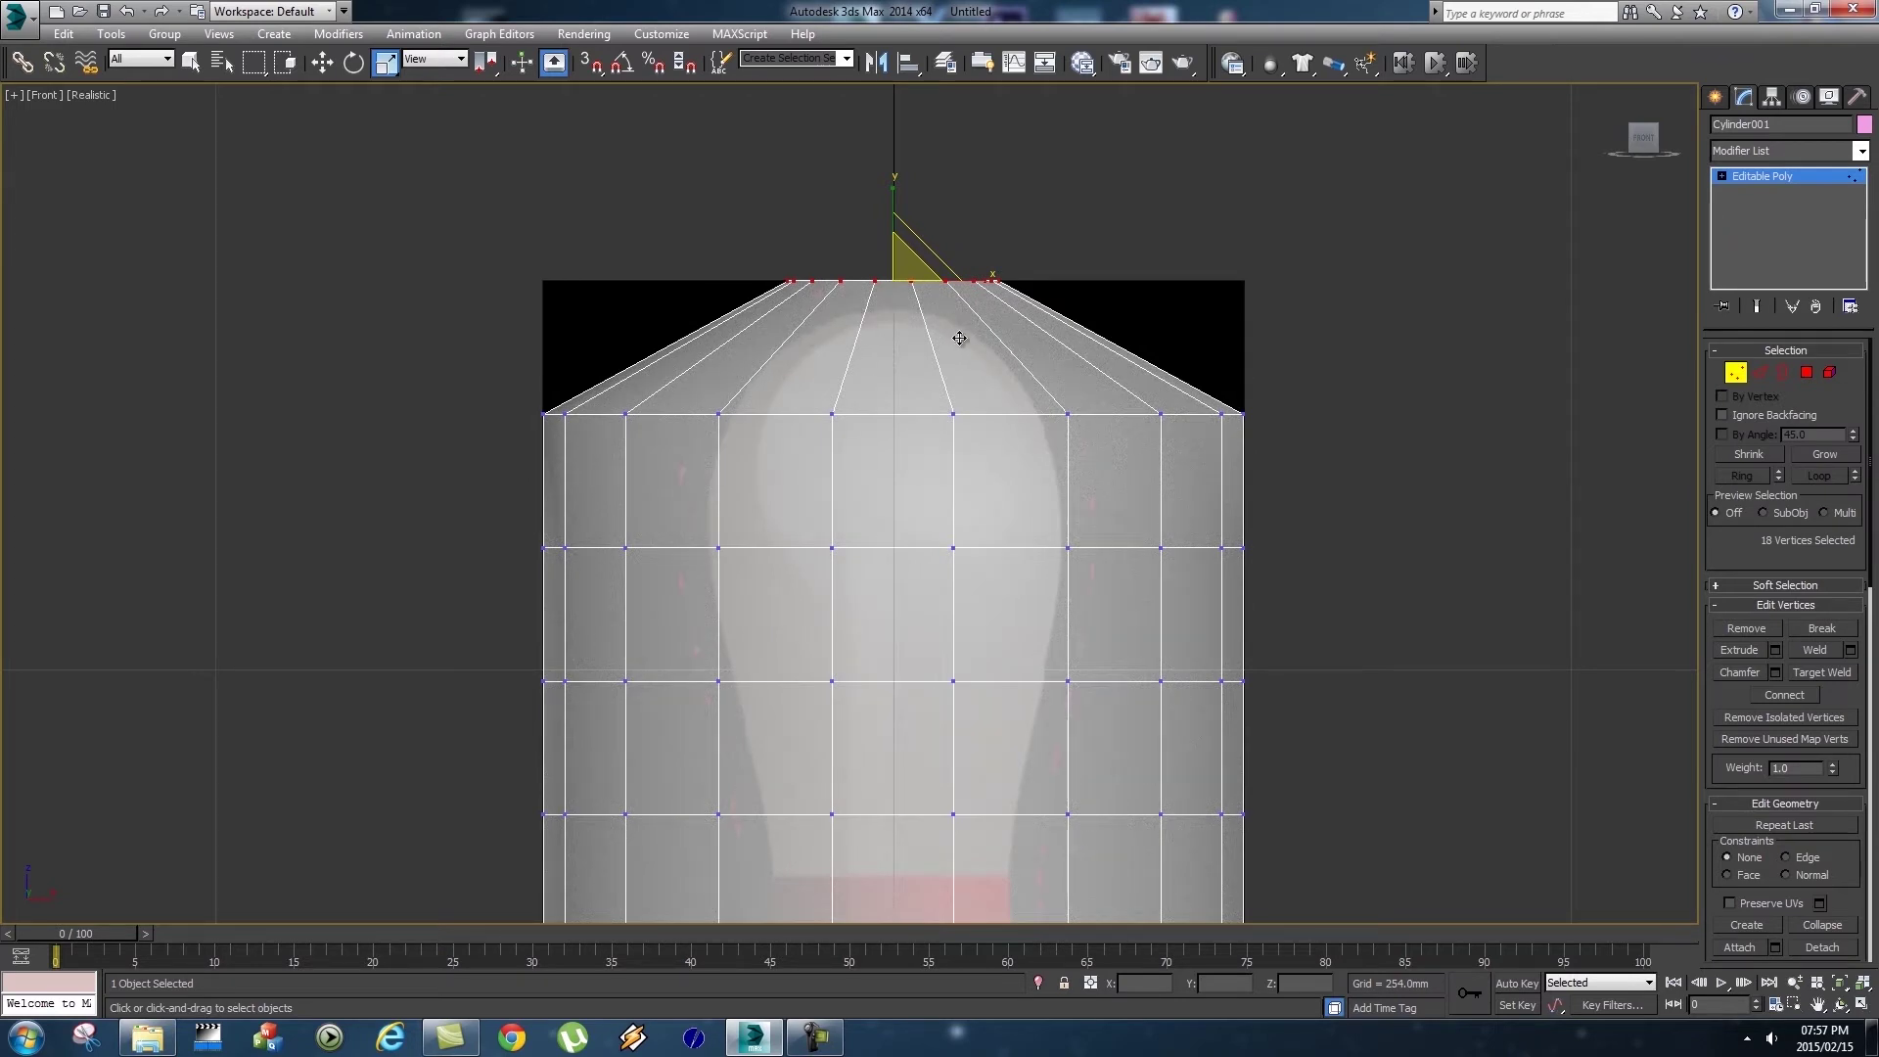
pyautogui.press('w')
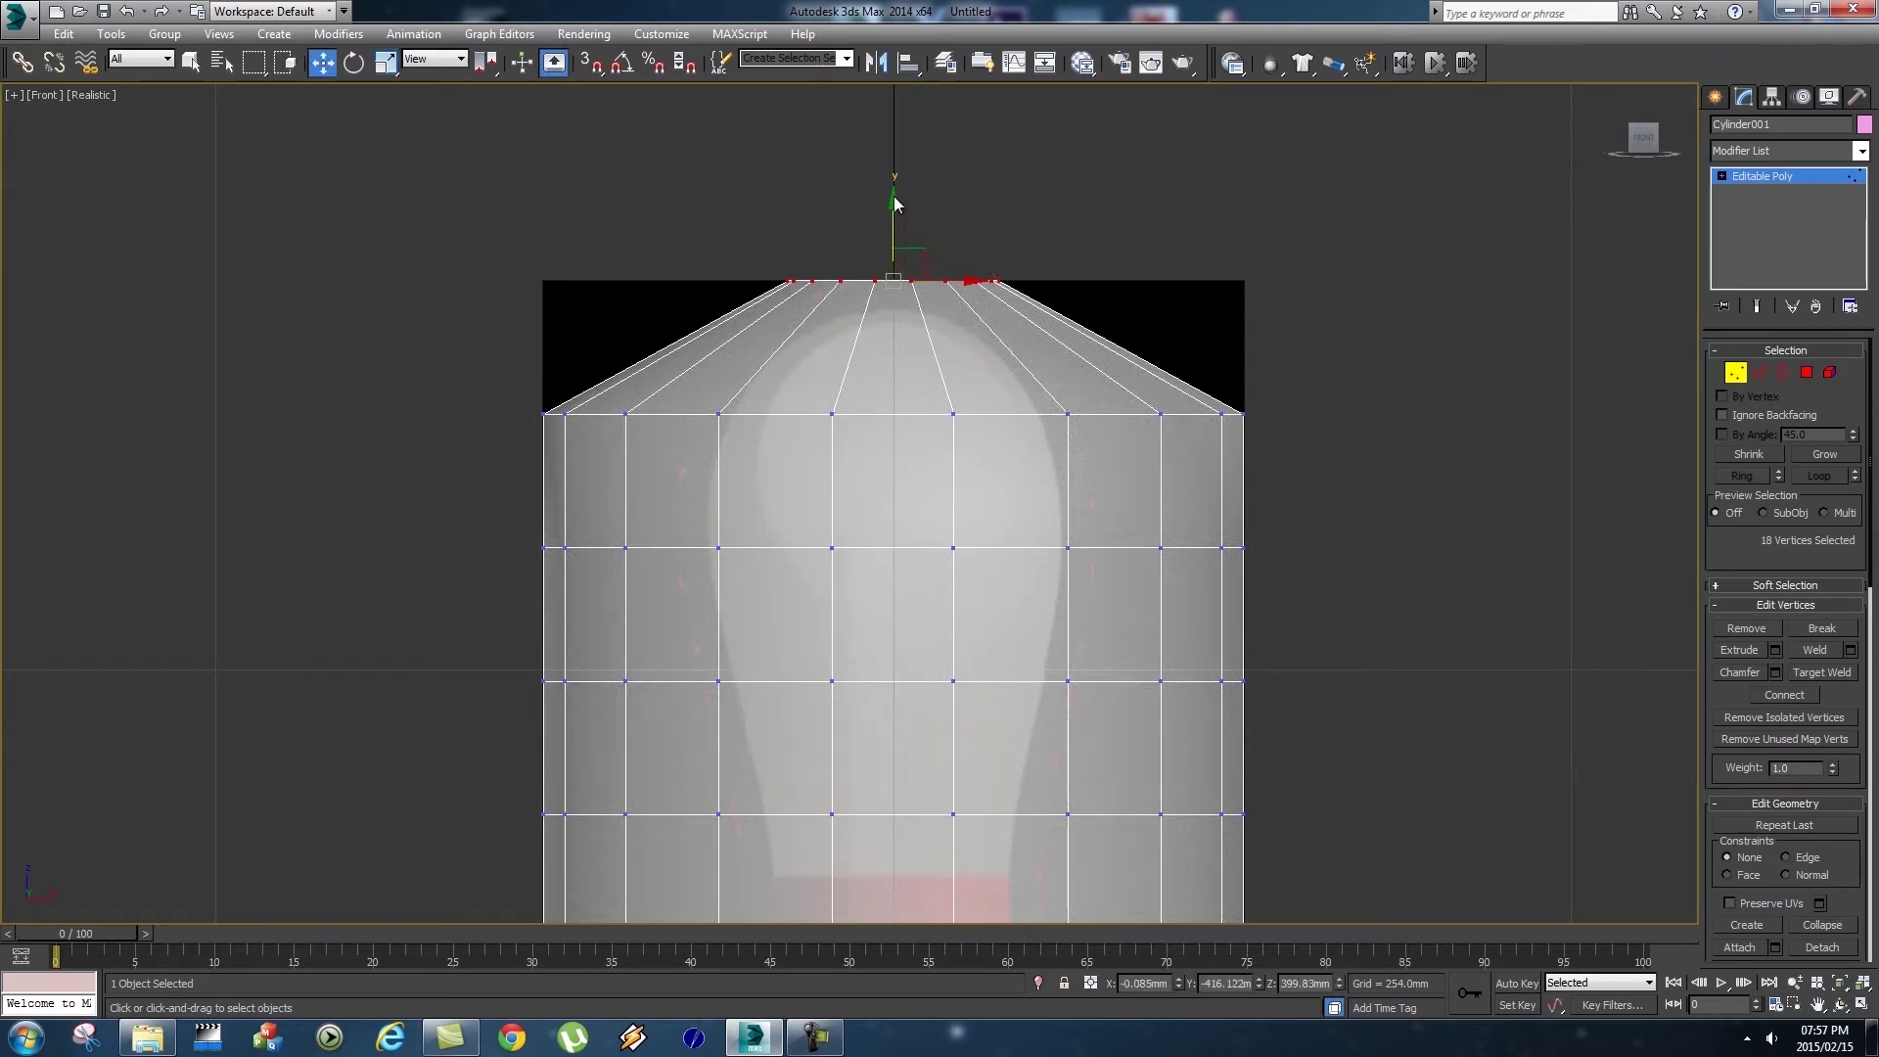
pyautogui.moveTo(894, 196); pyautogui.dragTo(894, 222)
# Scale the top vertex row down to a very small ring centred on the pin's tip.
pyautogui.moveTo(1279, 508); pyautogui.dragTo(1321, 407, button='middle')
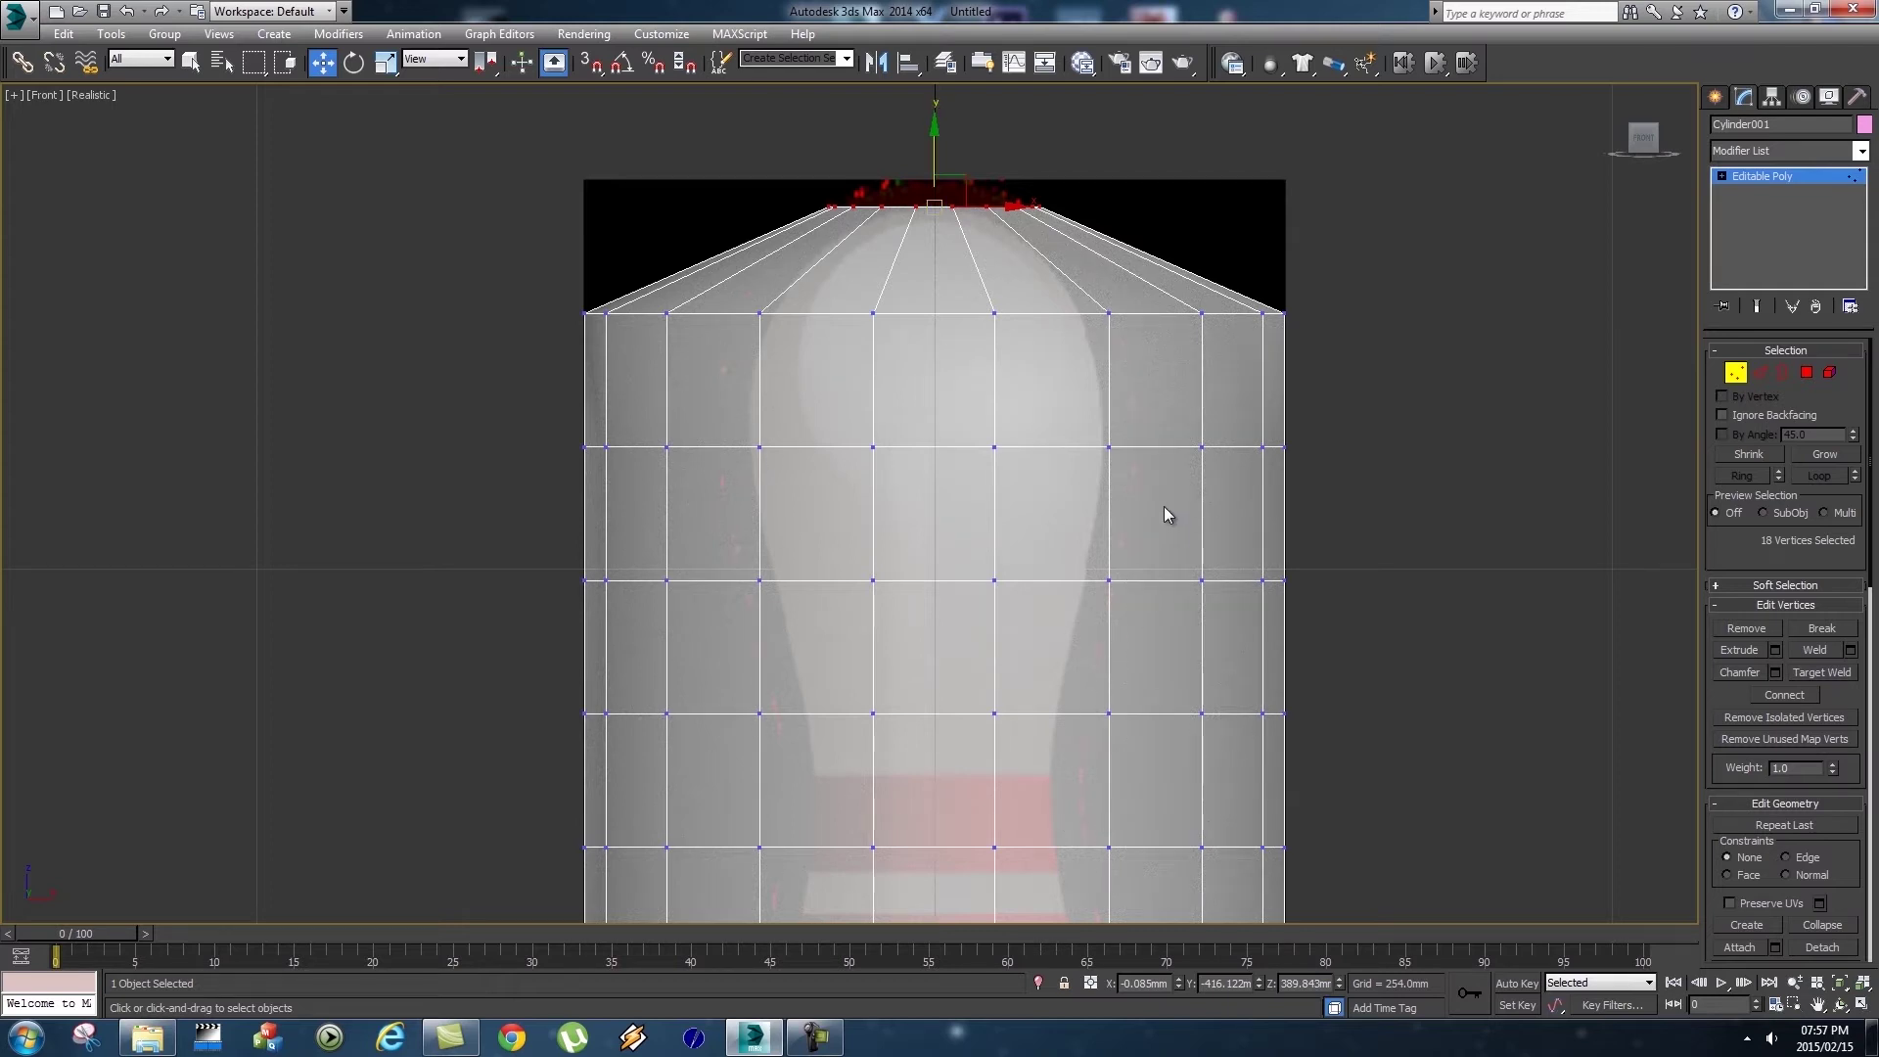
pyautogui.scroll(2, 1037, 303)
pyautogui.scroll(2, 940, 253)
pyautogui.moveTo(992, 316); pyautogui.dragTo(1035, 415, button='middle')
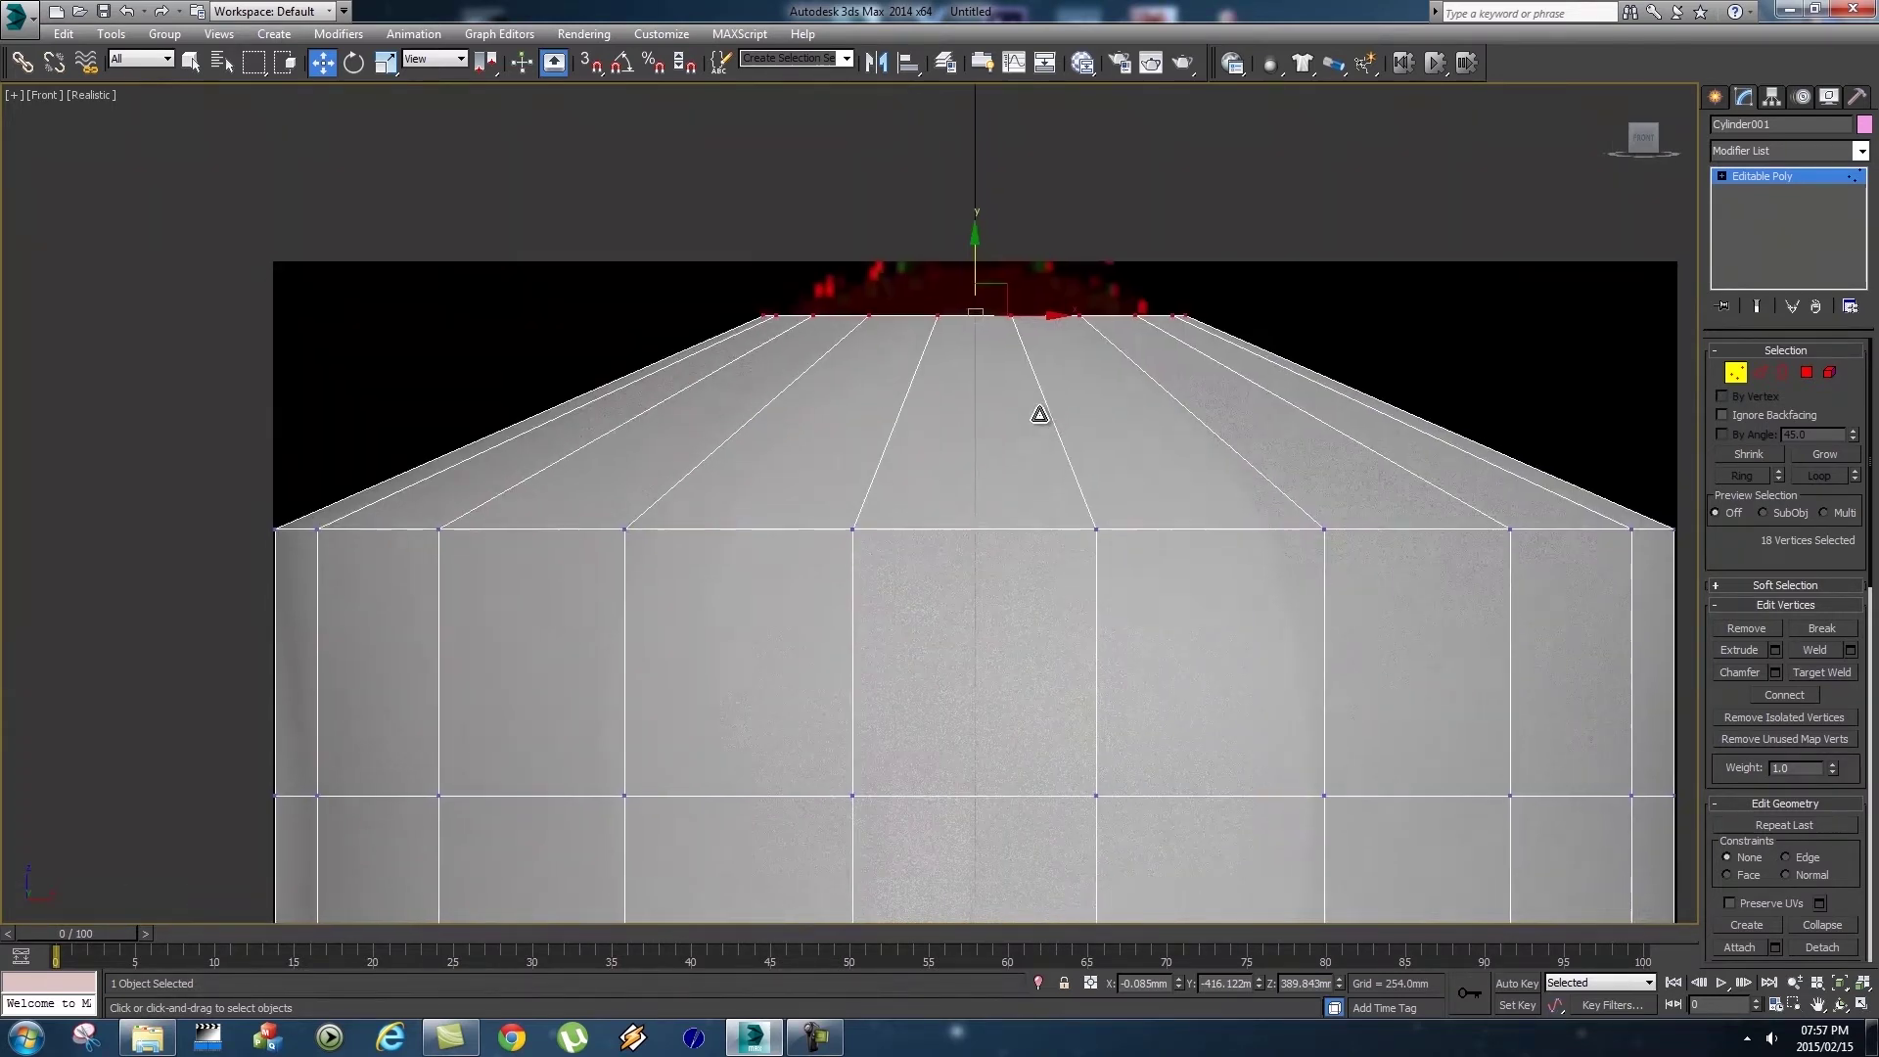
pyautogui.press('r')
pyautogui.moveTo(986, 304); pyautogui.dragTo(935, 822)
pyautogui.moveTo(1049, 618); pyautogui.dragTo(1065, 455, button='middle')
pyautogui.scroll(-2, 1065, 454)
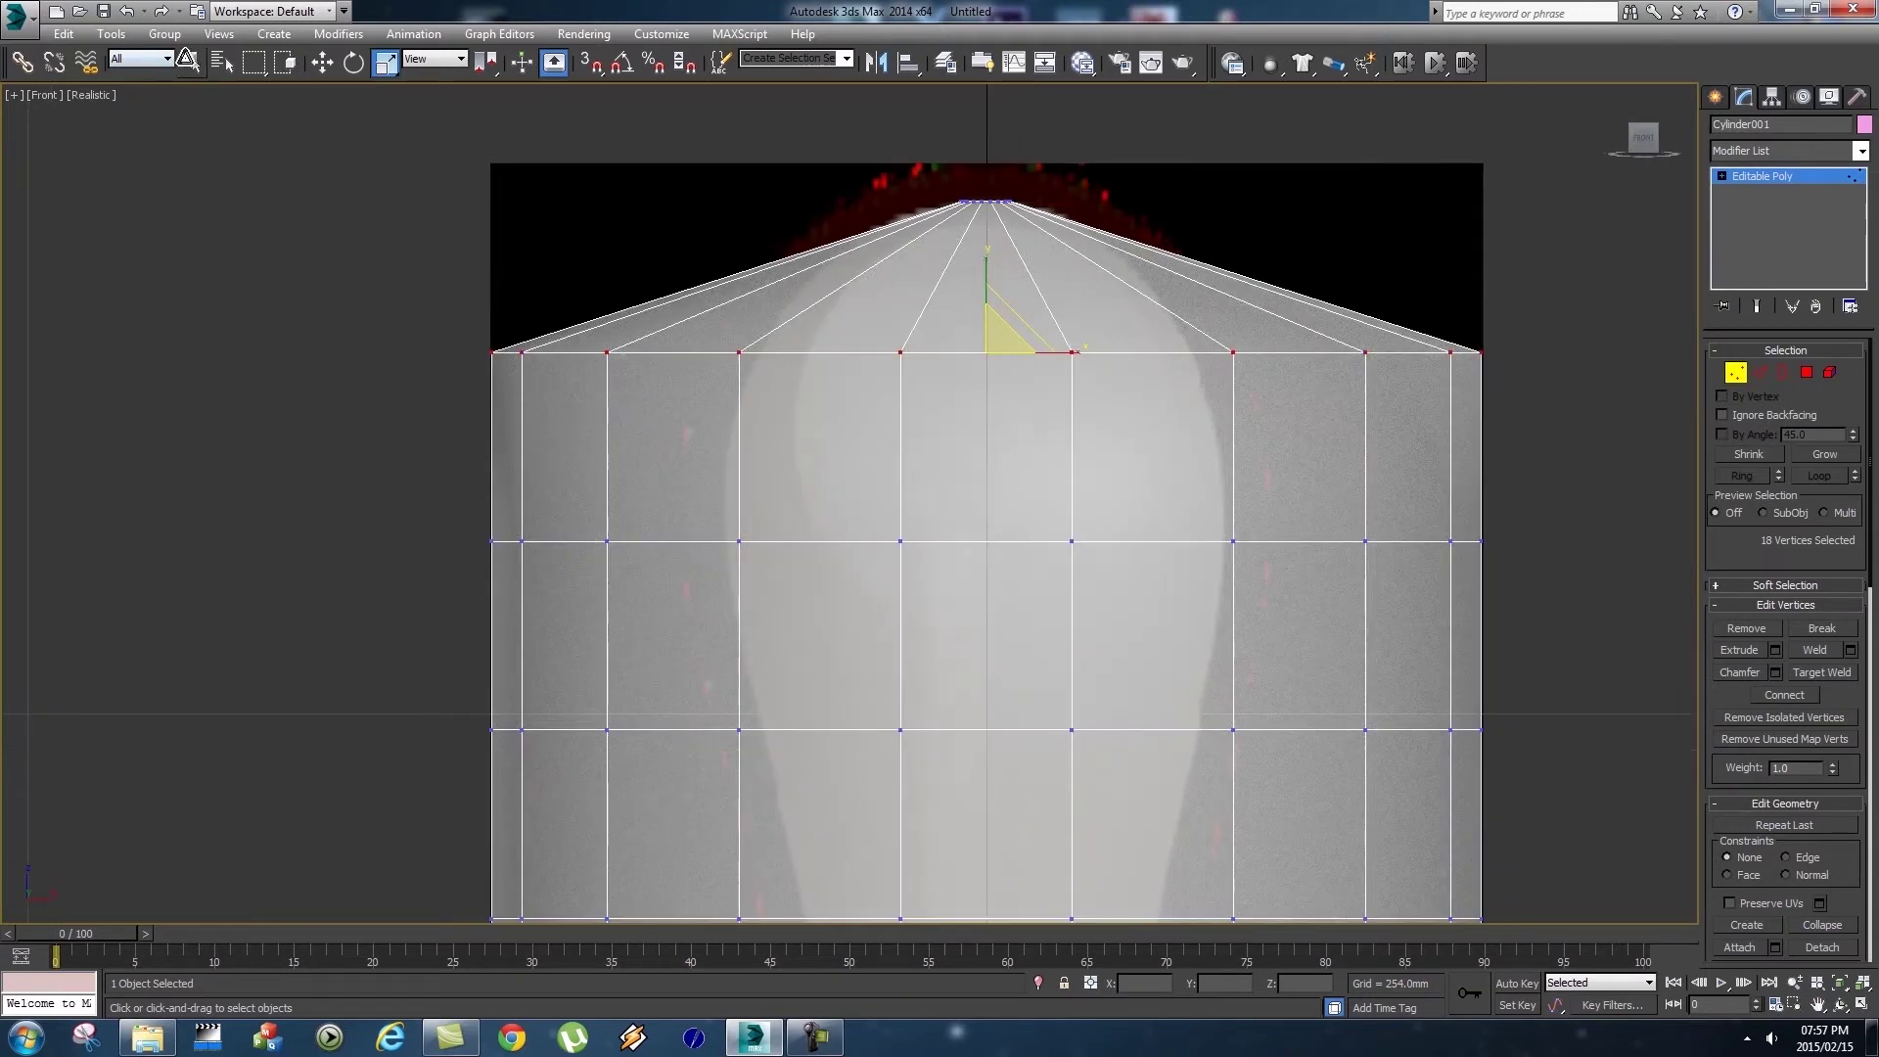
# Select the second vertex row from the top, scale it in and move it up to follow the pin's rounded crown.
pyautogui.press('q')
pyautogui.moveTo(416, 323); pyautogui.dragTo(878, 392)
pyautogui.moveTo(1572, 393); pyautogui.dragTo(1571, 394)
pyautogui.press('r')
pyautogui.moveTo(994, 339); pyautogui.dragTo(998, 453)
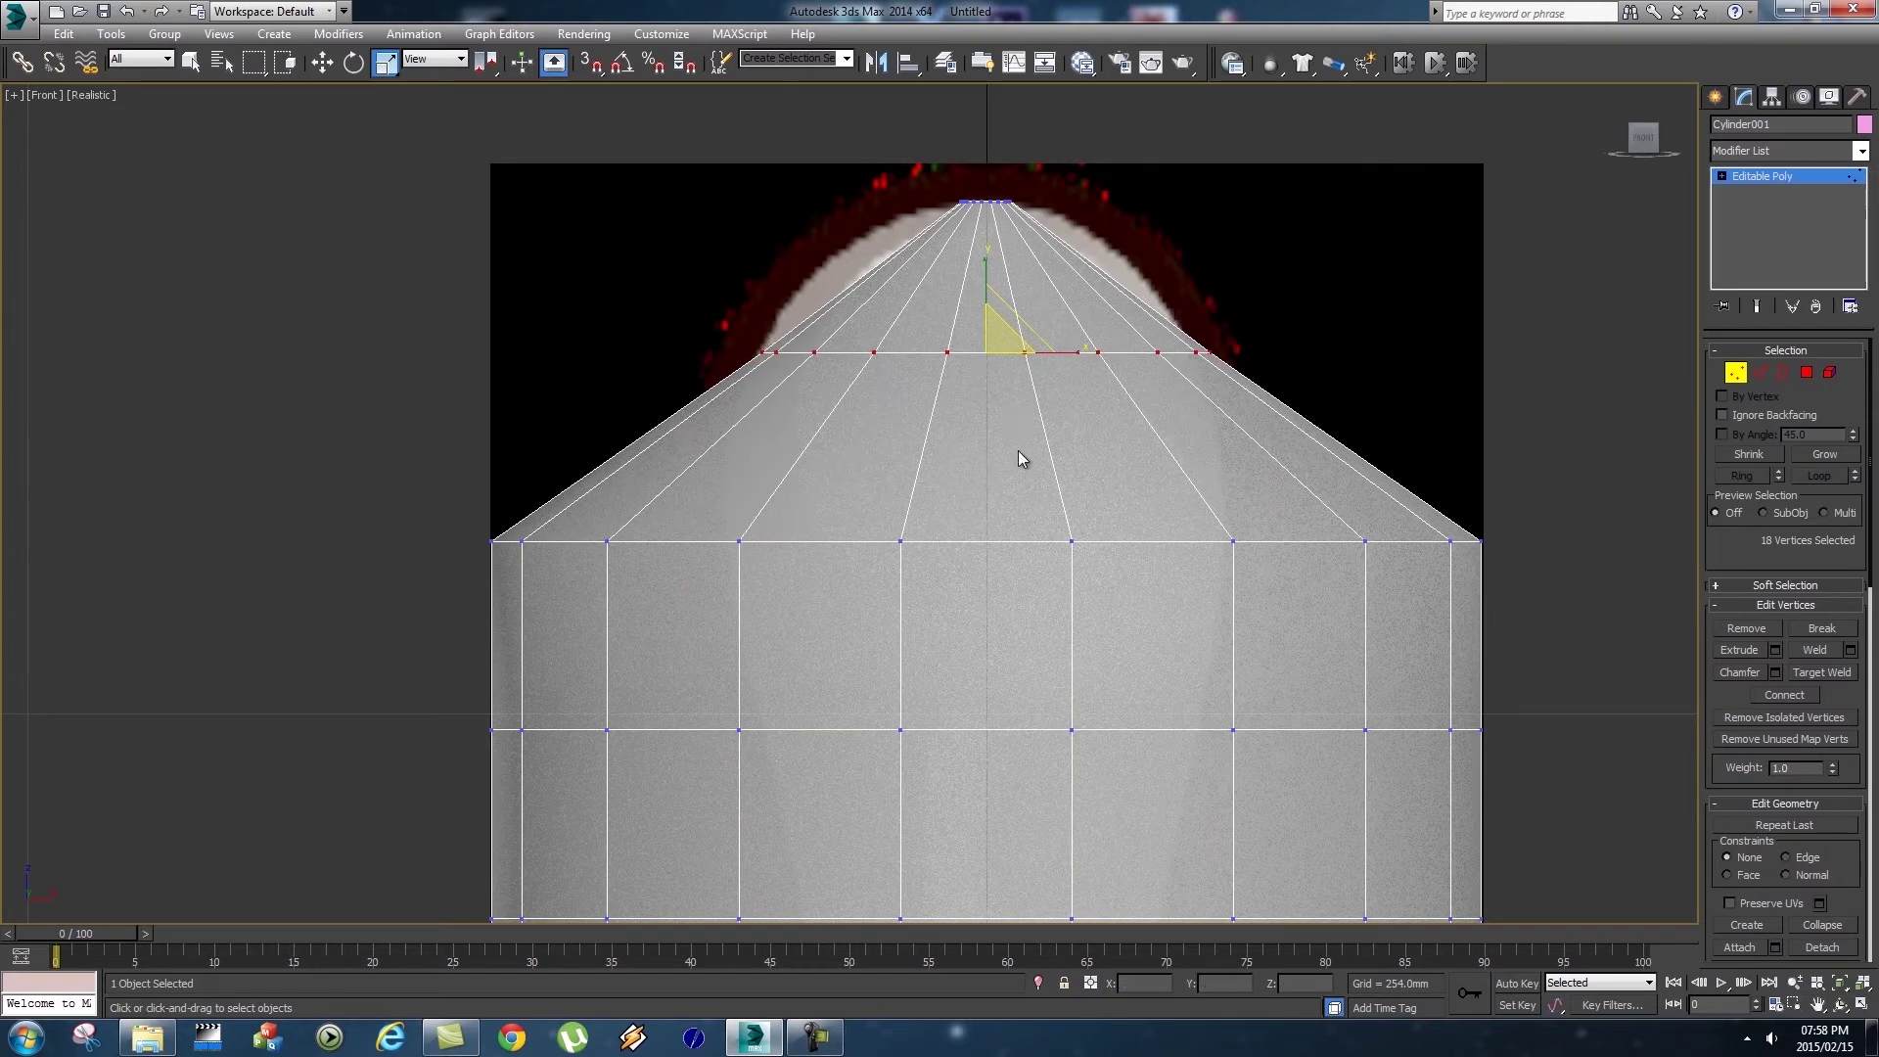
pyautogui.press('w')
pyautogui.moveTo(985, 277); pyautogui.dragTo(984, 182)
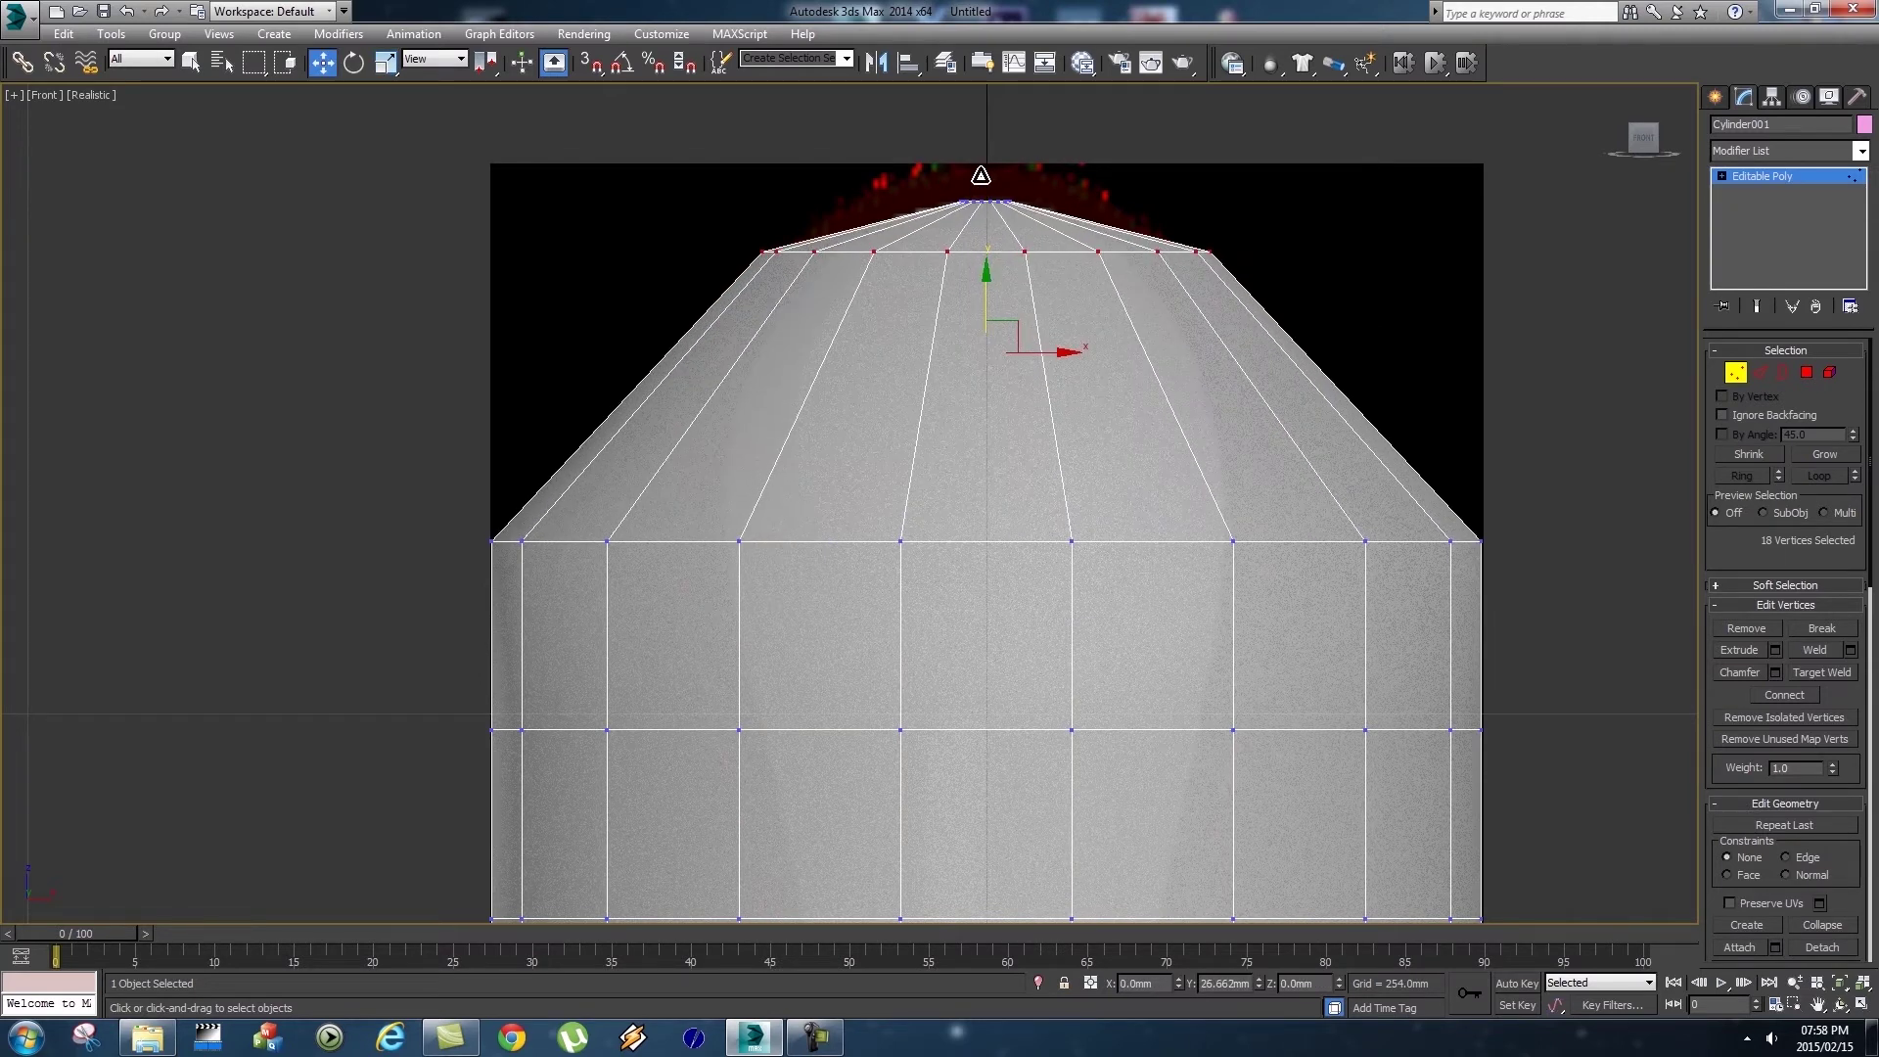
pyautogui.press('r')
pyautogui.moveTo(993, 249); pyautogui.dragTo(981, 286)
pyautogui.moveTo(938, 333); pyautogui.dragTo(946, 325, button='middle')
# Select the third vertex row from the top, then scale it in and raise it to match the upper curve of the pin's head.
pyautogui.press('w')
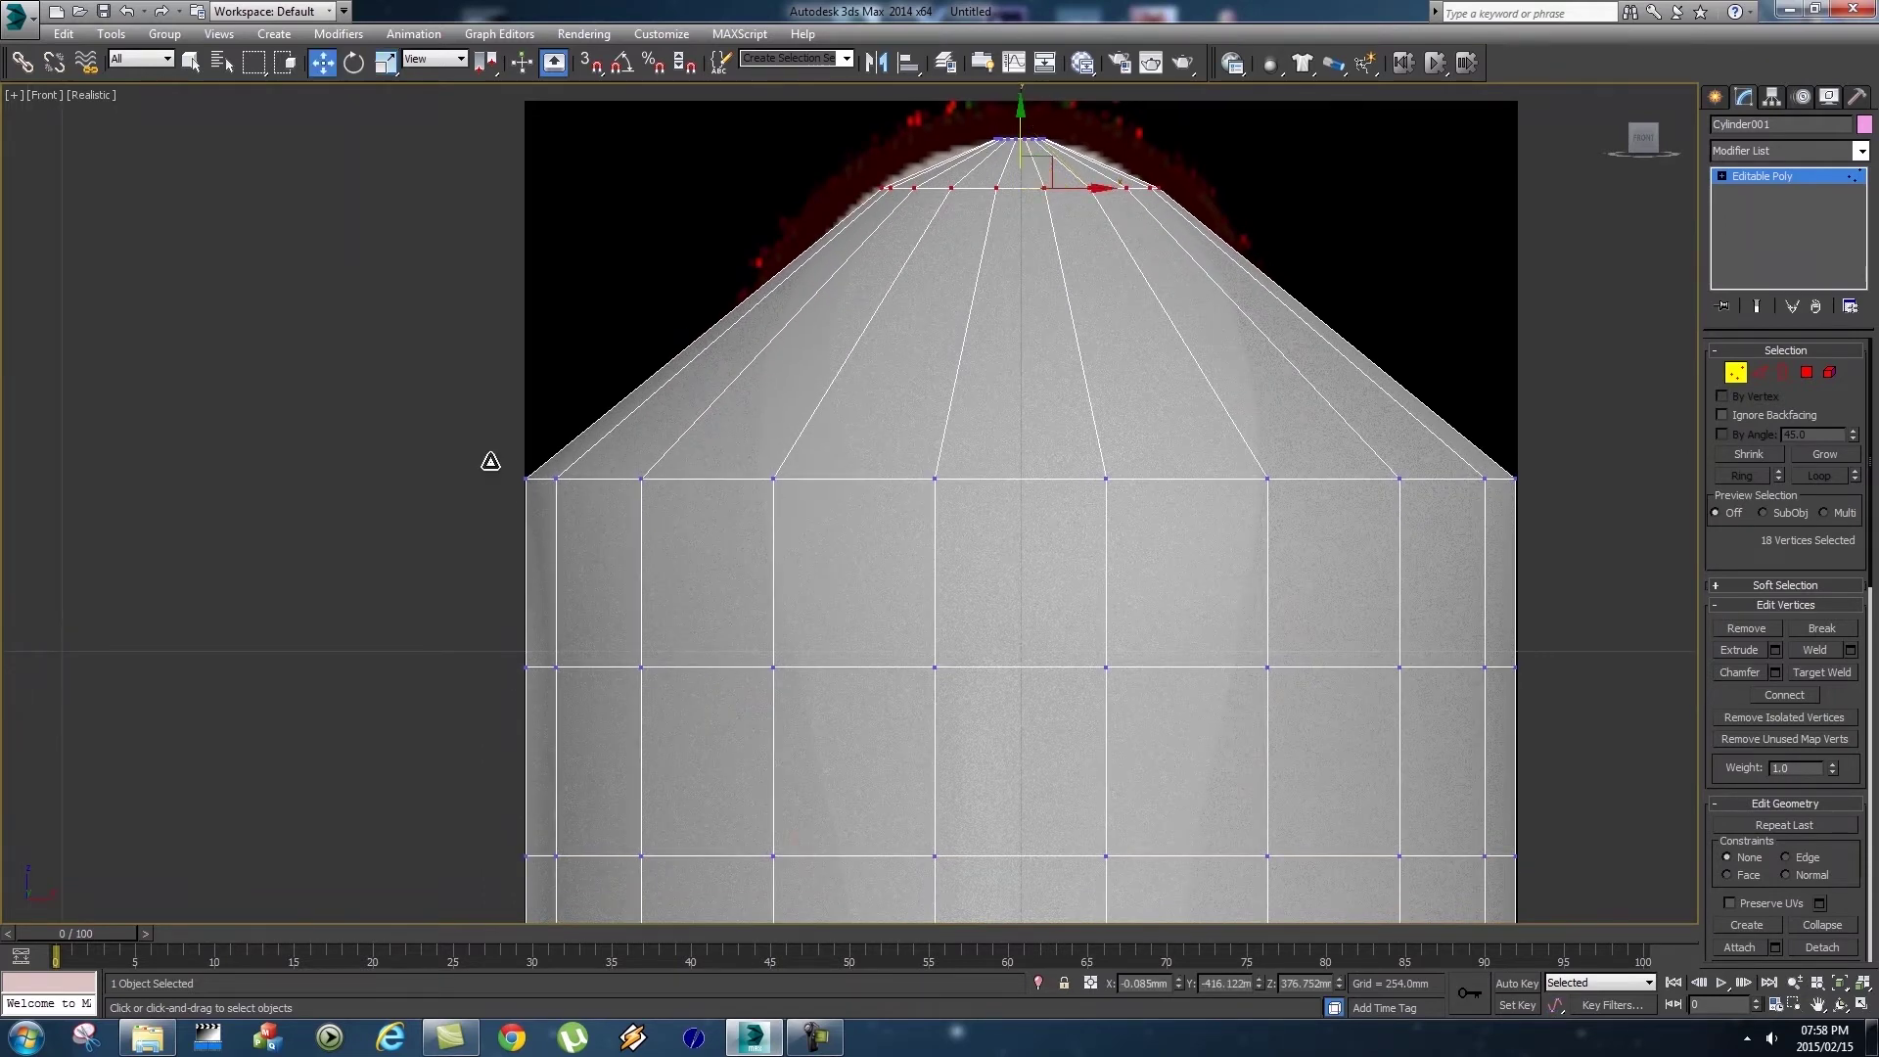
pyautogui.click(196, 62)
pyautogui.moveTo(431, 403); pyautogui.dragTo(1587, 519)
pyautogui.press('r')
pyautogui.moveTo(1041, 462); pyautogui.dragTo(1036, 558)
pyautogui.press('w')
pyautogui.moveTo(1021, 403); pyautogui.dragTo(1028, 210)
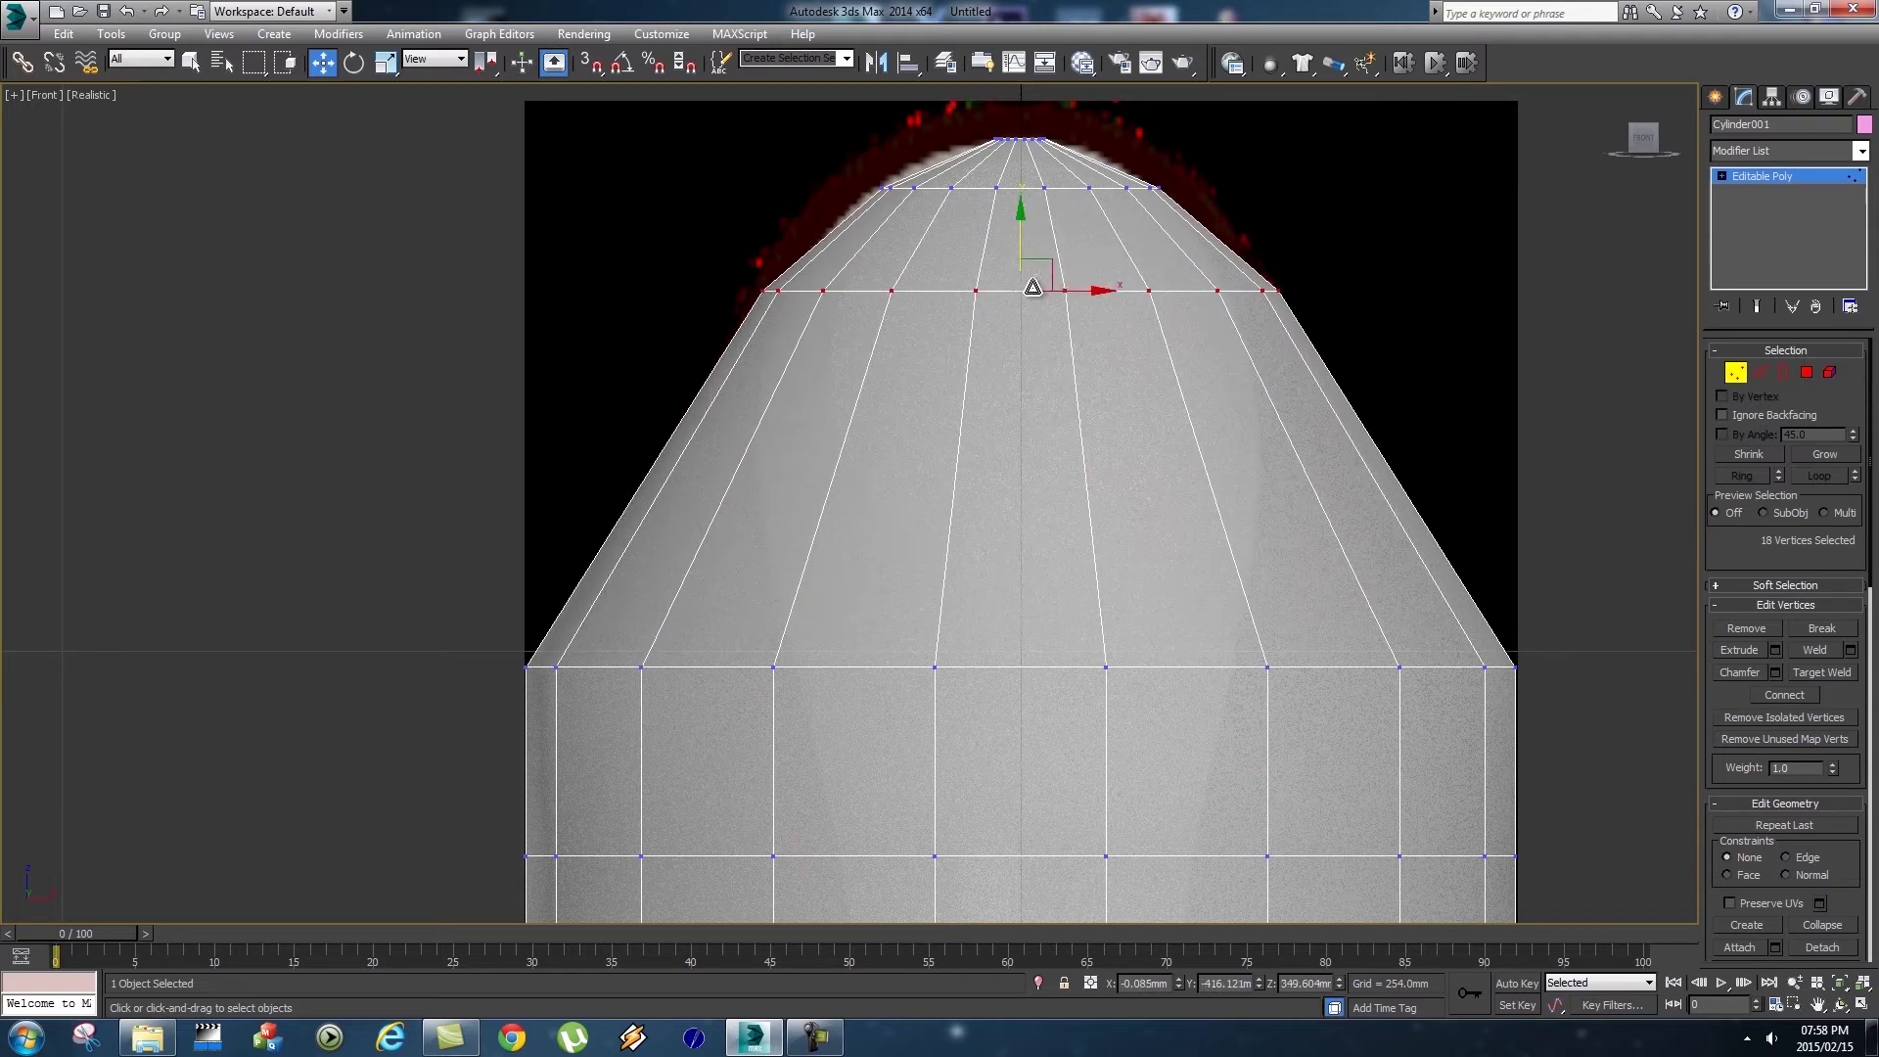
pyautogui.press('r')
# Scale in the fourth vertex row from the top, raise it to the widest part of the pin's head, and fit its width there.
pyautogui.moveTo(1048, 272); pyautogui.dragTo(1042, 389, button='middle')
pyautogui.press('q')
pyautogui.moveTo(375, 614); pyautogui.dragTo(1616, 697)
pyautogui.press('r')
pyautogui.moveTo(1008, 629); pyautogui.dragTo(1025, 777)
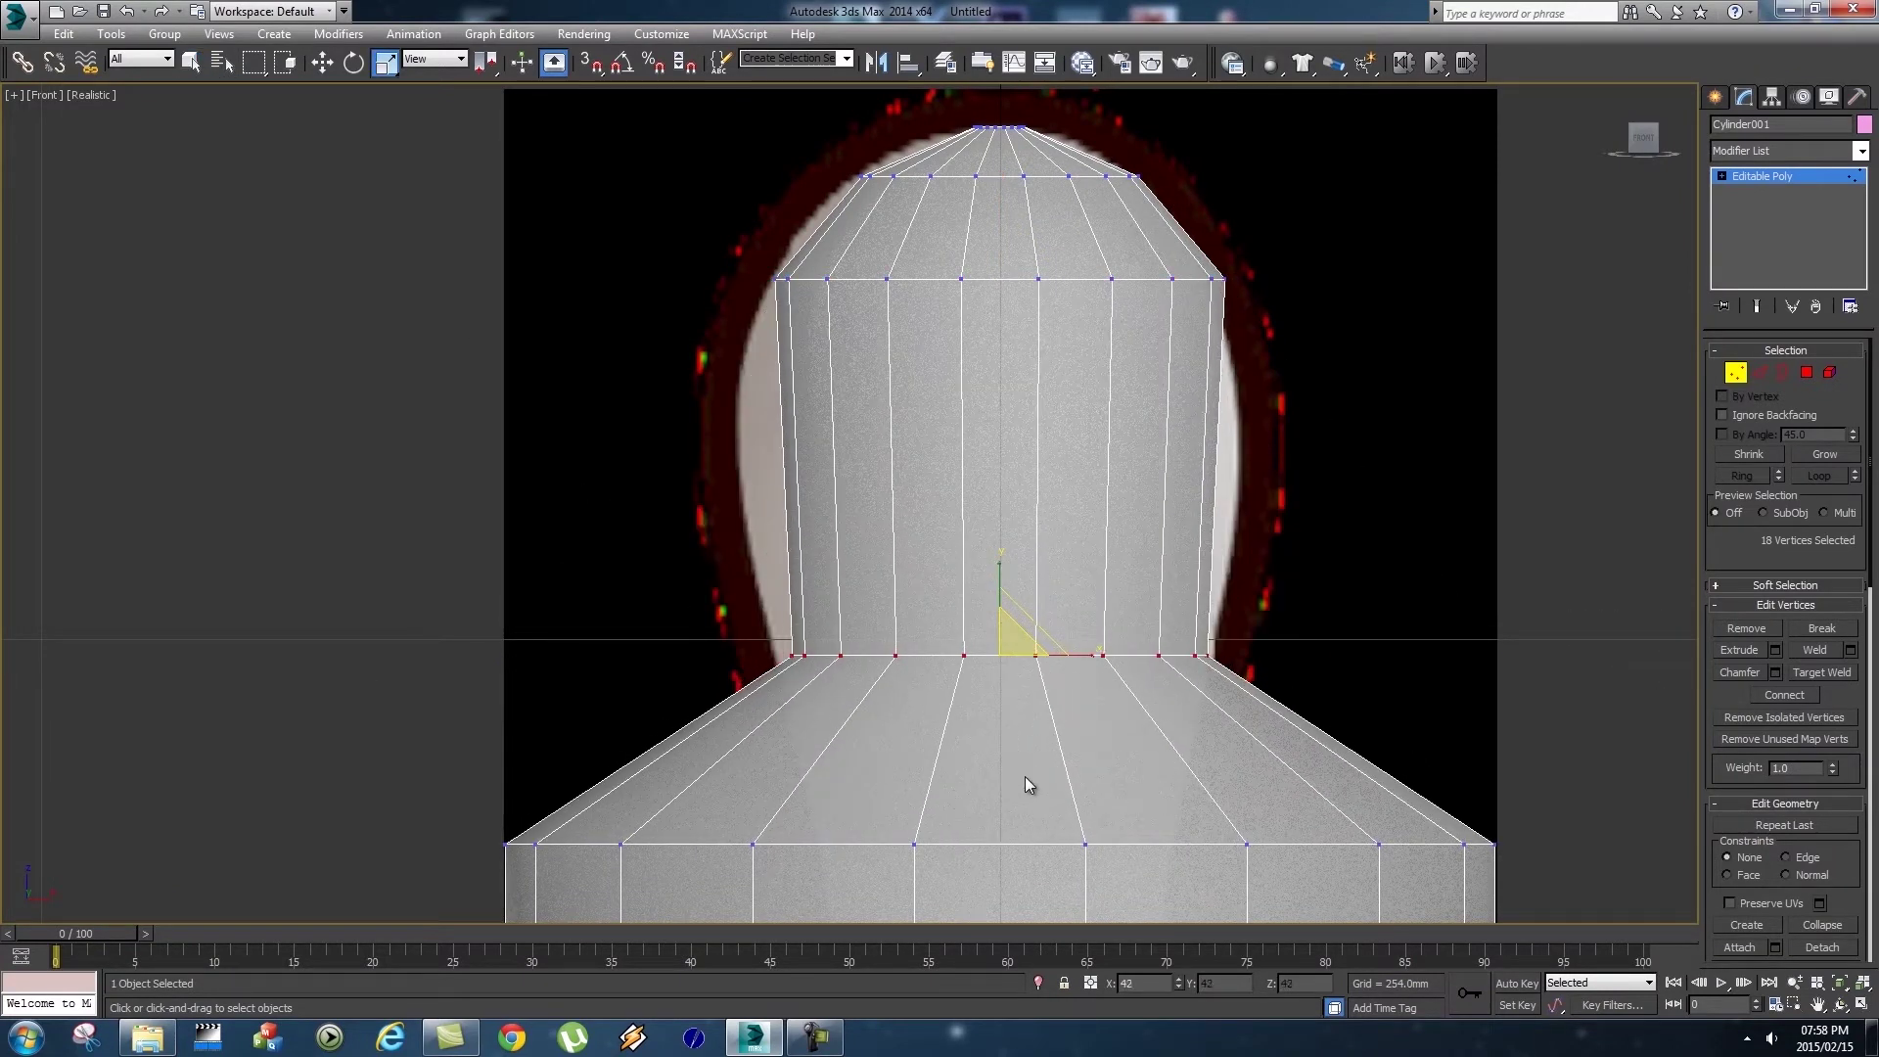
pyautogui.press('w')
pyautogui.moveTo(1024, 325)
pyautogui.mouseDown()
pyautogui.moveTo(1028, 284)
pyautogui.moveTo(1028, 302)
pyautogui.mouseUp()
pyautogui.press('r')
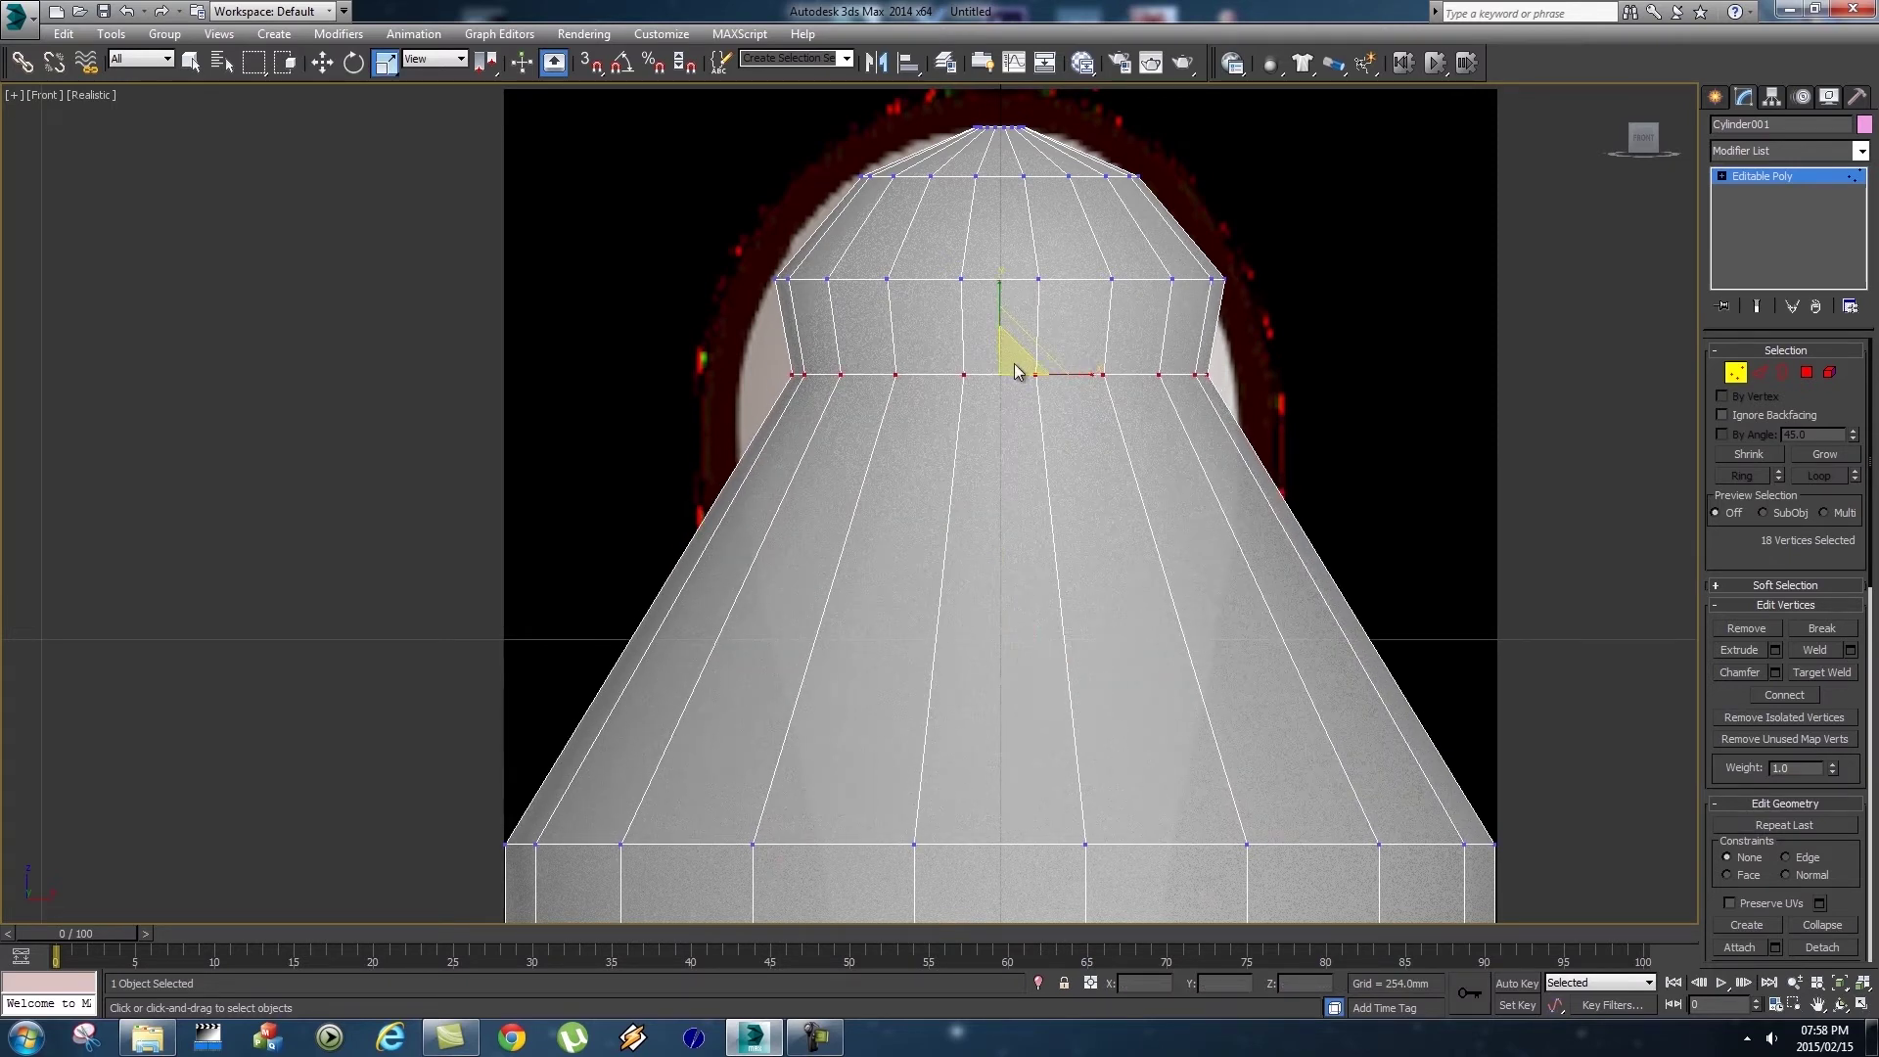
pyautogui.moveTo(1018, 372); pyautogui.dragTo(1016, 341)
# Select the fifth vertex row, scale it in, raise it below the head's widest part, and fit it to the pin's outline.
pyautogui.moveTo(1166, 599); pyautogui.dragTo(1128, 511, button='middle')
pyautogui.press('w')
pyautogui.moveTo(386, 644); pyautogui.dragTo(1345, 734)
pyautogui.press('r')
pyautogui.moveTo(951, 674); pyautogui.dragTo(977, 746)
pyautogui.press('w')
pyautogui.moveTo(950, 614); pyautogui.dragTo(956, 382)
pyautogui.press('r')
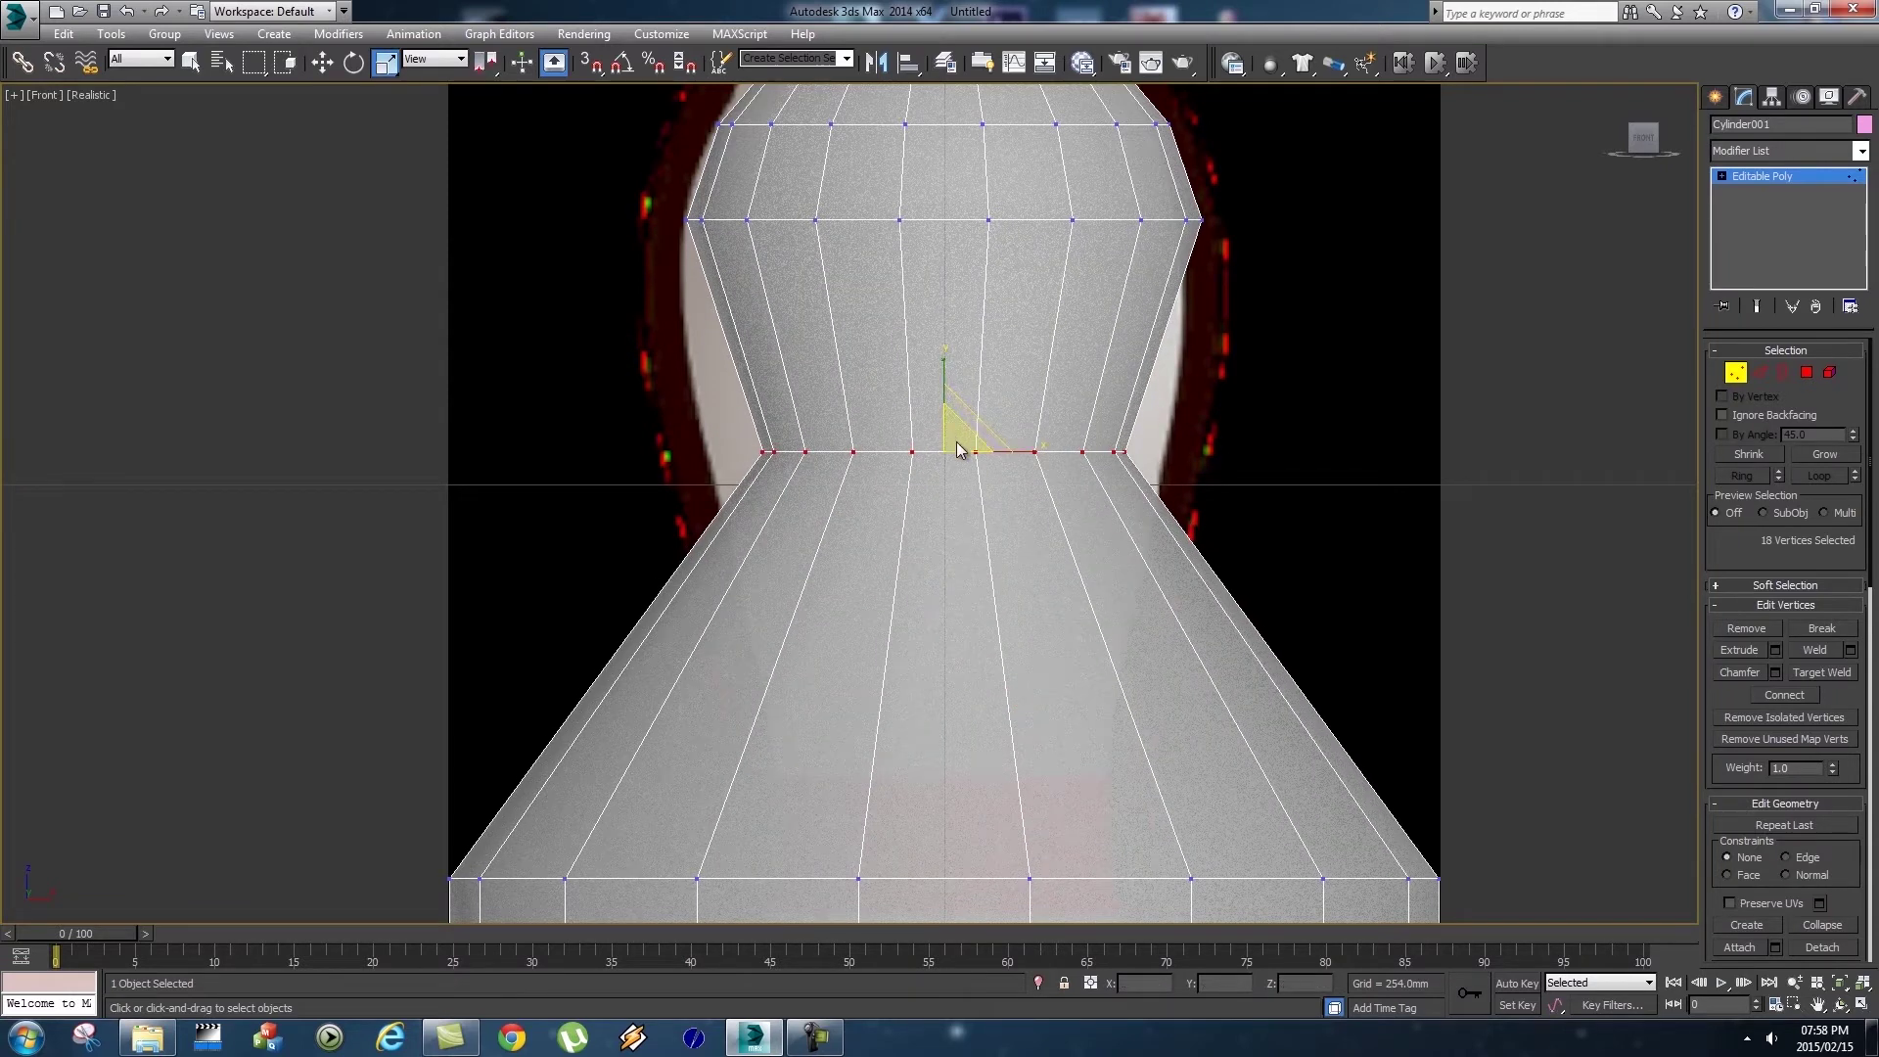
pyautogui.moveTo(957, 451); pyautogui.dragTo(961, 420)
# Select the sixth vertex row from the top, scale it in, raise it along the pin's neck, and fit its width to the outline.
pyautogui.moveTo(1335, 734); pyautogui.dragTo(1335, 549, button='middle')
pyautogui.press('w')
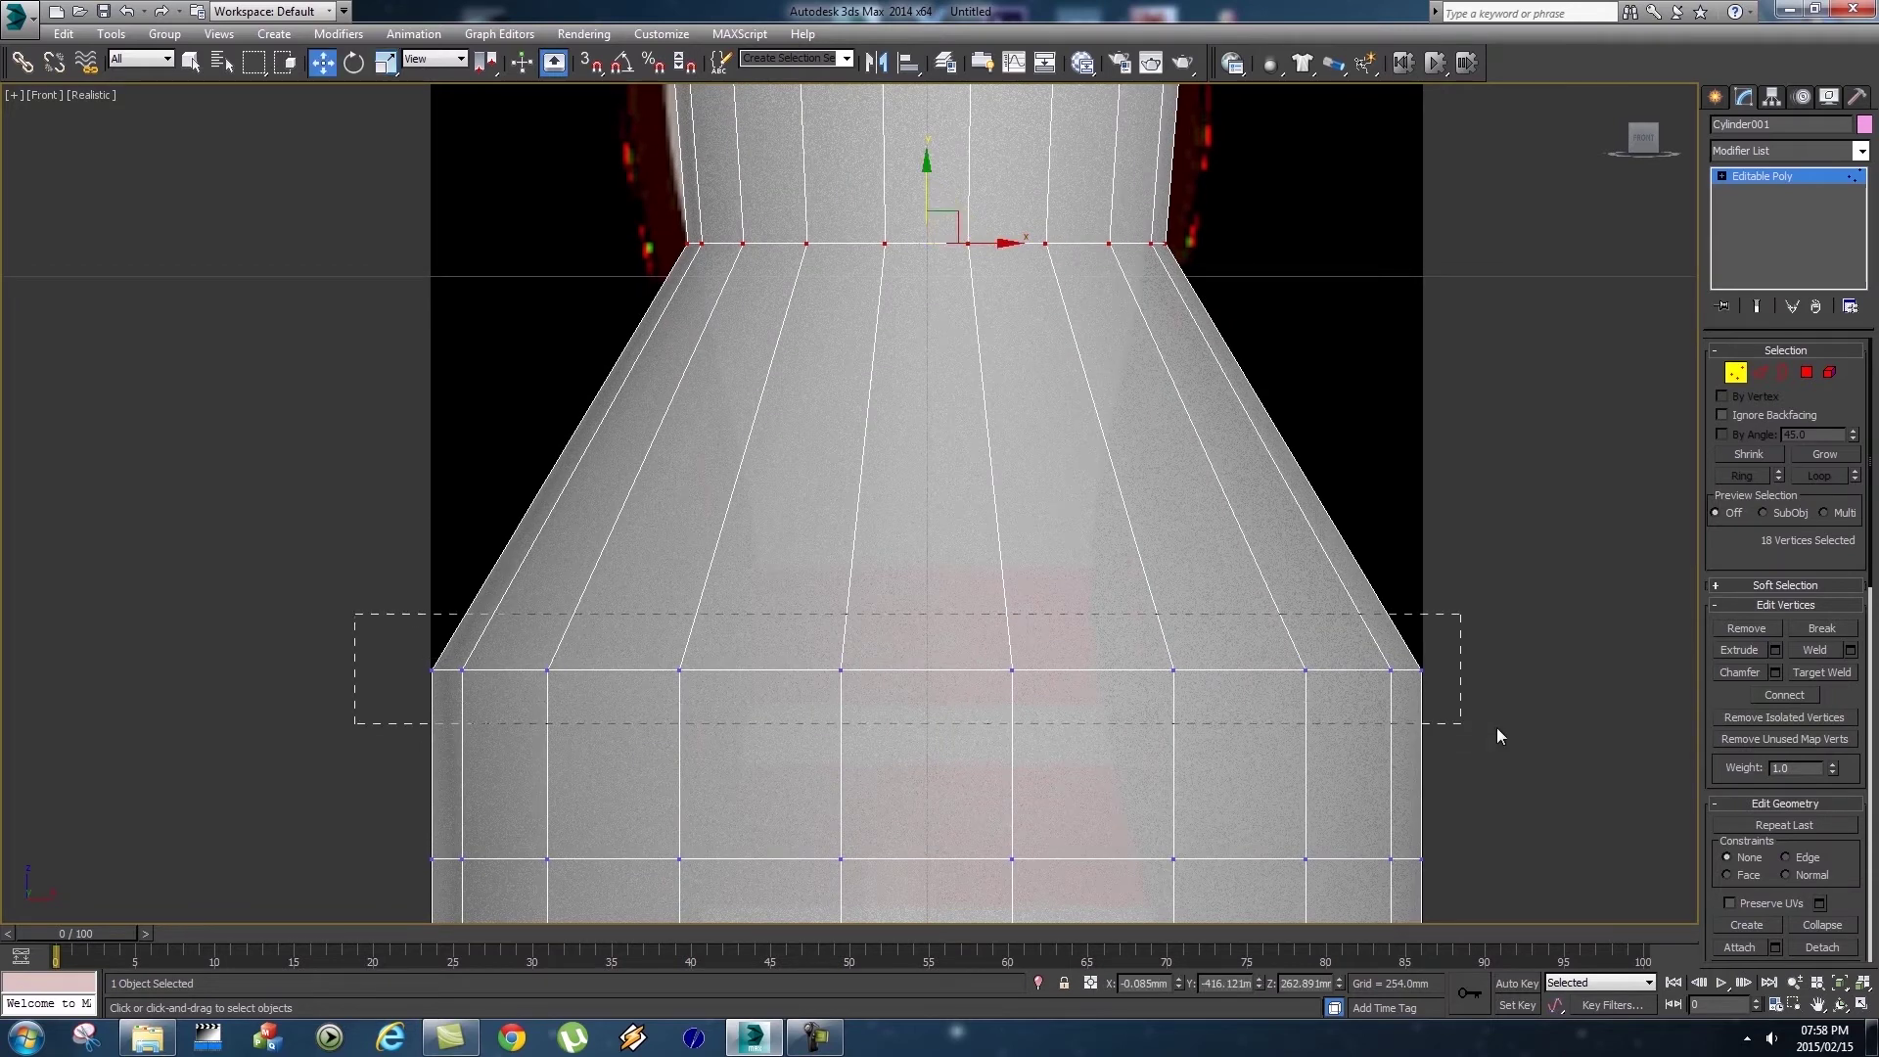
pyautogui.moveTo(1498, 729); pyautogui.dragTo(1496, 728)
pyautogui.press('r')
pyautogui.moveTo(945, 658); pyautogui.dragTo(945, 876)
pyautogui.press('w')
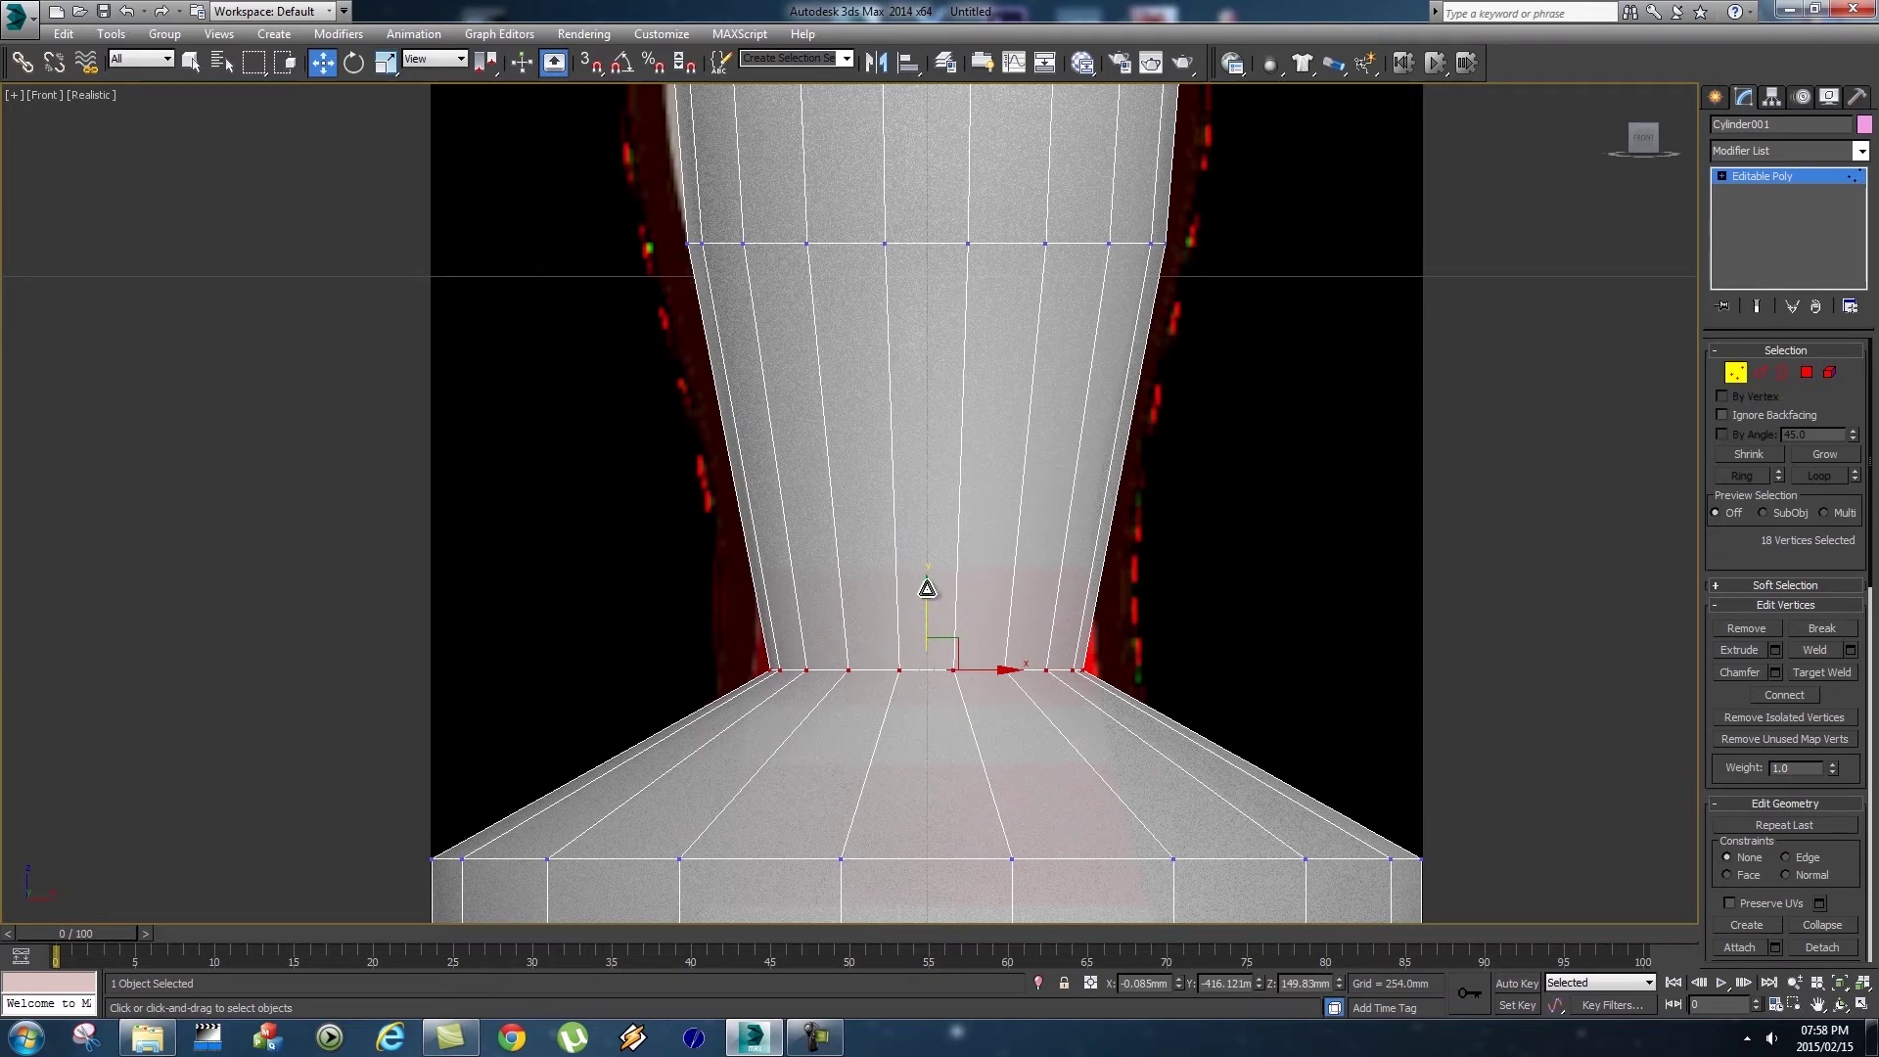
pyautogui.moveTo(927, 587); pyautogui.dragTo(936, 452)
pyautogui.press('r')
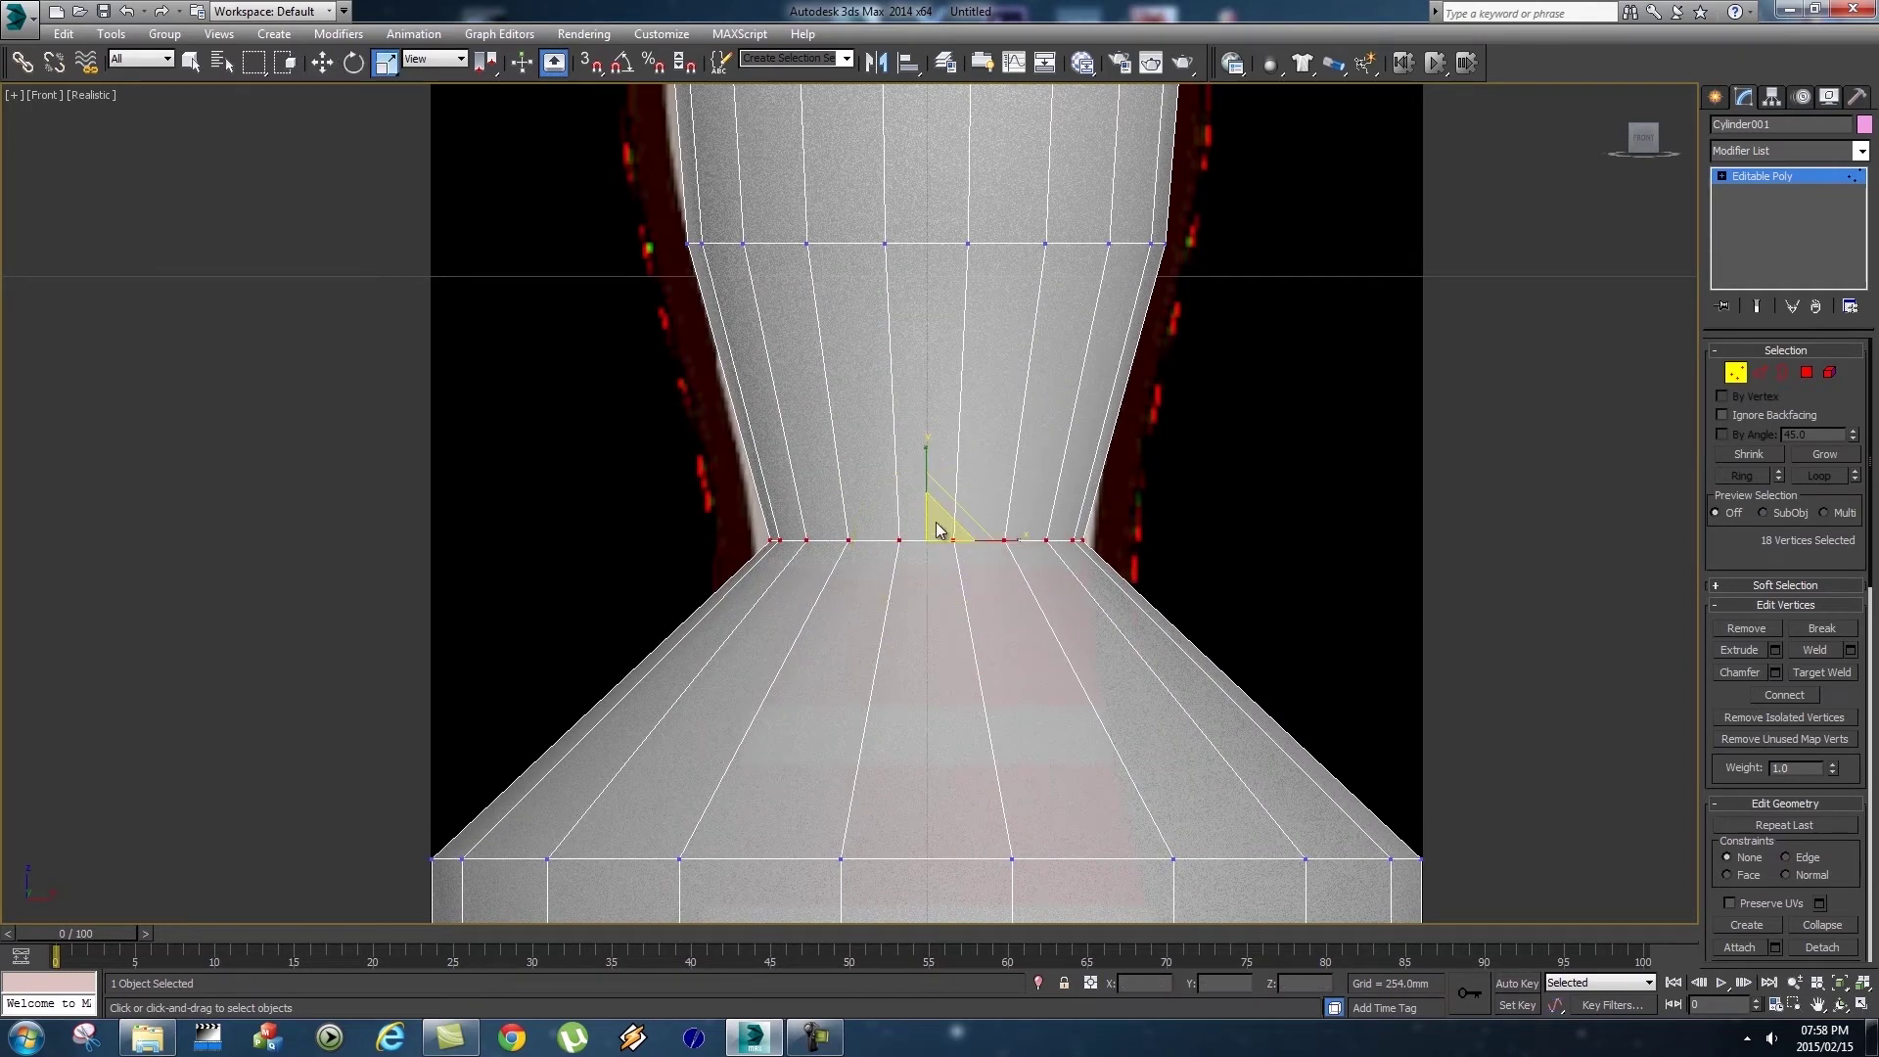
pyautogui.moveTo(936, 524); pyautogui.dragTo(938, 517)
# Select the seventh vertex row from the top, scale it in to the neck's width, and raise it close below the sixth row.
pyautogui.scroll(-3, 938, 525)
pyautogui.moveTo(468, 592); pyautogui.dragTo(1312, 676)
pyautogui.moveTo(922, 634); pyautogui.dragTo(910, 780)
pyautogui.press('w')
pyautogui.moveTo(884, 543)
pyautogui.mouseDown()
pyautogui.moveTo(890, 424)
pyautogui.moveTo(907, 617)
pyautogui.moveTo(905, 523)
pyautogui.mouseUp()
pyautogui.press('r')
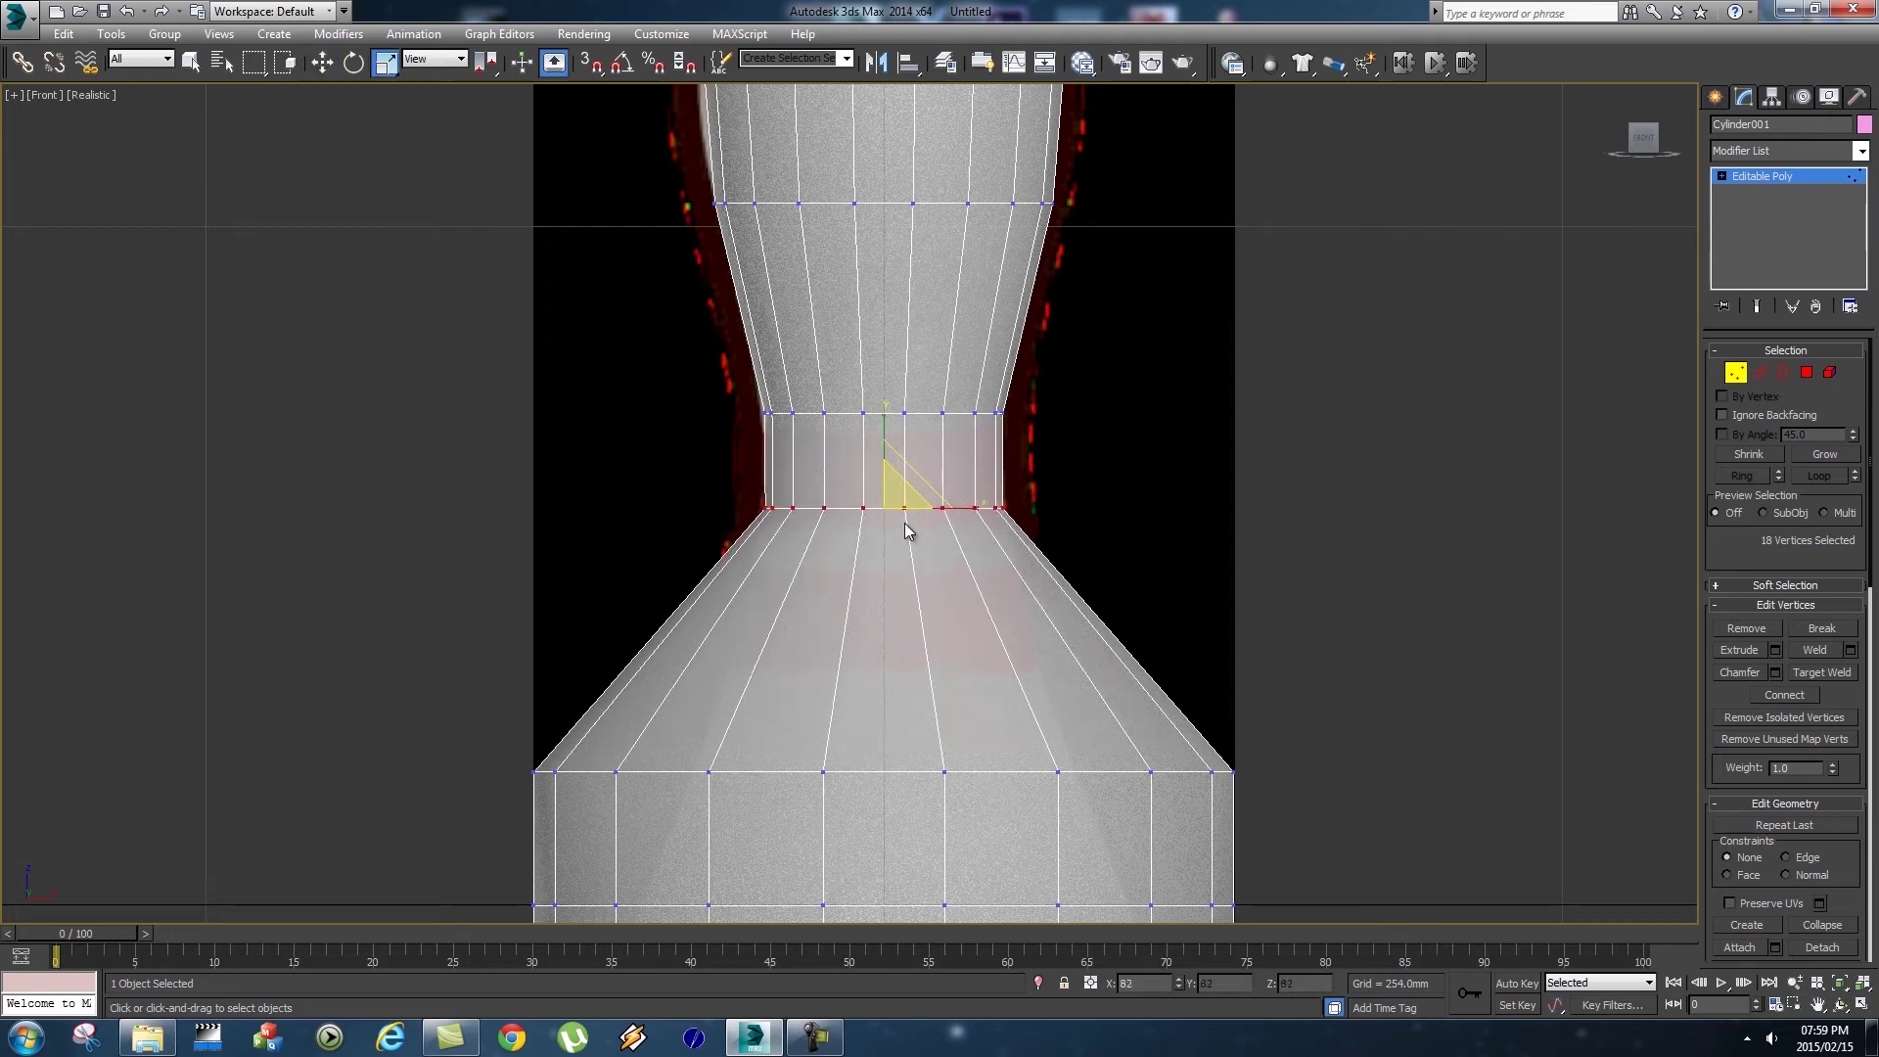
# Select the eighth vertex row from the top, scale it in, and raise it to follow the outline below the neck.
pyautogui.moveTo(647, 717); pyautogui.dragTo(686, 546, button='middle')
pyautogui.moveTo(1088, 624); pyautogui.dragTo(1326, 631)
pyautogui.moveTo(943, 592); pyautogui.dragTo(985, 684)
pyautogui.press('w')
pyautogui.moveTo(922, 522)
pyautogui.mouseDown()
pyautogui.moveTo(927, 441)
pyautogui.moveTo(936, 584)
pyautogui.moveTo(945, 549)
pyautogui.mouseUp()
pyautogui.press('r')
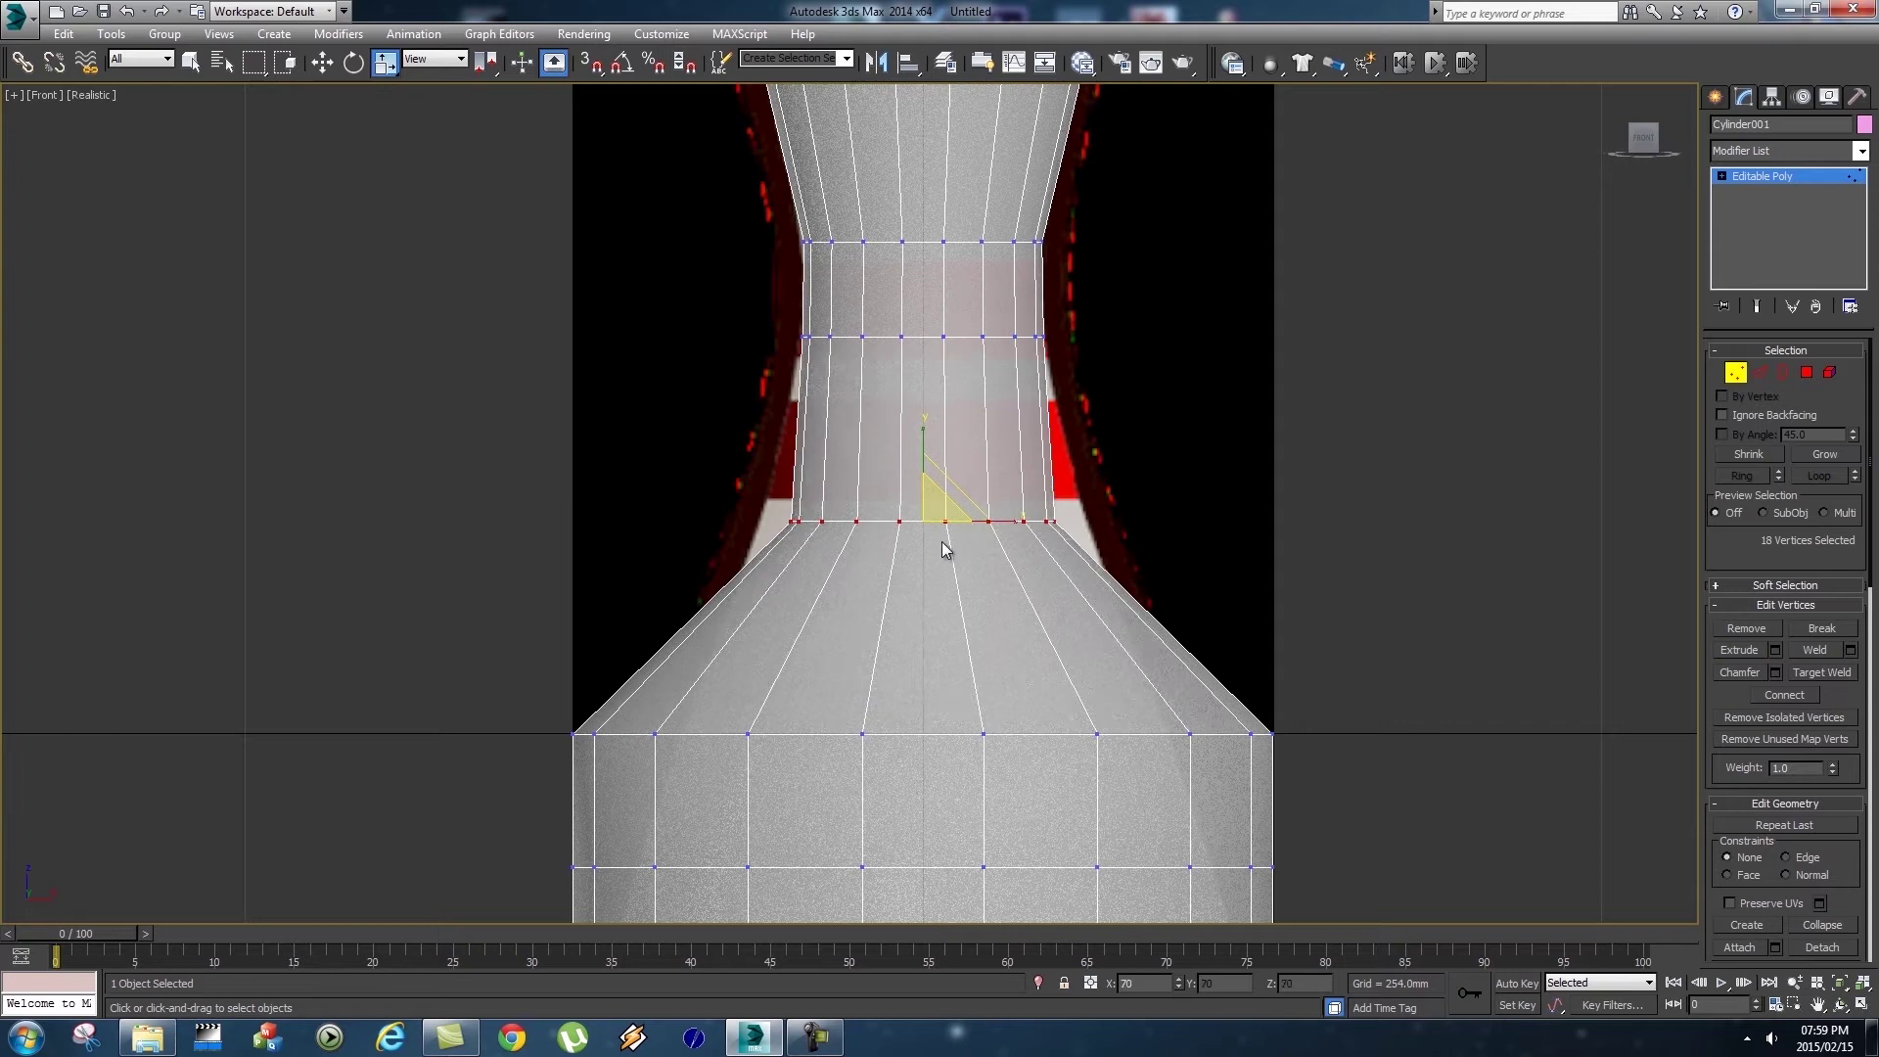
# Select the ninth vertex row from the top and scale it in to match the pin's upper body outline.
pyautogui.moveTo(1179, 685); pyautogui.dragTo(1167, 482, button='middle')
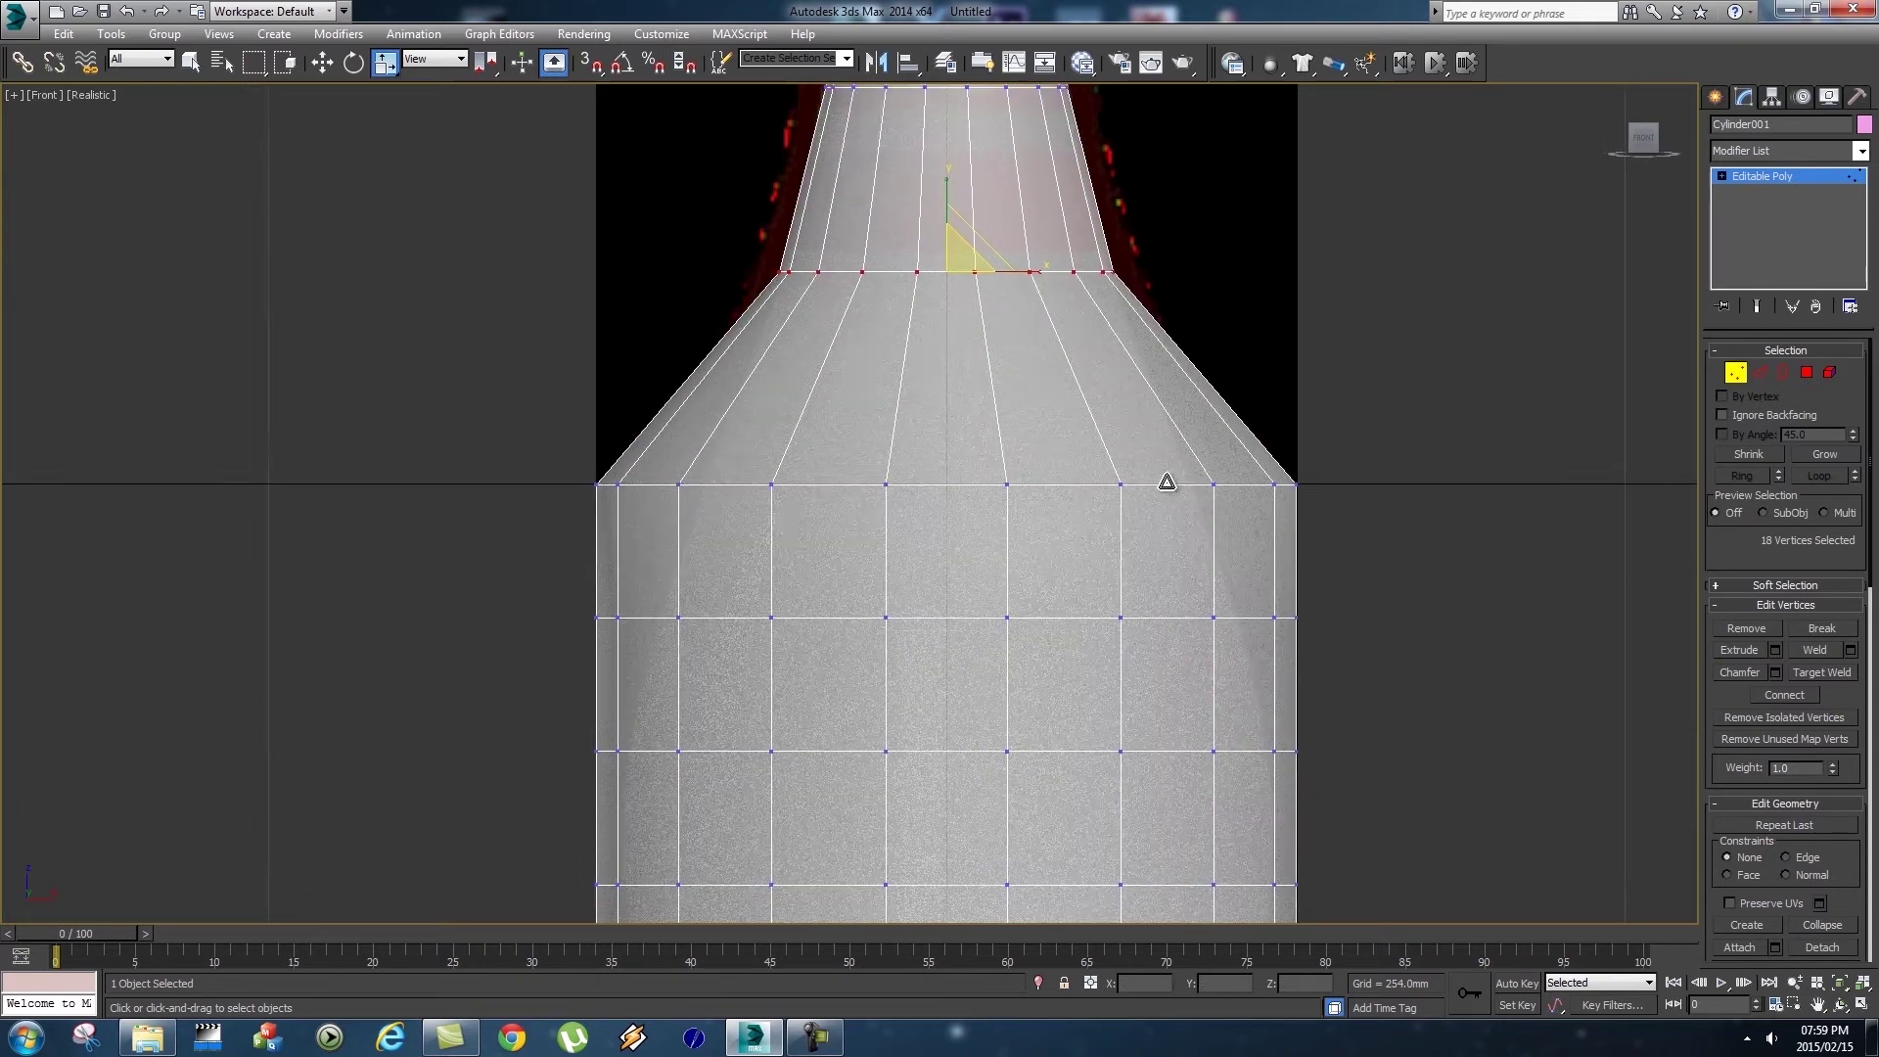
pyautogui.press('w')
pyautogui.moveTo(1271, 485); pyautogui.dragTo(1272, 489)
pyautogui.press('r')
pyautogui.moveTo(969, 468); pyautogui.dragTo(986, 508)
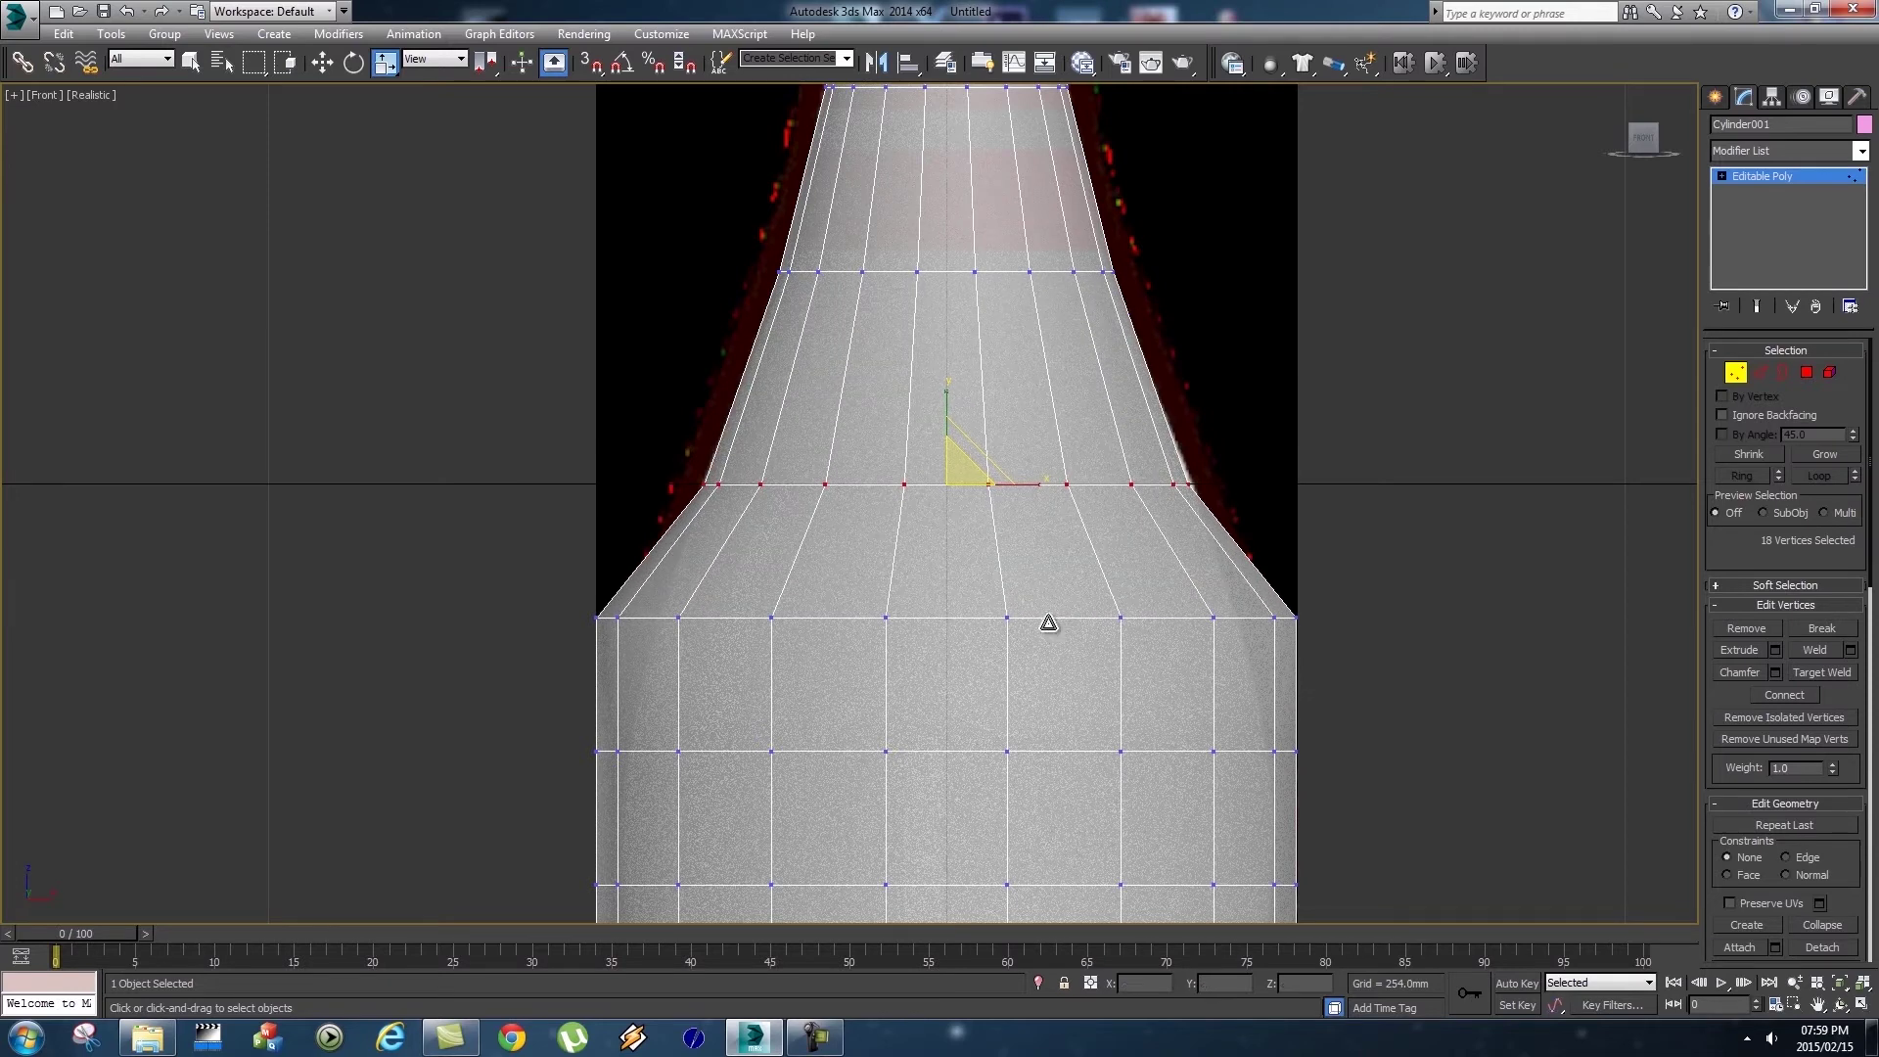
# Scale in the tenth and eleventh vertex rows from the top, one at a time, to follow the widening body.
pyautogui.moveTo(1049, 620); pyautogui.dragTo(1068, 465, button='middle')
pyautogui.moveTo(525, 424); pyautogui.dragTo(1392, 531)
pyautogui.moveTo(985, 466)
pyautogui.mouseDown()
pyautogui.moveTo(982, 521)
pyautogui.moveTo(998, 479)
pyautogui.mouseUp()
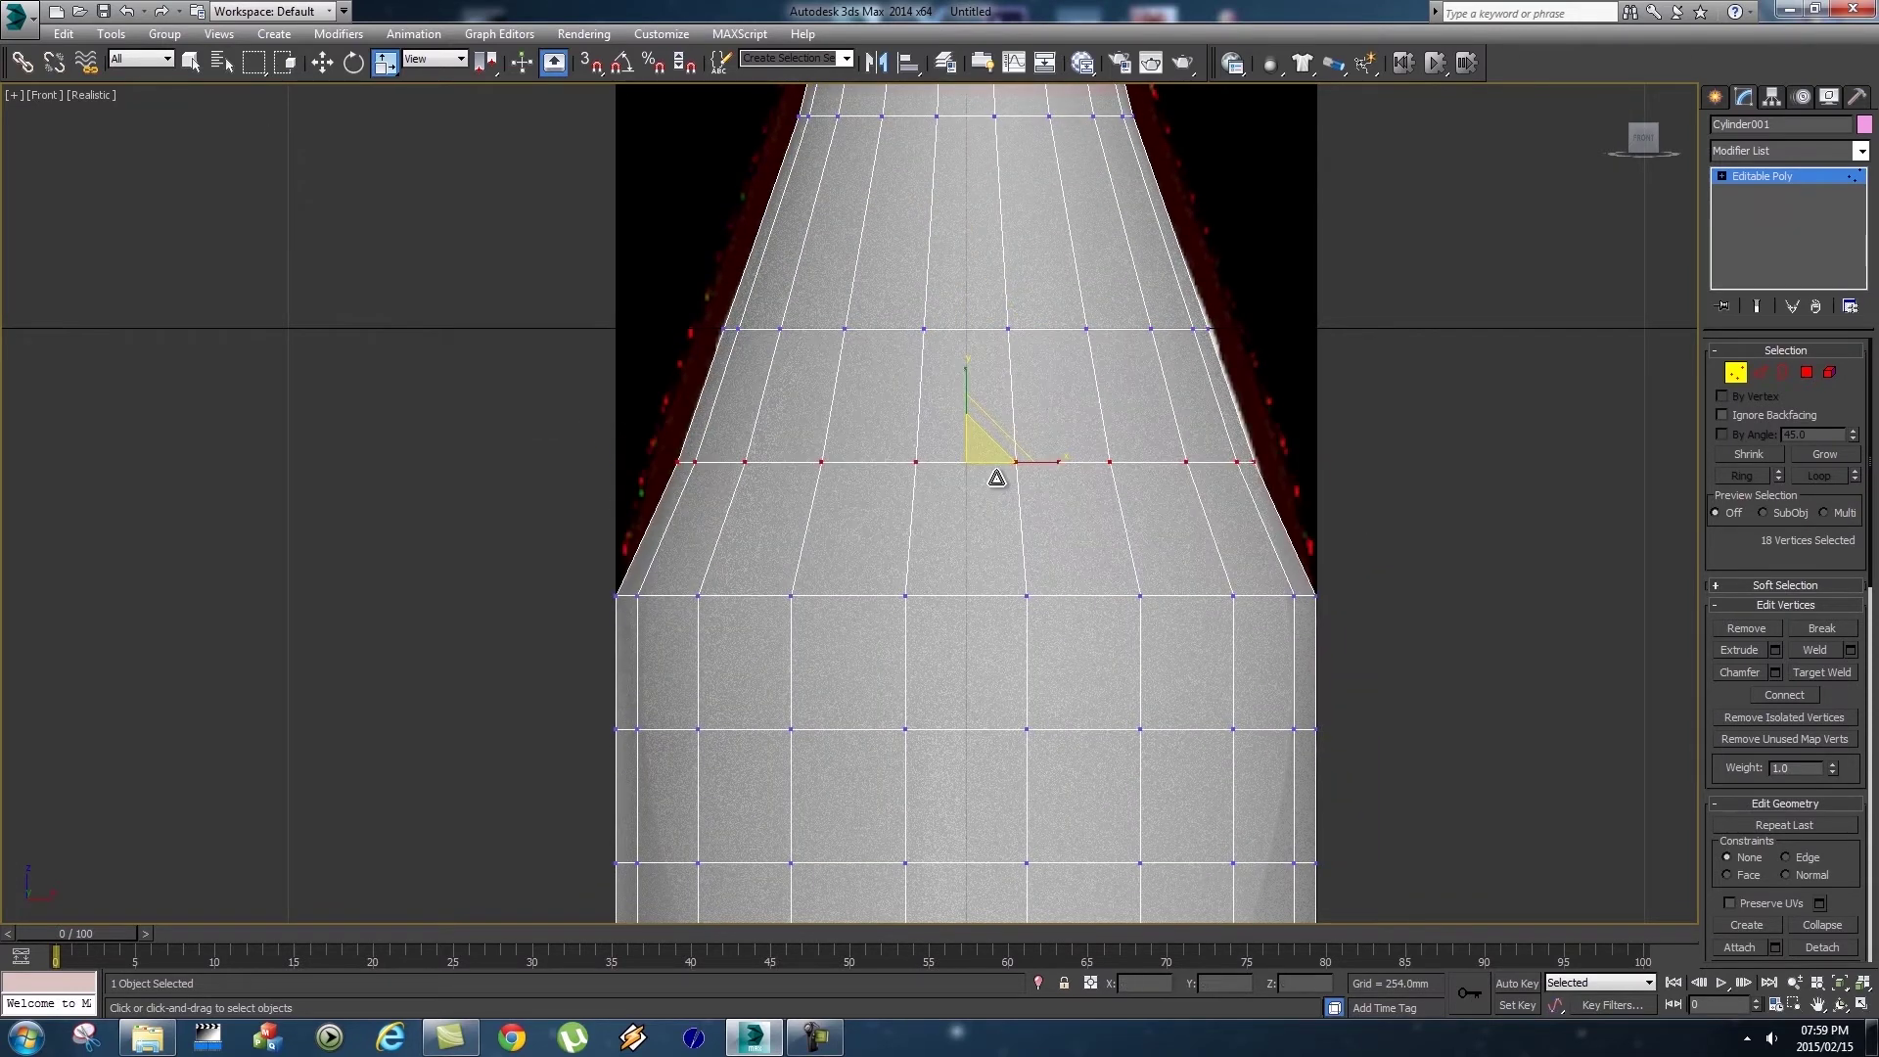
pyautogui.moveTo(998, 479); pyautogui.dragTo(1014, 367, button='middle')
pyautogui.moveTo(1460, 518); pyautogui.dragTo(1459, 518)
pyautogui.moveTo(1007, 470)
pyautogui.mouseDown()
pyautogui.moveTo(986, 571)
pyautogui.moveTo(1009, 476)
pyautogui.mouseUp()
# Select the twelfth vertex row from the top, scale it to the body's widest part, and raise it toward the eleventh row.
pyautogui.moveTo(1065, 635); pyautogui.dragTo(1026, 511, button='middle')
pyautogui.moveTo(545, 458); pyautogui.dragTo(1359, 517)
pyautogui.moveTo(953, 480); pyautogui.dragTo(959, 435)
pyautogui.press('w')
pyautogui.press('r')
# Scale in the thirteenth and fourteenth vertex rows from the top, one at a time, to match the body below its widest part.
pyautogui.moveTo(973, 565); pyautogui.dragTo(978, 514, button='middle')
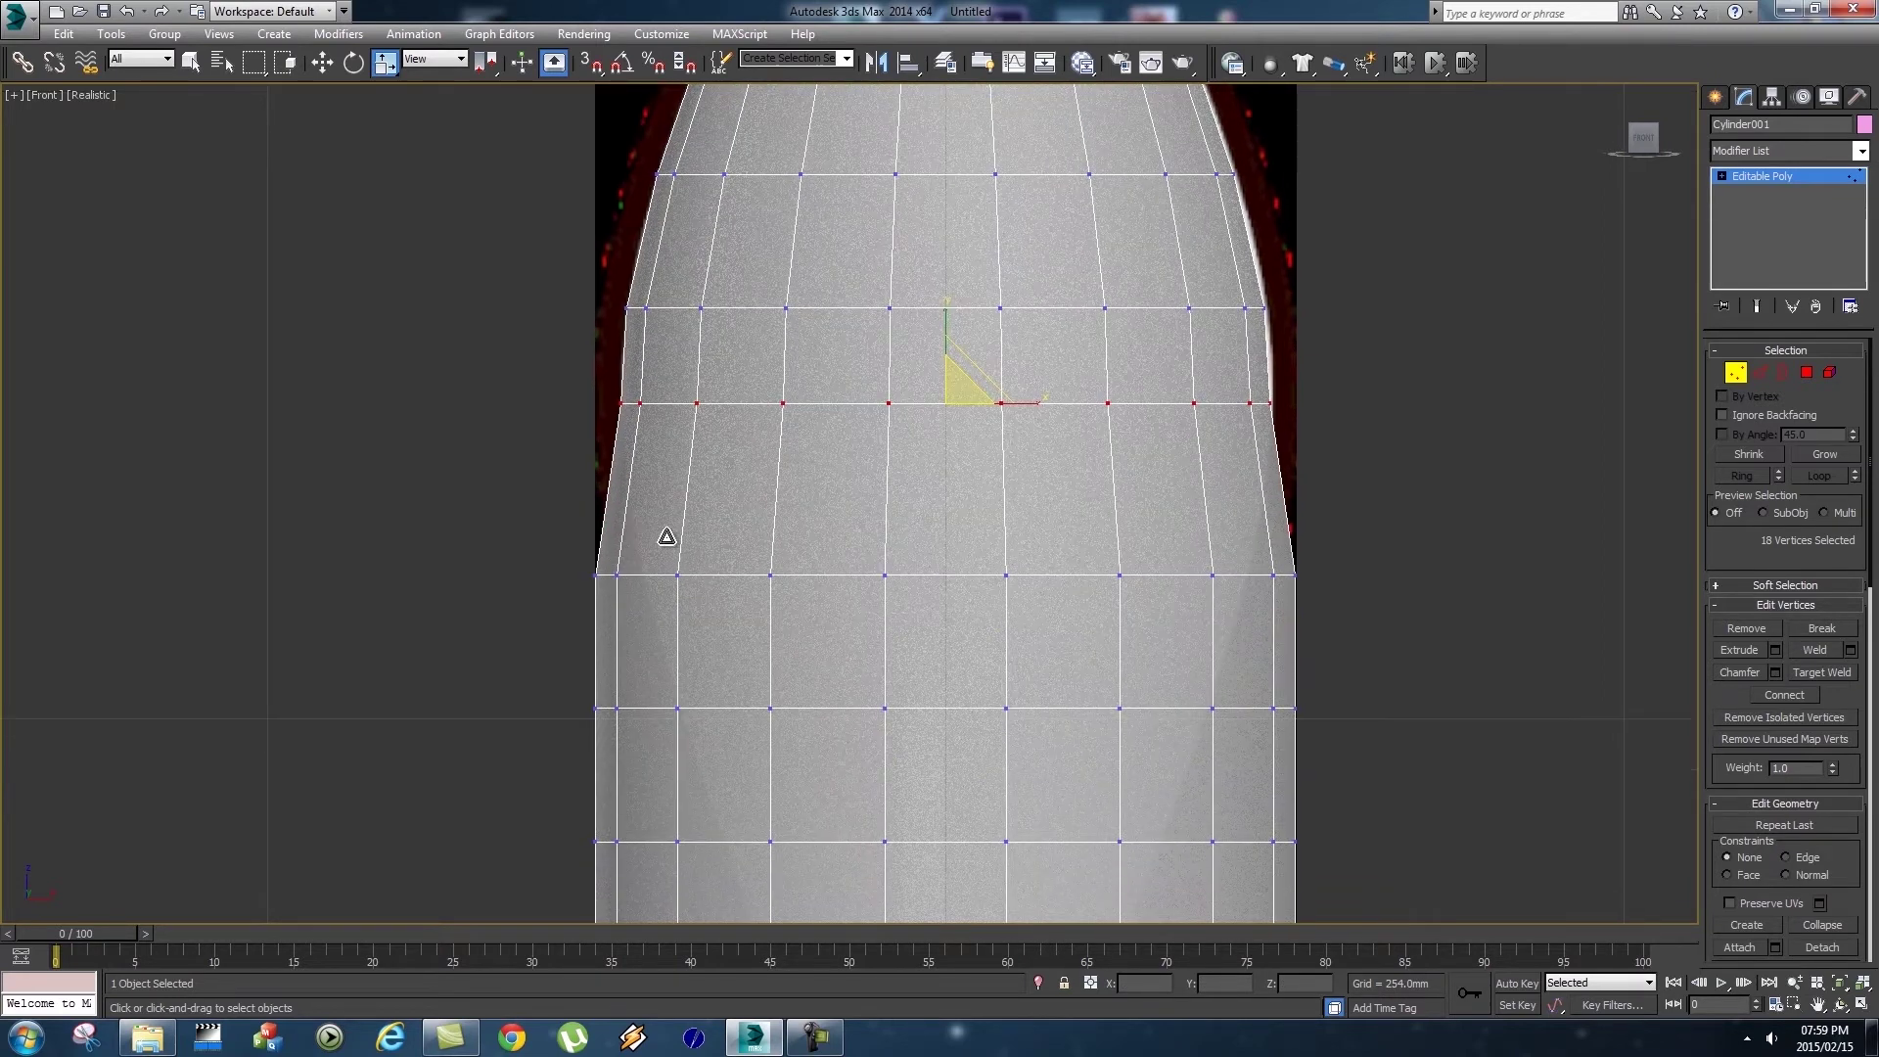
pyautogui.moveTo(1365, 581); pyautogui.dragTo(1361, 577)
pyautogui.moveTo(967, 595); pyautogui.dragTo(974, 581)
pyautogui.moveTo(706, 686); pyautogui.dragTo(707, 533, button='middle')
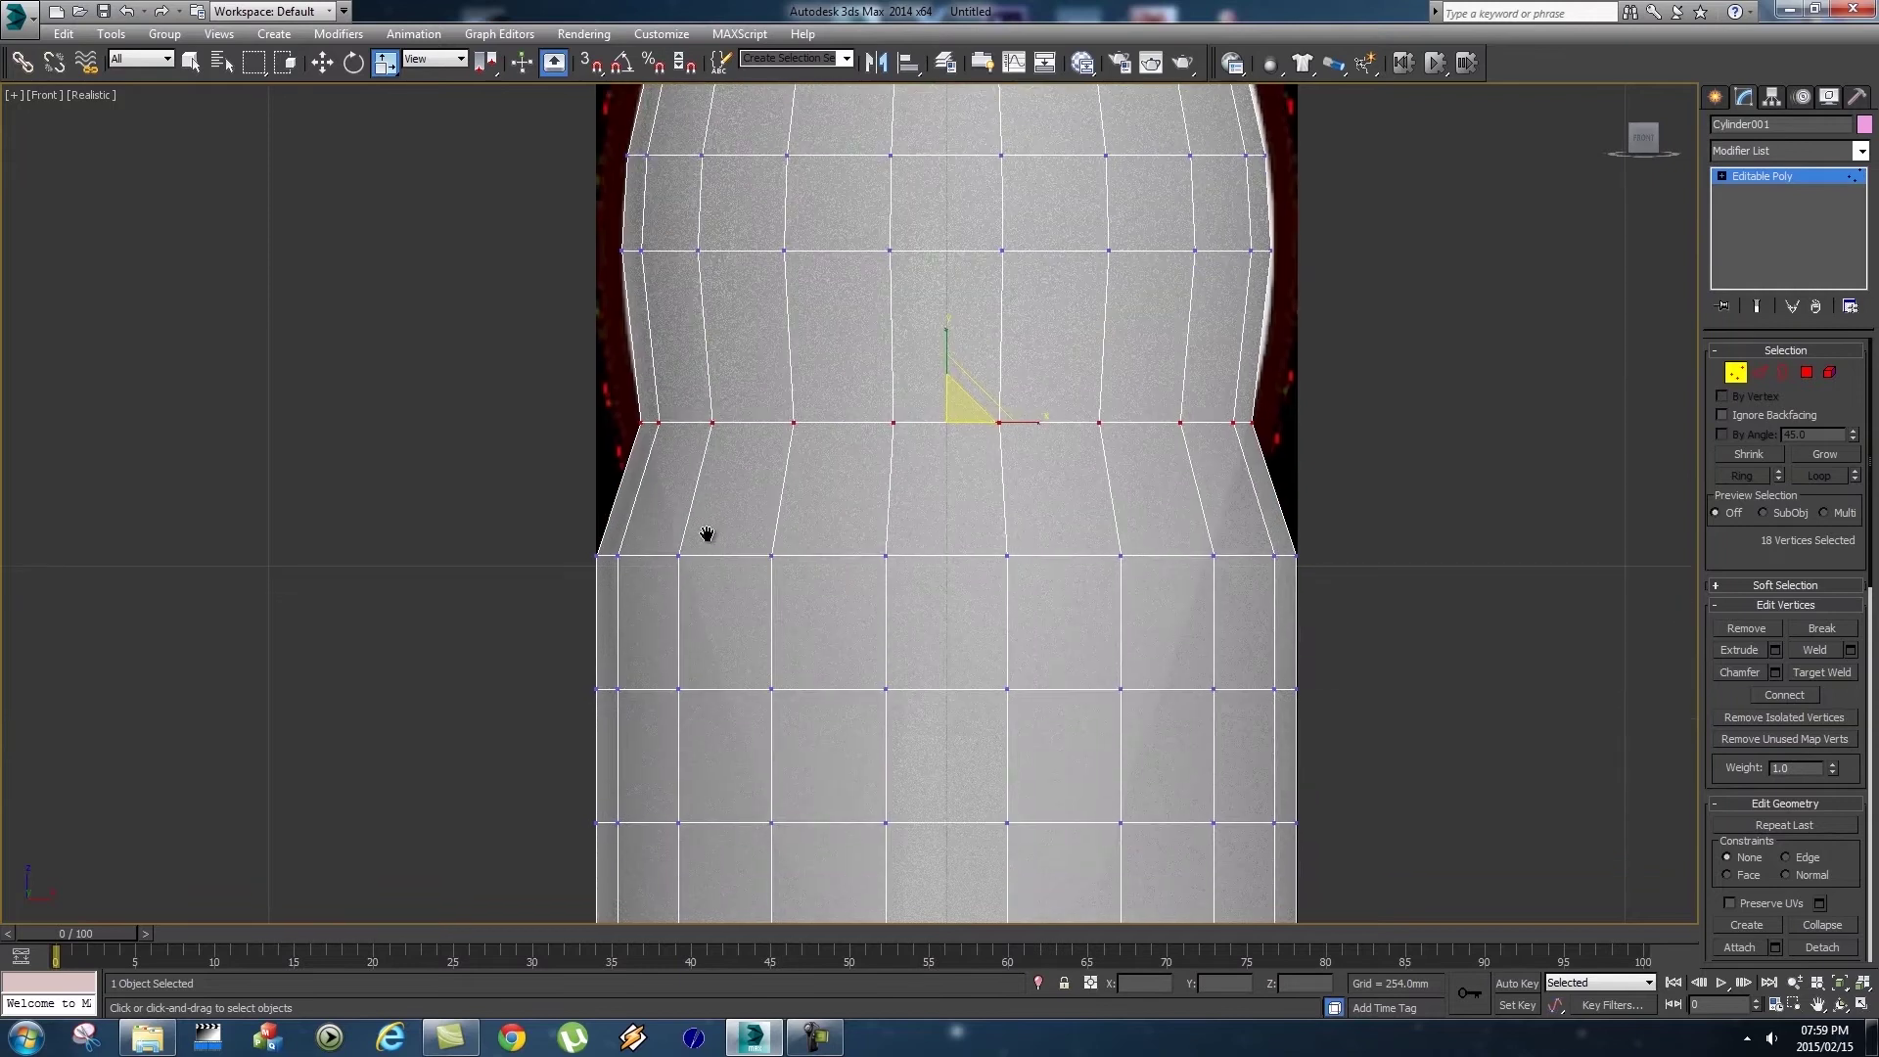
pyautogui.moveTo(1406, 583); pyautogui.dragTo(1407, 584)
pyautogui.moveTo(966, 544); pyautogui.dragTo(975, 578)
# Scale in the fifteenth and sixteenth vertex rows from the top, one at a time, to follow the tapering lower body.
pyautogui.moveTo(568, 653); pyautogui.dragTo(588, 539, button='middle')
pyautogui.moveTo(1321, 631); pyautogui.dragTo(1322, 630)
pyautogui.moveTo(983, 573); pyautogui.dragTo(995, 629)
pyautogui.moveTo(1106, 741); pyautogui.dragTo(1100, 692, button='middle')
pyautogui.moveTo(567, 623); pyautogui.dragTo(1339, 700)
pyautogui.moveTo(982, 671); pyautogui.dragTo(999, 763)
# Select the bottom vertex row, scale it in, raise it to the pin's base, and fit its width to the reference.
pyautogui.moveTo(998, 764); pyautogui.dragTo(984, 722, button='middle')
pyautogui.moveTo(514, 713); pyautogui.dragTo(1165, 787)
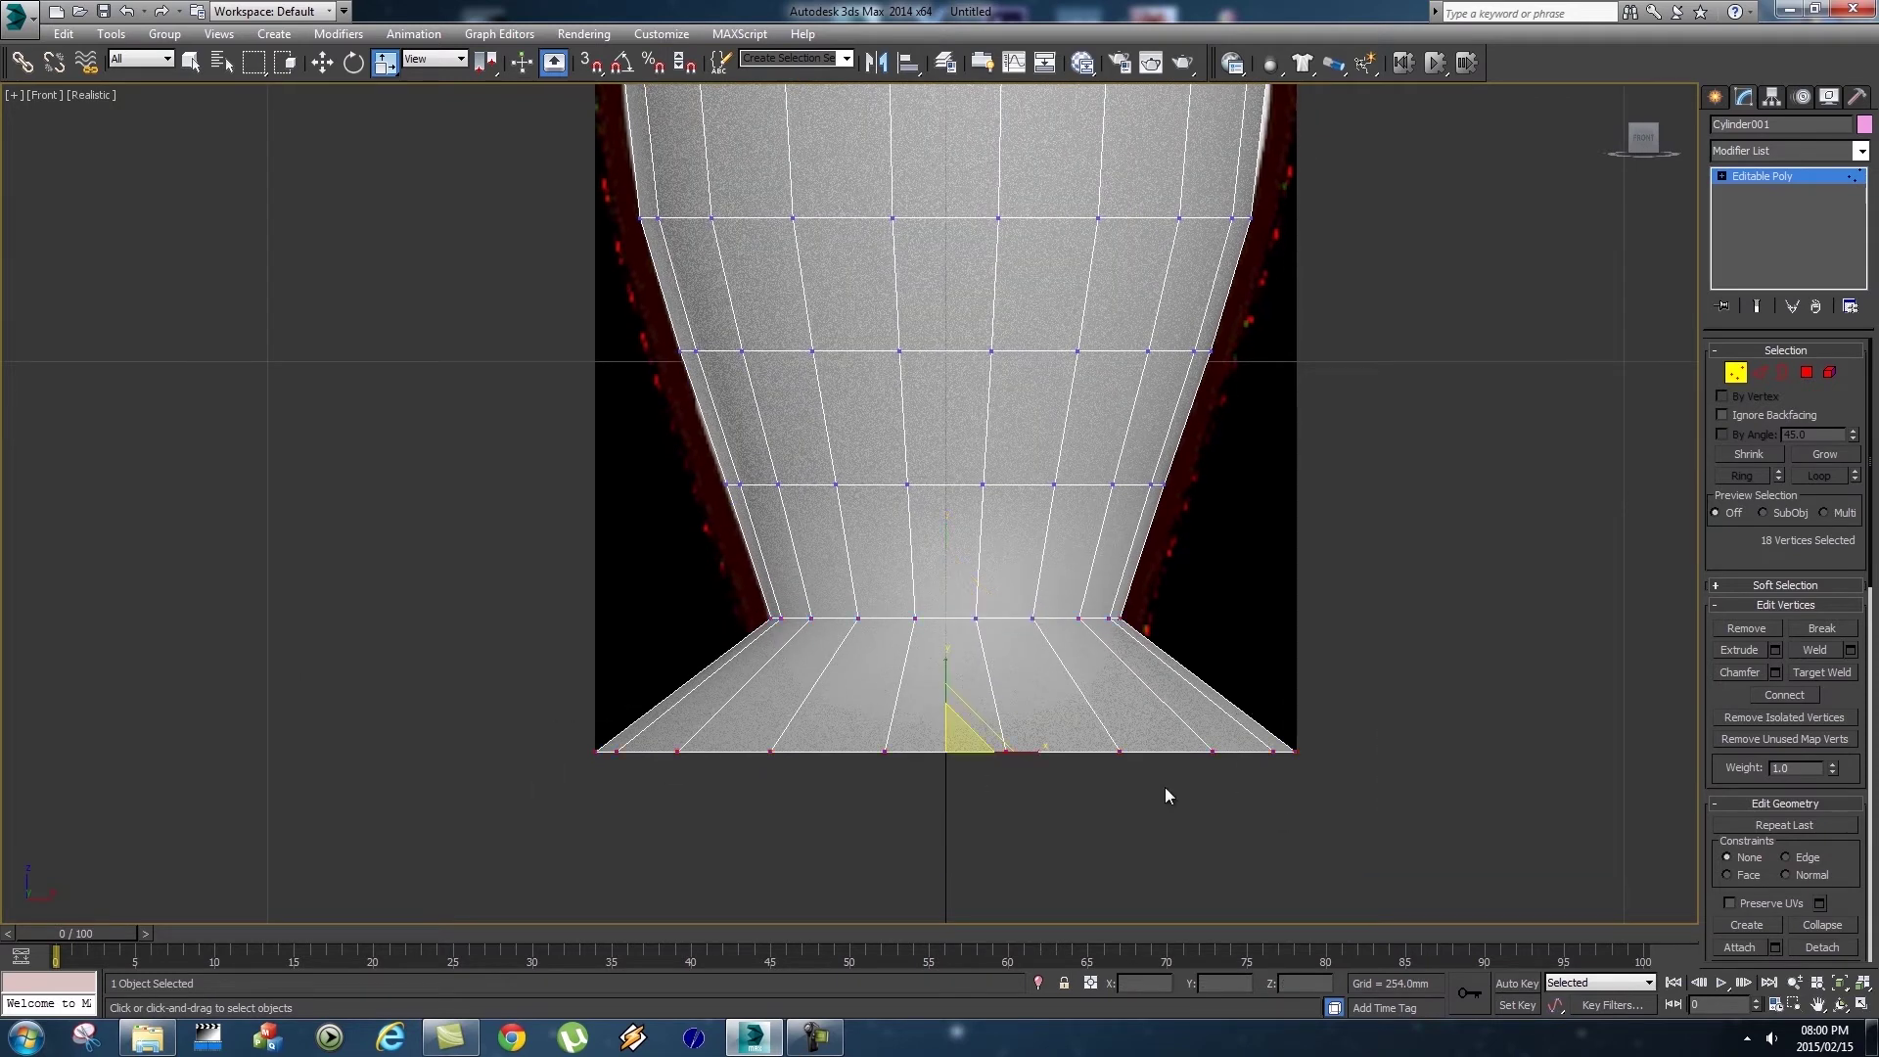
pyautogui.moveTo(972, 751); pyautogui.dragTo(981, 825)
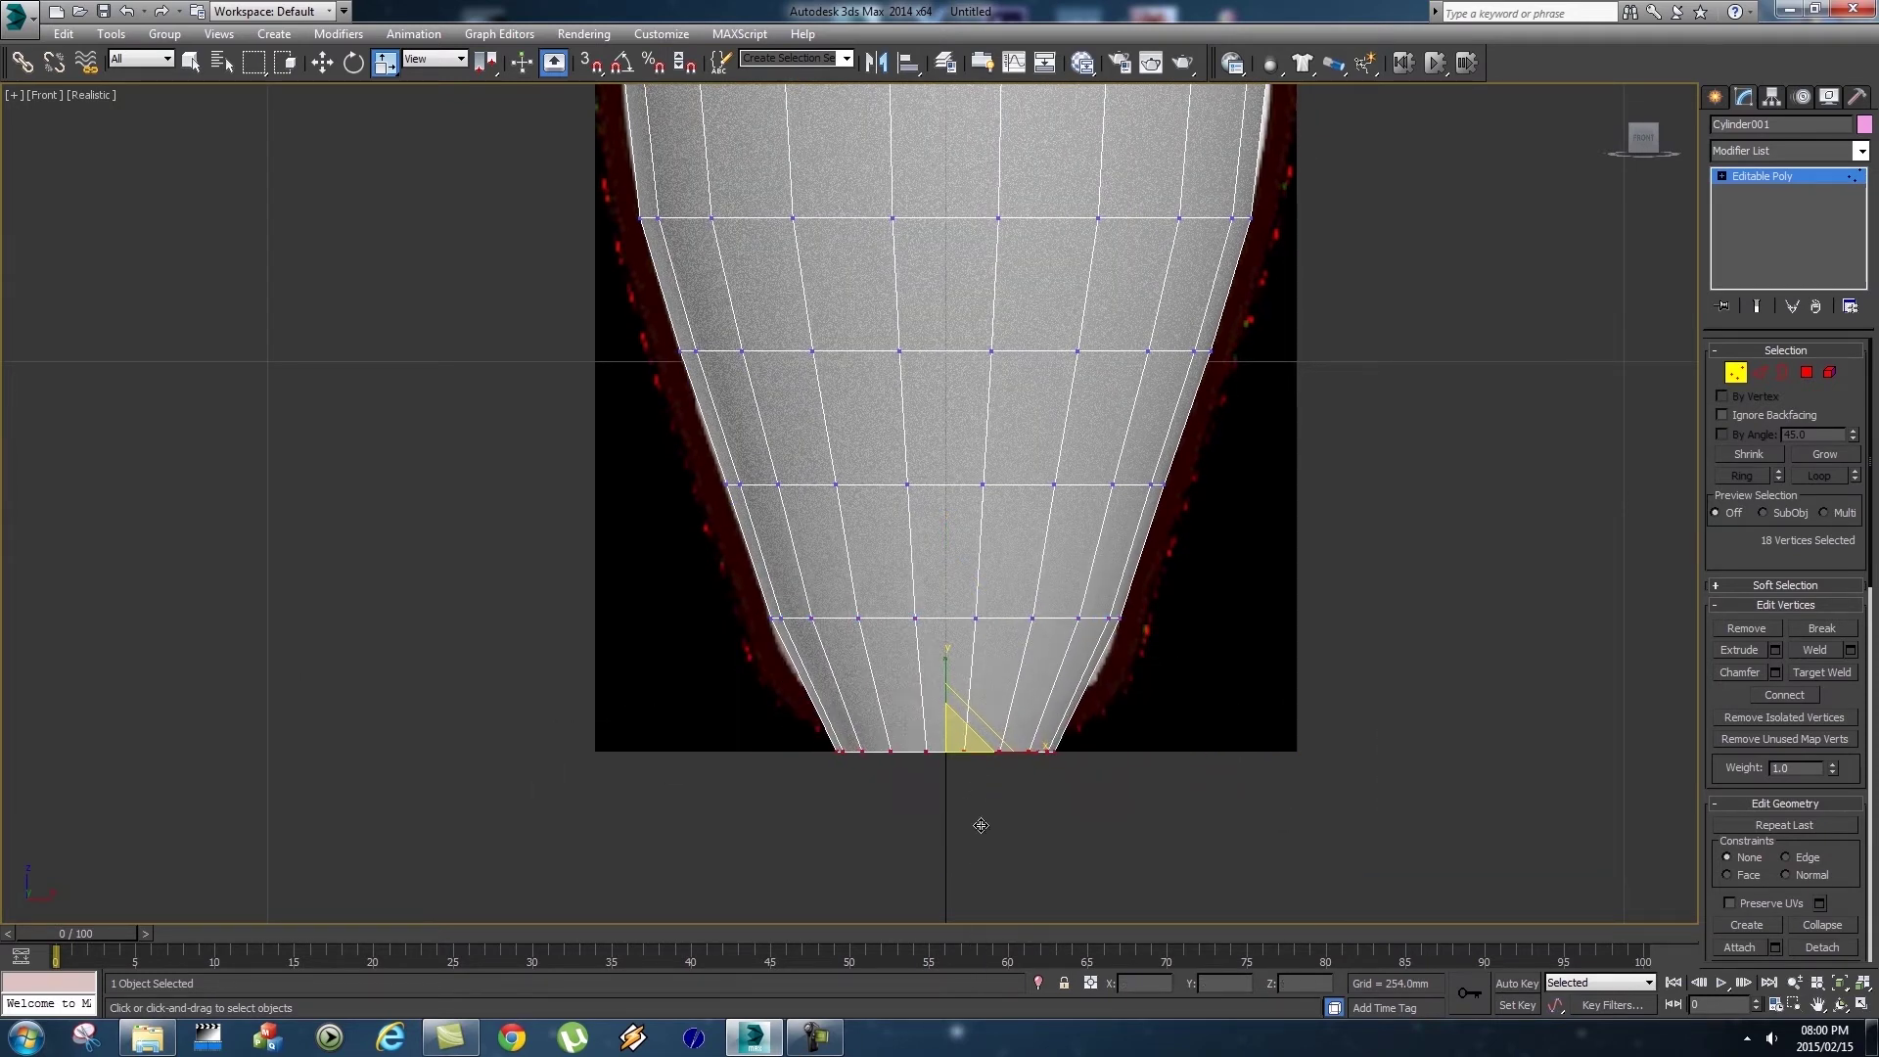
pyautogui.press('w')
pyautogui.moveTo(947, 675); pyautogui.dragTo(959, 640)
pyautogui.press('r')
pyautogui.moveTo(960, 707); pyautogui.dragTo(967, 712)
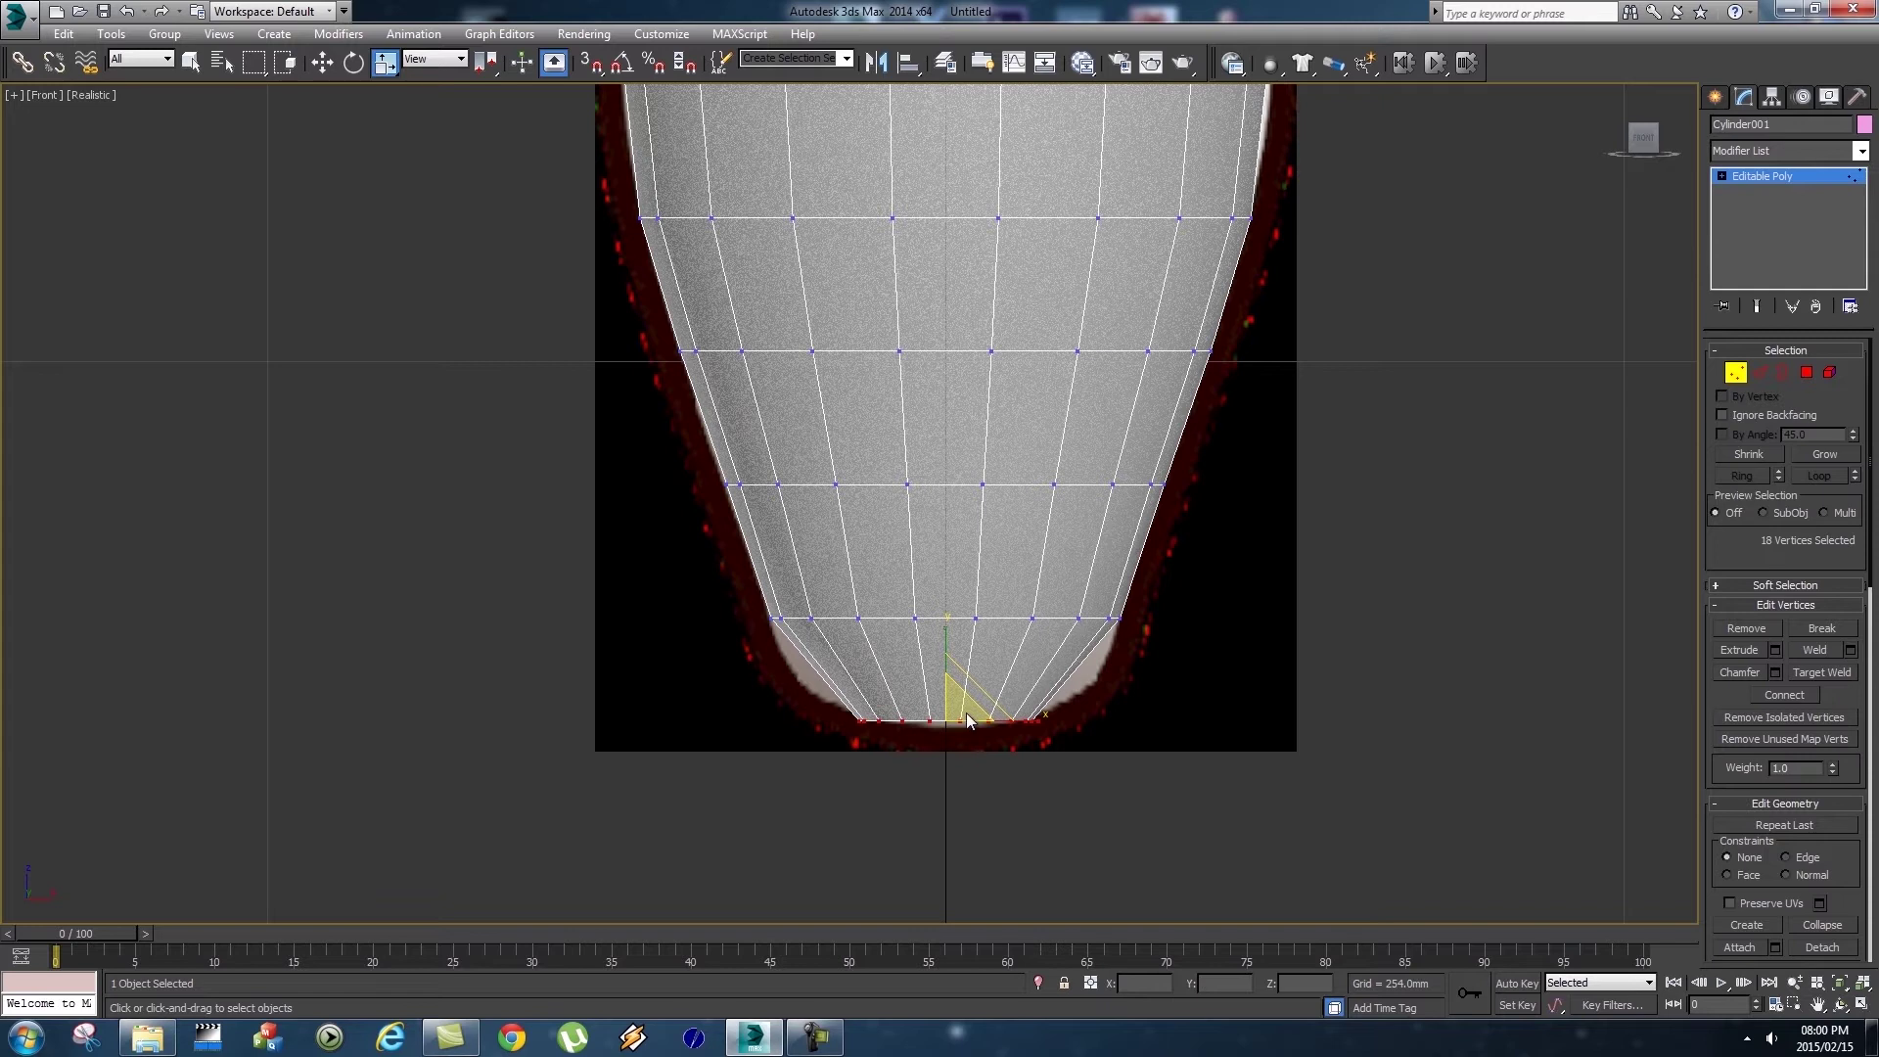
# Frame the whole model in the Front view, restore the four-viewport layout, and maximize the Perspective viewport.
pyautogui.press('w')
pyautogui.hotkey('alt', 'ctrl', 'z')
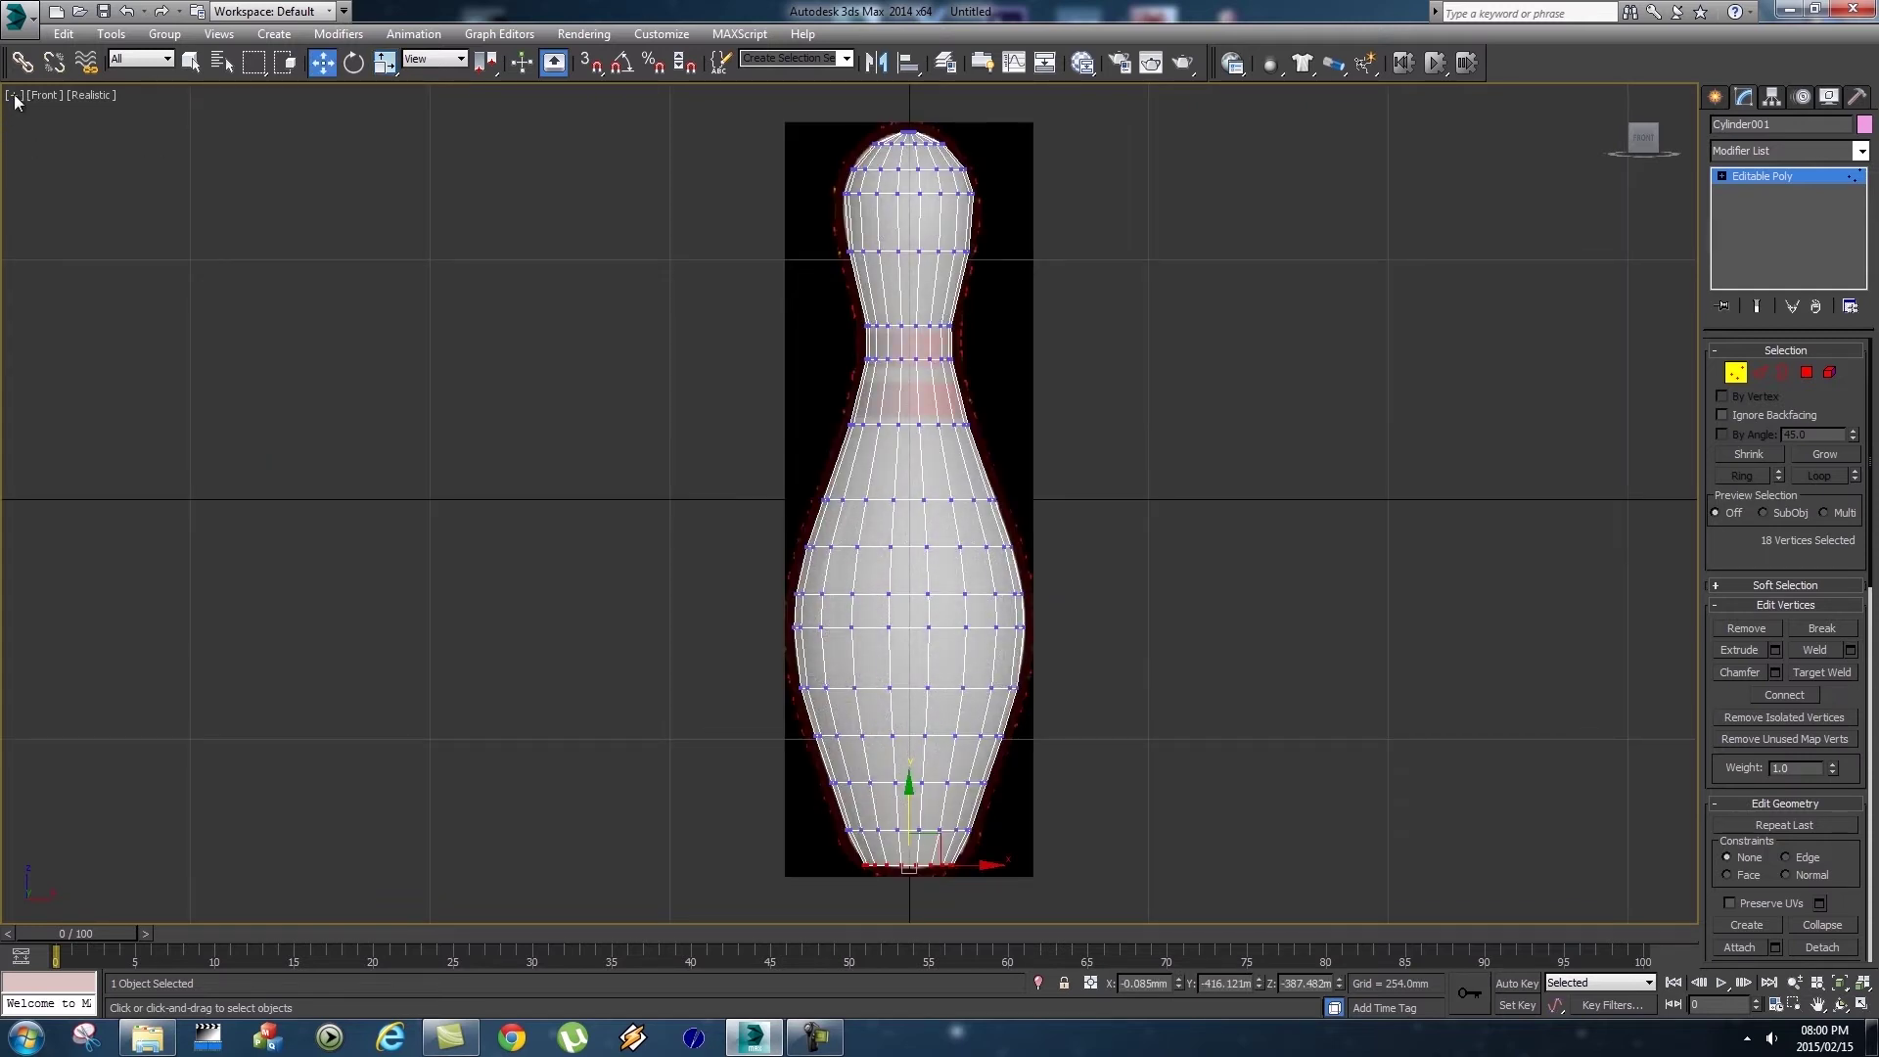
pyautogui.click(15, 97)
pyautogui.click(103, 117)
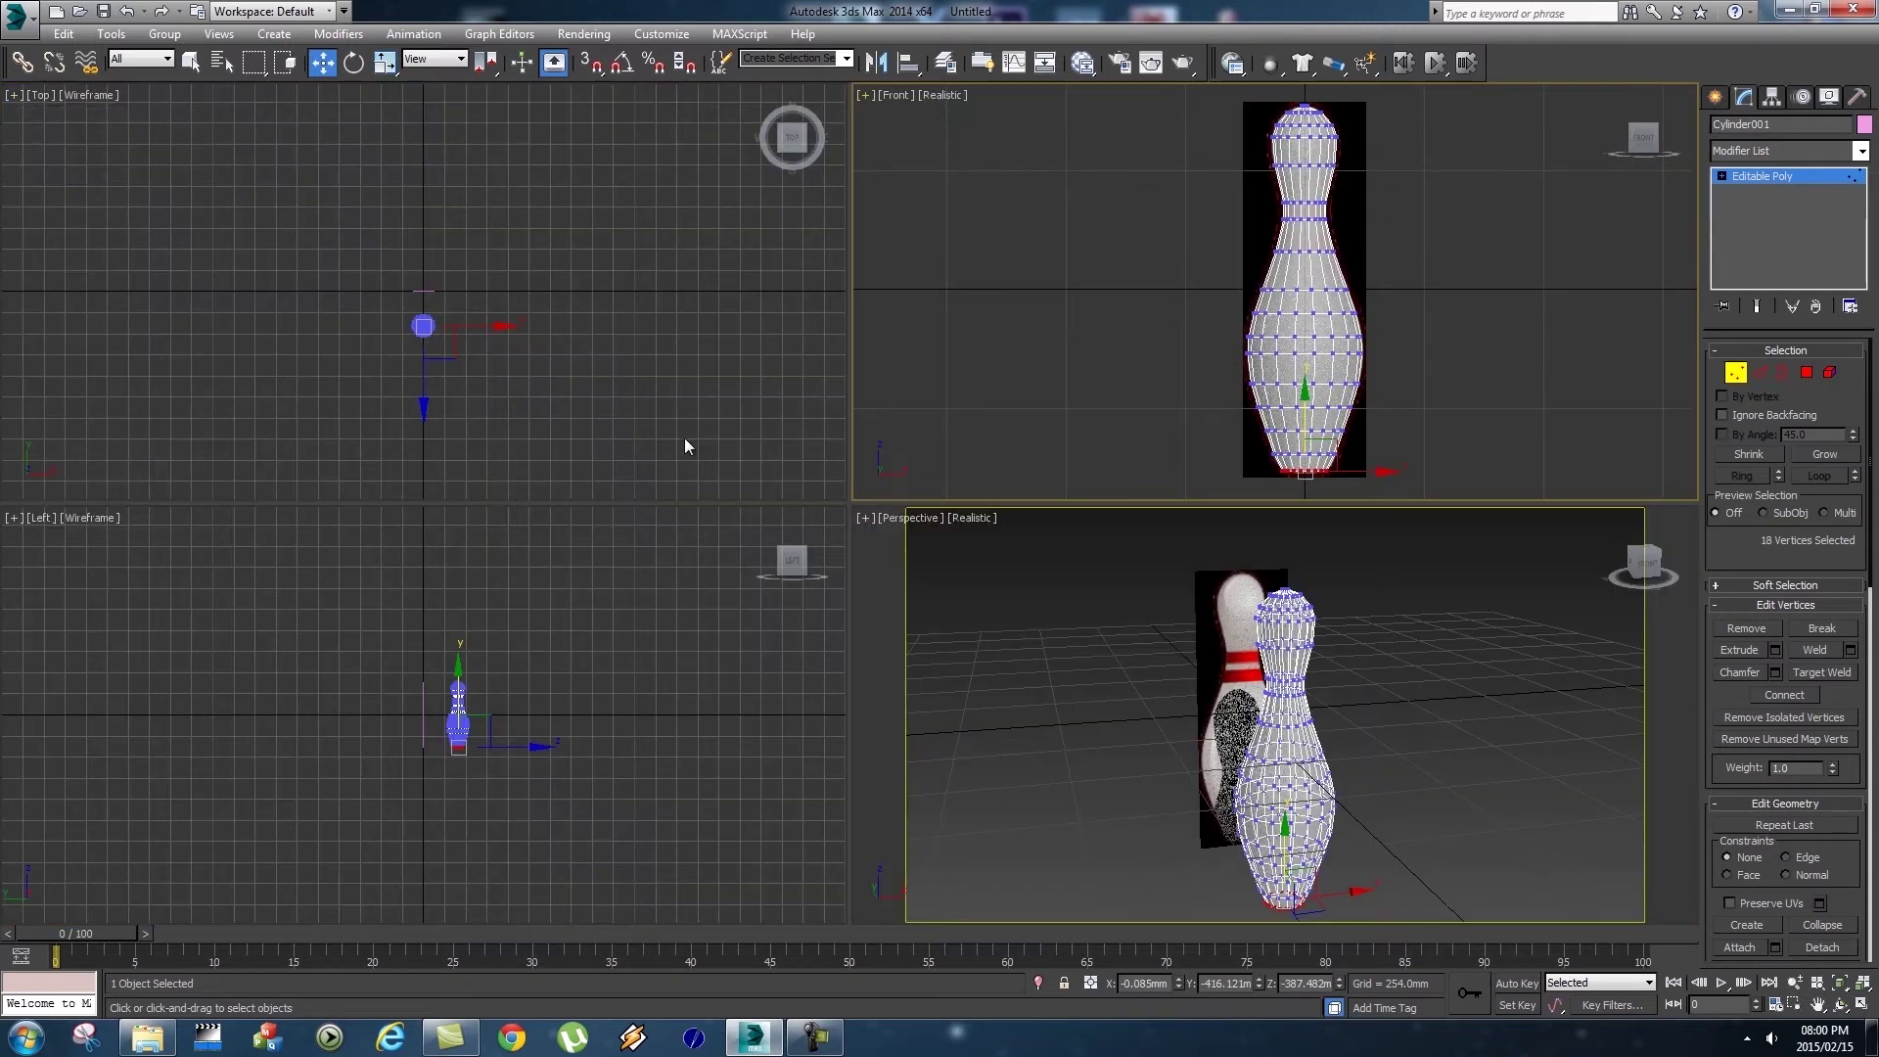
pyautogui.click(865, 519)
pyautogui.click(906, 541)
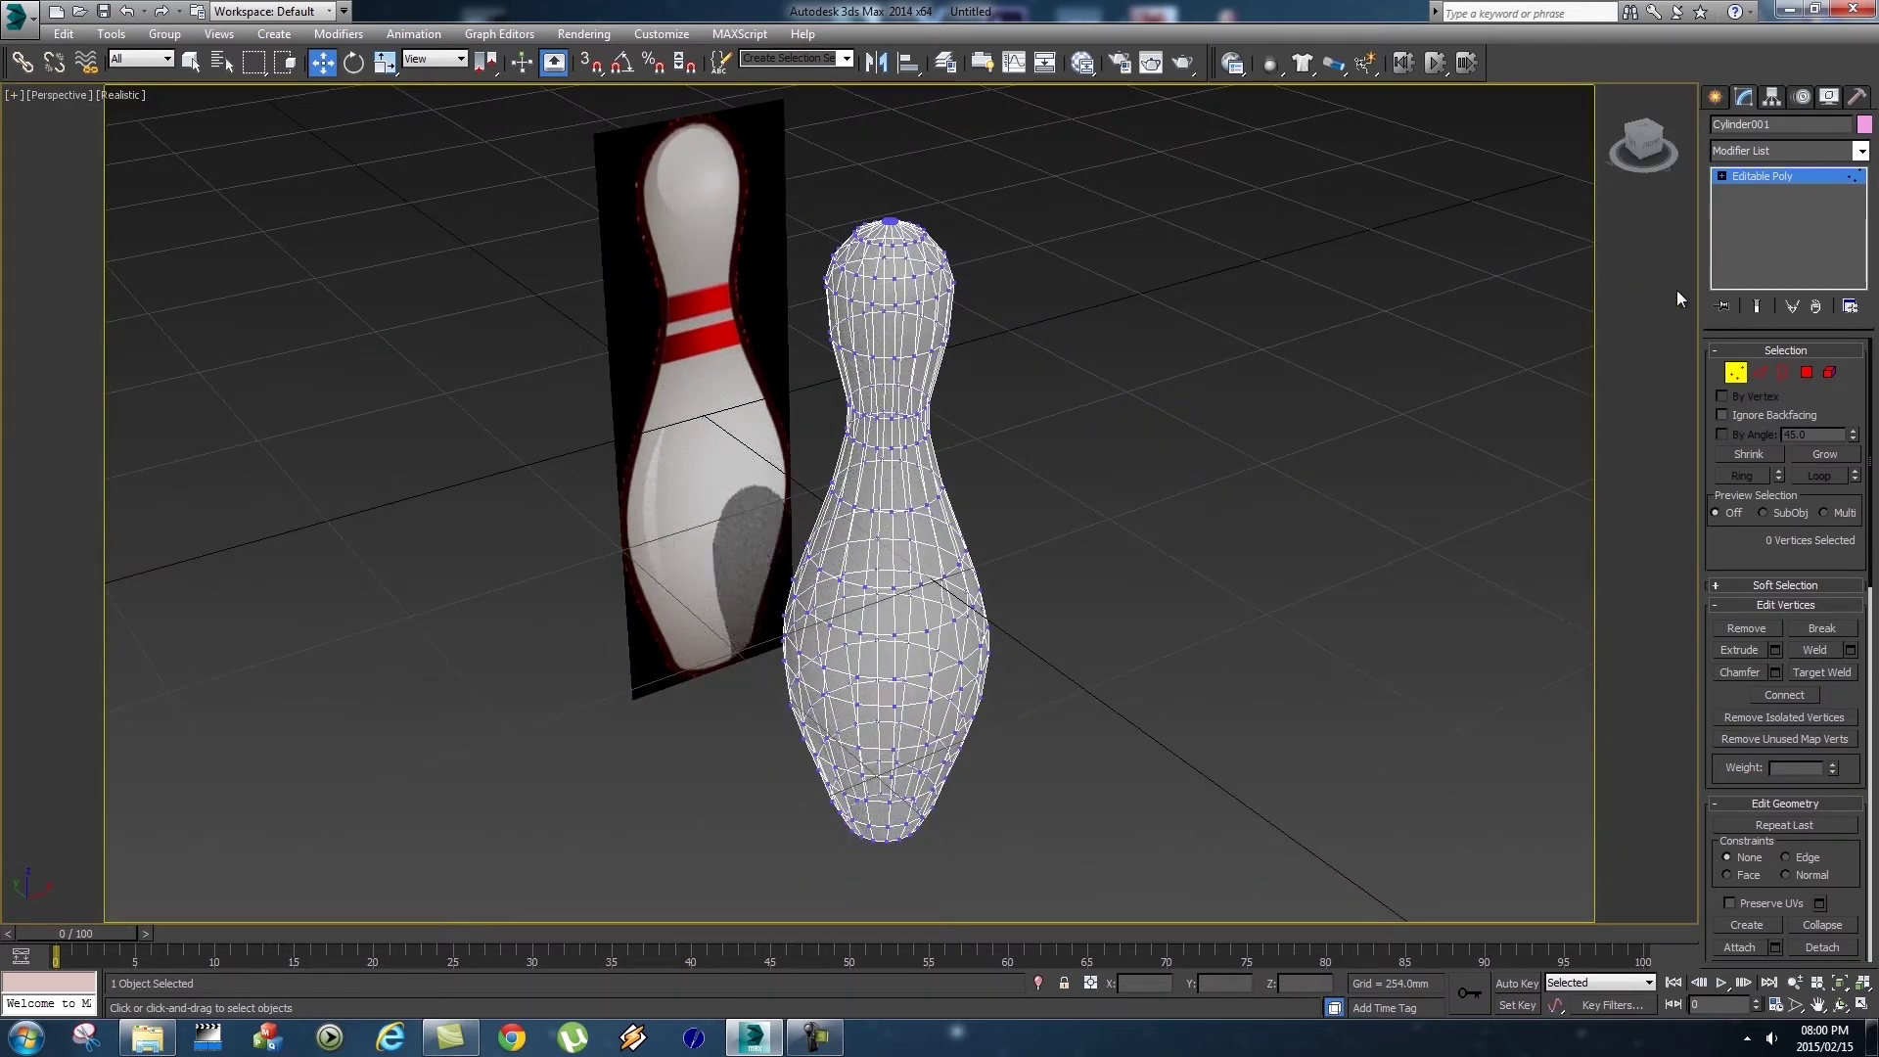
# Leave vertex editing, delete the plane holding the reference image, and select the bowling pin.
pyautogui.click(1715, 97)
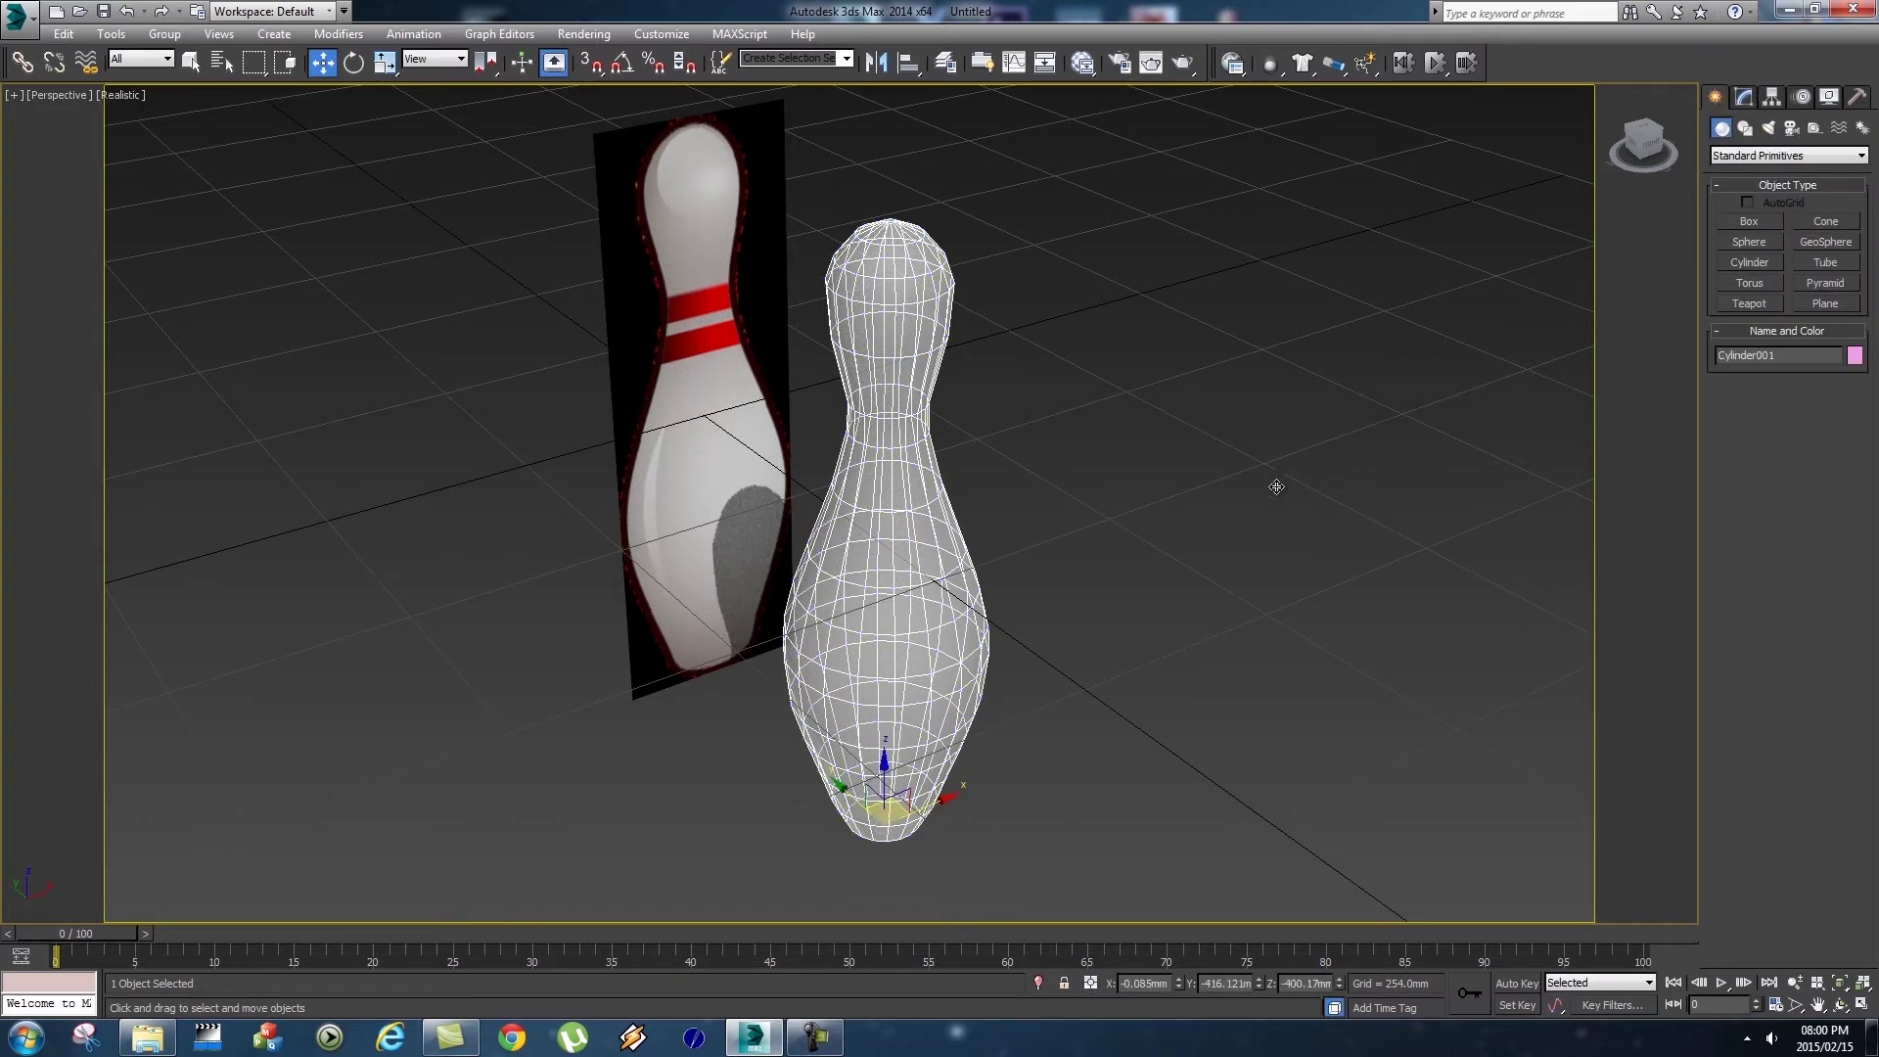
pyautogui.click(686, 320)
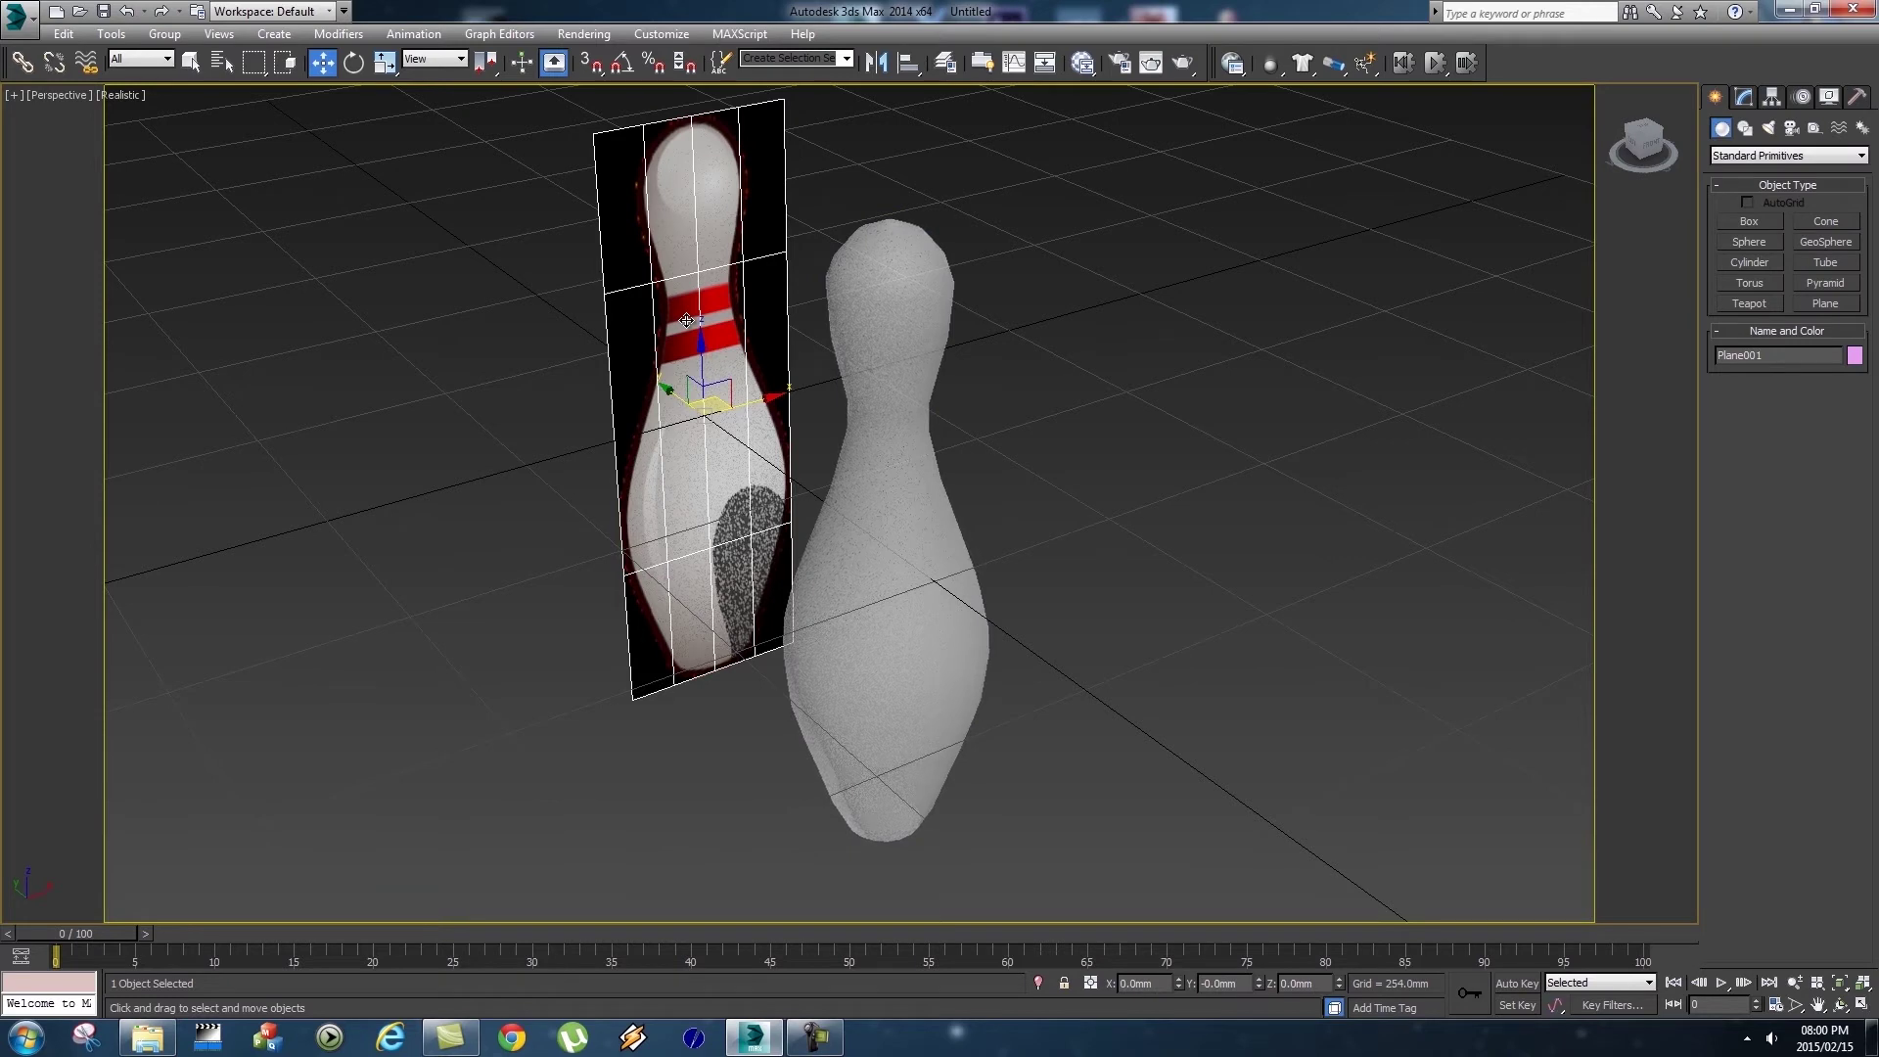
pyautogui.press('Delete')
pyautogui.keyDown('alt'); pyautogui.moveTo(1026, 475); pyautogui.dragTo(756, 427, button='middle'); pyautogui.keyUp('alt')
pyautogui.click(755, 431)
pyautogui.scroll(-3, 1013, 537)
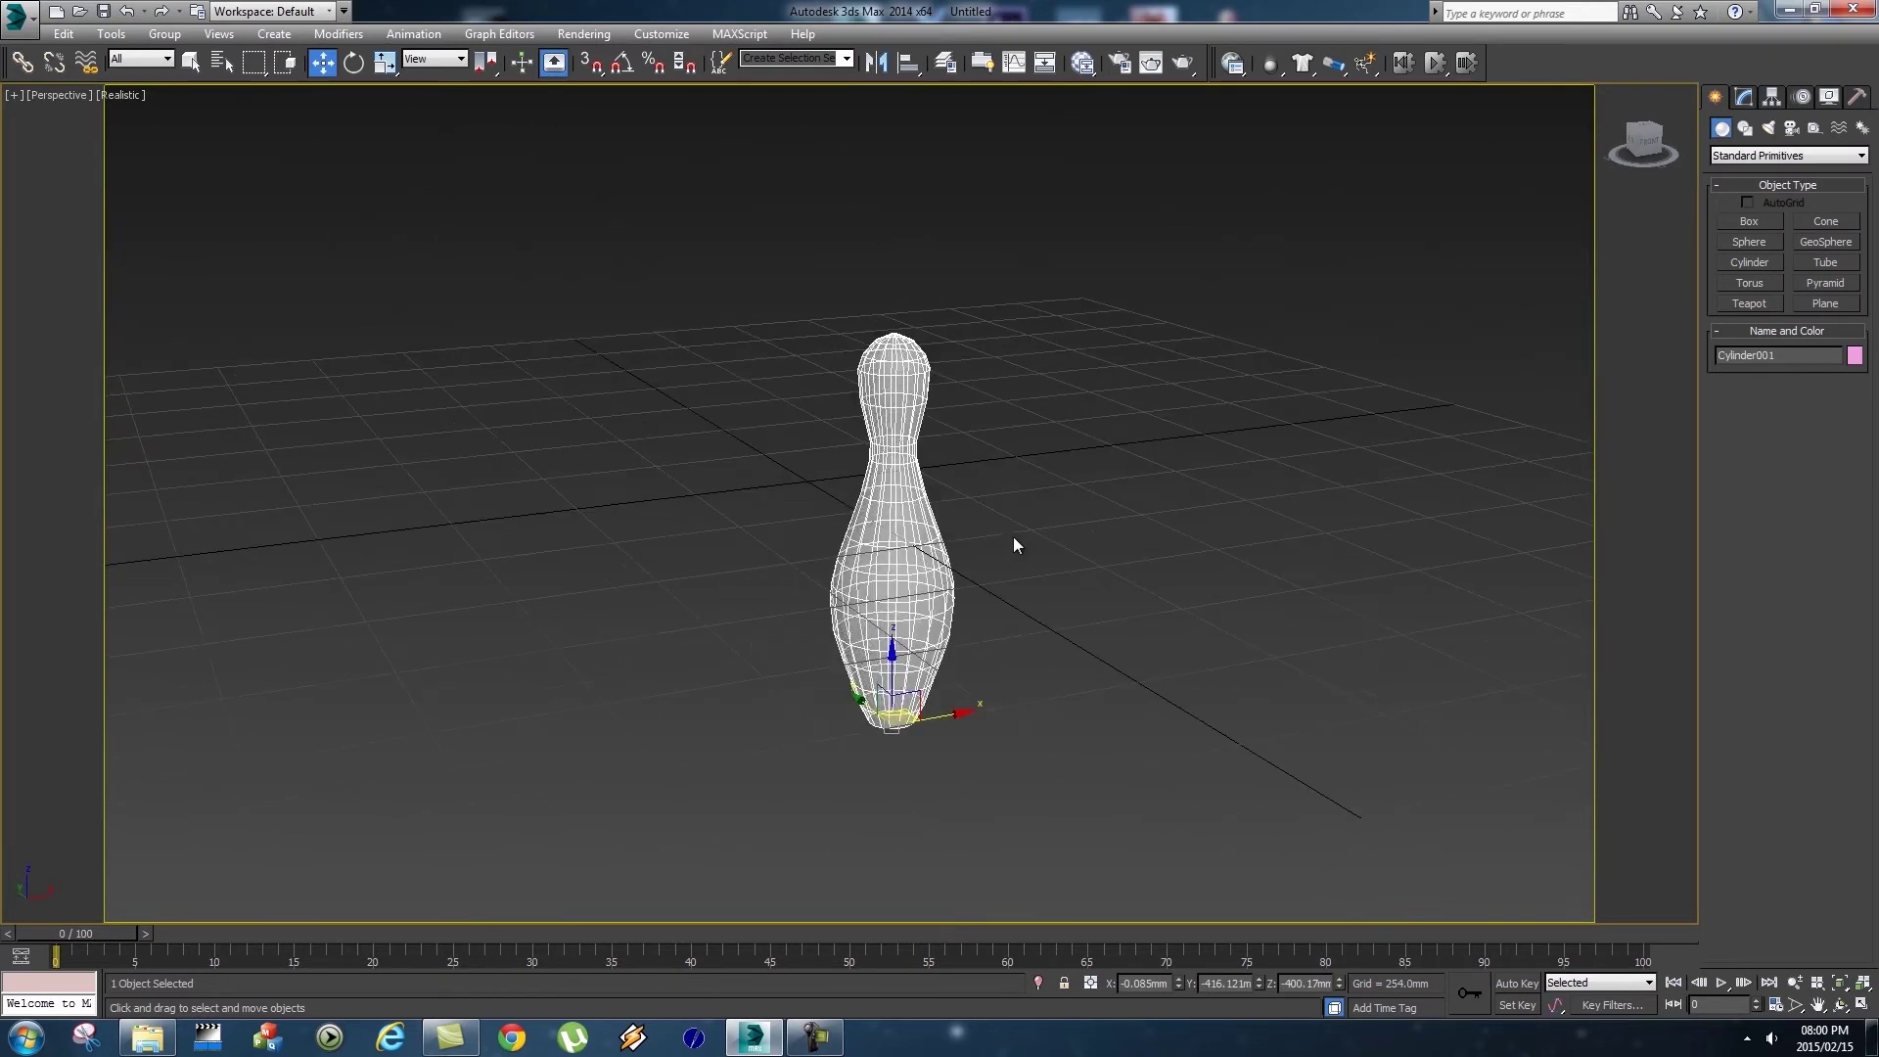
pyautogui.moveTo(1086, 545)
pyautogui.keyDown('alt'); pyautogui.mouseDown(button='middle')
pyautogui.moveTo(961, 424)
pyautogui.moveTo(960, 499)
pyautogui.moveTo(1028, 539)
pyautogui.moveTo(1102, 526)
pyautogui.mouseUp(button='middle'); pyautogui.keyUp('alt')
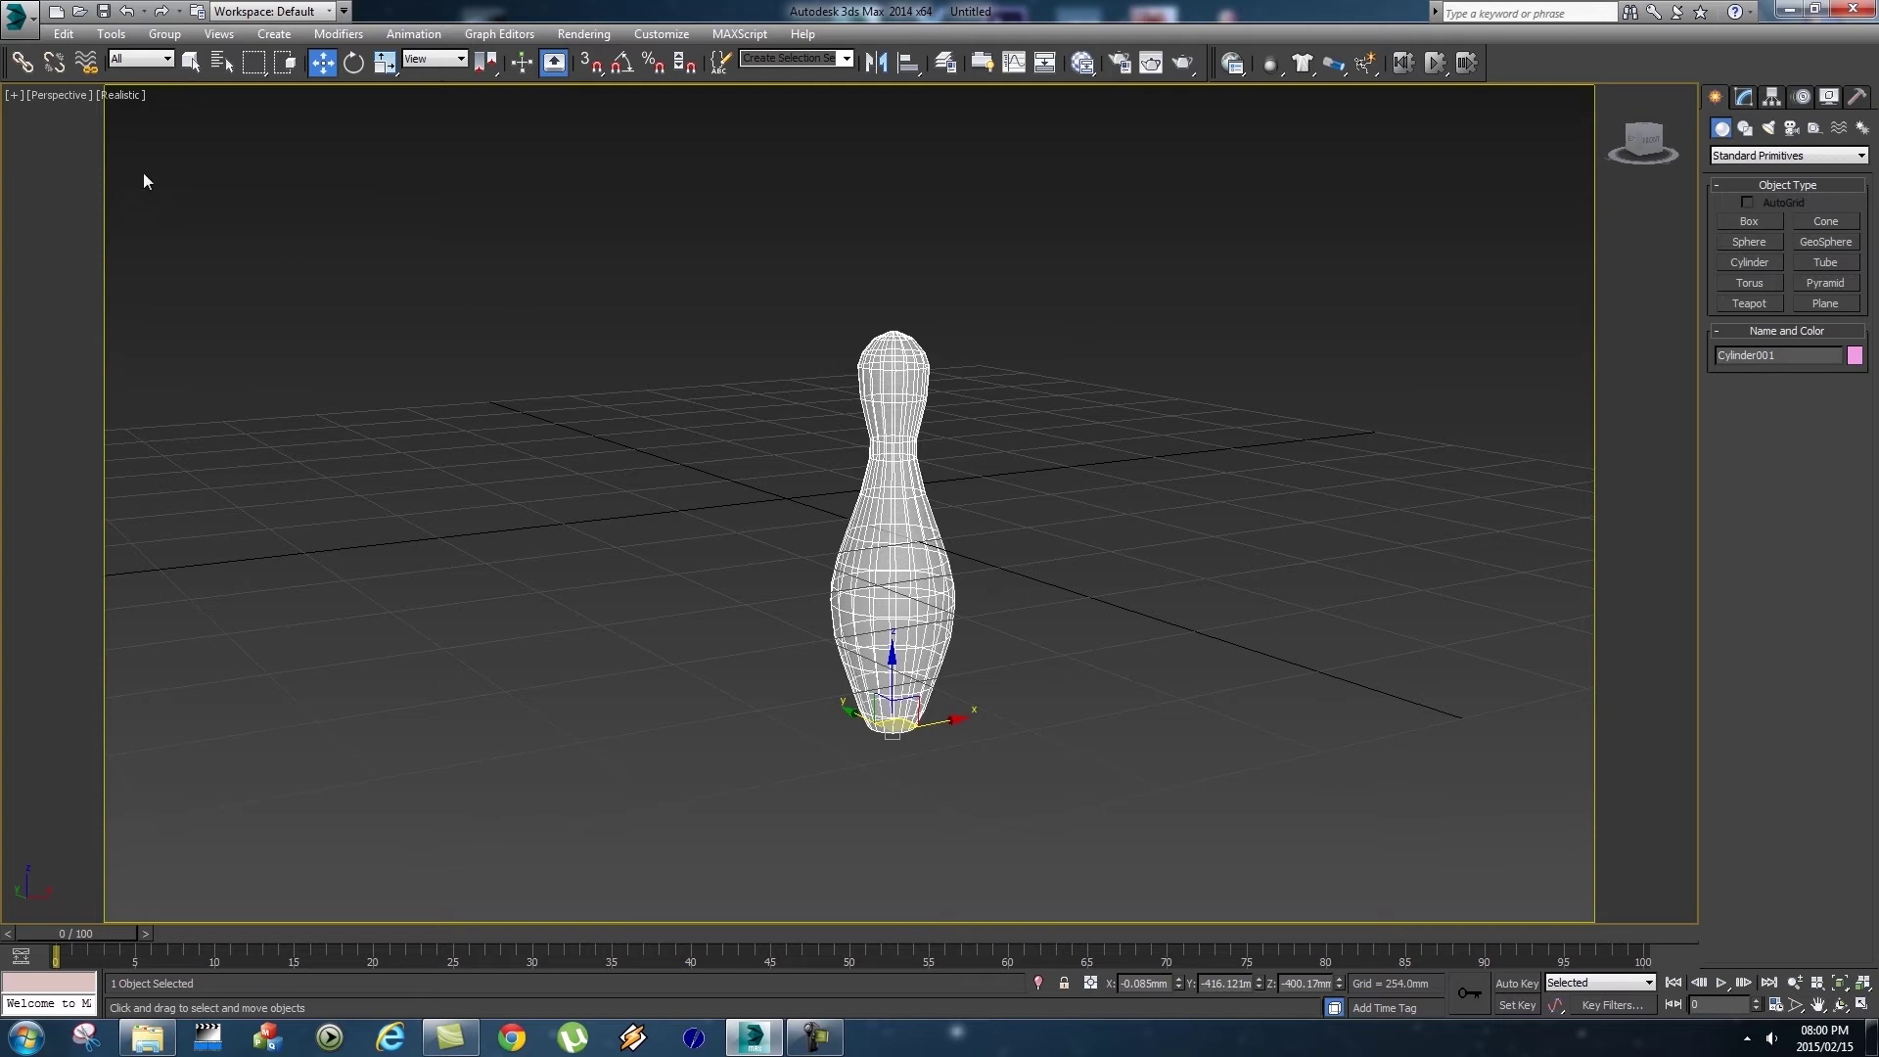
# Raise the bowling pin in the maximized Front view until its base rests on the grid's horizontal origin line.
pyautogui.click(14, 95)
pyautogui.click(83, 114)
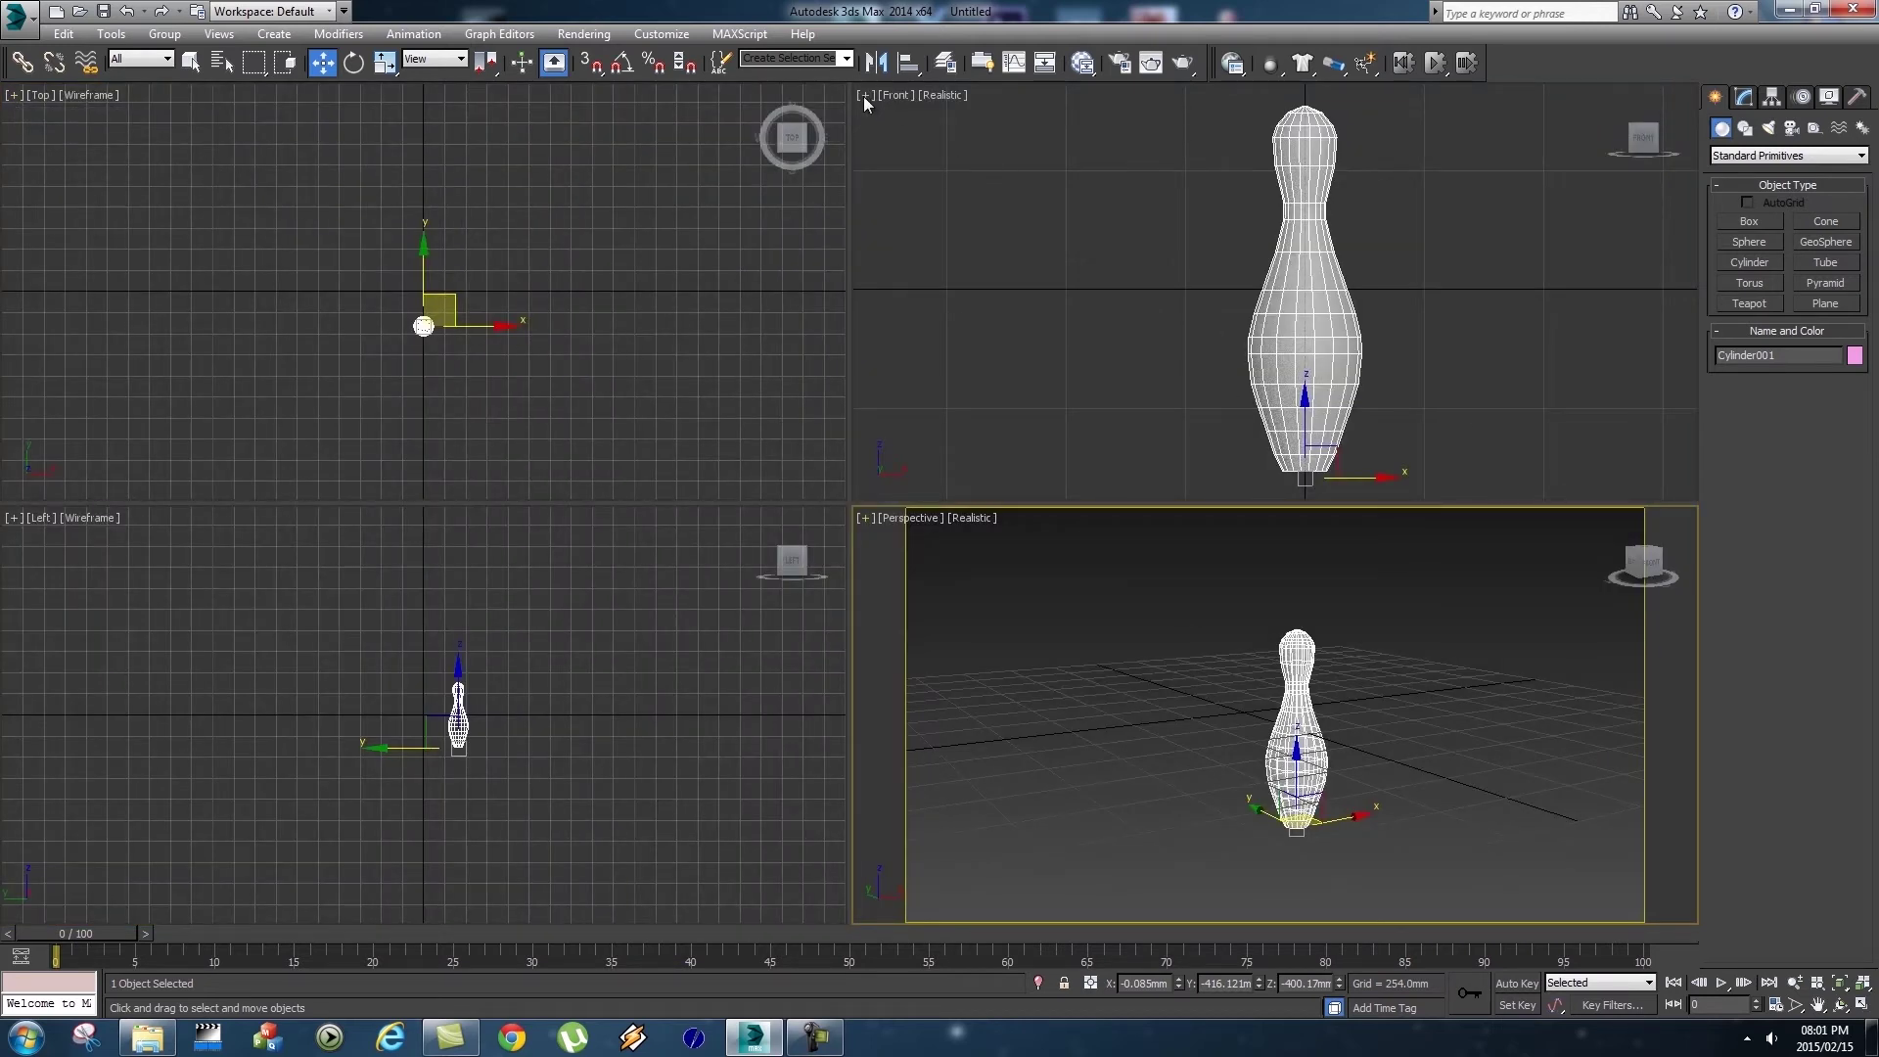
pyautogui.click(960, 166)
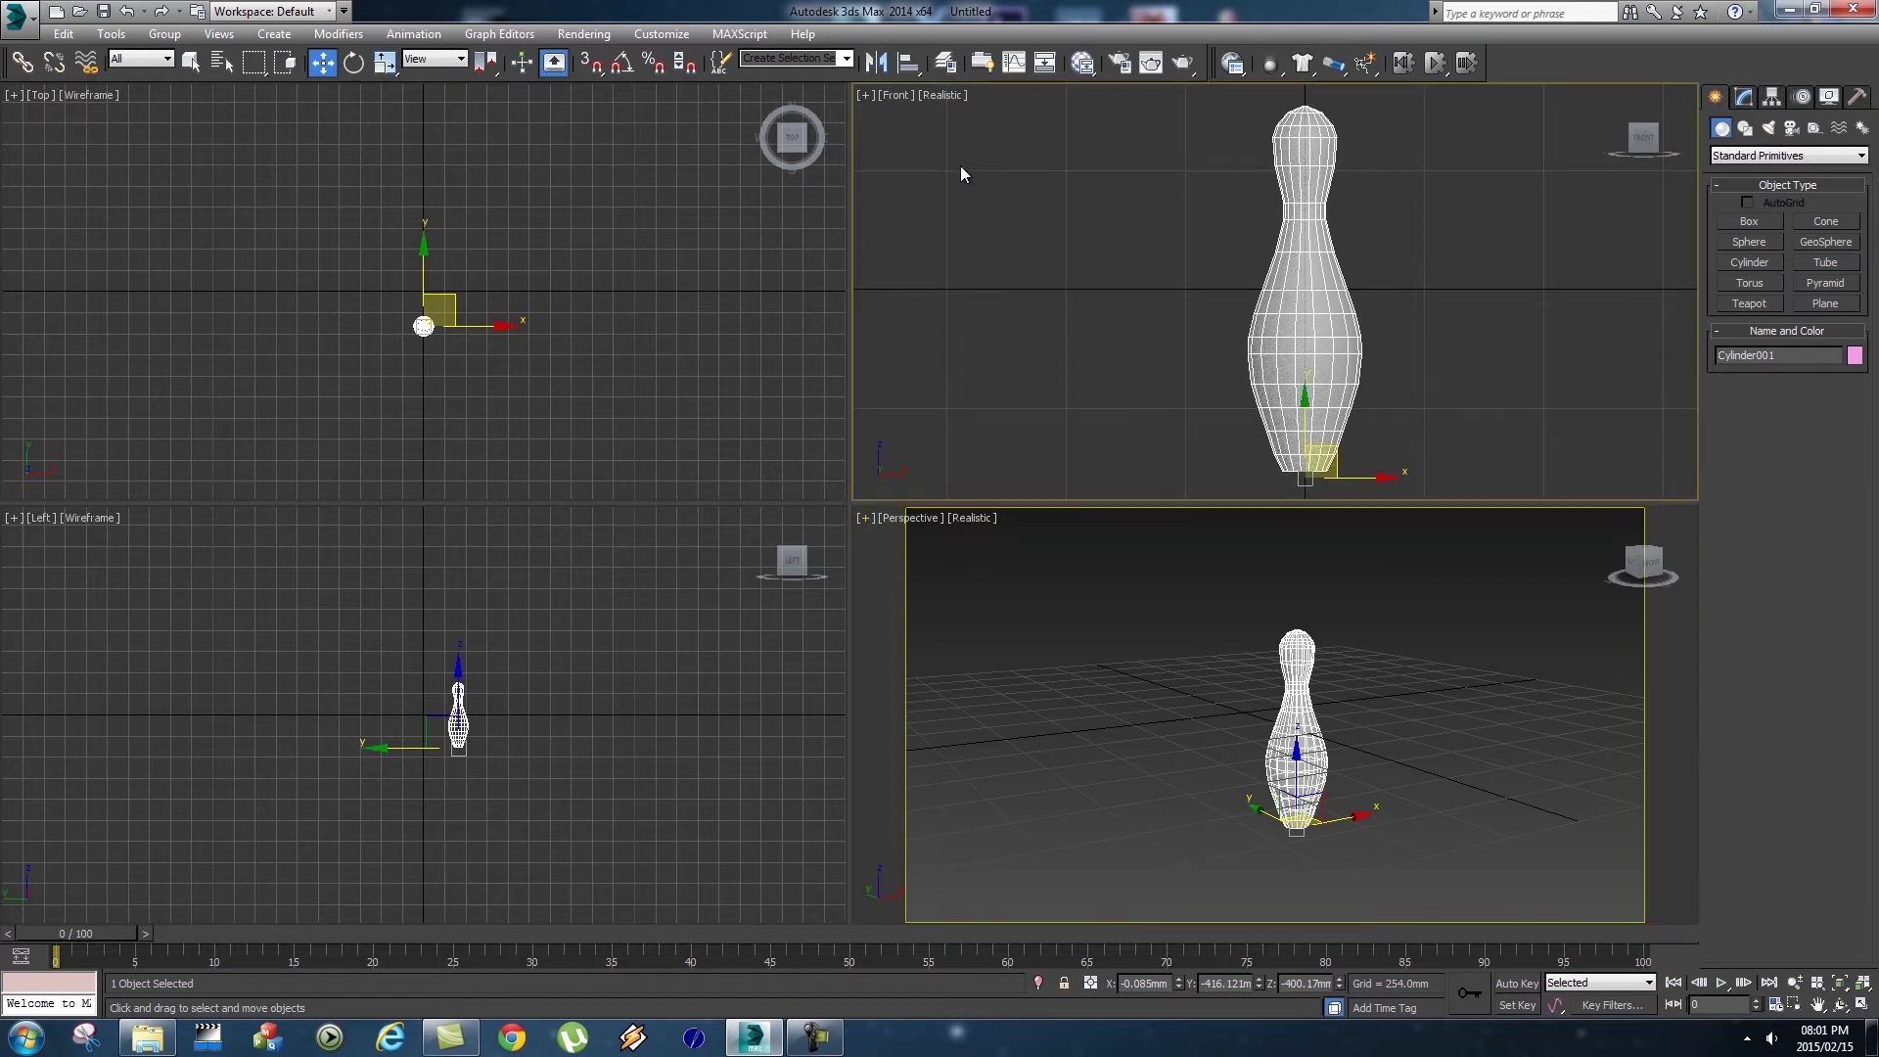
pyautogui.click(865, 95)
pyautogui.click(897, 117)
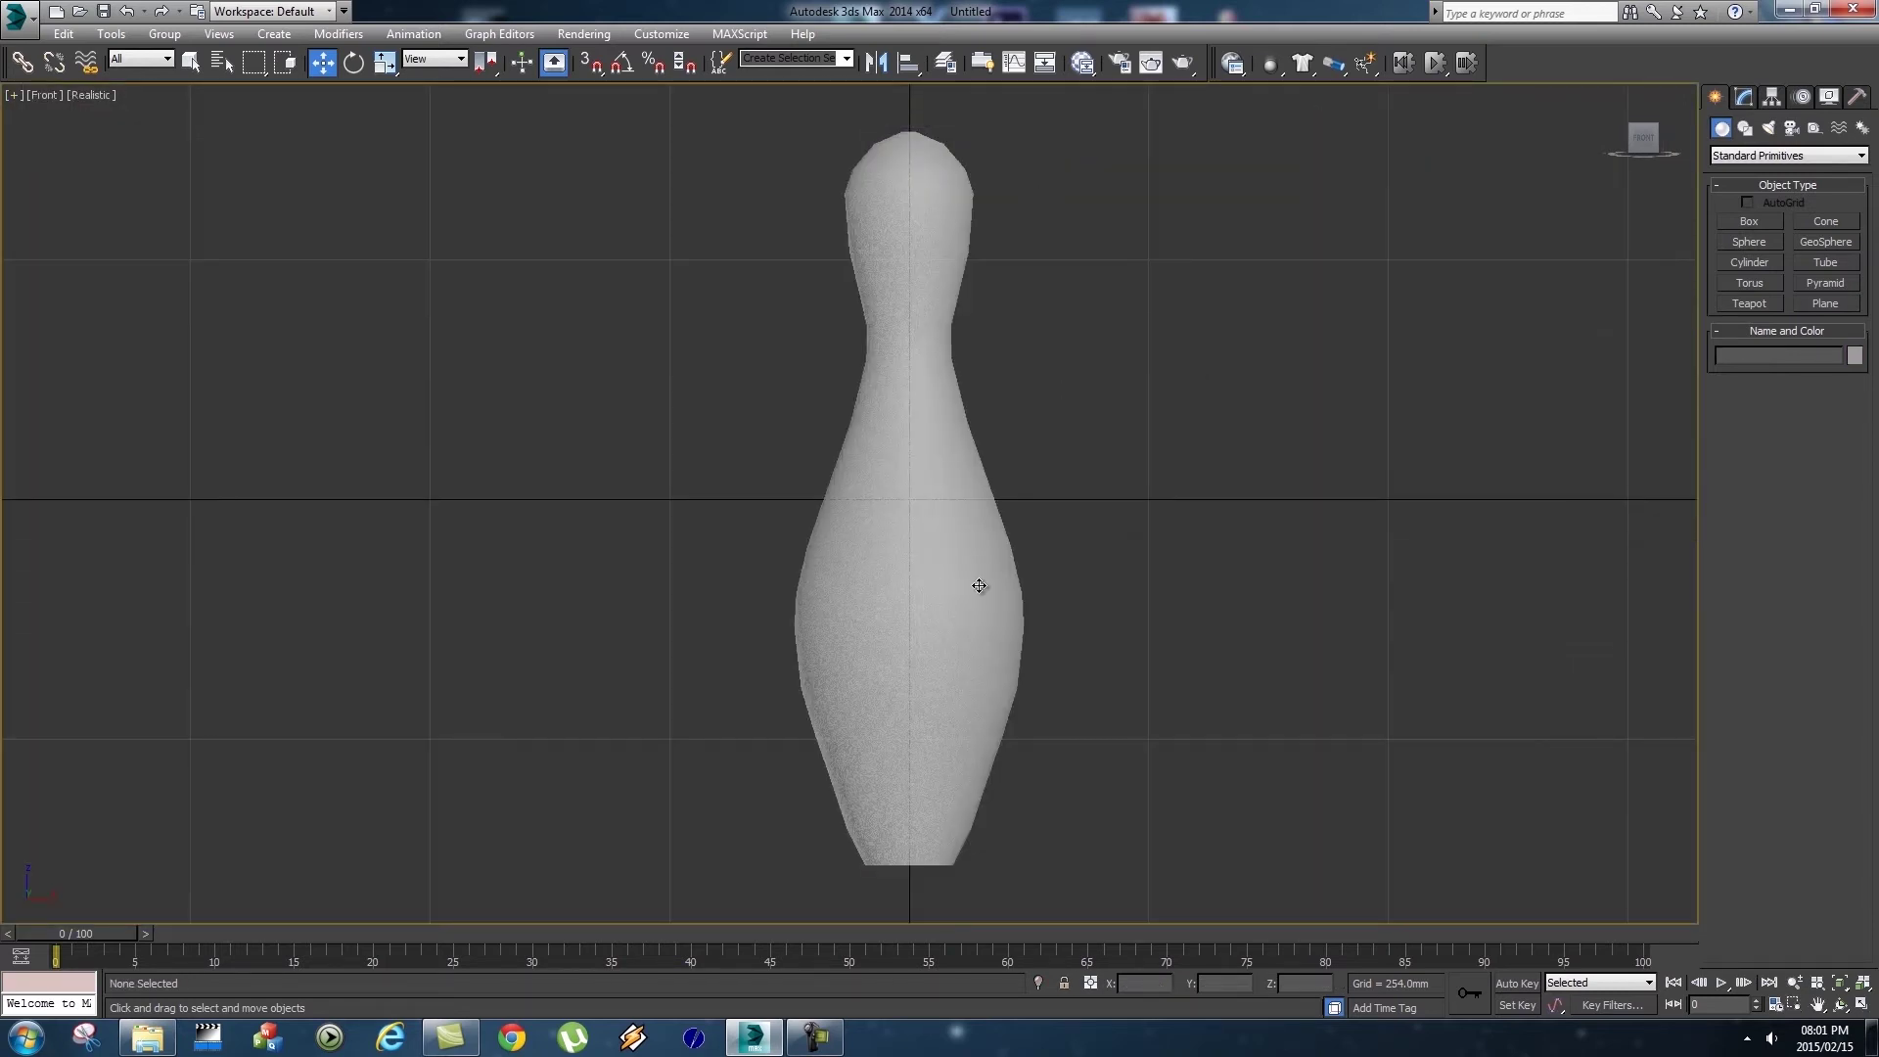
pyautogui.click(932, 590)
pyautogui.moveTo(909, 805); pyautogui.dragTo(924, 438)
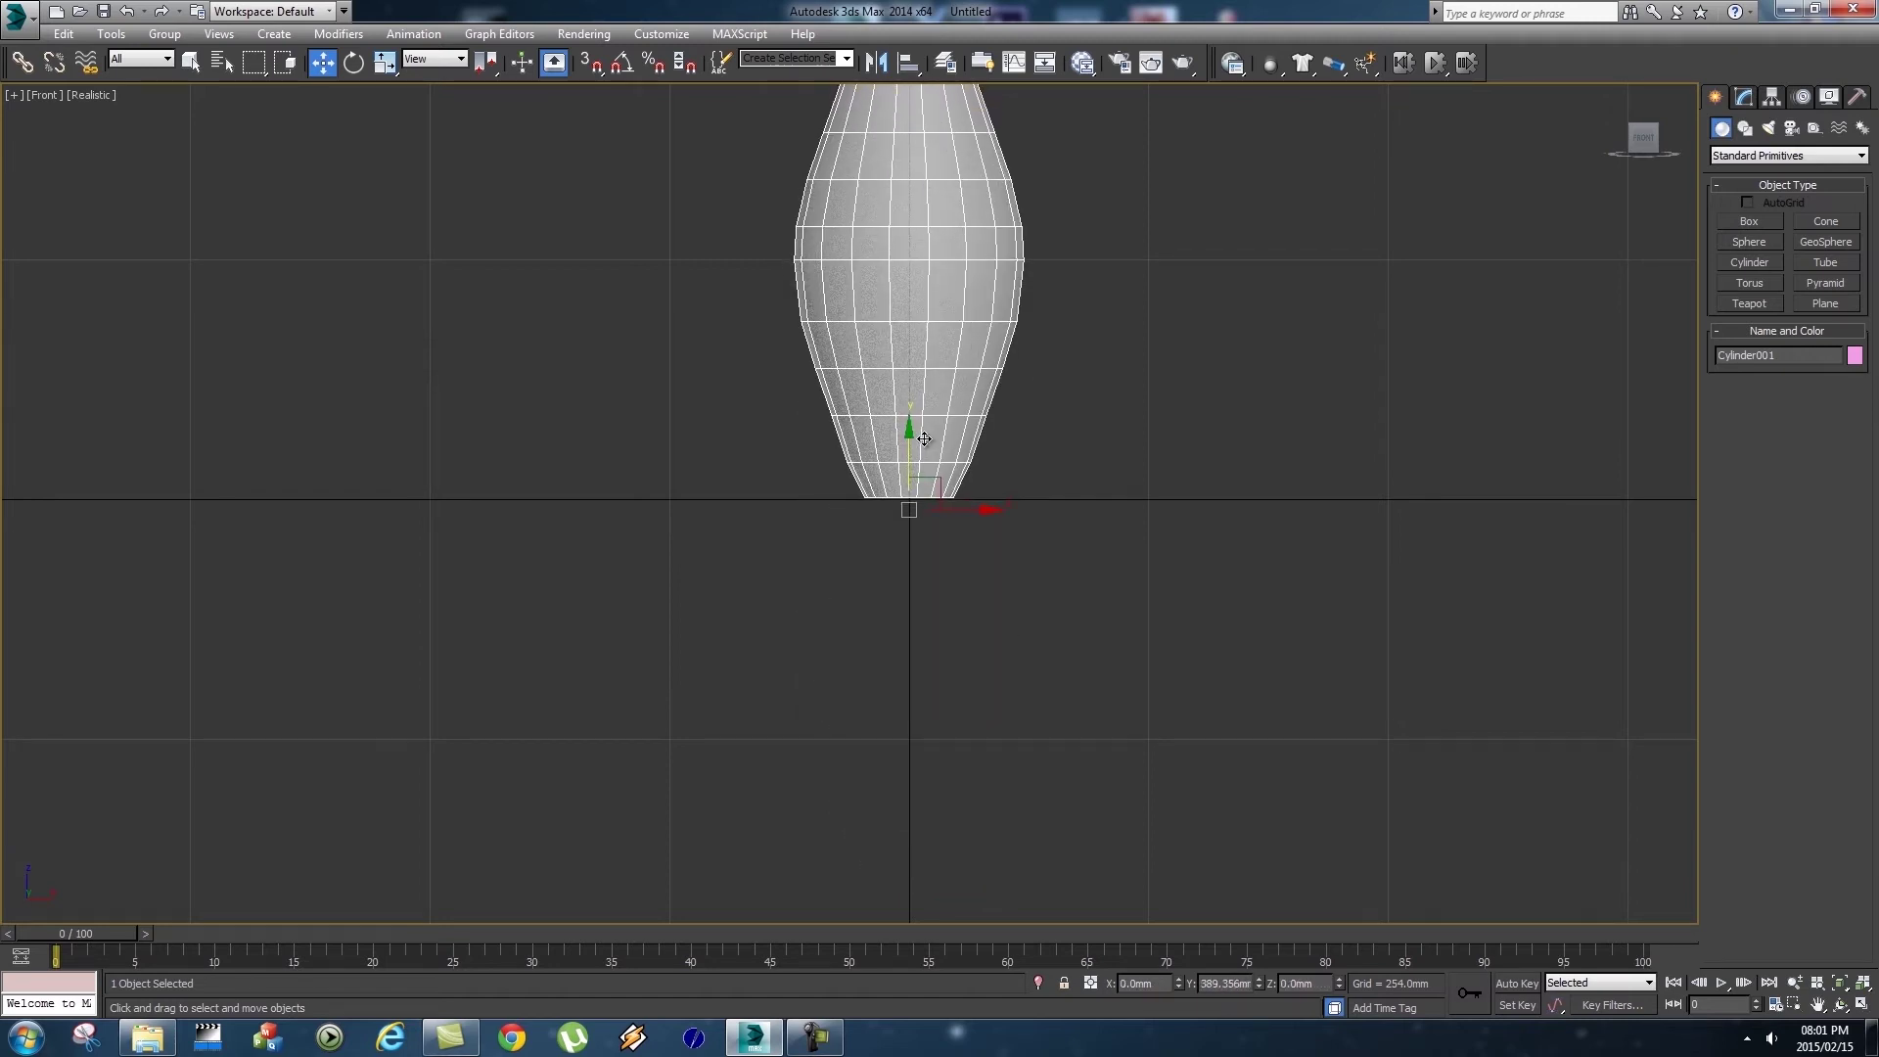
pyautogui.scroll(6, 847, 466)
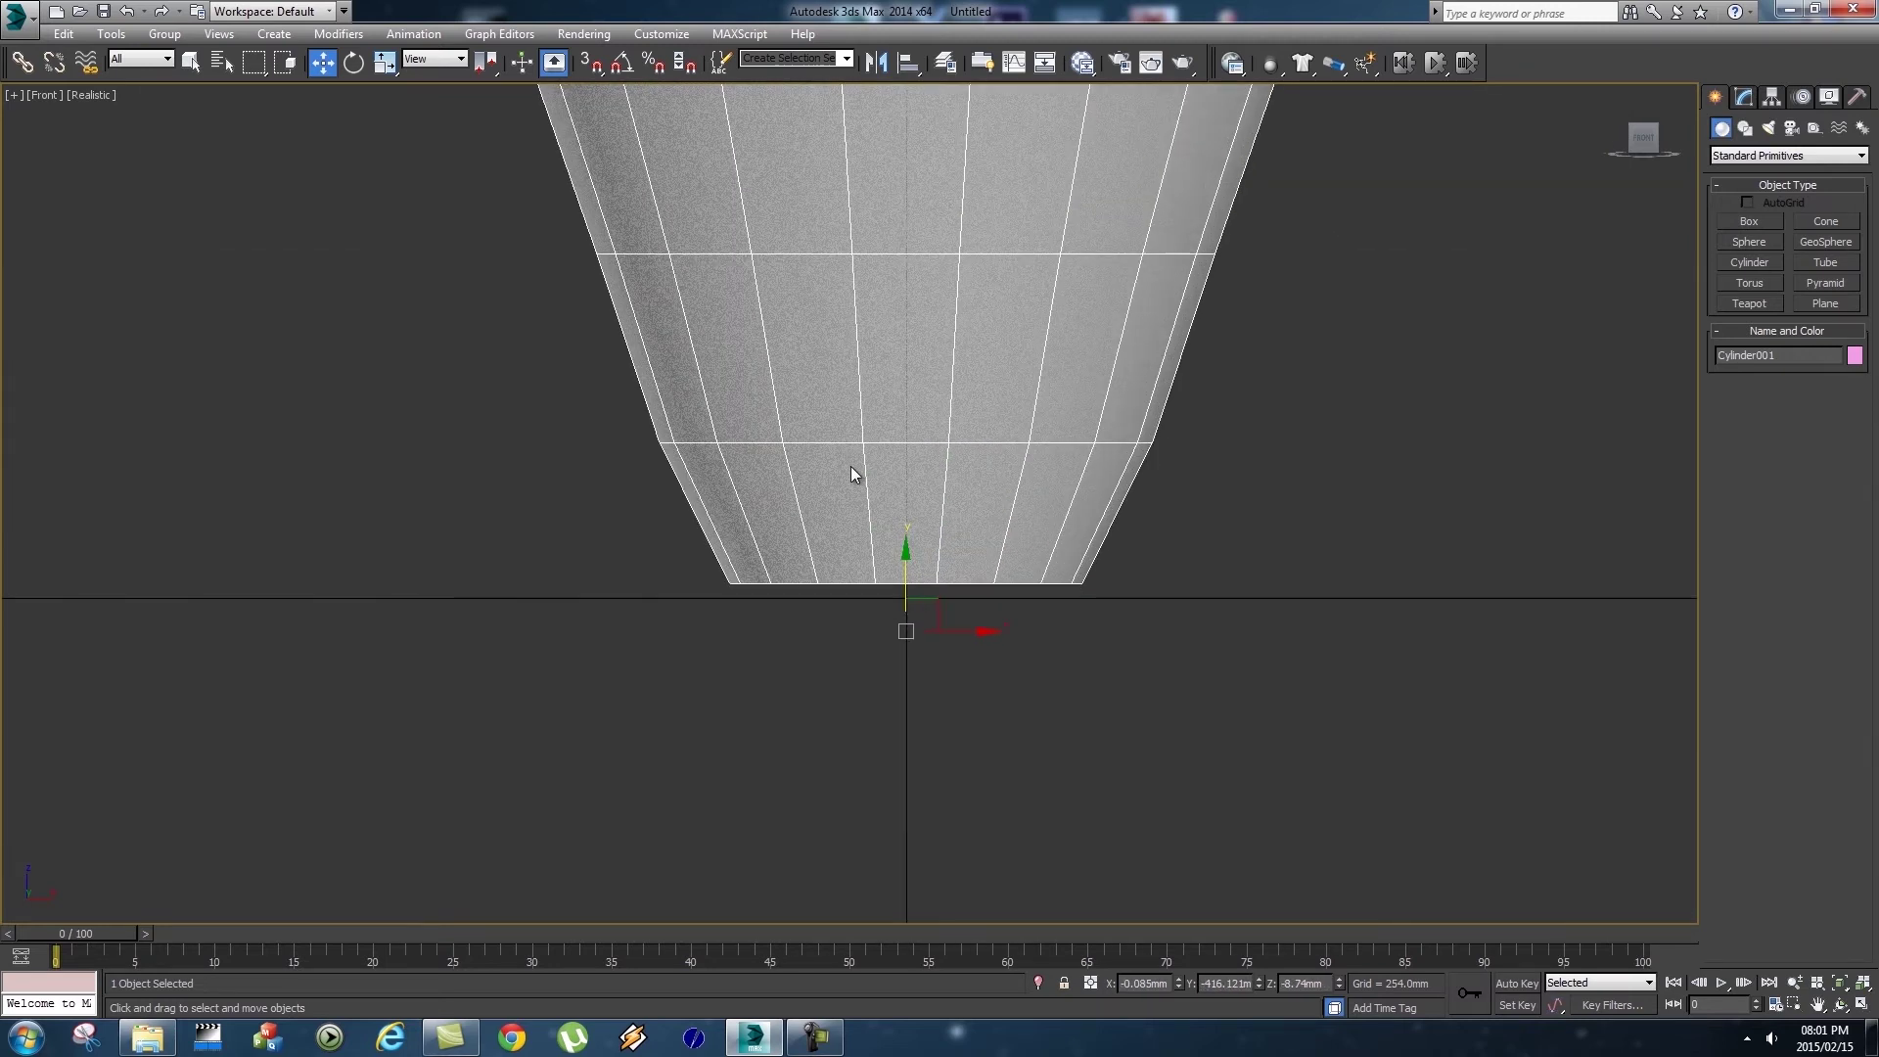
pyautogui.scroll(2, 831, 537)
pyautogui.moveTo(819, 482); pyautogui.dragTo(820, 507)
pyautogui.moveTo(549, 531); pyautogui.dragTo(548, 528, button='middle')
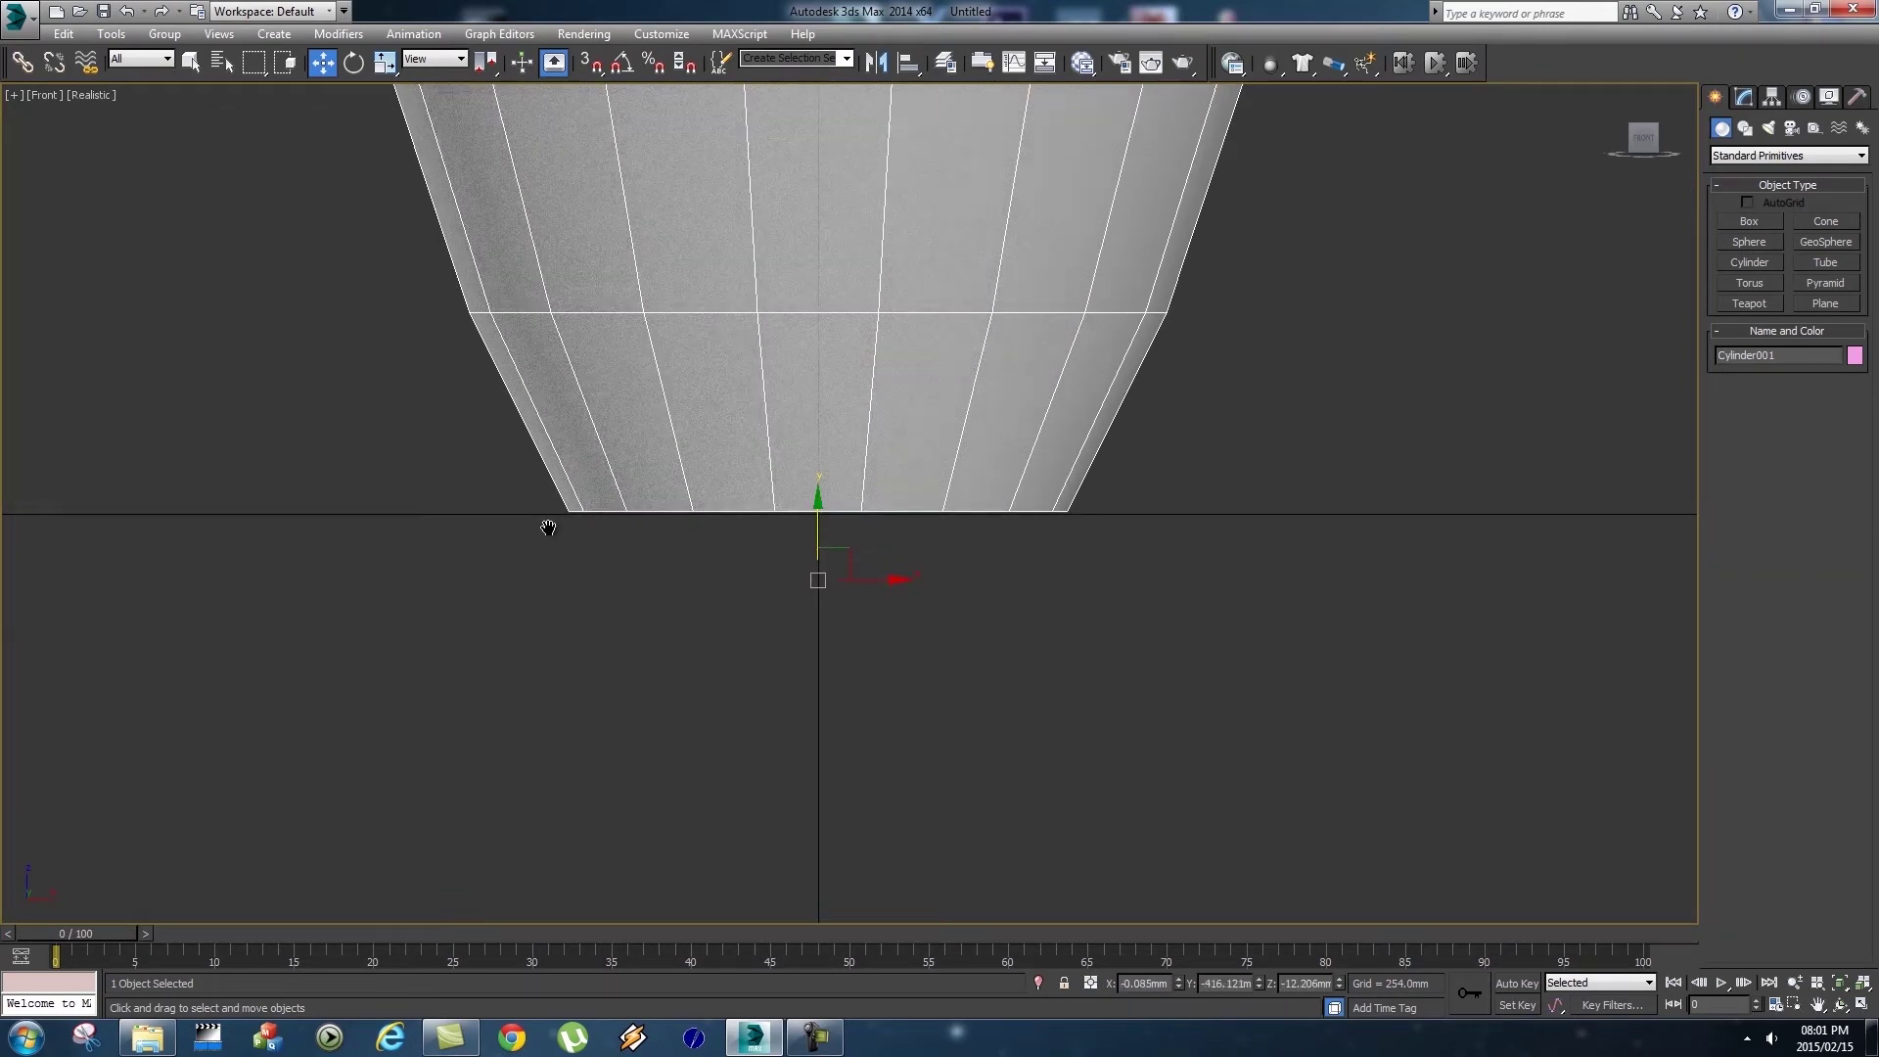
pyautogui.scroll(-10, 966, 551)
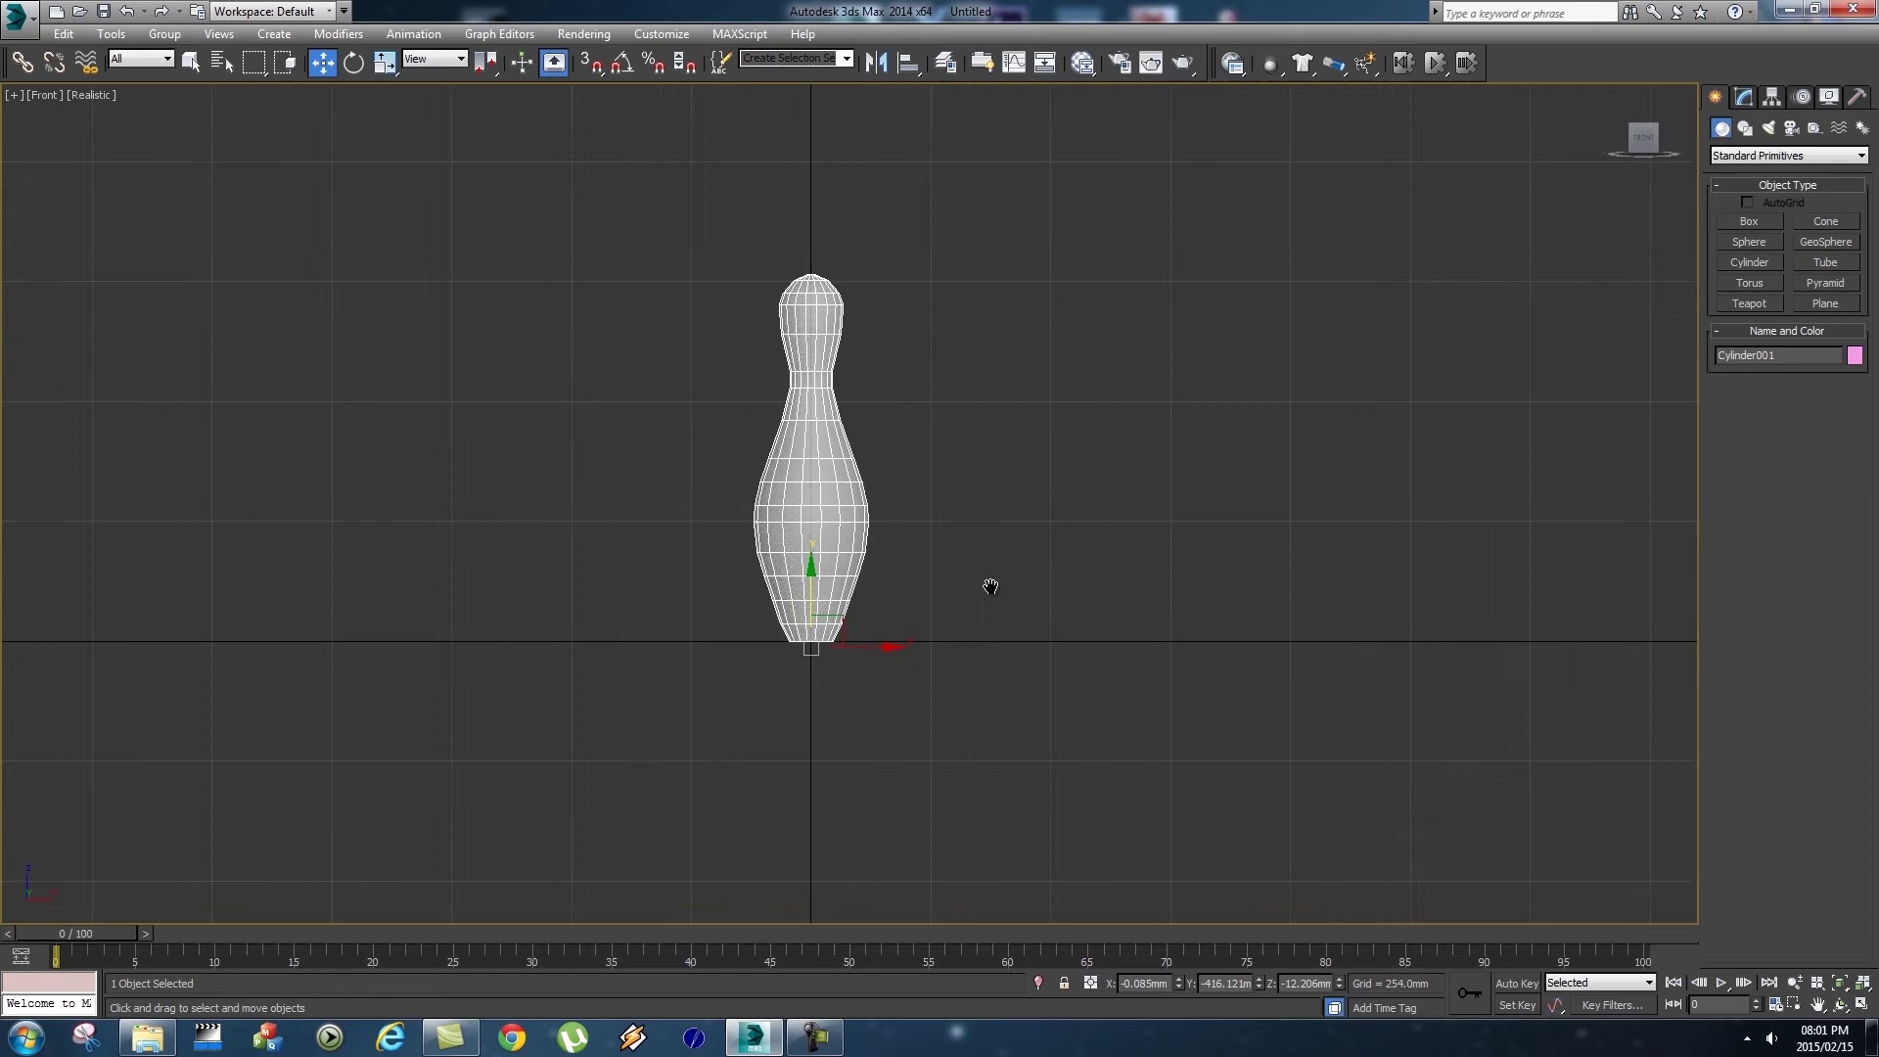
# Rename the cylinder object to Bowlingpin1.
pyautogui.click(1745, 98)
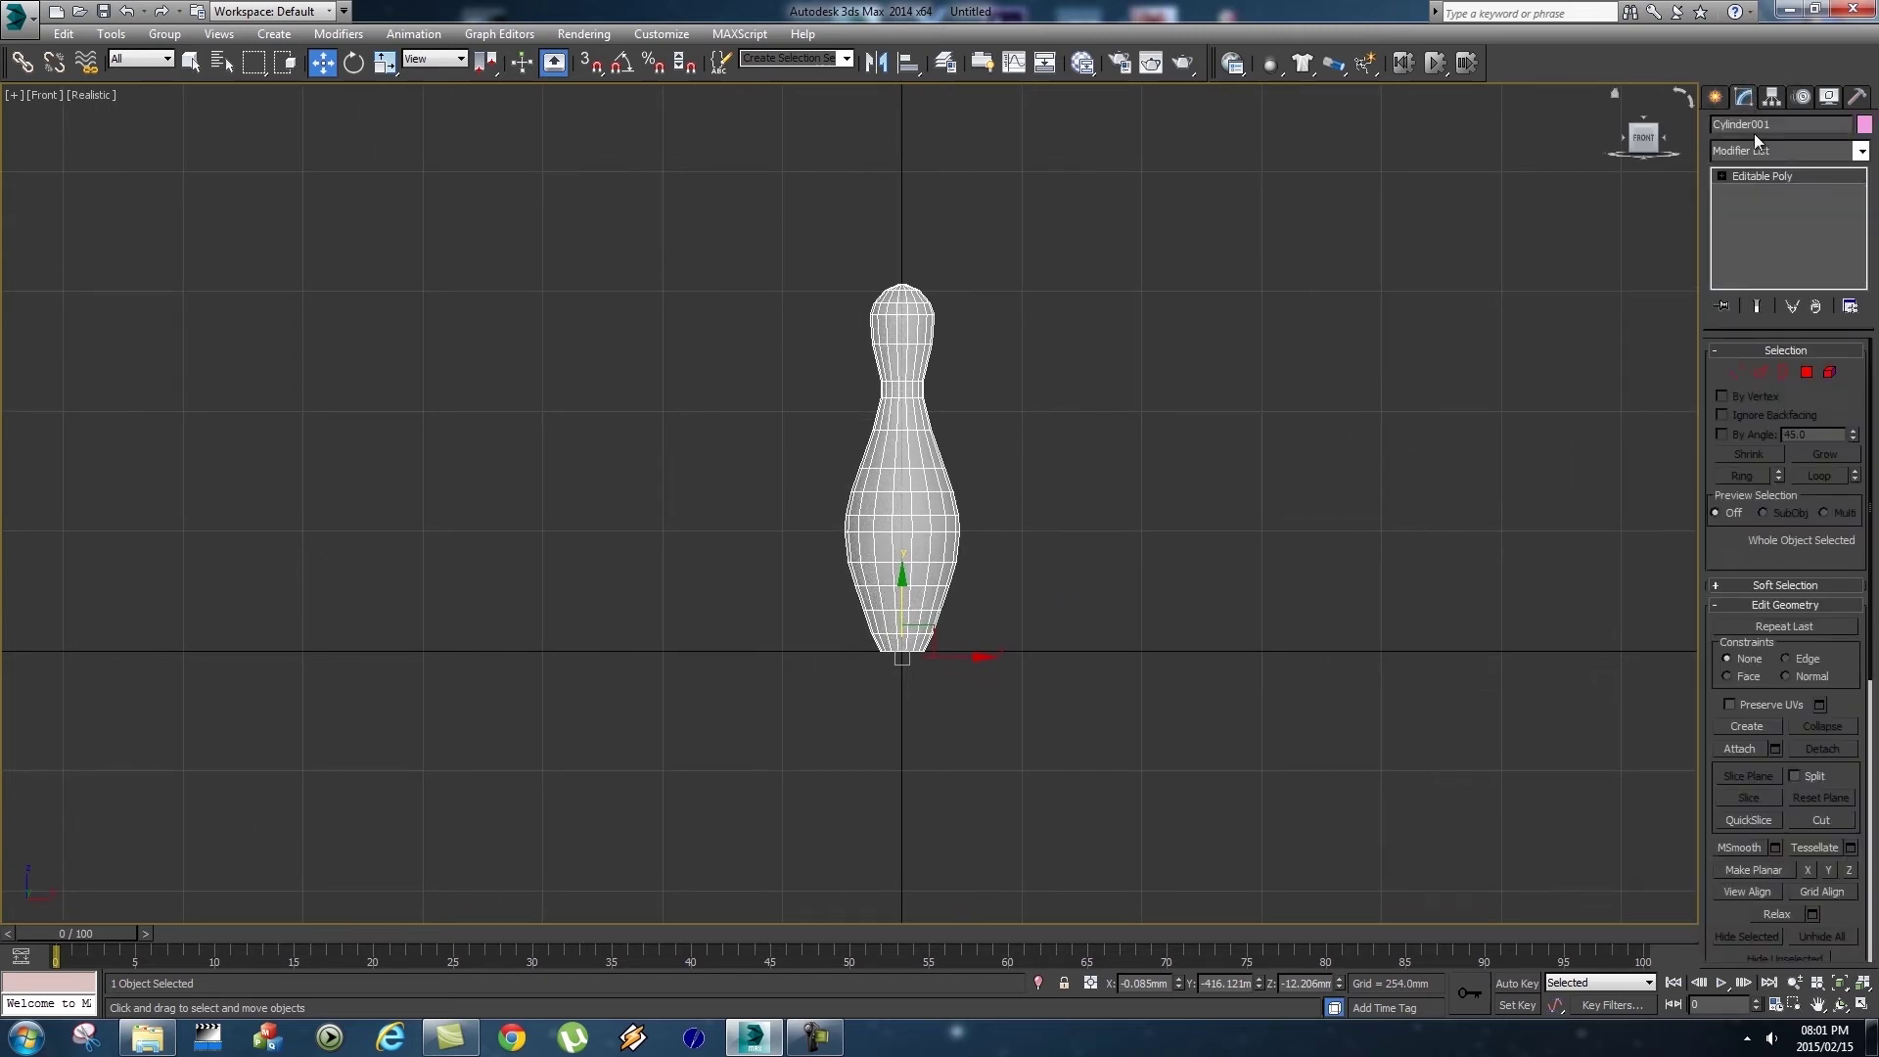
pyautogui.click(1781, 125)
pyautogui.write('Bowlingpin1')
# Restore the four-viewport layout from the Front view and maximize the Top viewport around the bowling pin.
pyautogui.moveTo(1100, 482); pyautogui.dragTo(1035, 474, button='middle')
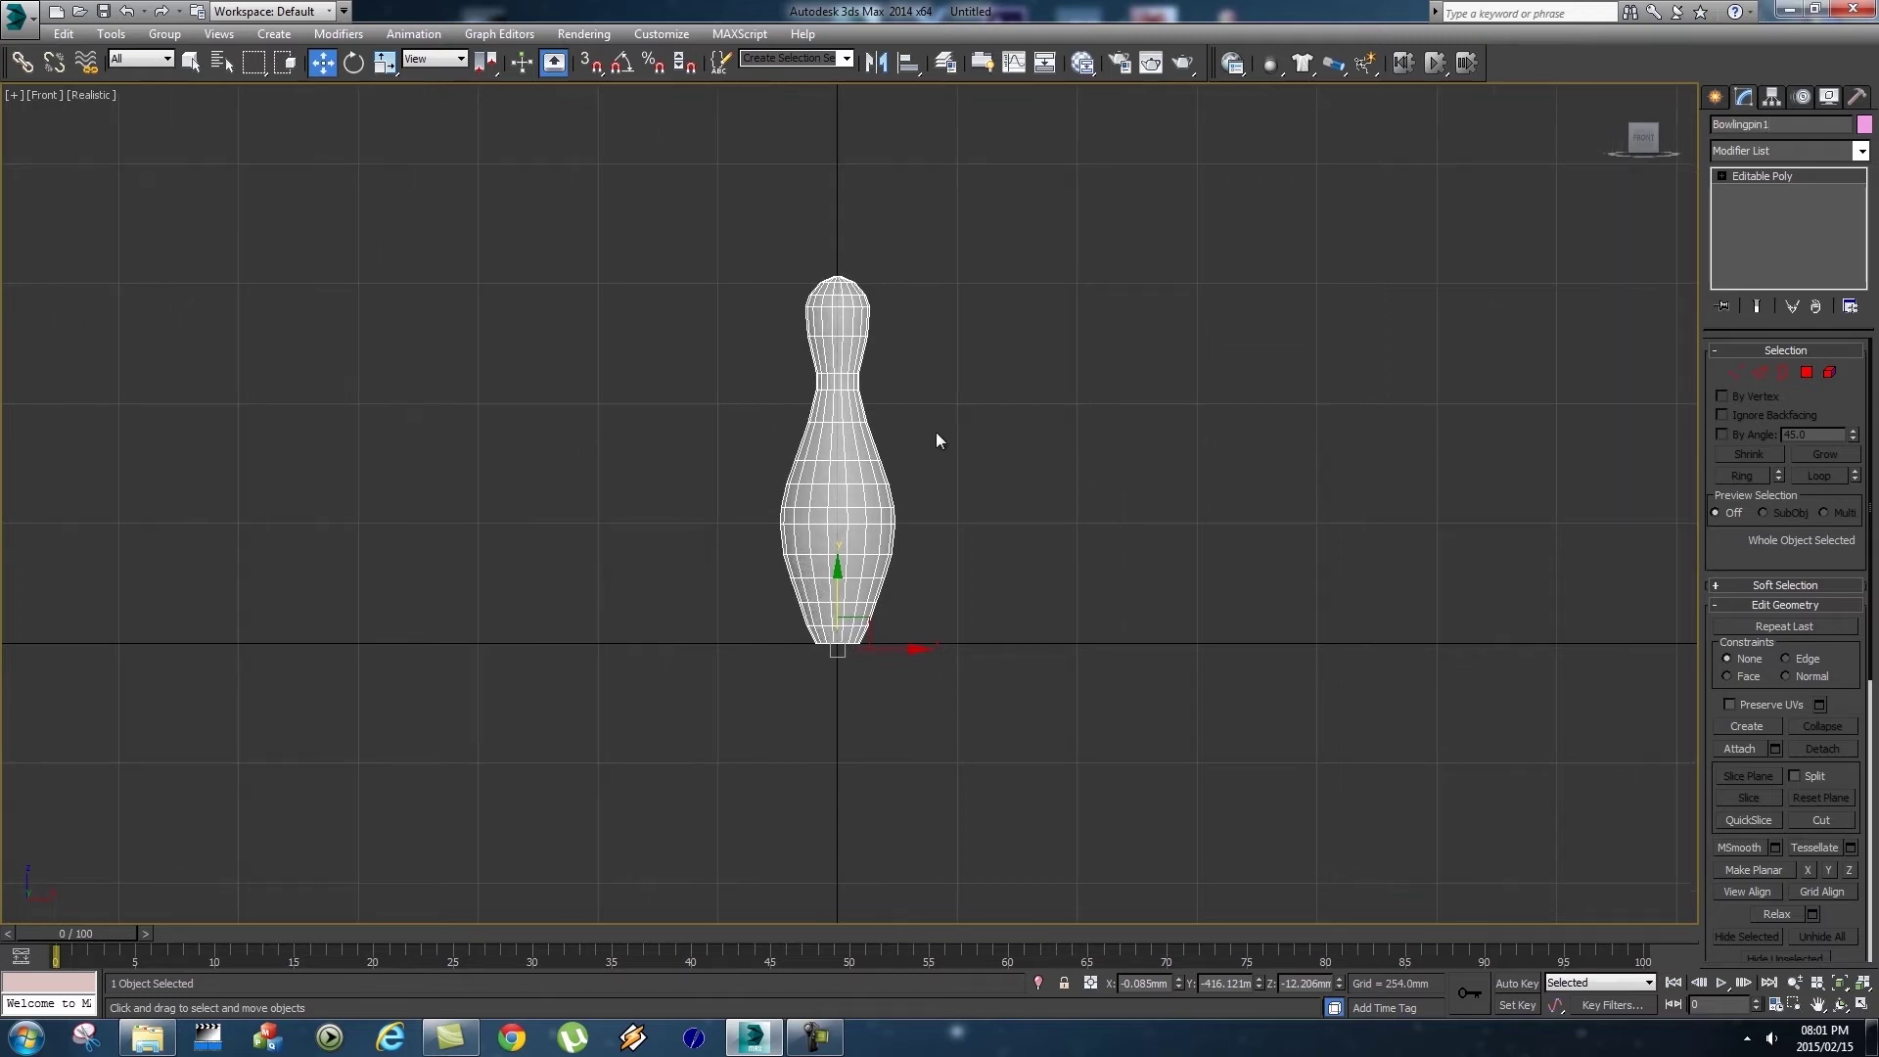
pyautogui.click(15, 96)
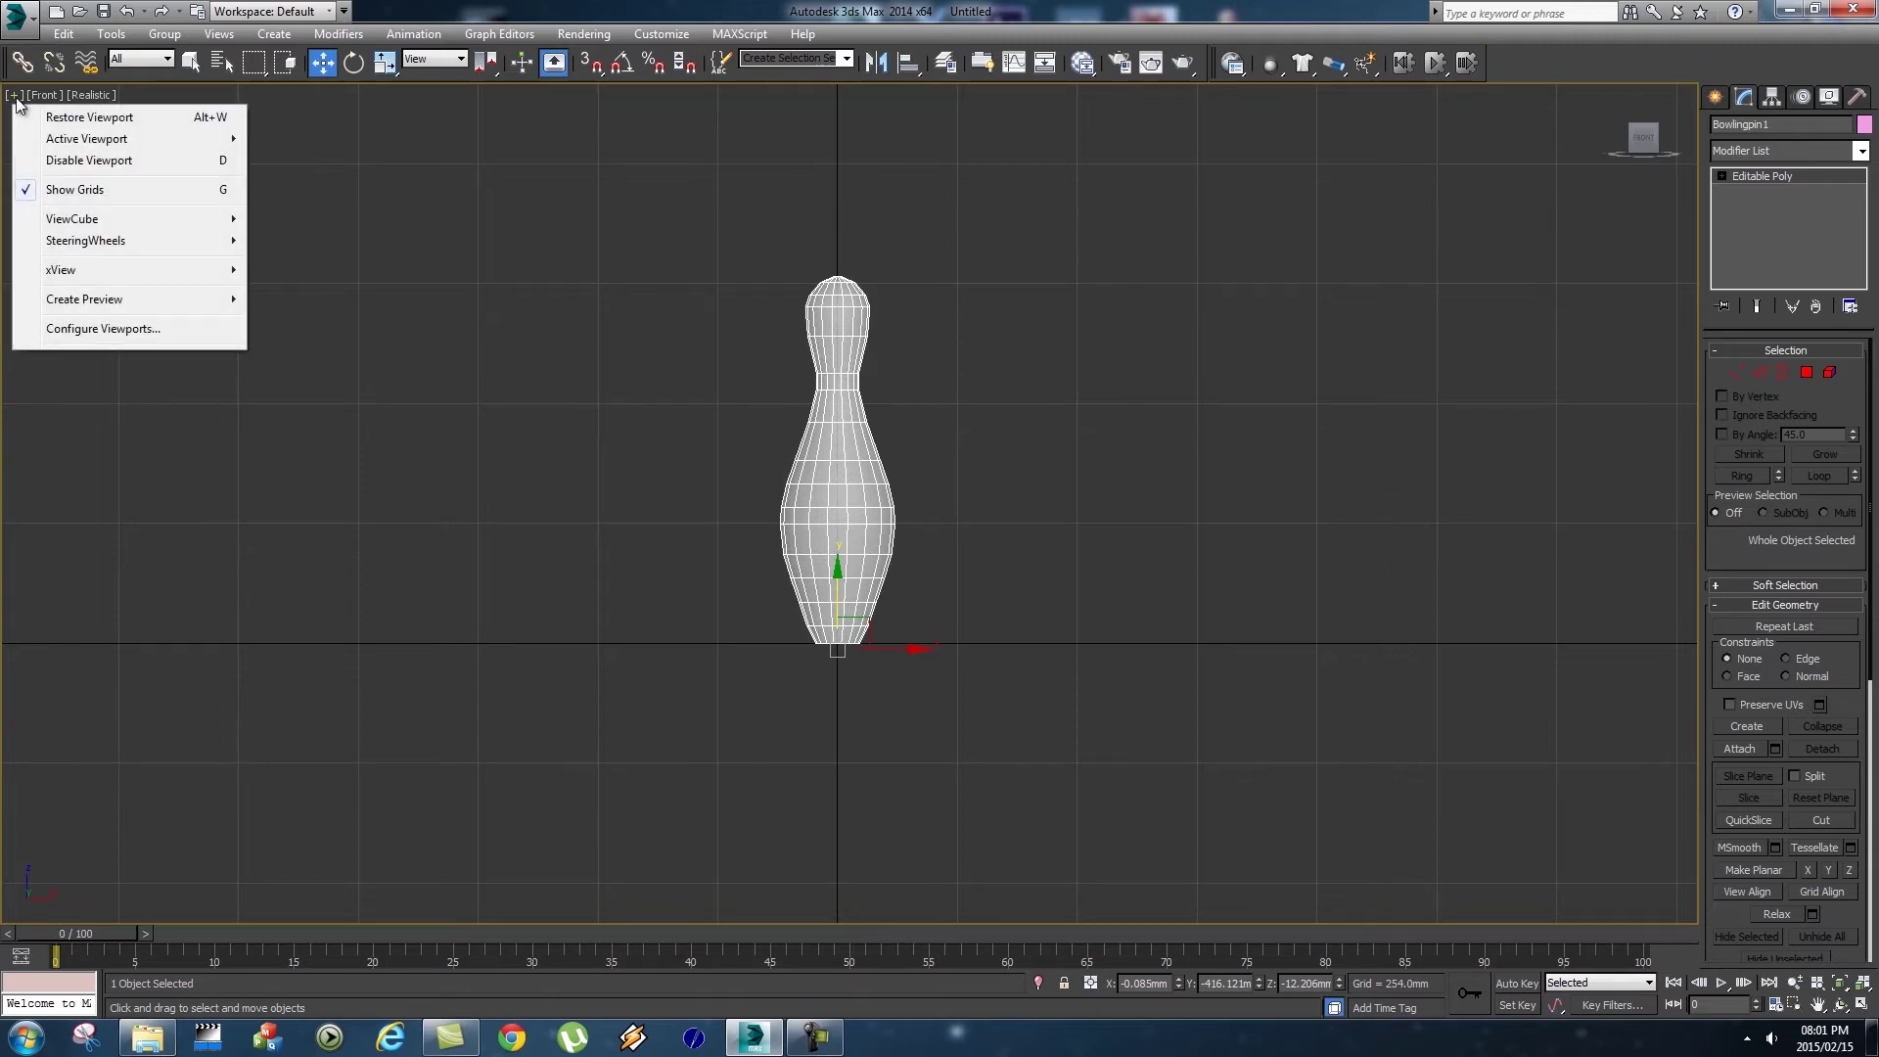
pyautogui.click(59, 114)
pyautogui.moveTo(612, 403); pyautogui.dragTo(743, 399, button='middle')
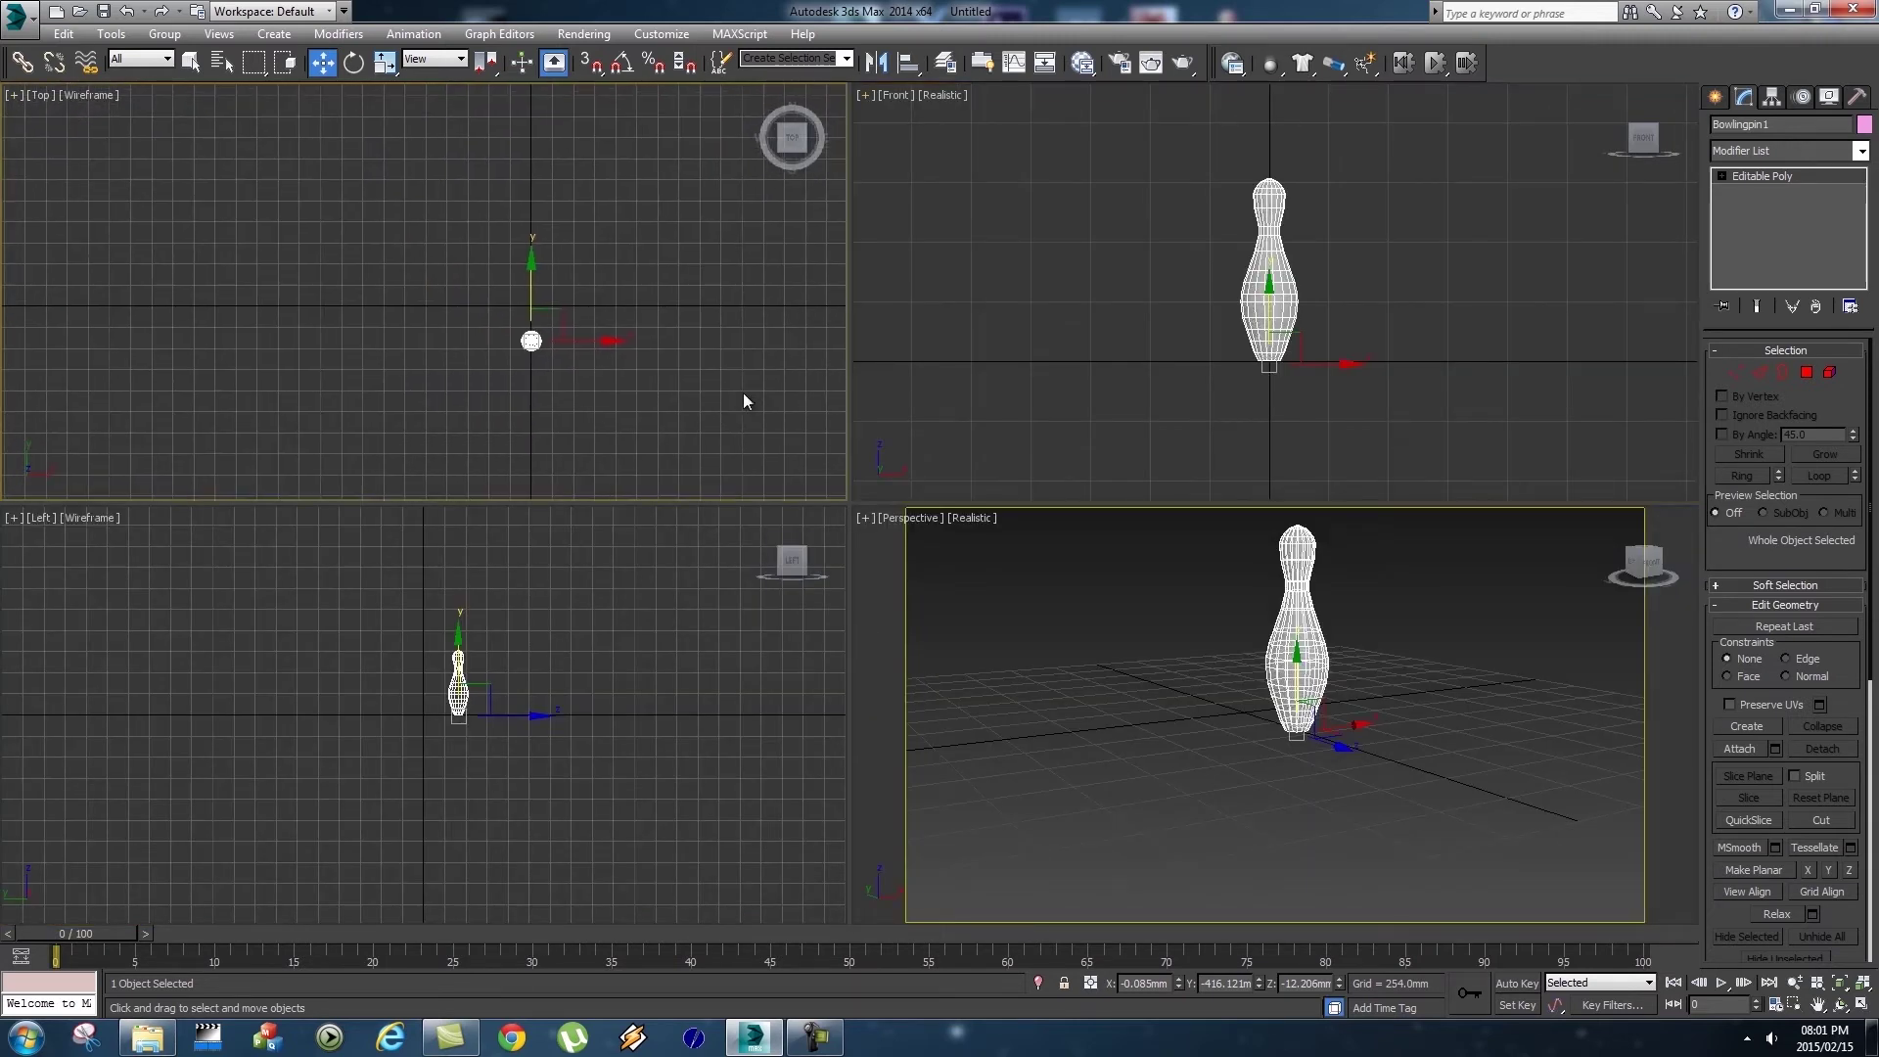
pyautogui.click(14, 96)
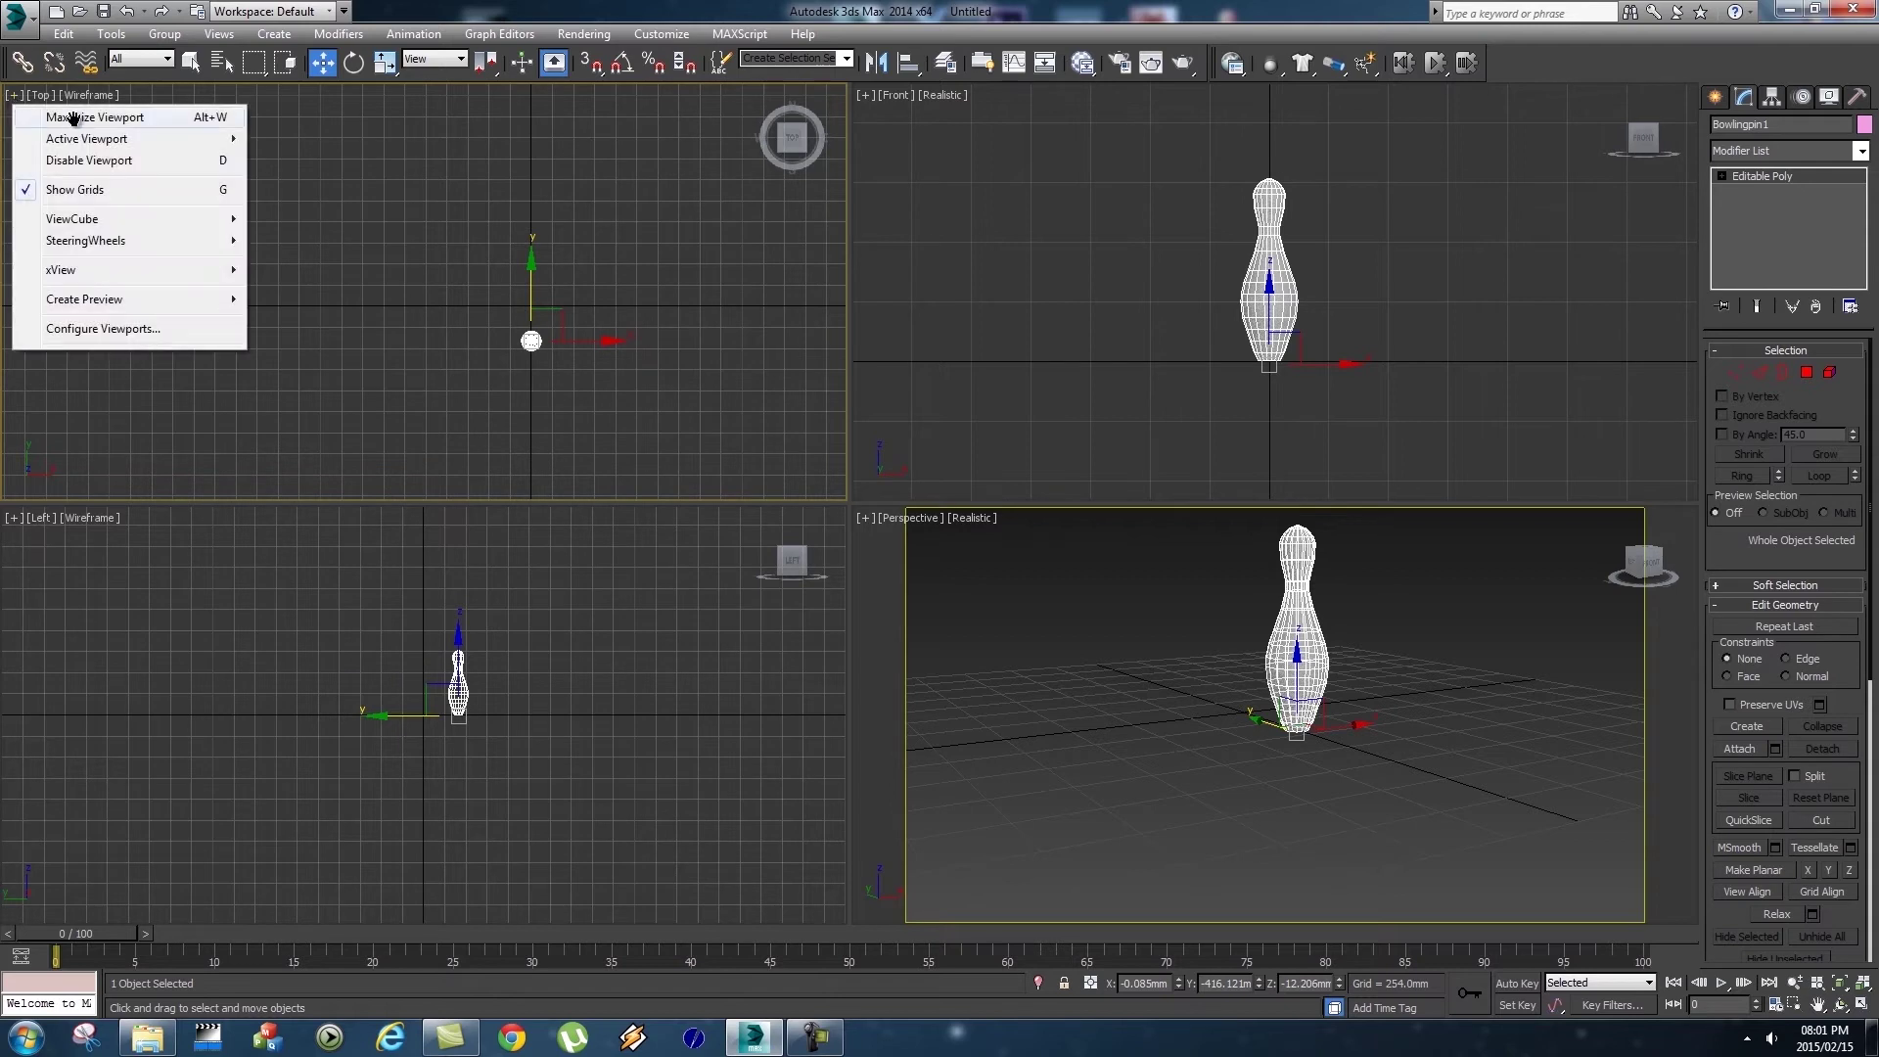
pyautogui.click(59, 116)
pyautogui.moveTo(647, 372); pyautogui.dragTo(568, 357, button='middle')
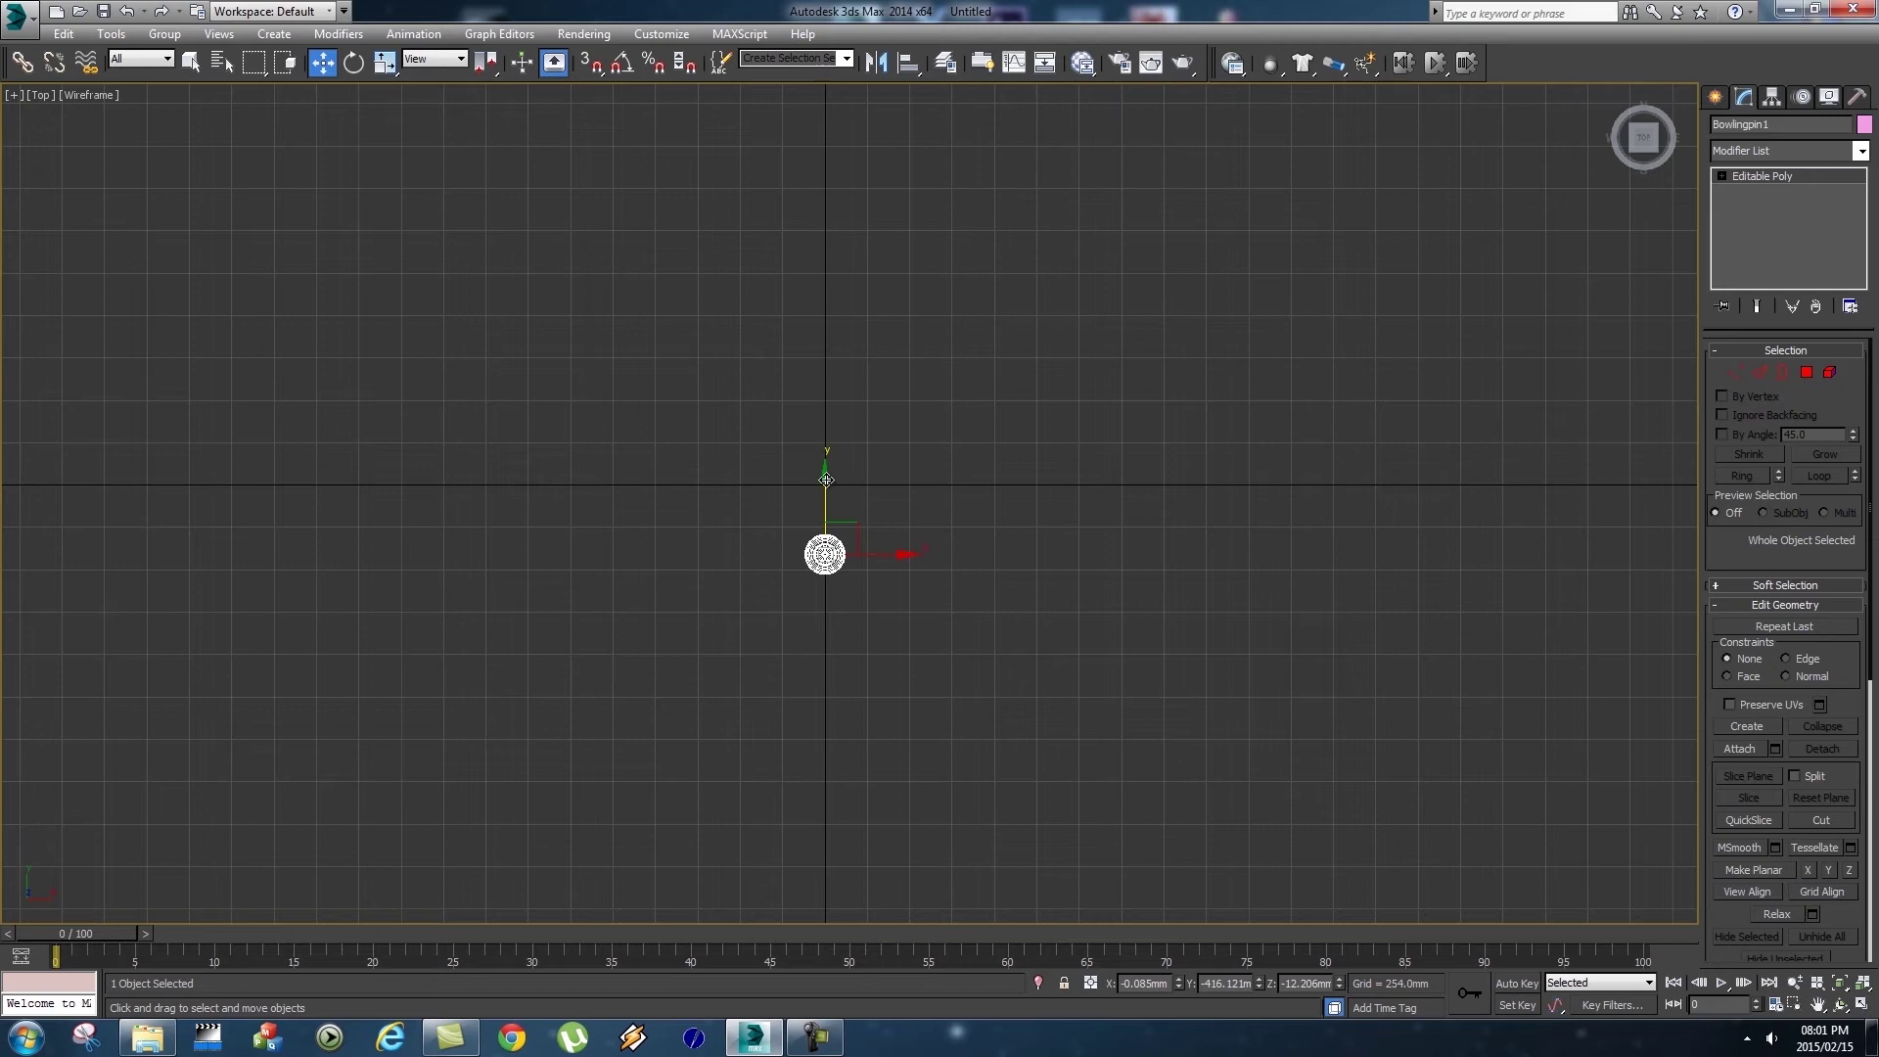
# Clone the bowling pin twice along Y as copies, at about Y 1 mm and Y 476 mm, forming a three-pin row.
pyautogui.keyDown('shift'); pyautogui.moveTo(827, 480); pyautogui.dragTo(830, 416); pyautogui.keyUp('shift')
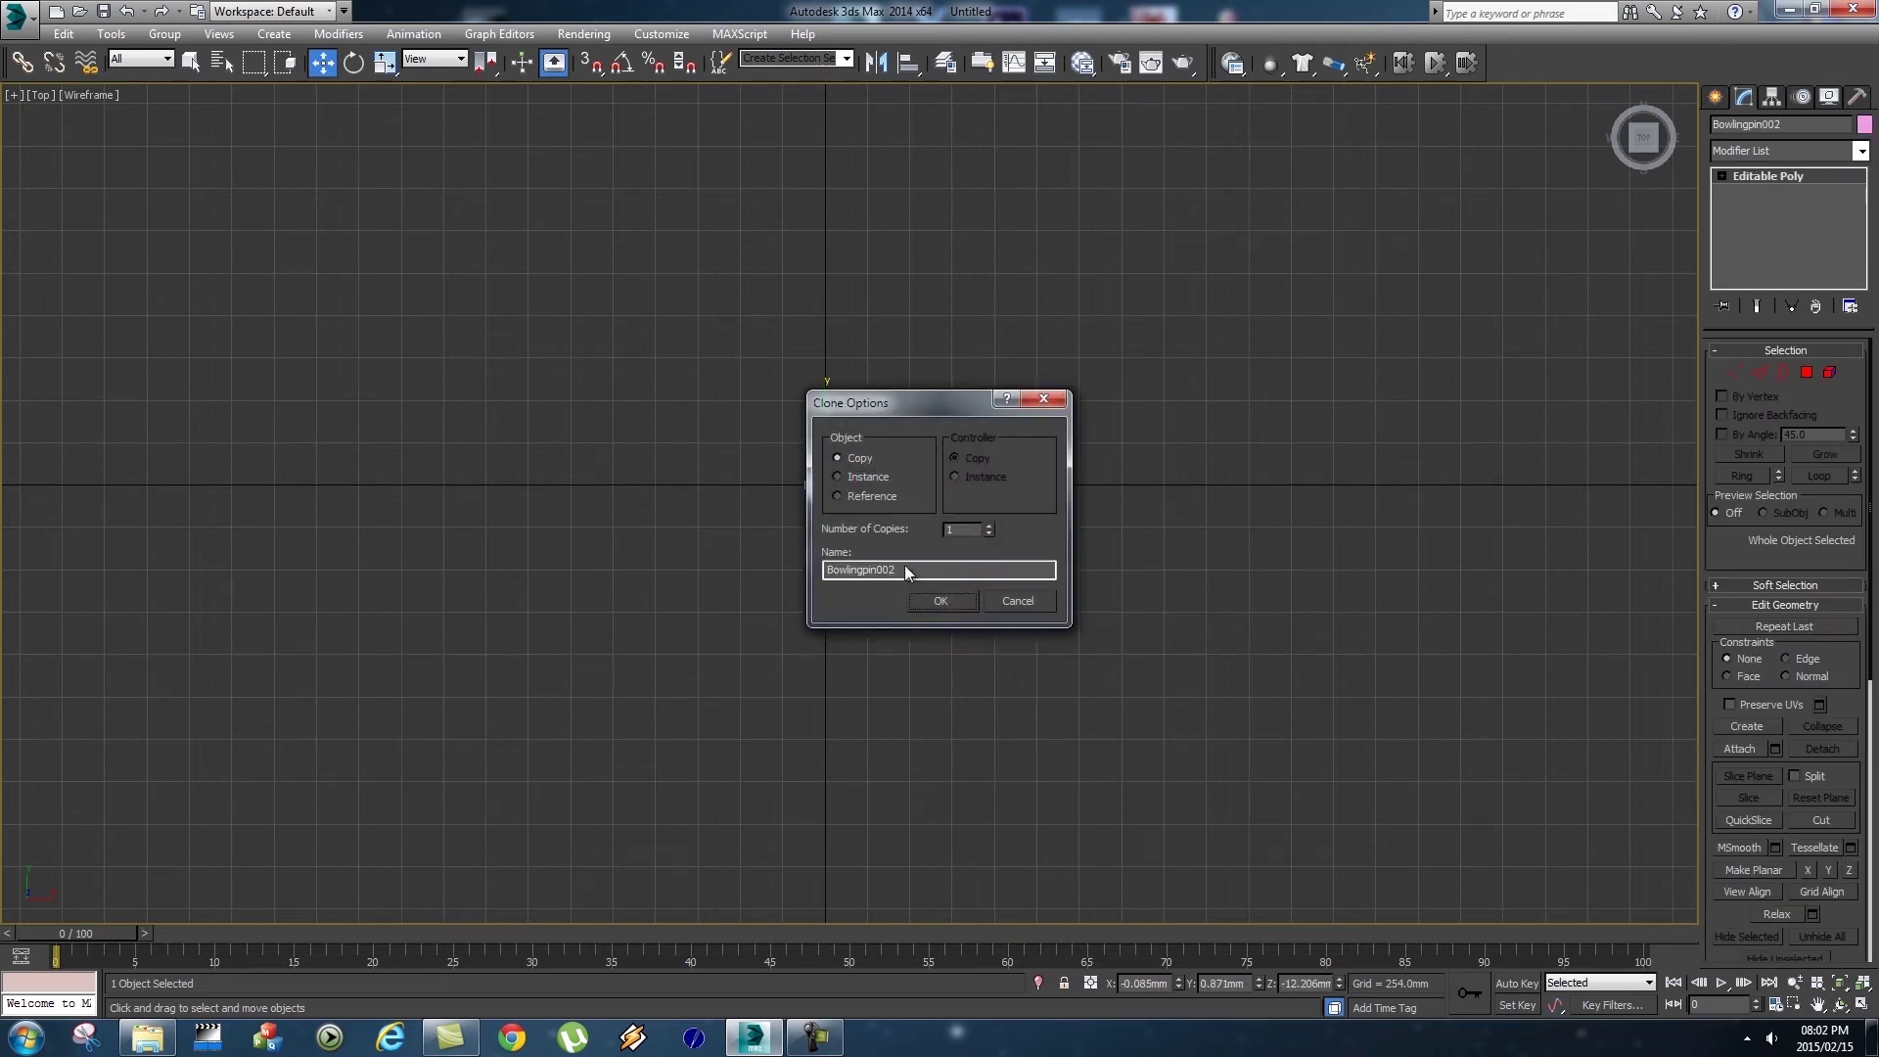
pyautogui.moveTo(909, 570); pyautogui.dragTo(810, 569)
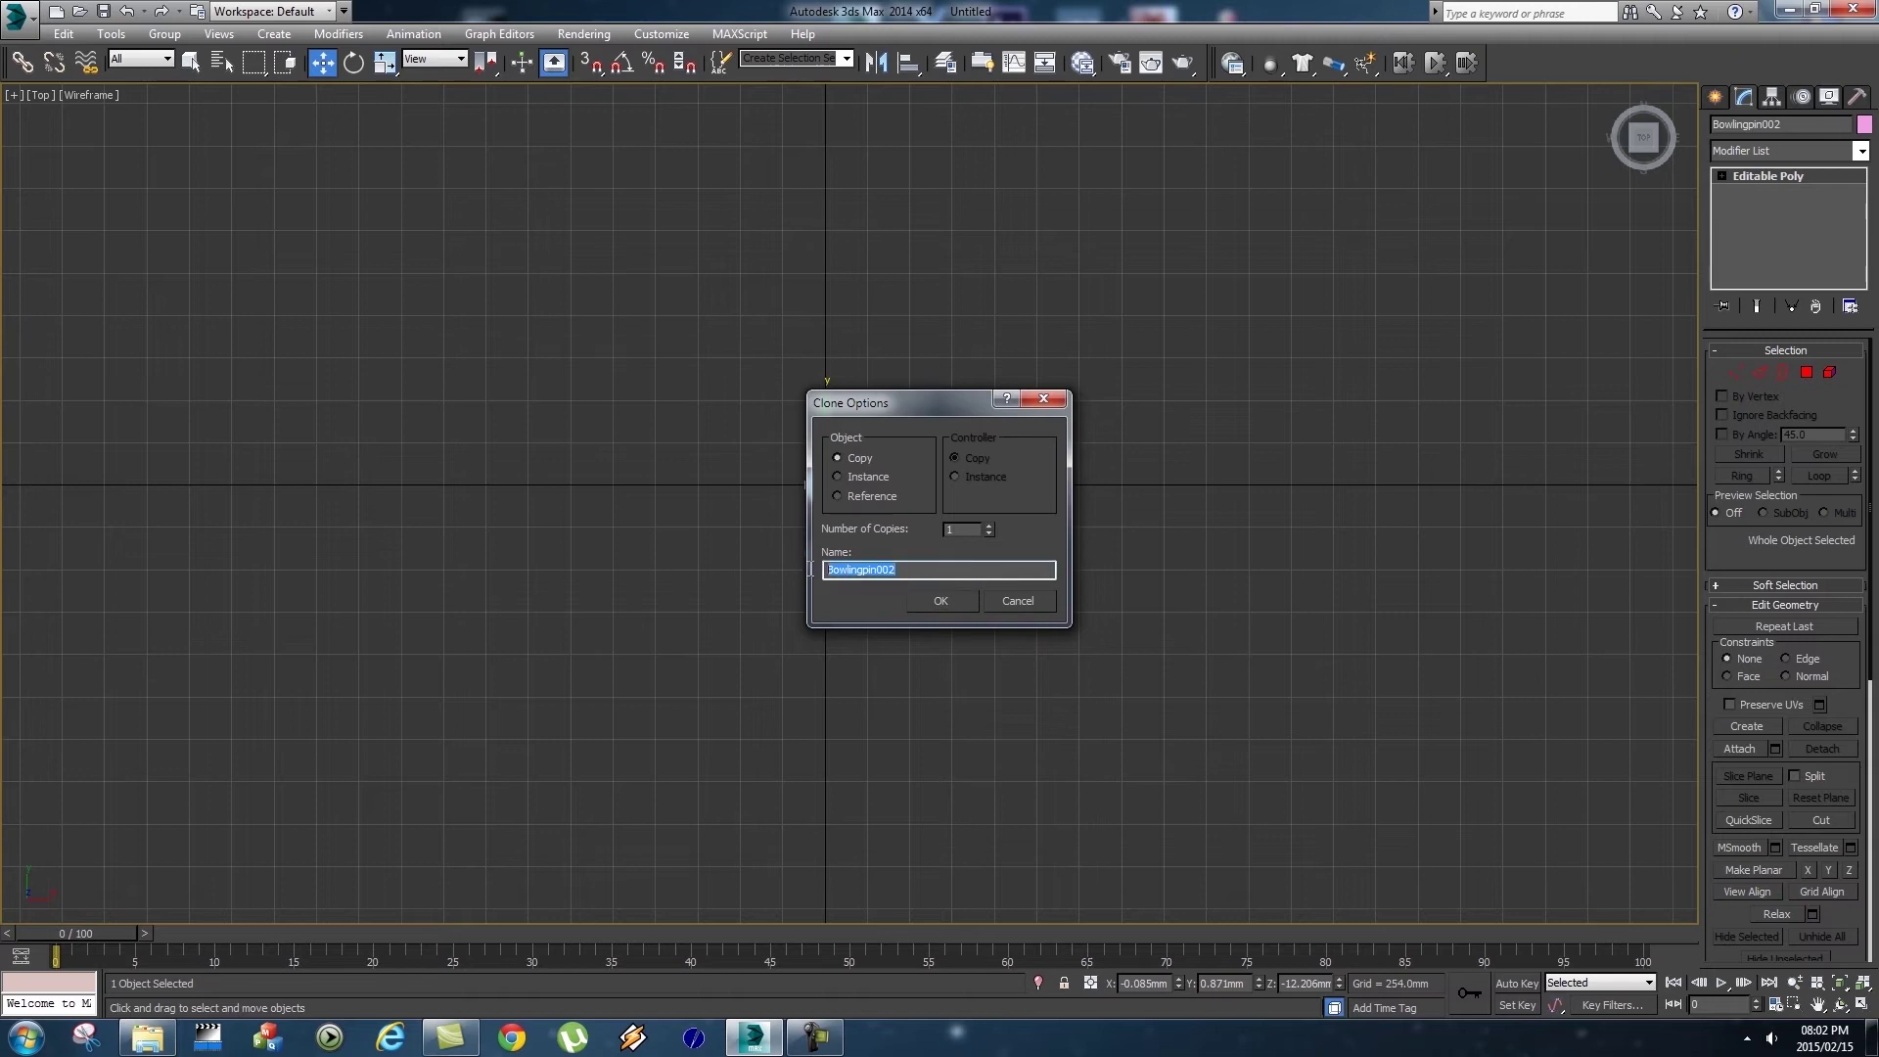
pyautogui.click(898, 572)
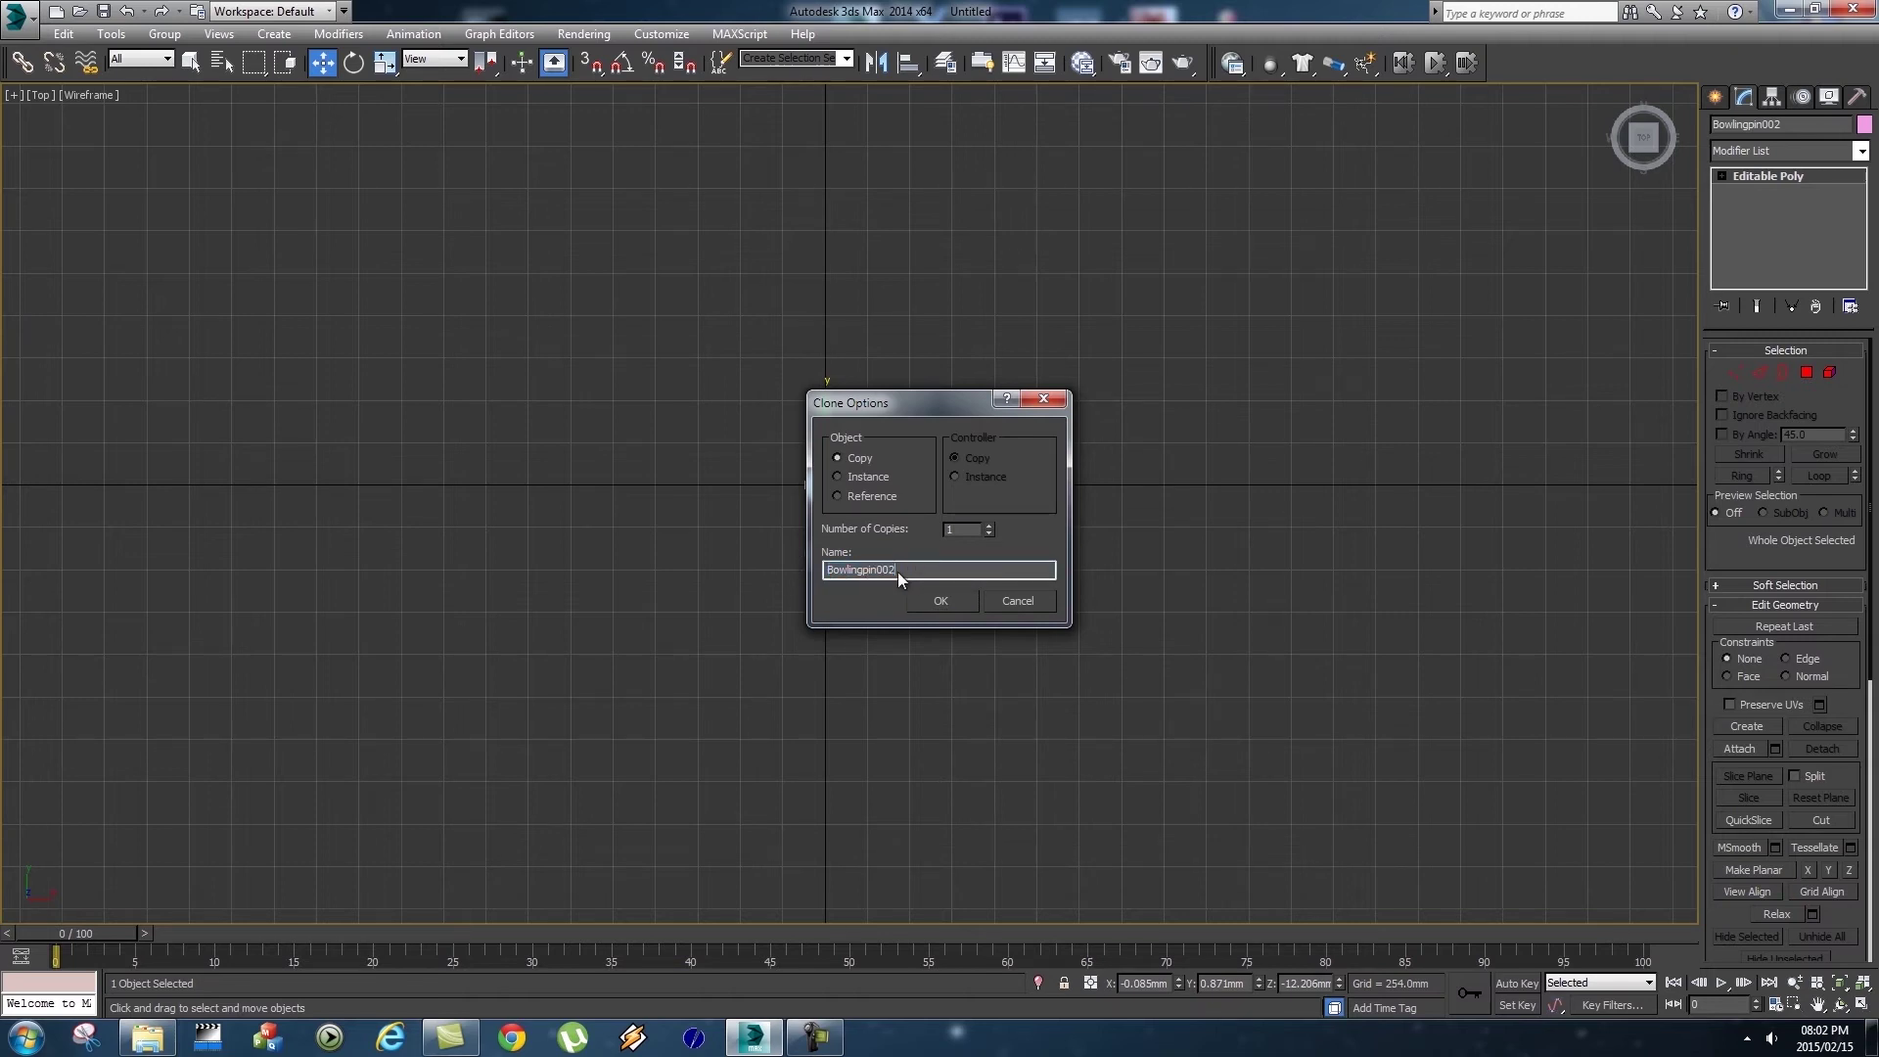
pyautogui.click(942, 601)
pyautogui.keyDown('shift'); pyautogui.moveTo(826, 407); pyautogui.dragTo(825, 329); pyautogui.keyUp('shift')
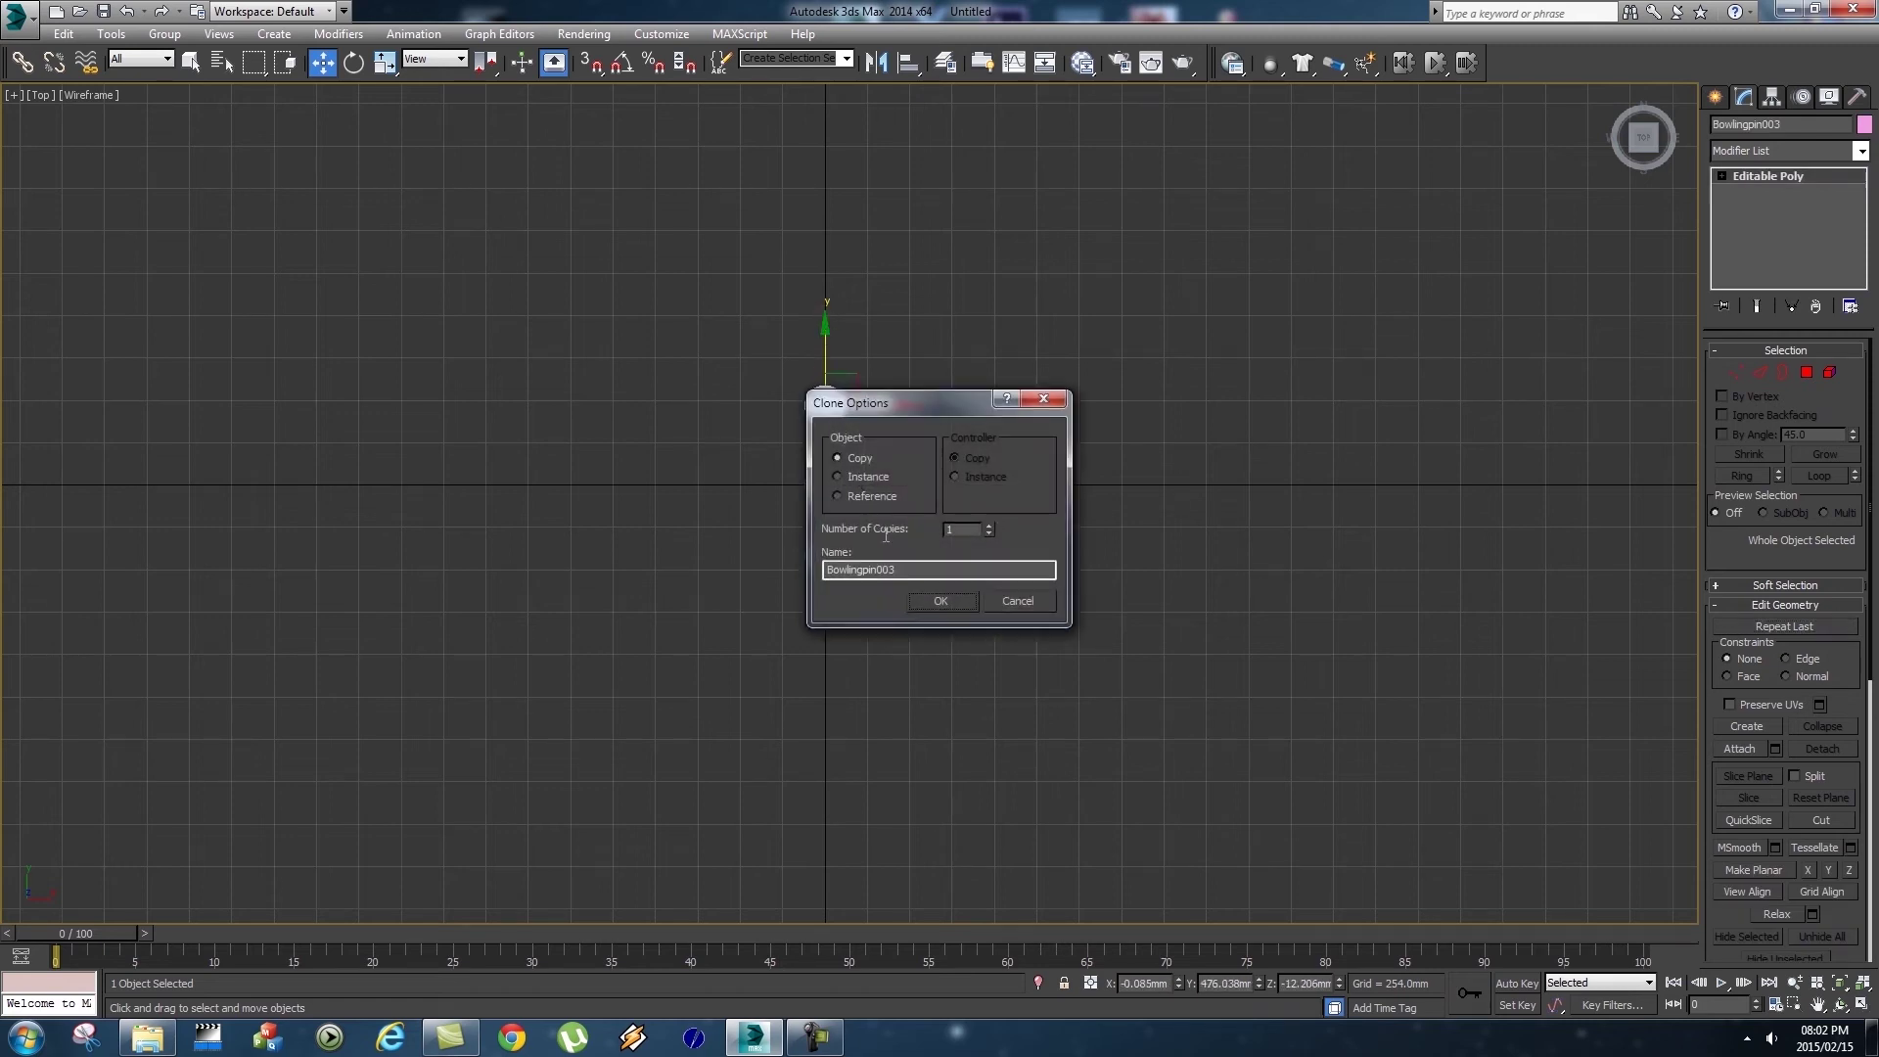
pyautogui.click(940, 601)
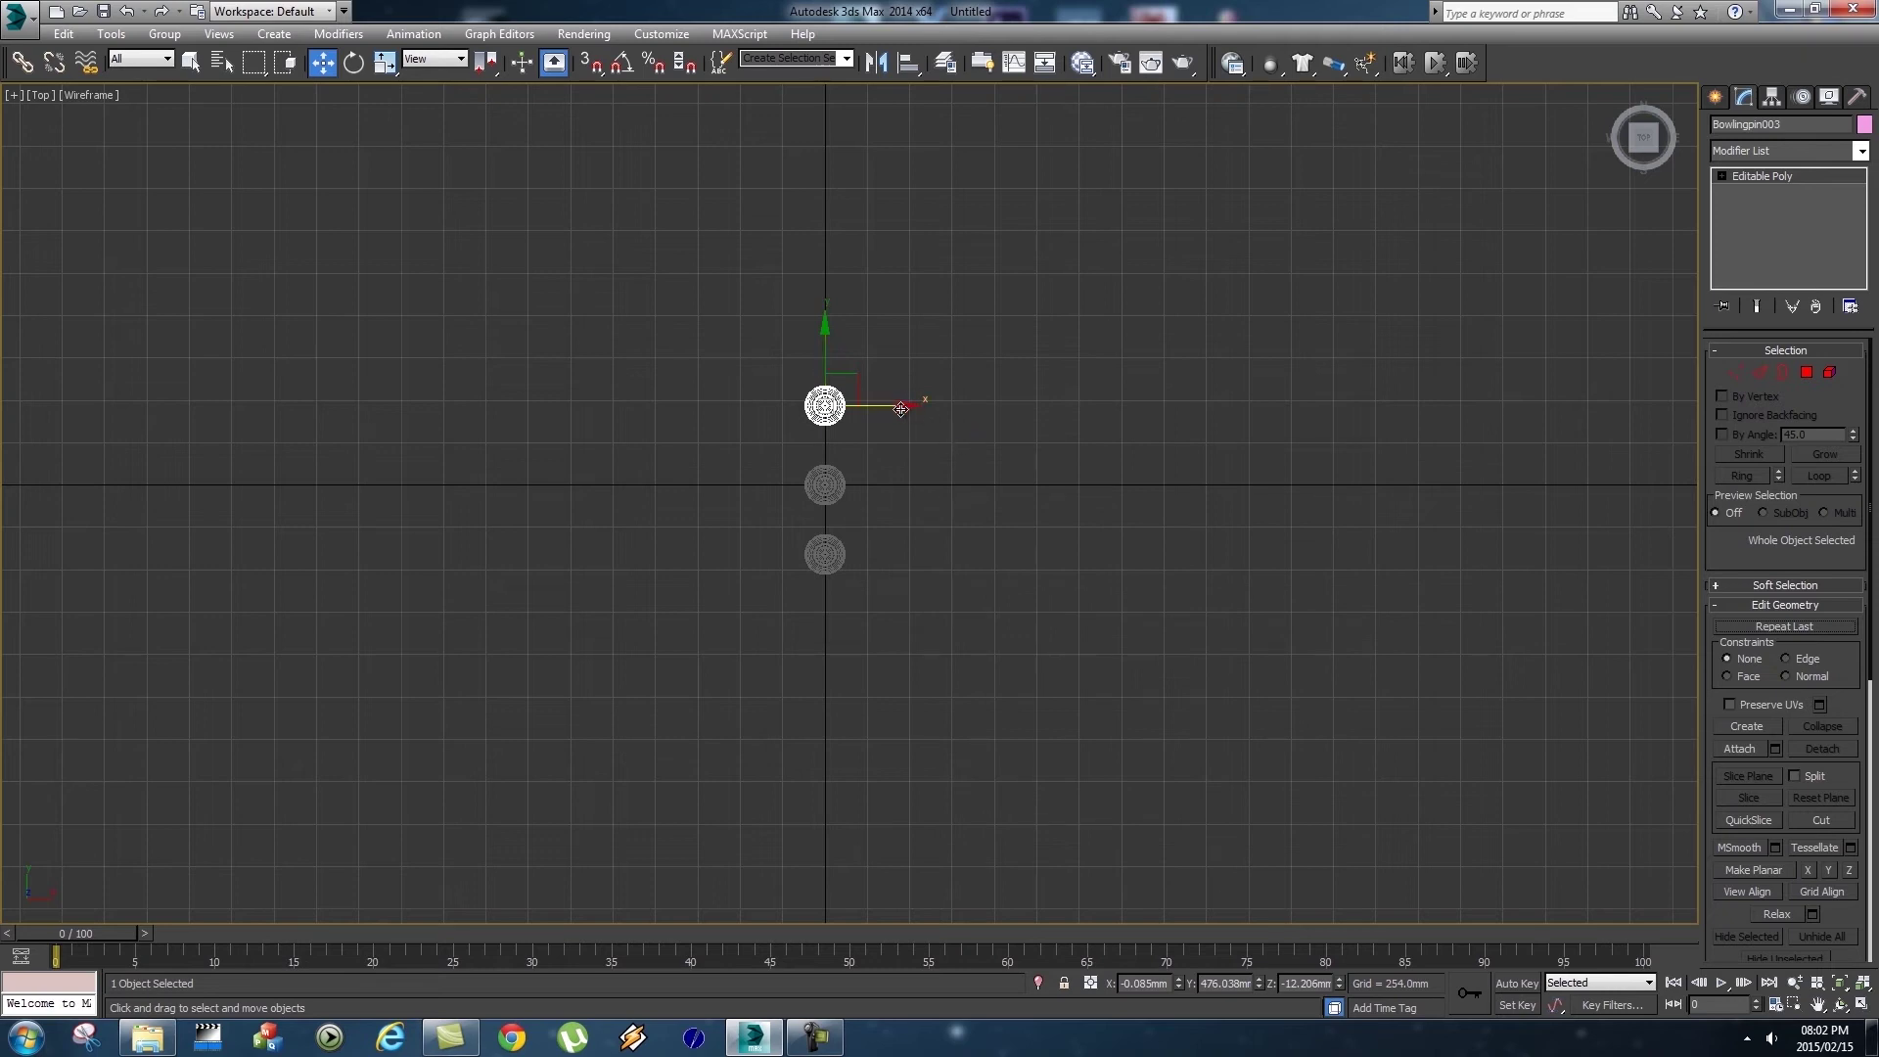
# Build a two-pin second row at about X 358 mm by copying the end pin, centring it between its neighbours, and copying it to about Y -229 mm.
pyautogui.keyDown('shift'); pyautogui.moveTo(903, 405); pyautogui.dragTo(960, 403); pyautogui.keyUp('shift')
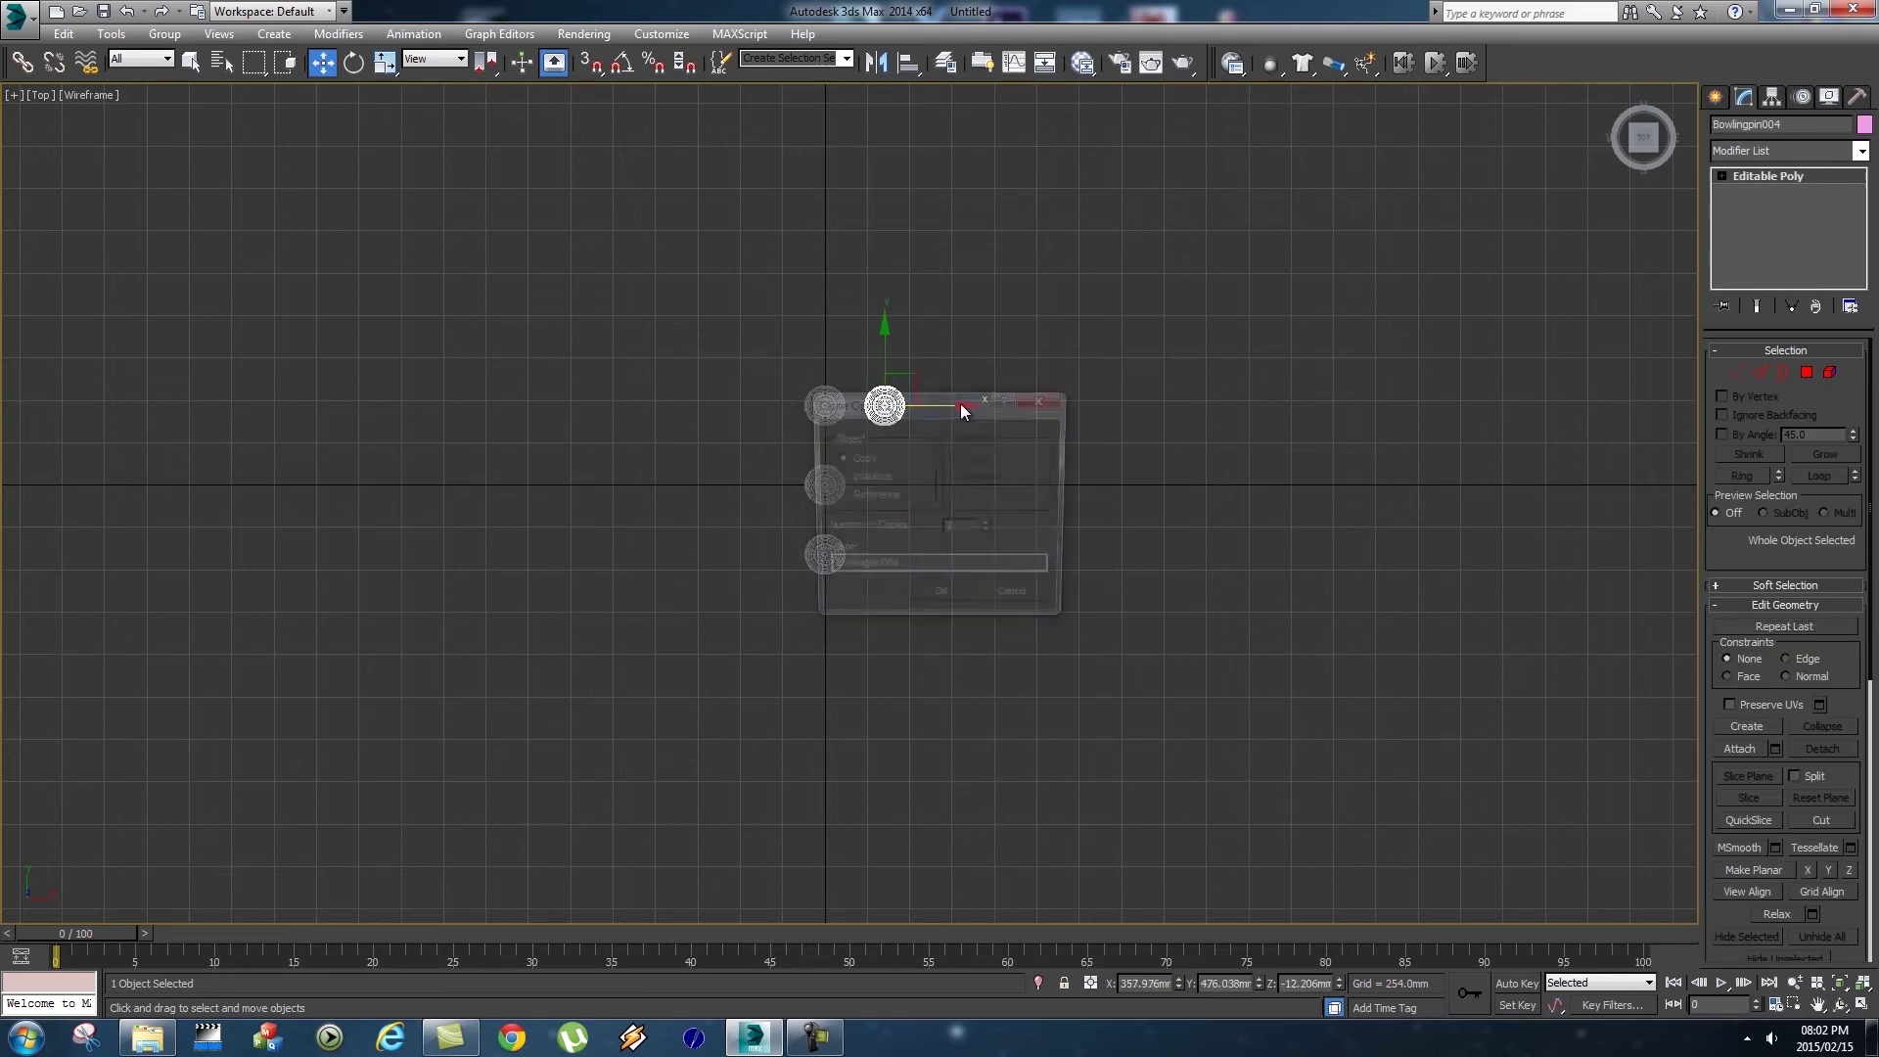
pyautogui.click(941, 601)
pyautogui.moveTo(884, 324); pyautogui.dragTo(887, 448)
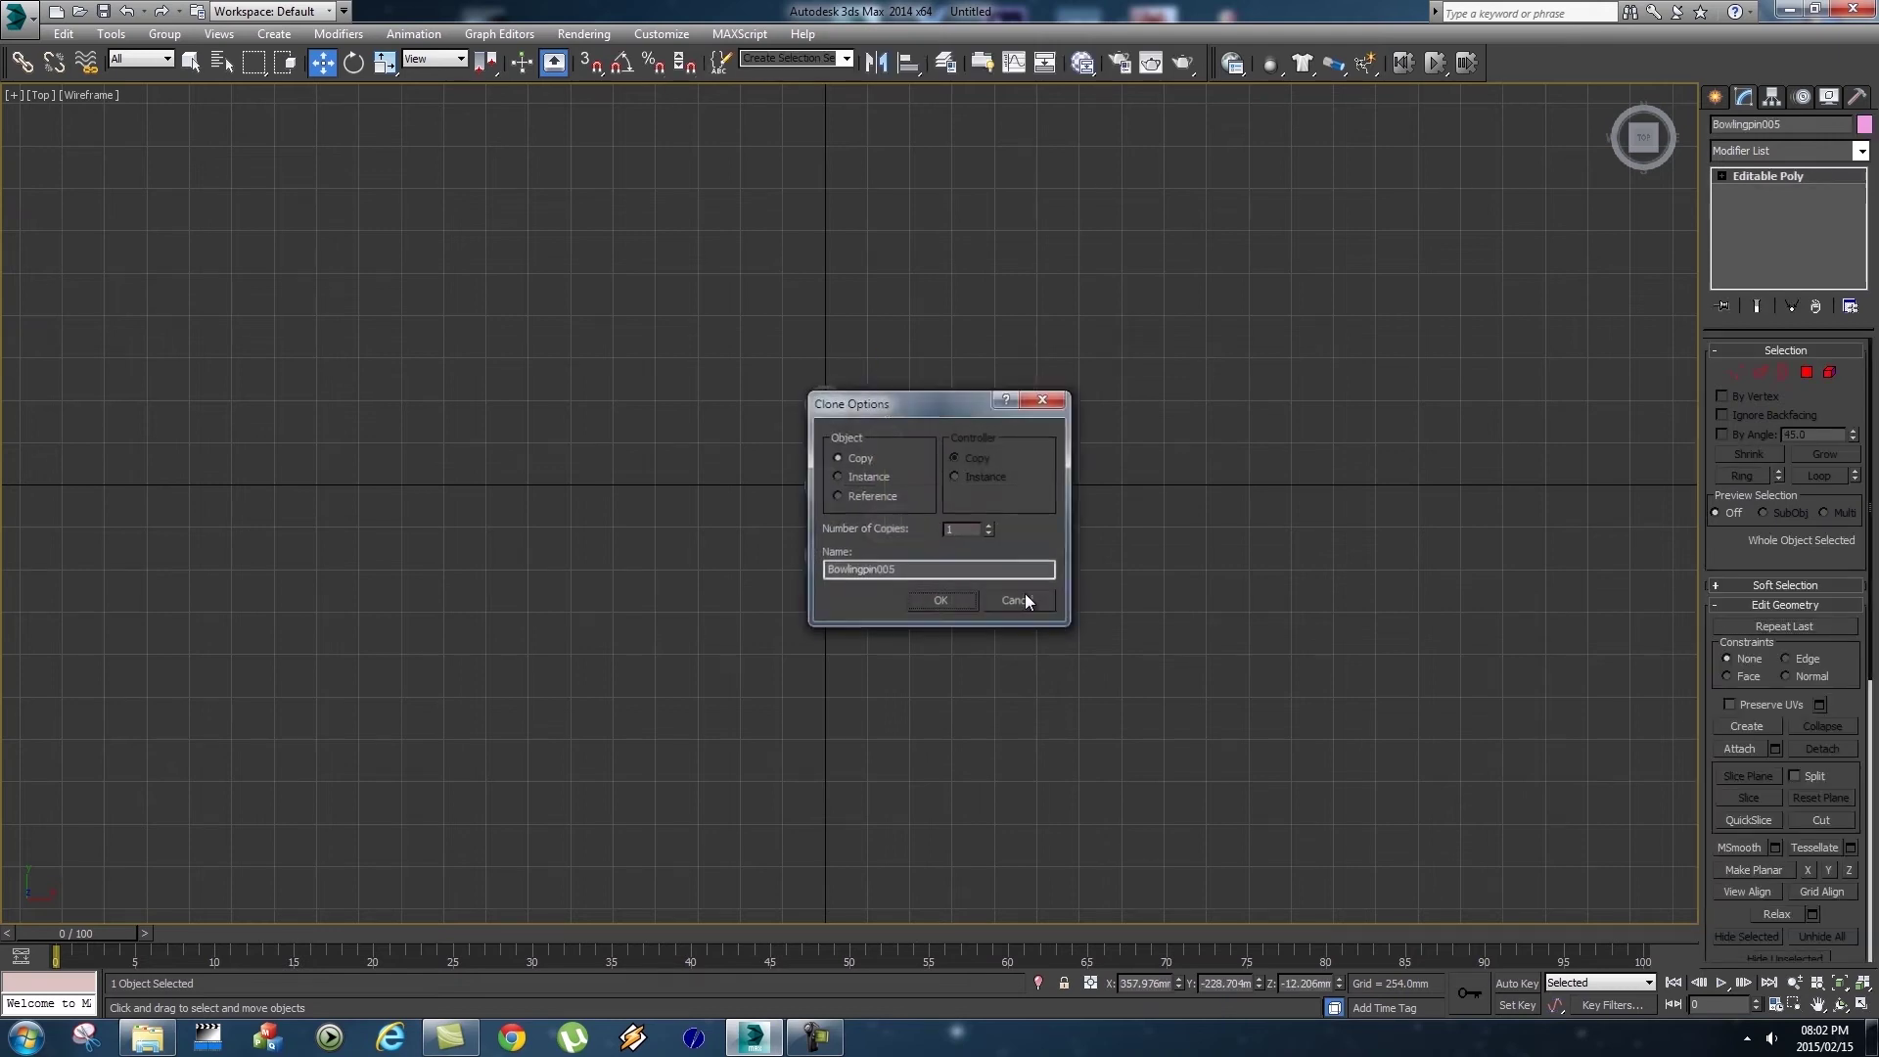
pyautogui.click(942, 600)
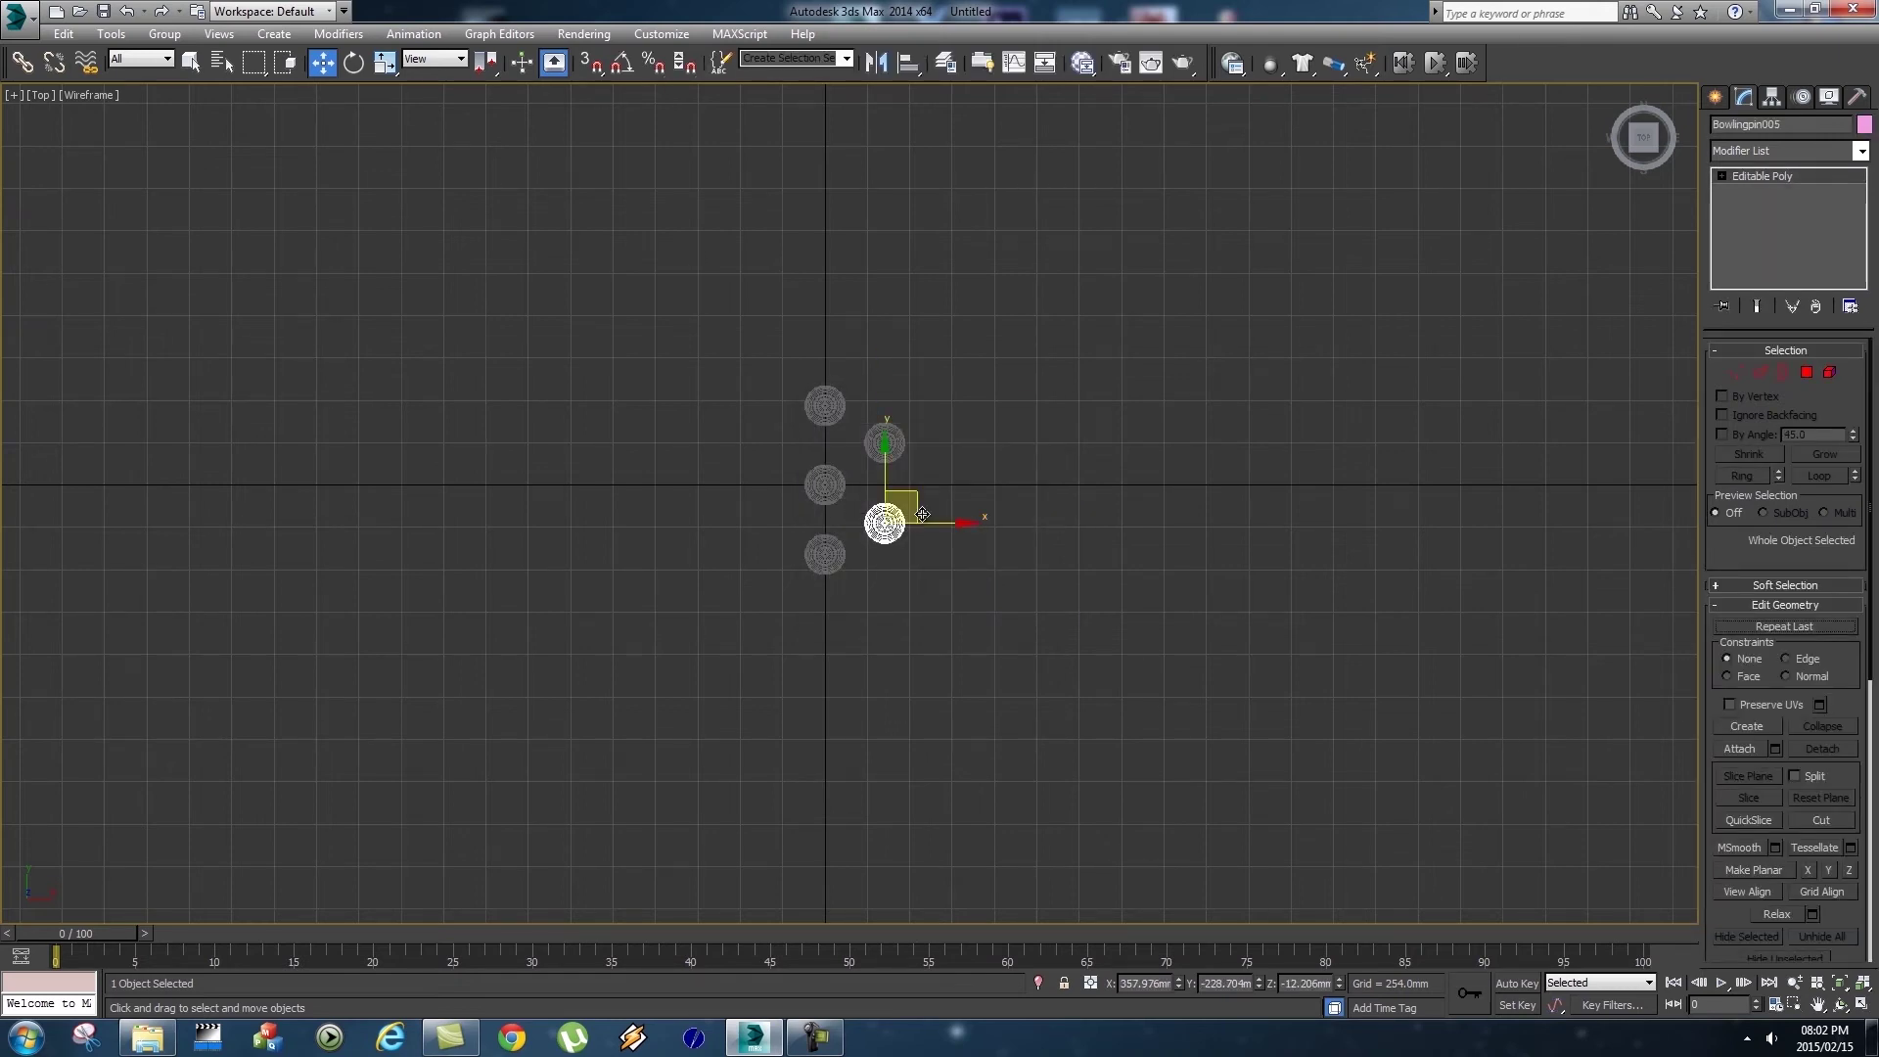
# Copy a second-row pin along X to about 763 mm and centre it on the triangle's axis at about Y 36 mm.
pyautogui.keyDown('shift'); pyautogui.moveTo(960, 523); pyautogui.dragTo(1026, 526); pyautogui.keyUp('shift')
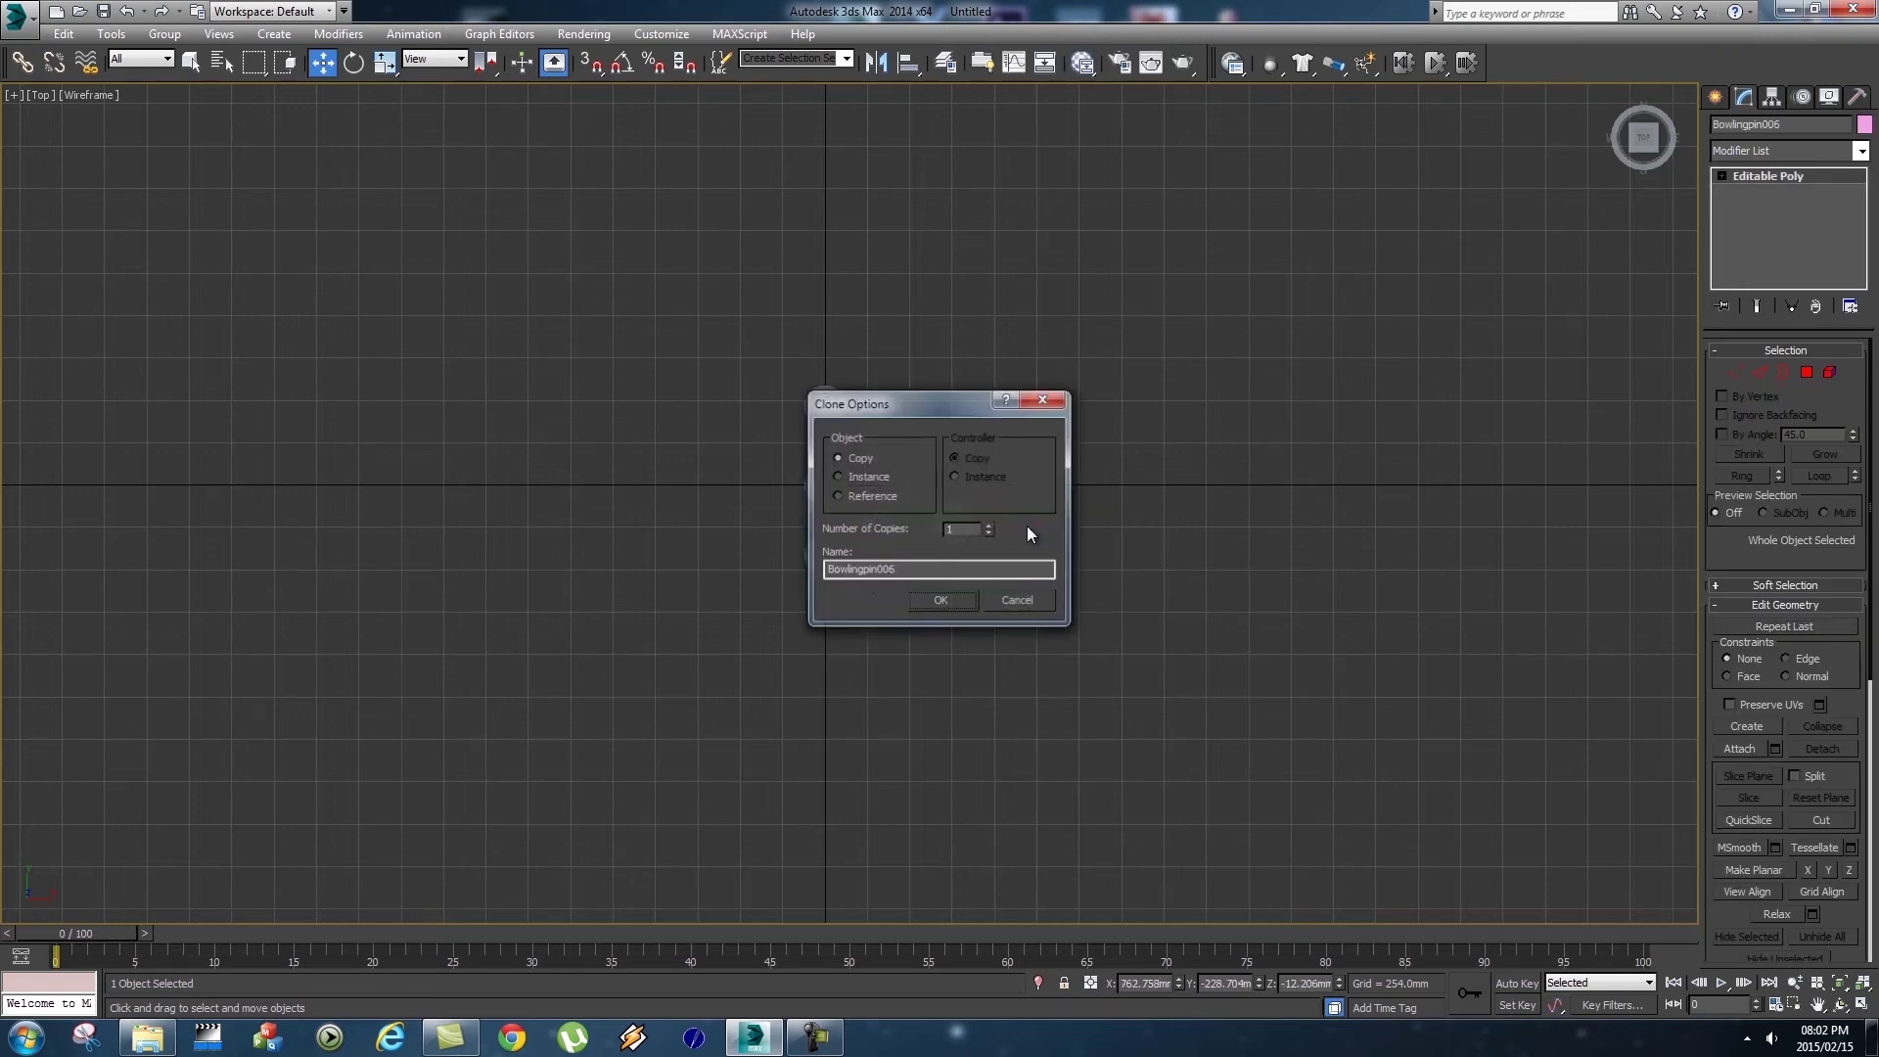
pyautogui.click(936, 600)
pyautogui.moveTo(954, 448); pyautogui.dragTo(954, 403)
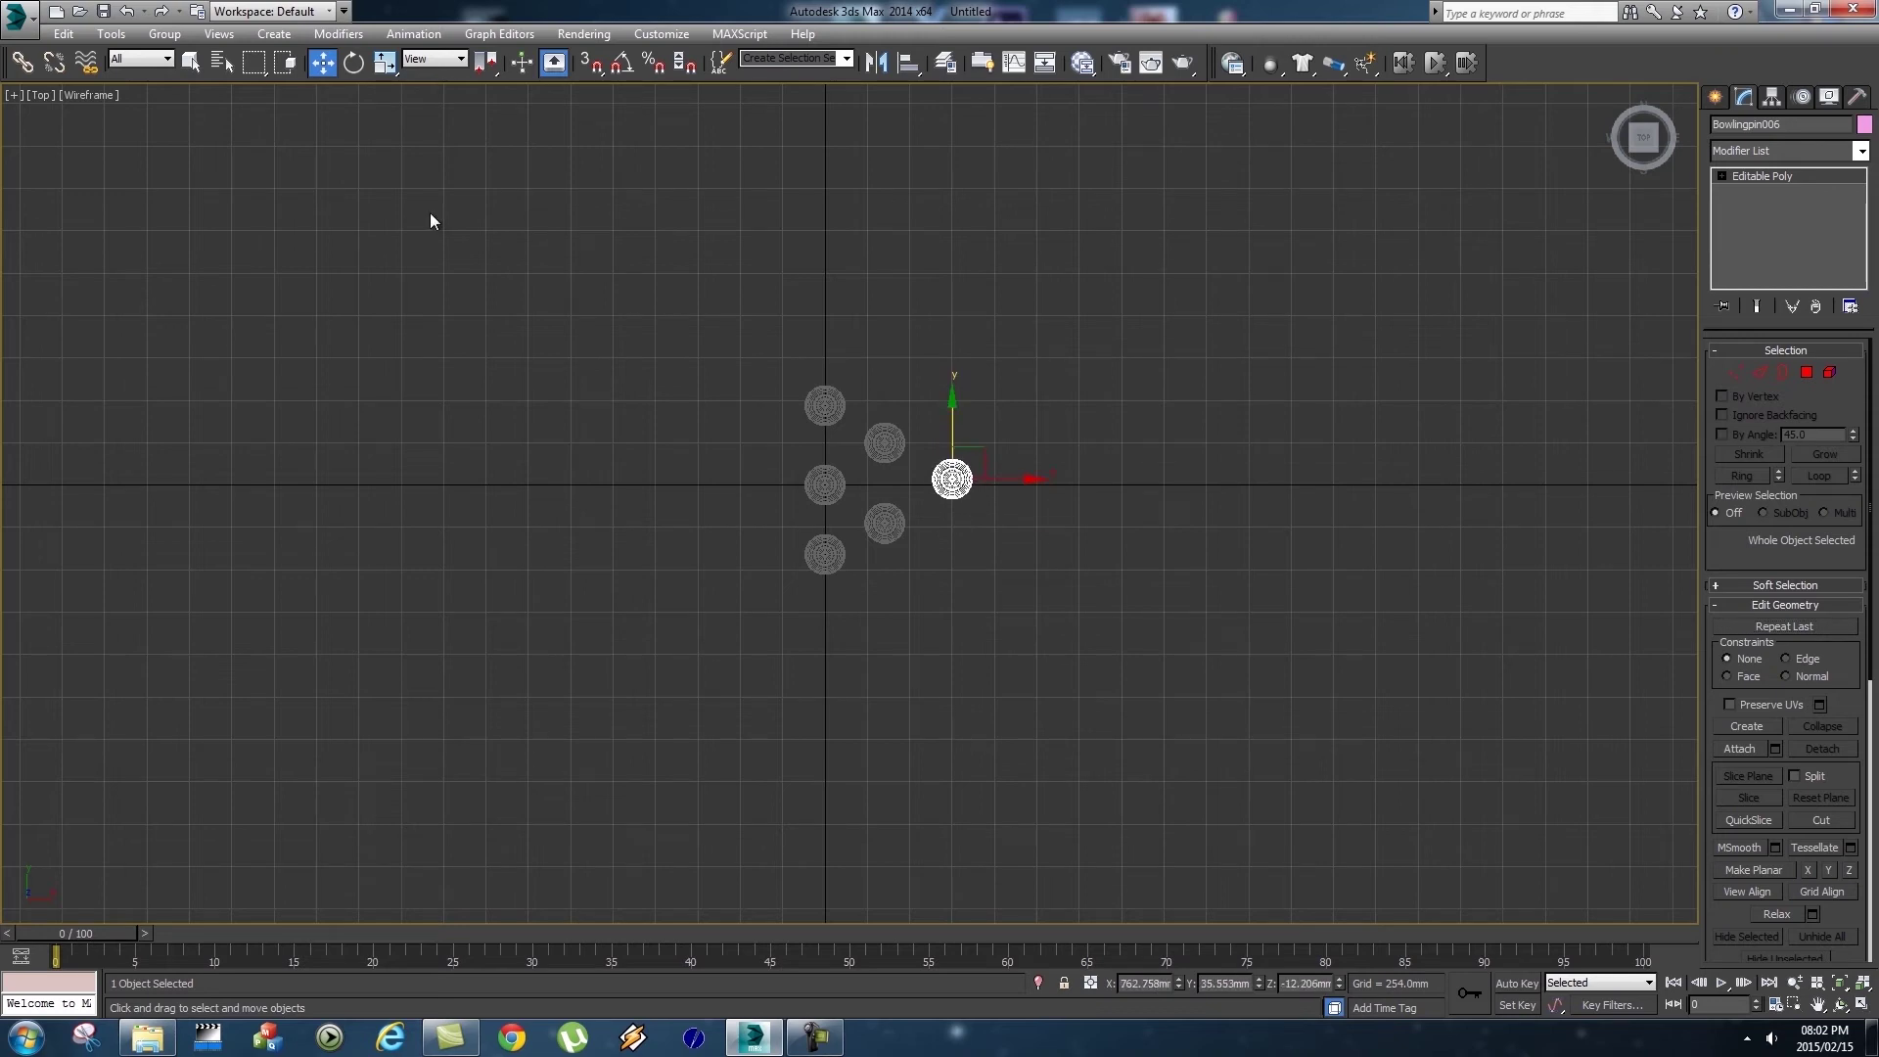
# Inspect the six-pin arrangement by orbiting the maximized Perspective viewport, and return to the four-viewport layout.
pyautogui.click(14, 95)
pyautogui.click(60, 115)
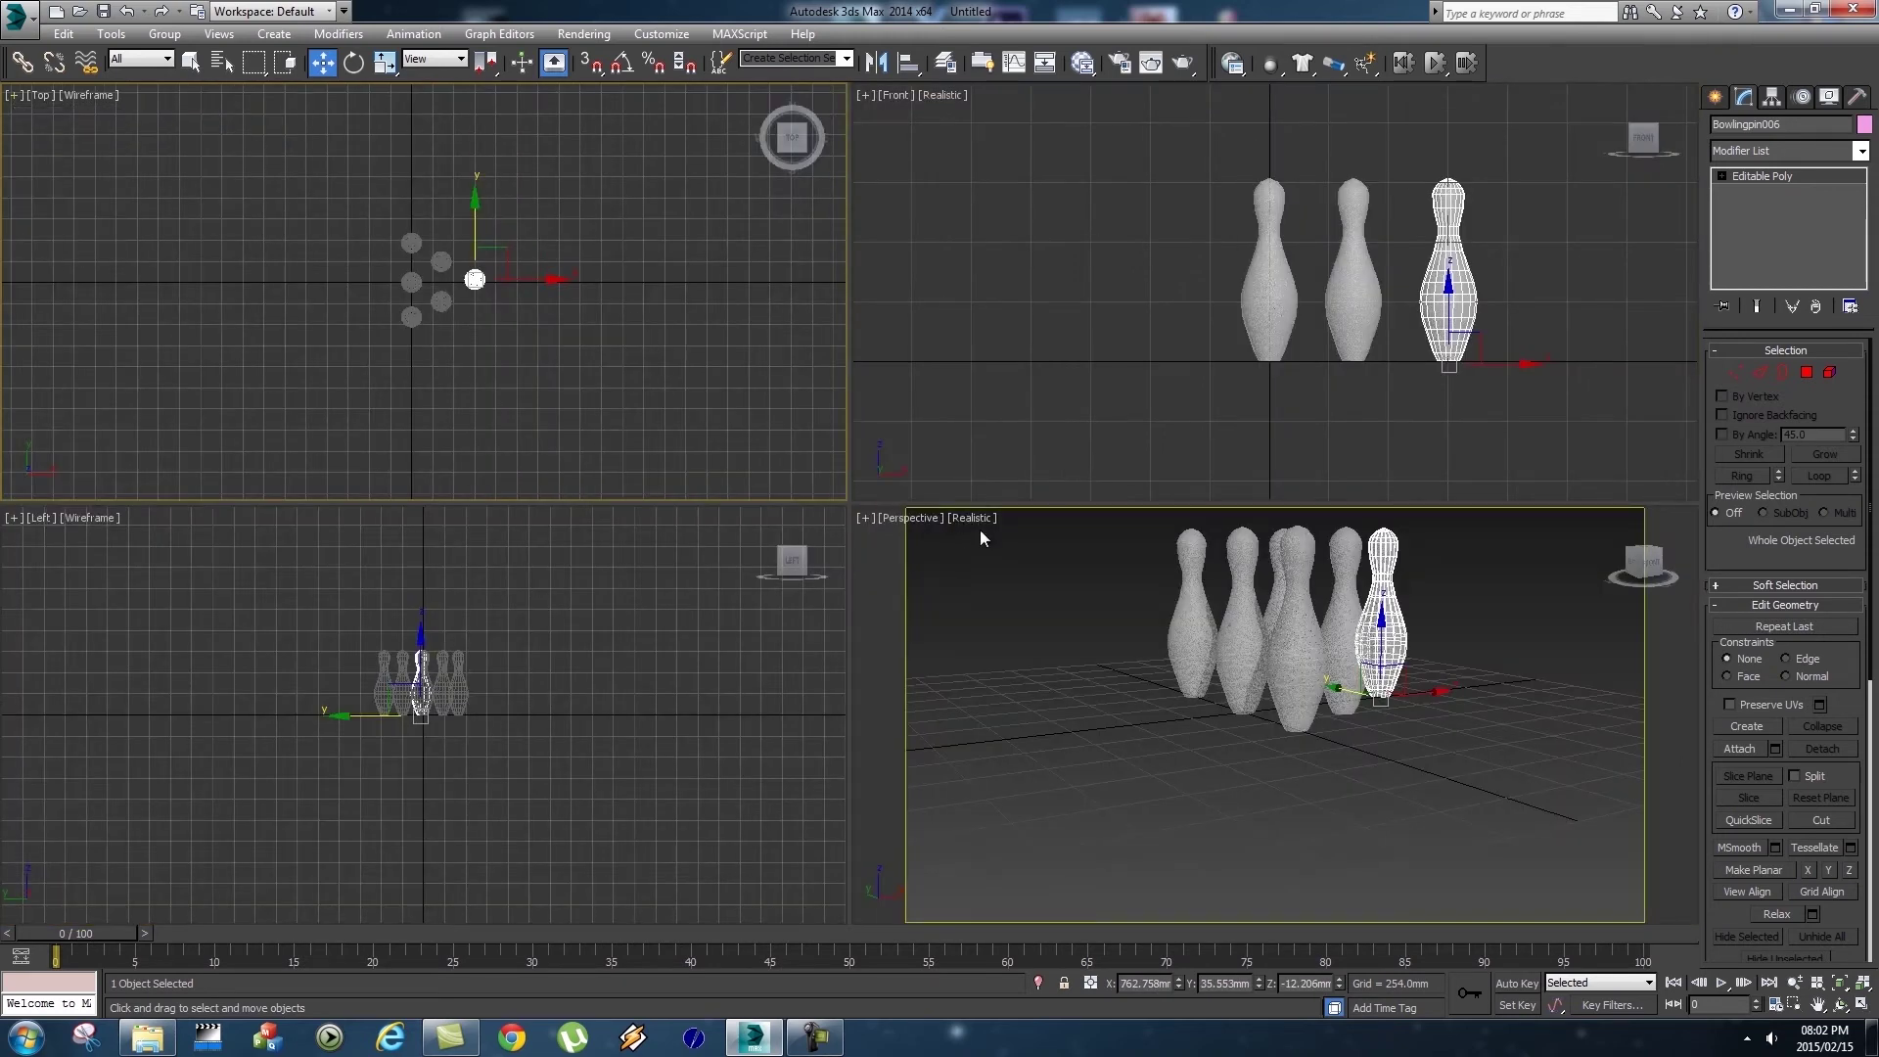
pyautogui.click(878, 556)
pyautogui.click(865, 518)
pyautogui.click(905, 537)
pyautogui.keyDown('alt'); pyautogui.moveTo(1031, 508); pyautogui.dragTo(989, 549, button='middle'); pyautogui.keyUp('alt')
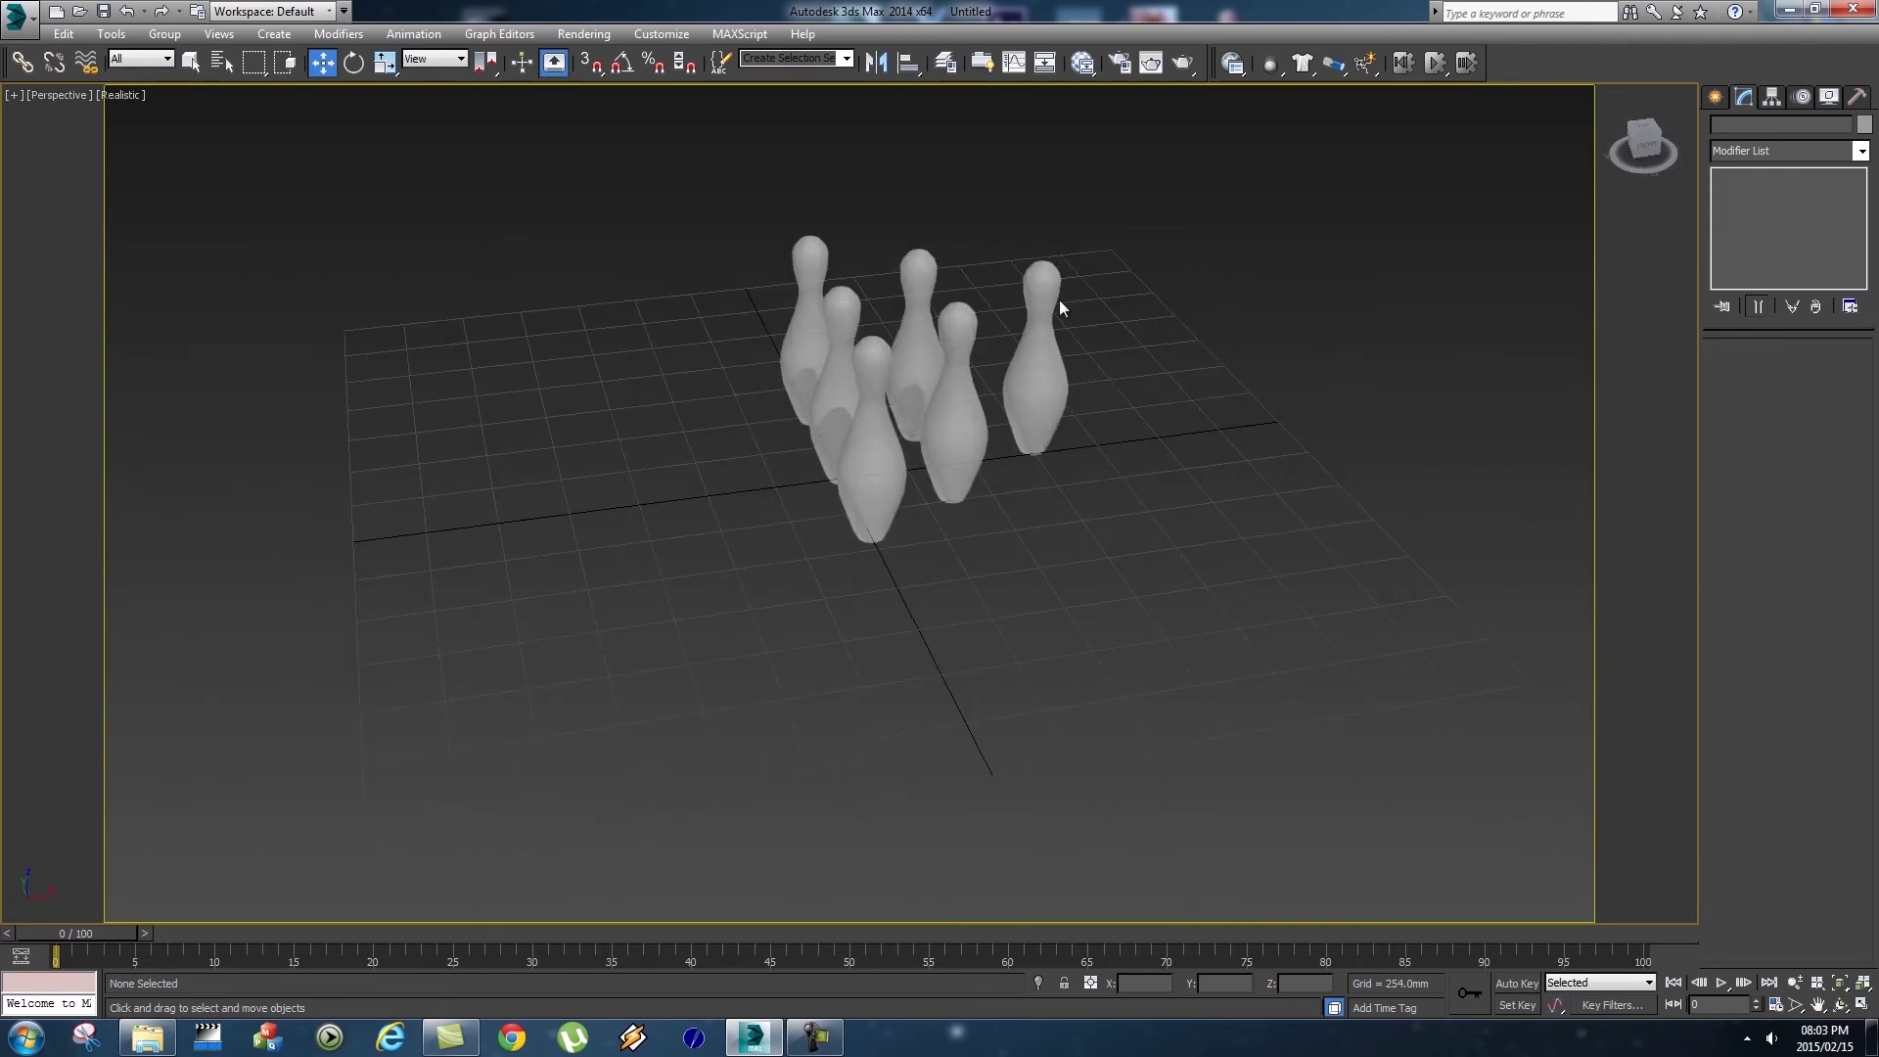
pyautogui.click(14, 94)
pyautogui.click(54, 113)
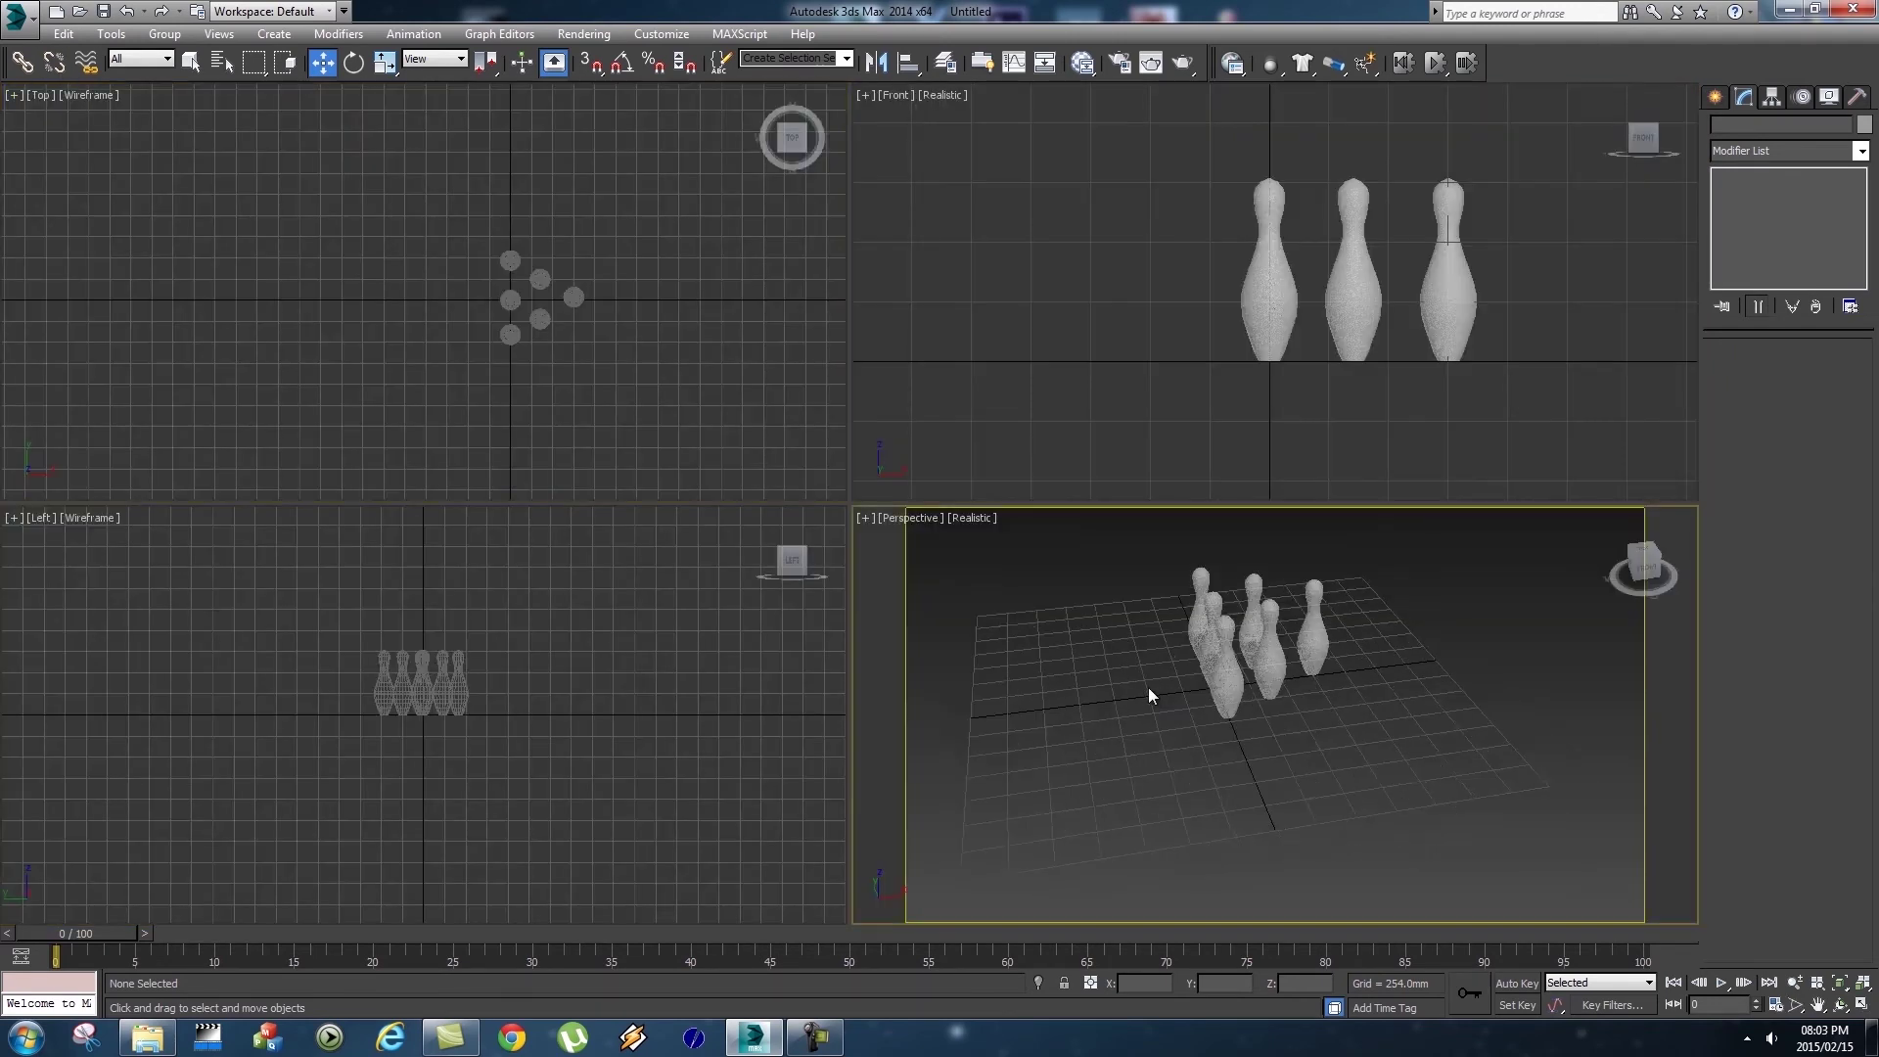
# Draw a lane box beneath the pins in the Perspective view, about 1806 mm long, 8181 mm wide and -141 mm high.
pyautogui.moveTo(1148, 687); pyautogui.dragTo(1172, 699, button='middle')
pyautogui.scroll(-2, 1213, 712)
pyautogui.scroll(-1, 1221, 712)
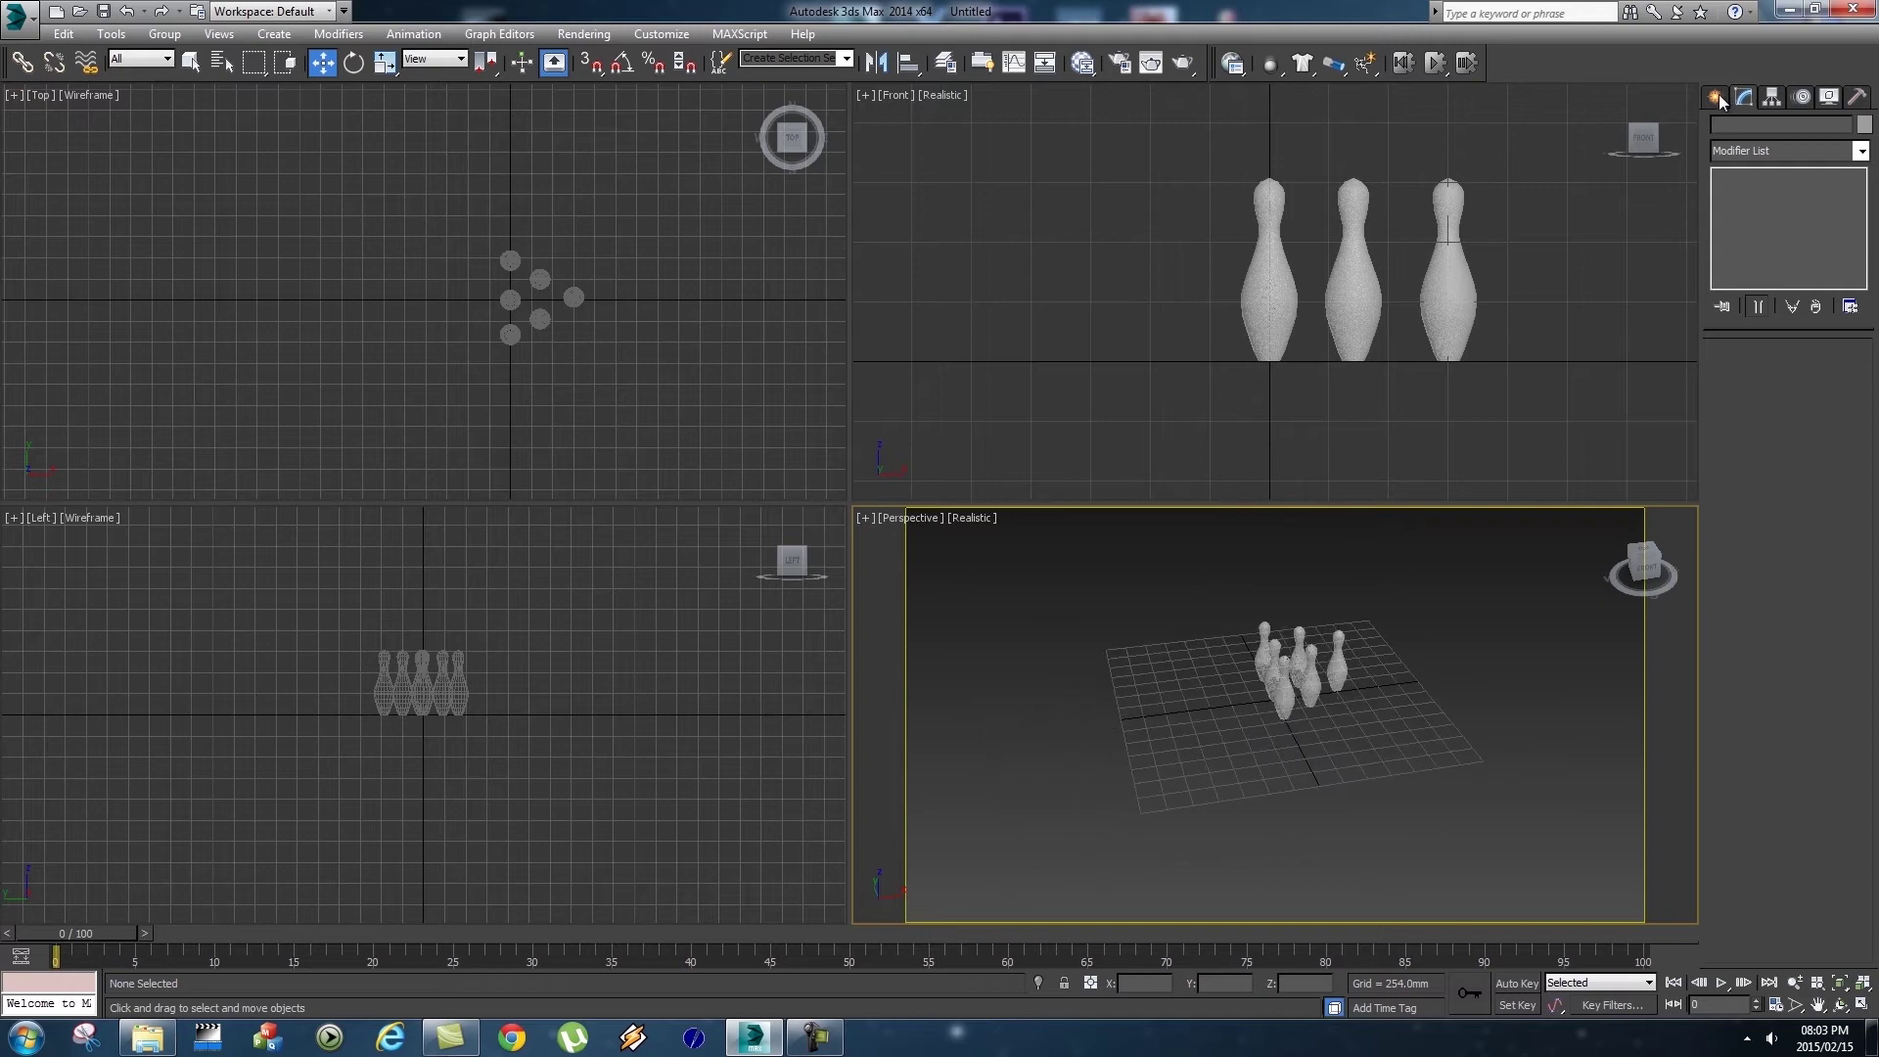
pyautogui.click(1715, 96)
pyautogui.click(1749, 221)
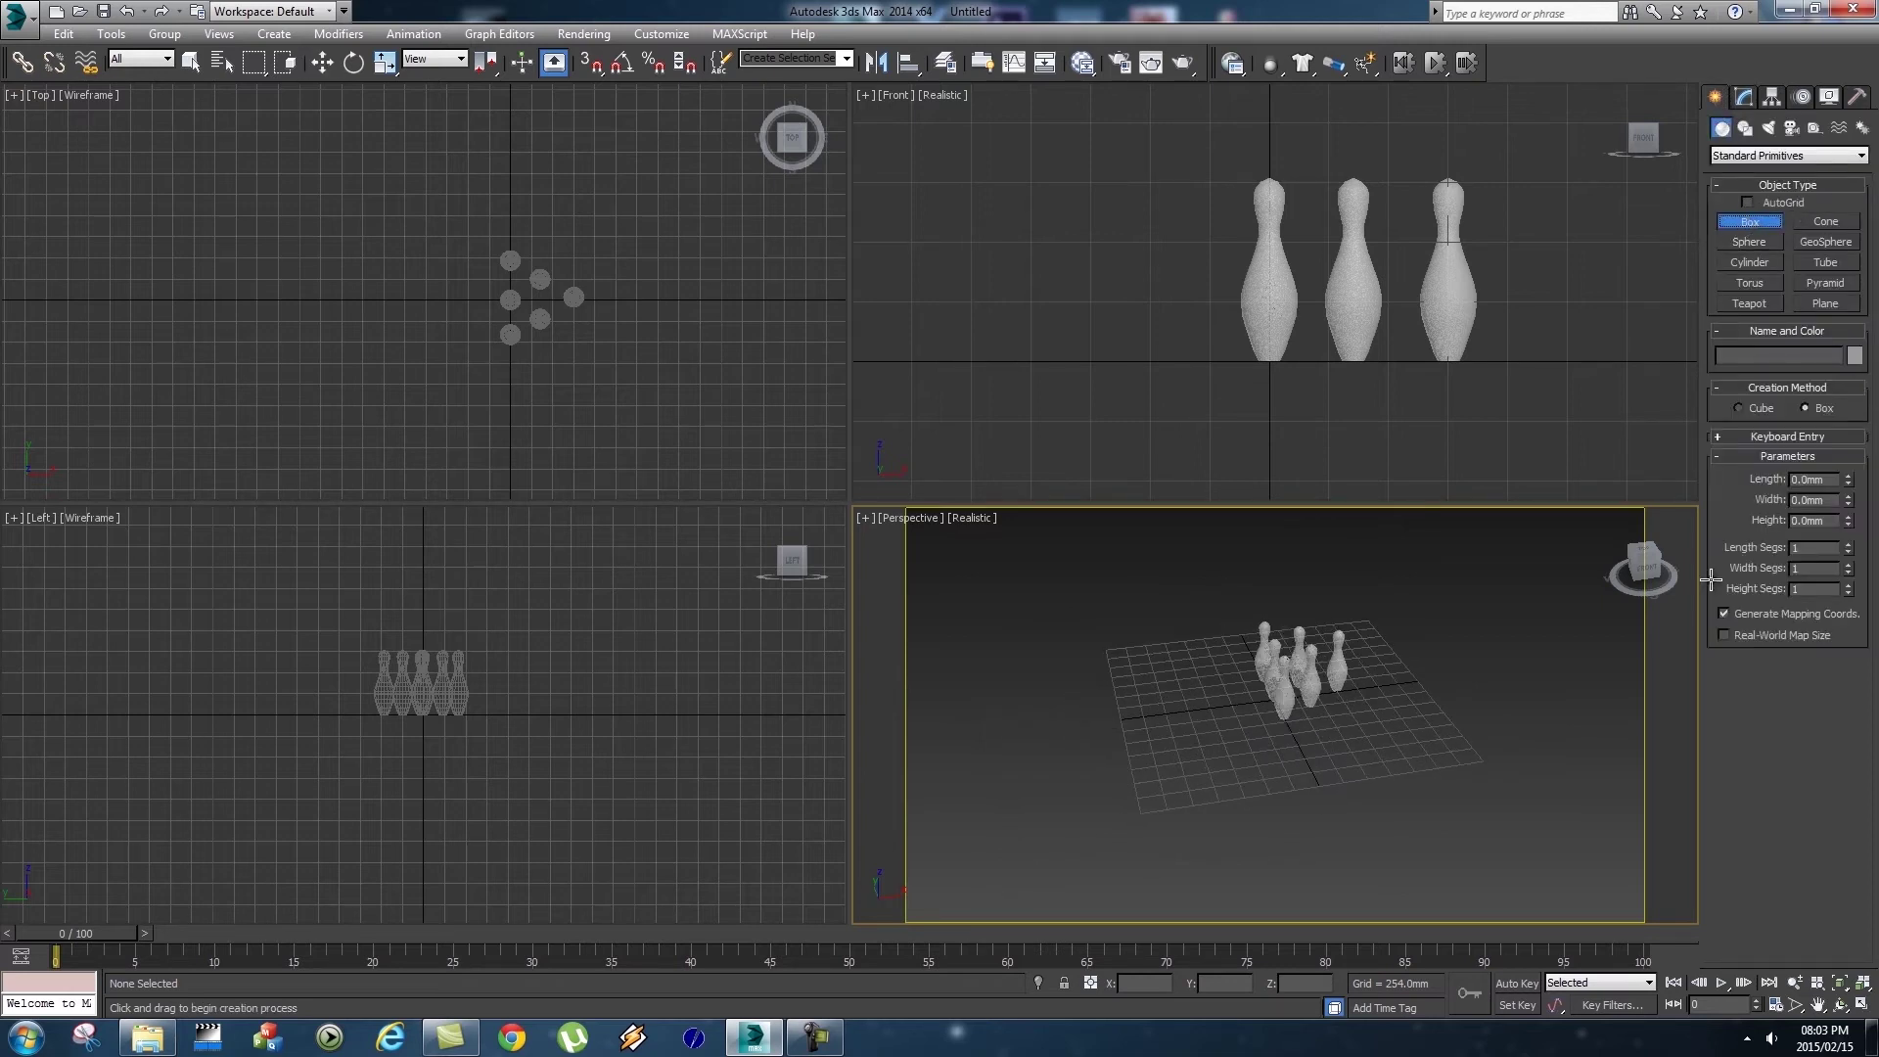
pyautogui.moveTo(926, 681); pyautogui.dragTo(1615, 670)
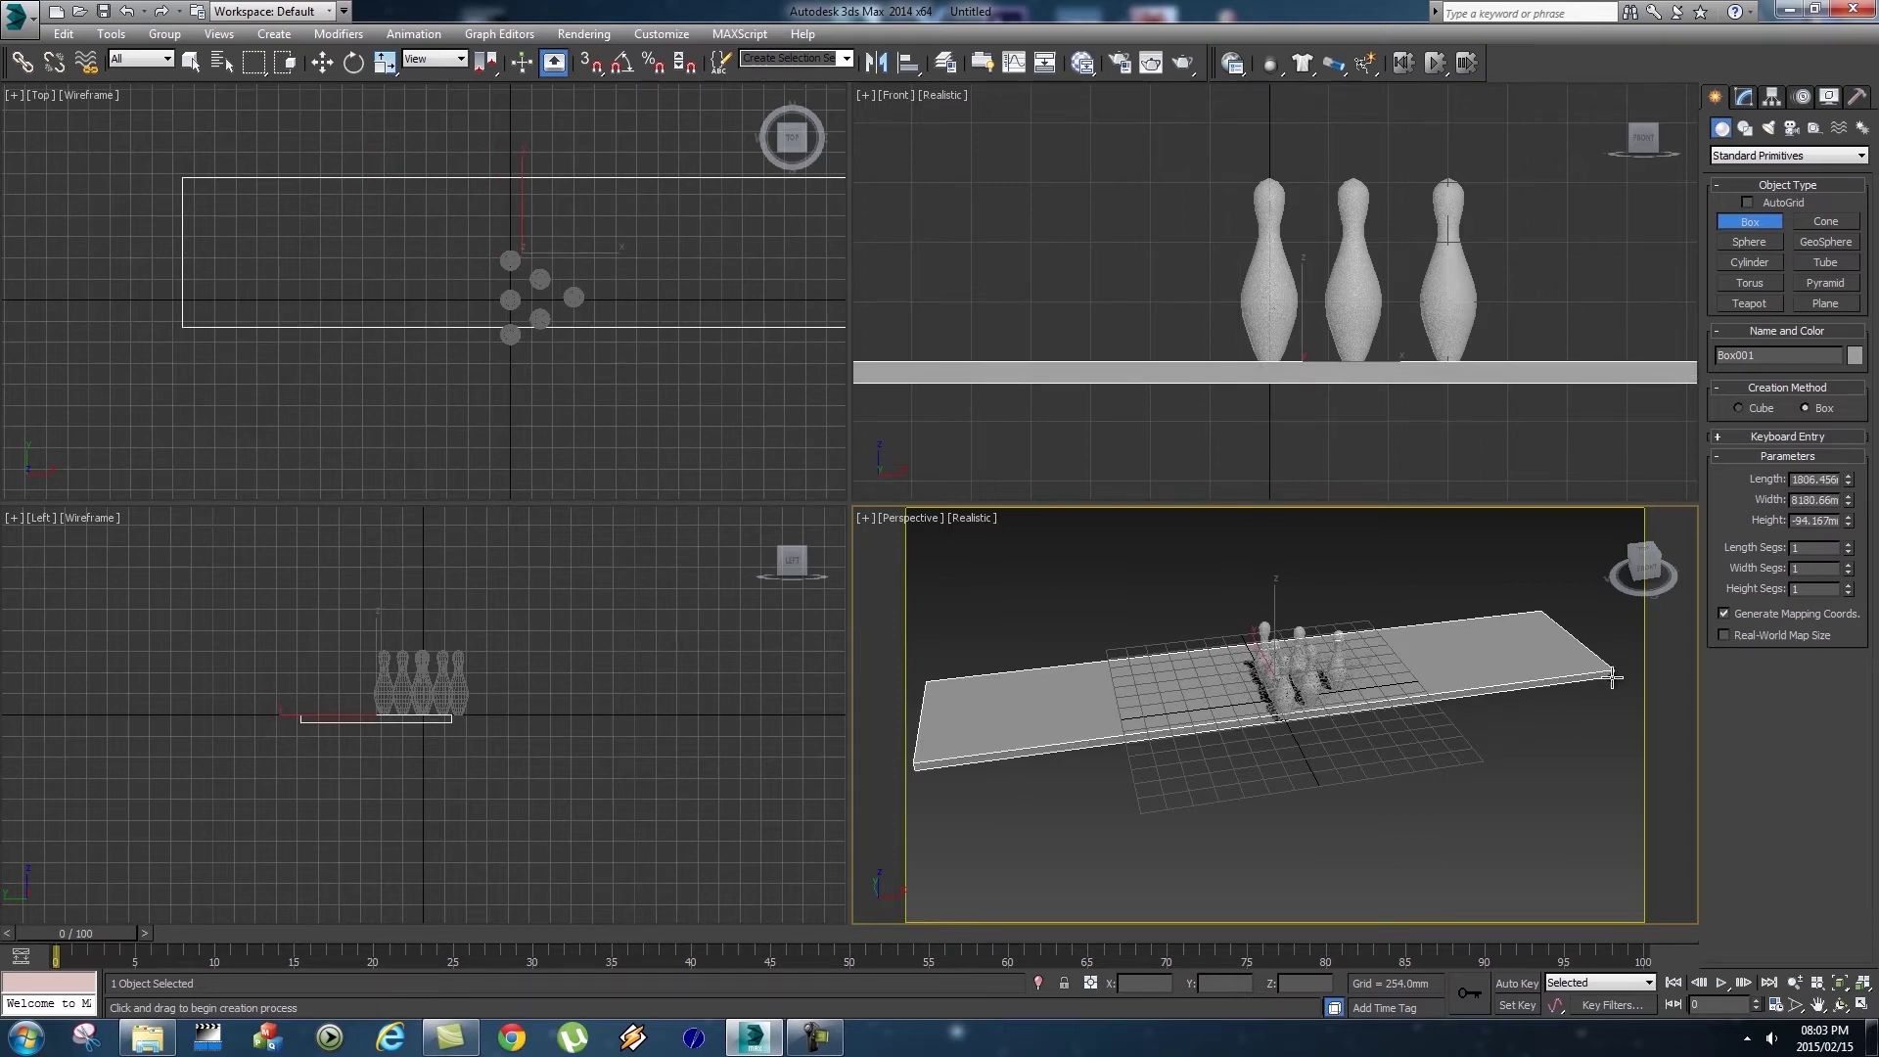
pyautogui.click(1614, 677)
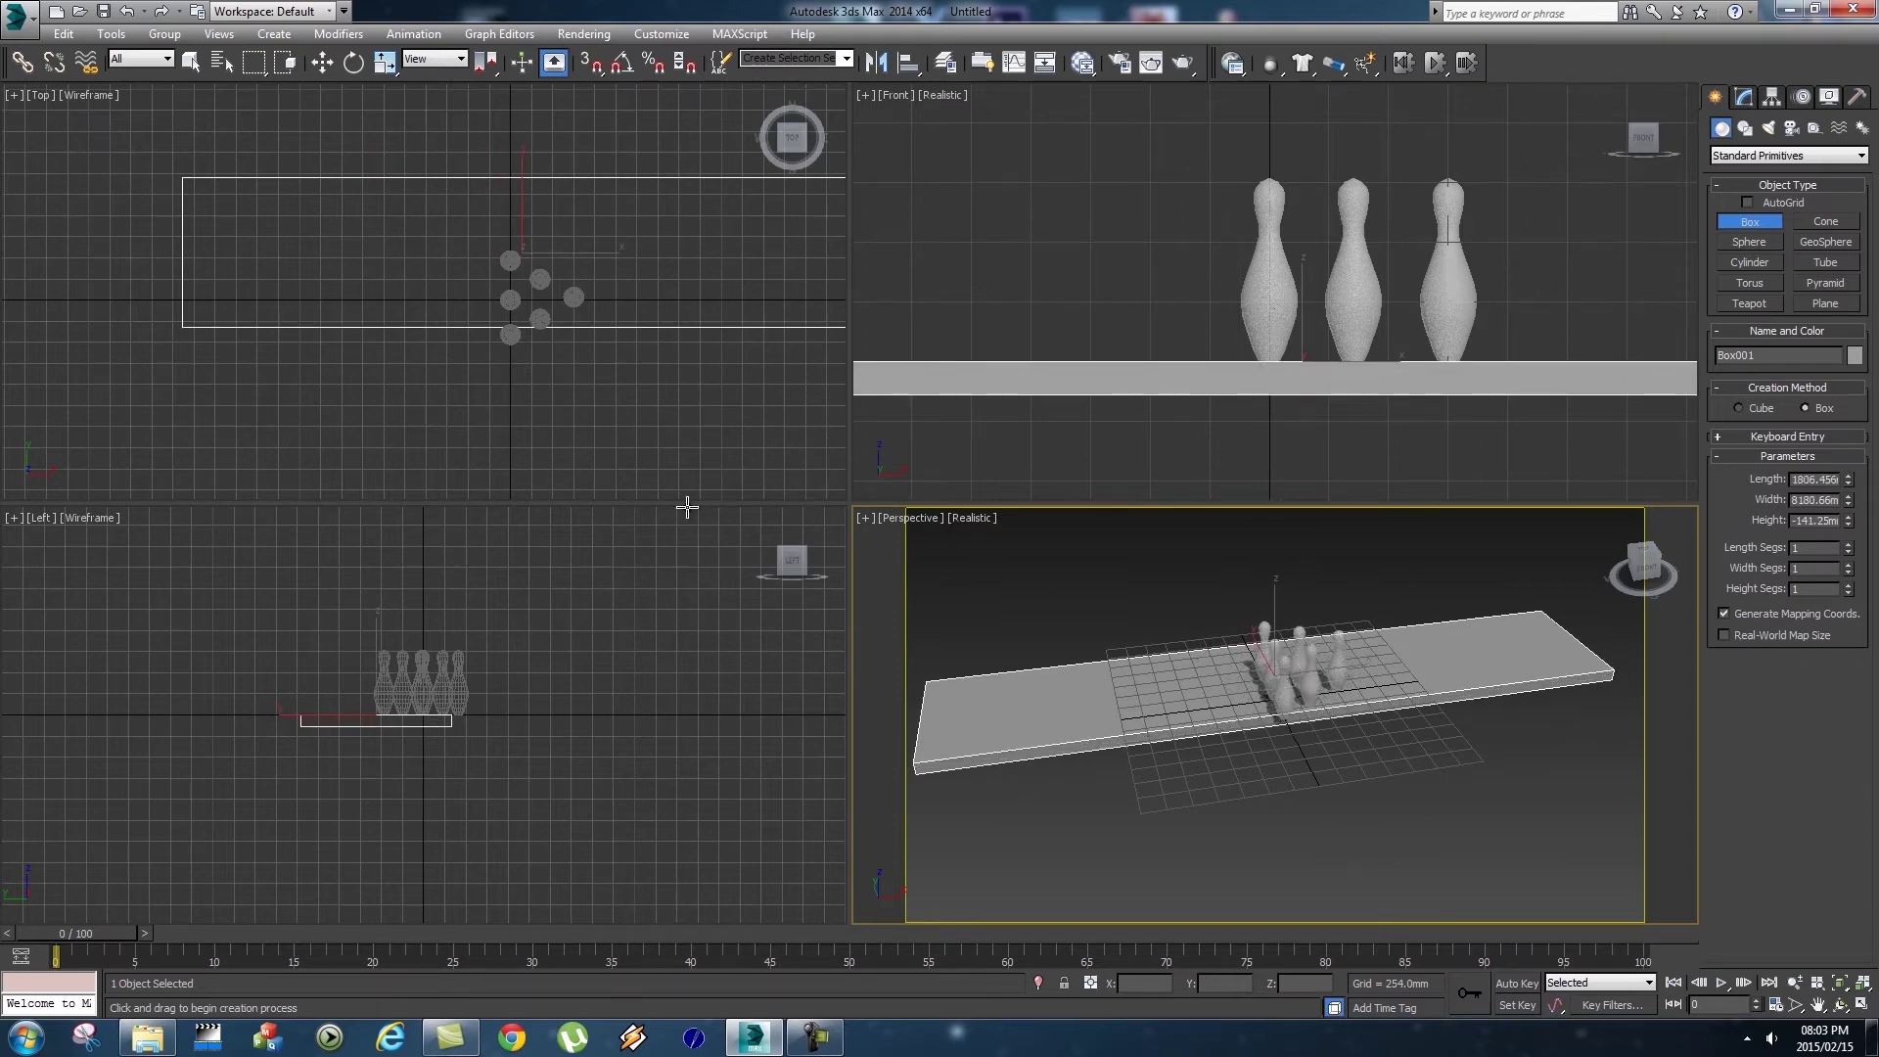
# Move the lane box in the Top view to about X -2993 mm, Y 21 mm, so the pins stand centred near one end.
pyautogui.press('w')
pyautogui.click(649, 326)
pyautogui.scroll(-3, 563, 337)
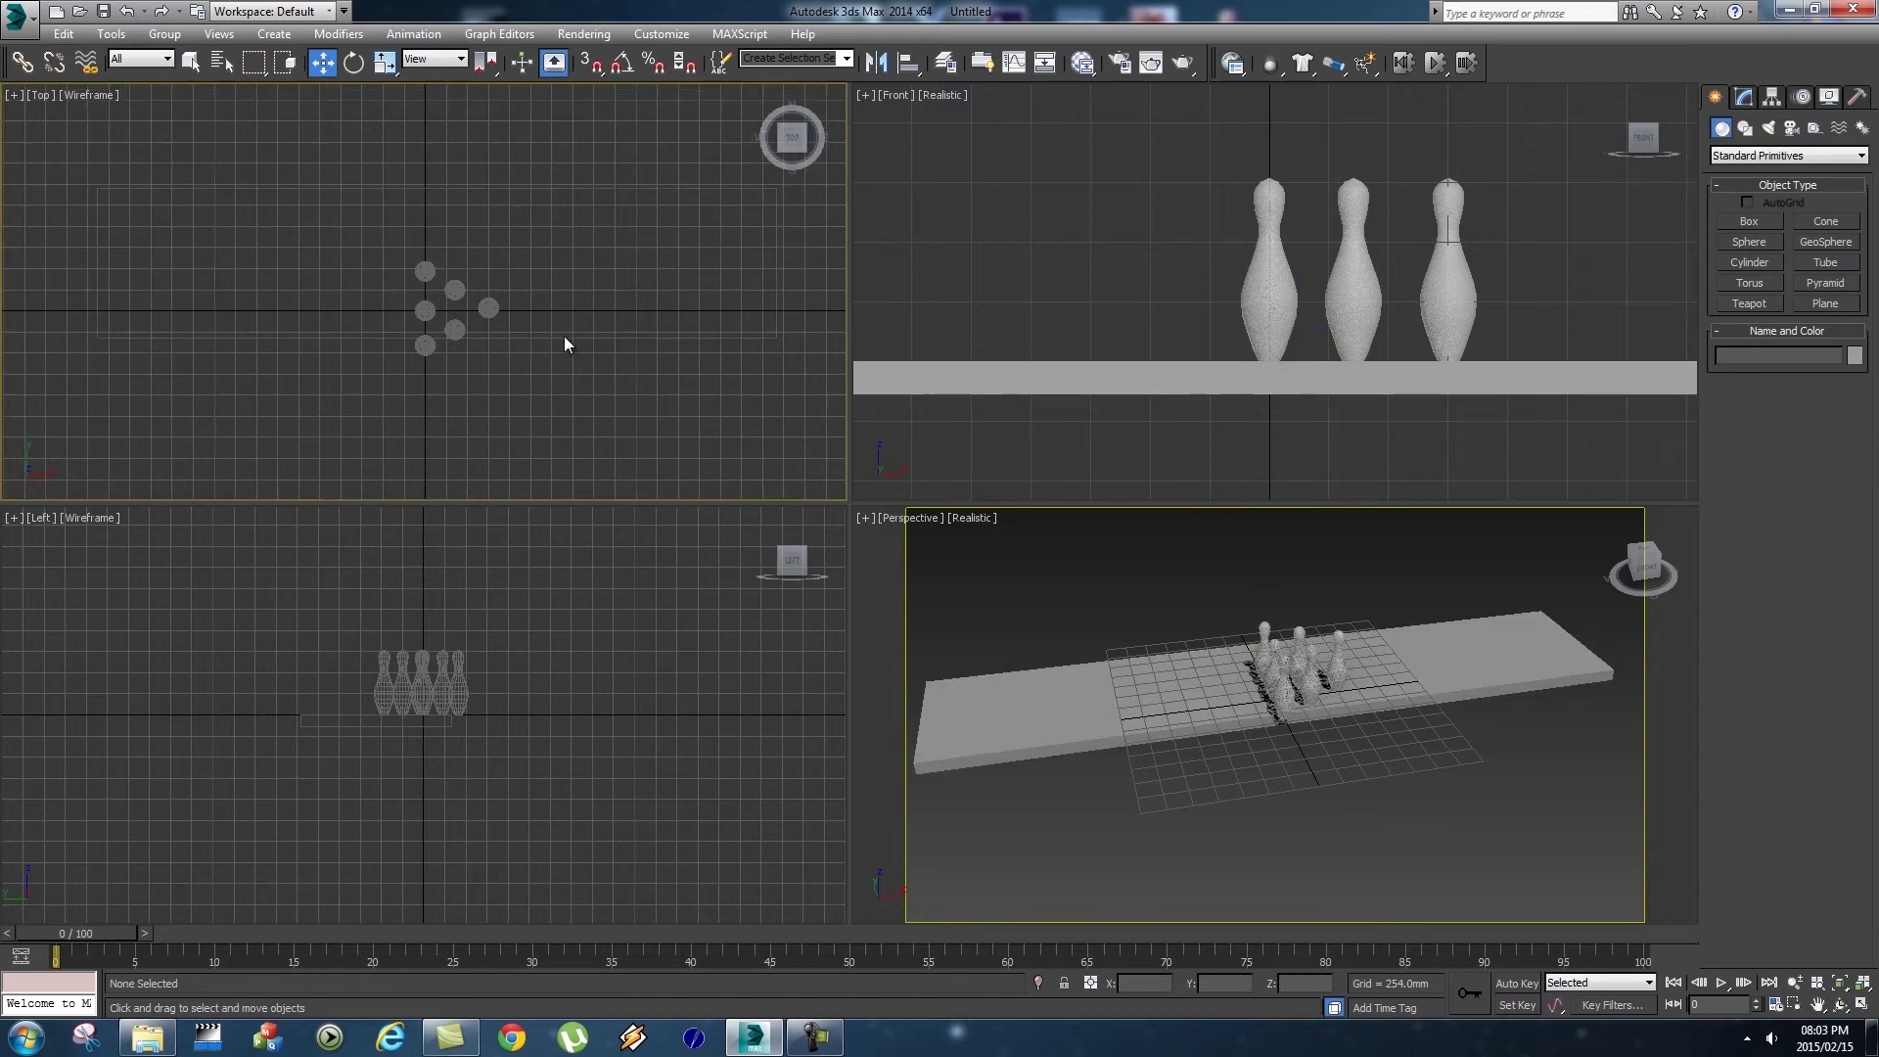
pyautogui.click(633, 338)
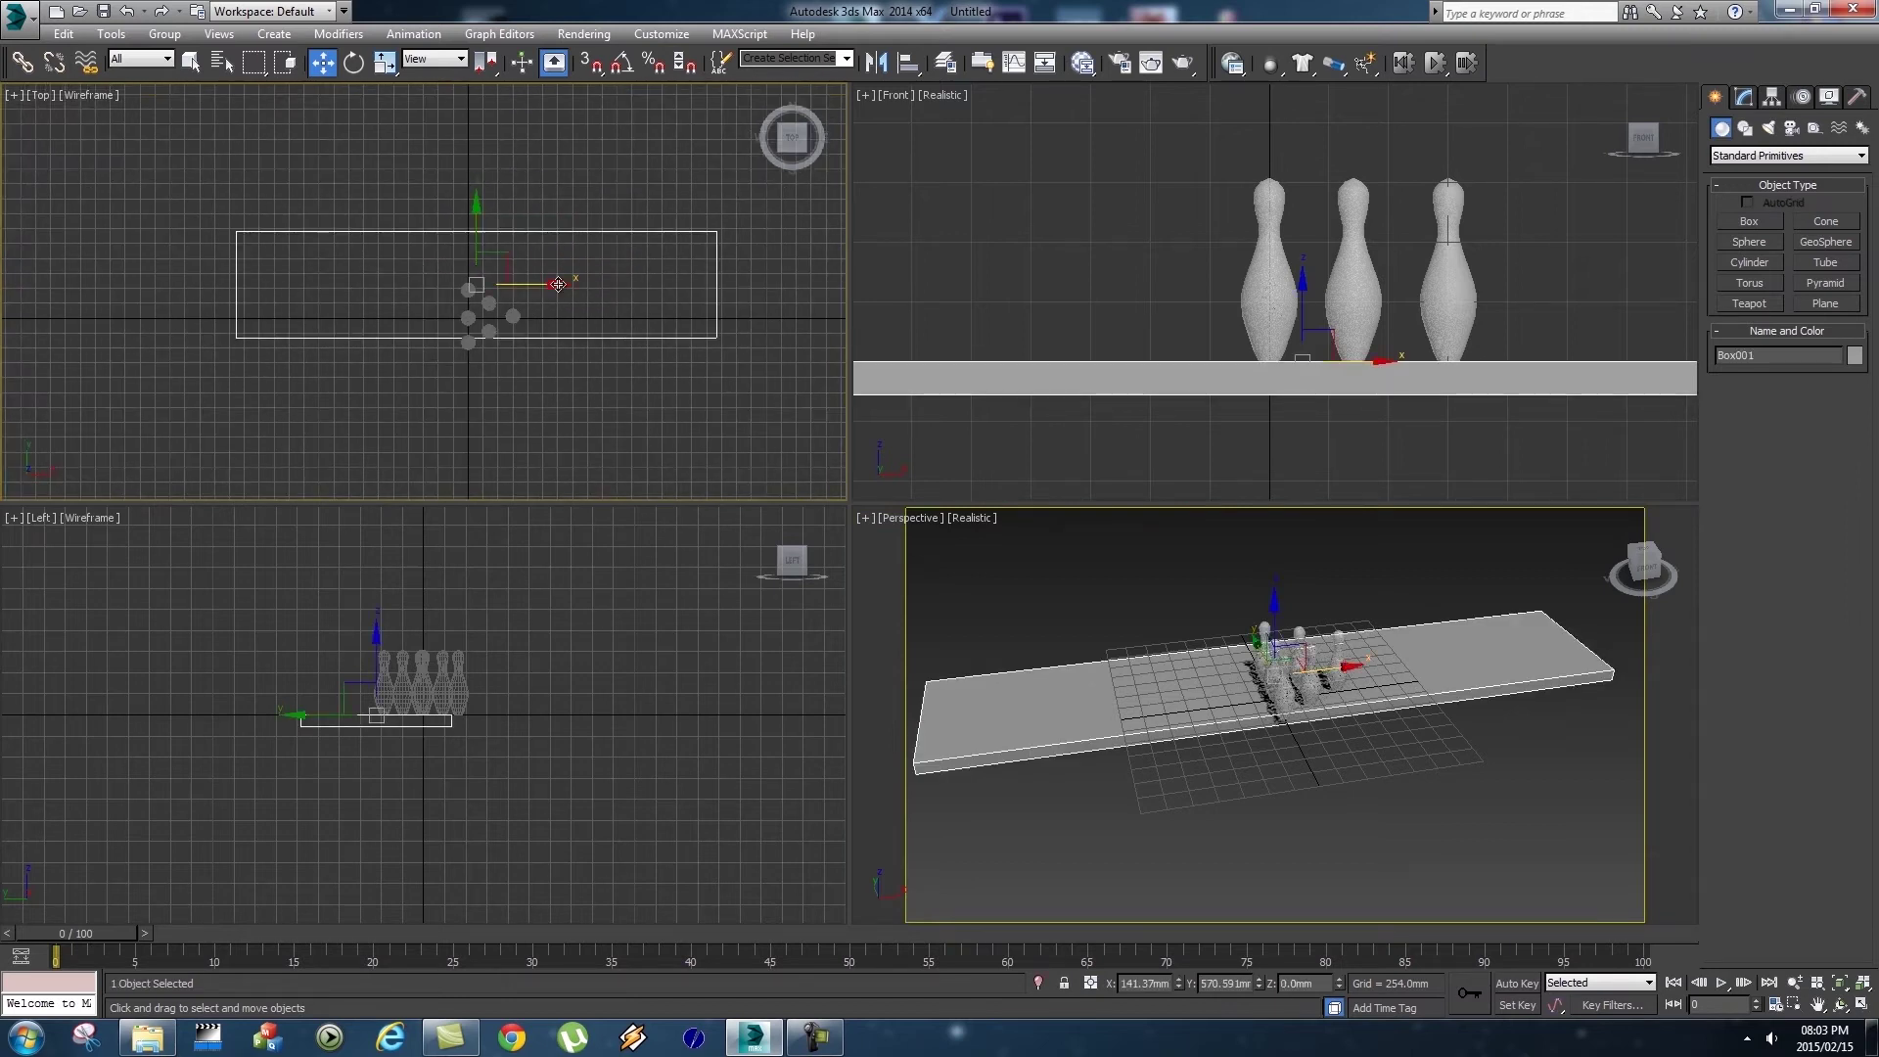
pyautogui.moveTo(498, 256); pyautogui.dragTo(314, 288)
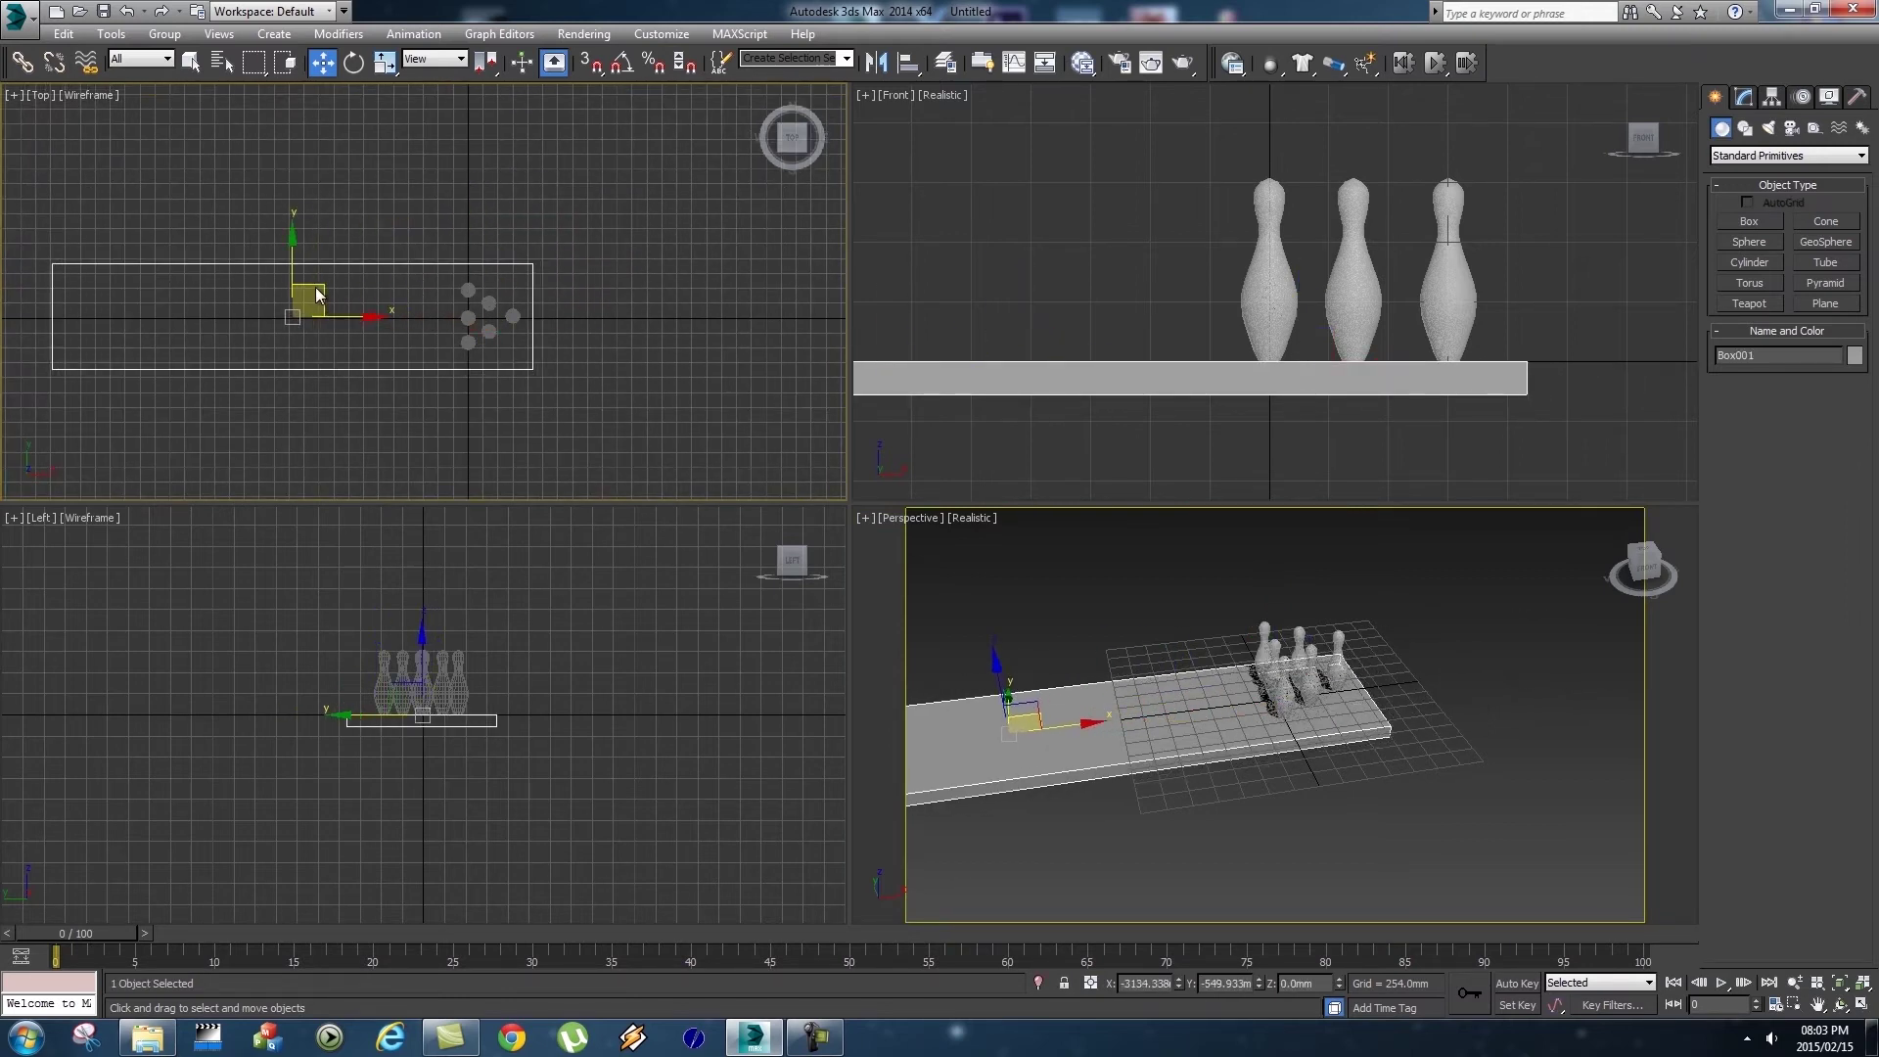
pyautogui.moveTo(591, 349); pyautogui.dragTo(703, 337, button='middle')
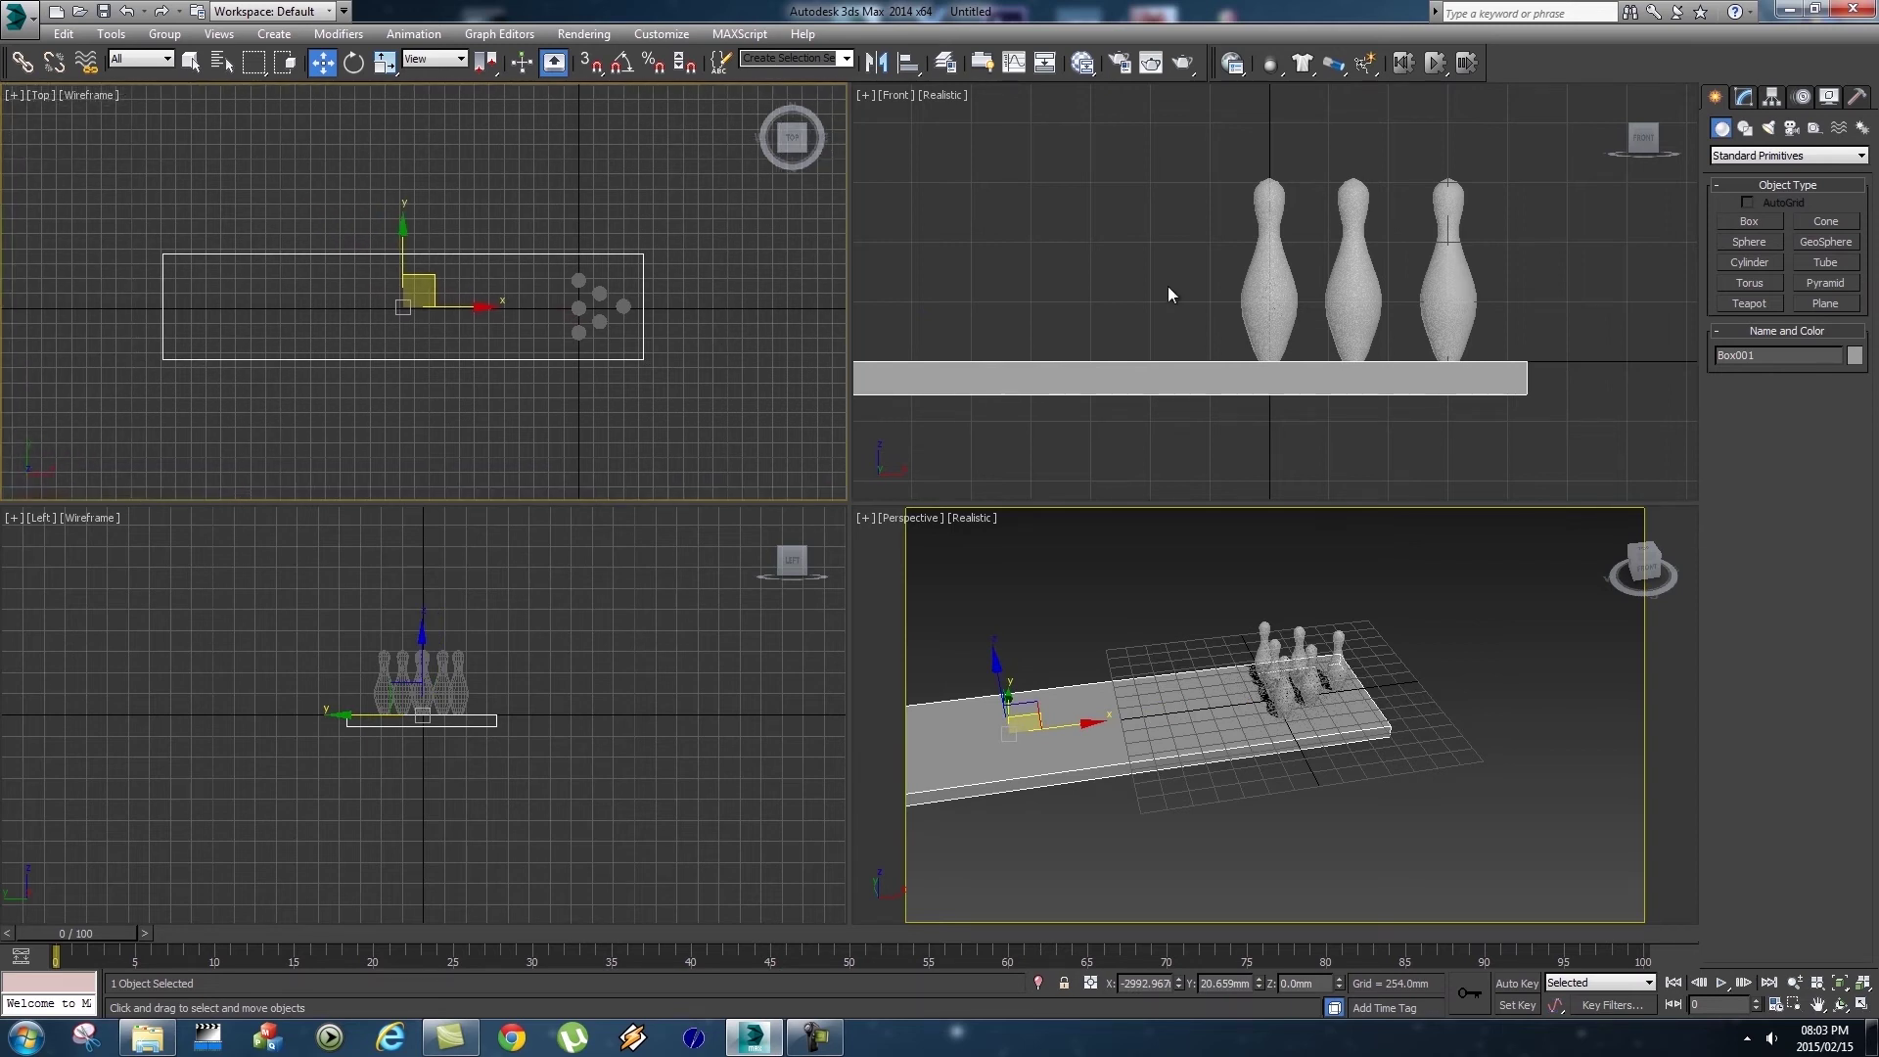
# Set the lane box's width to 10000 mm and its length to 2000 mm.
pyautogui.click(1745, 98)
pyautogui.doubleClick(1813, 395)
pyautogui.write('80.66')
pyautogui.press('Return')
pyautogui.write('10000')
pyautogui.press('Return')
pyautogui.doubleClick(1813, 374)
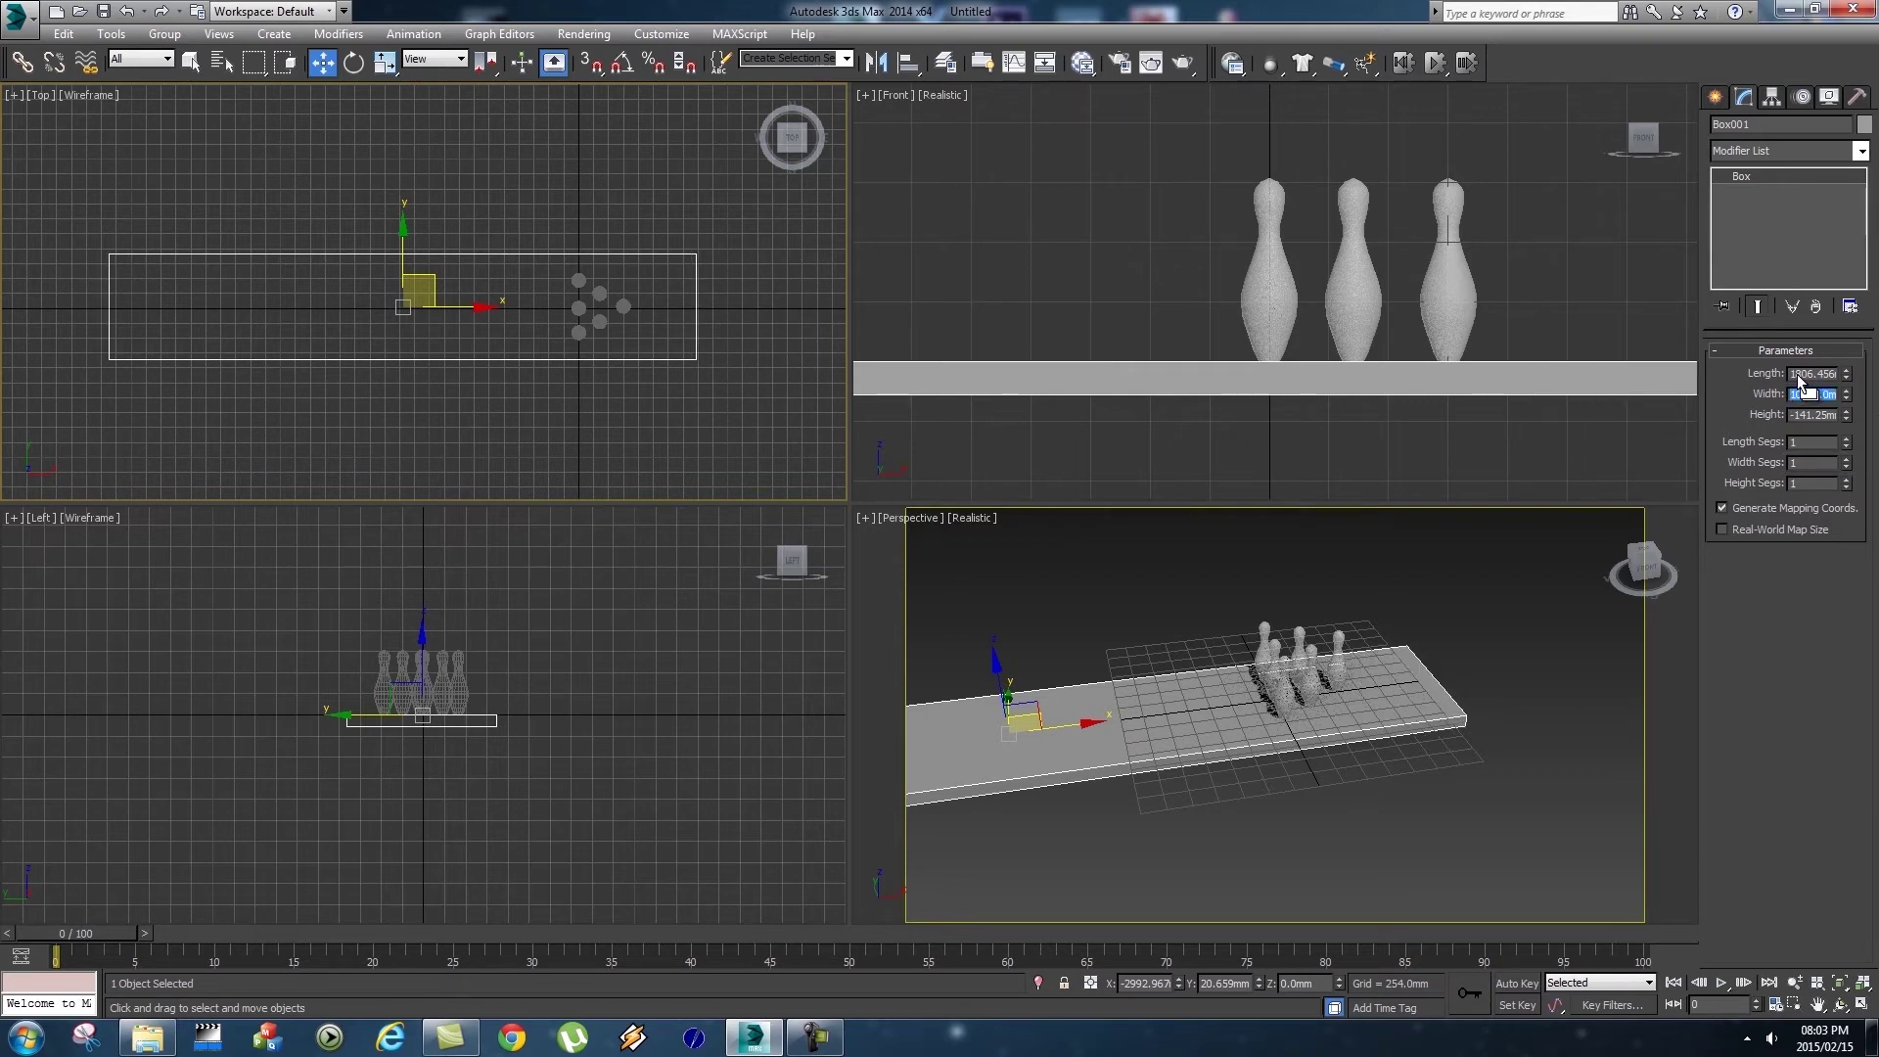
pyautogui.write('2000')
pyautogui.click(1195, 303)
# Select all six bowling pins and turn off See-Through in their object properties.
pyautogui.moveTo(1179, 302); pyautogui.dragTo(1055, 317, button='middle')
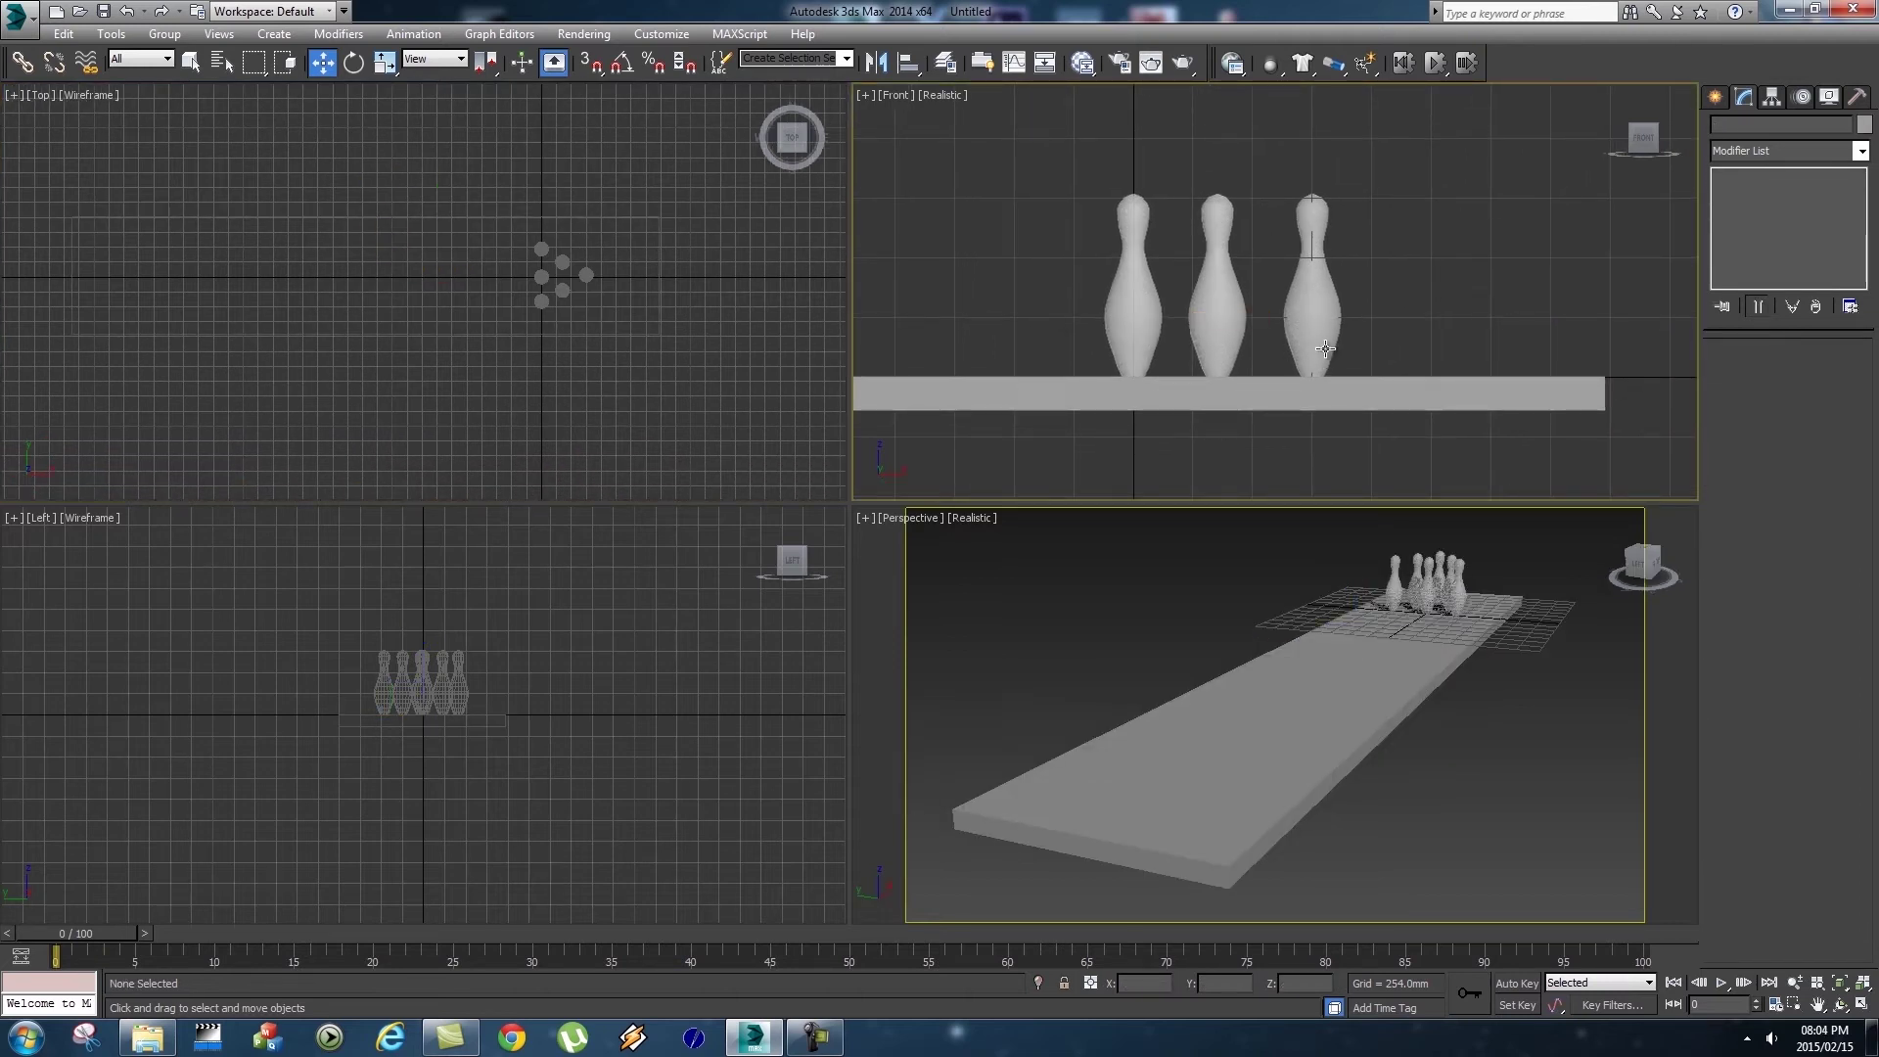
pyautogui.scroll(10, 1236, 595)
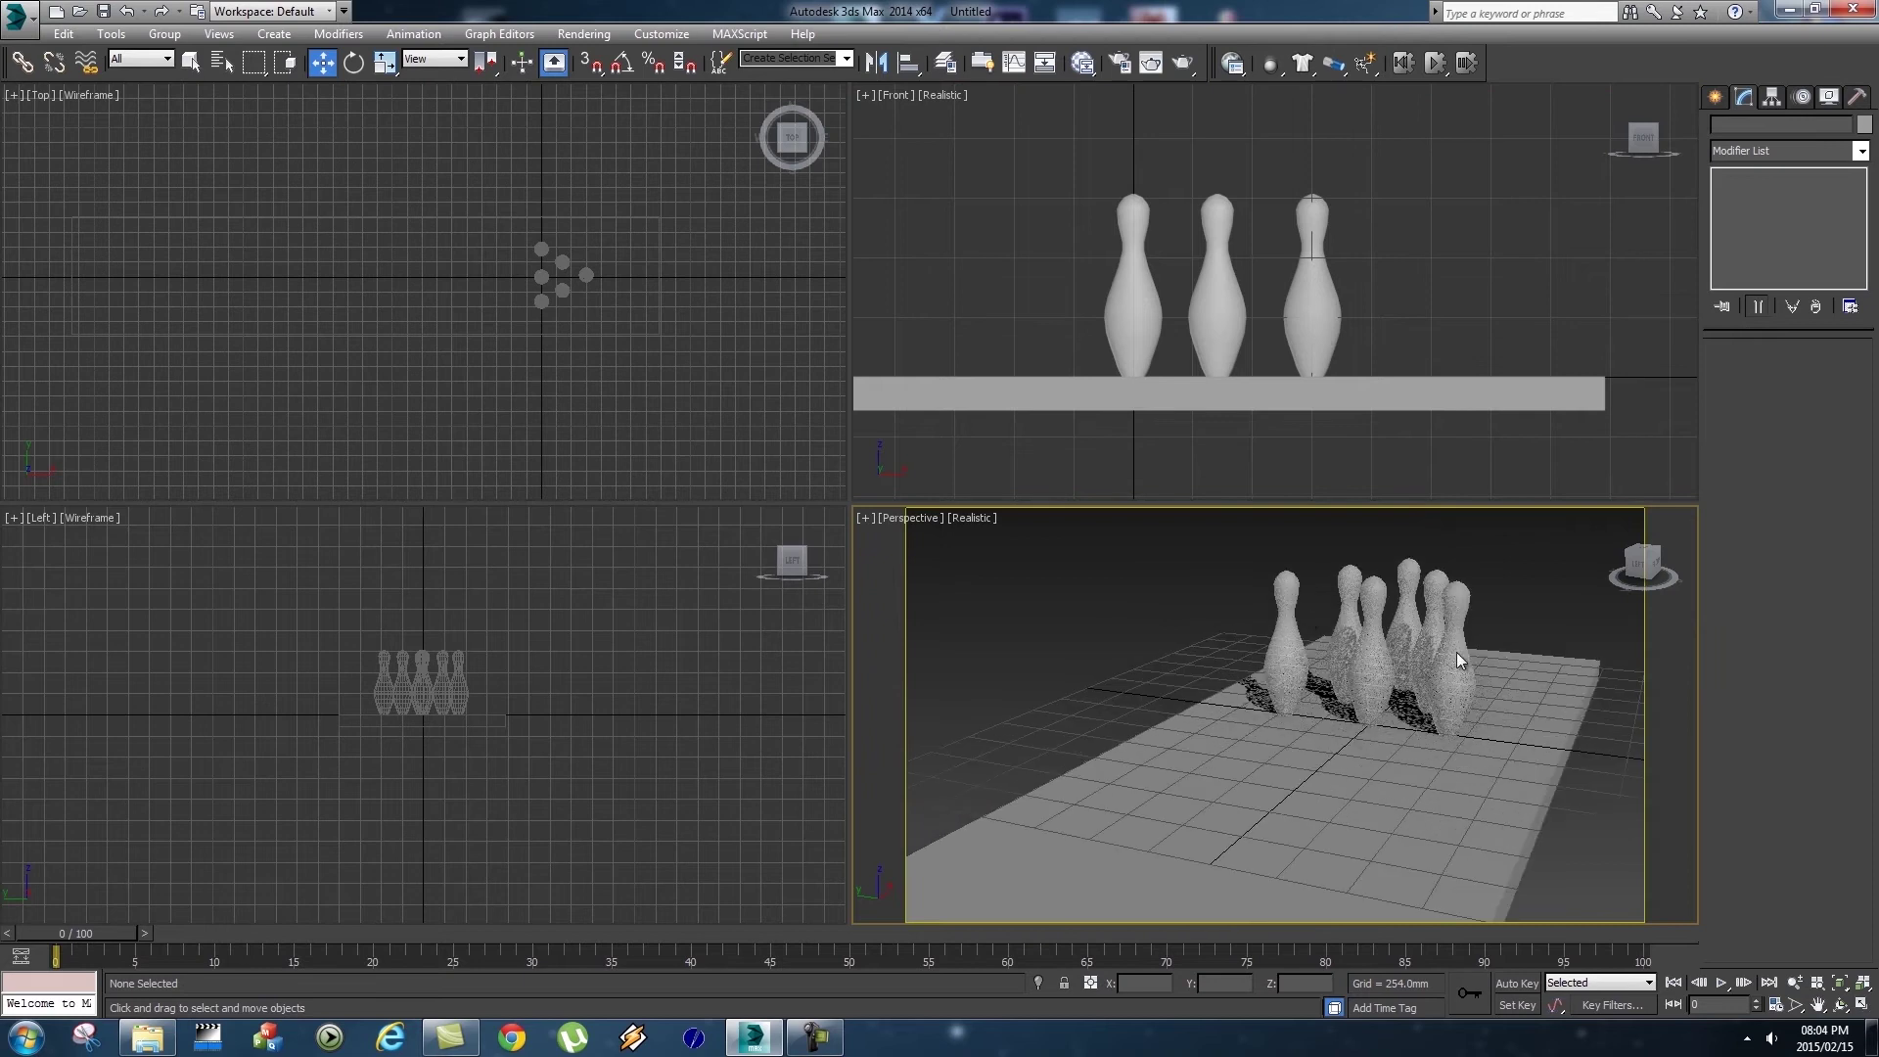
pyautogui.moveTo(1102, 564); pyautogui.dragTo(1374, 648)
pyautogui.rightClick(1309, 654)
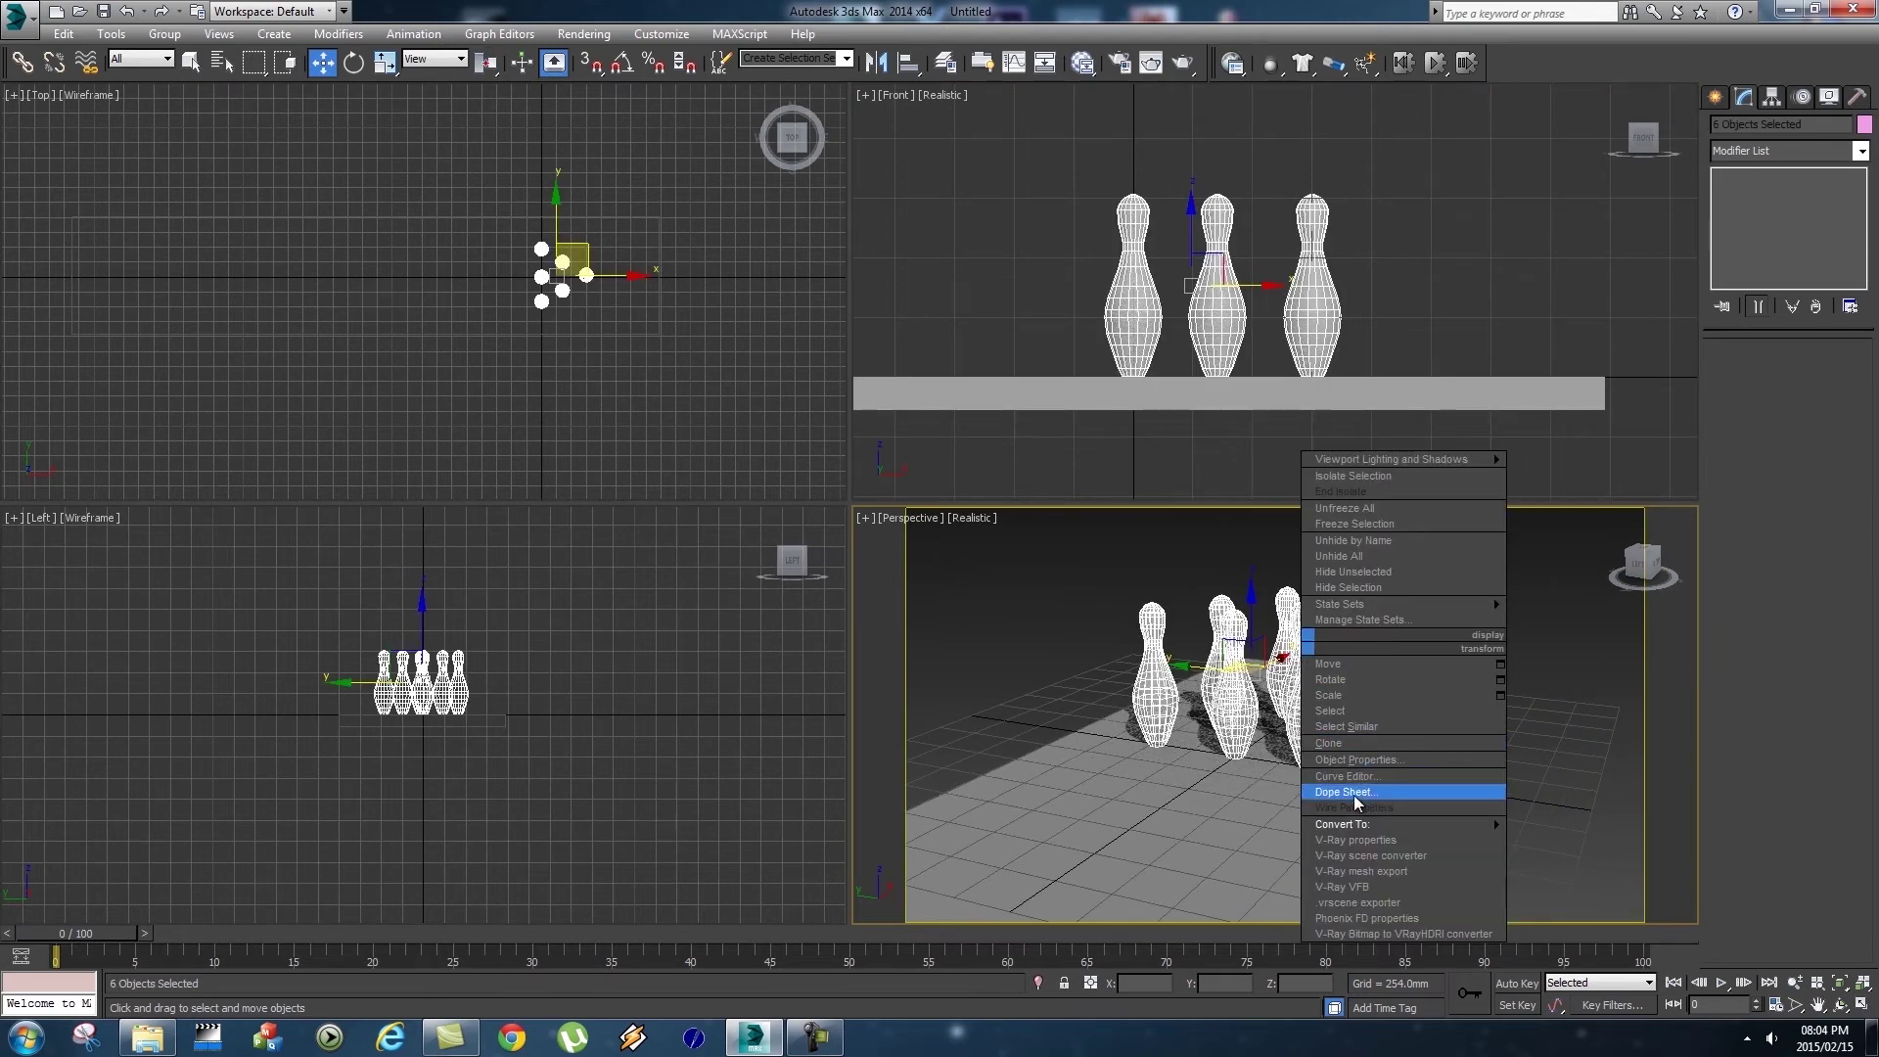
pyautogui.click(1370, 759)
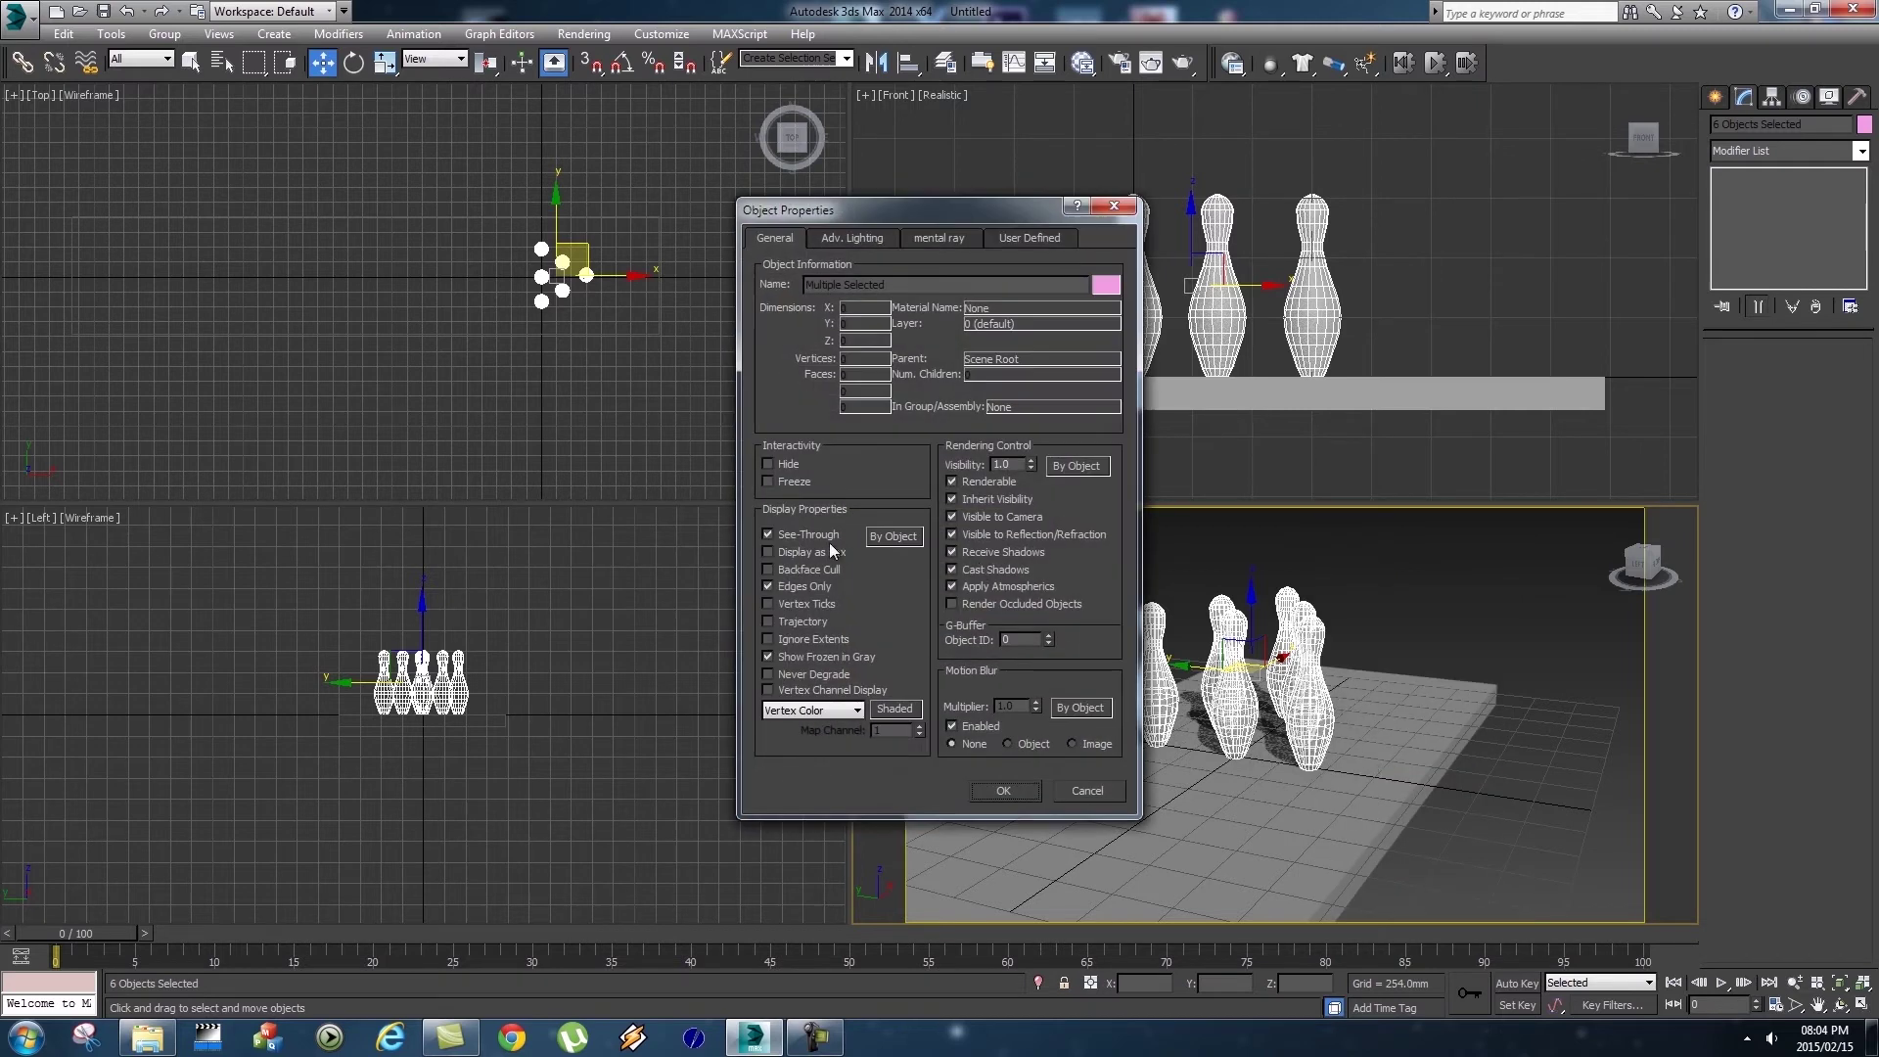
pyautogui.click(767, 535)
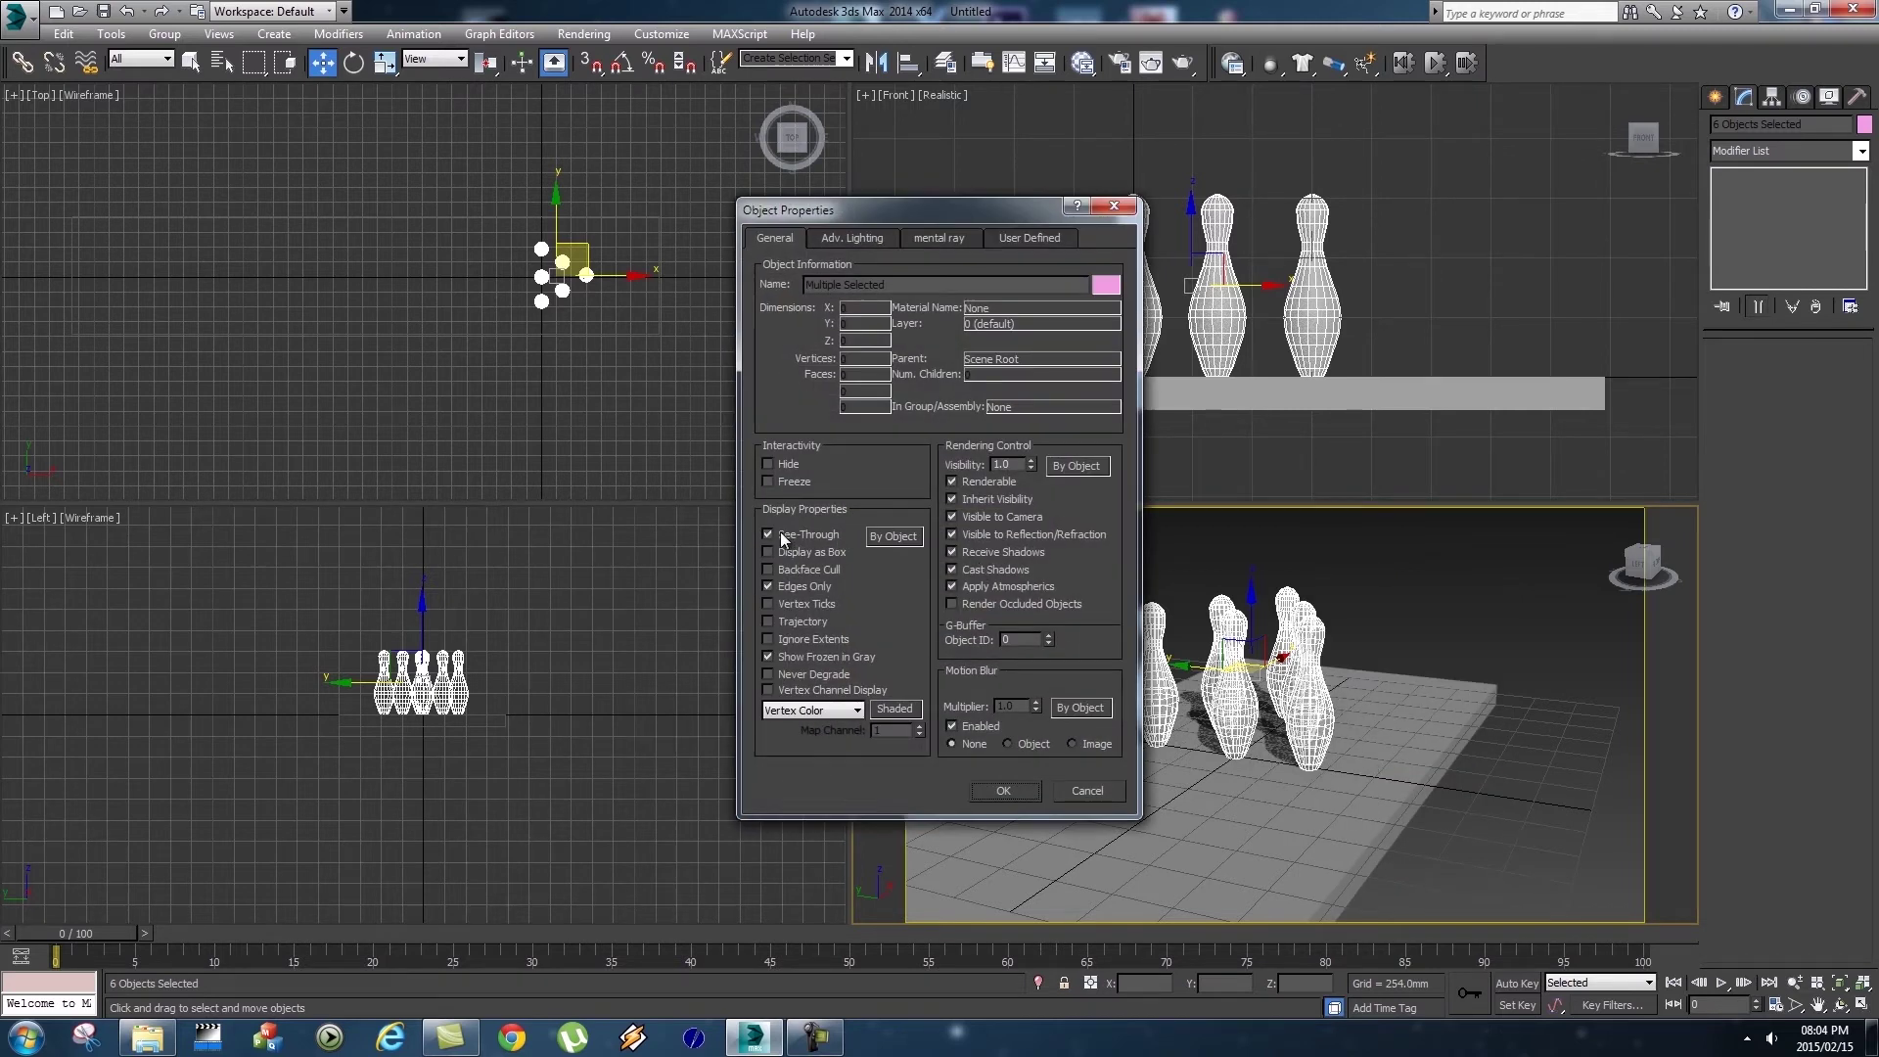
pyautogui.click(1003, 790)
pyautogui.click(1351, 763)
pyautogui.moveTo(1253, 763)
pyautogui.mouseDown(button='middle')
pyautogui.moveTo(1439, 783)
pyautogui.moveTo(1436, 760)
pyautogui.mouseUp(button='middle')
pyautogui.scroll(-2, 1390, 744)
pyautogui.moveTo(1288, 823); pyautogui.dragTo(1318, 725, button='middle')
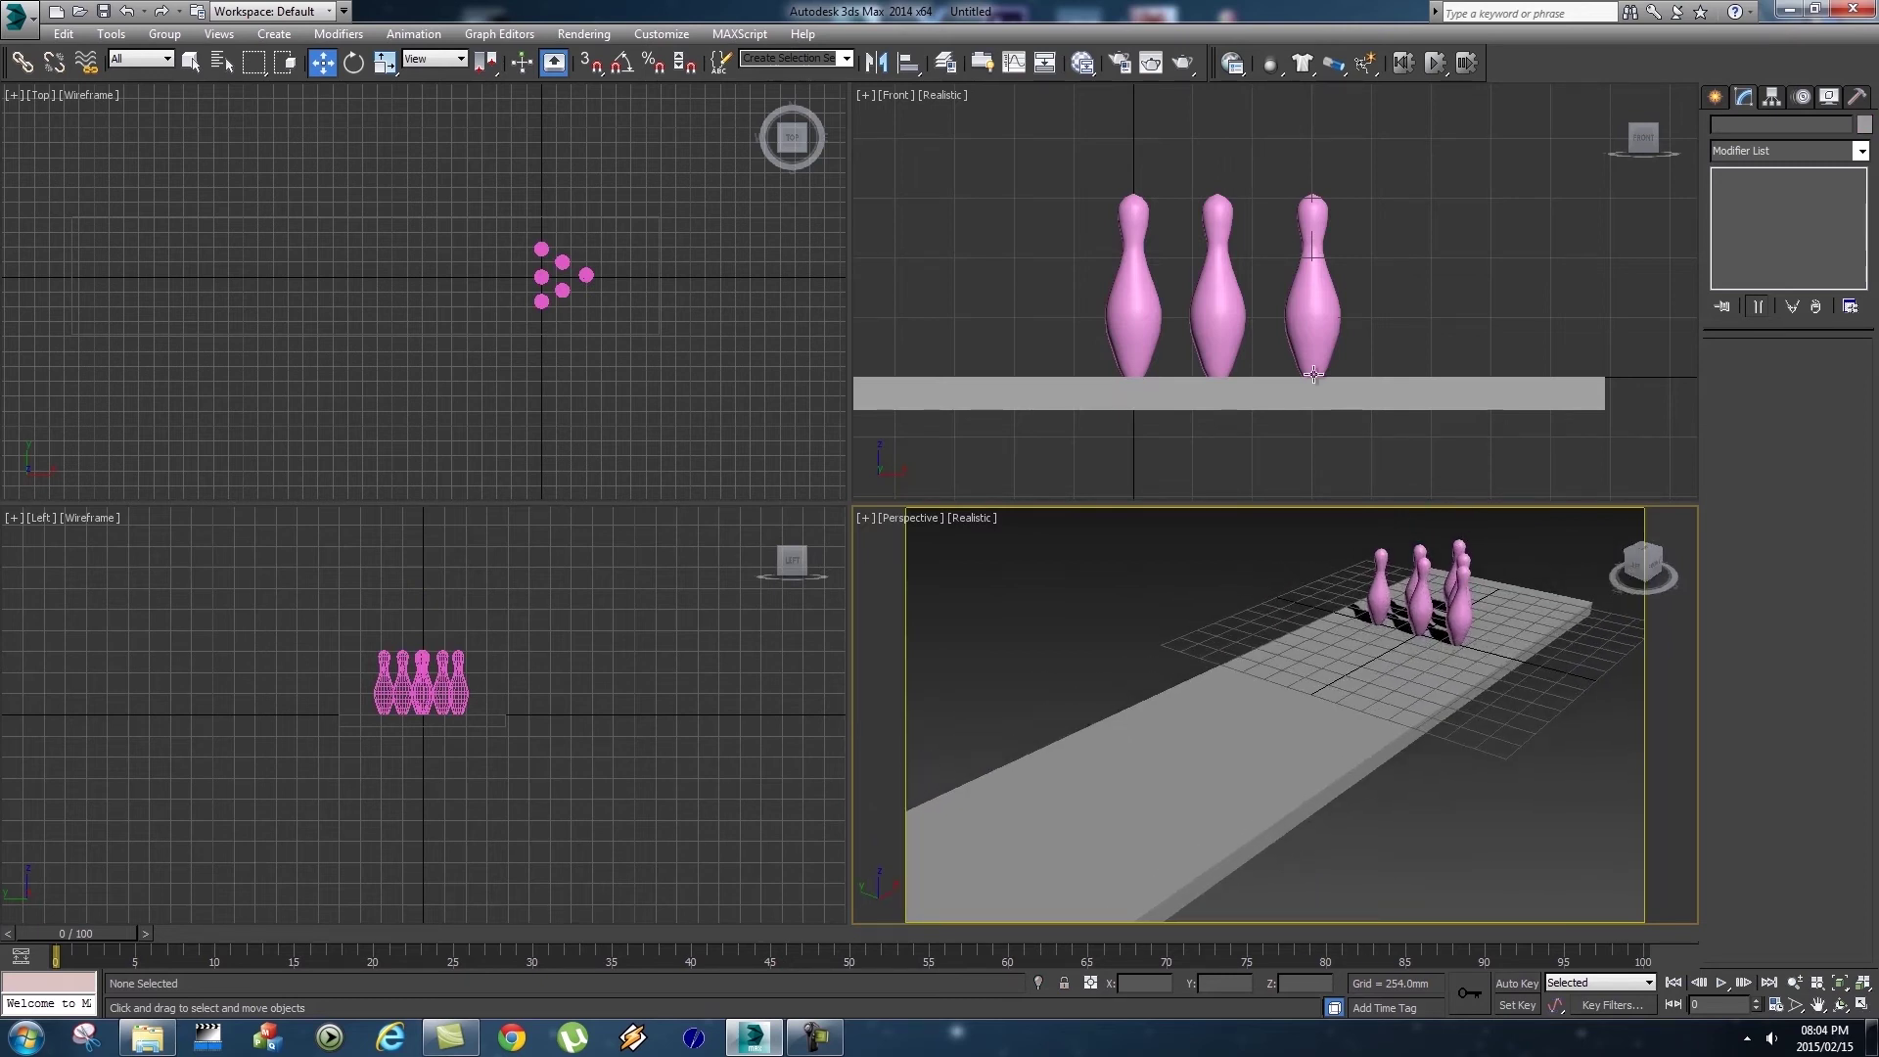
# Draw a sphere beside the pins in the Front view and set its radius to 250 mm.
pyautogui.click(1716, 98)
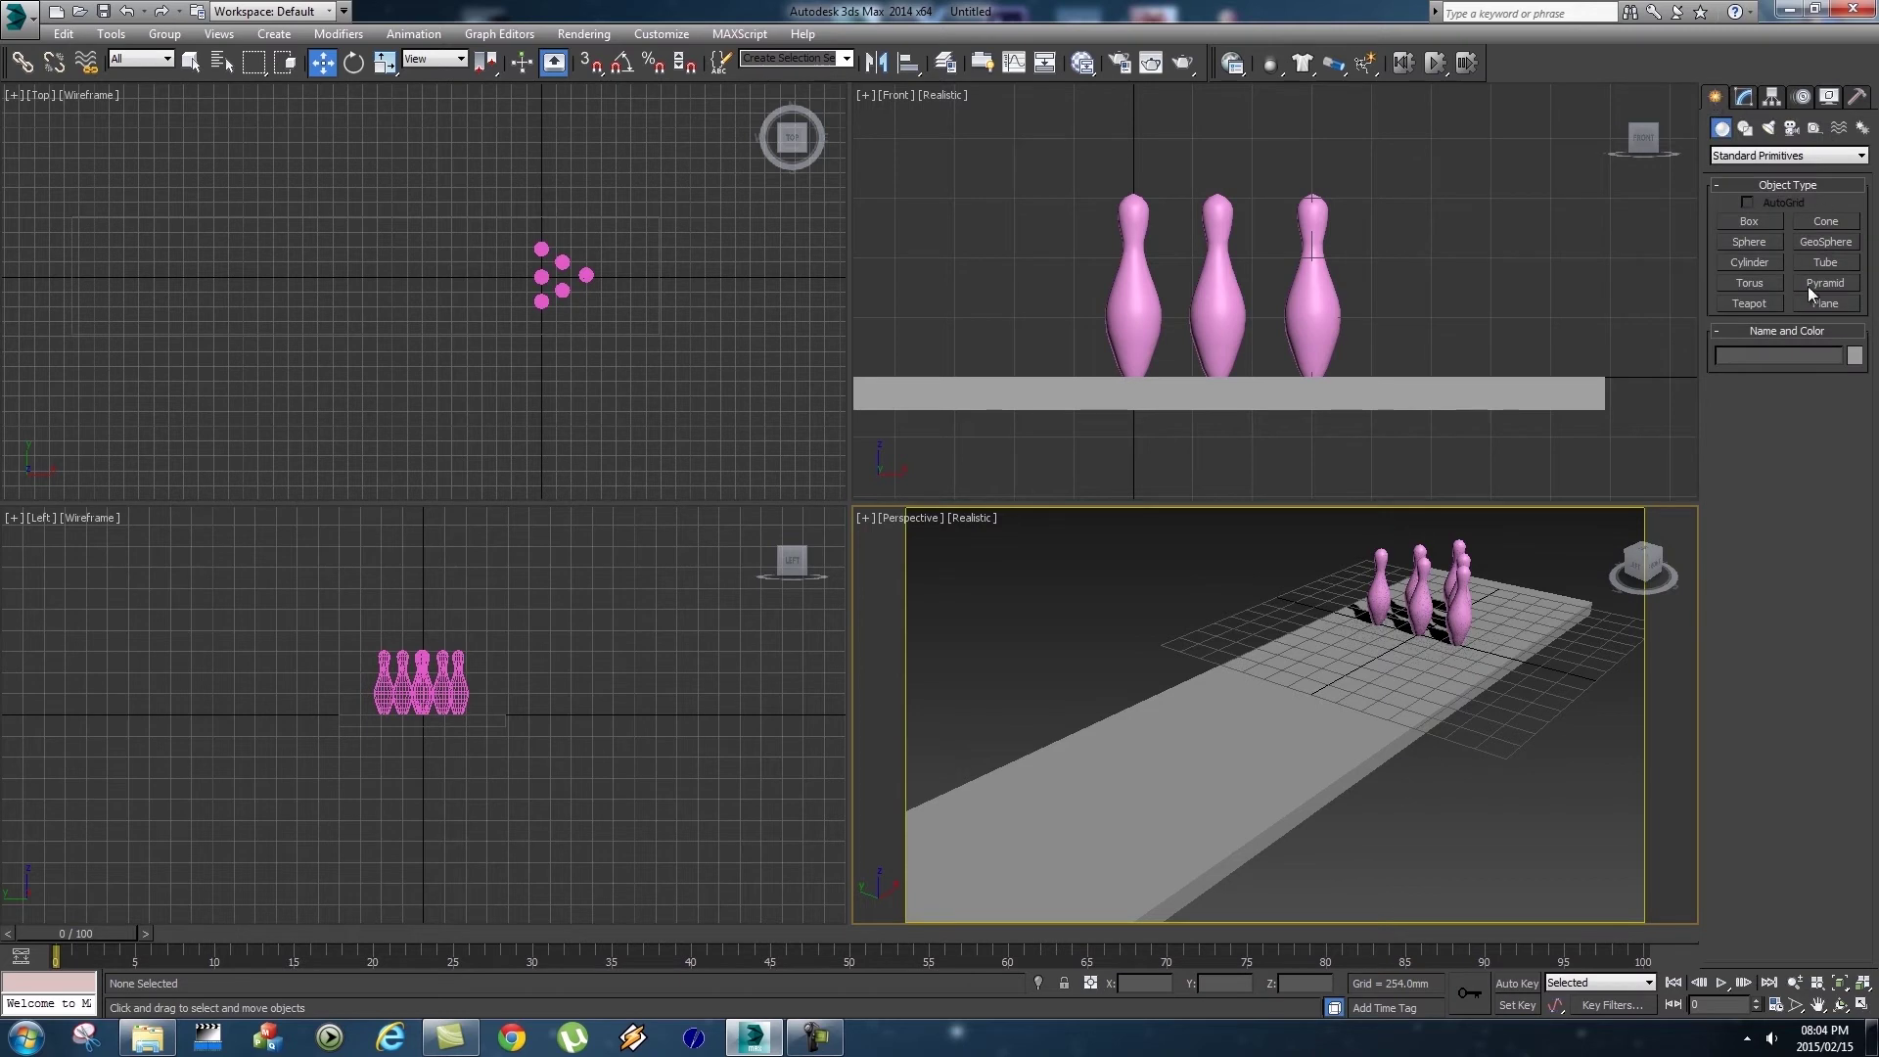
pyautogui.click(1750, 243)
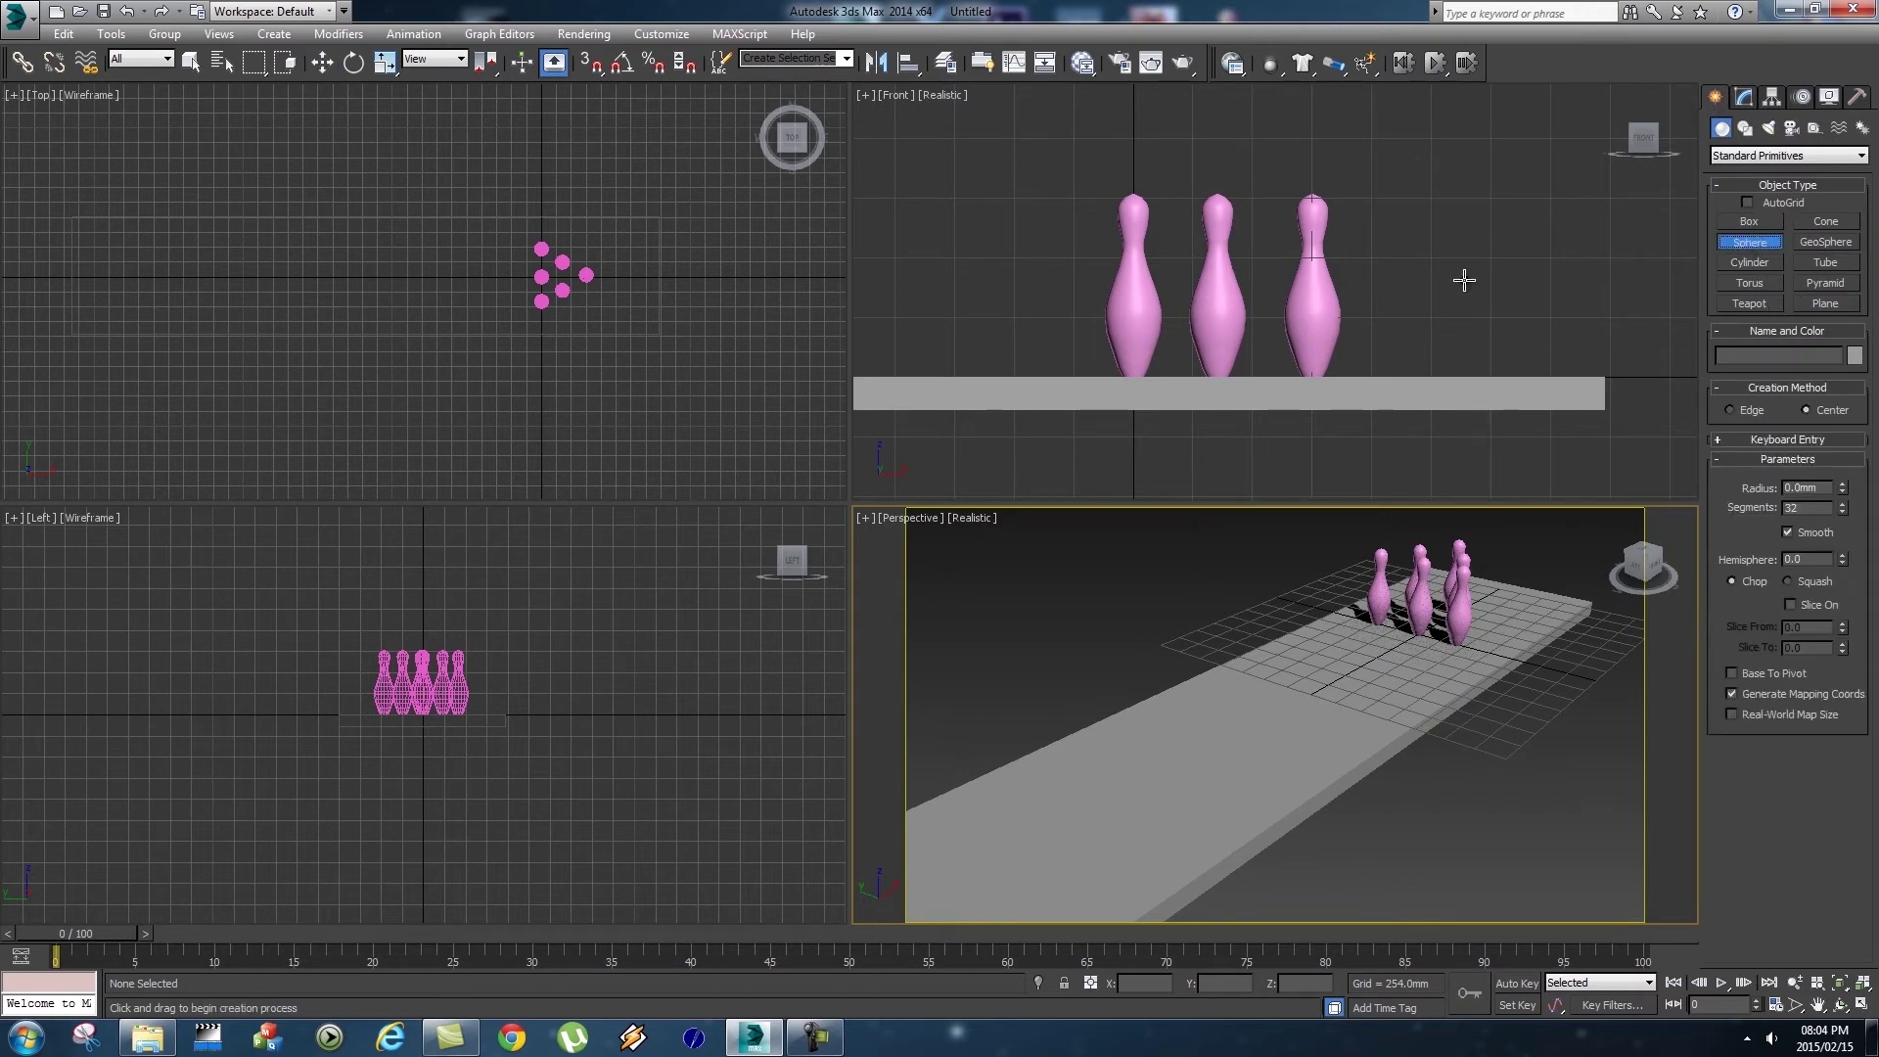
pyautogui.moveTo(1468, 286); pyautogui.dragTo(1519, 272)
pyautogui.moveTo(1533, 304); pyautogui.dragTo(1627, 326, button='middle')
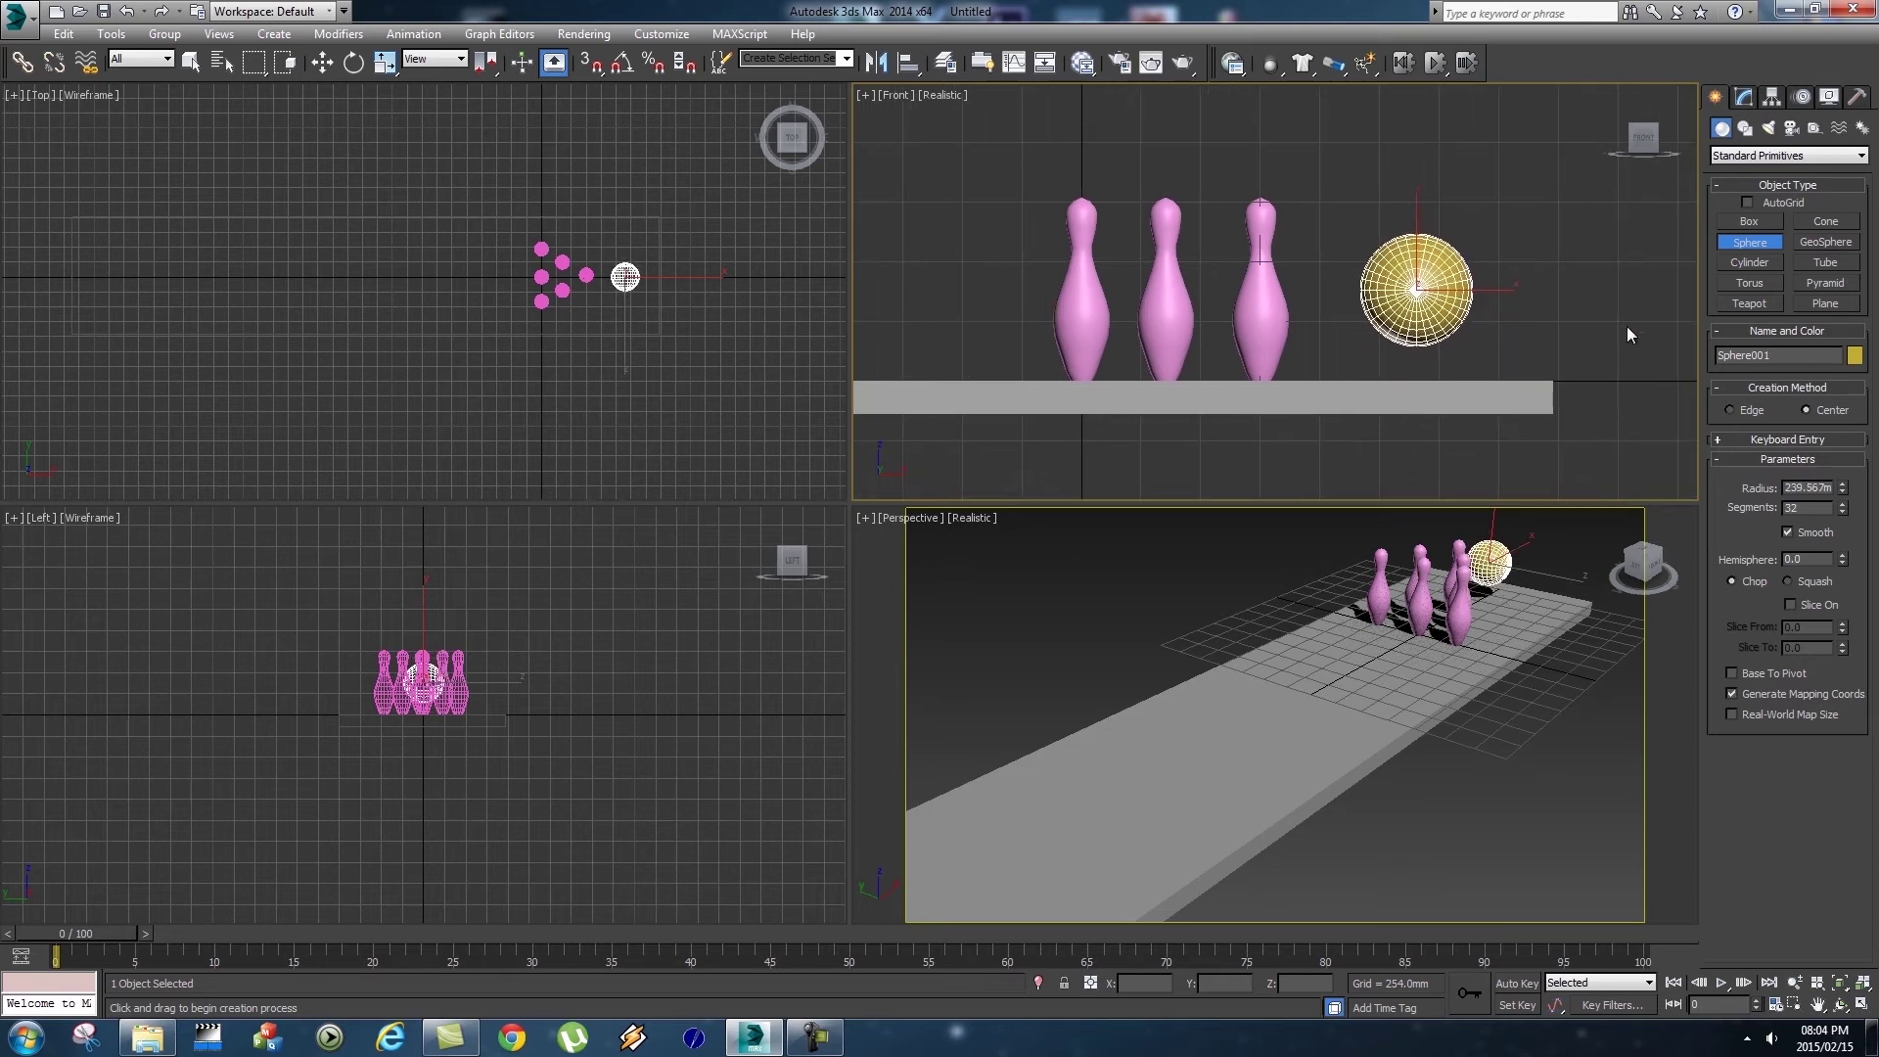
pyautogui.click(1744, 96)
pyautogui.doubleClick(1801, 377)
pyautogui.write('250')
pyautogui.press('Return')
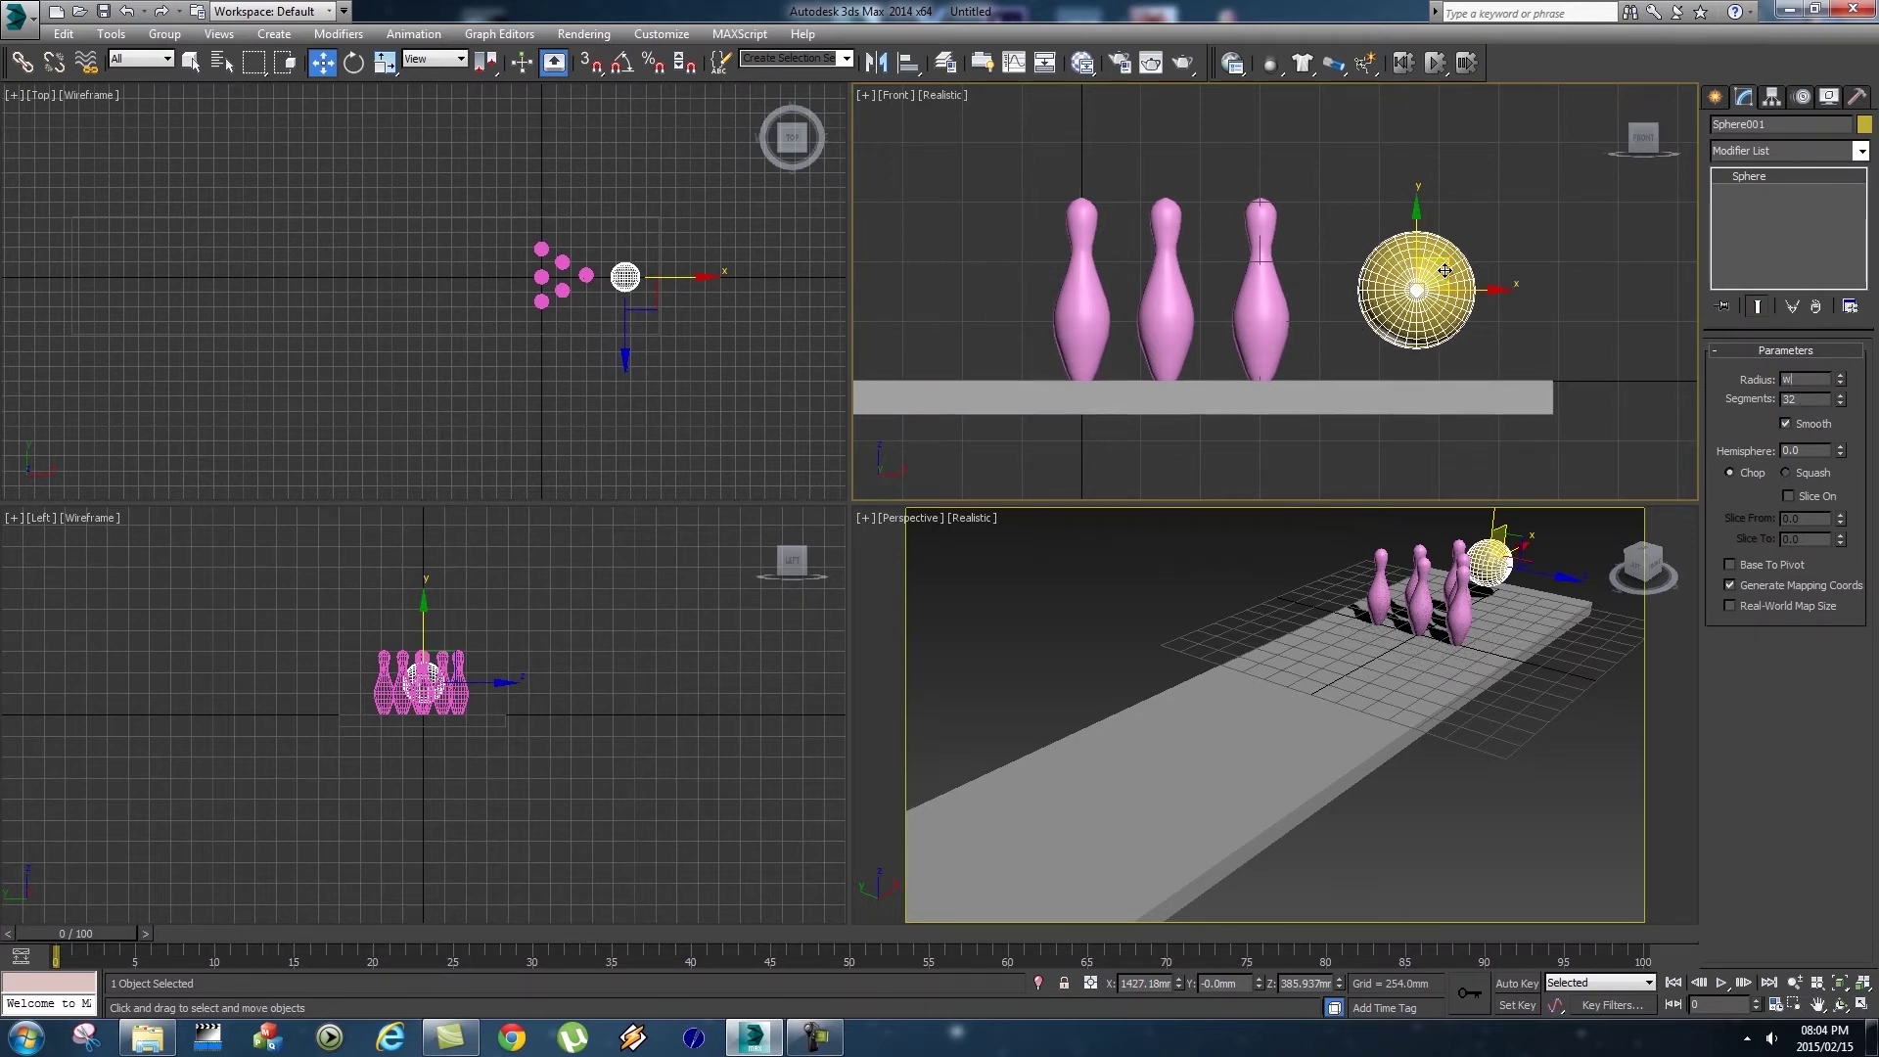
# Move the sphere down onto the lane and along it to the end opposite the pins, about X -7593 mm, Z 269 mm.
pyautogui.moveTo(1427, 265); pyautogui.dragTo(1193, 291)
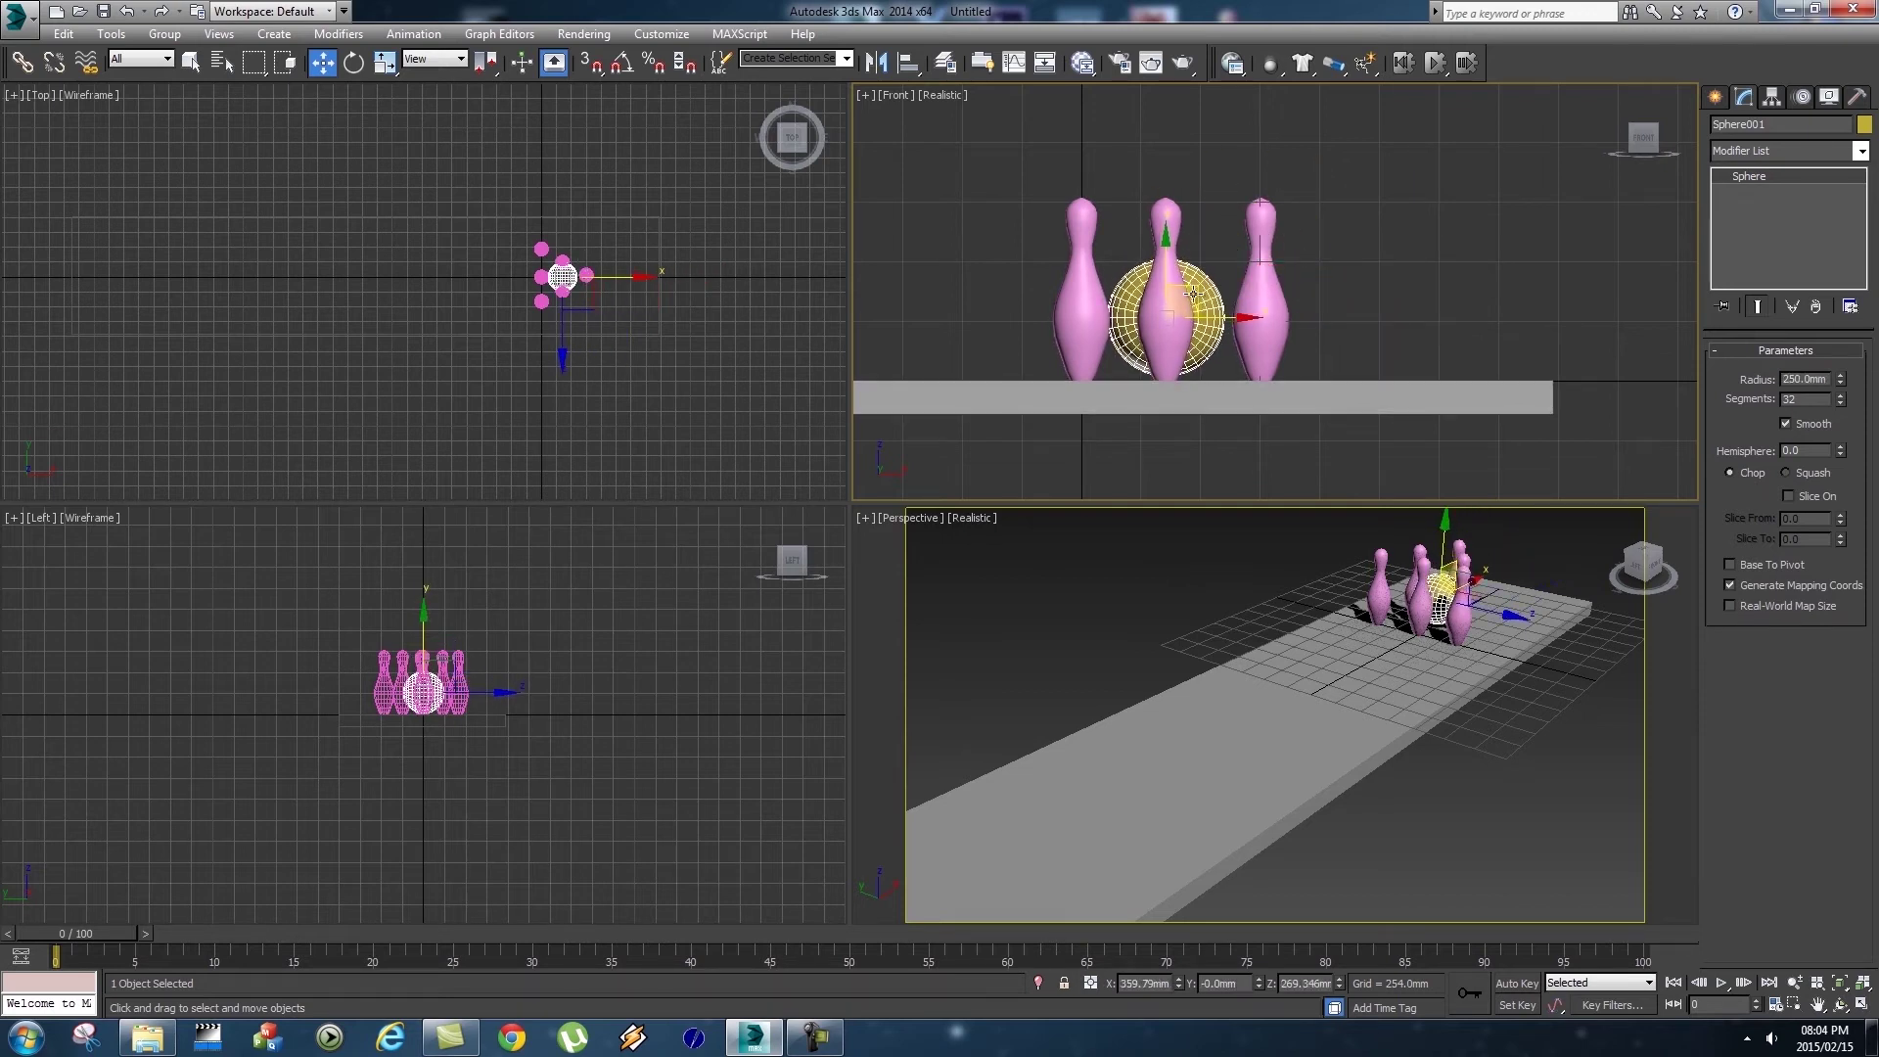
pyautogui.scroll(4, 644, 370)
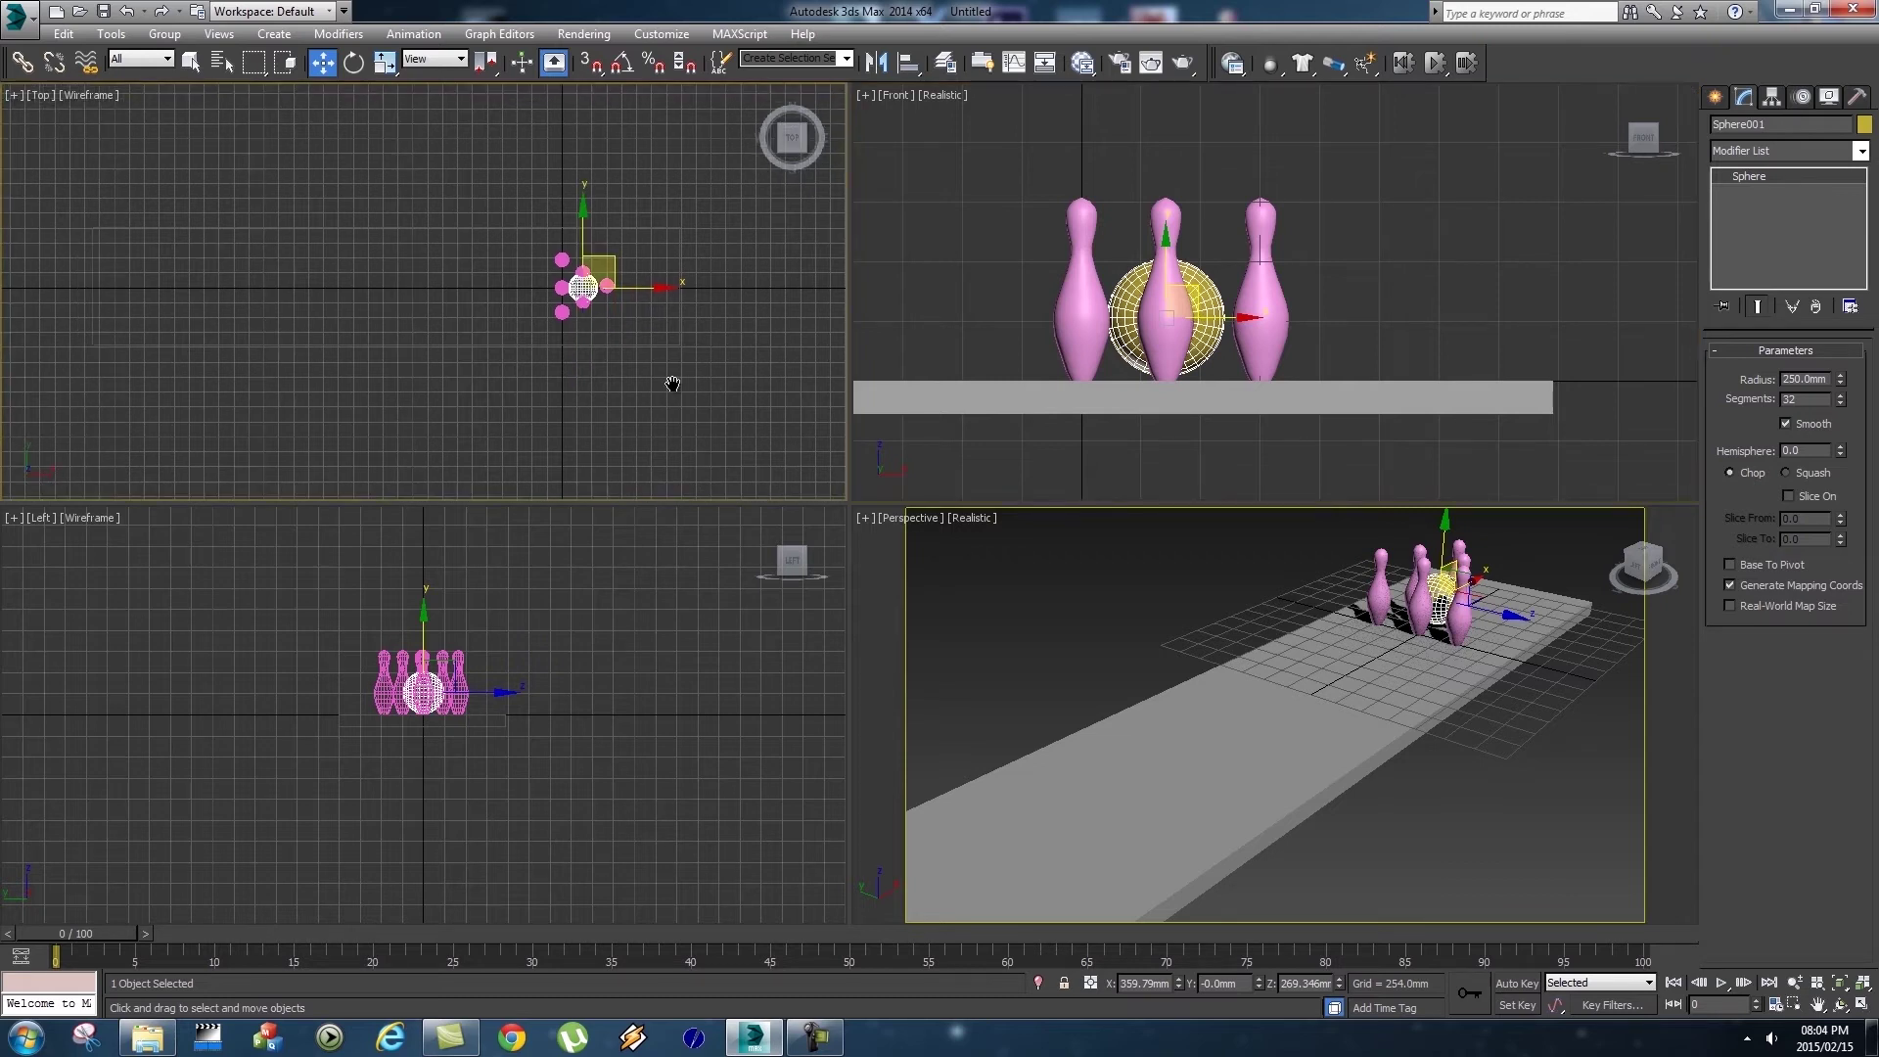
pyautogui.moveTo(631, 378); pyautogui.dragTo(721, 460, button='middle')
pyautogui.moveTo(709, 280); pyautogui.dragTo(349, 338)
pyautogui.scroll(-3, 588, 293)
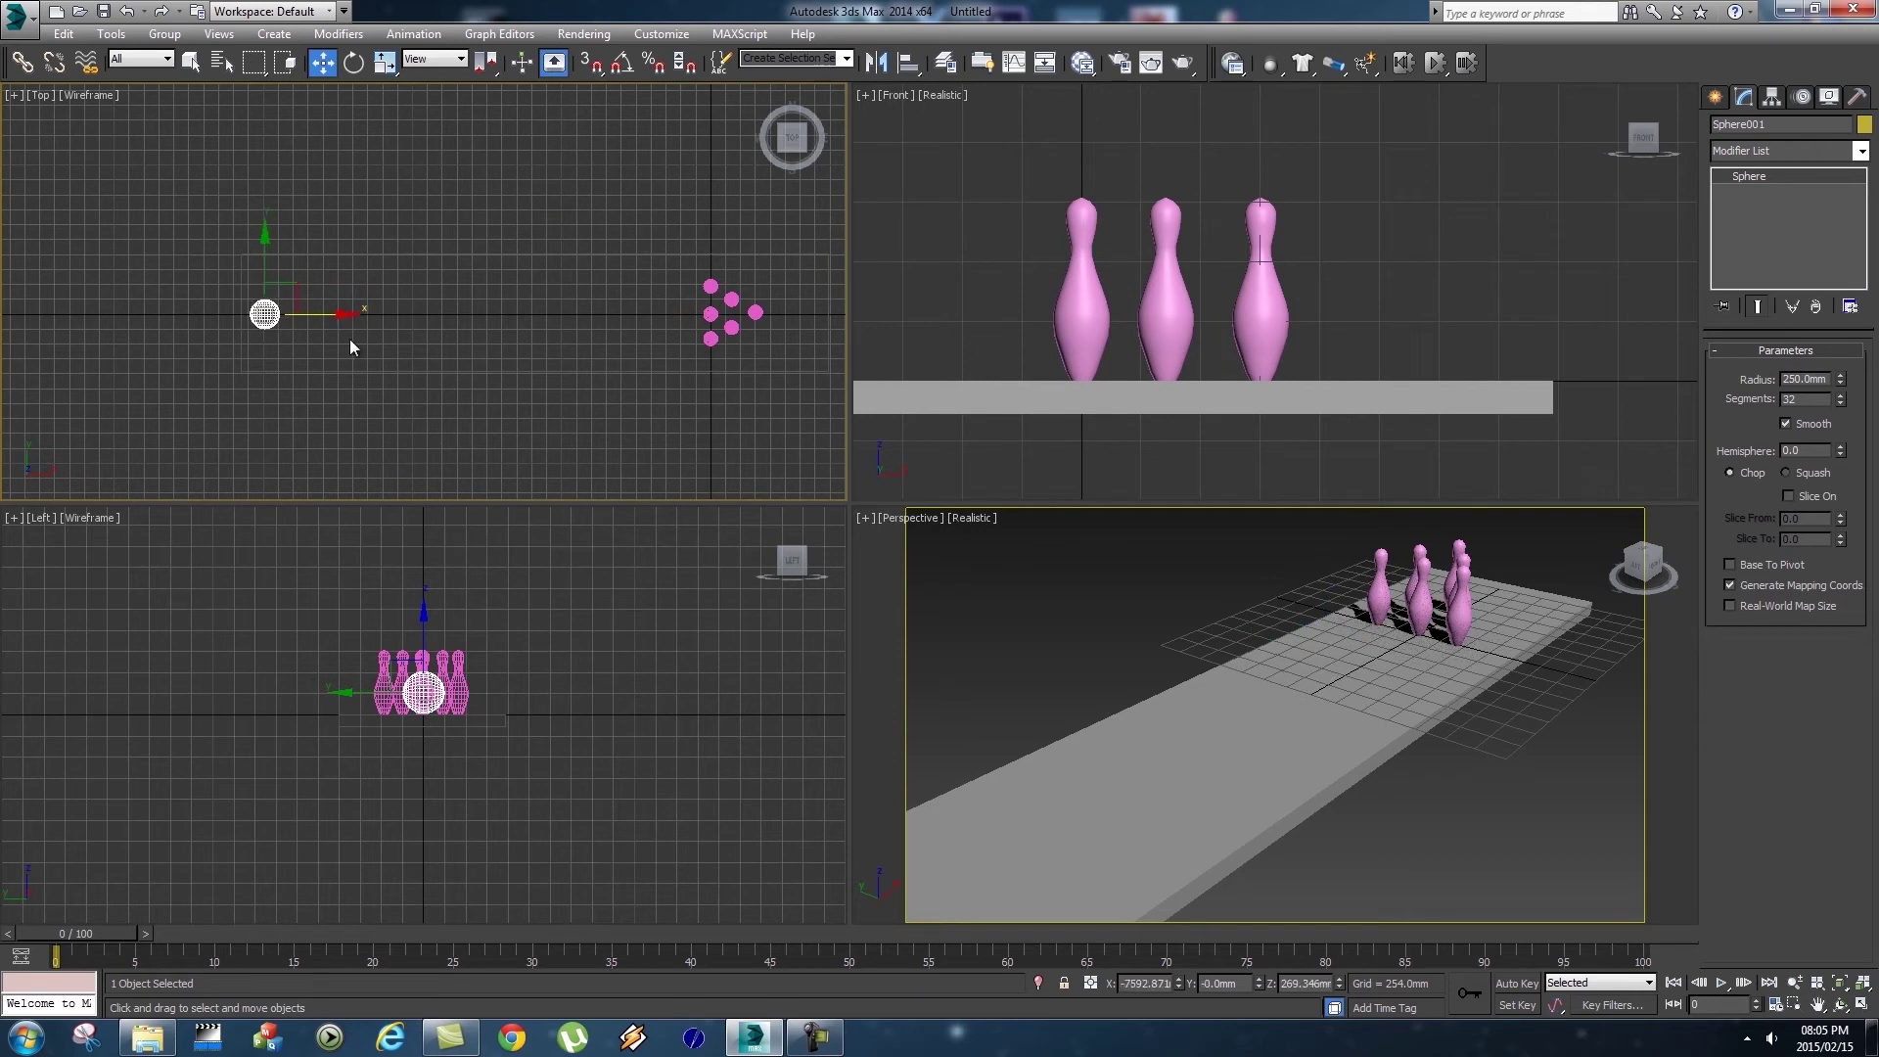
# Rename the lane box as Floor and the sphere as Ball.
pyautogui.click(352, 368)
pyautogui.moveTo(473, 409); pyautogui.dragTo(347, 410, button='middle')
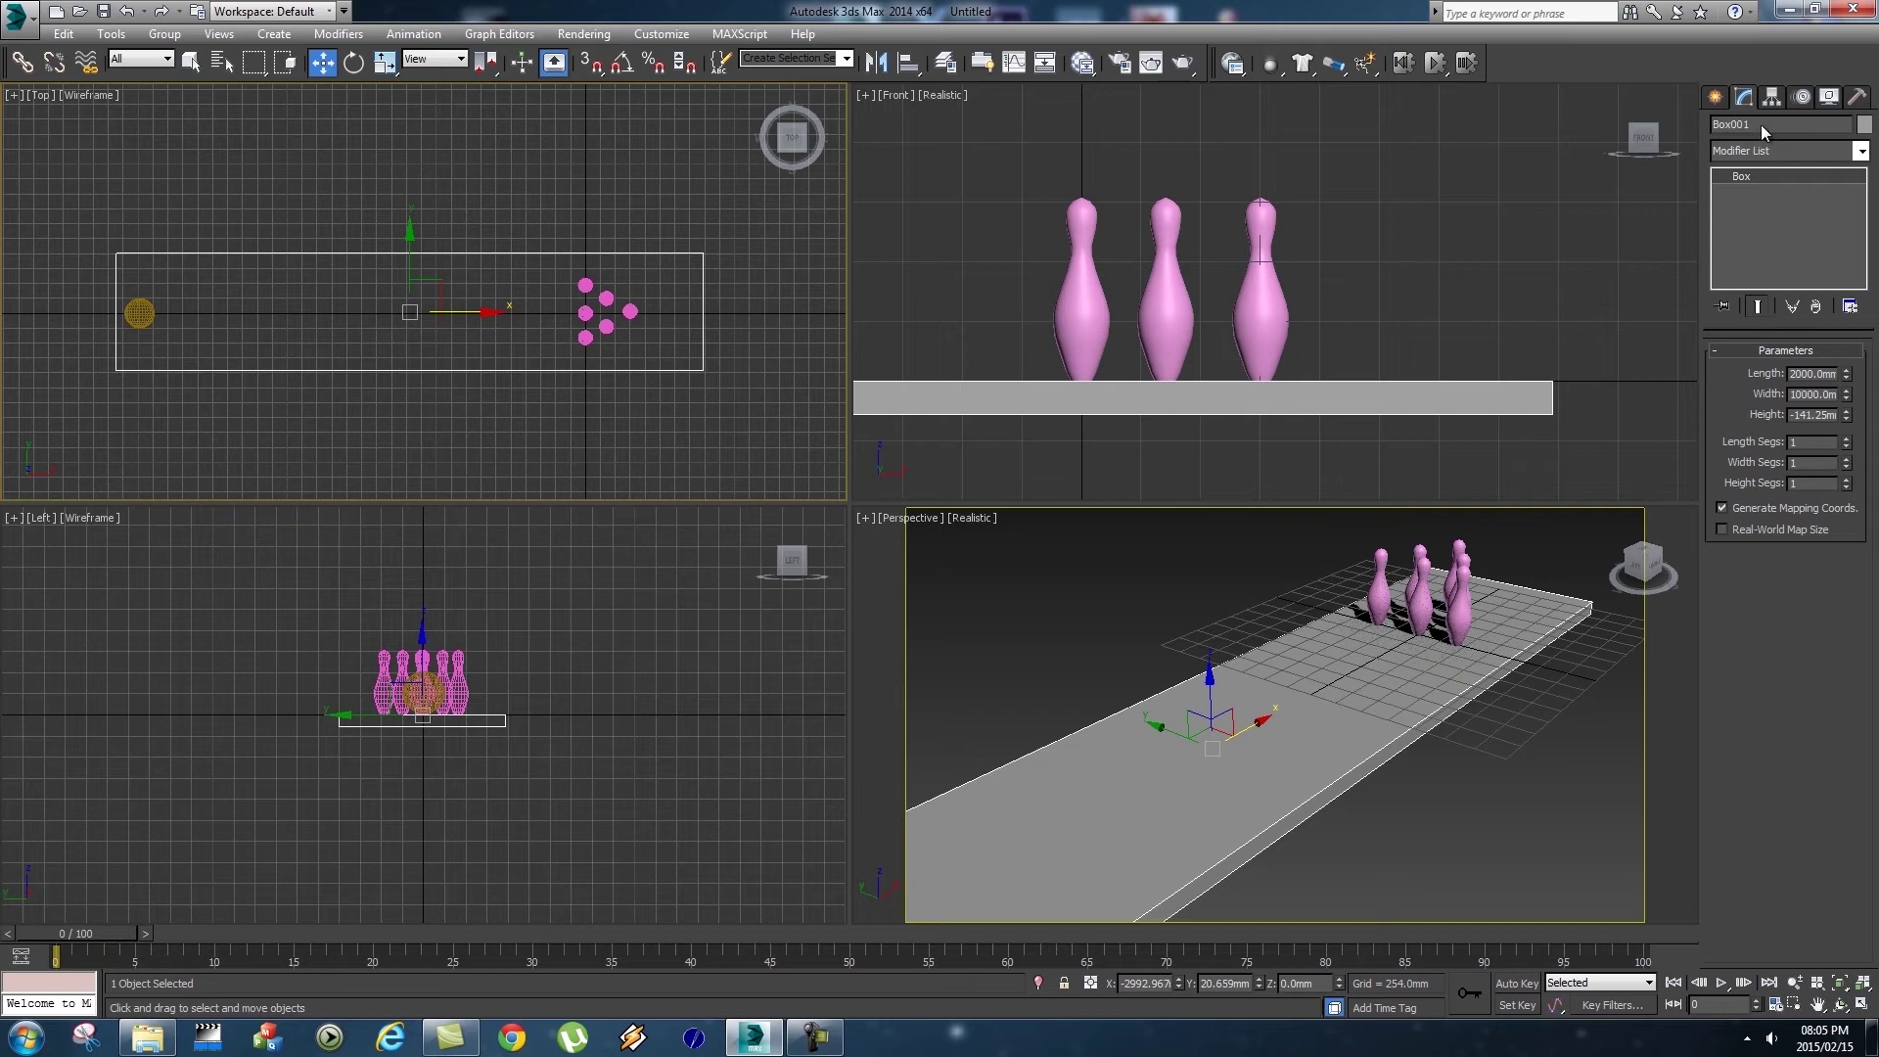
pyautogui.write('Floor')
pyautogui.click(139, 314)
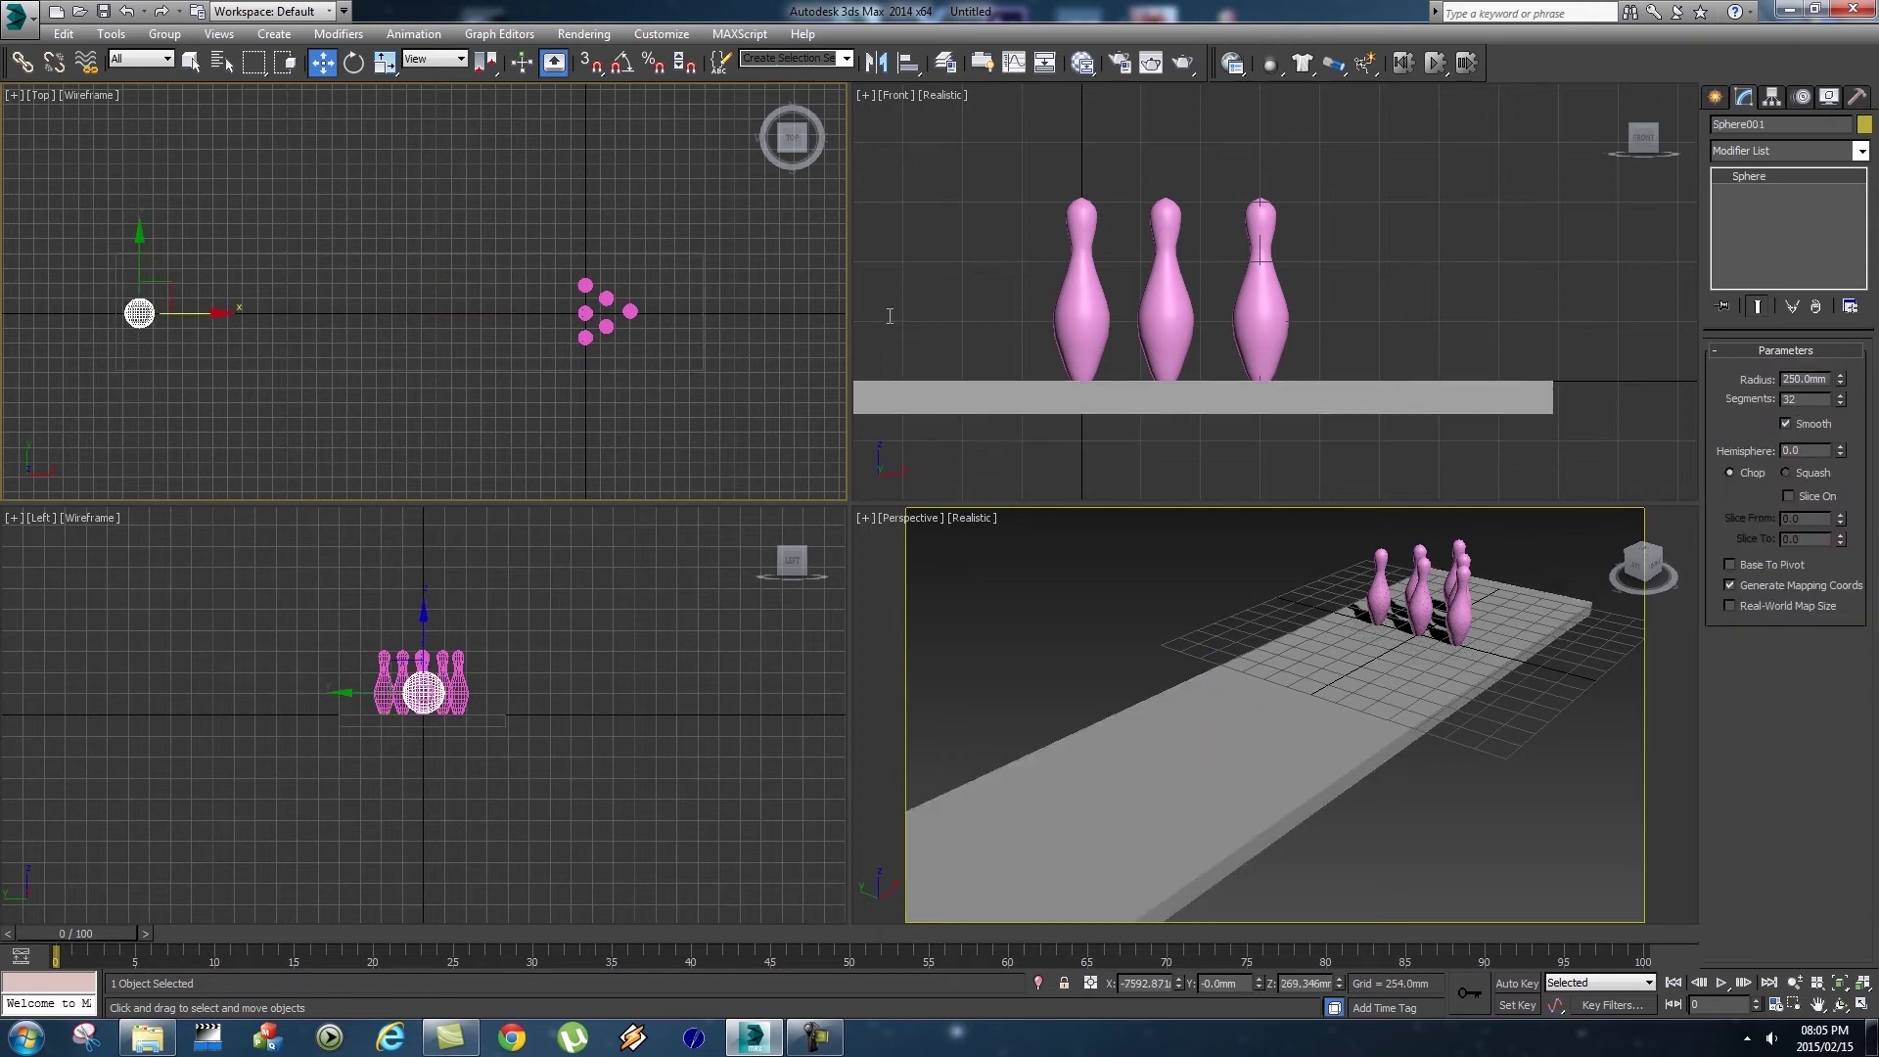
pyautogui.write('Ball')
# Animate the ball with Auto Key from frame 0 to frame 50, moving it through the pins to about X 2514 mm, and return to frame 0.
pyautogui.click(1515, 981)
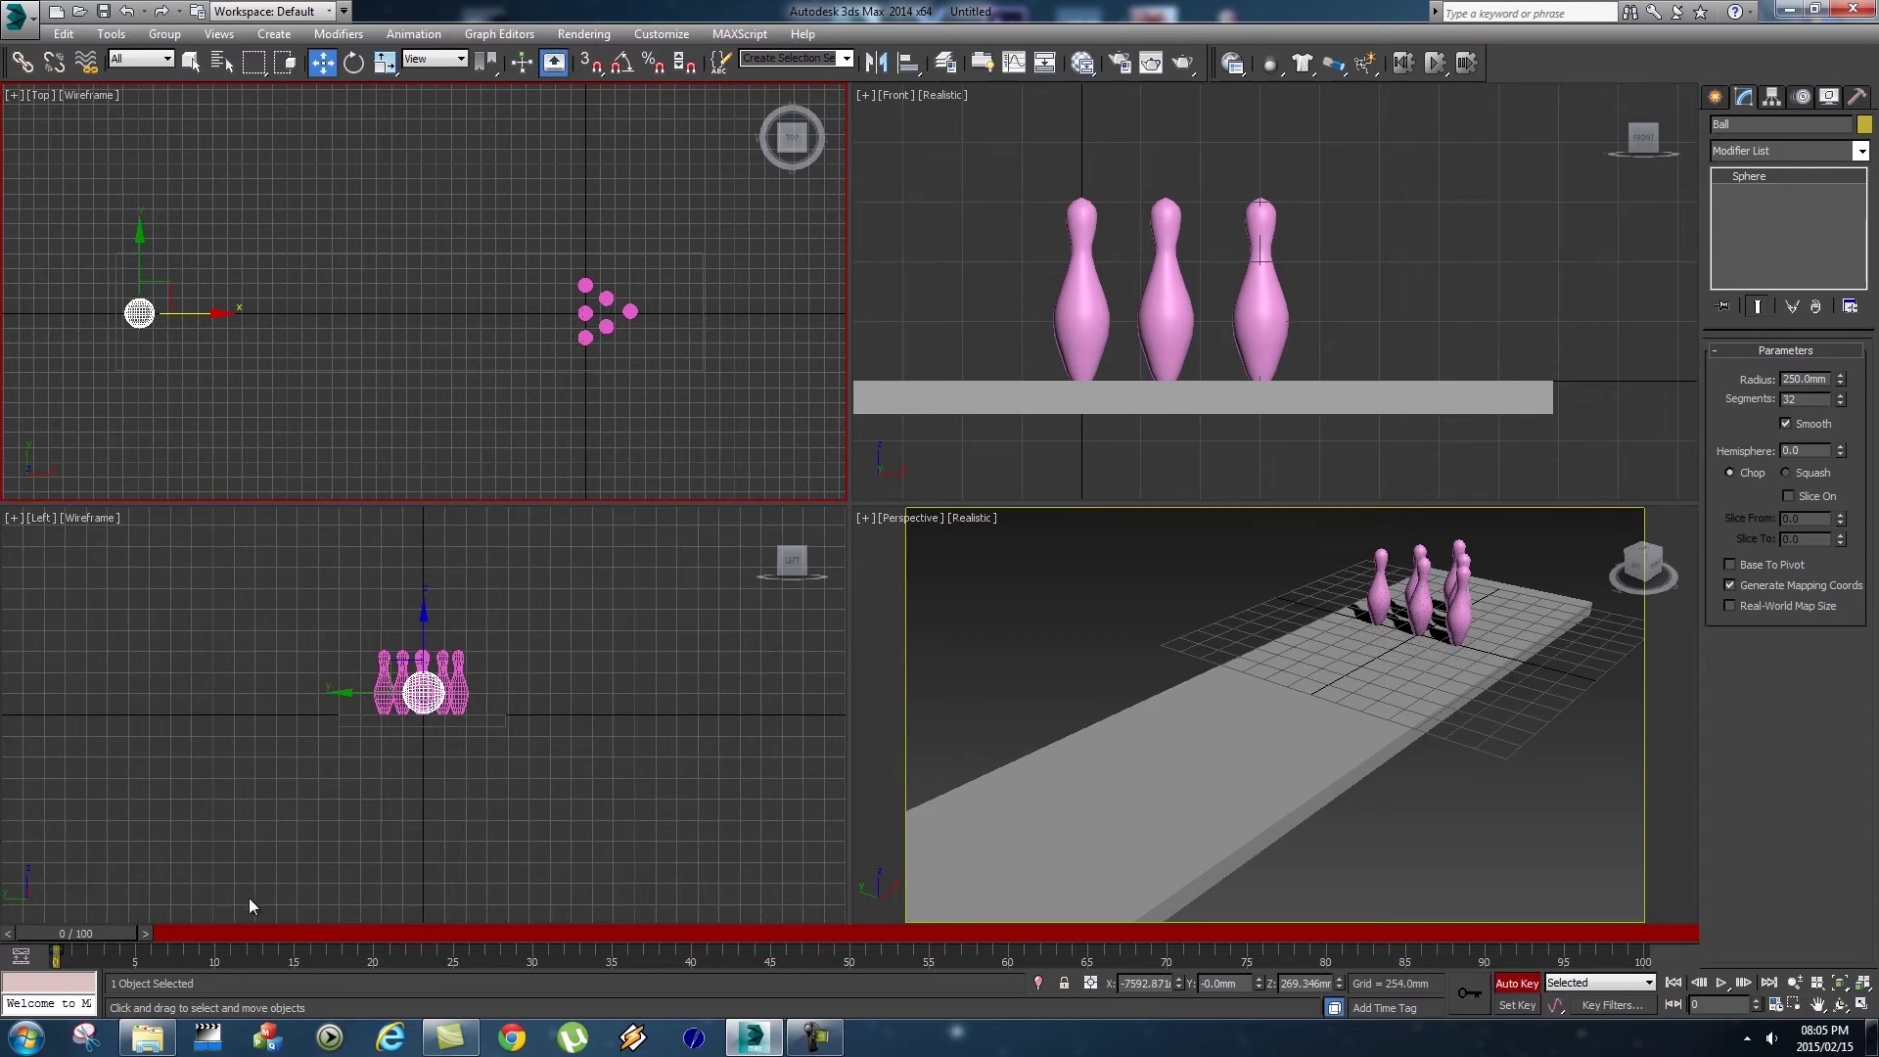
pyautogui.moveTo(82, 937); pyautogui.dragTo(857, 968)
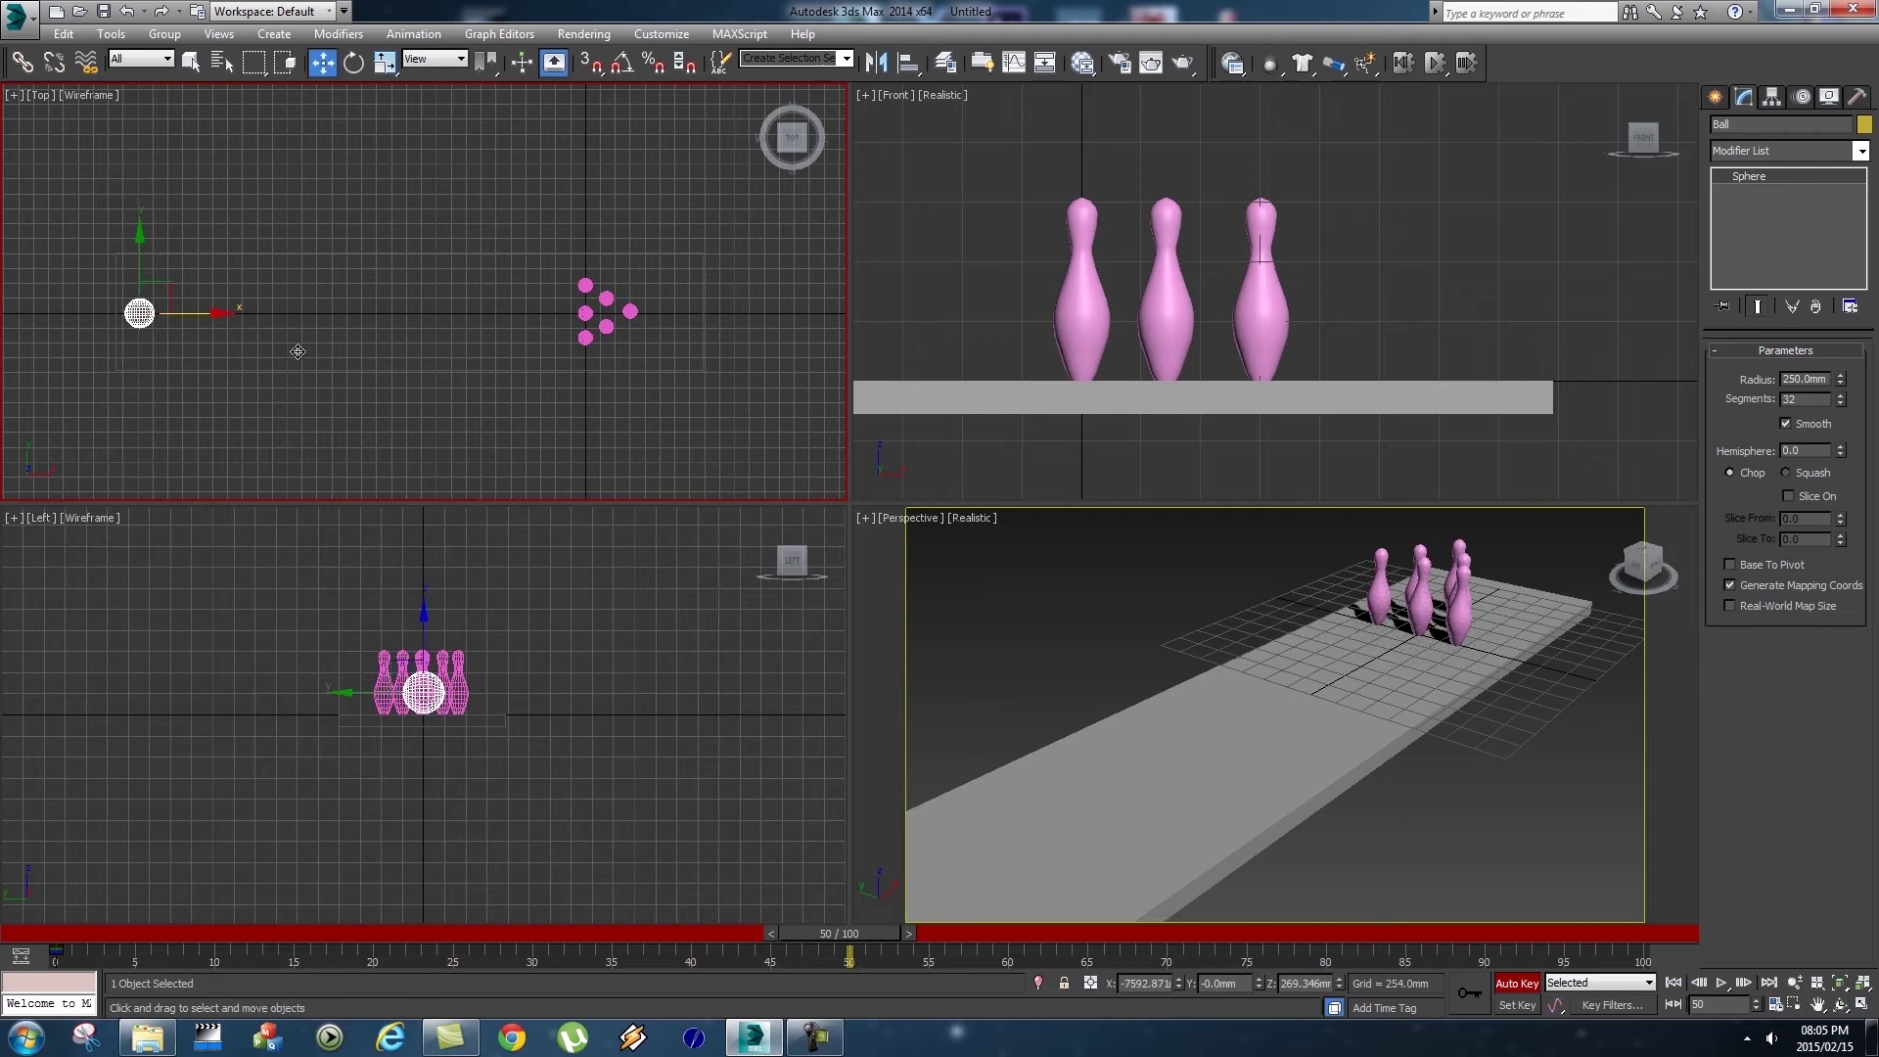
pyautogui.moveTo(216, 313); pyautogui.dragTo(809, 315)
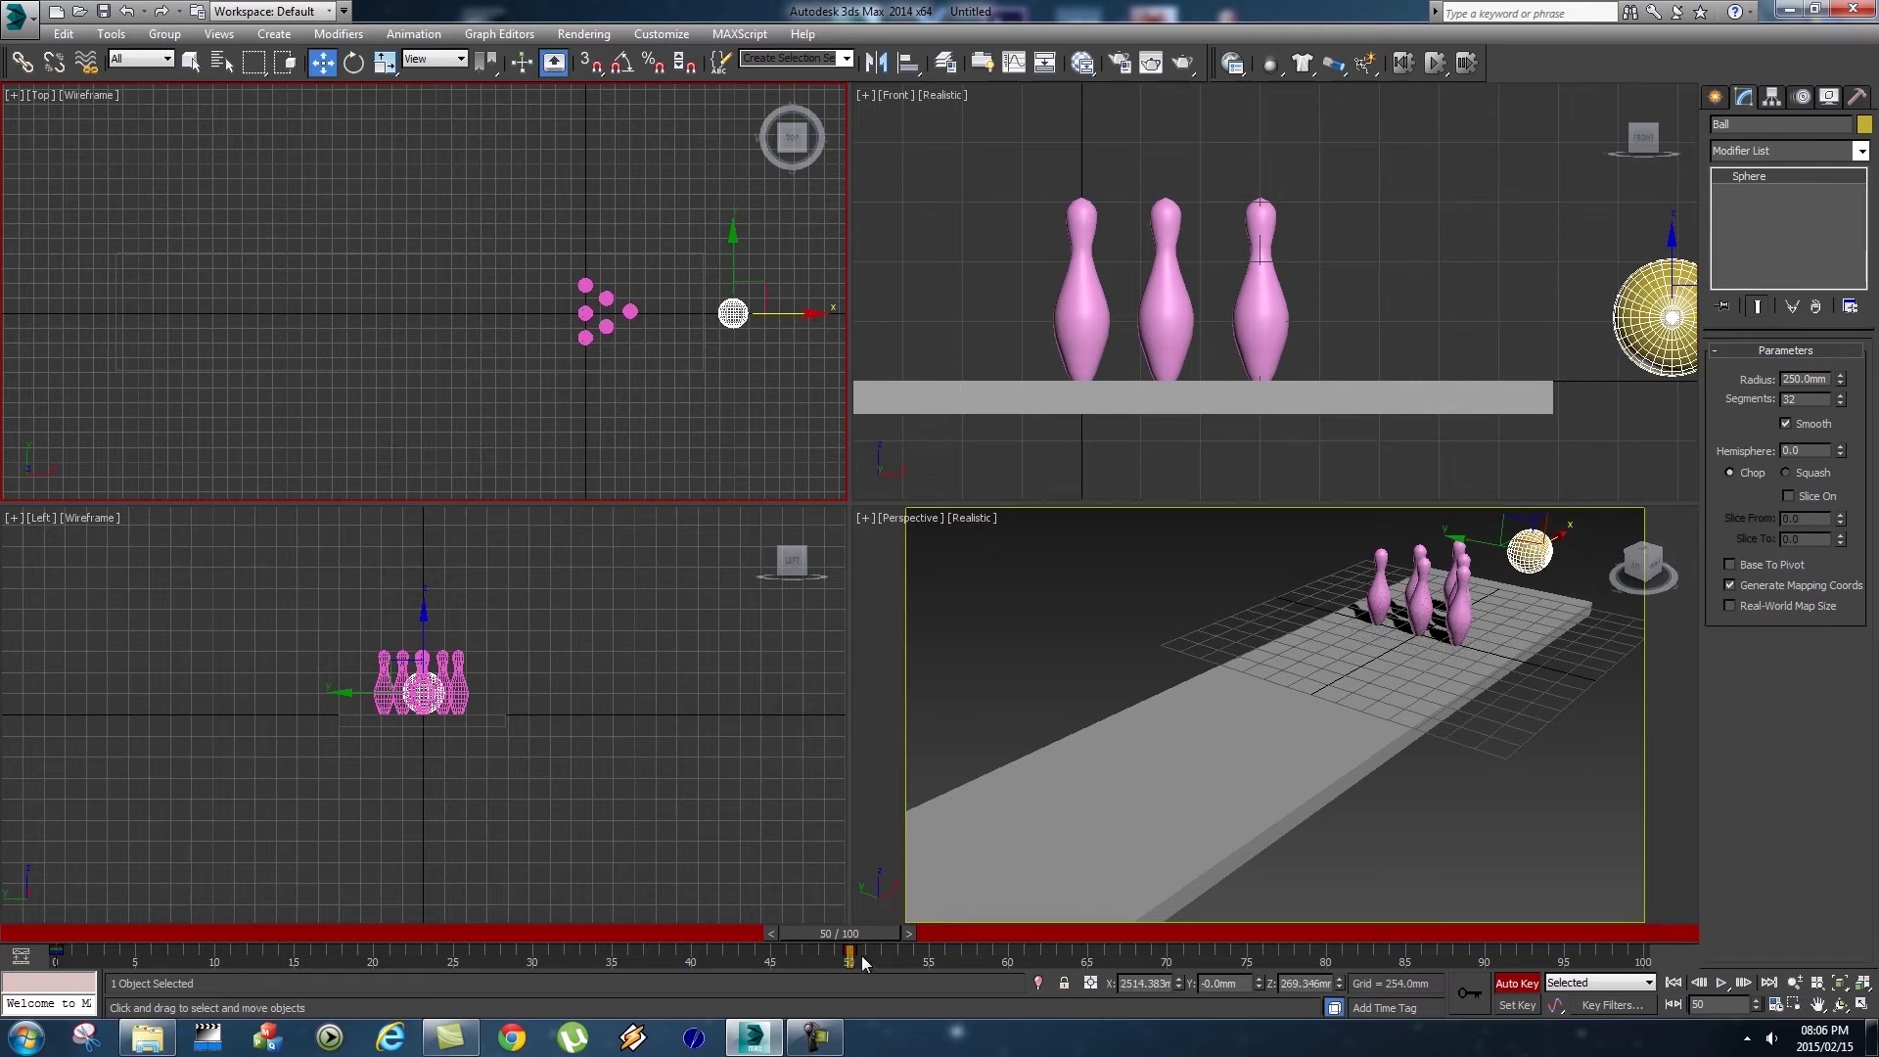
pyautogui.click(1517, 982)
pyautogui.moveTo(859, 940); pyautogui.dragTo(58, 969)
pyautogui.press('w')
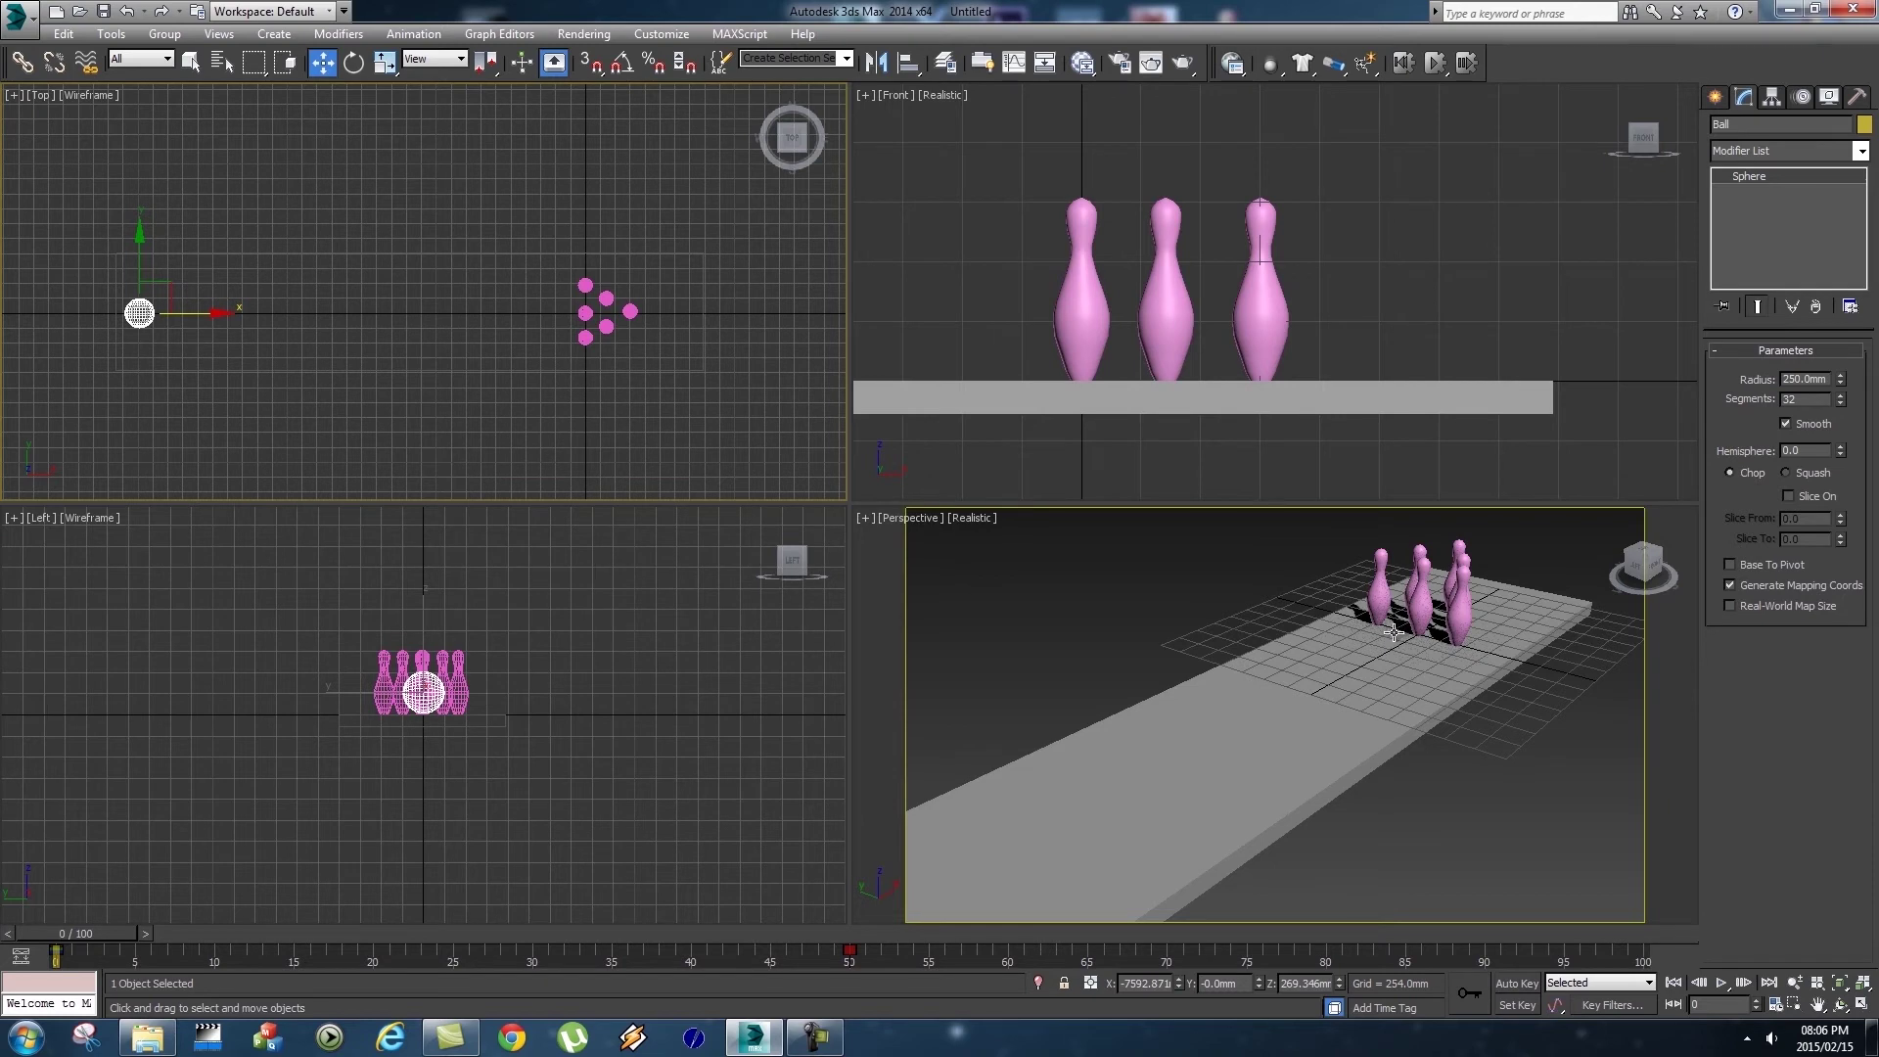
# Select all six bowling pins in the Perspective view and set them as dynamic rigid bodies.
pyautogui.scroll(4, 1370, 646)
pyautogui.moveTo(1313, 687)
pyautogui.mouseDown(button='middle')
pyautogui.moveTo(1314, 744)
pyautogui.moveTo(1334, 715)
pyautogui.moveTo(1265, 615)
pyautogui.mouseUp(button='middle')
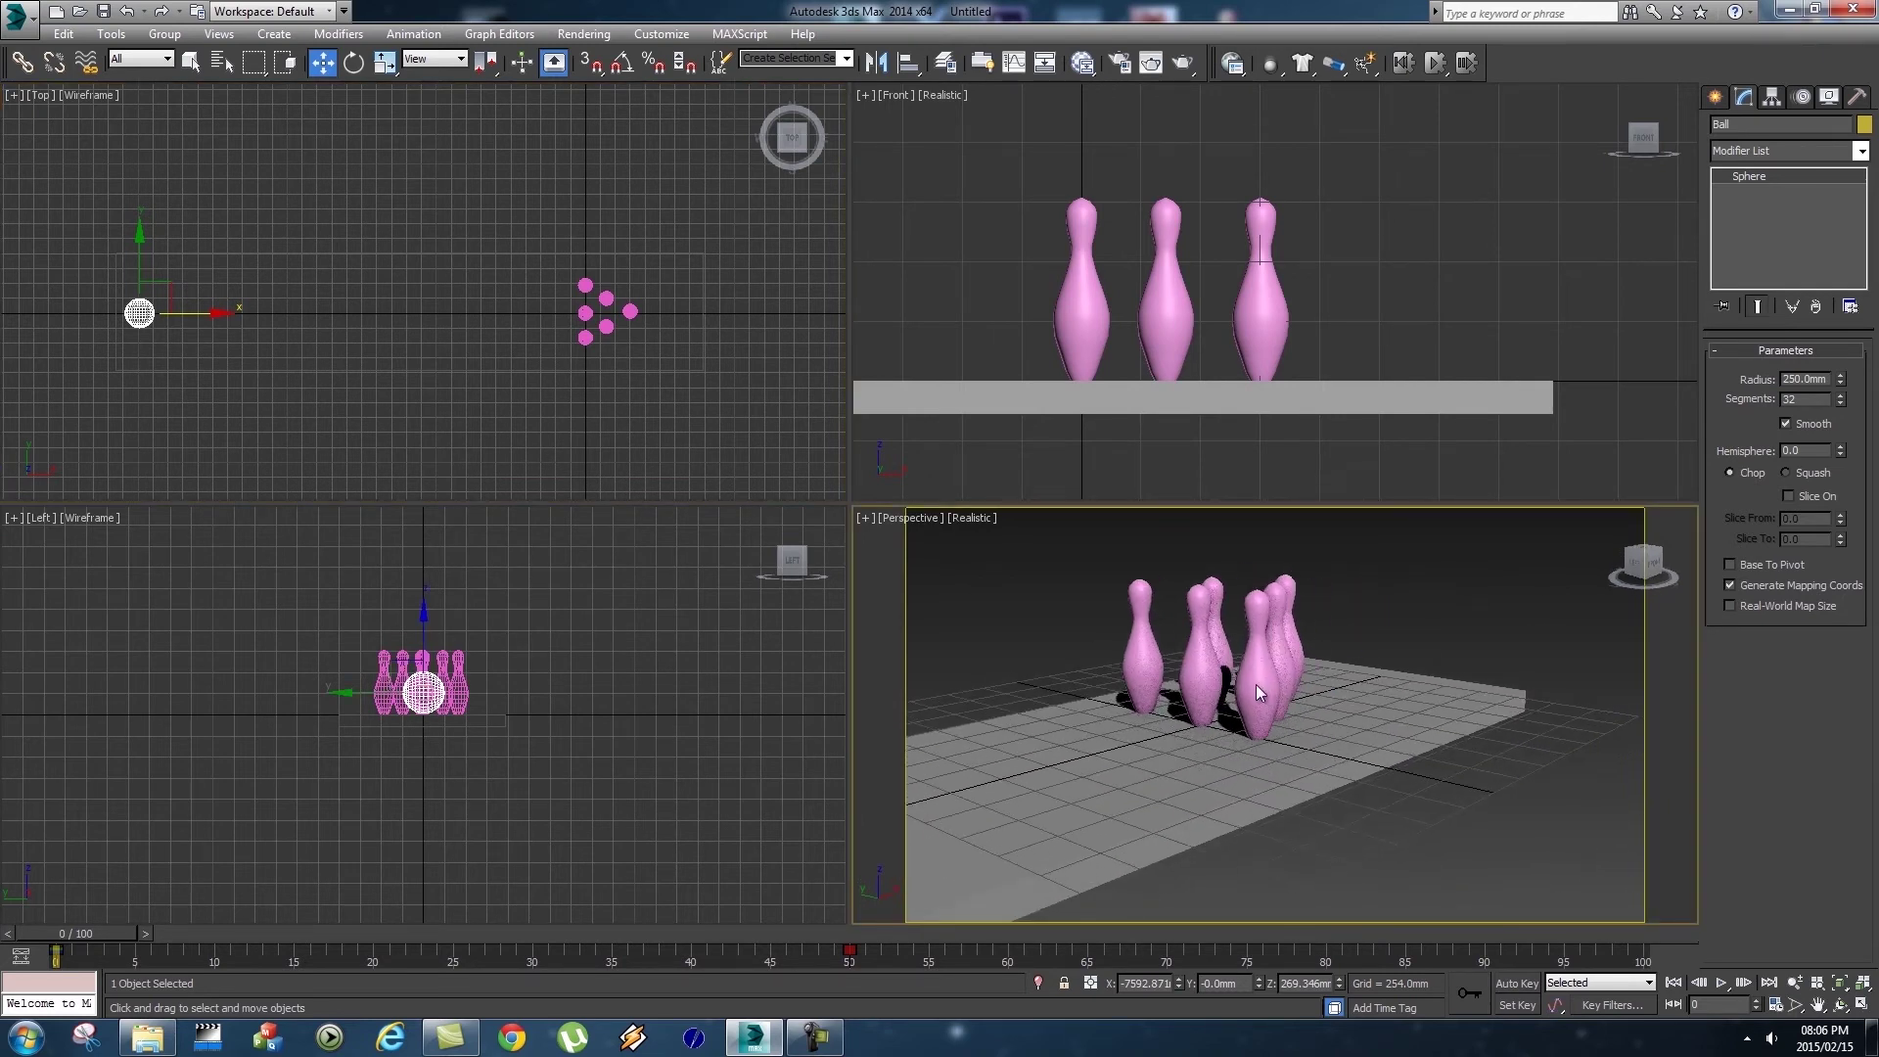
pyautogui.scroll(3, 1319, 636)
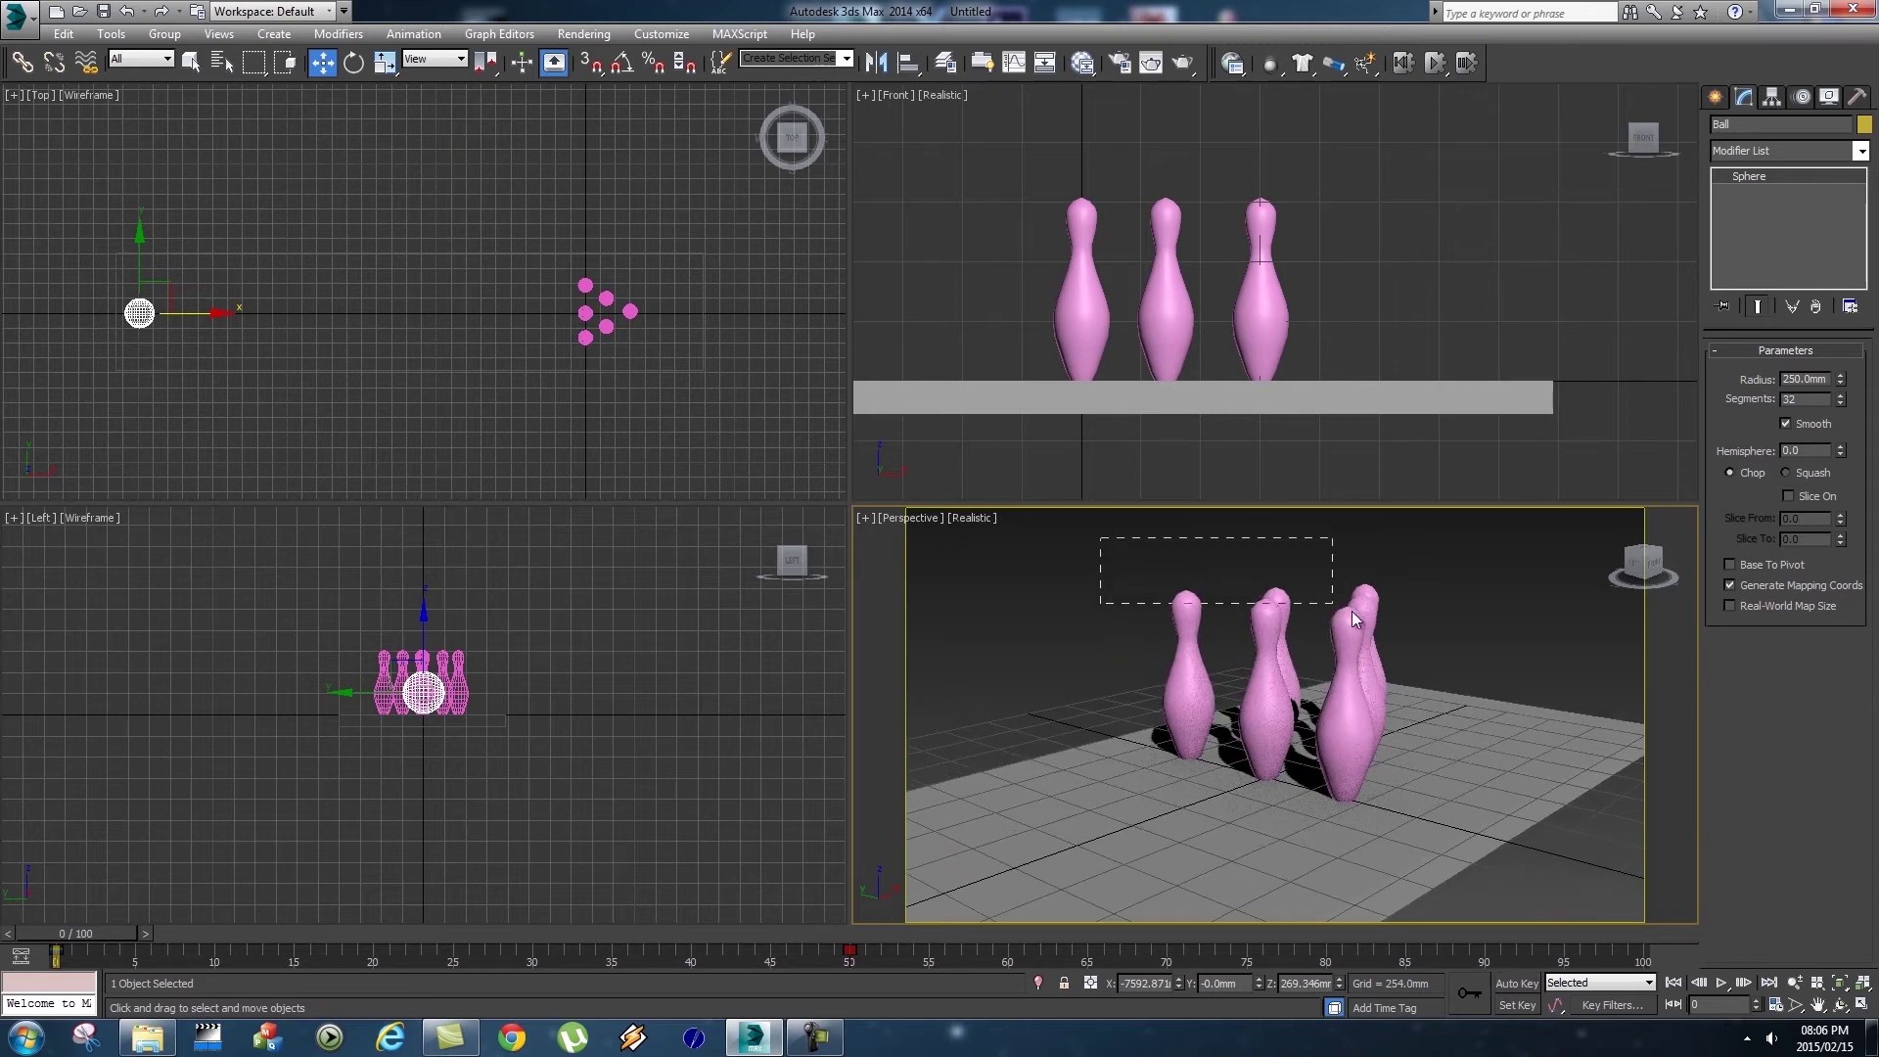
pyautogui.moveTo(1431, 638); pyautogui.dragTo(1438, 638)
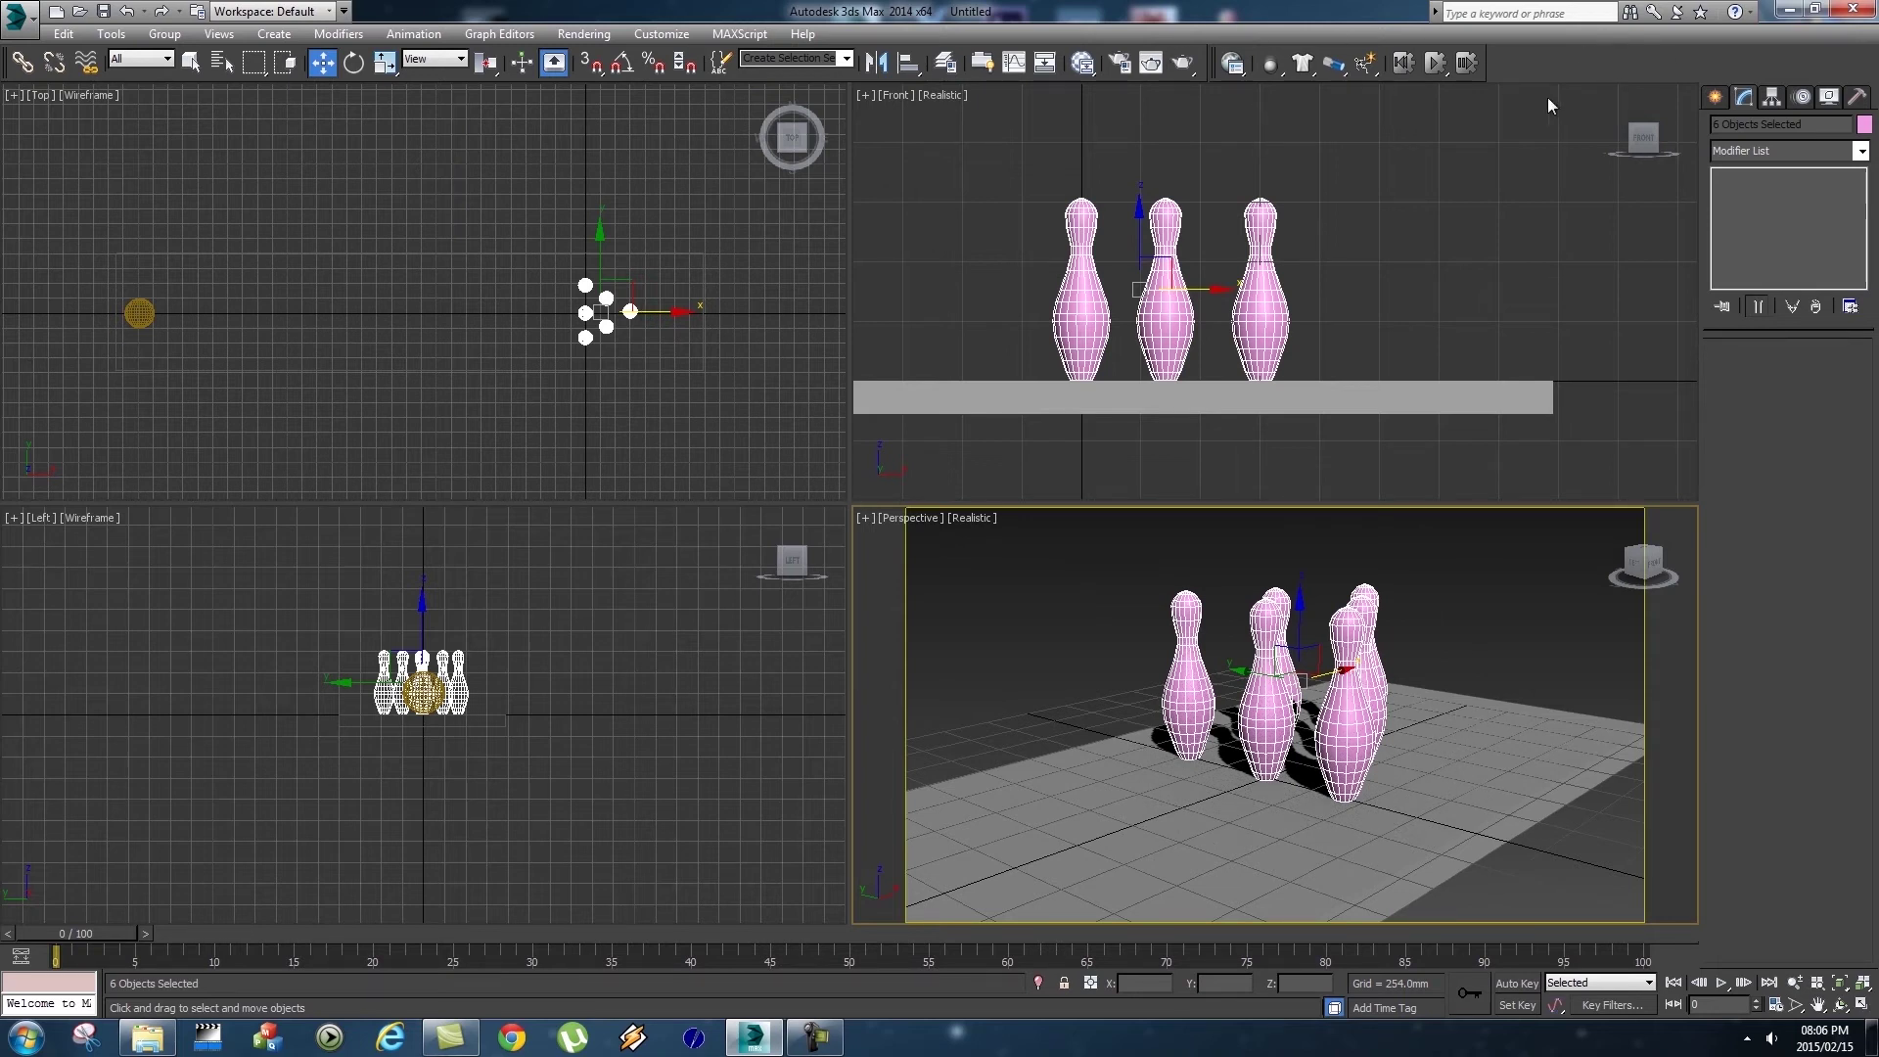
pyautogui.click(1272, 65)
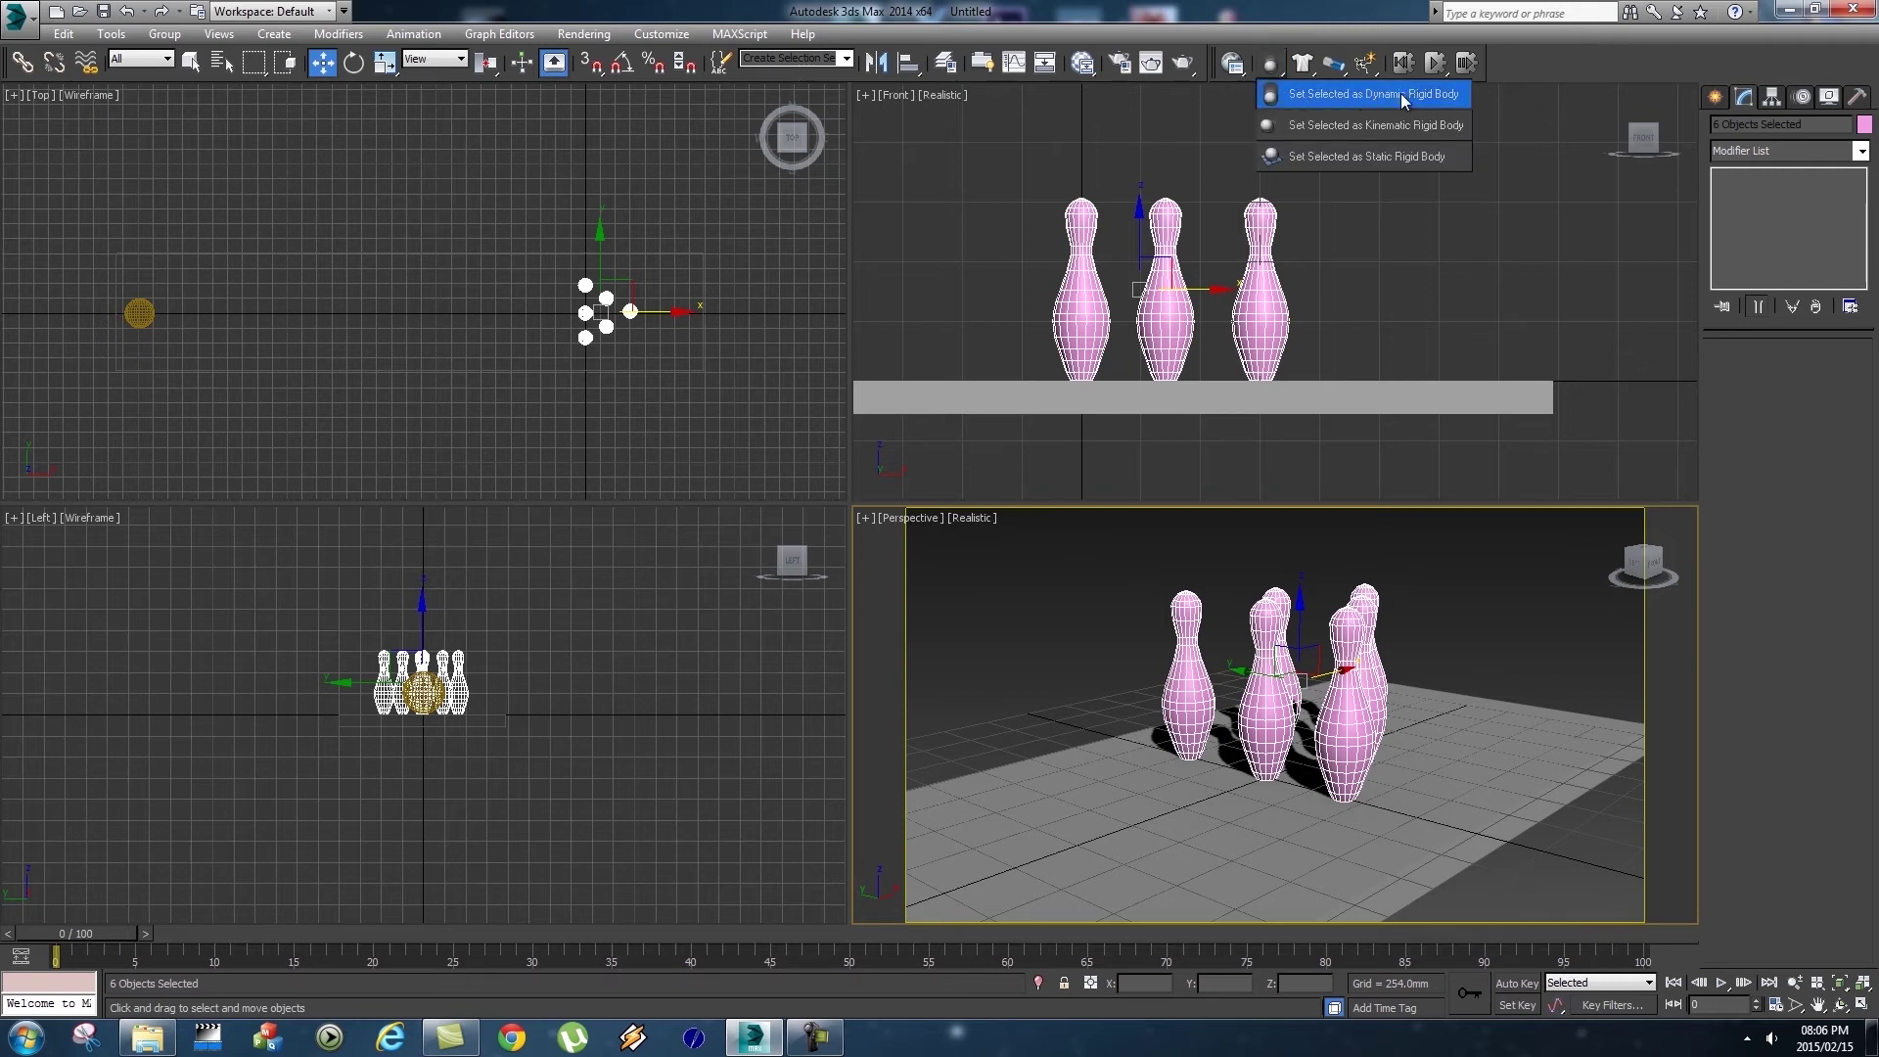
pyautogui.click(1405, 94)
# Set the floor as a static rigid body and the ball as a kinematic rigid body.
pyautogui.click(1455, 760)
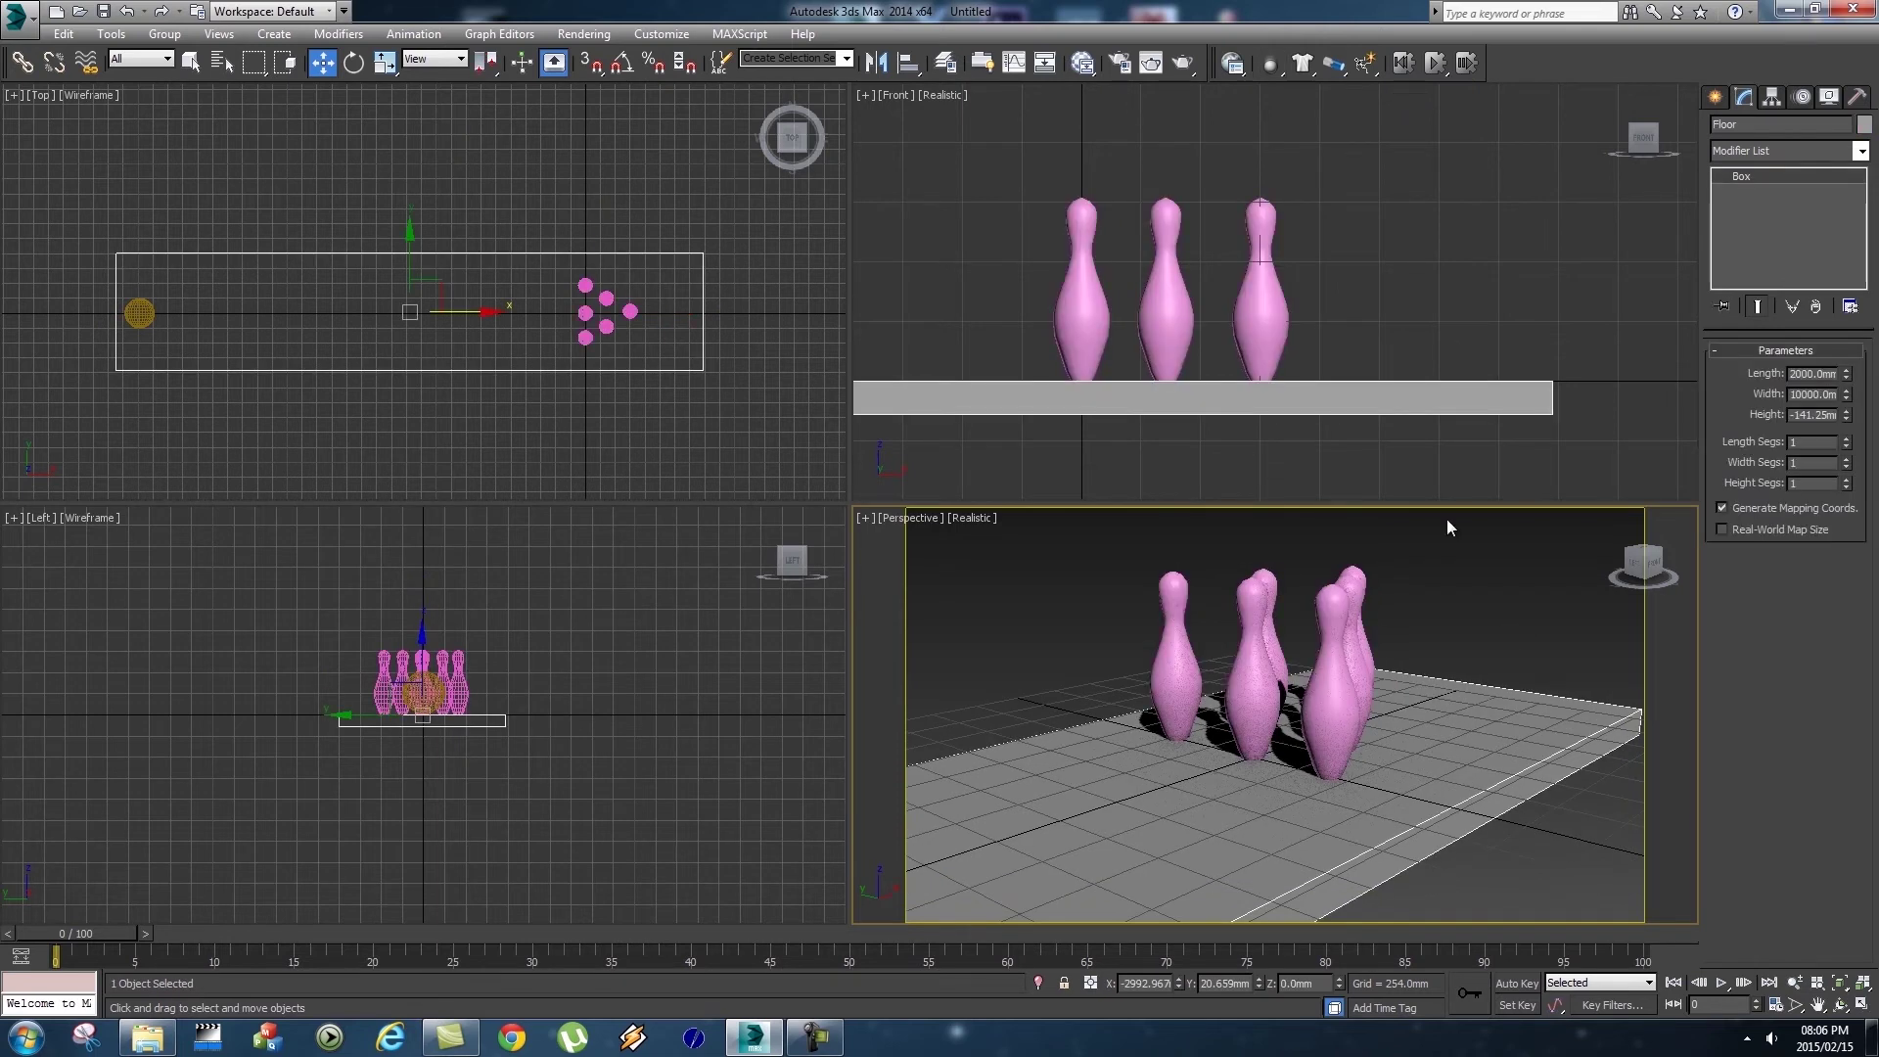
pyautogui.moveTo(1270, 62); pyautogui.dragTo(1383, 156)
pyautogui.moveTo(526, 413); pyautogui.dragTo(585, 401, button='middle')
pyautogui.click(201, 308)
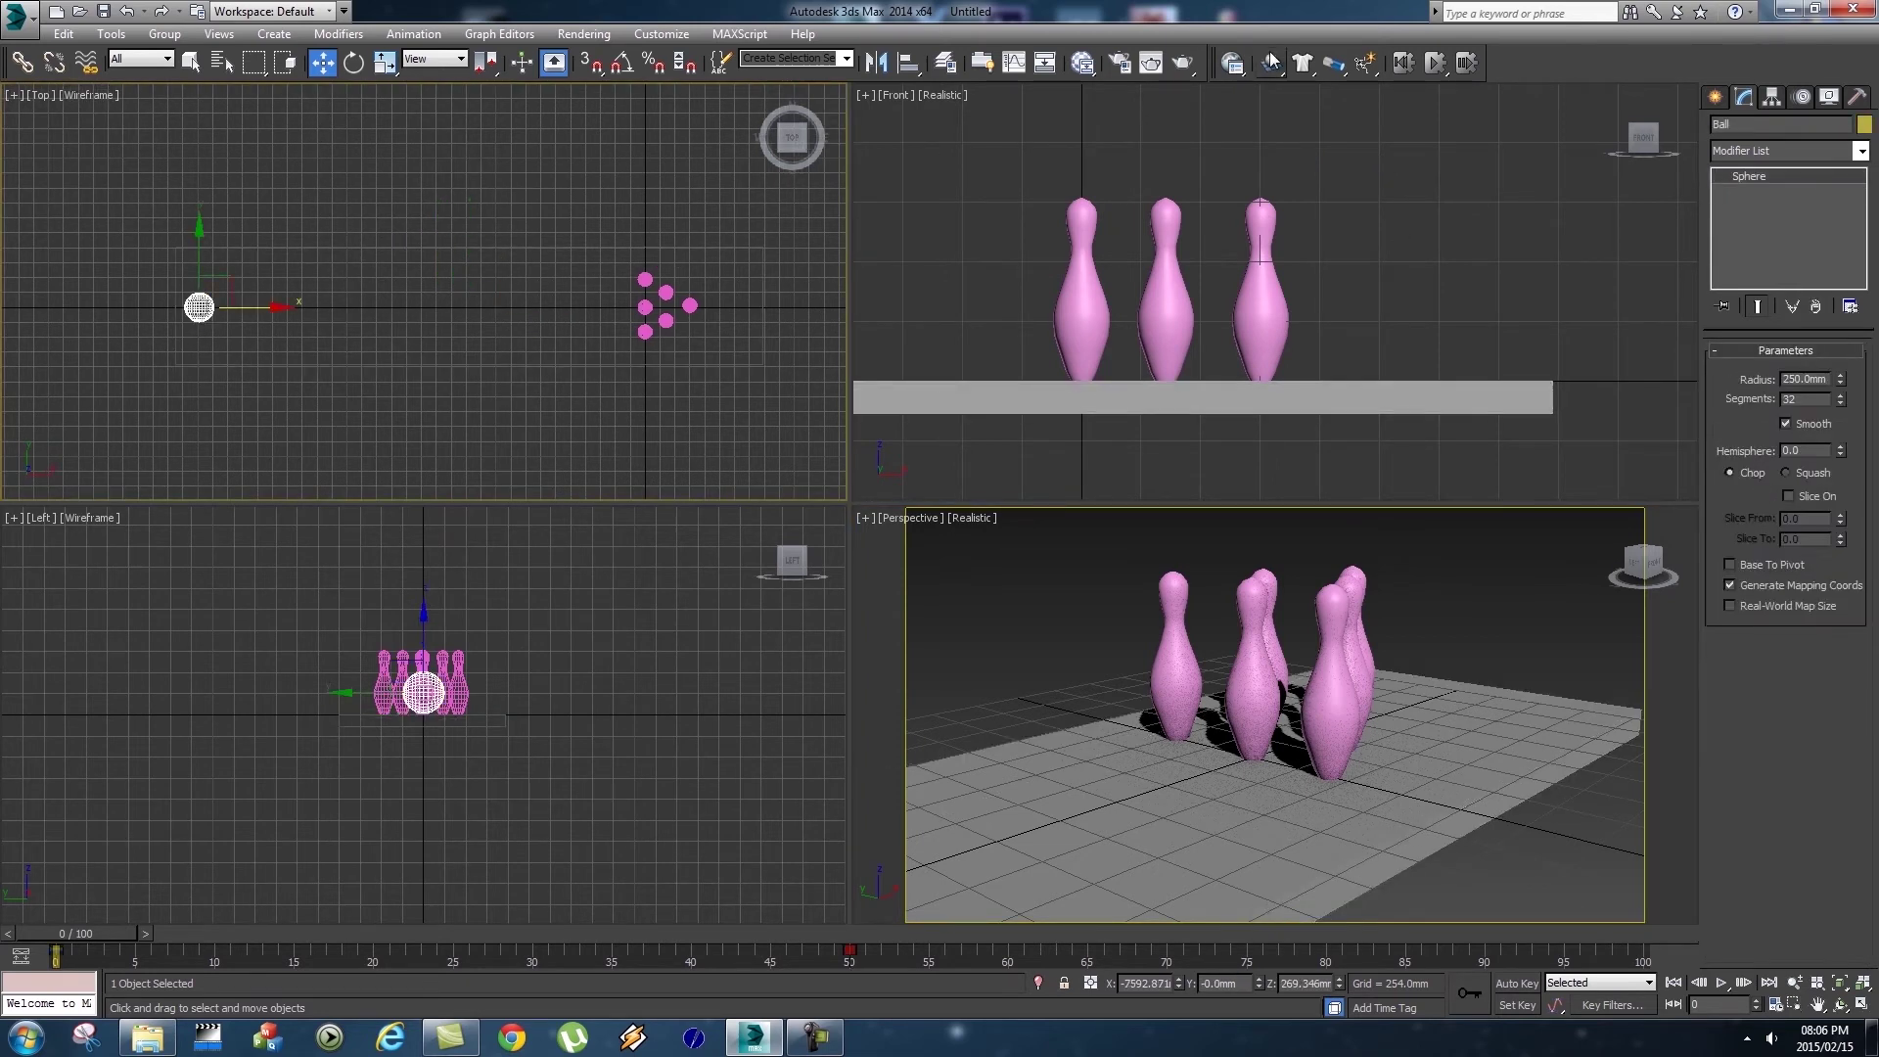
pyautogui.moveTo(1270, 64); pyautogui.dragTo(1395, 134)
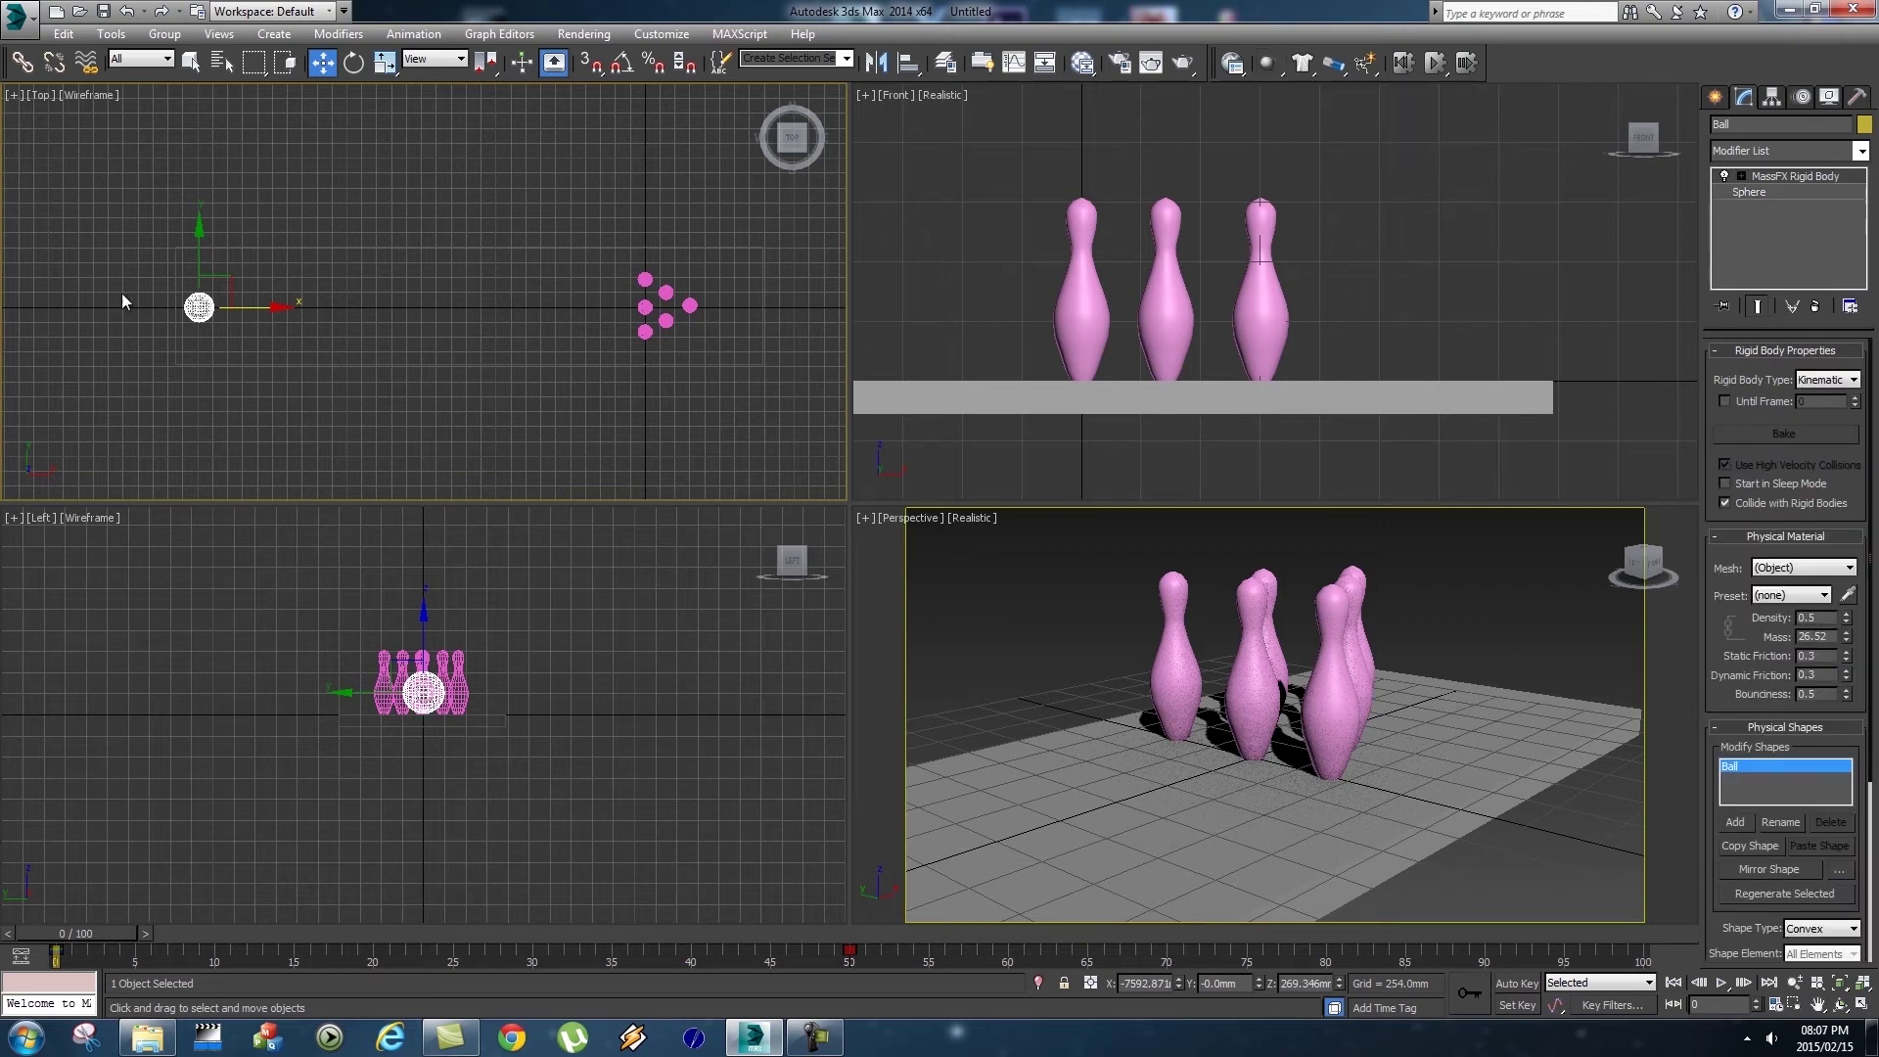
# Dock MassFX Tools beside the viewports and turn off Use Ground Collisions in the scene settings.
pyautogui.moveTo(499, 366); pyautogui.dragTo(476, 362, button='middle')
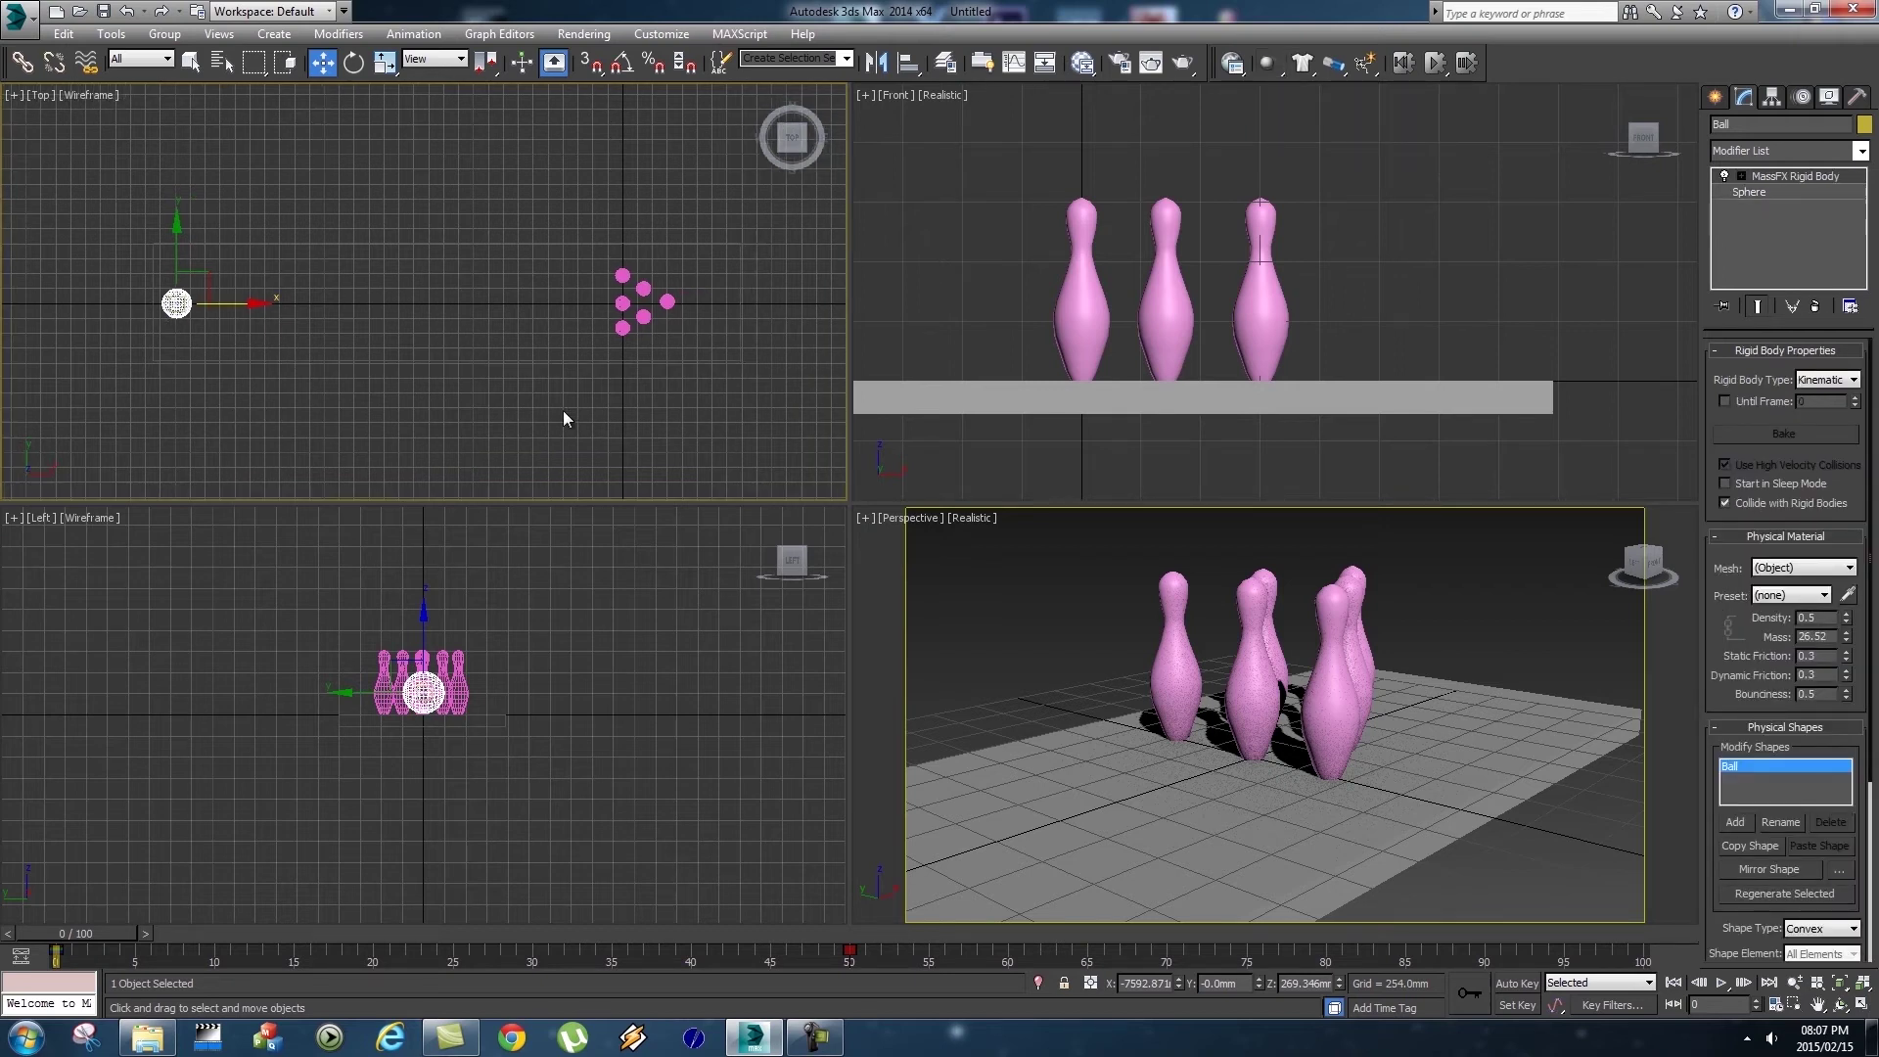
pyautogui.click(1235, 65)
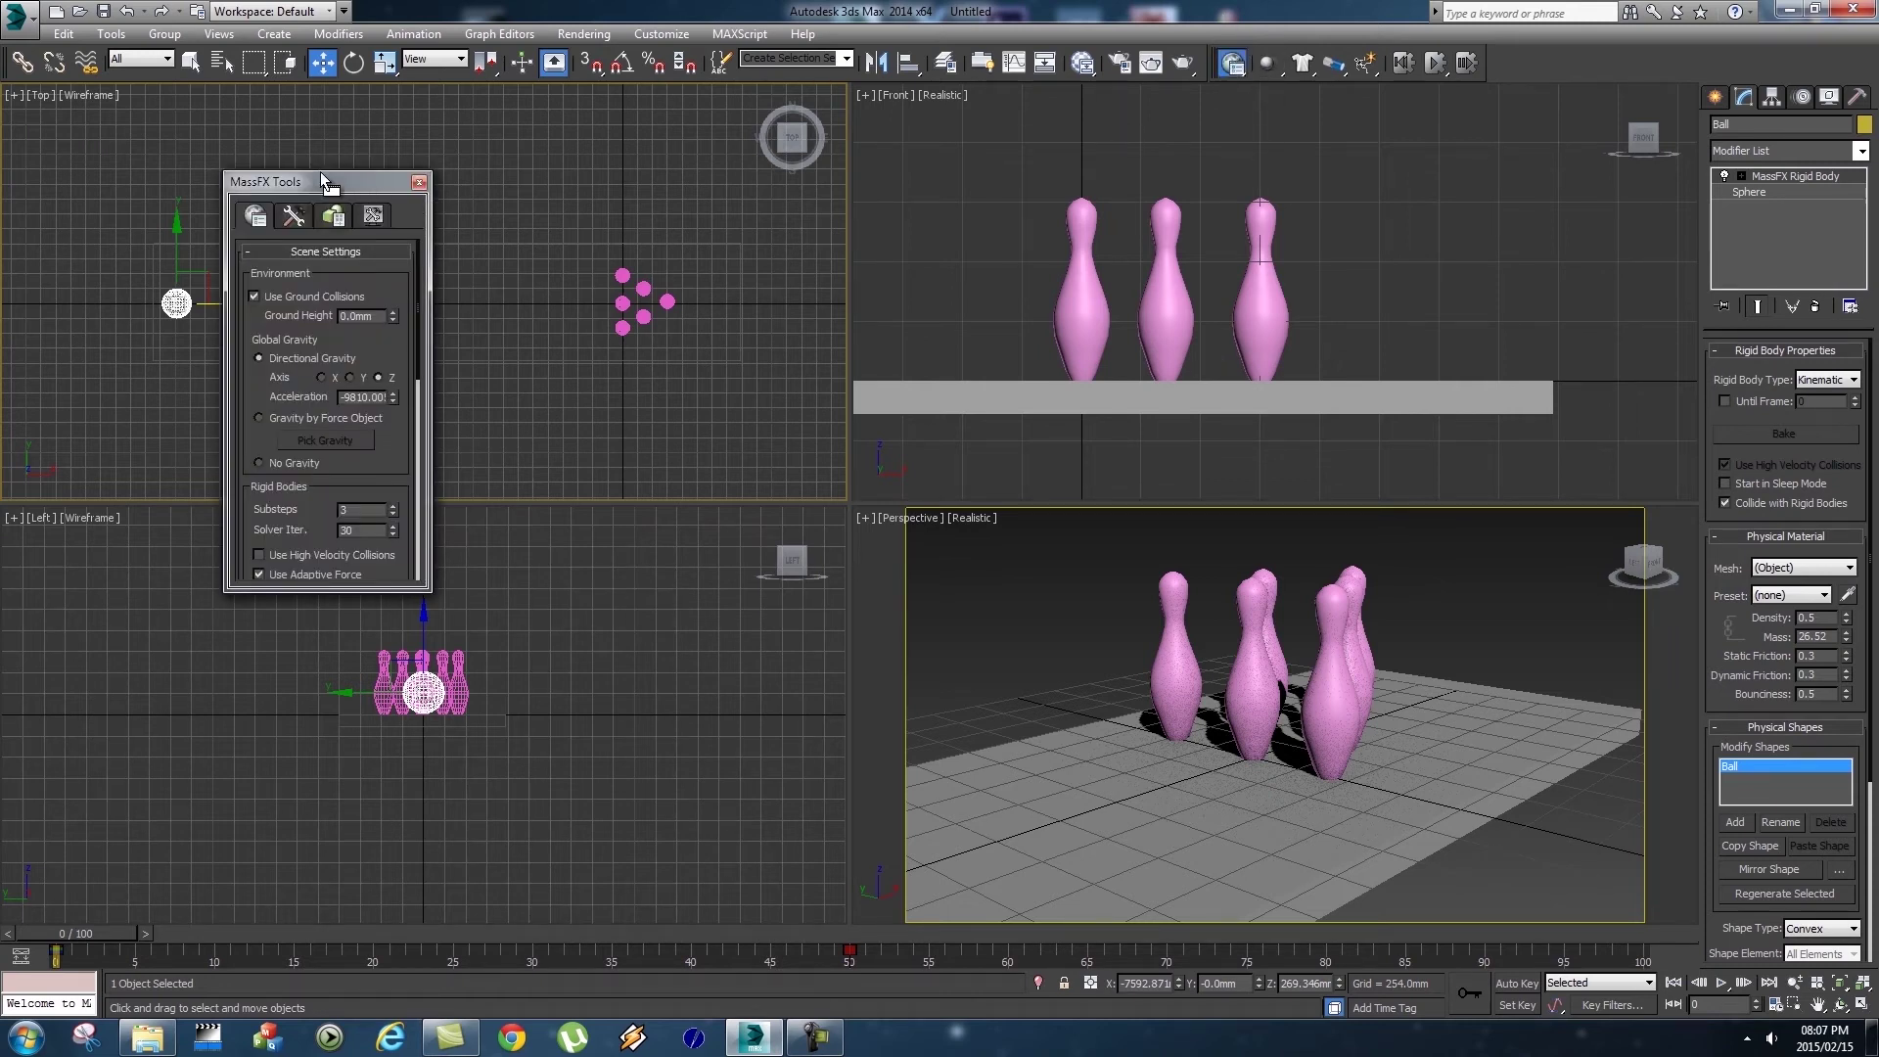
pyautogui.moveTo(333, 182); pyautogui.dragTo(15, 239)
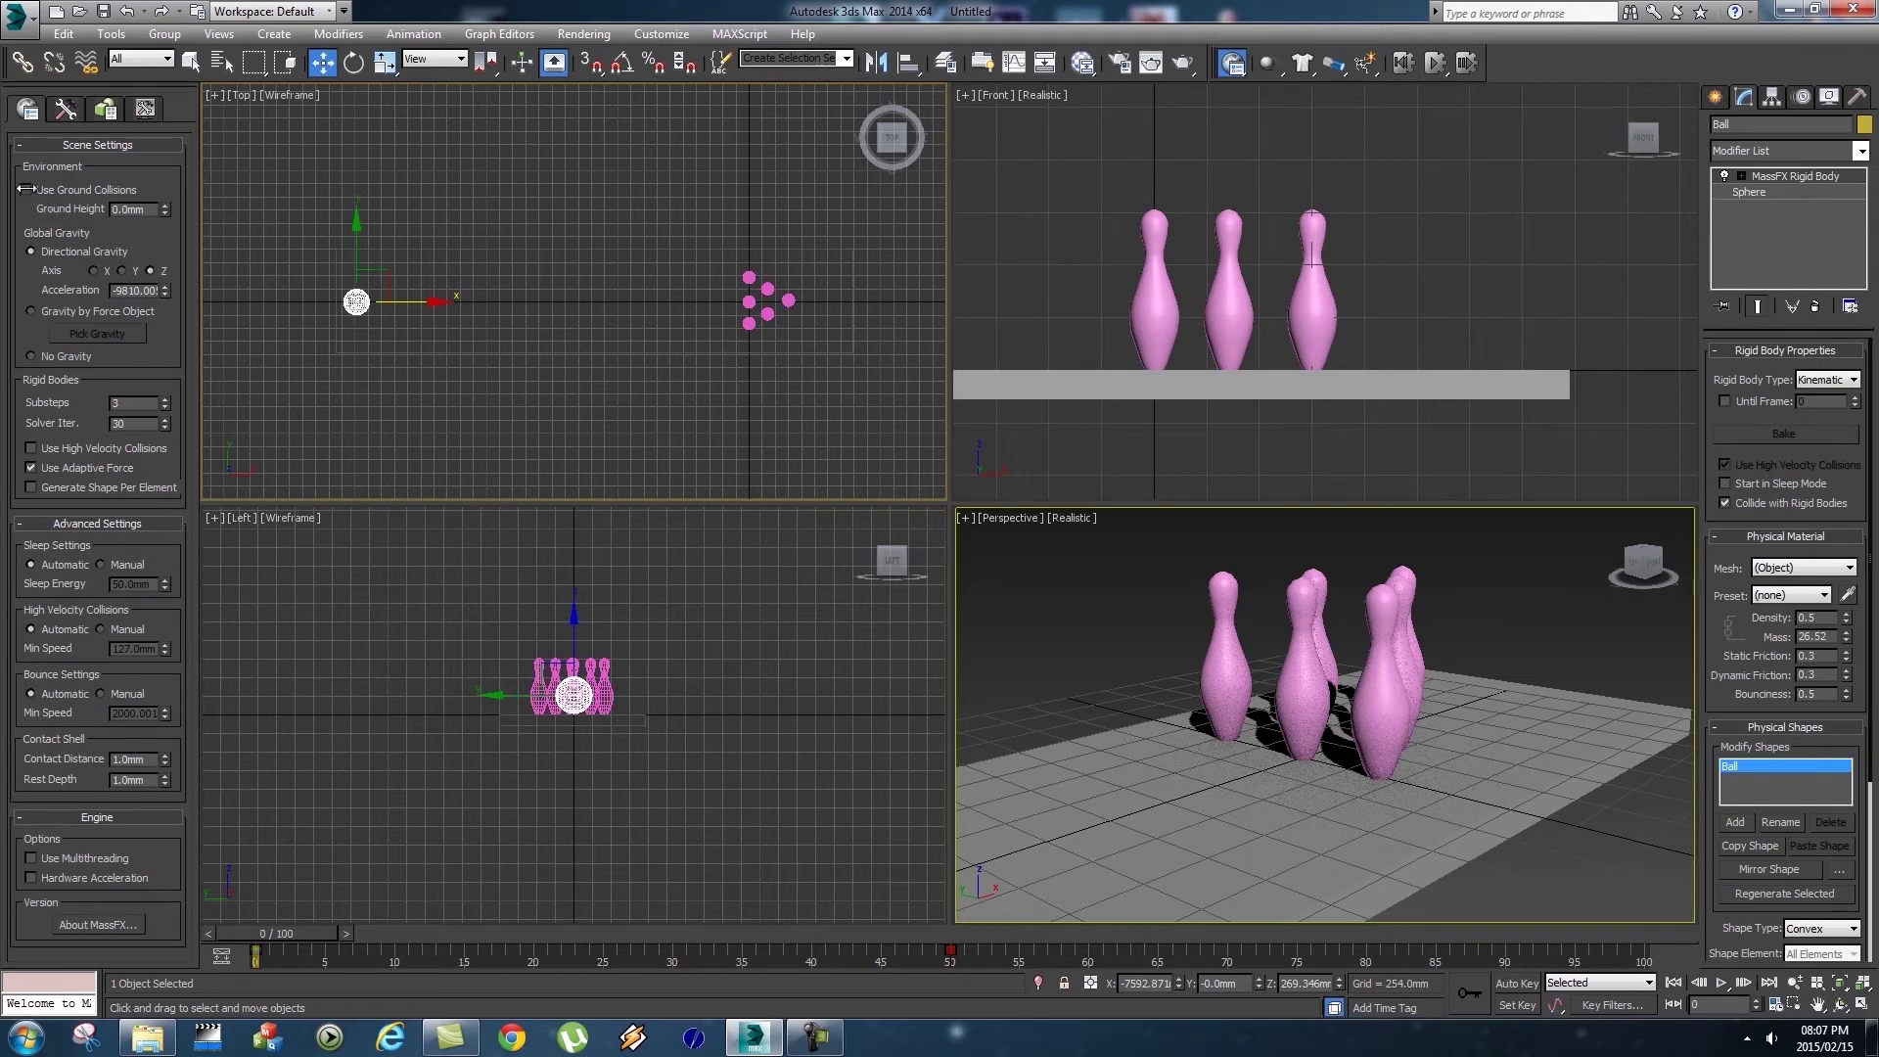
# Maximize the Perspective view with the whole lane in sight, run the MassFX simulation, and reset it to frame 0.
pyautogui.click(1042, 586)
pyautogui.click(965, 519)
pyautogui.click(1003, 537)
pyautogui.scroll(-10, 1273, 533)
pyautogui.scroll(5, 1223, 523)
pyautogui.scroll(-4, 1188, 534)
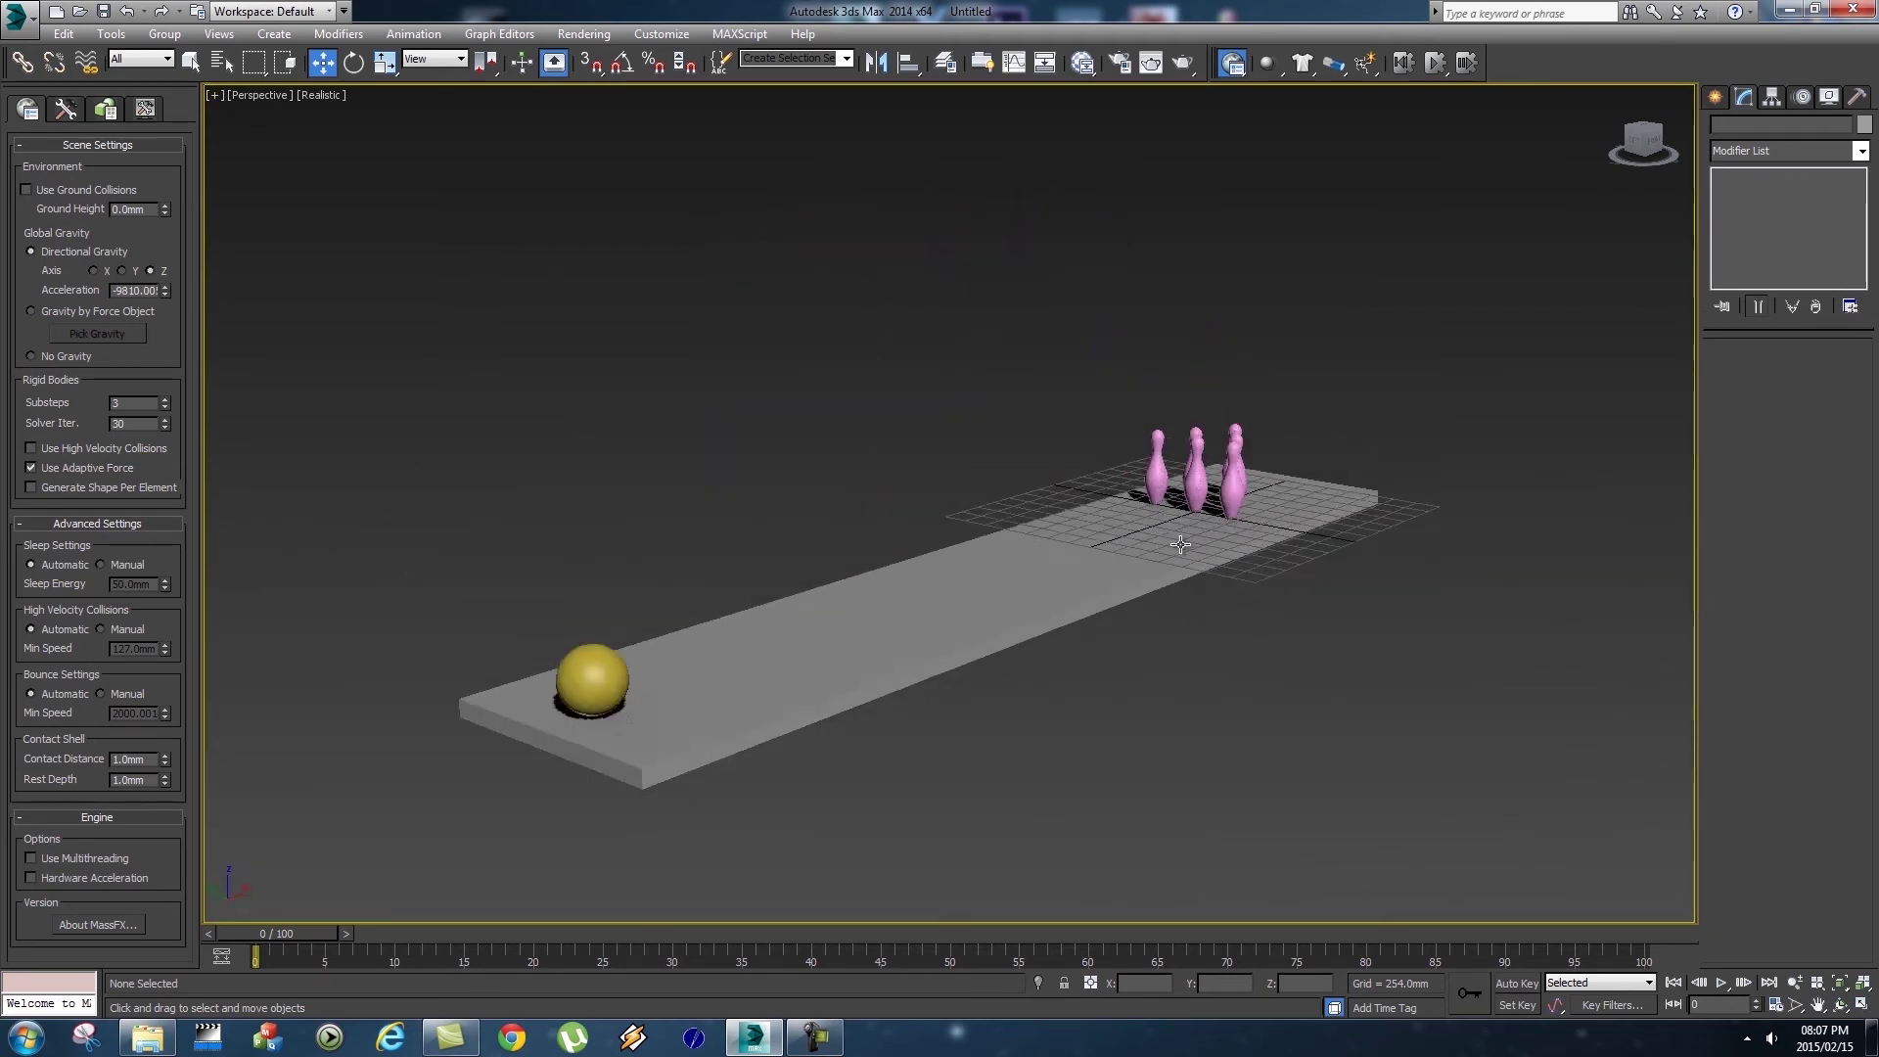
pyautogui.click(1435, 64)
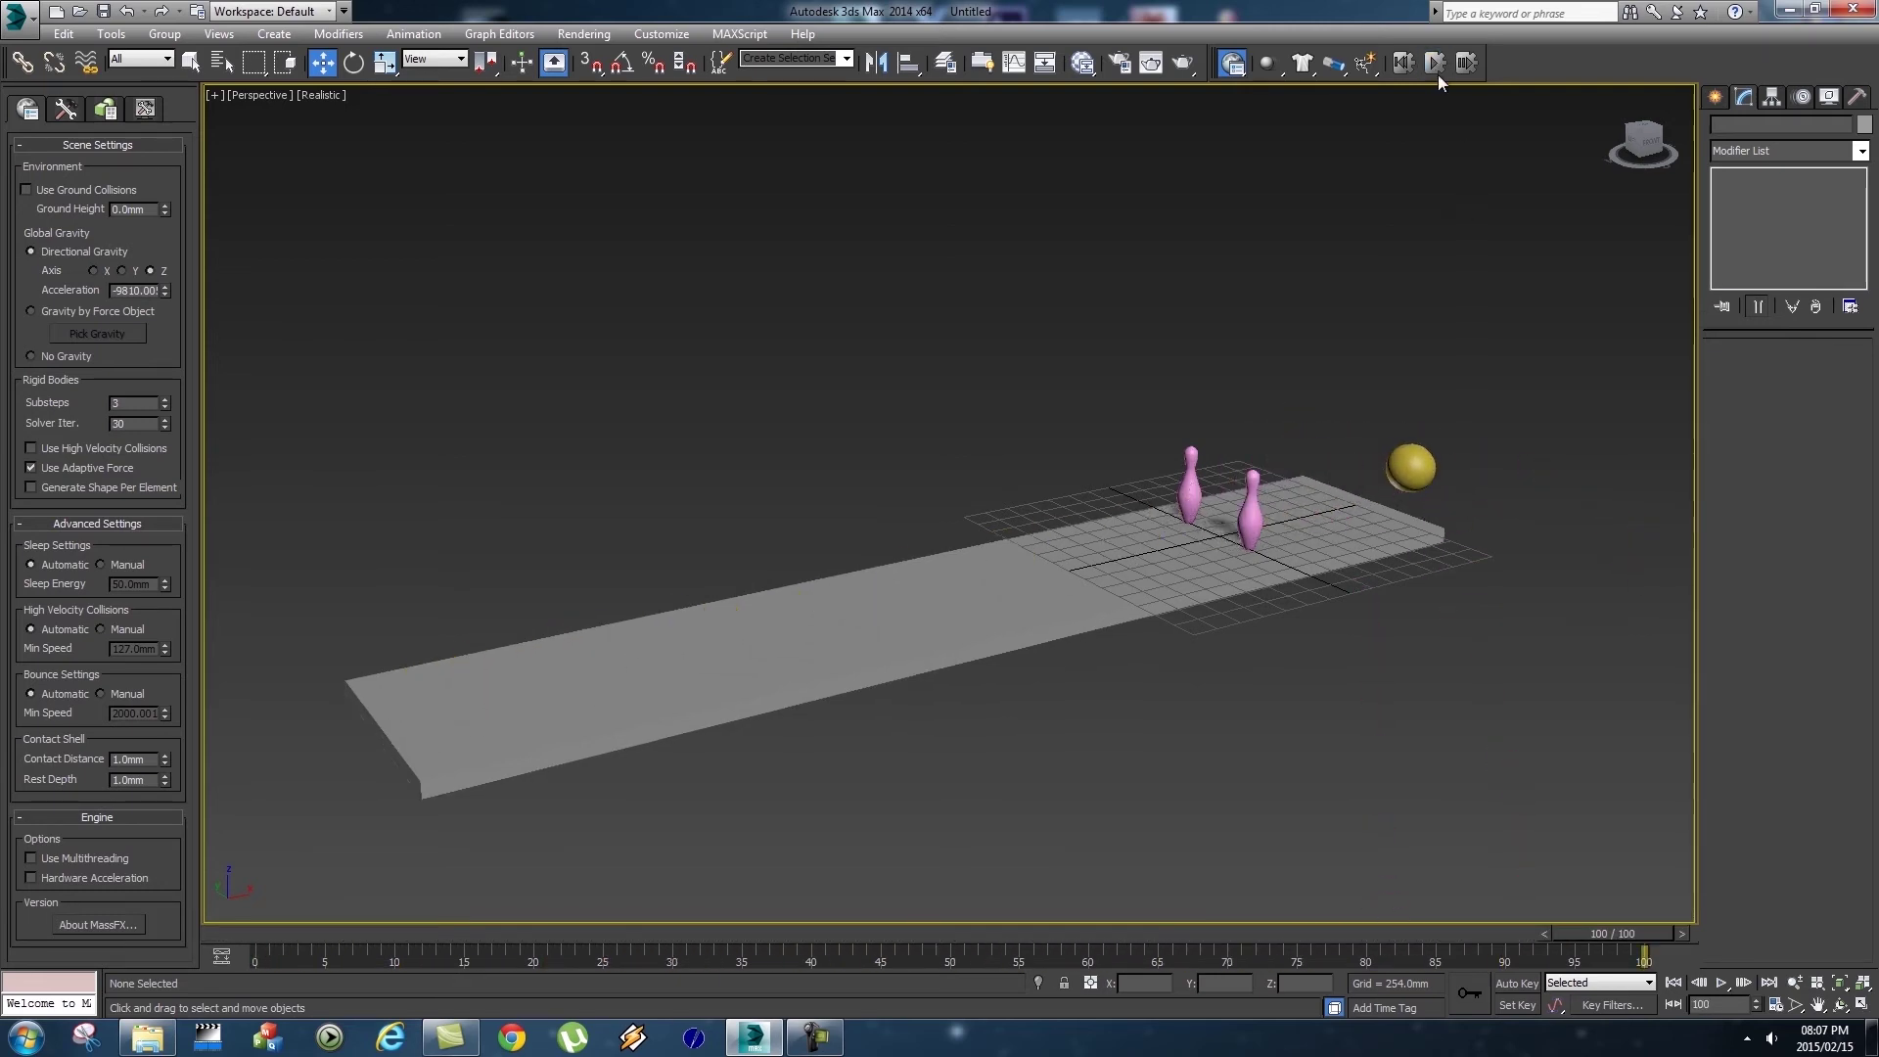
pyautogui.click(1404, 65)
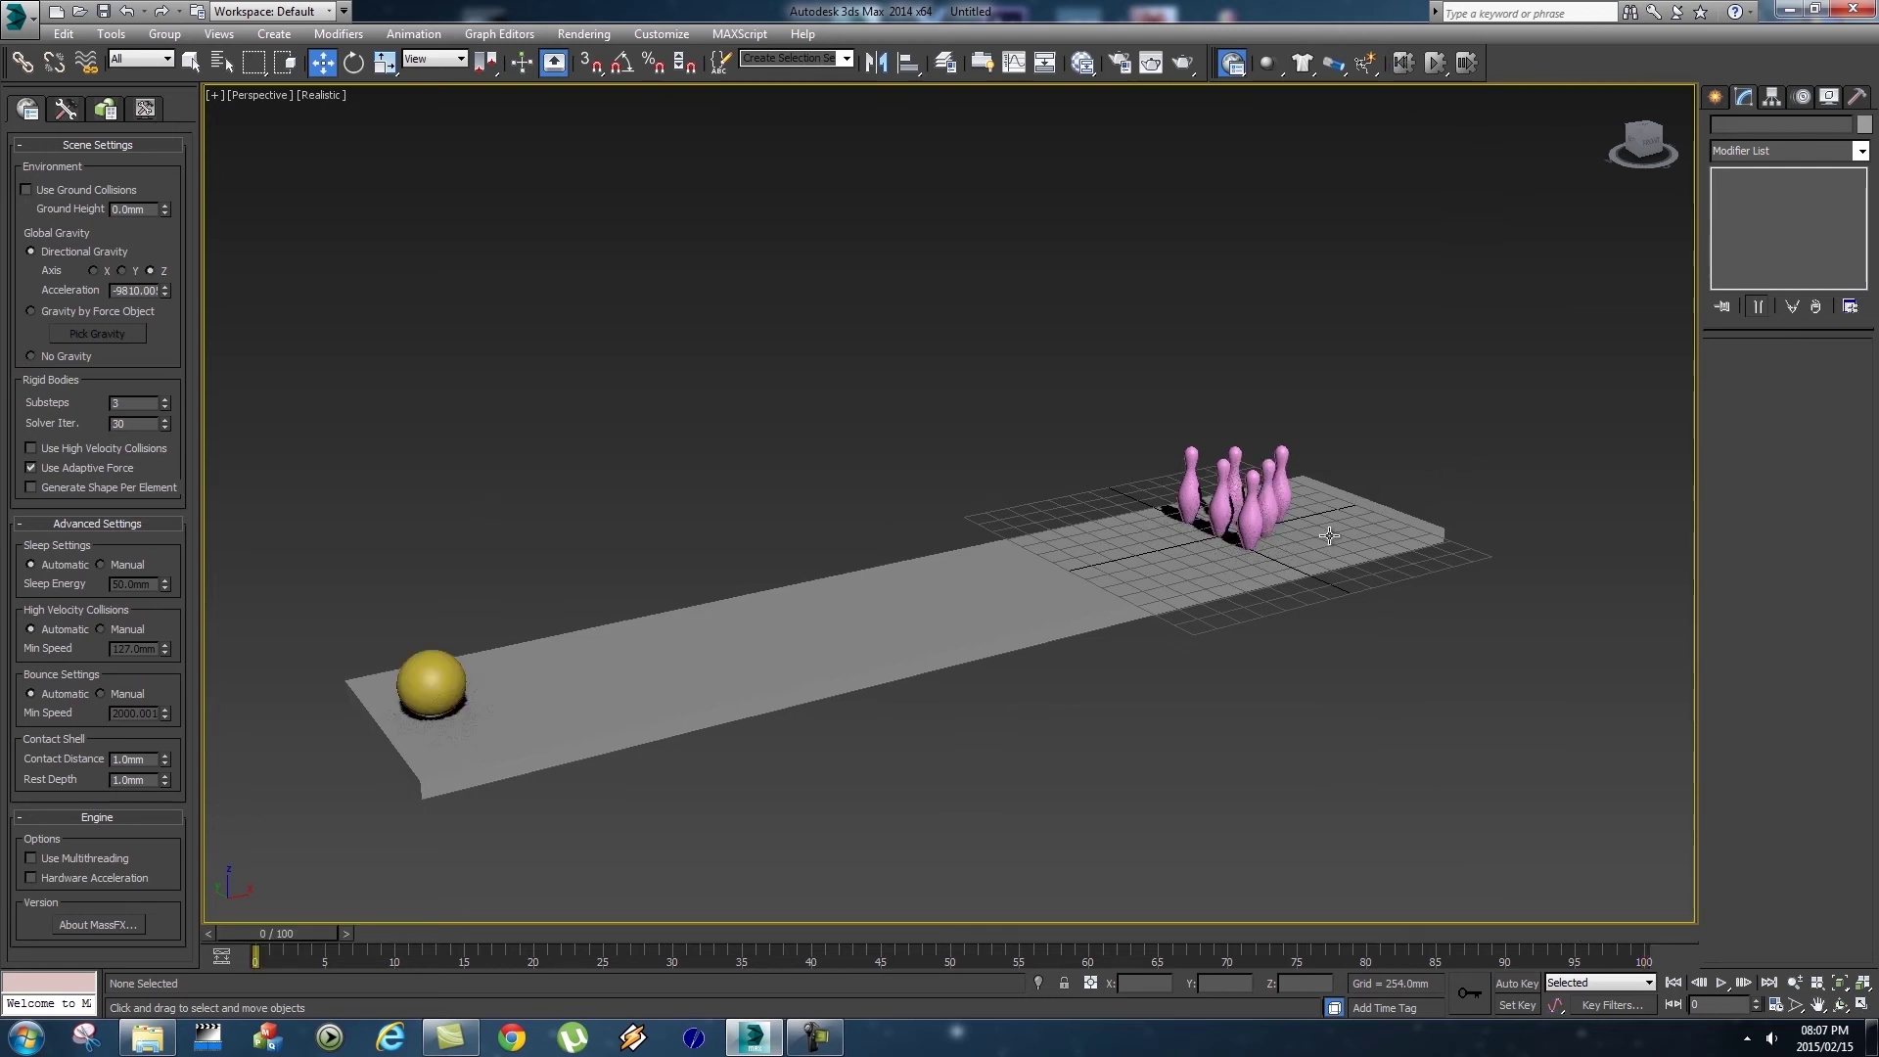
# Move the two outer pins of the three-pin row inward along Y, placing Bowlingpin003 at about Y 296 mm.
pyautogui.scroll(5, 1331, 533)
pyautogui.keyDown('alt'); pyautogui.moveTo(1323, 619); pyautogui.dragTo(1266, 611, button='middle'); pyautogui.keyUp('alt')
pyautogui.click(1125, 612)
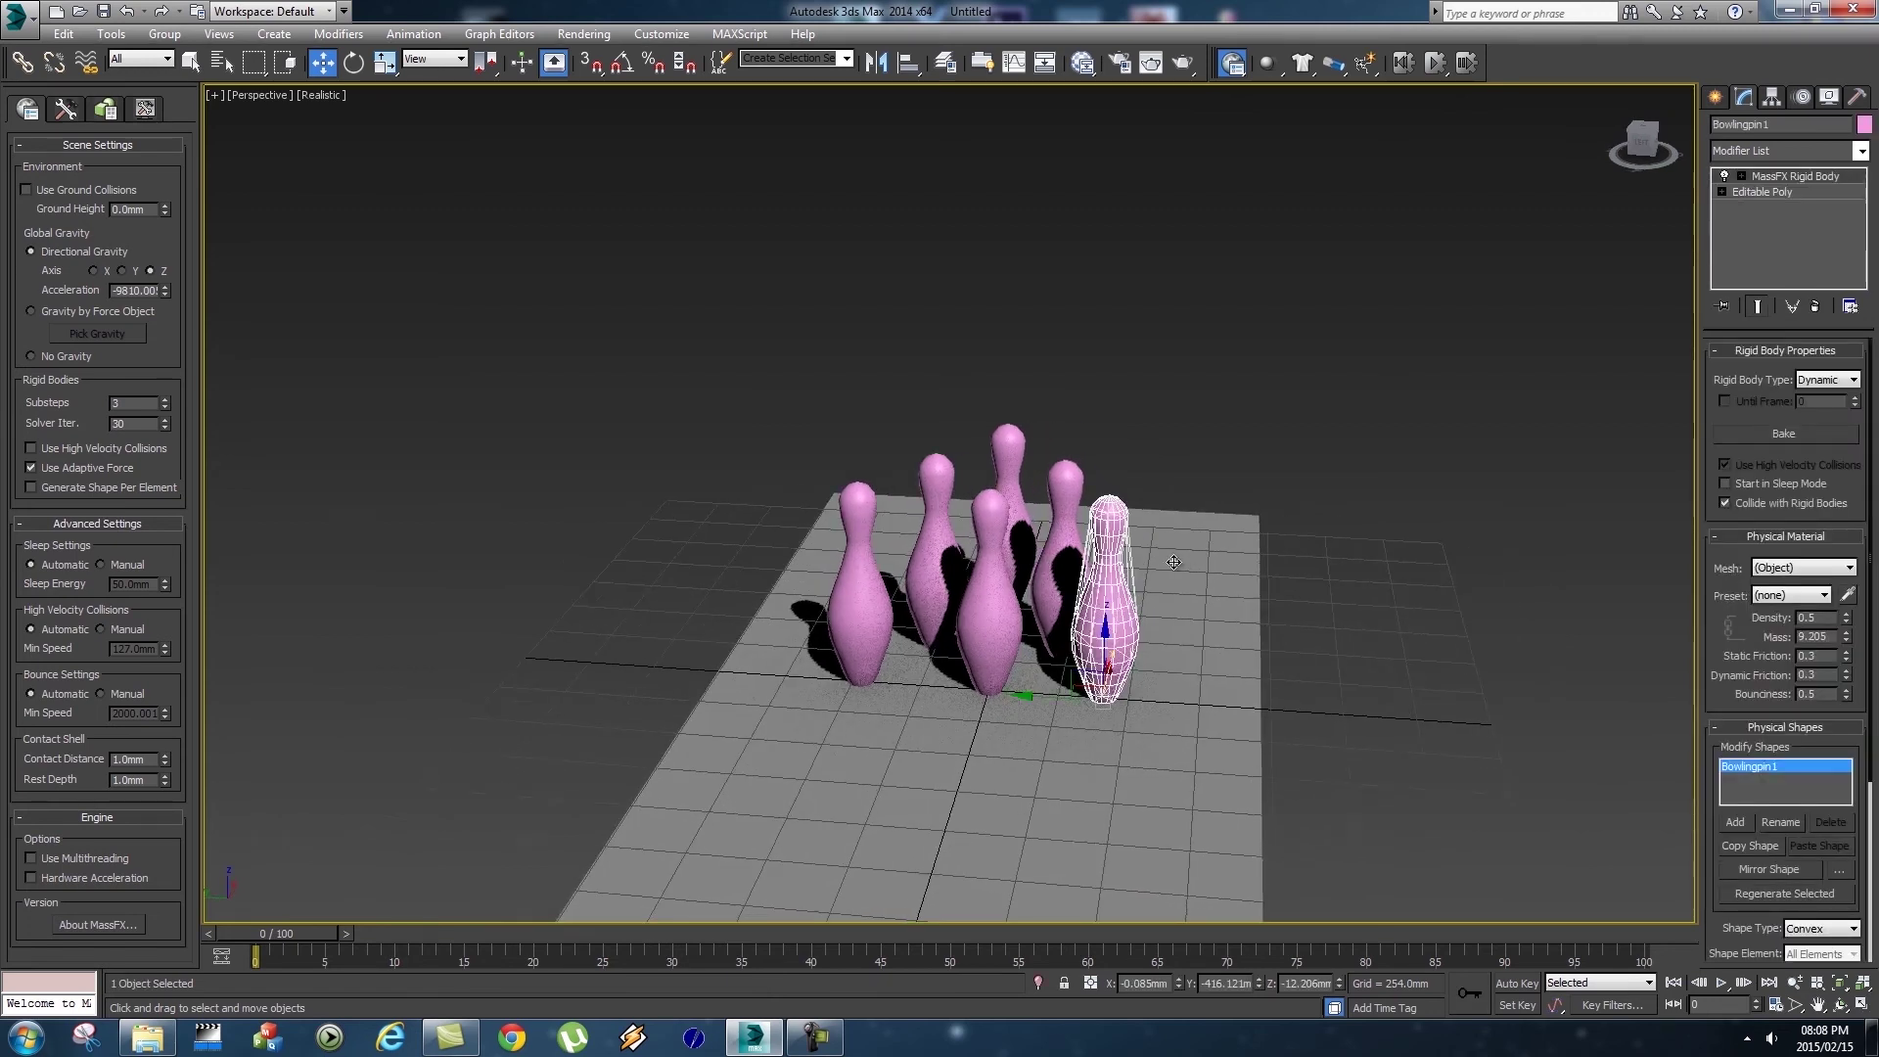
pyautogui.moveTo(1032, 696); pyautogui.dragTo(1000, 696)
pyautogui.click(852, 599)
pyautogui.moveTo(807, 678); pyautogui.dragTo(856, 680)
pyautogui.keyDown('alt'); pyautogui.moveTo(1047, 693); pyautogui.dragTo(1073, 695, button='middle'); pyautogui.keyUp('alt')
pyautogui.scroll(-8, 1073, 695)
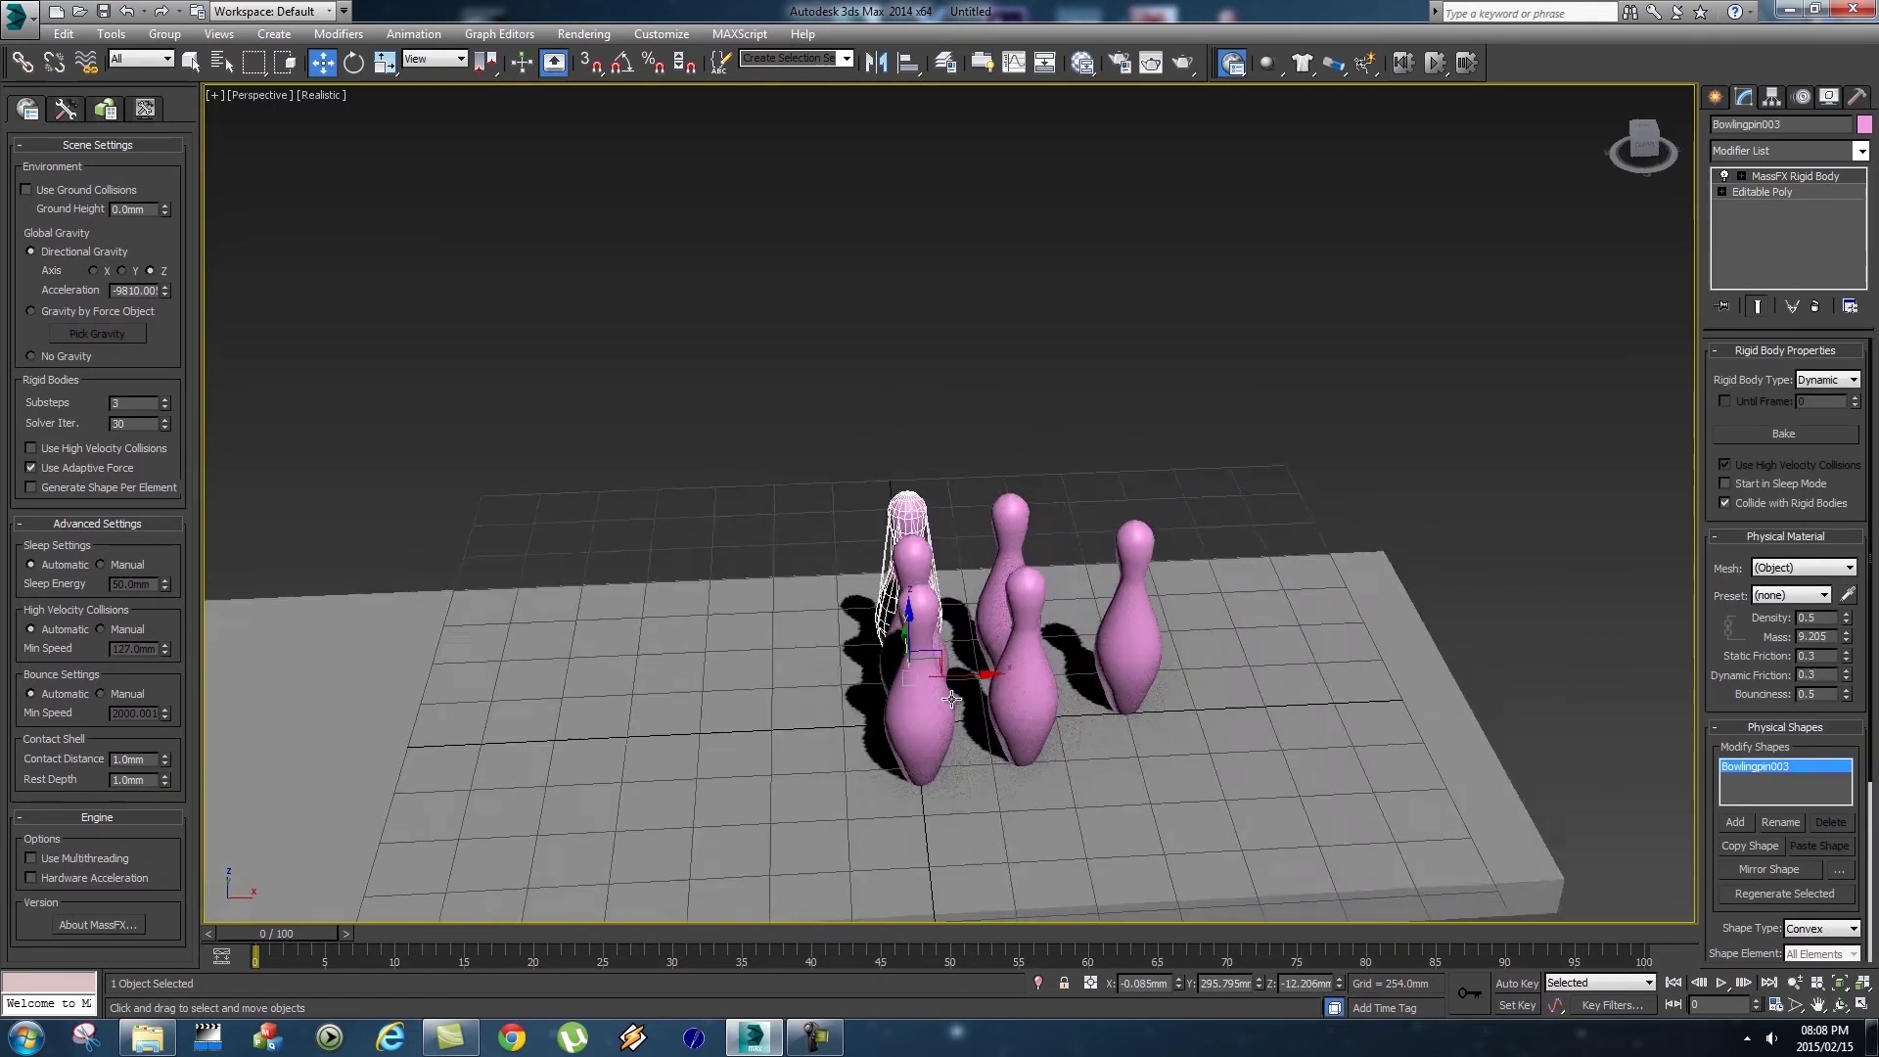
pyautogui.moveTo(1121, 612); pyautogui.dragTo(1302, 382, button='middle')
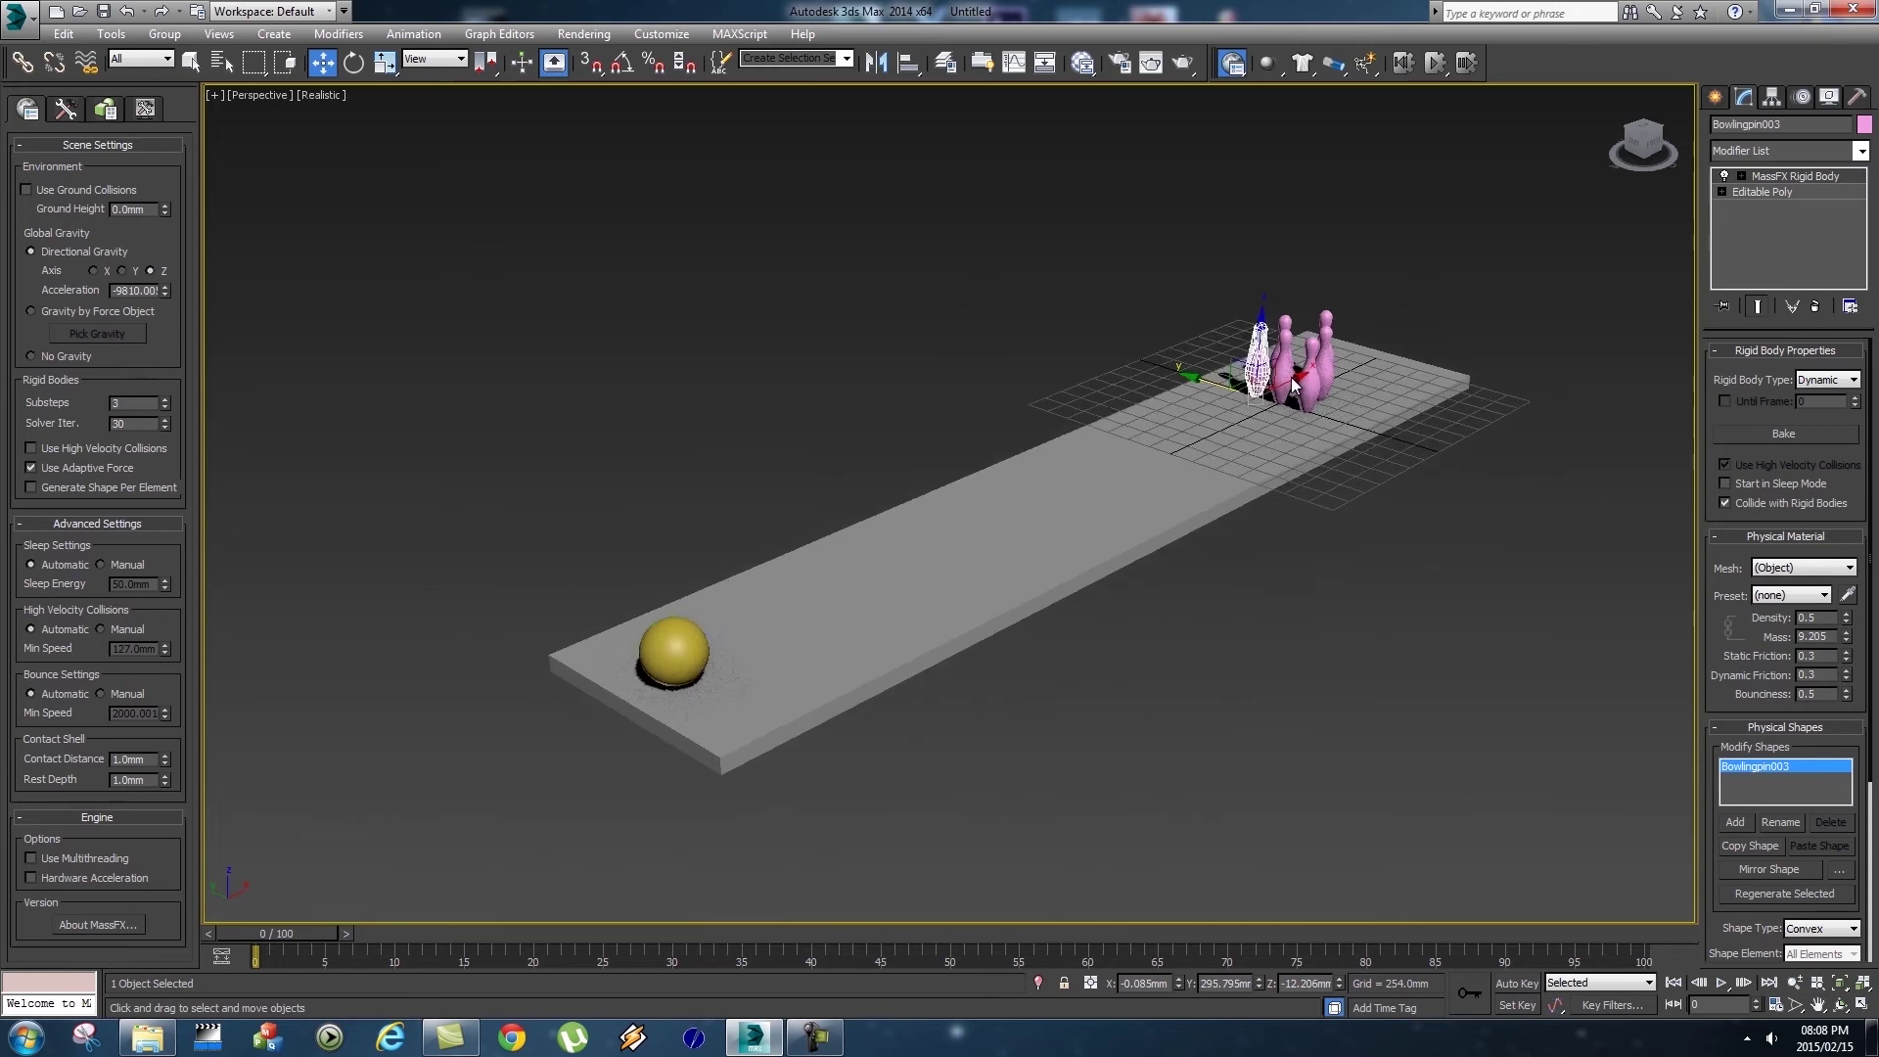
pyautogui.click(1242, 632)
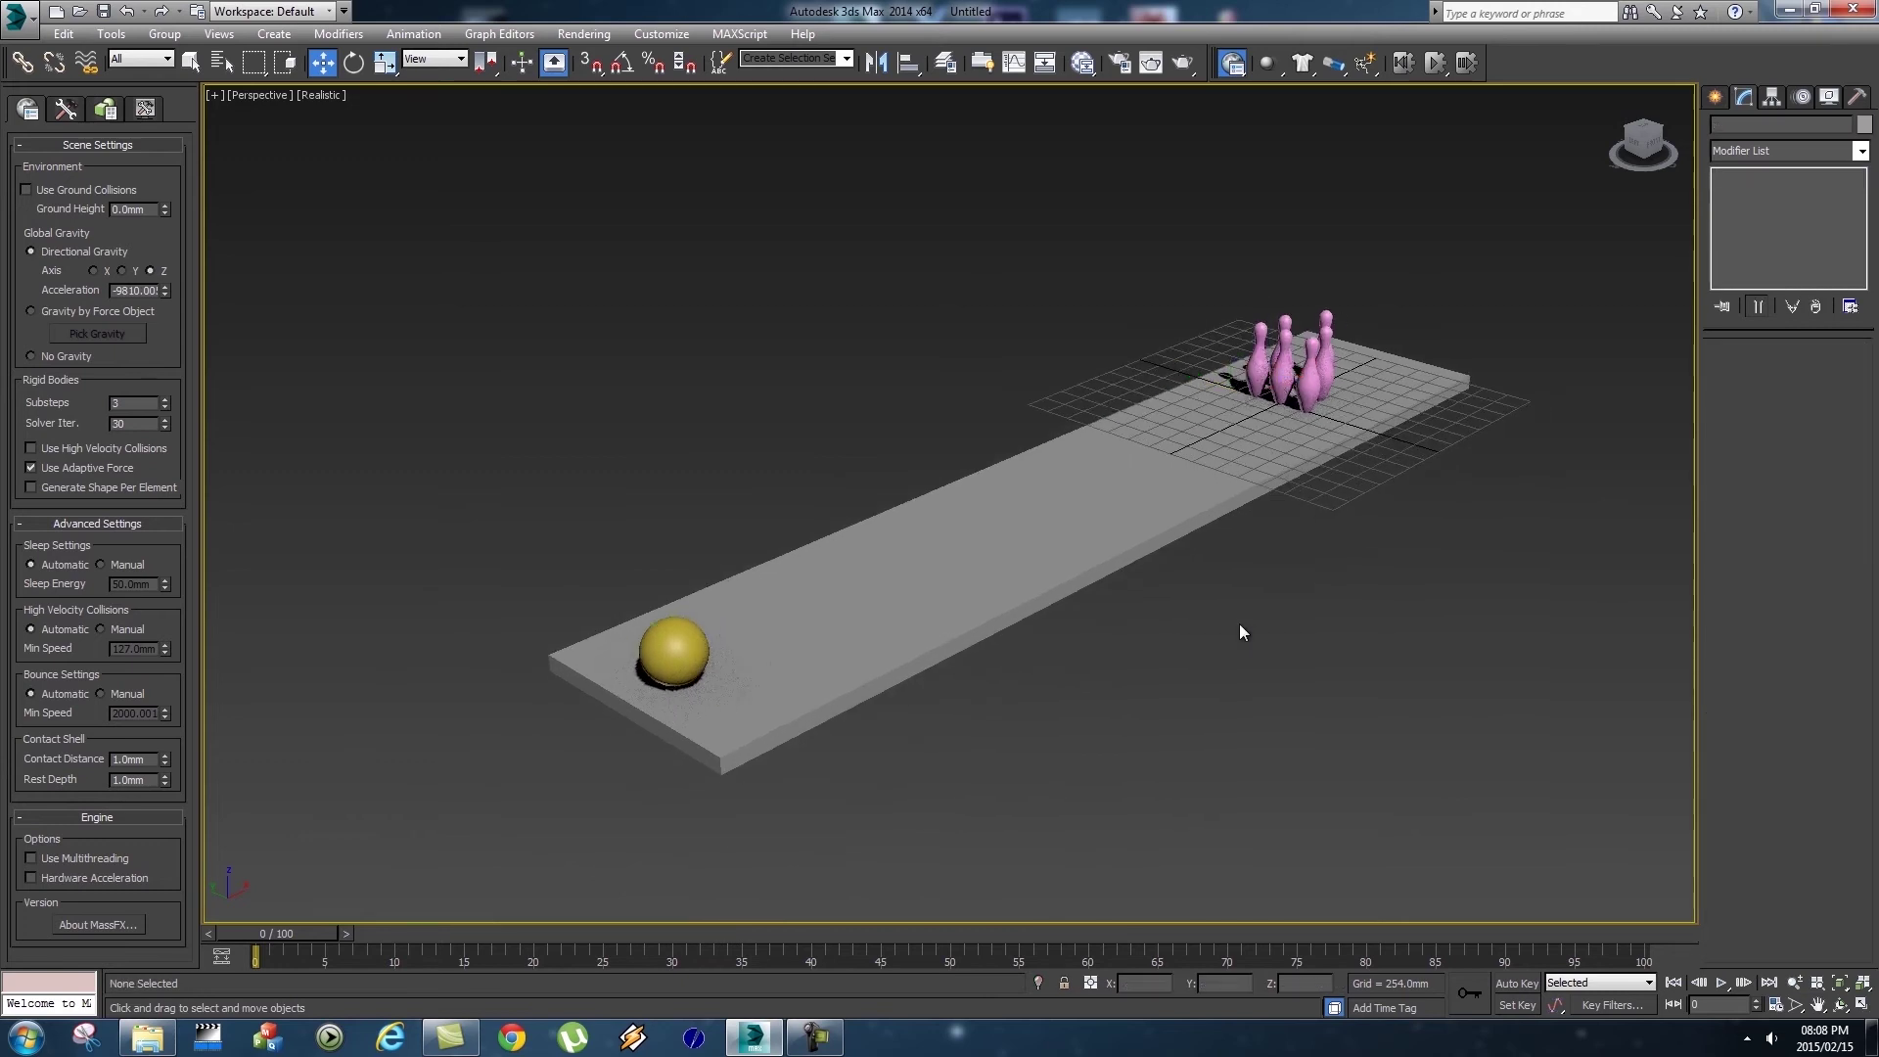
# Run the MassFX simulation again with the repositioned pins and reset it to frame 0.
pyautogui.click(1435, 65)
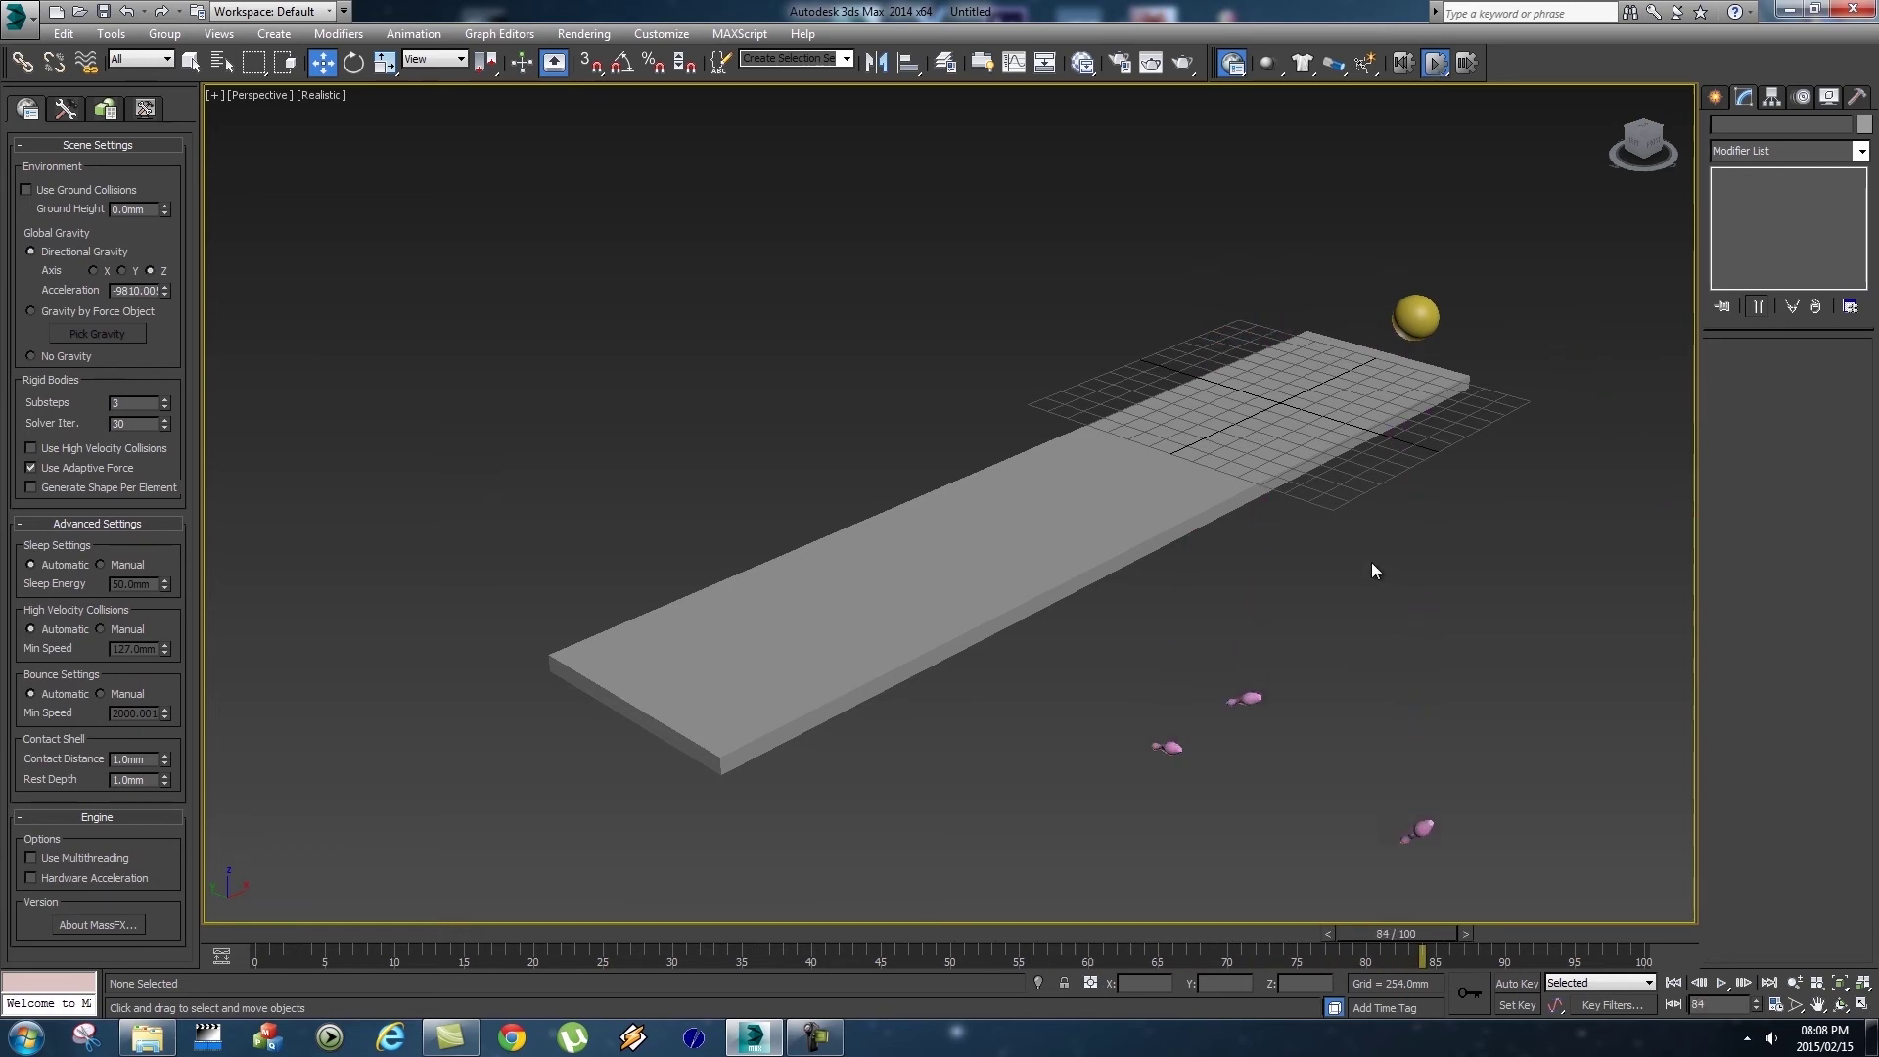
pyautogui.moveTo(1408, 633); pyautogui.dragTo(1118, 454, button='middle')
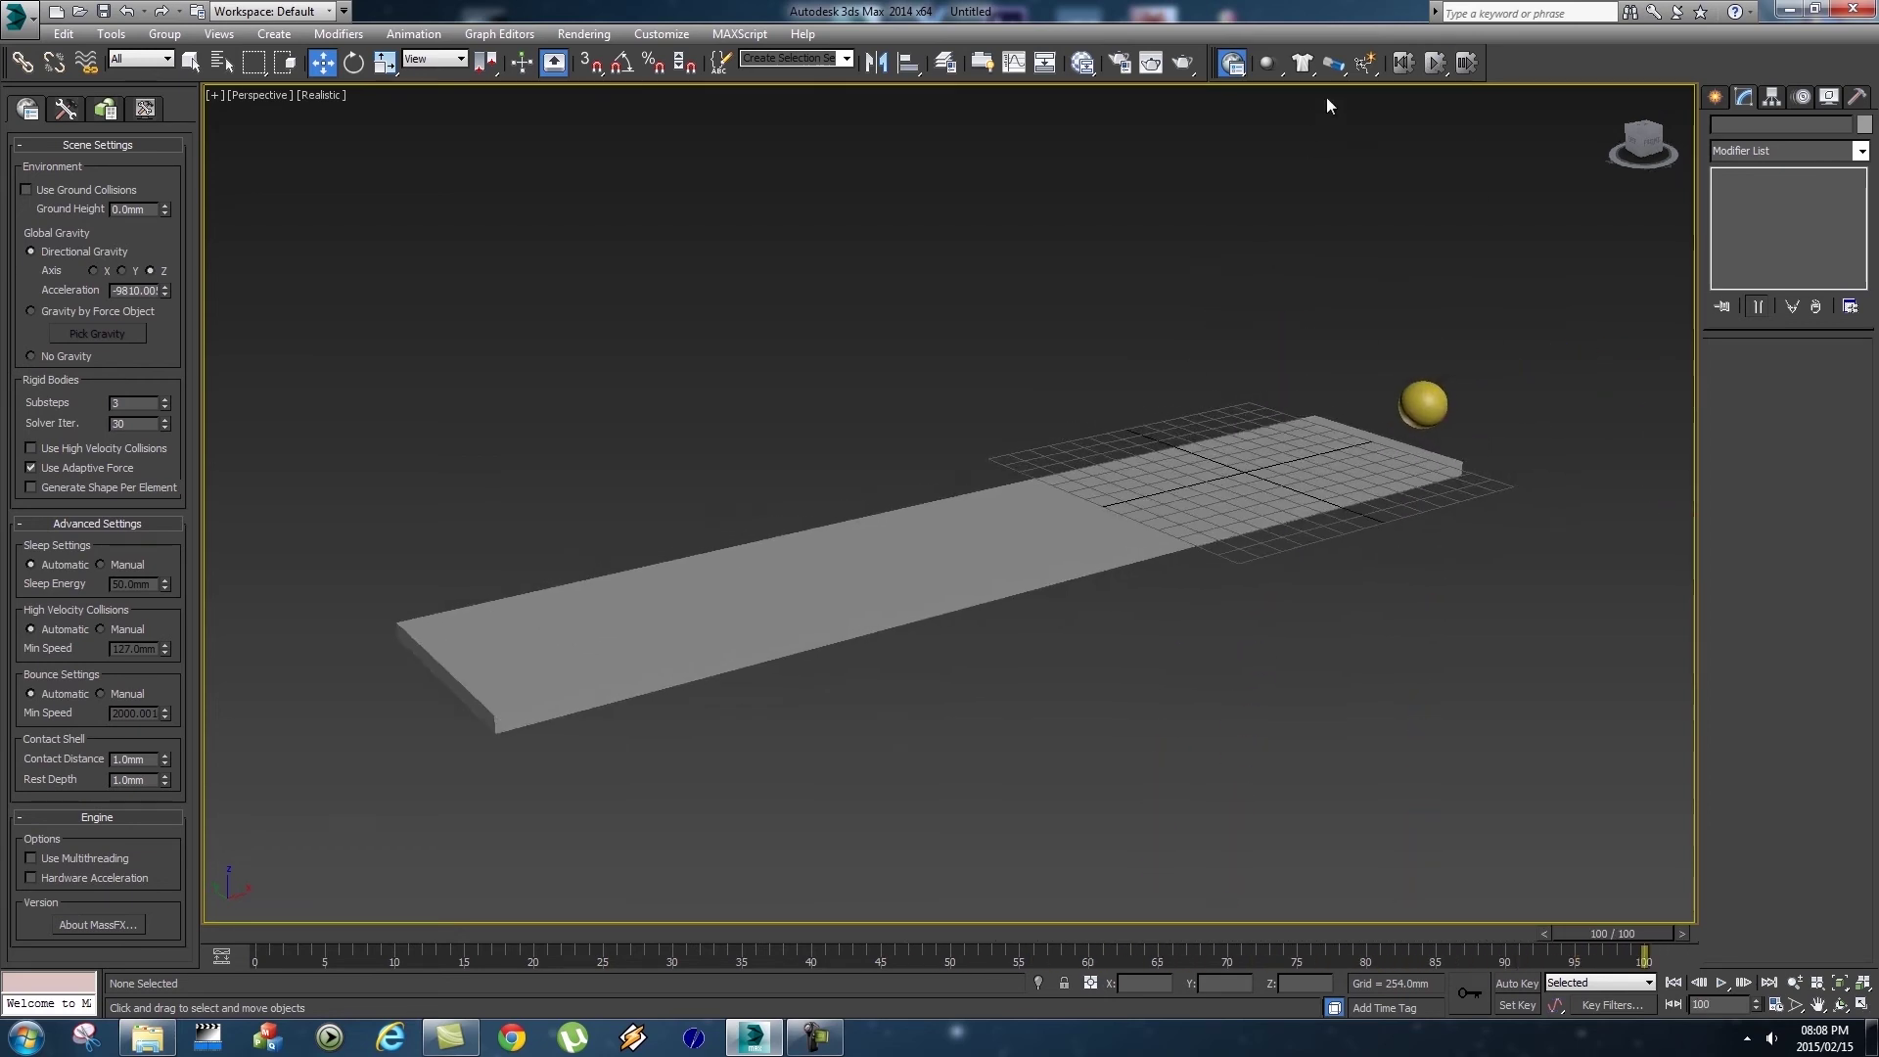
pyautogui.click(1404, 65)
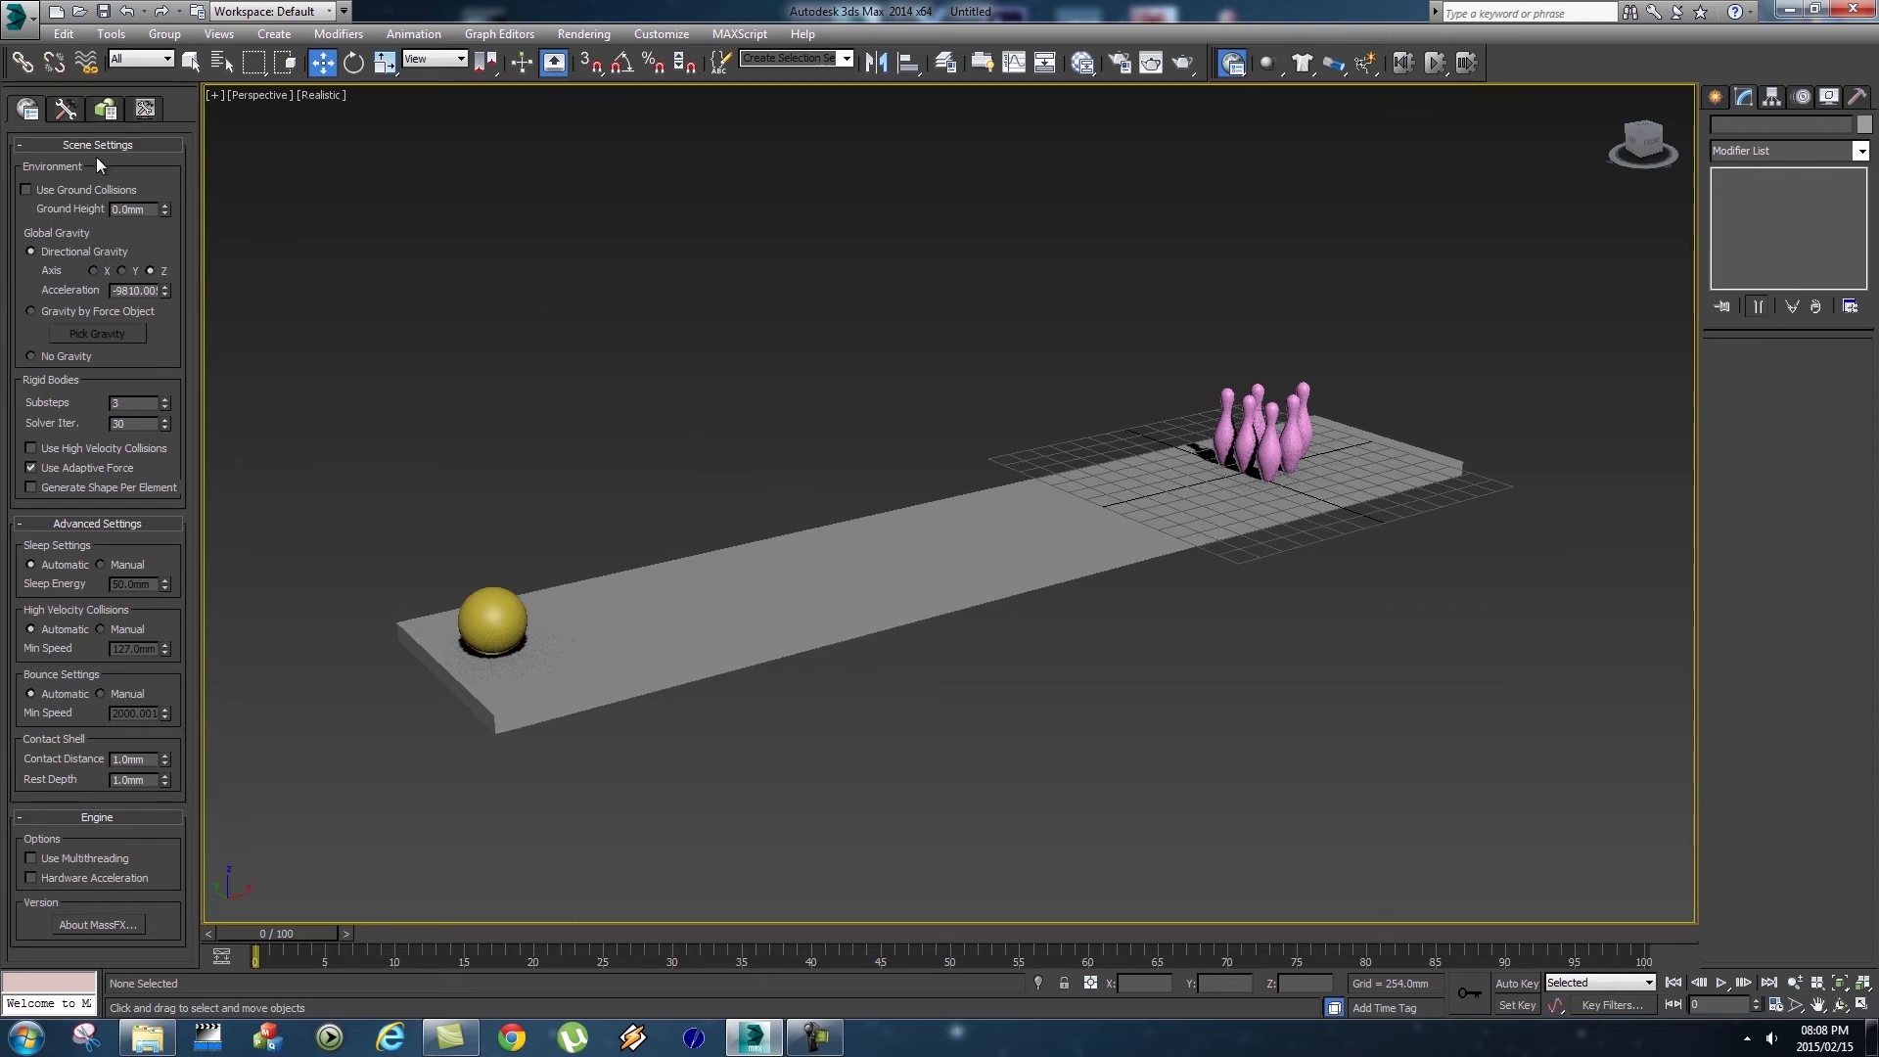
# Bake the simulation of all rigid bodies into keyframes with Bake All in MassFX Tools.
pyautogui.click(66, 110)
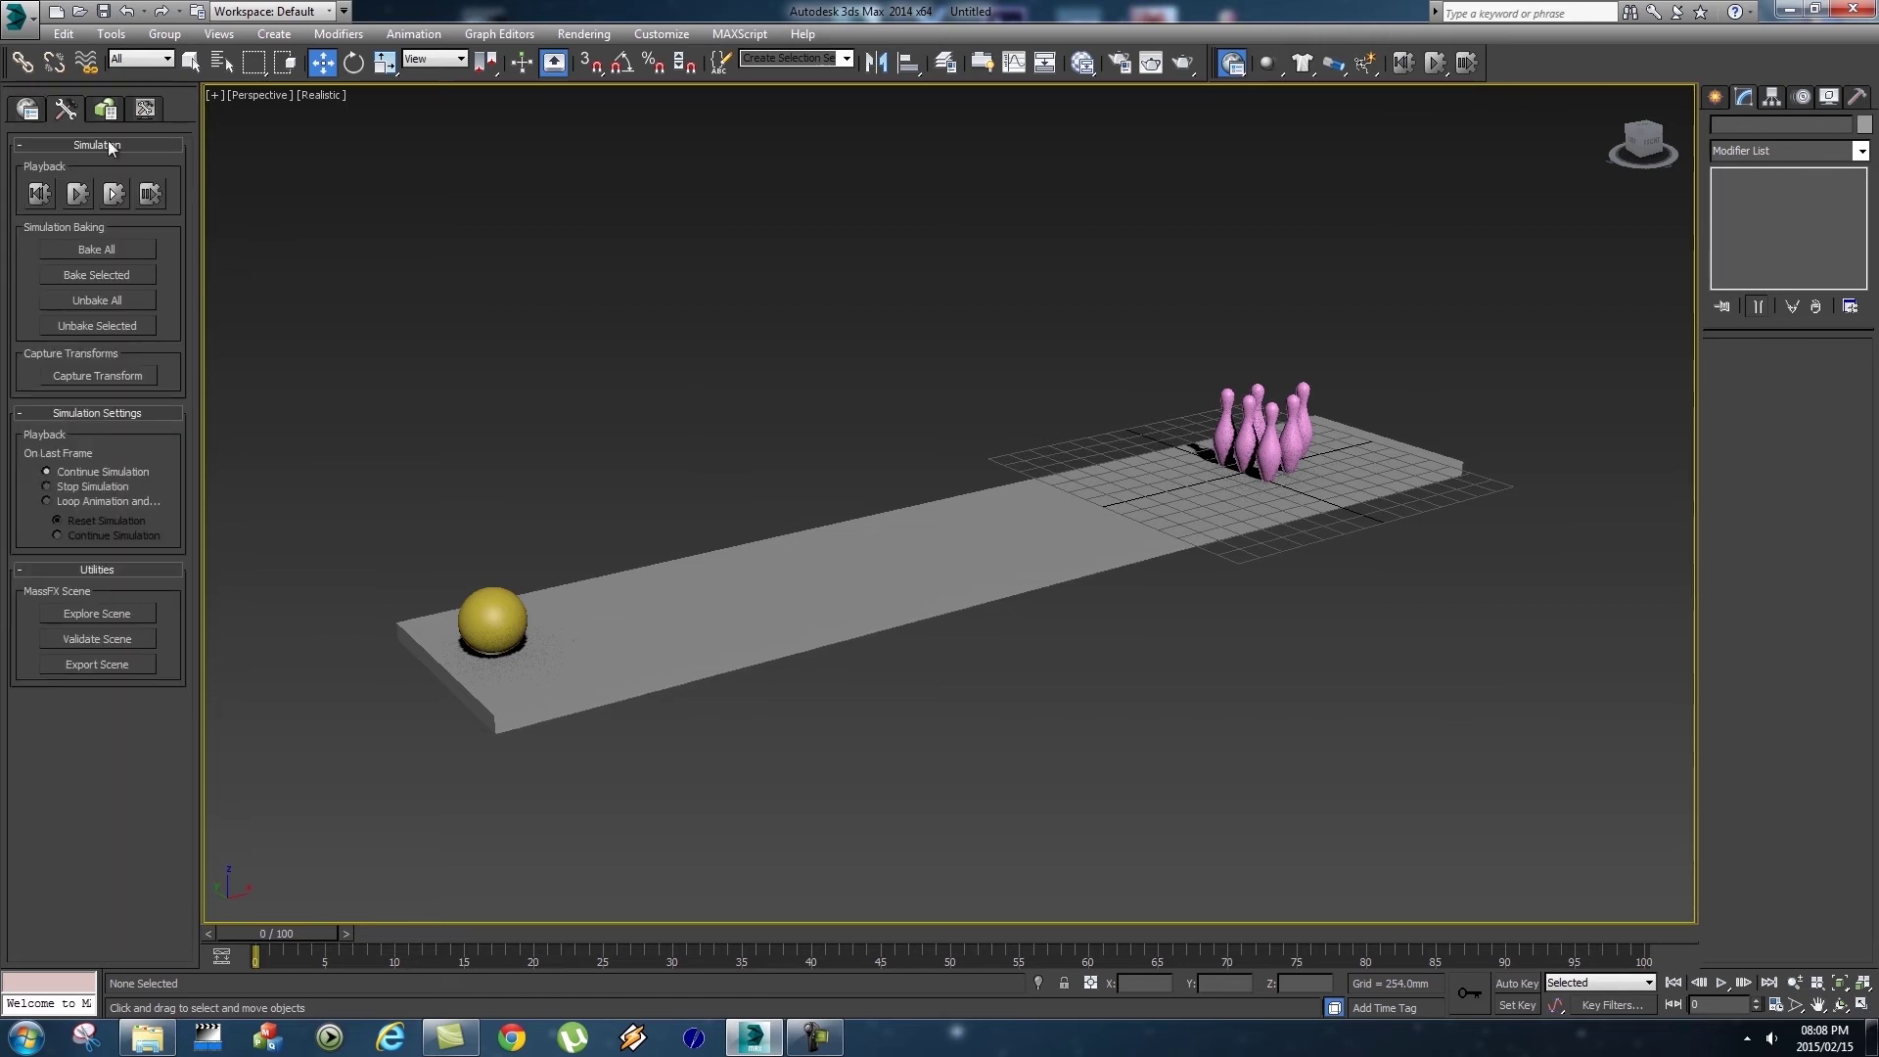
pyautogui.click(99, 247)
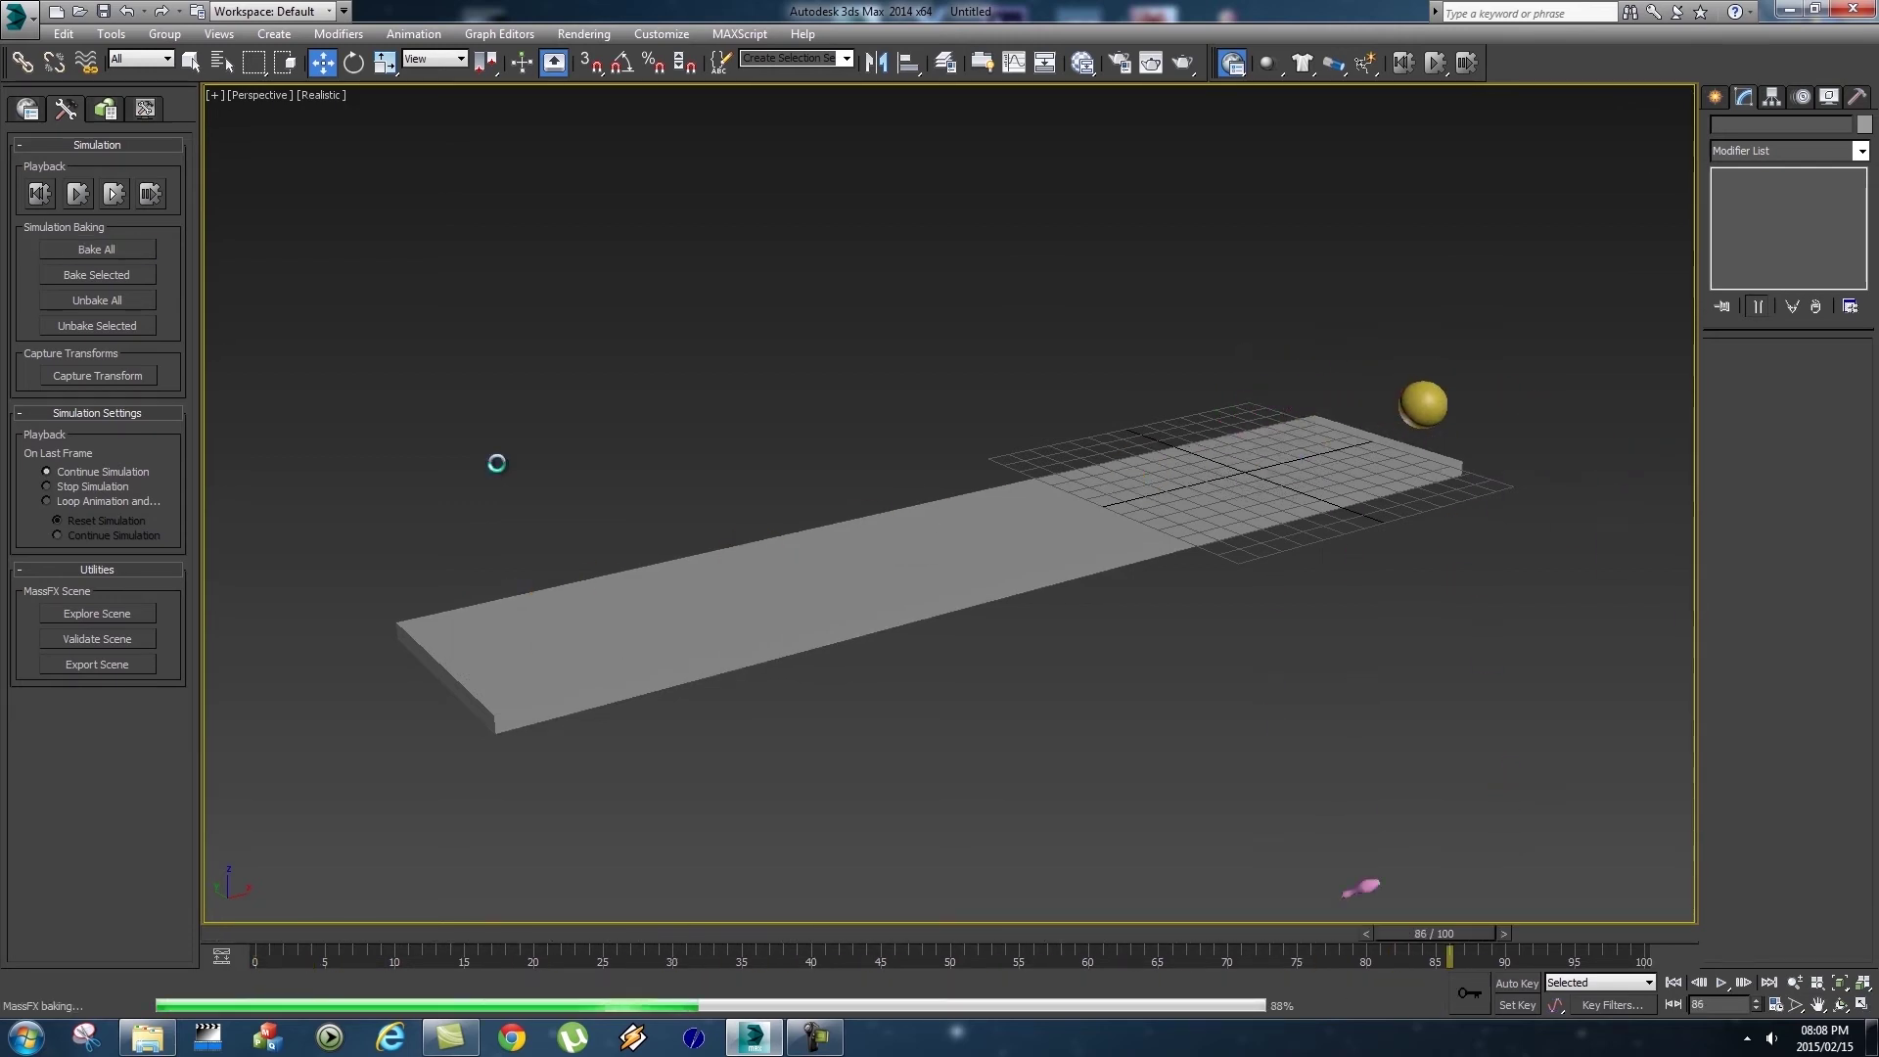
# Scrub through the baked animation to check the motion and return to frame 0.
pyautogui.moveTo(290, 932); pyautogui.dragTo(828, 917)
pyautogui.press('w')
pyautogui.press('Home')
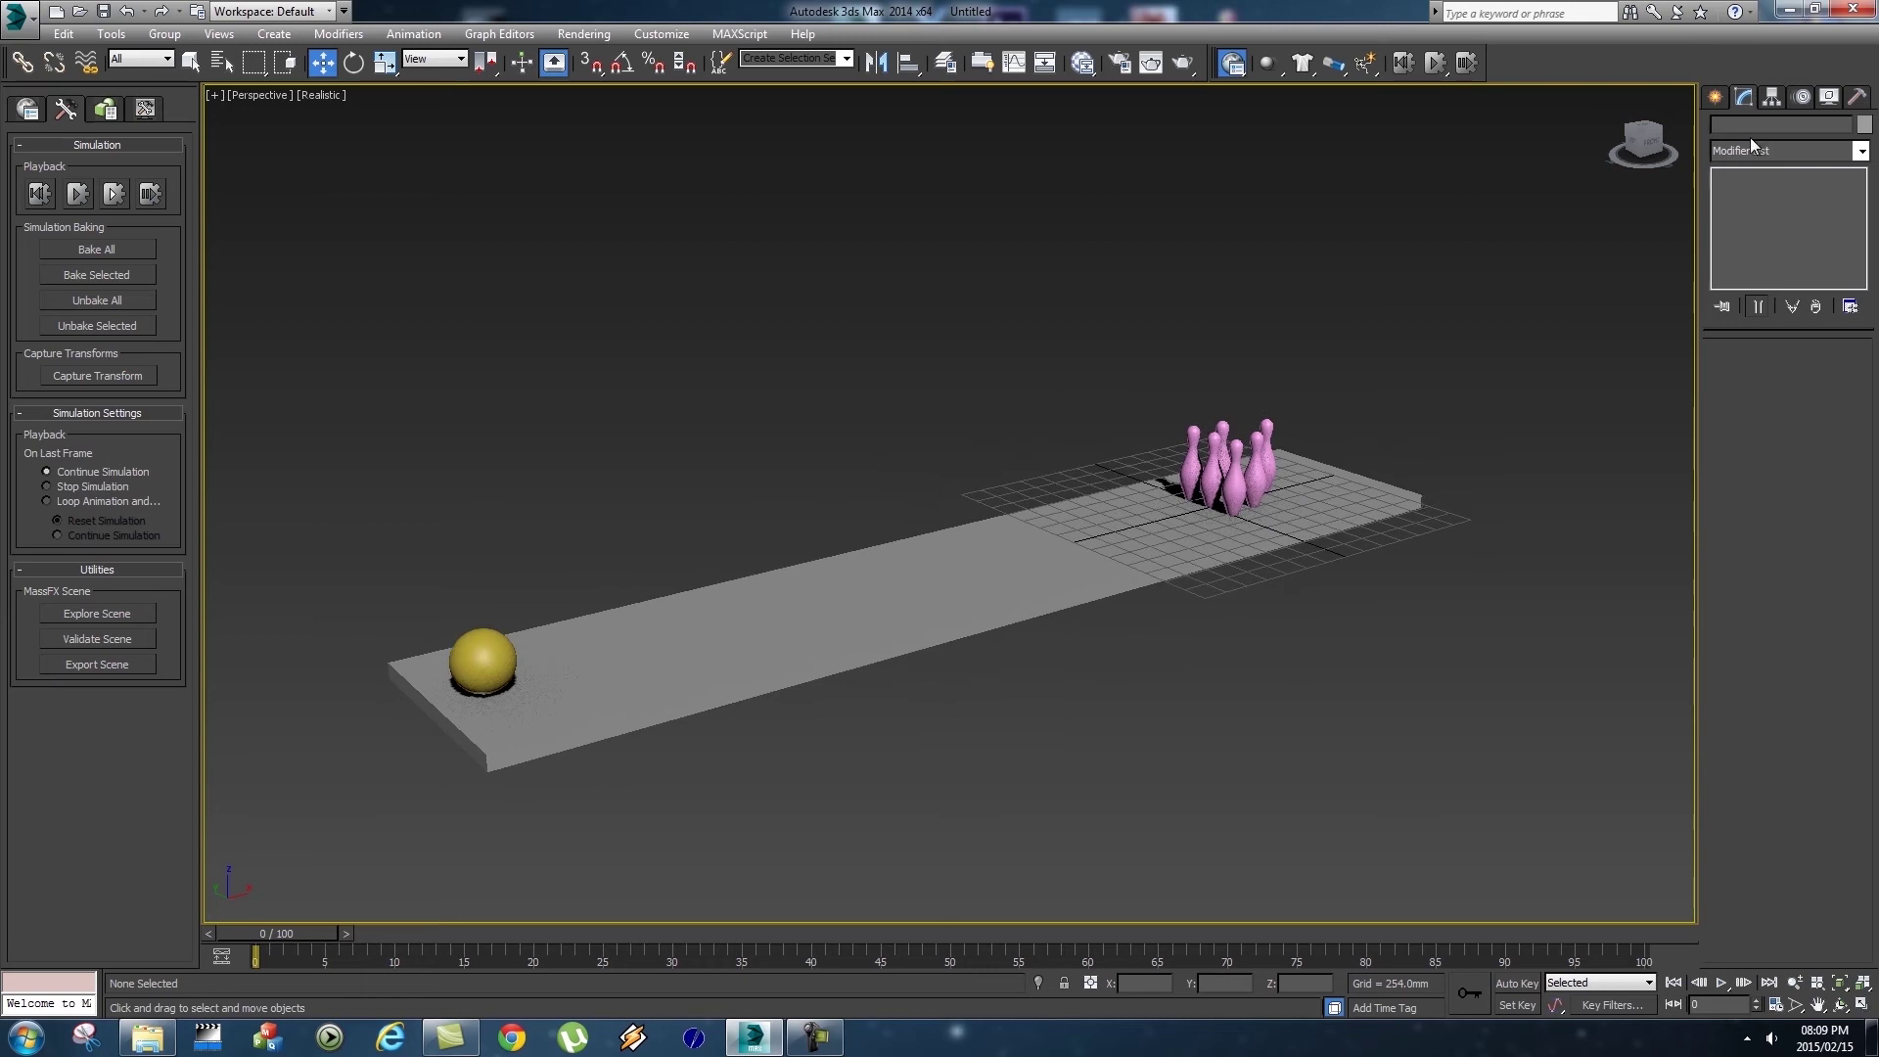
# Draw a rectangular VRayLight plane covering most of the bowling lane's length.
pyautogui.click(1715, 97)
pyautogui.click(1768, 129)
pyautogui.click(1768, 157)
pyautogui.click(1748, 200)
pyautogui.click(1752, 222)
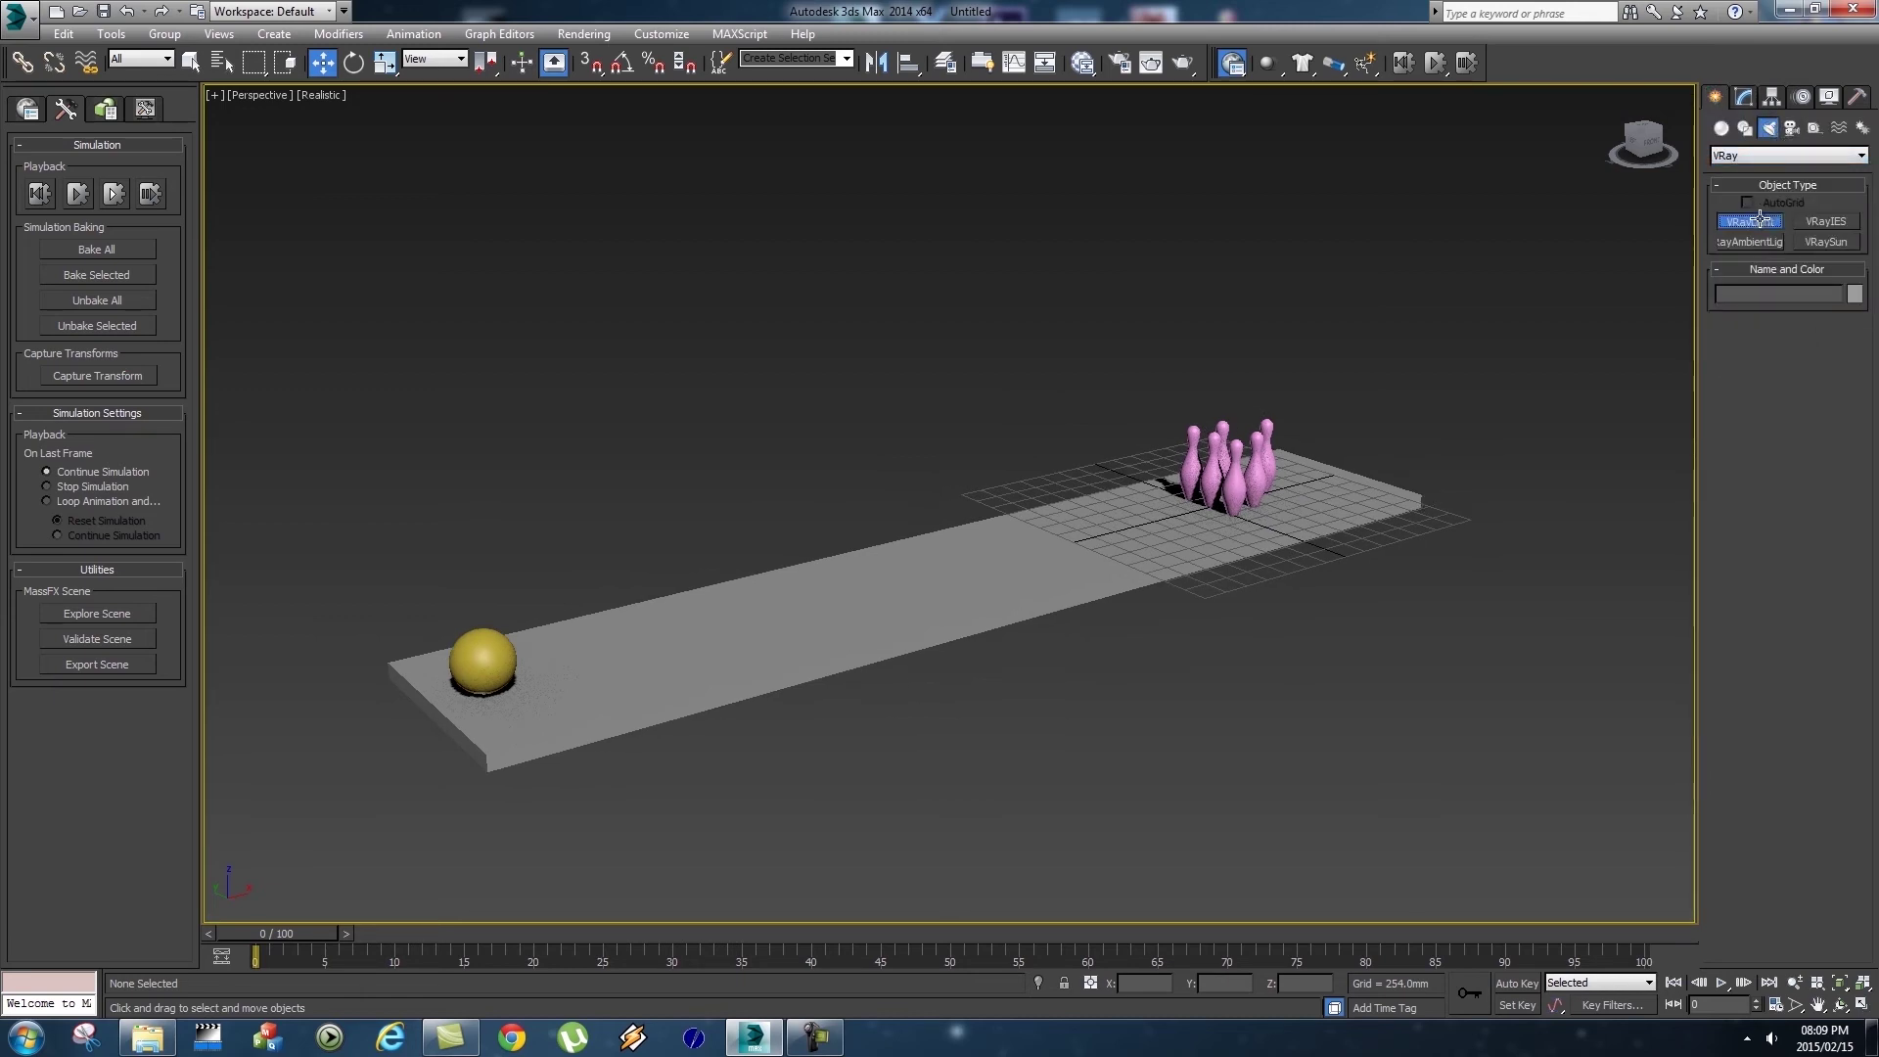
pyautogui.moveTo(760, 591); pyautogui.dragTo(1312, 507)
# Raise the VRayLight high above the lane to about Z 8676 mm.
pyautogui.press('w')
pyautogui.moveTo(1049, 482); pyautogui.dragTo(1047, 136)
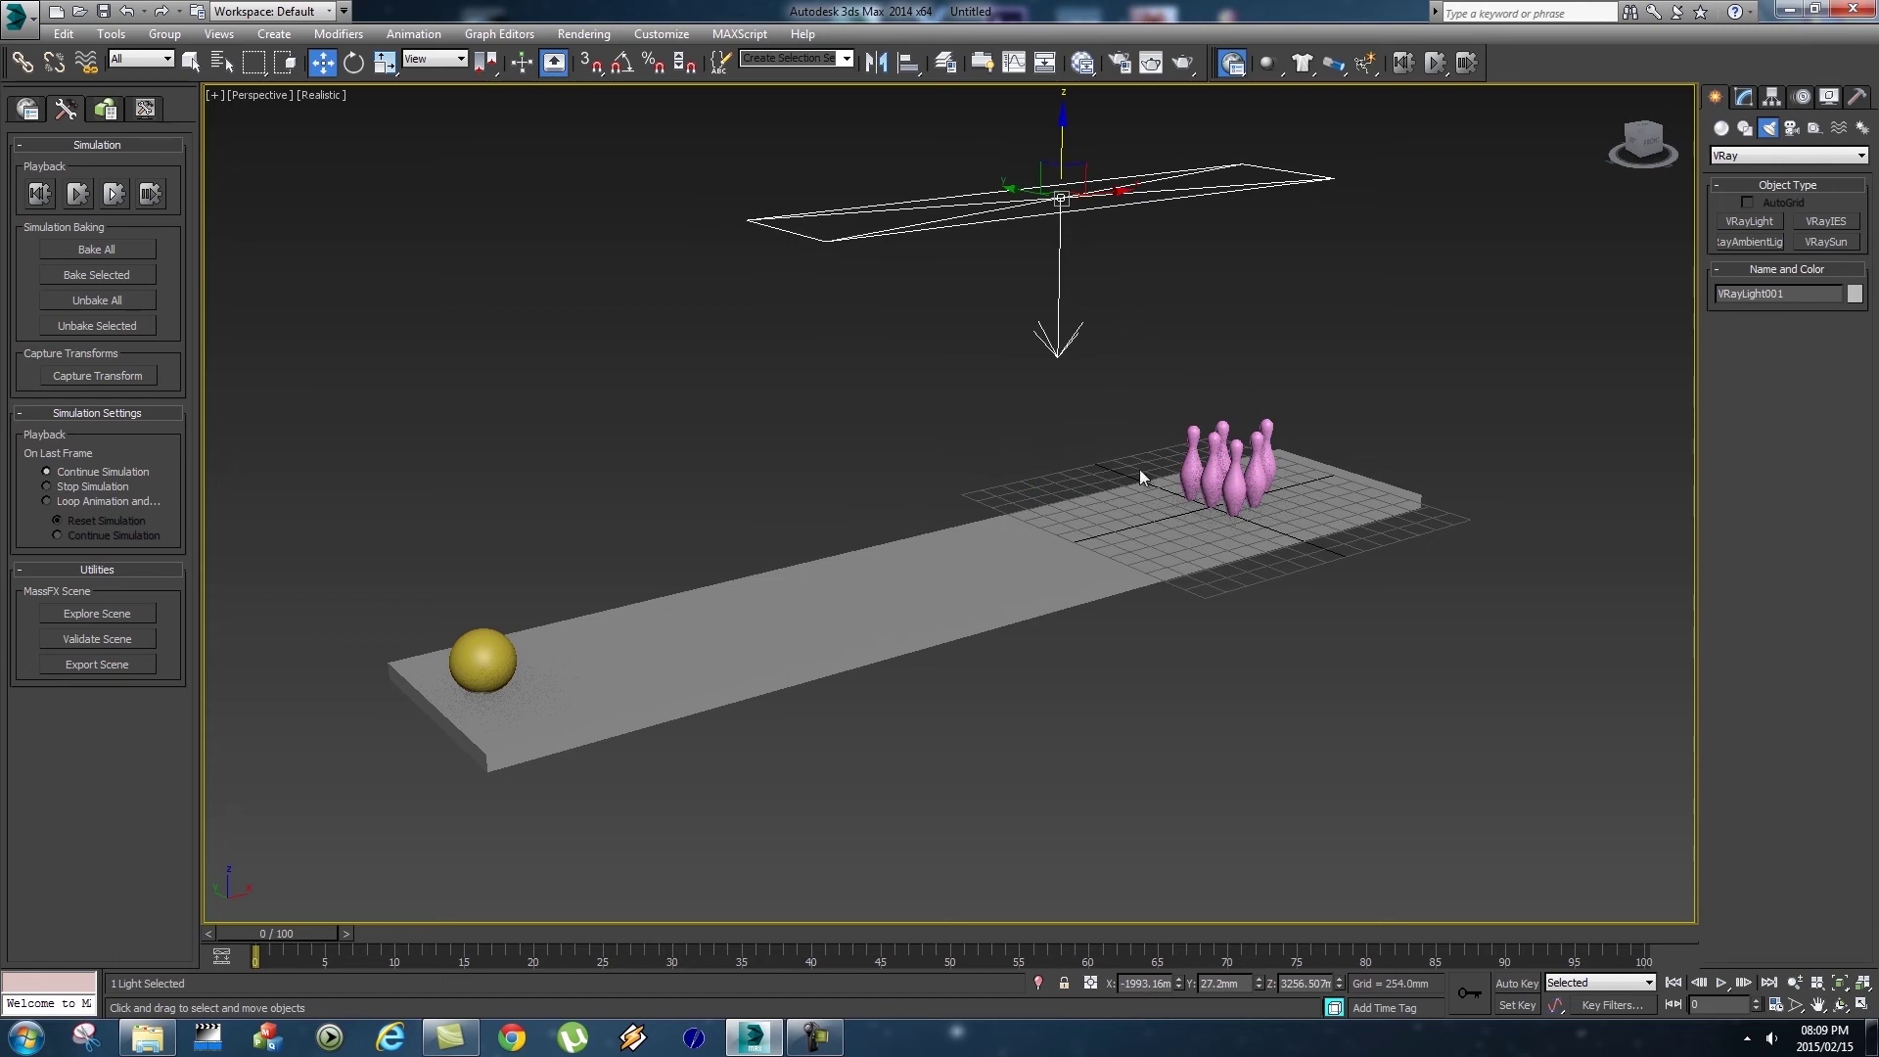
pyautogui.scroll(-5, 1190, 509)
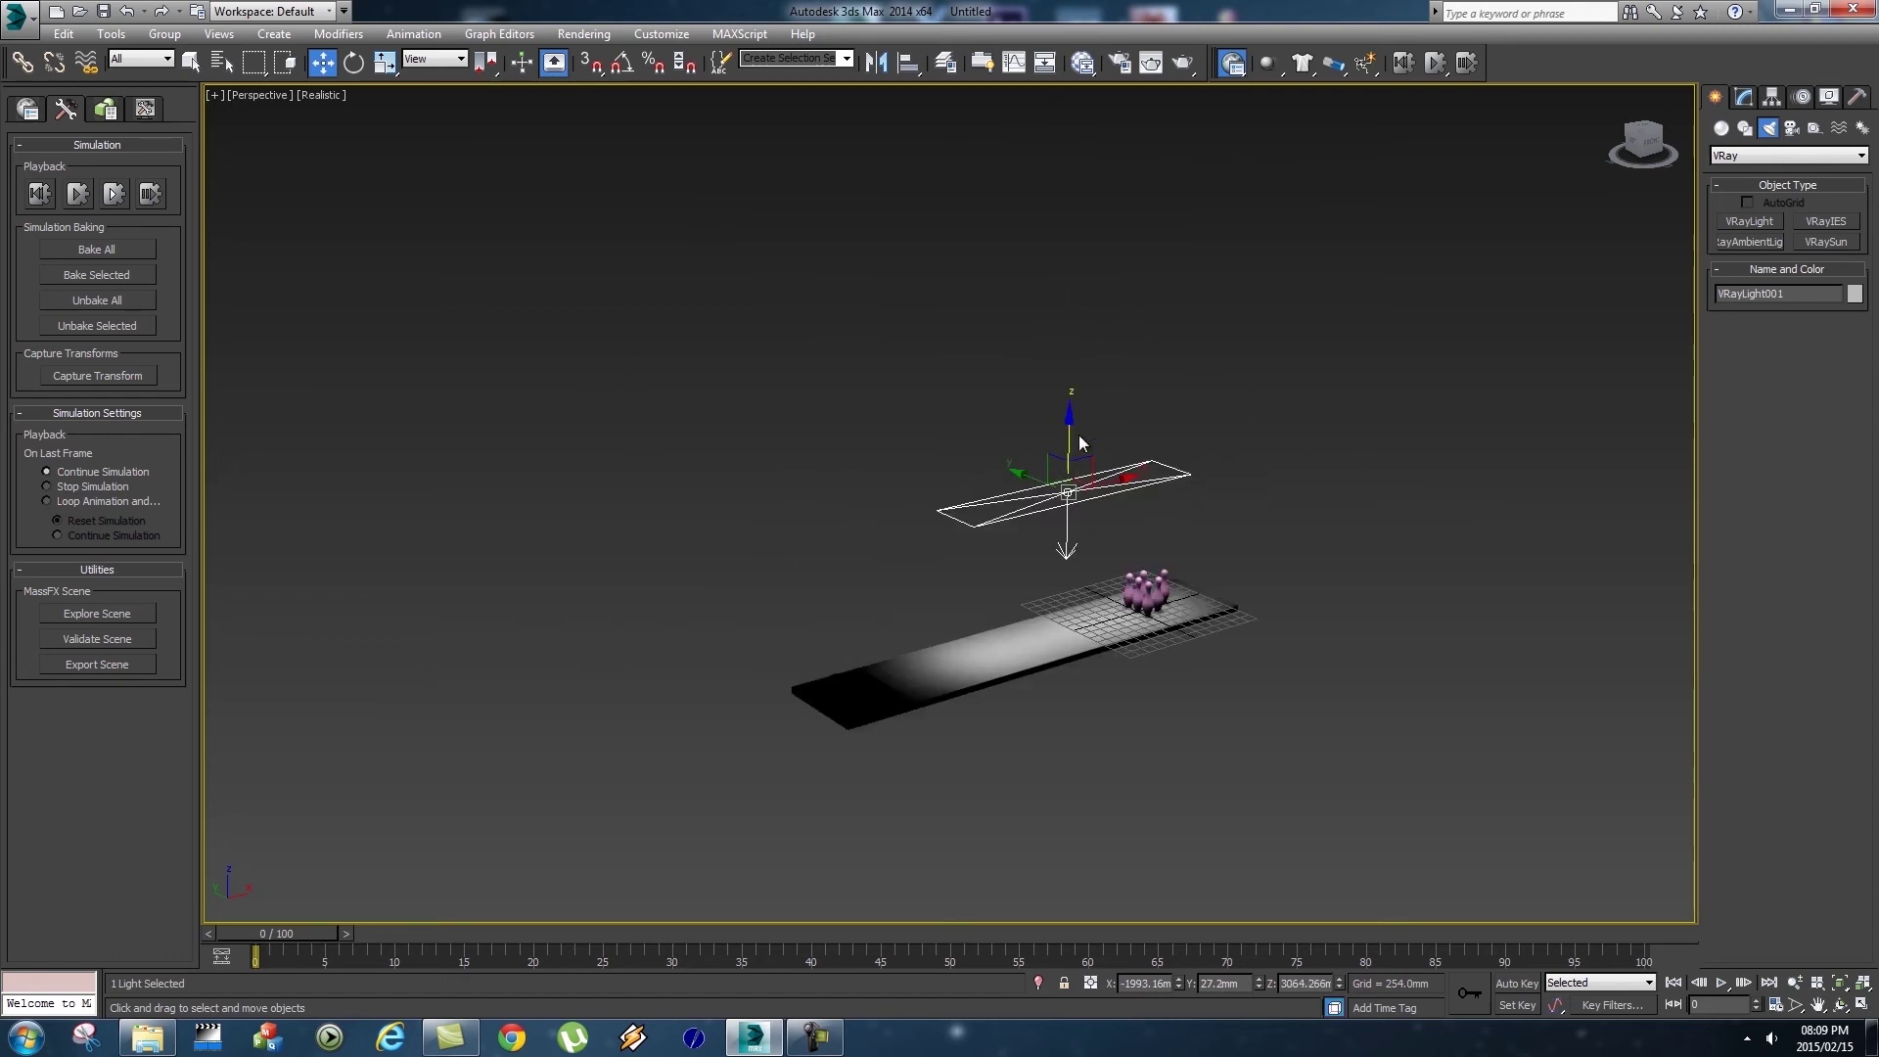
pyautogui.moveTo(1069, 415); pyautogui.dragTo(1075, 139)
pyautogui.scroll(6, 1147, 466)
pyautogui.moveTo(1050, 551); pyautogui.dragTo(1314, 300, button='middle')
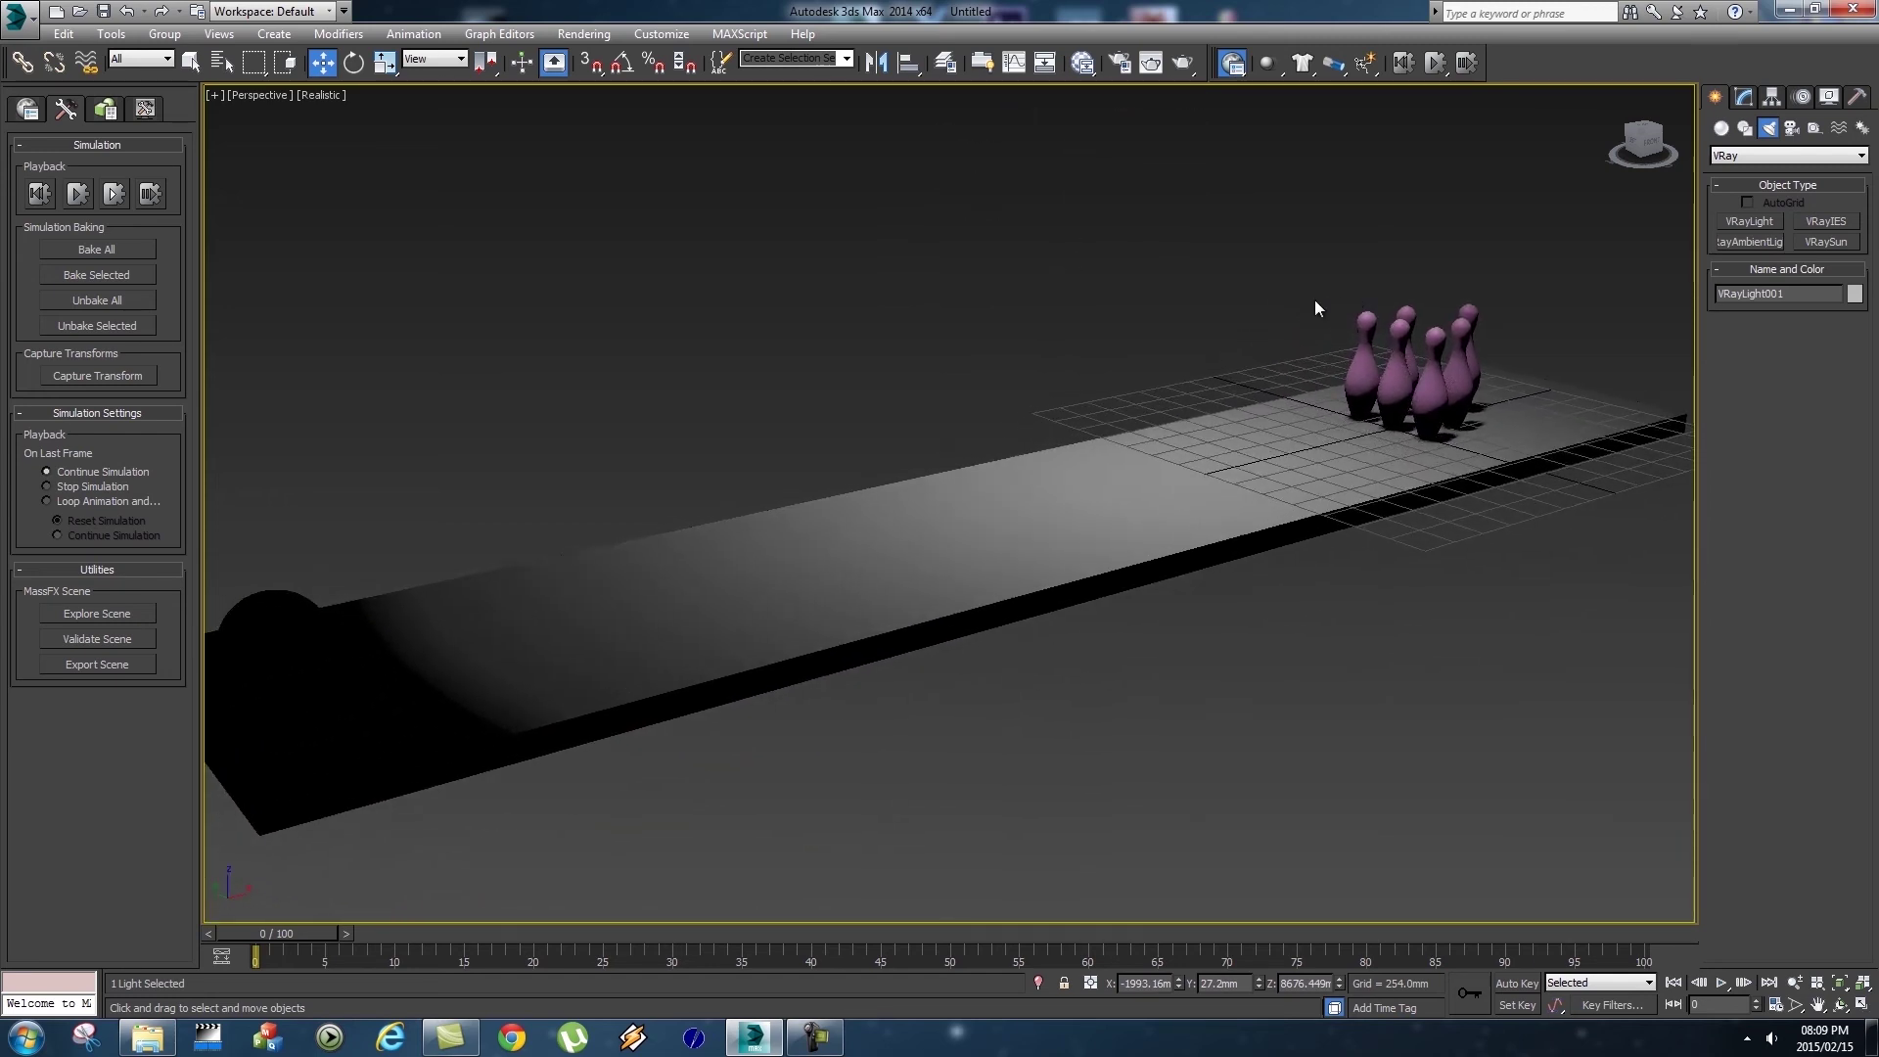
# Open the Slate Material Editor and delete the existing Bowlingpin material and its connected map from the view.
pyautogui.press('m')
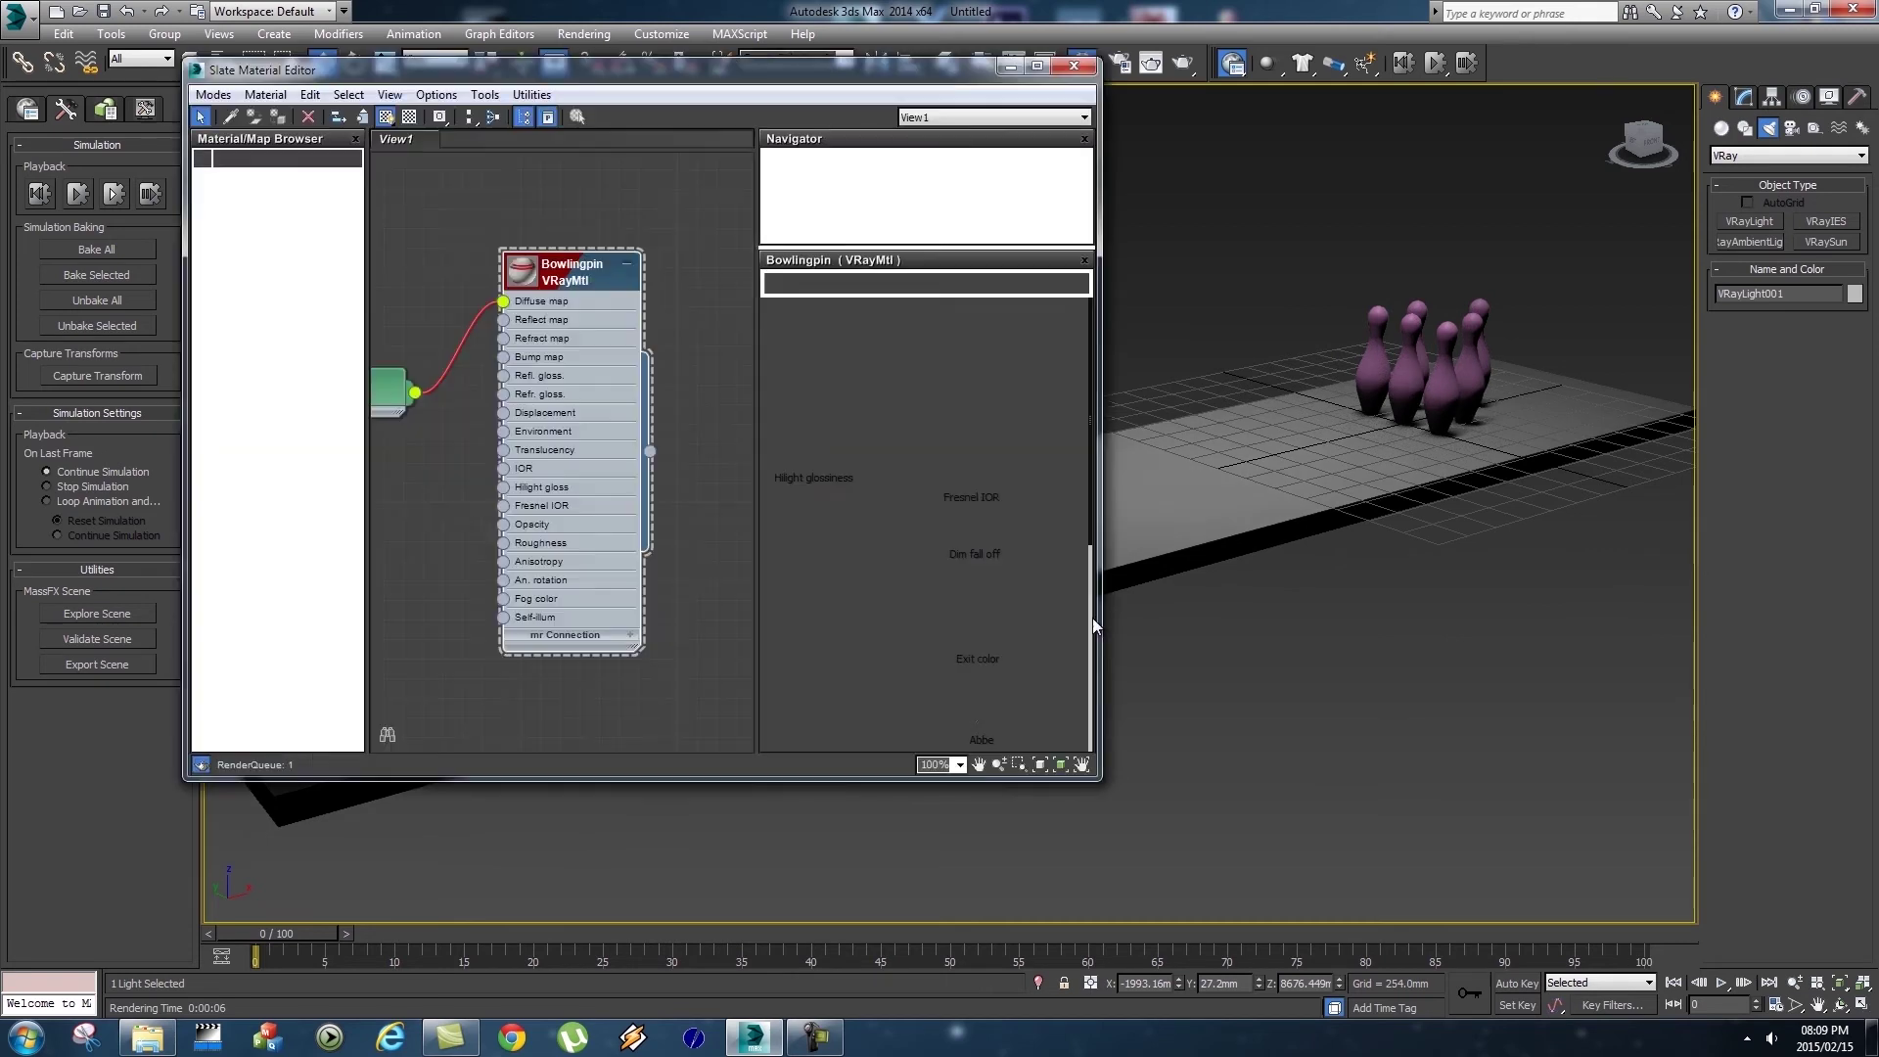
pyautogui.scroll(-5, 691, 353)
pyautogui.moveTo(667, 233); pyautogui.dragTo(438, 439)
pyautogui.moveTo(470, 372)
pyautogui.mouseDown()
pyautogui.moveTo(483, 349)
pyautogui.moveTo(466, 345)
pyautogui.mouseUp()
pyautogui.press('Delete')
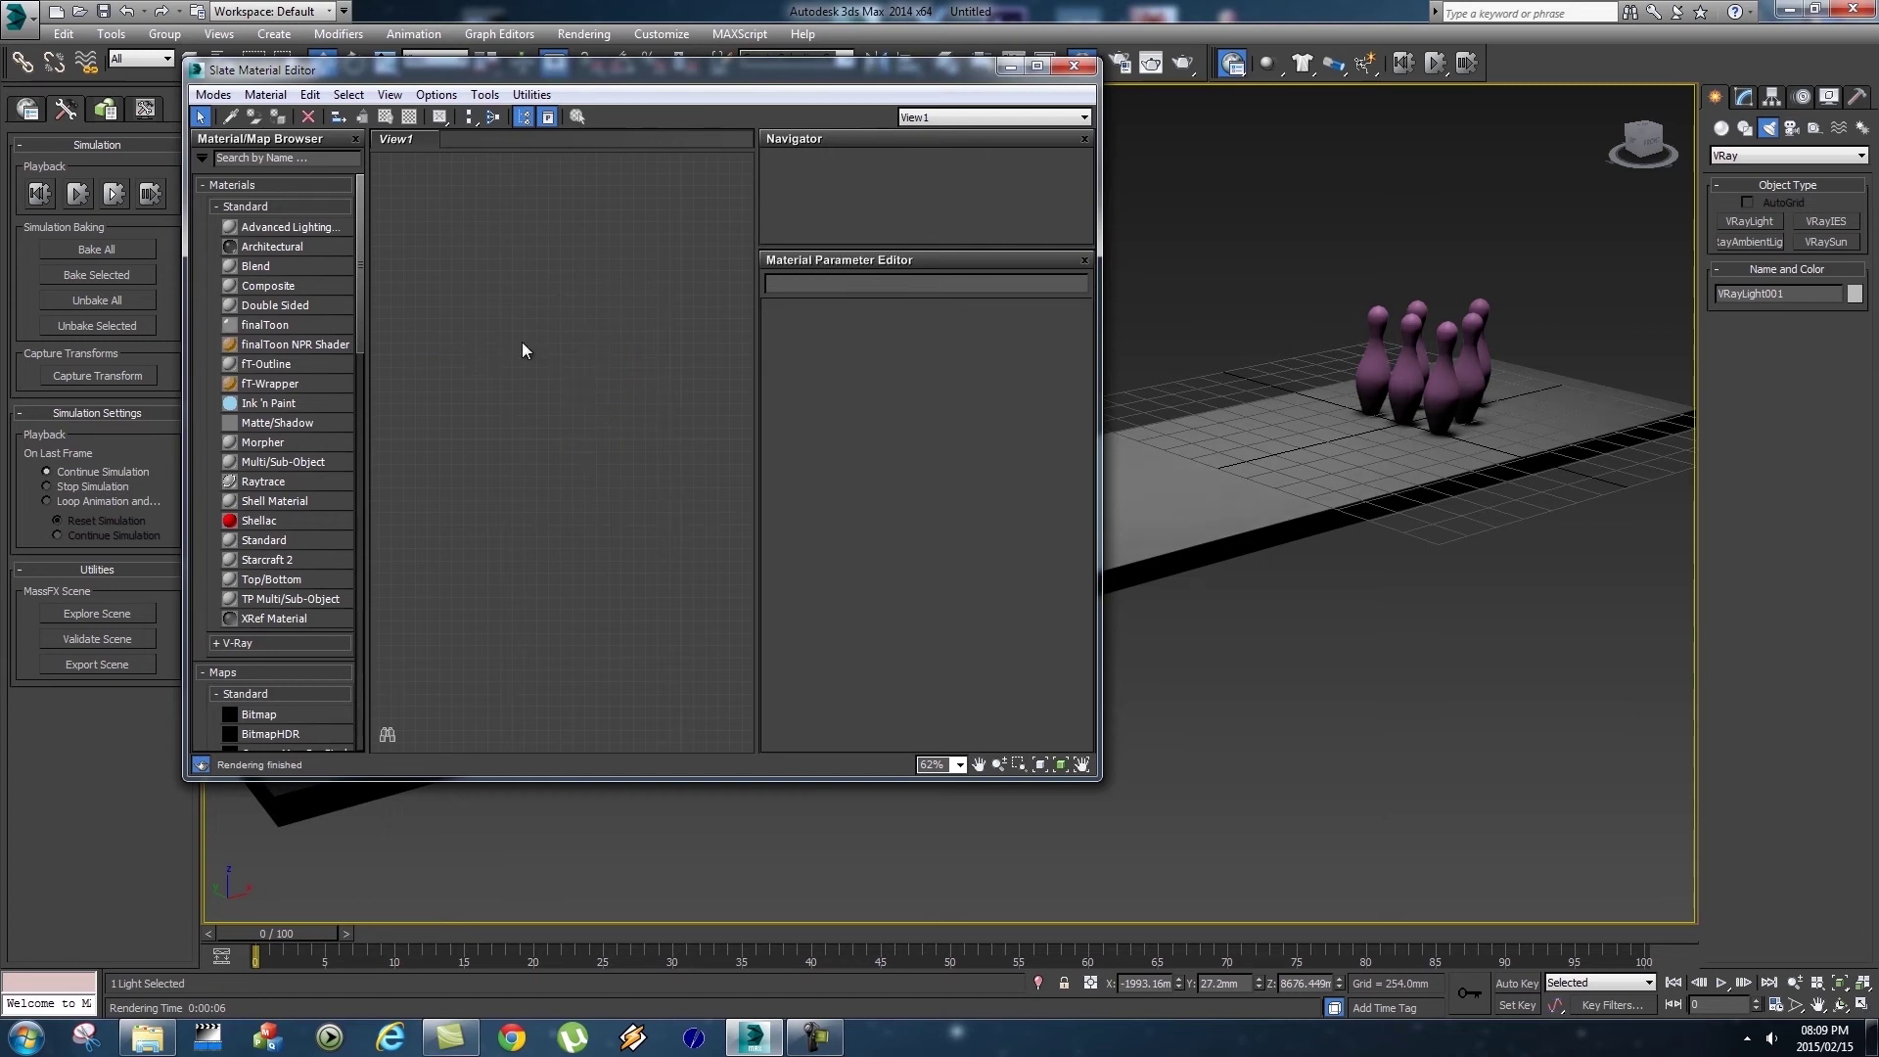
# Add a VRayMtl to the material view, collapse its slots, enlarge its preview and name it BolwlingPins.
pyautogui.rightClick(502, 284)
pyautogui.moveTo(573, 297)
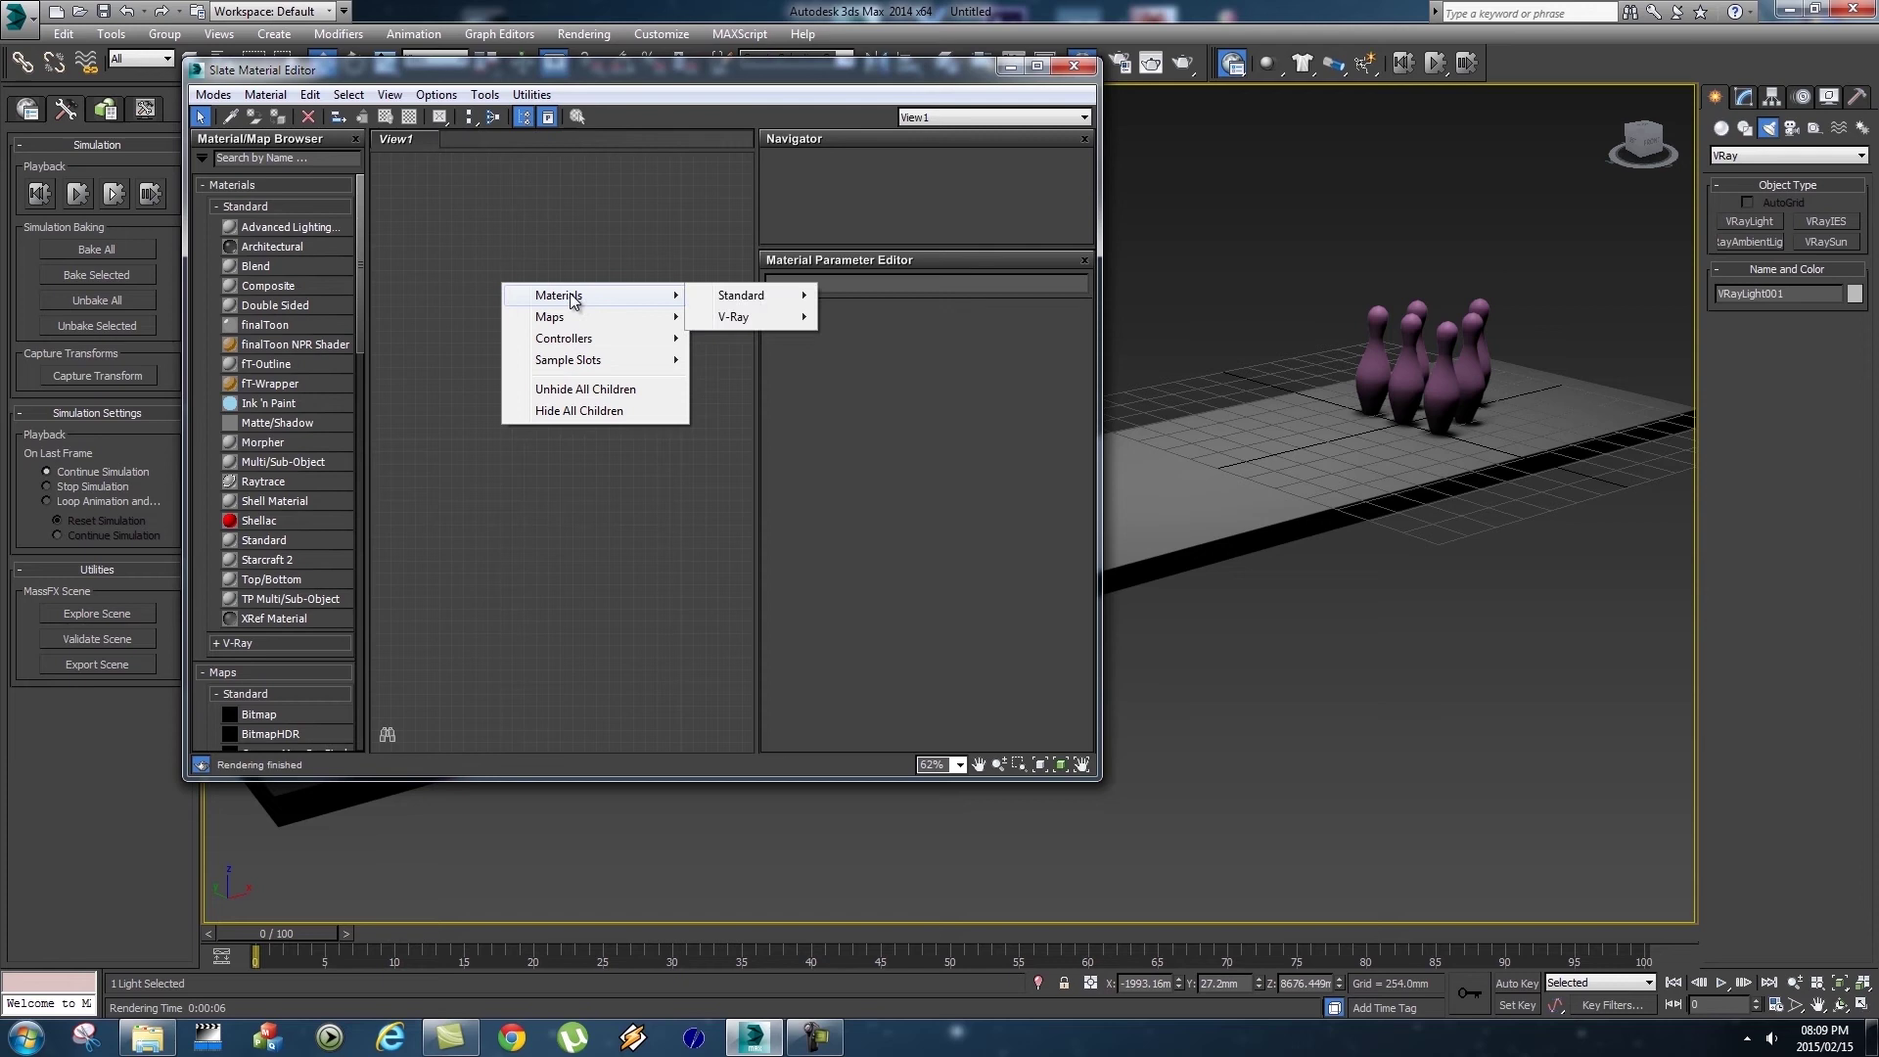
pyautogui.moveTo(744, 321)
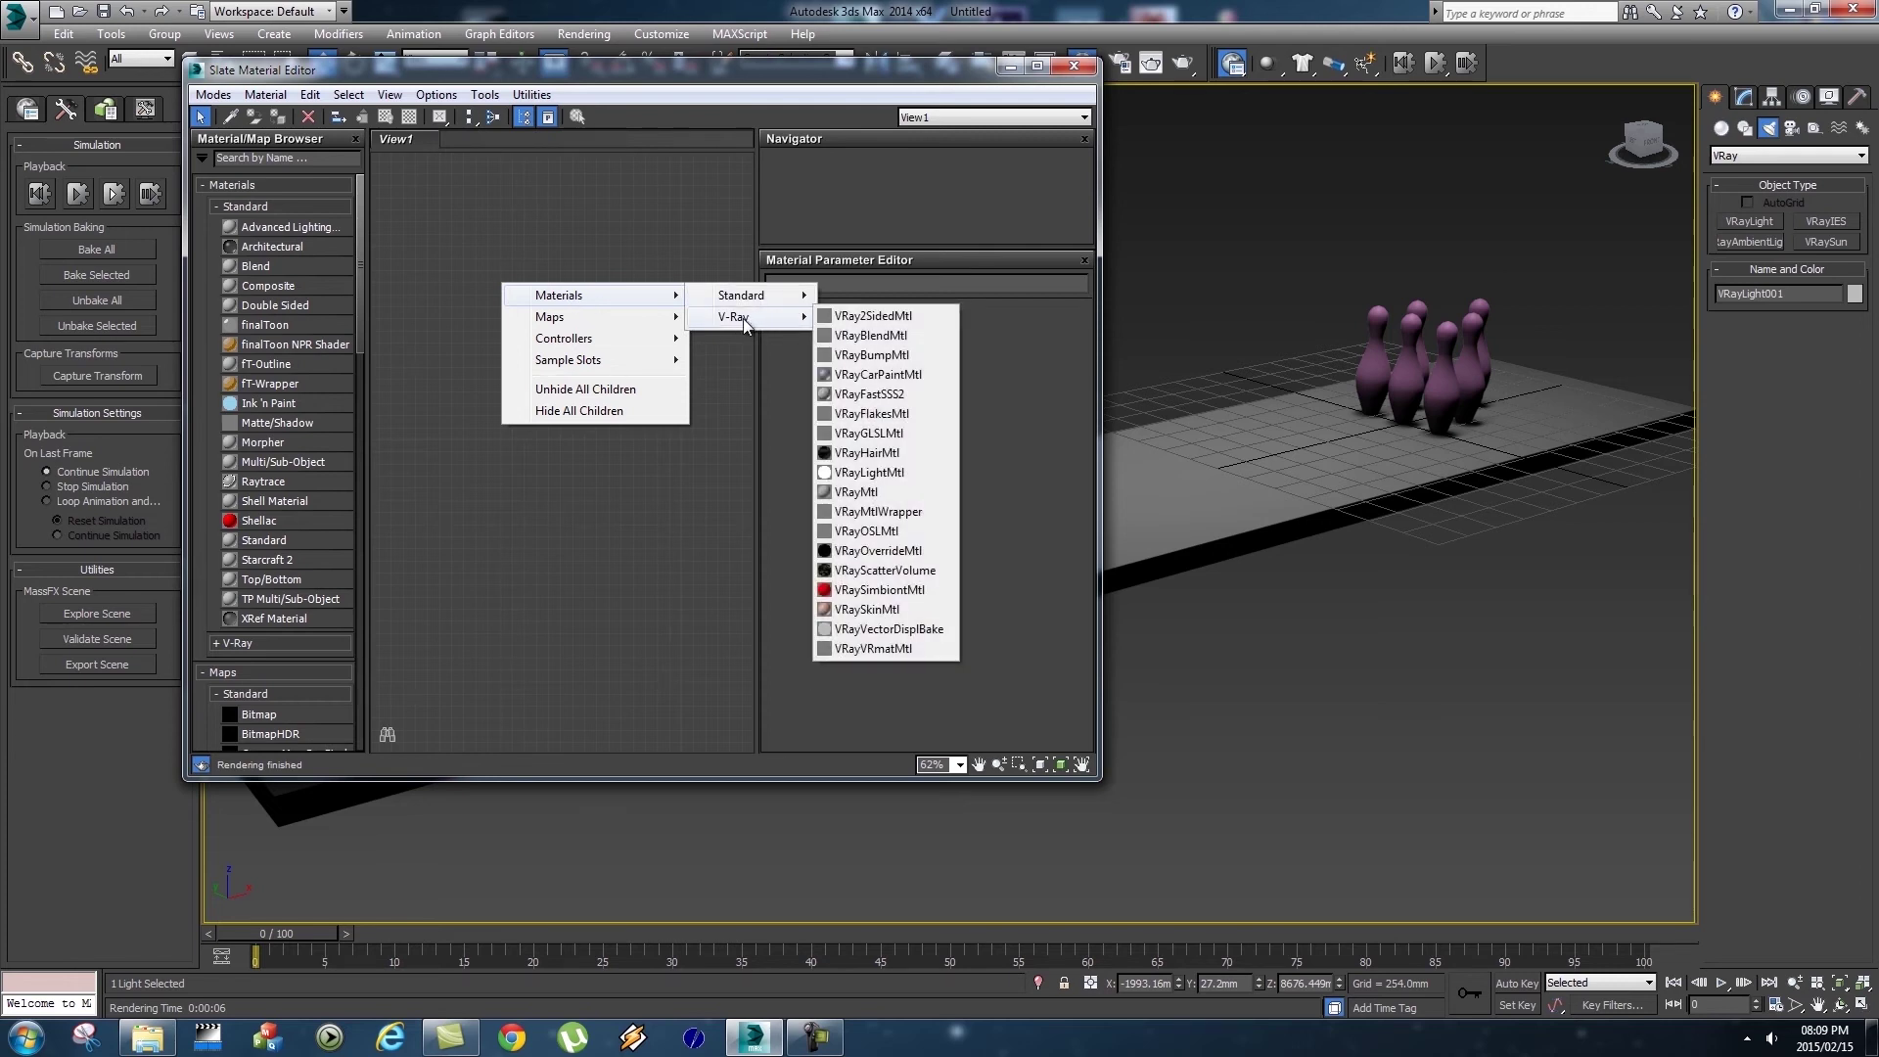
pyautogui.click(854, 492)
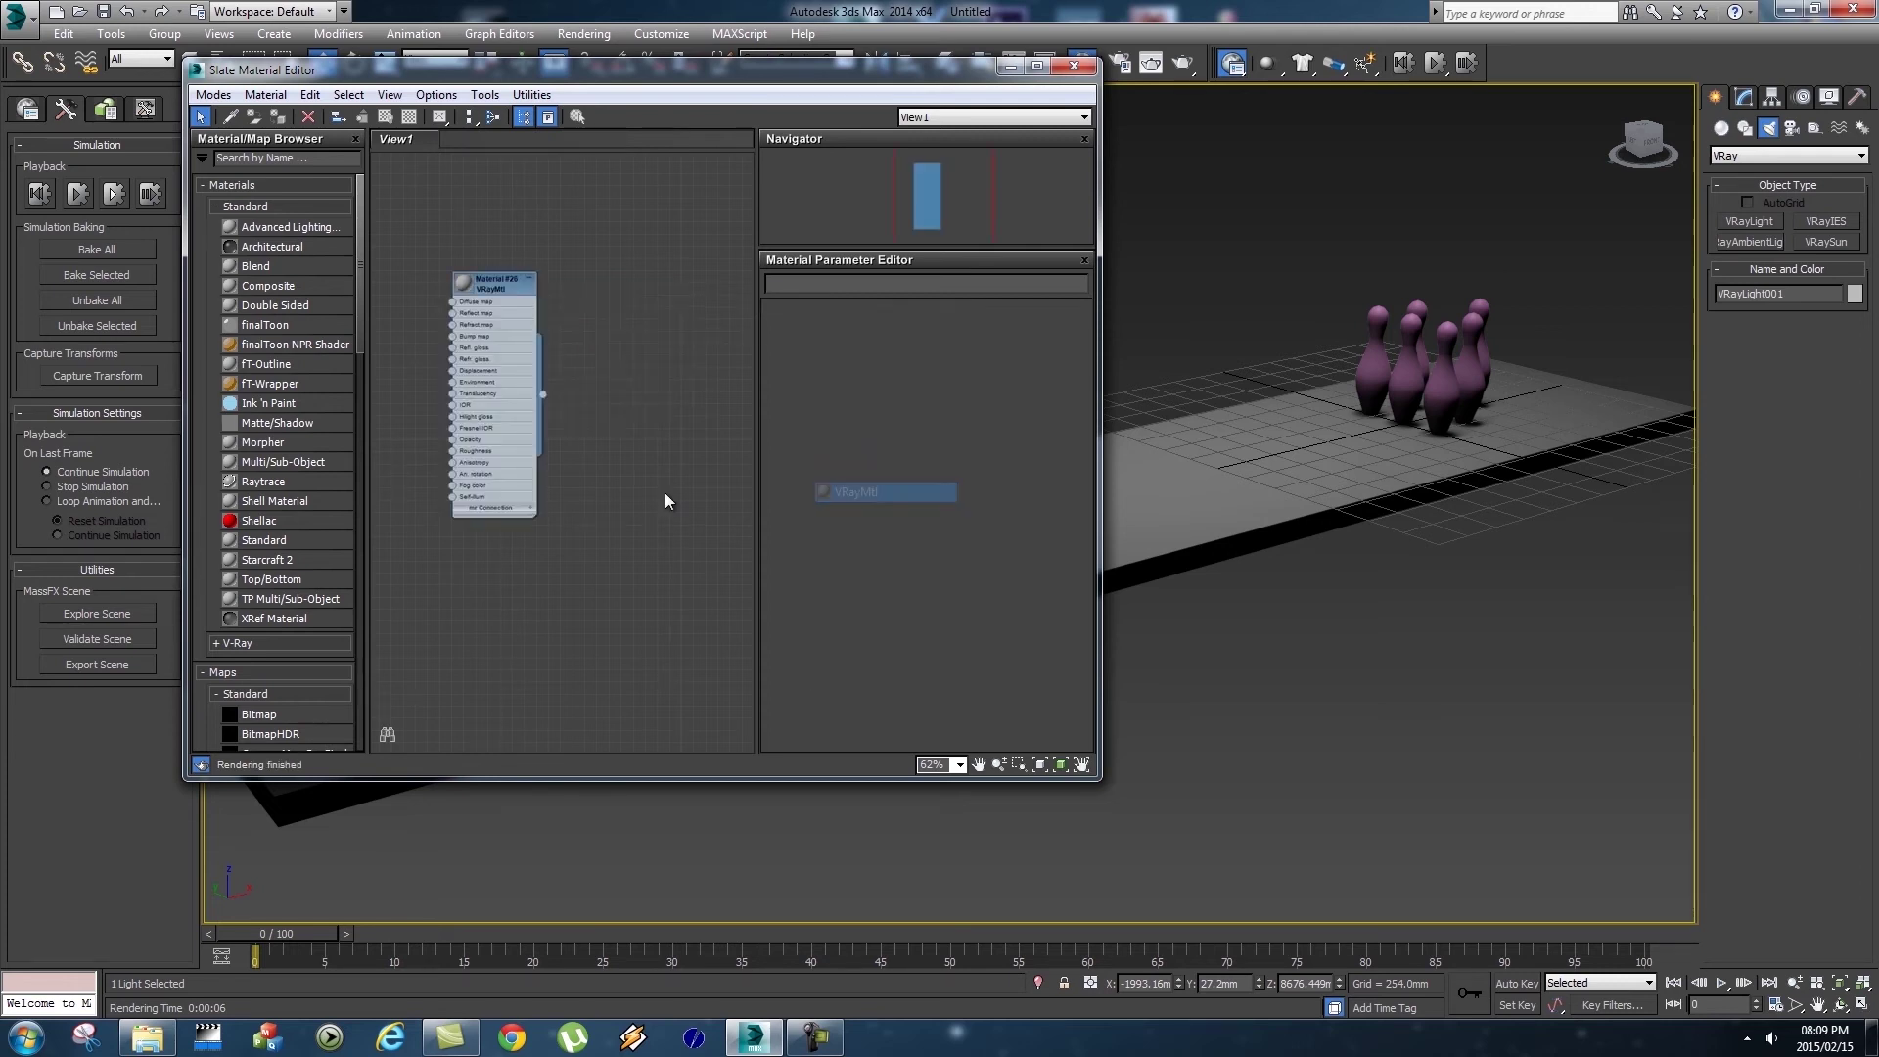
pyautogui.click(528, 279)
pyautogui.doubleClick(464, 284)
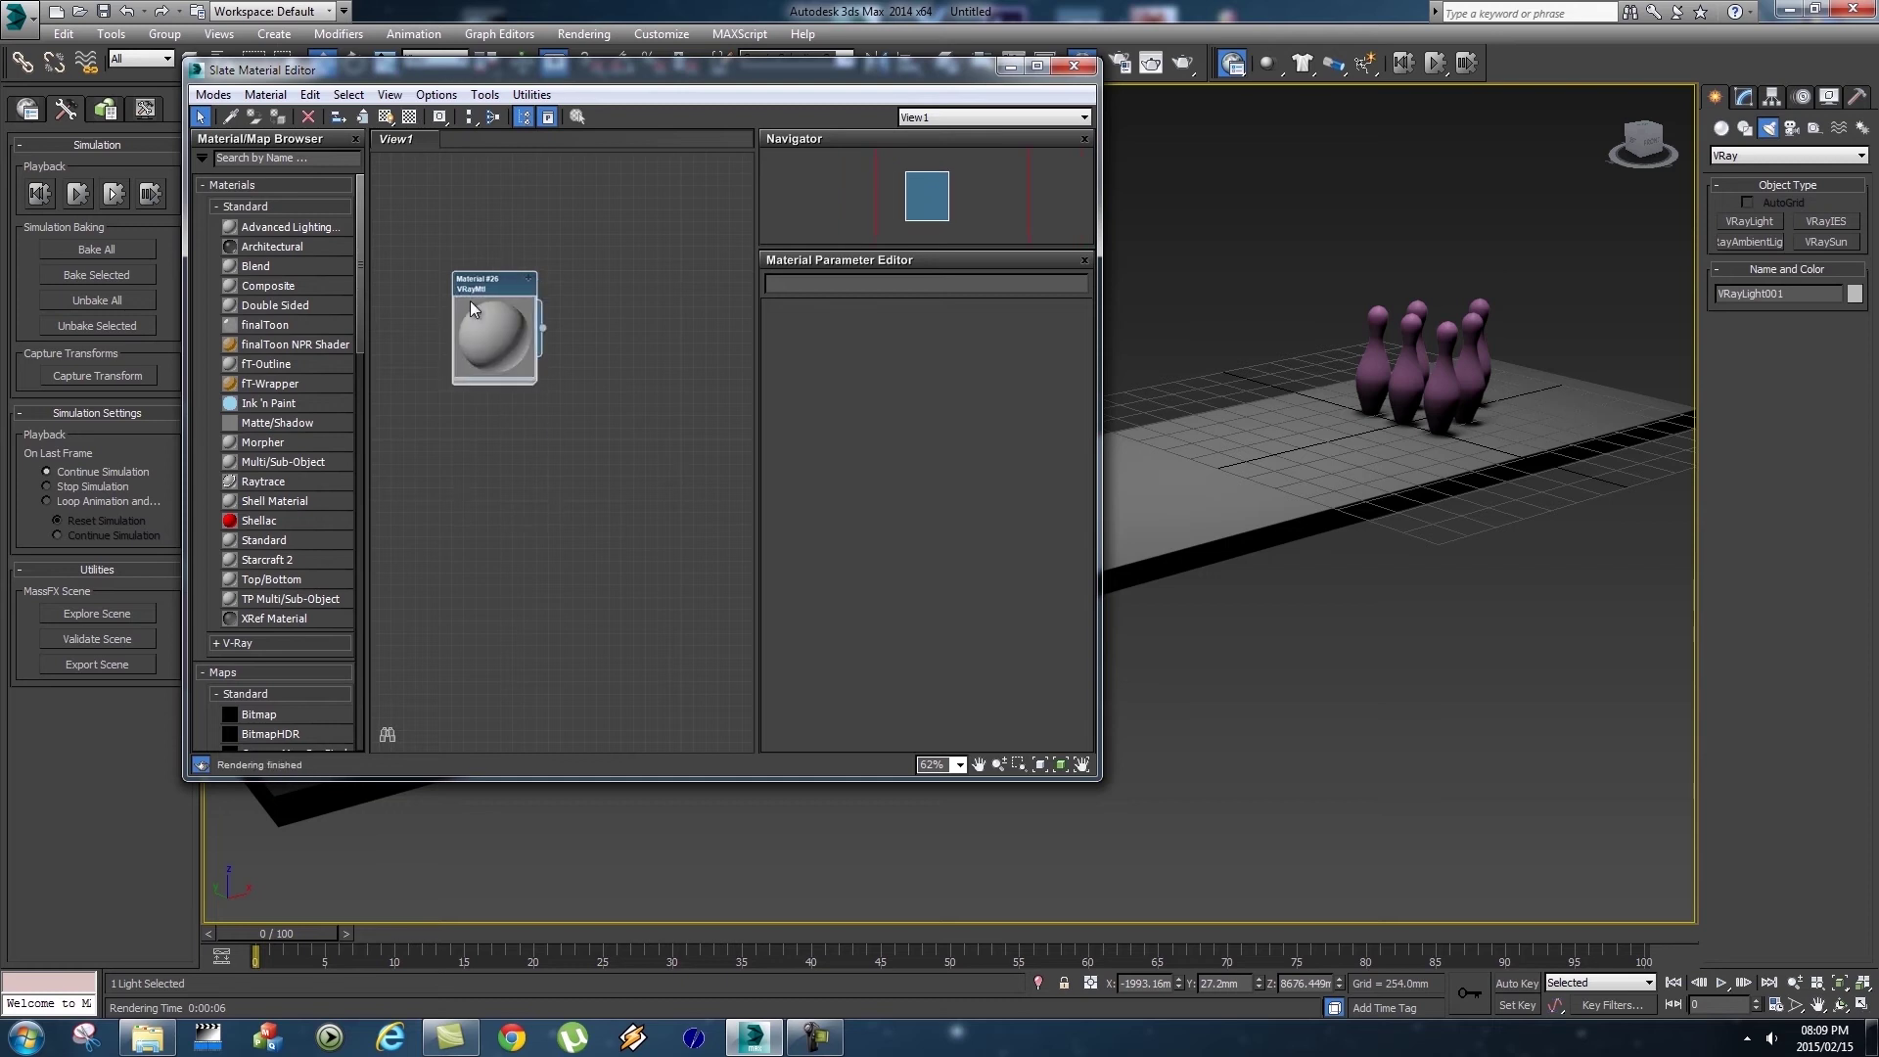
pyautogui.doubleClick(487, 285)
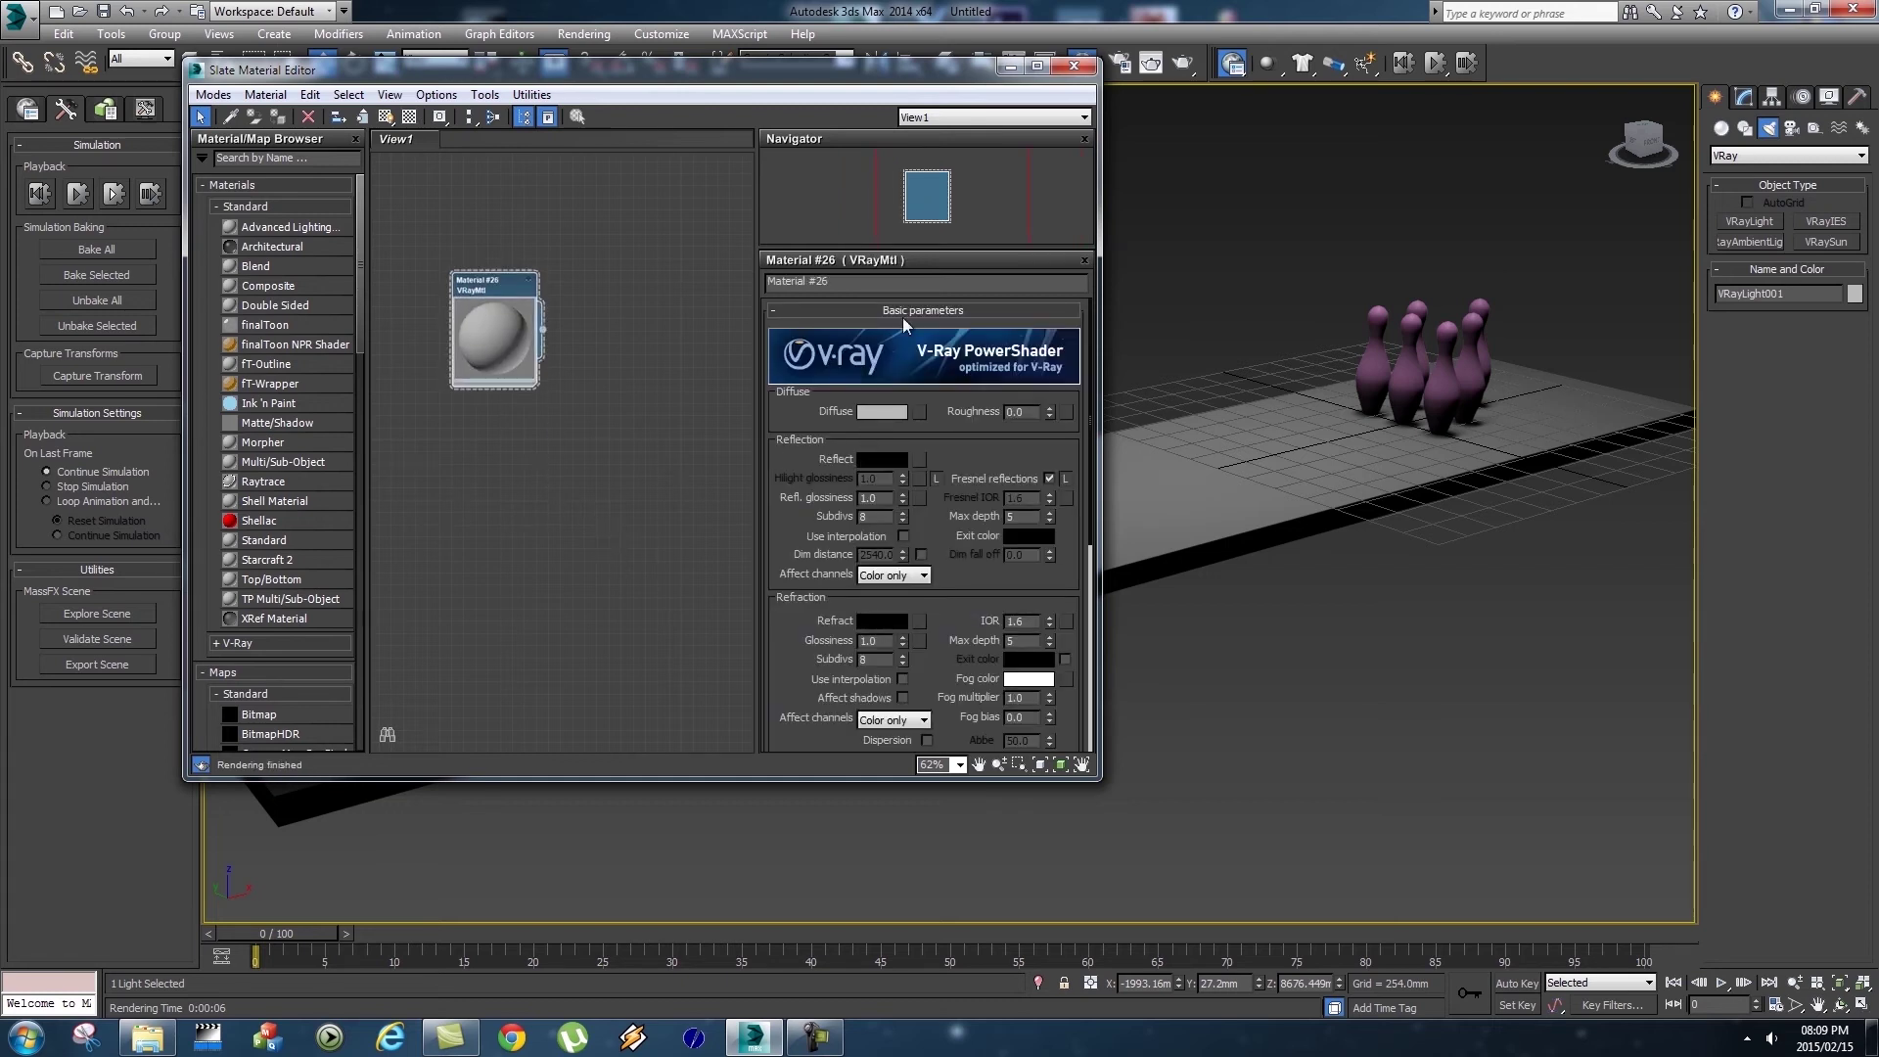
pyautogui.write('BolwlingPins')
pyautogui.press('Return')
# Give the BolwlingPins material a white diffuse, a dark grey reflection of value 37, no Fresnel reflections and 0.9 reflection glossiness.
pyautogui.click(879, 412)
pyautogui.moveTo(574, 198); pyautogui.dragTo(568, 269)
pyautogui.click(718, 287)
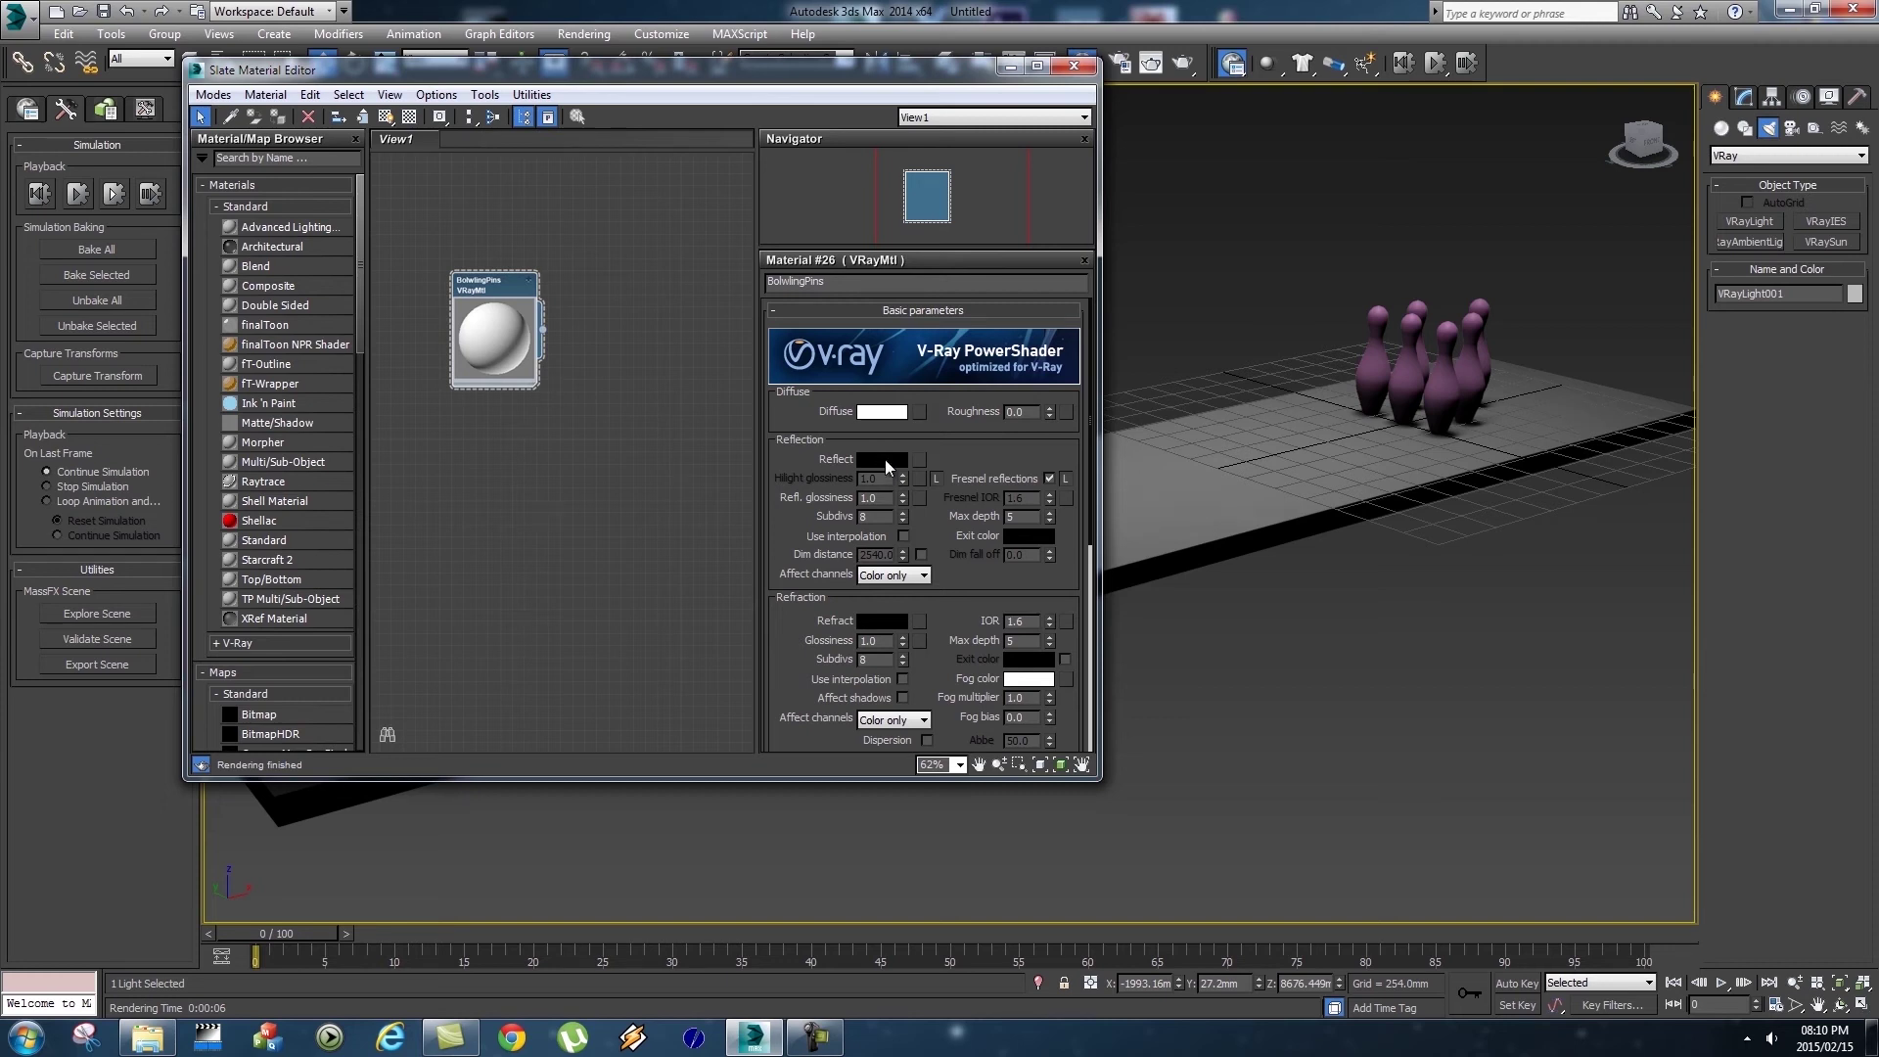
pyautogui.click(885, 460)
pyautogui.moveTo(574, 121); pyautogui.dragTo(573, 143)
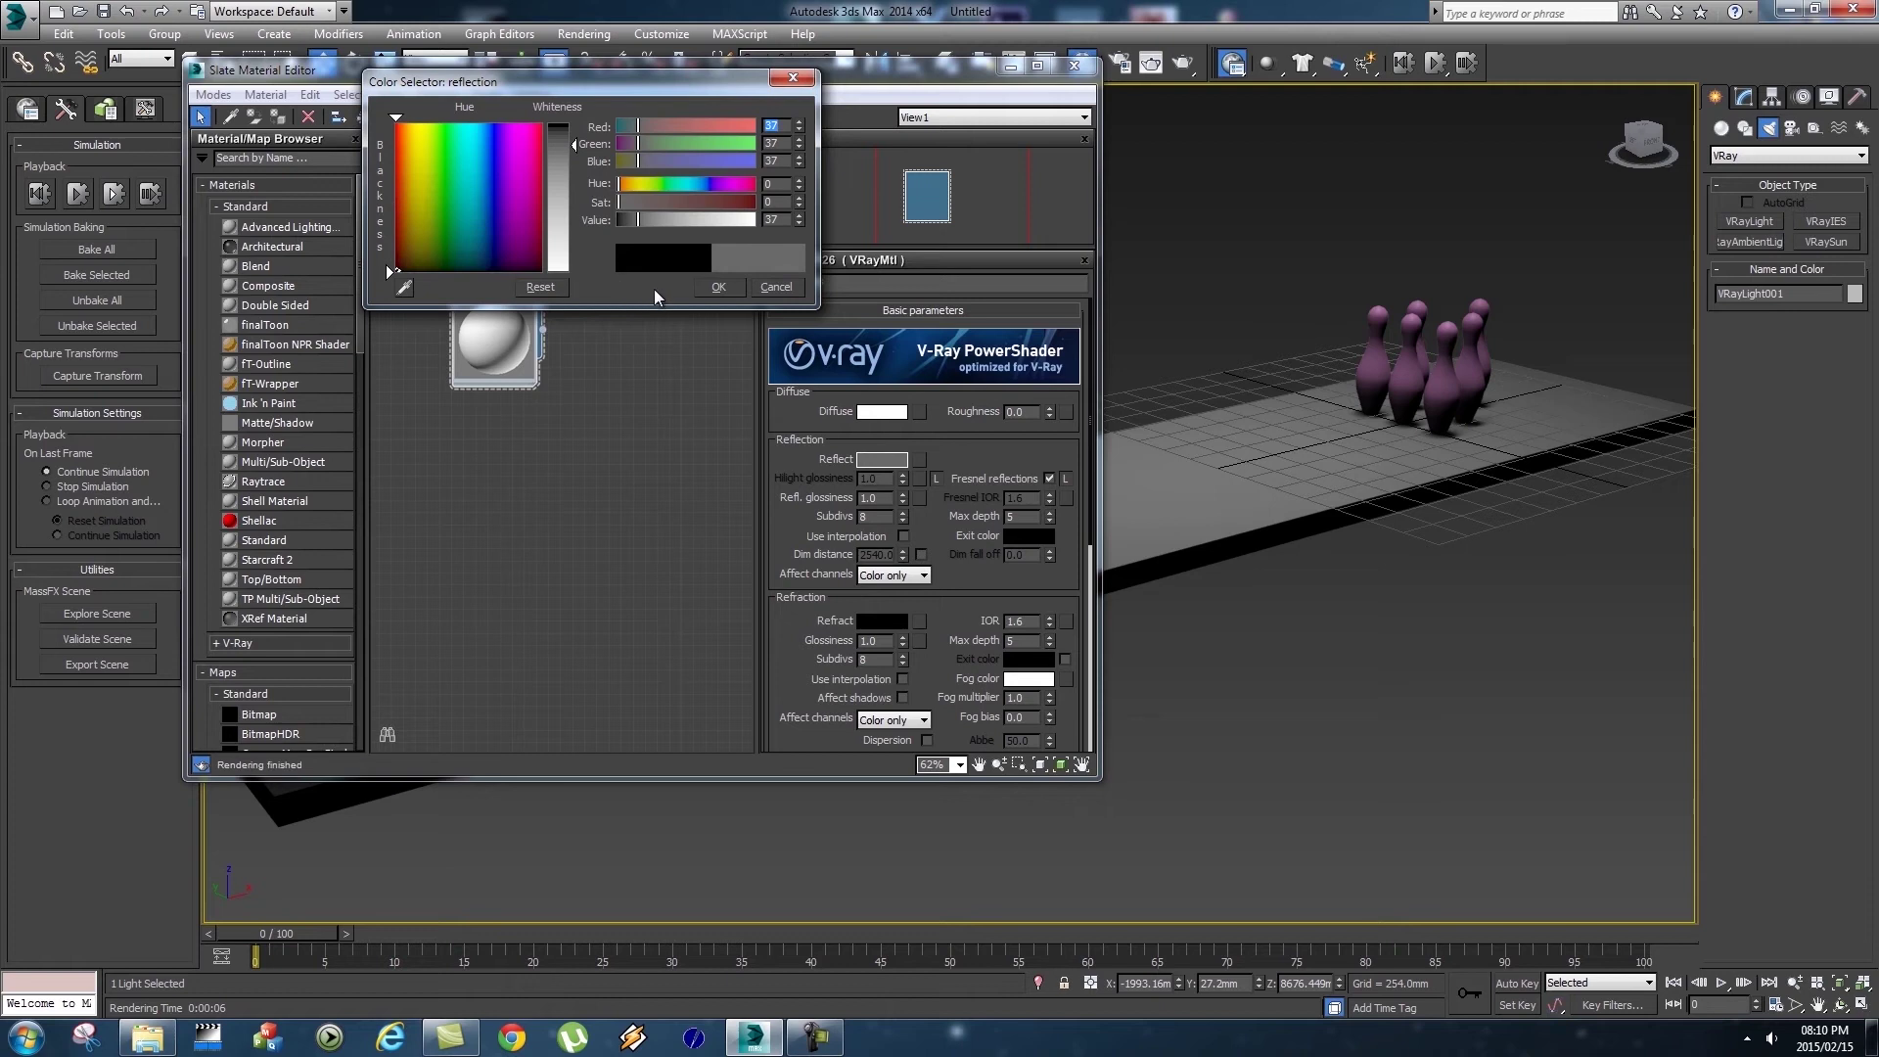
pyautogui.click(713, 288)
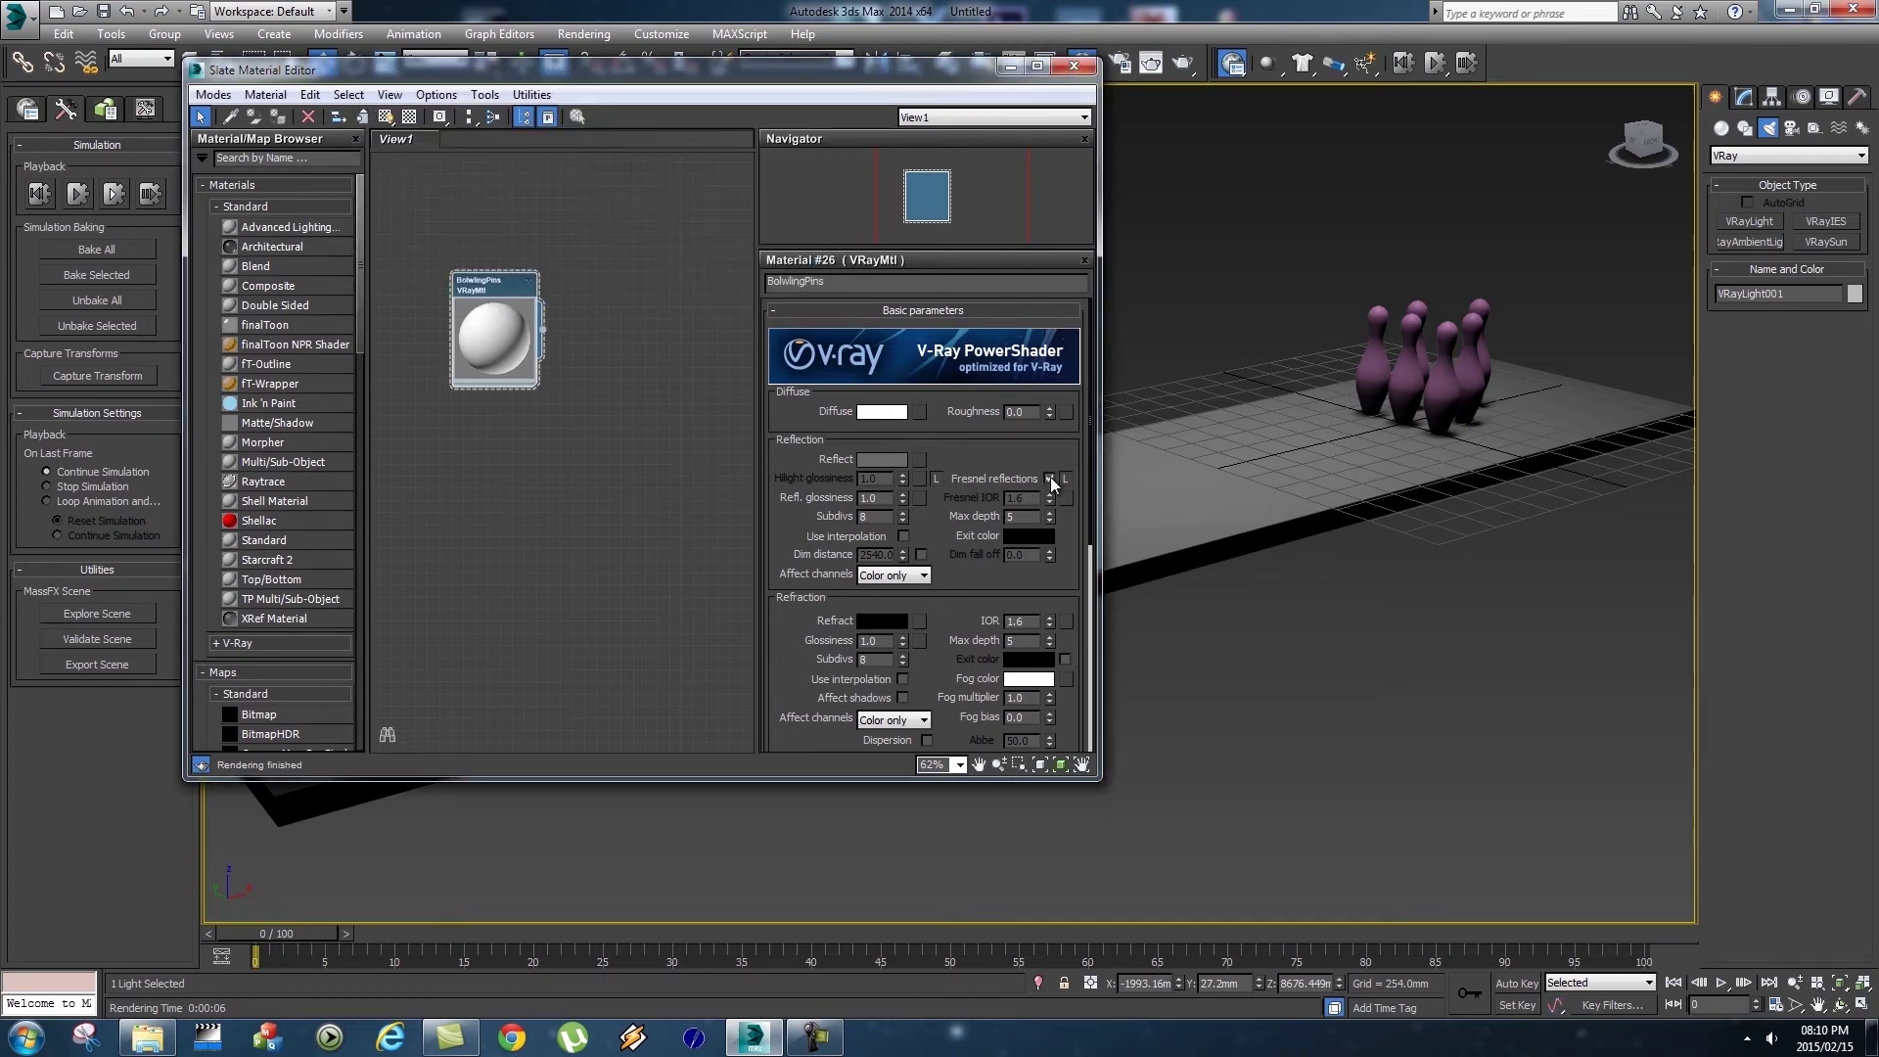
pyautogui.click(1050, 478)
pyautogui.click(902, 501)
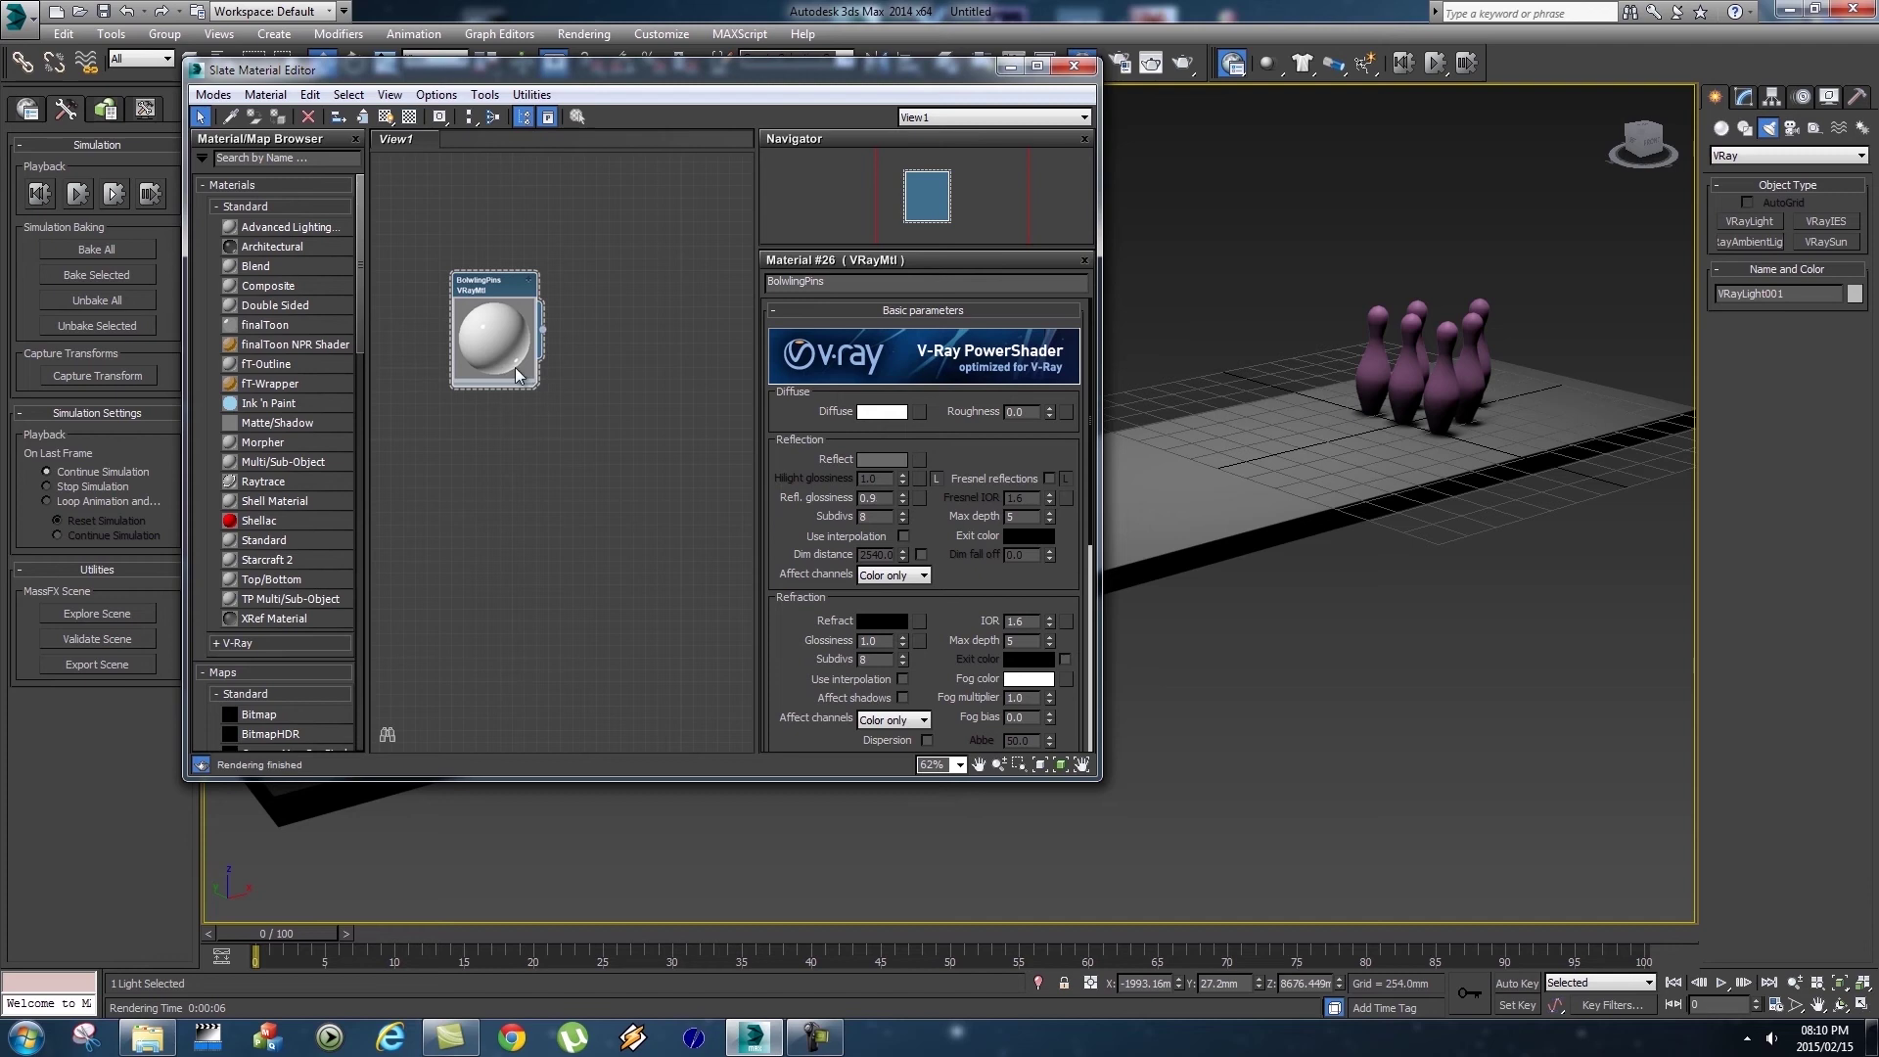
# Show the background in the BolwlingPins material's preview.
pyautogui.scroll(5, 603, 390)
pyautogui.moveTo(611, 391); pyautogui.dragTo(561, 370, button='middle')
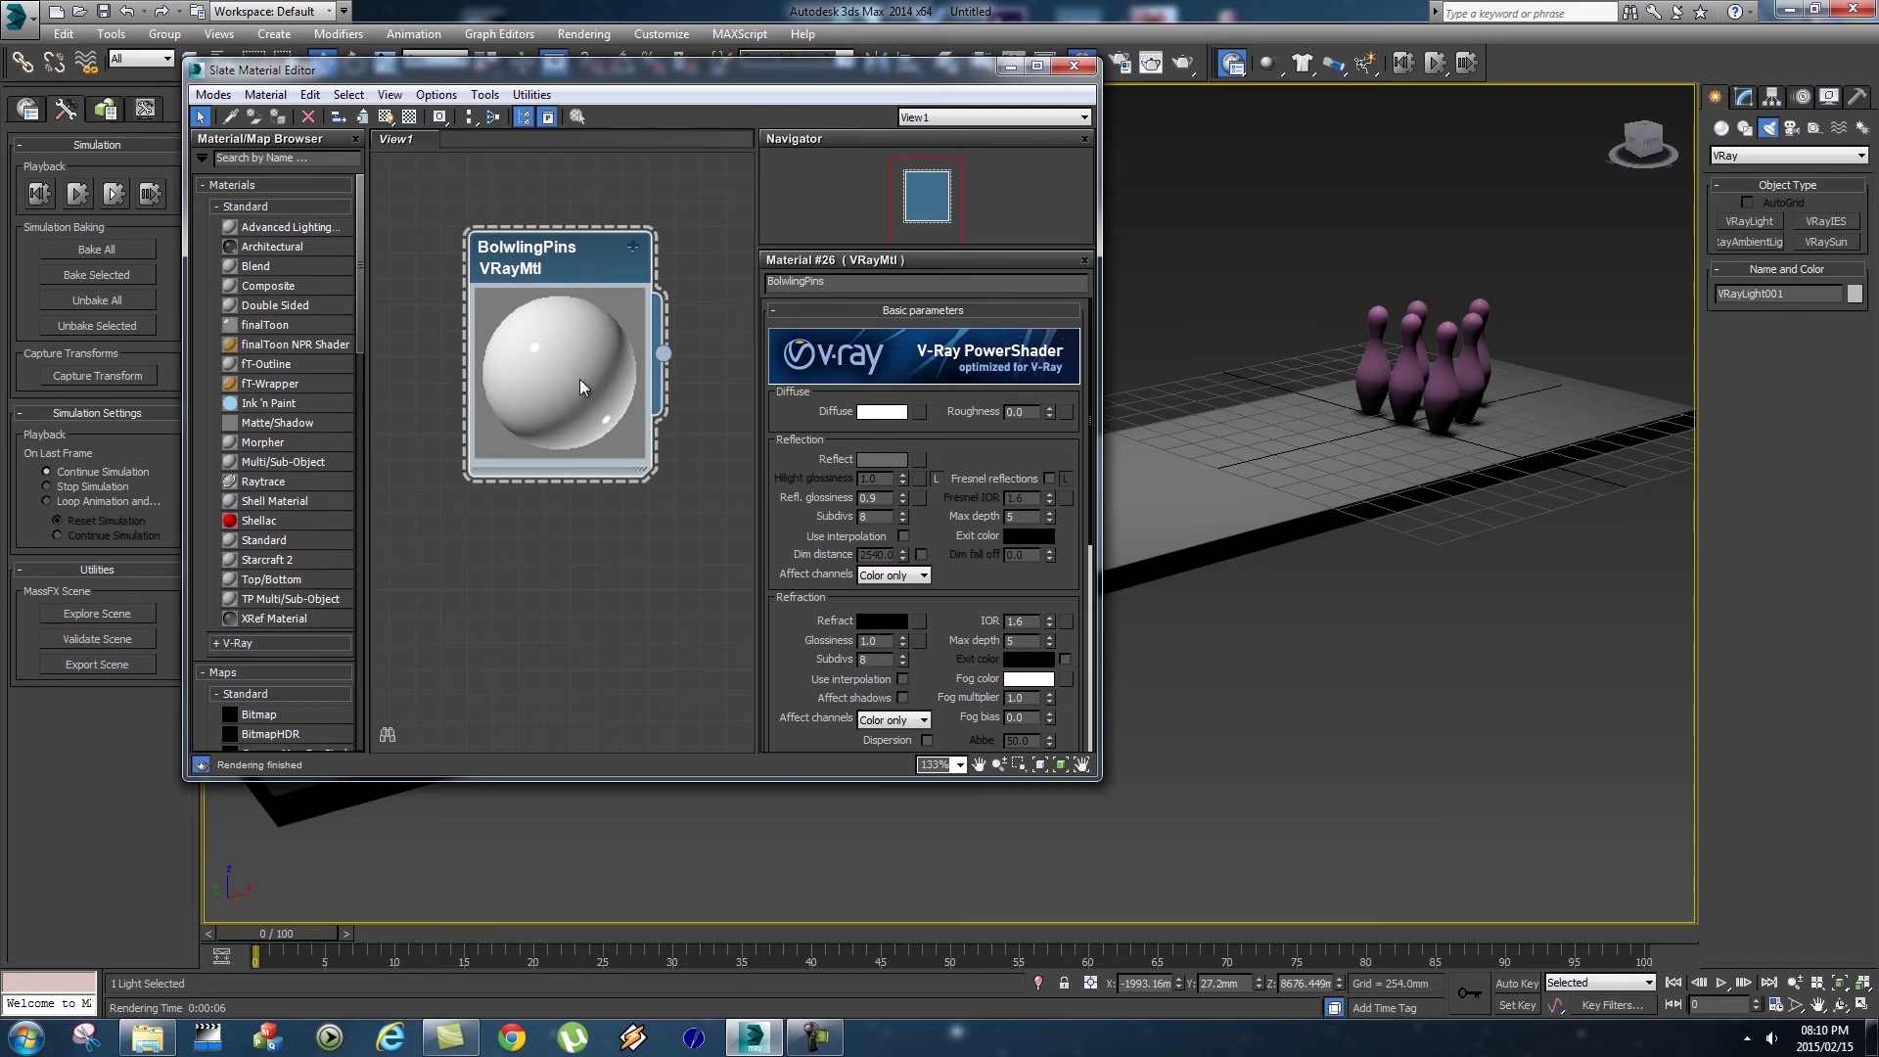
pyautogui.rightClick(579, 333)
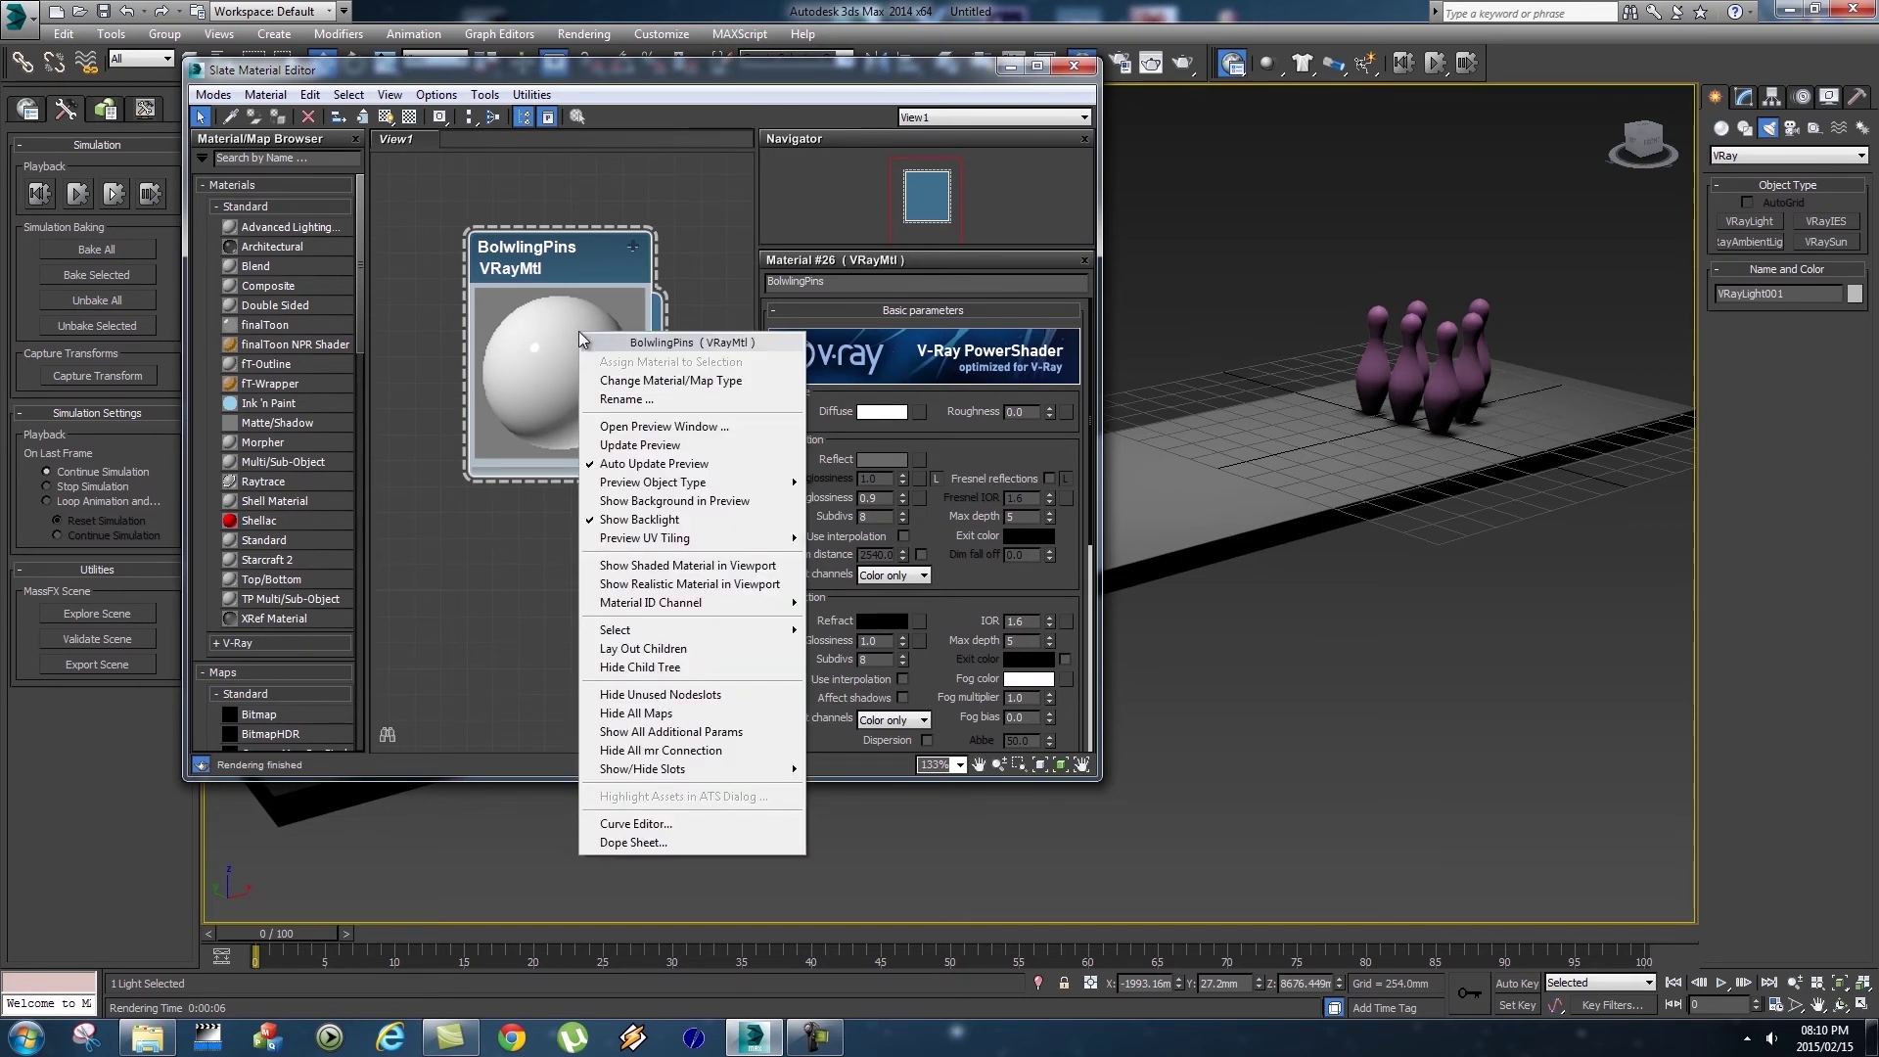
pyautogui.click(696, 502)
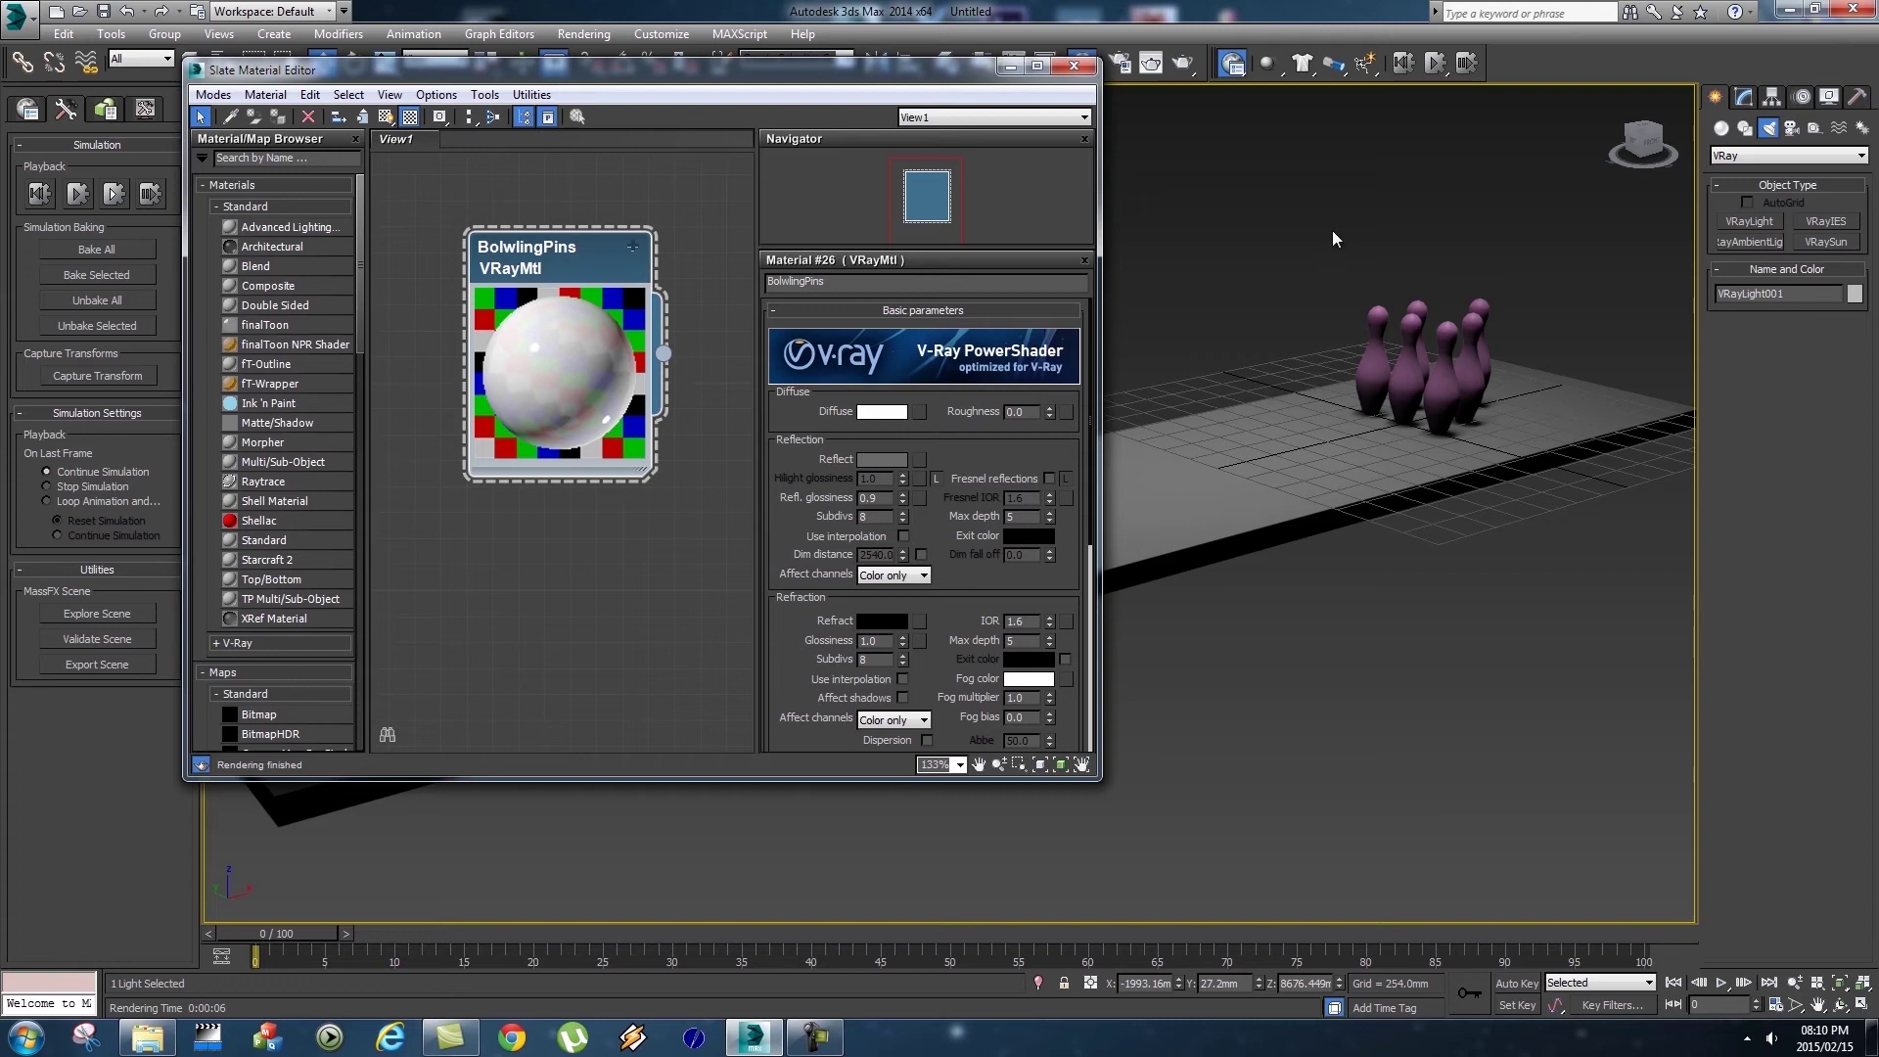
# Select all six bowling pins and assign the BolwlingPins material to them.
pyautogui.moveTo(1318, 233); pyautogui.dragTo(1388, 274)
pyautogui.moveTo(1490, 316); pyautogui.dragTo(1539, 342)
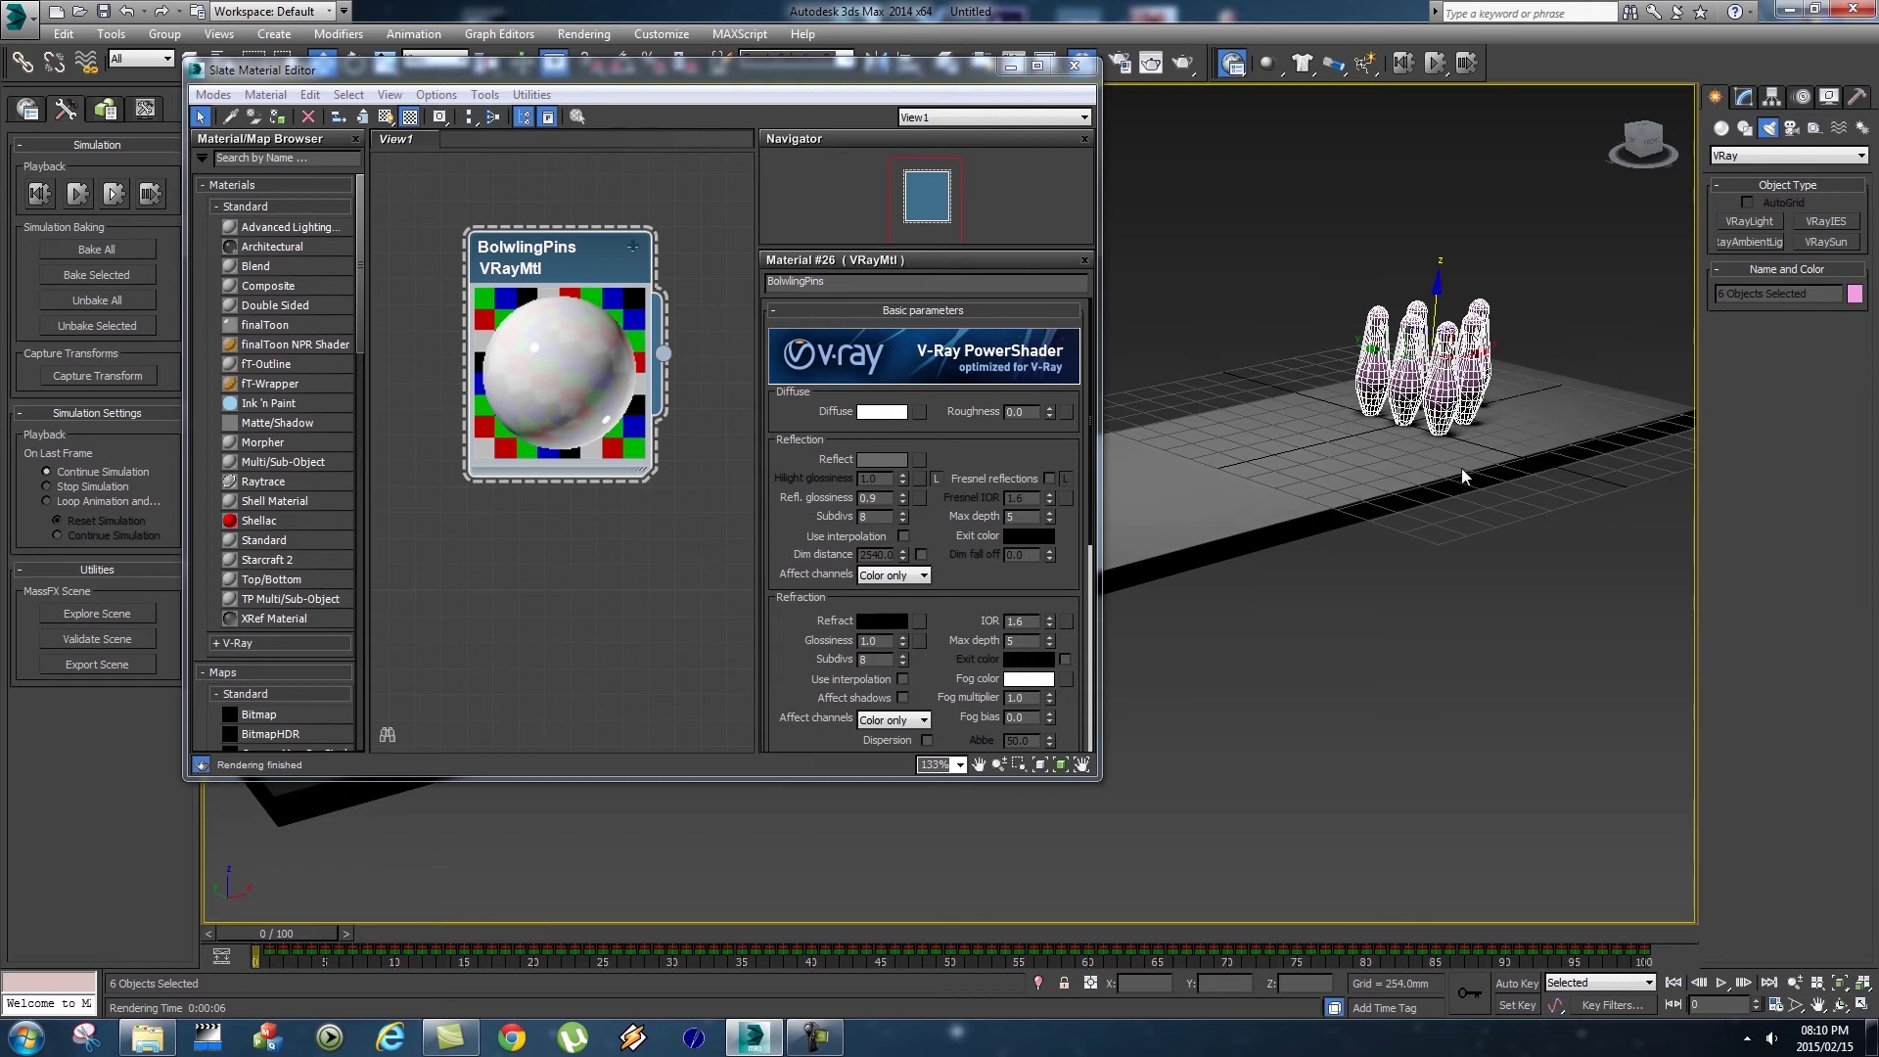
pyautogui.rightClick(662, 350)
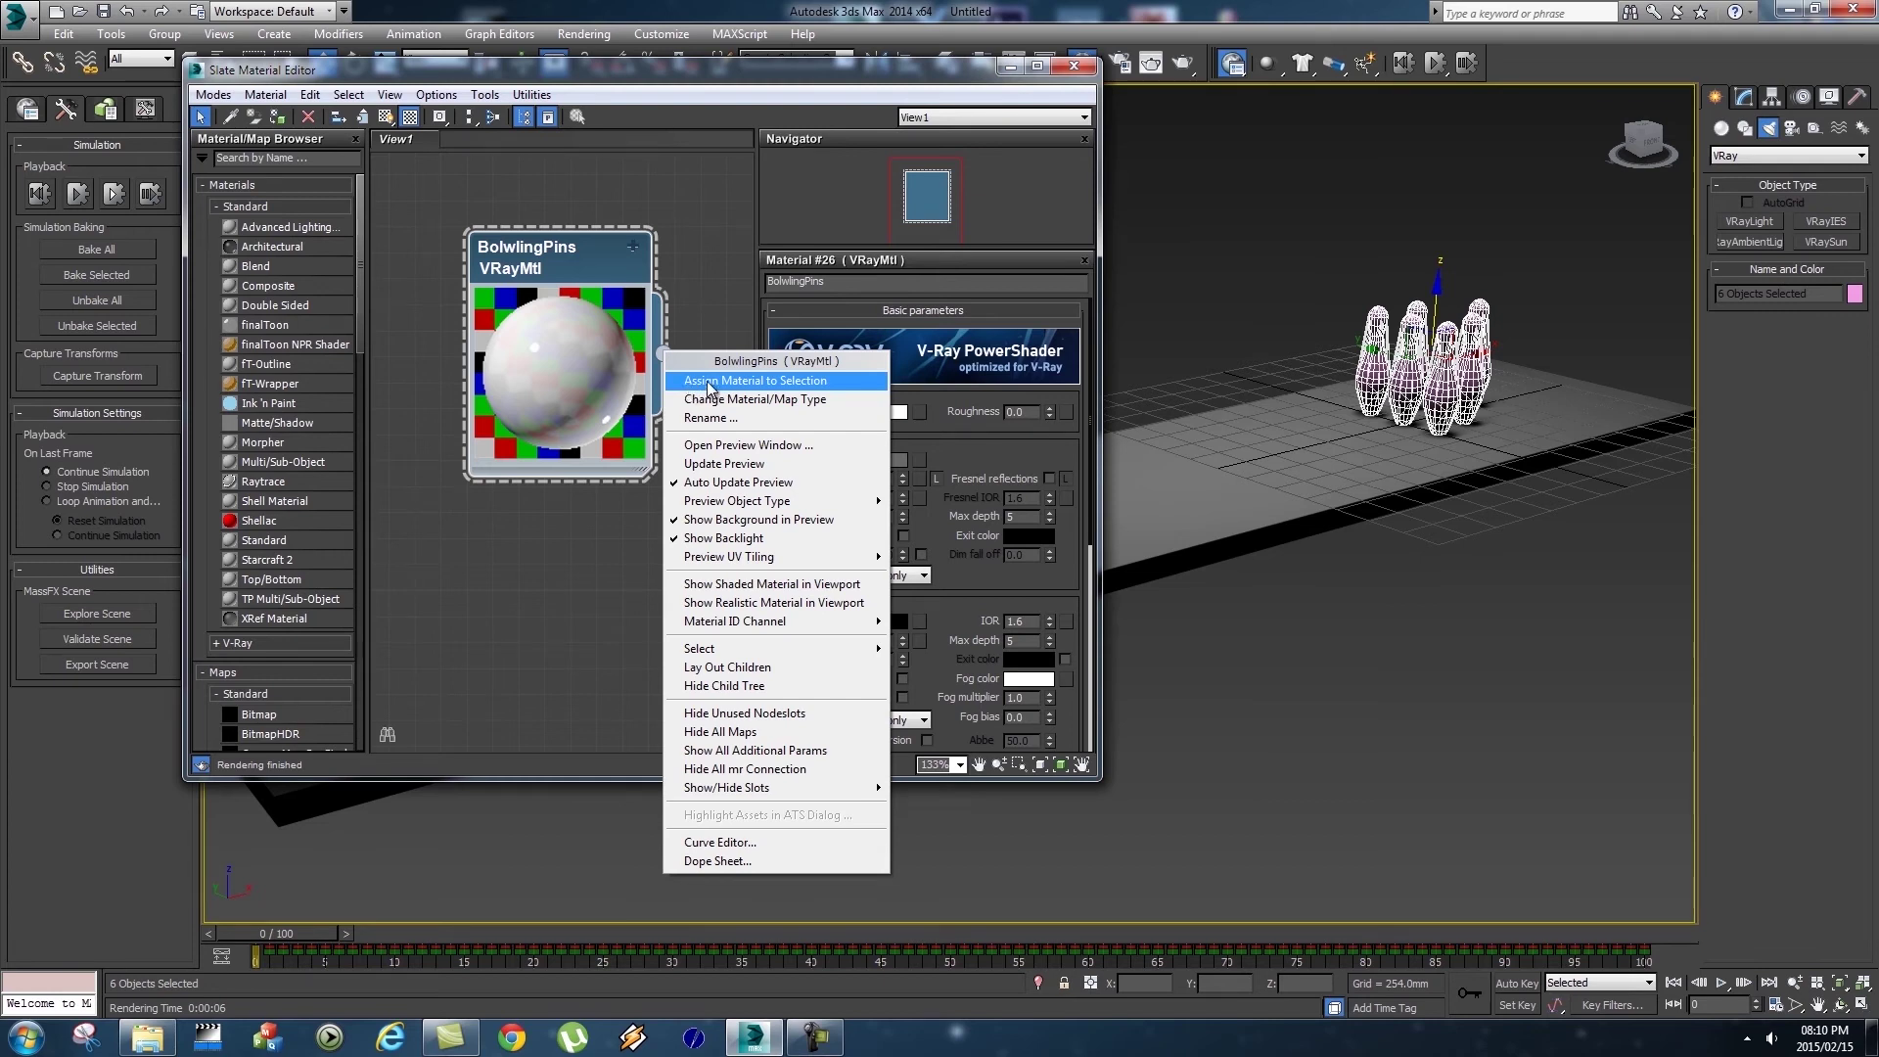
pyautogui.click(803, 381)
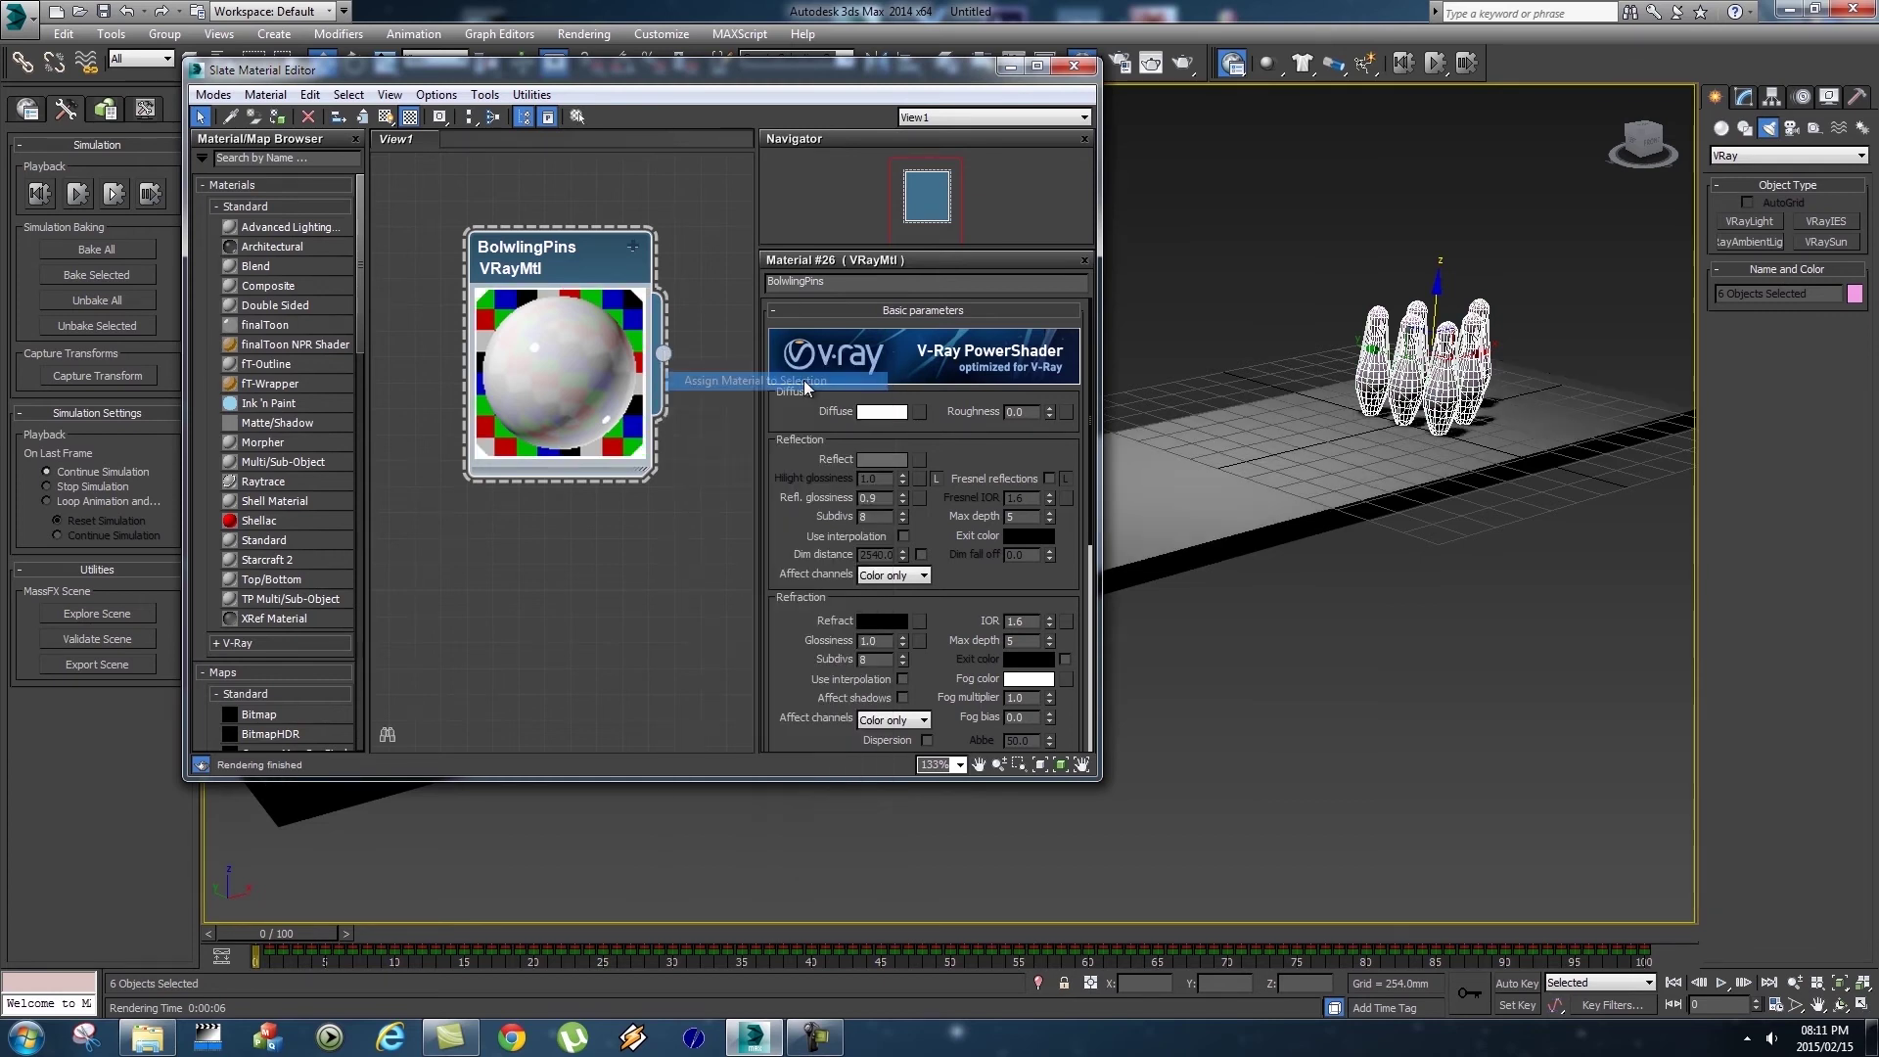
# Add a second VRayMtl below the pin material, collapse its slots, enlarge its preview and name it Floor.
pyautogui.scroll(-3, 625, 538)
pyautogui.scroll(-2, 626, 537)
pyautogui.rightClick(497, 402)
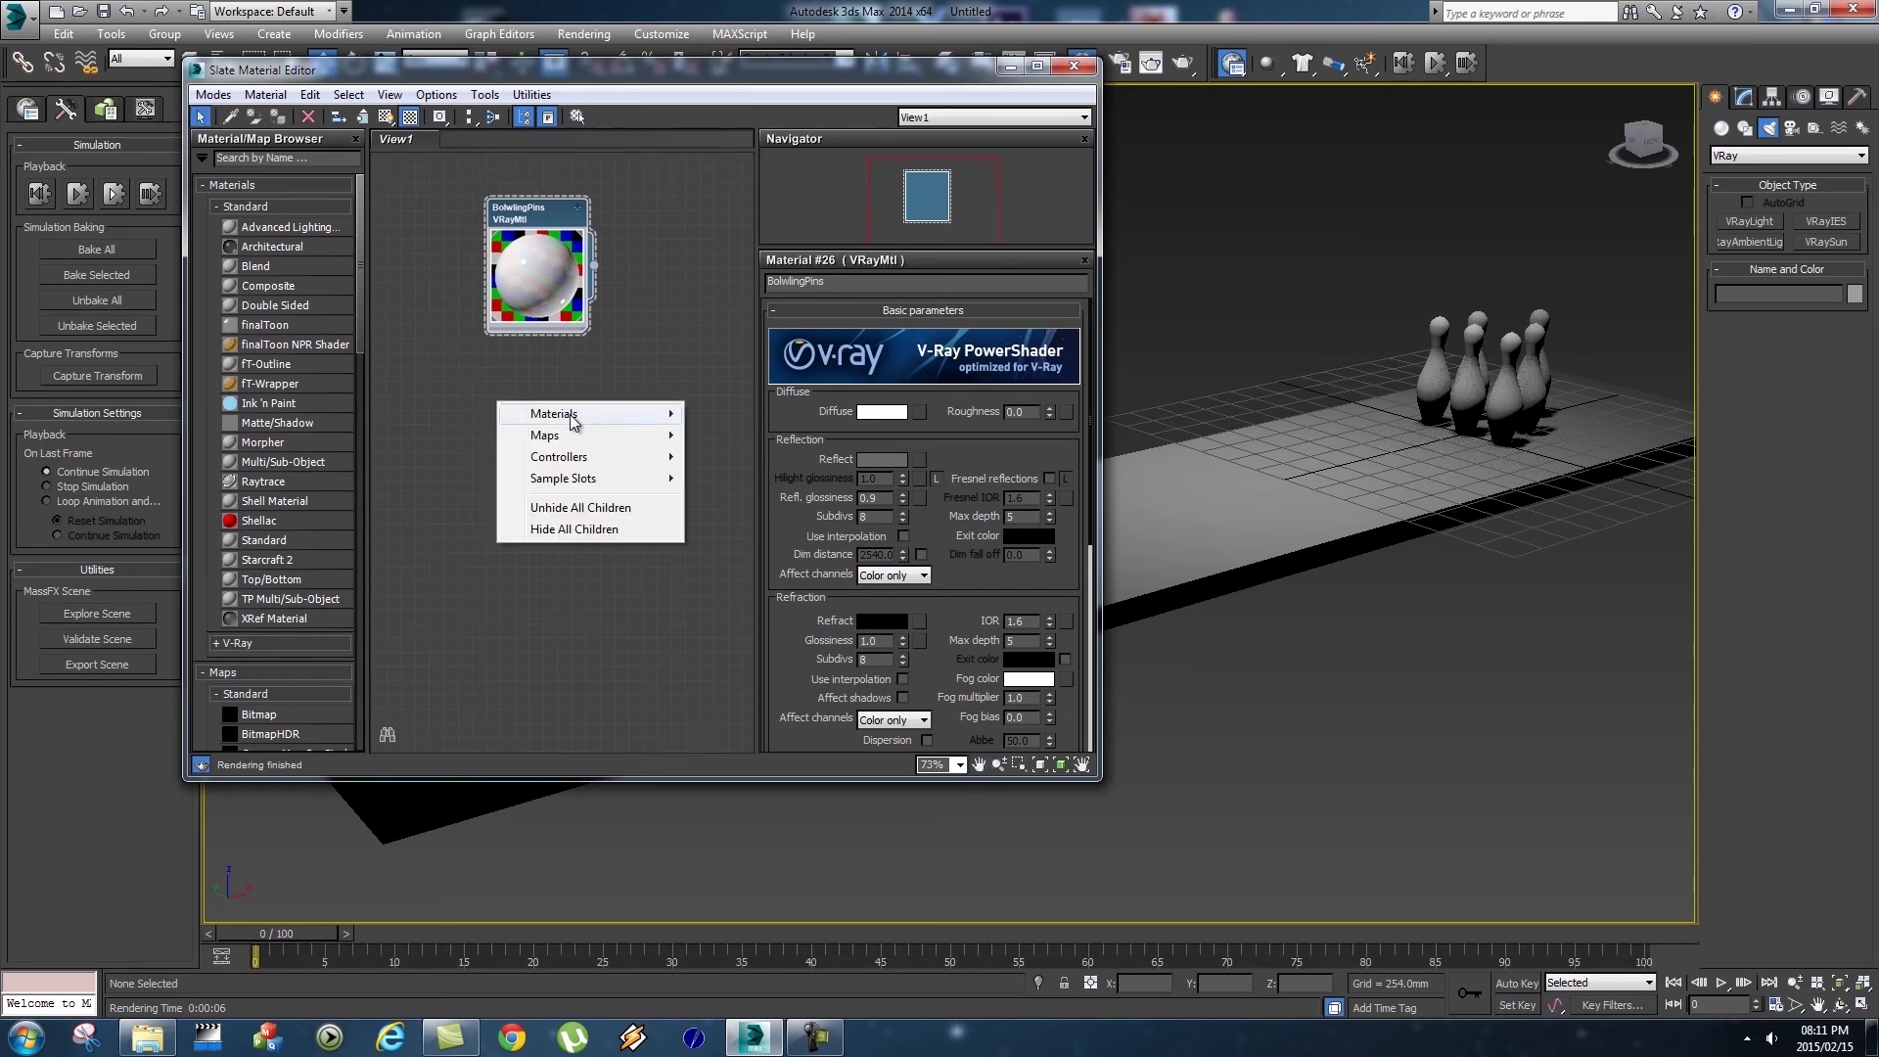
pyautogui.moveTo(574, 415)
pyautogui.moveTo(740, 435)
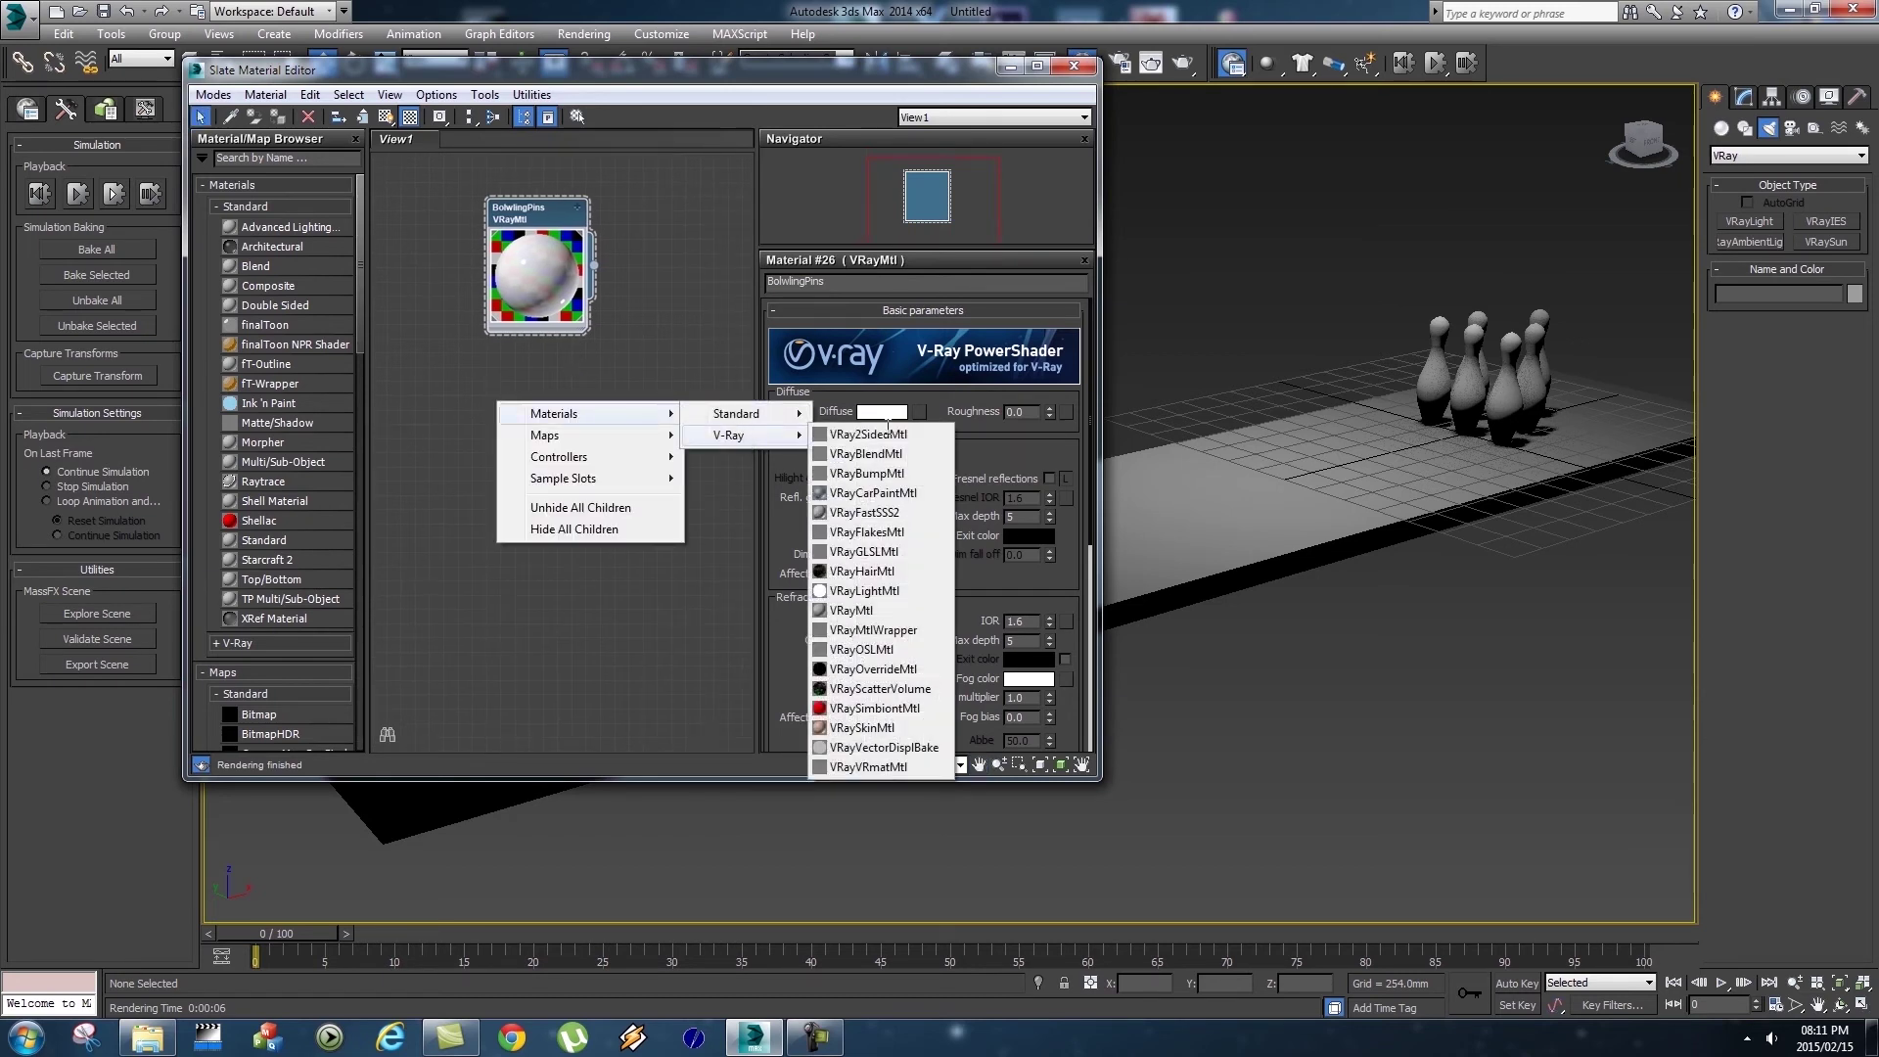
pyautogui.click(848, 611)
pyautogui.click(535, 391)
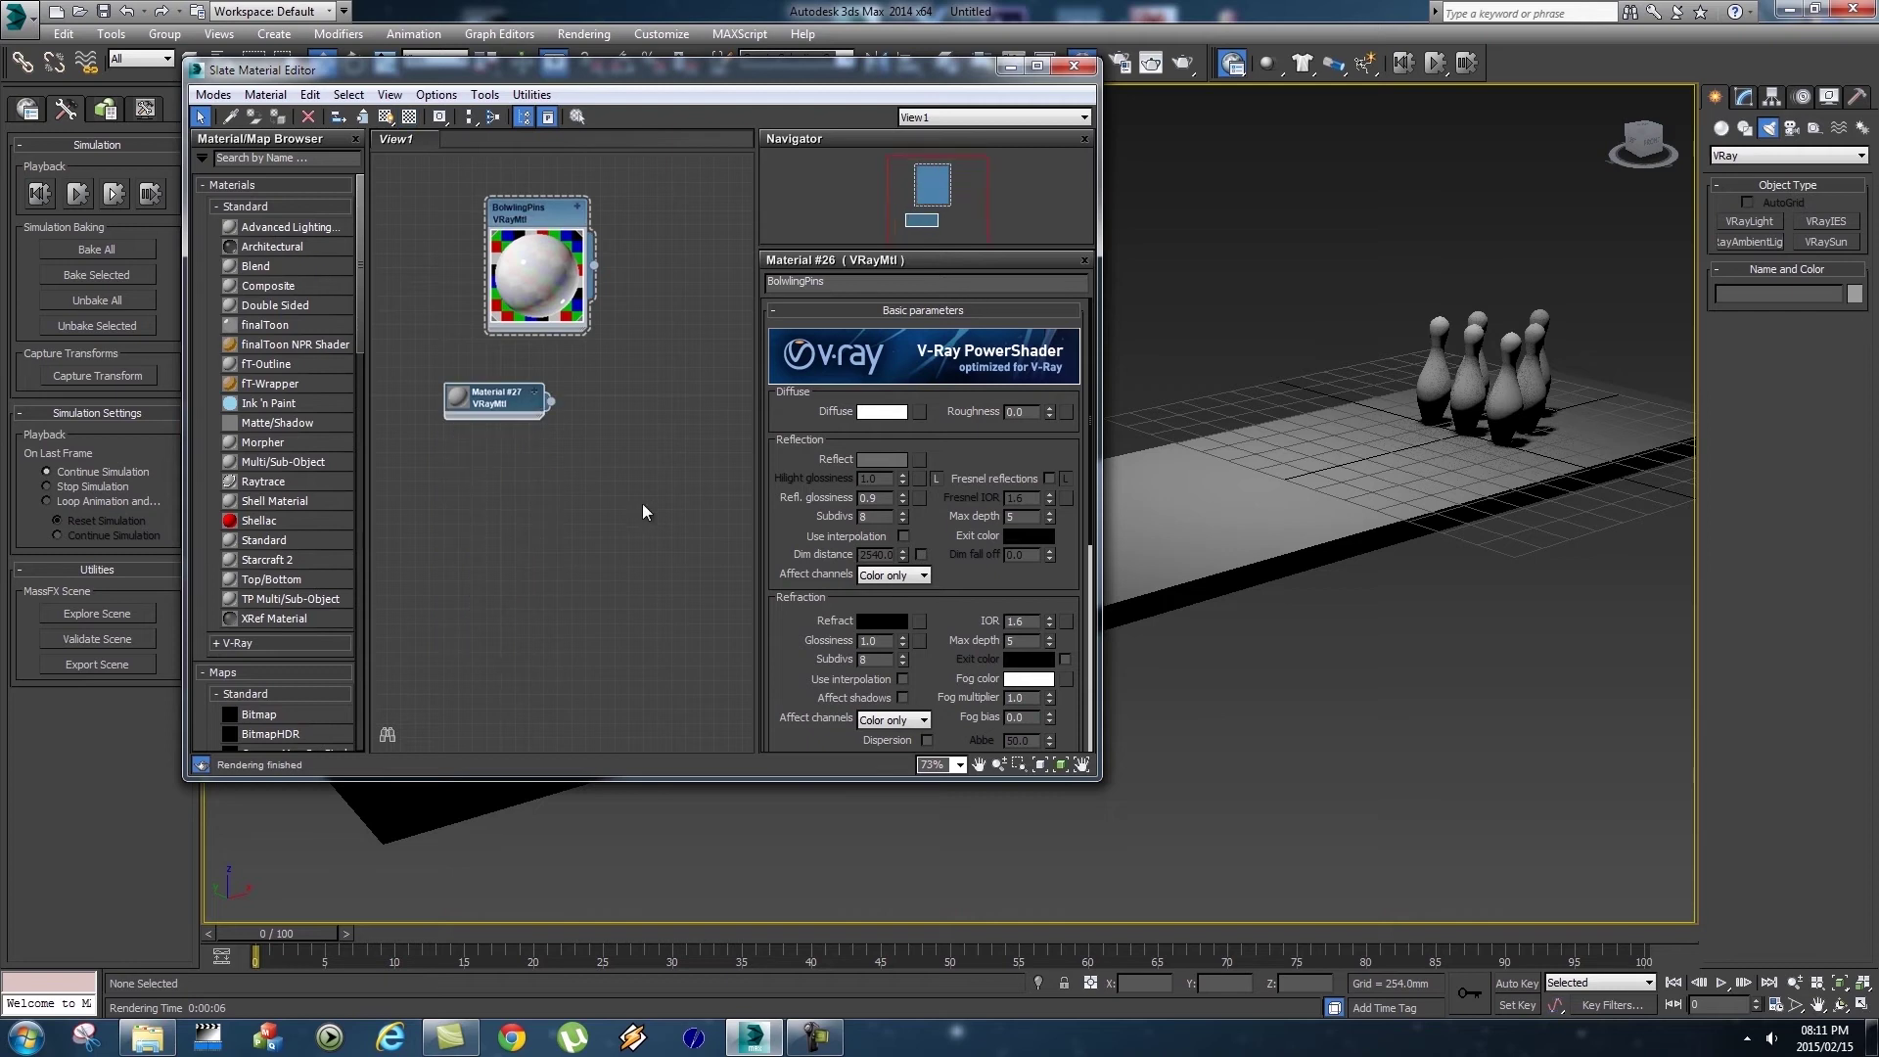
pyautogui.doubleClick(458, 397)
pyautogui.moveTo(496, 392); pyautogui.dragTo(526, 365)
pyautogui.doubleClick(529, 372)
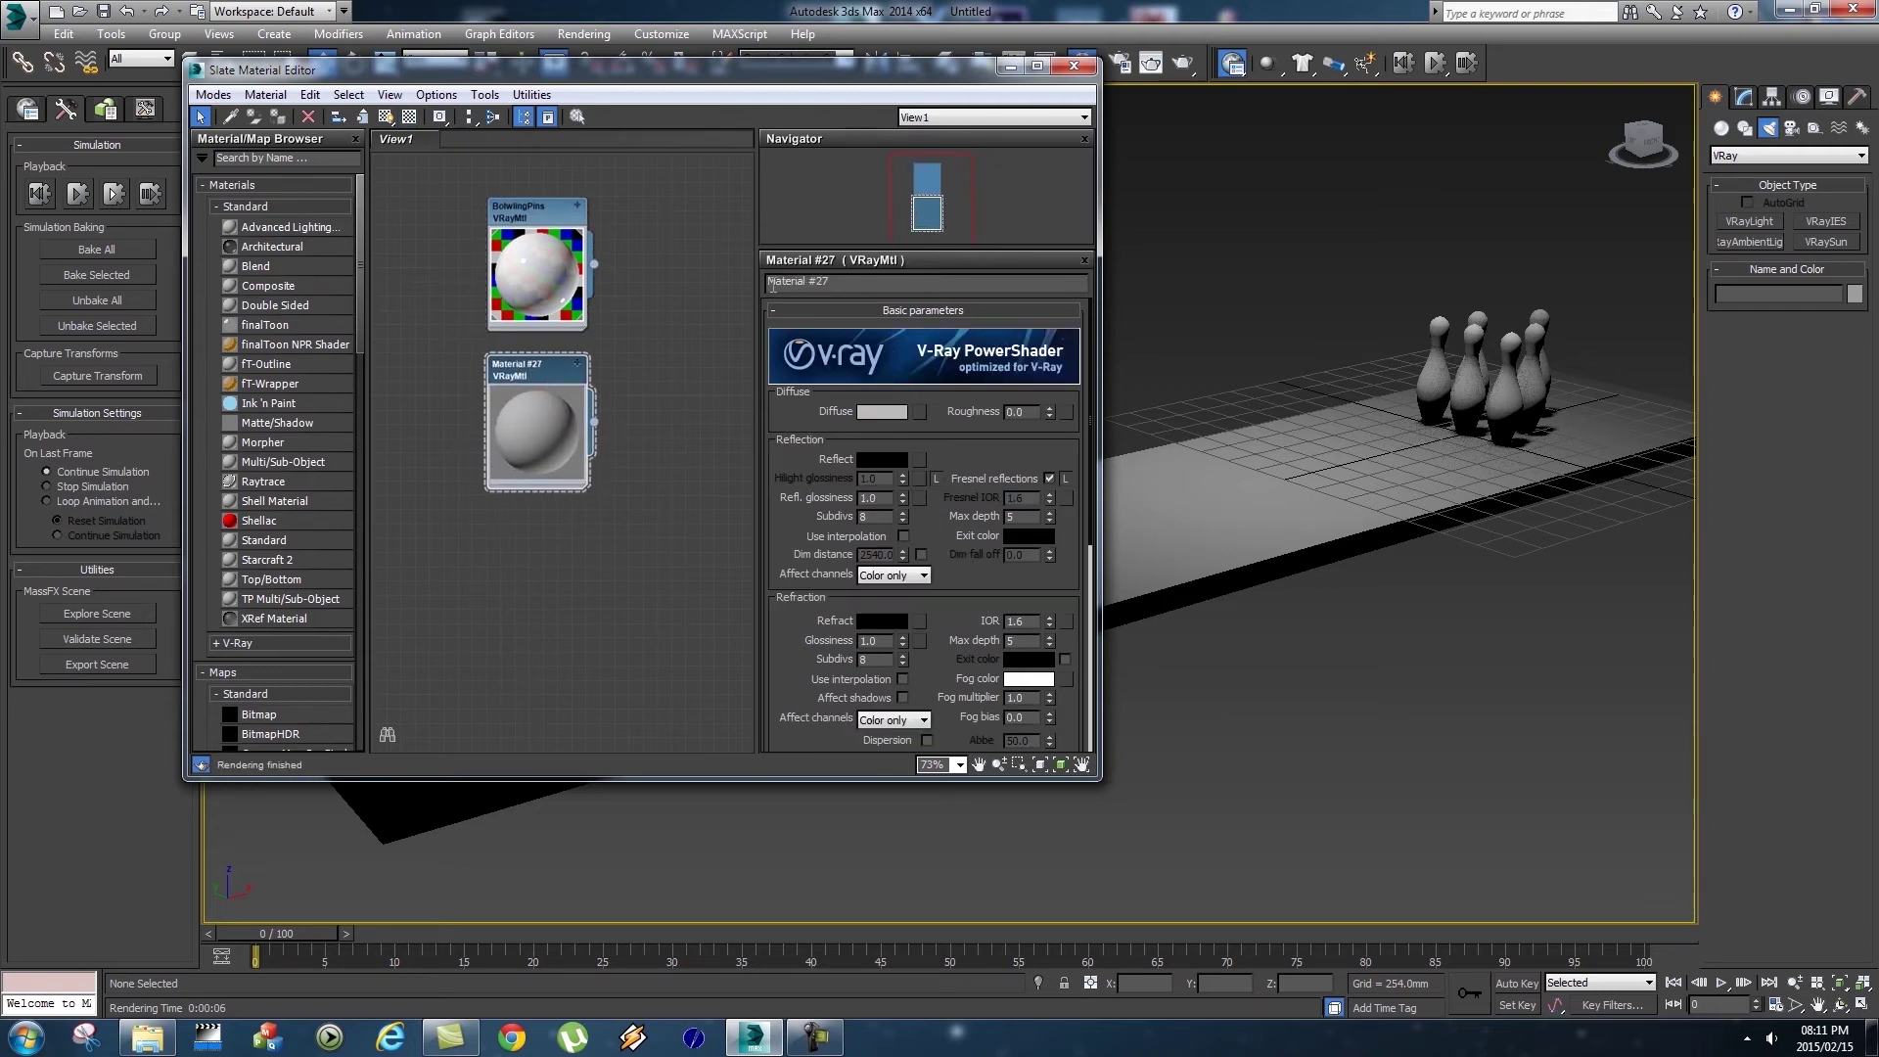
pyautogui.moveTo(842, 282); pyautogui.dragTo(743, 290)
pyautogui.write('Floor')
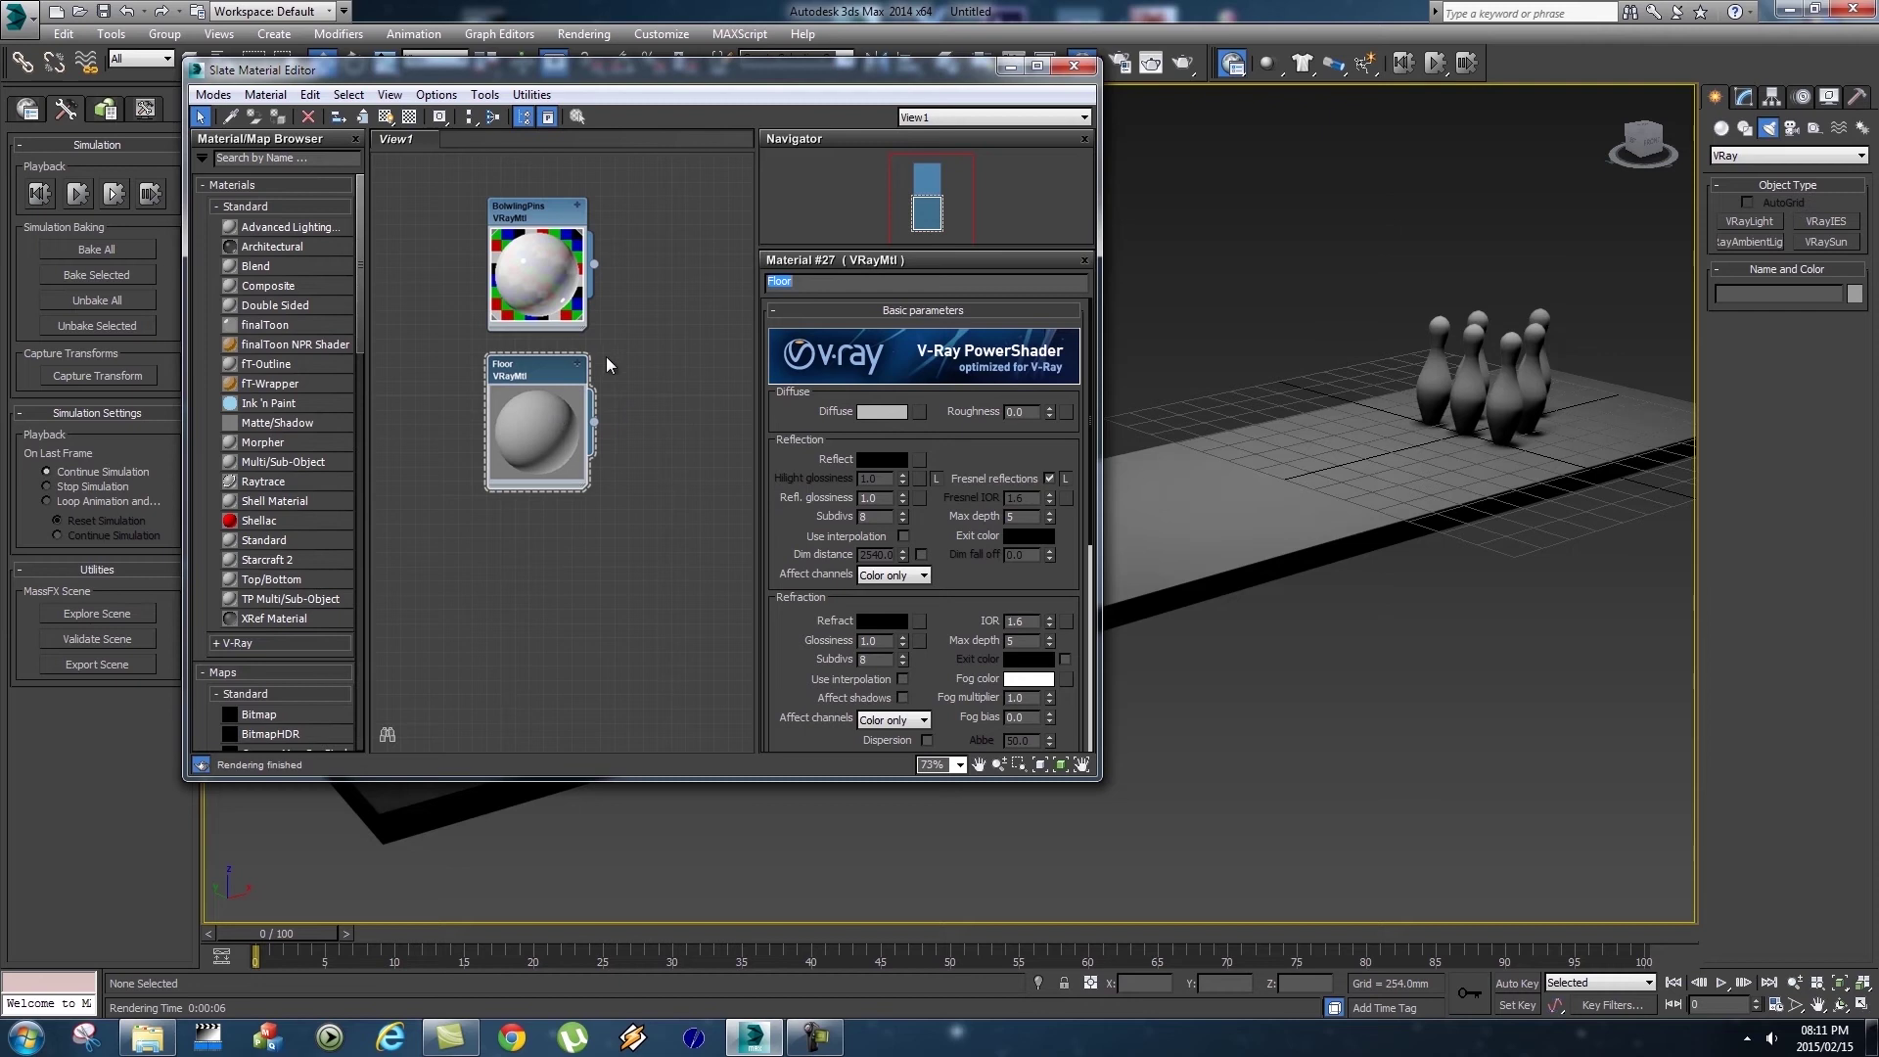
# Apply a Wood map to the Floor material's diffuse channel.
pyautogui.click(919, 413)
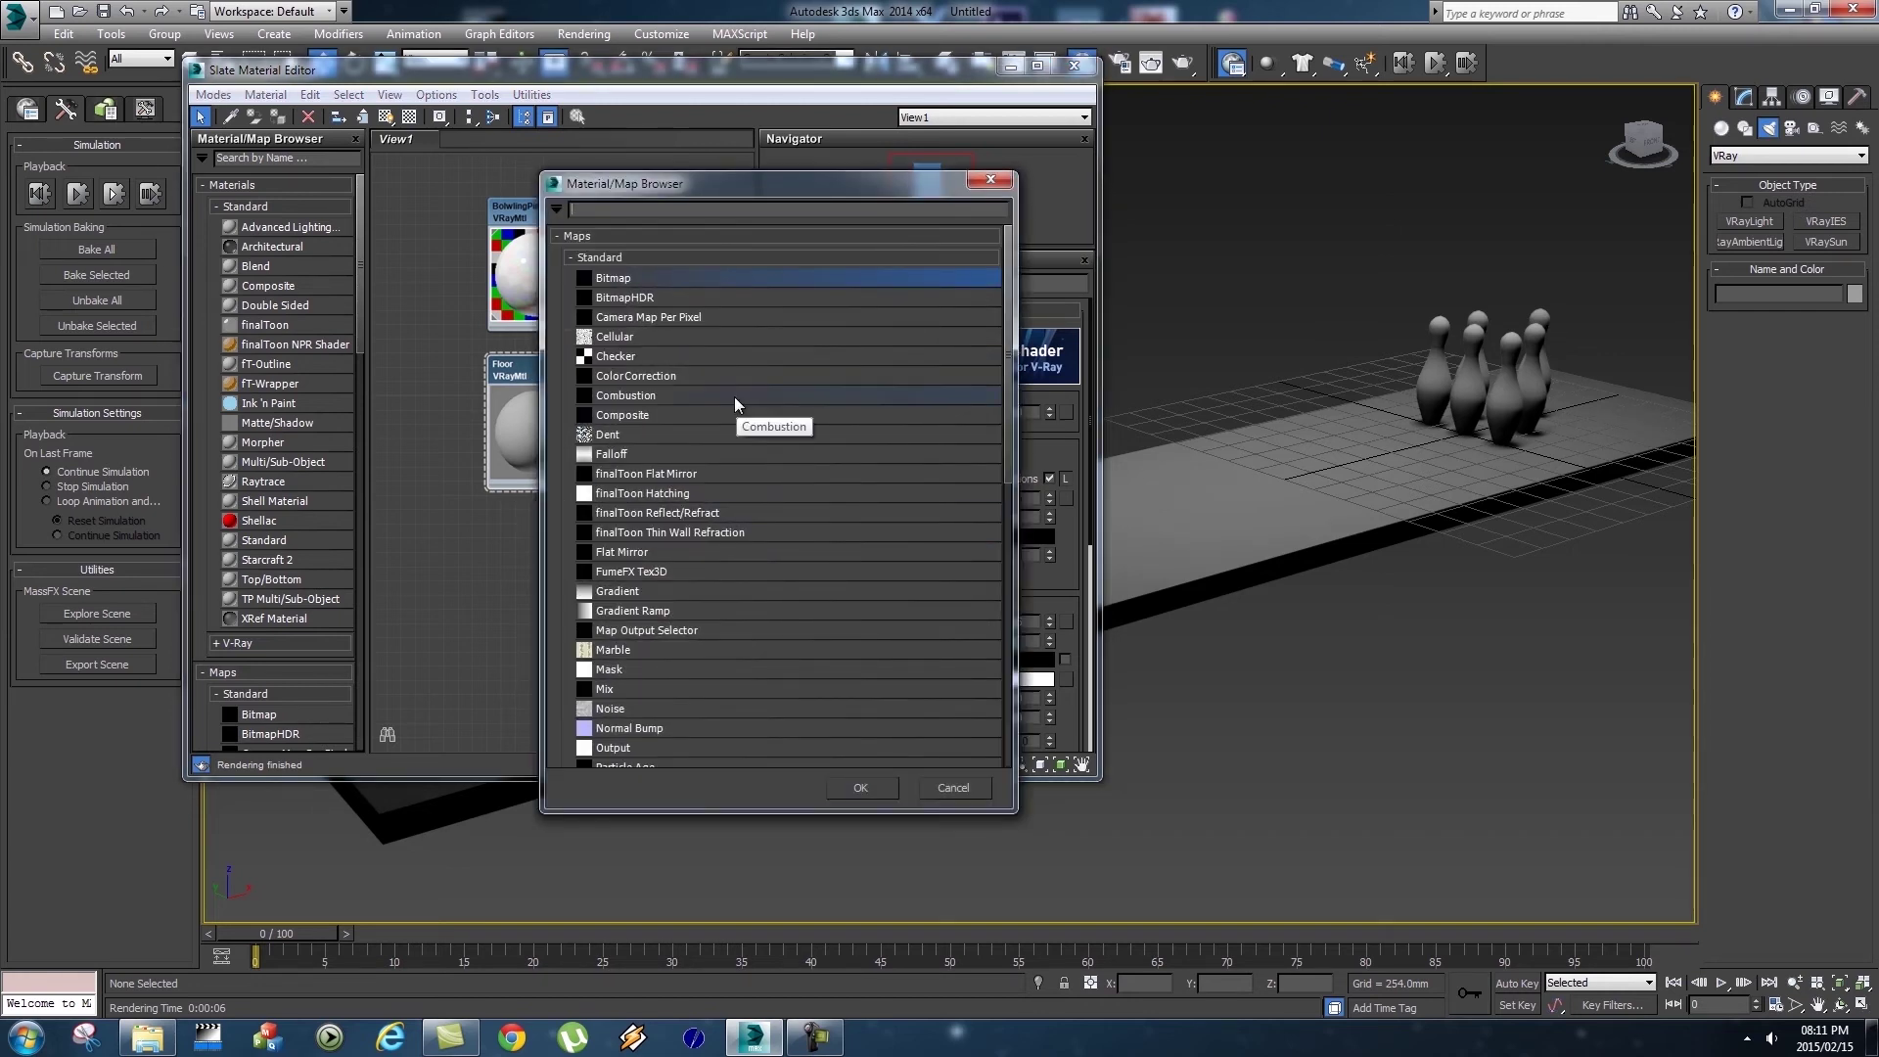
pyautogui.scroll(-10, 713, 420)
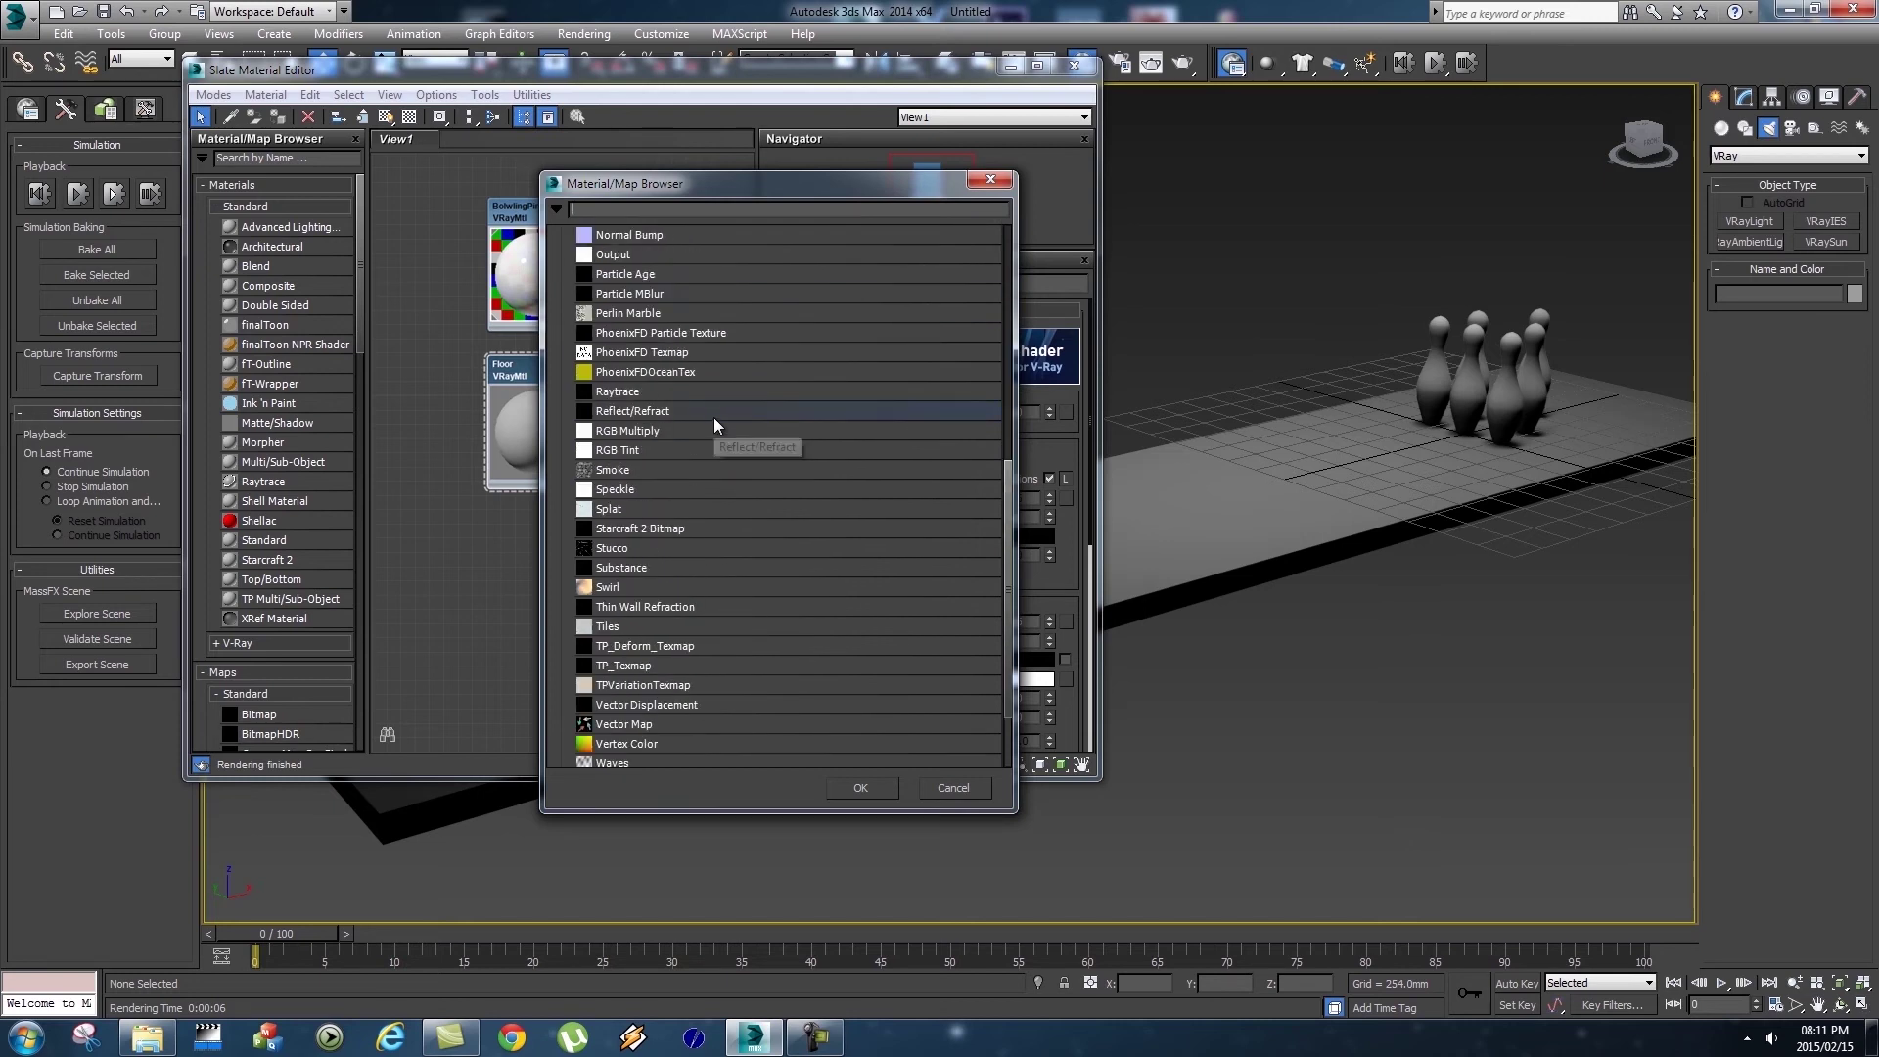
pyautogui.click(760, 682)
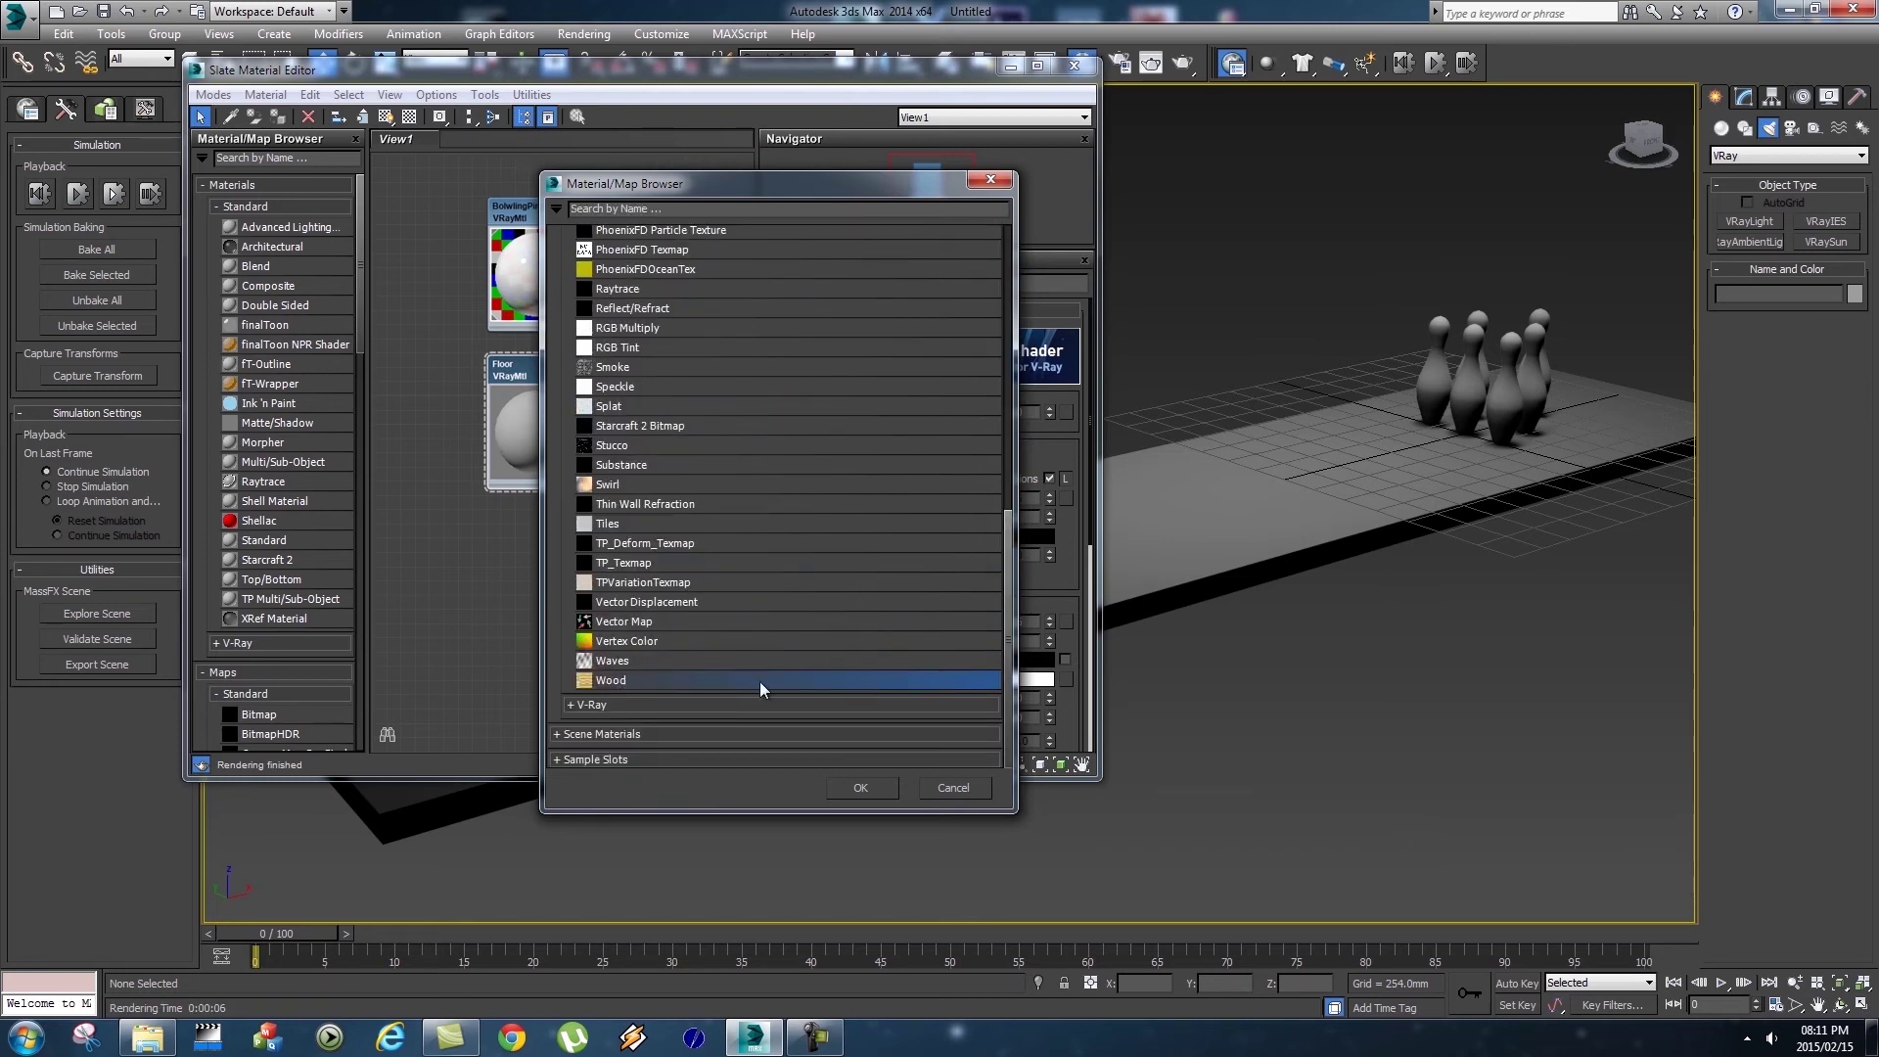
pyautogui.doubleClick(614, 679)
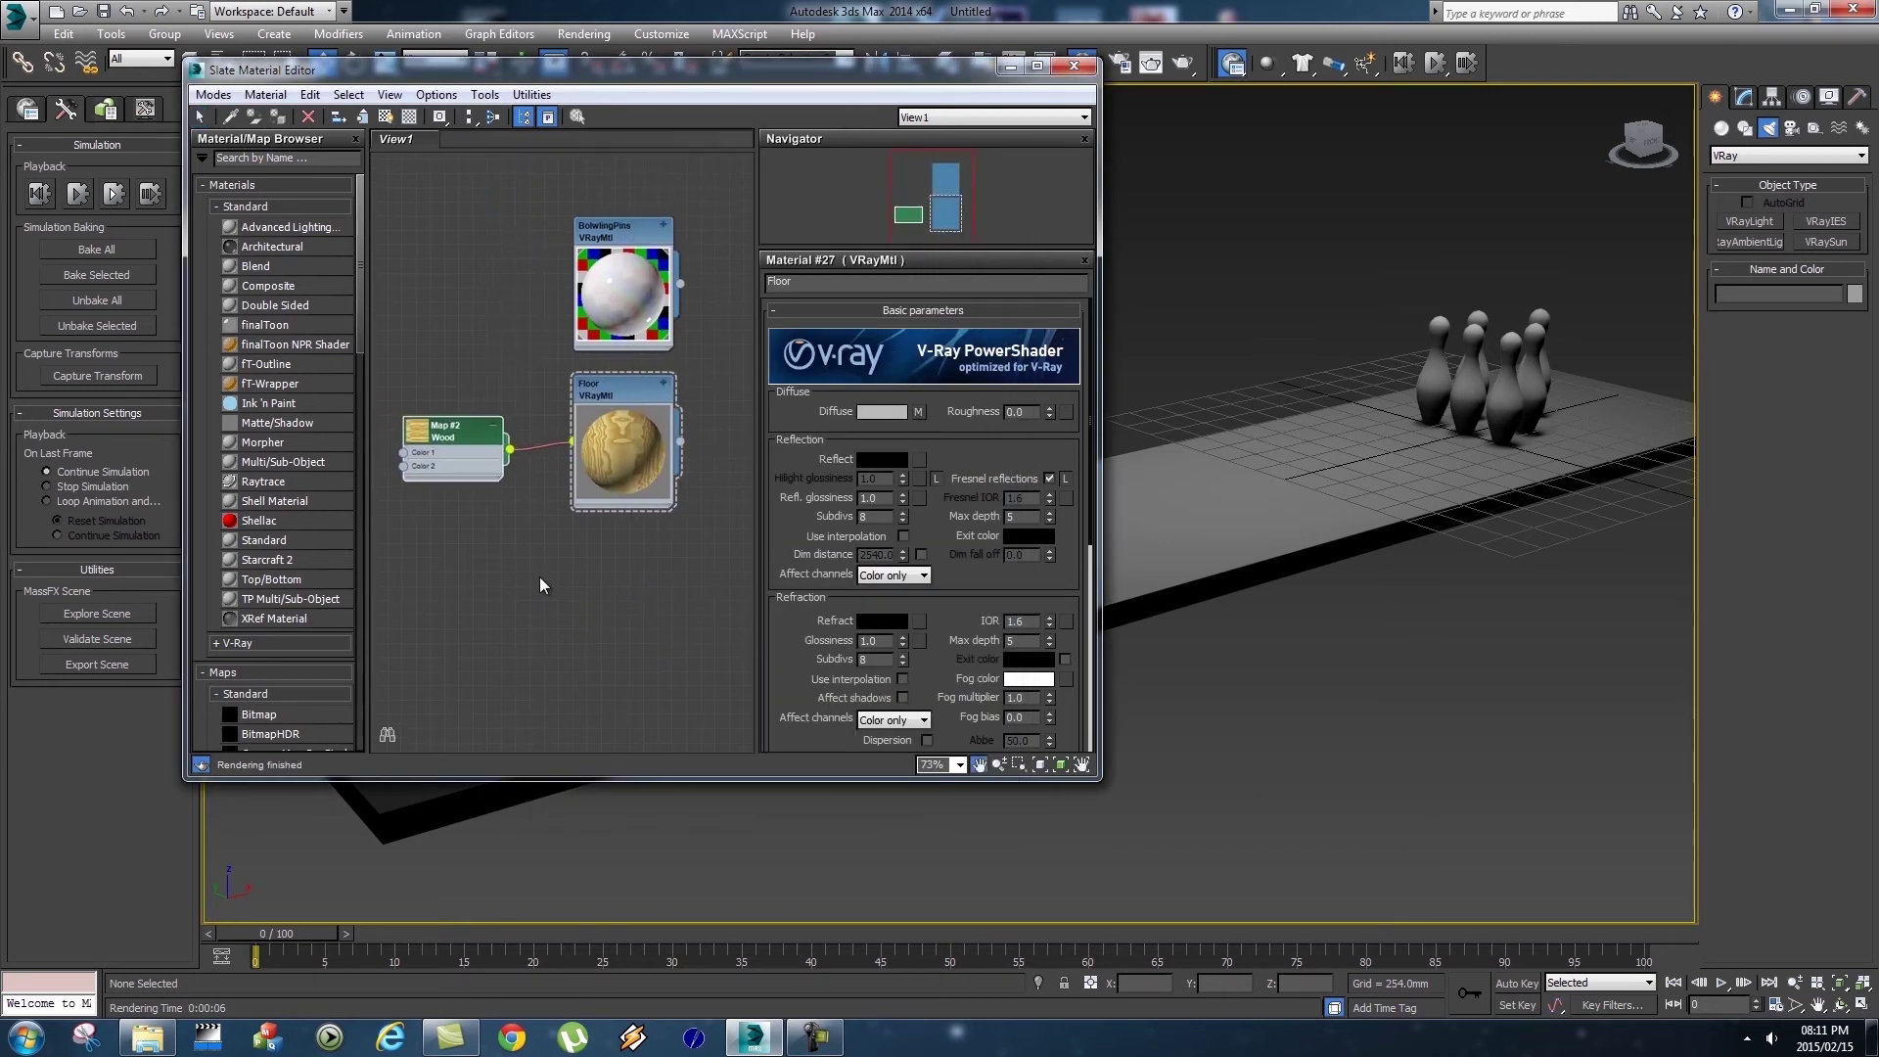
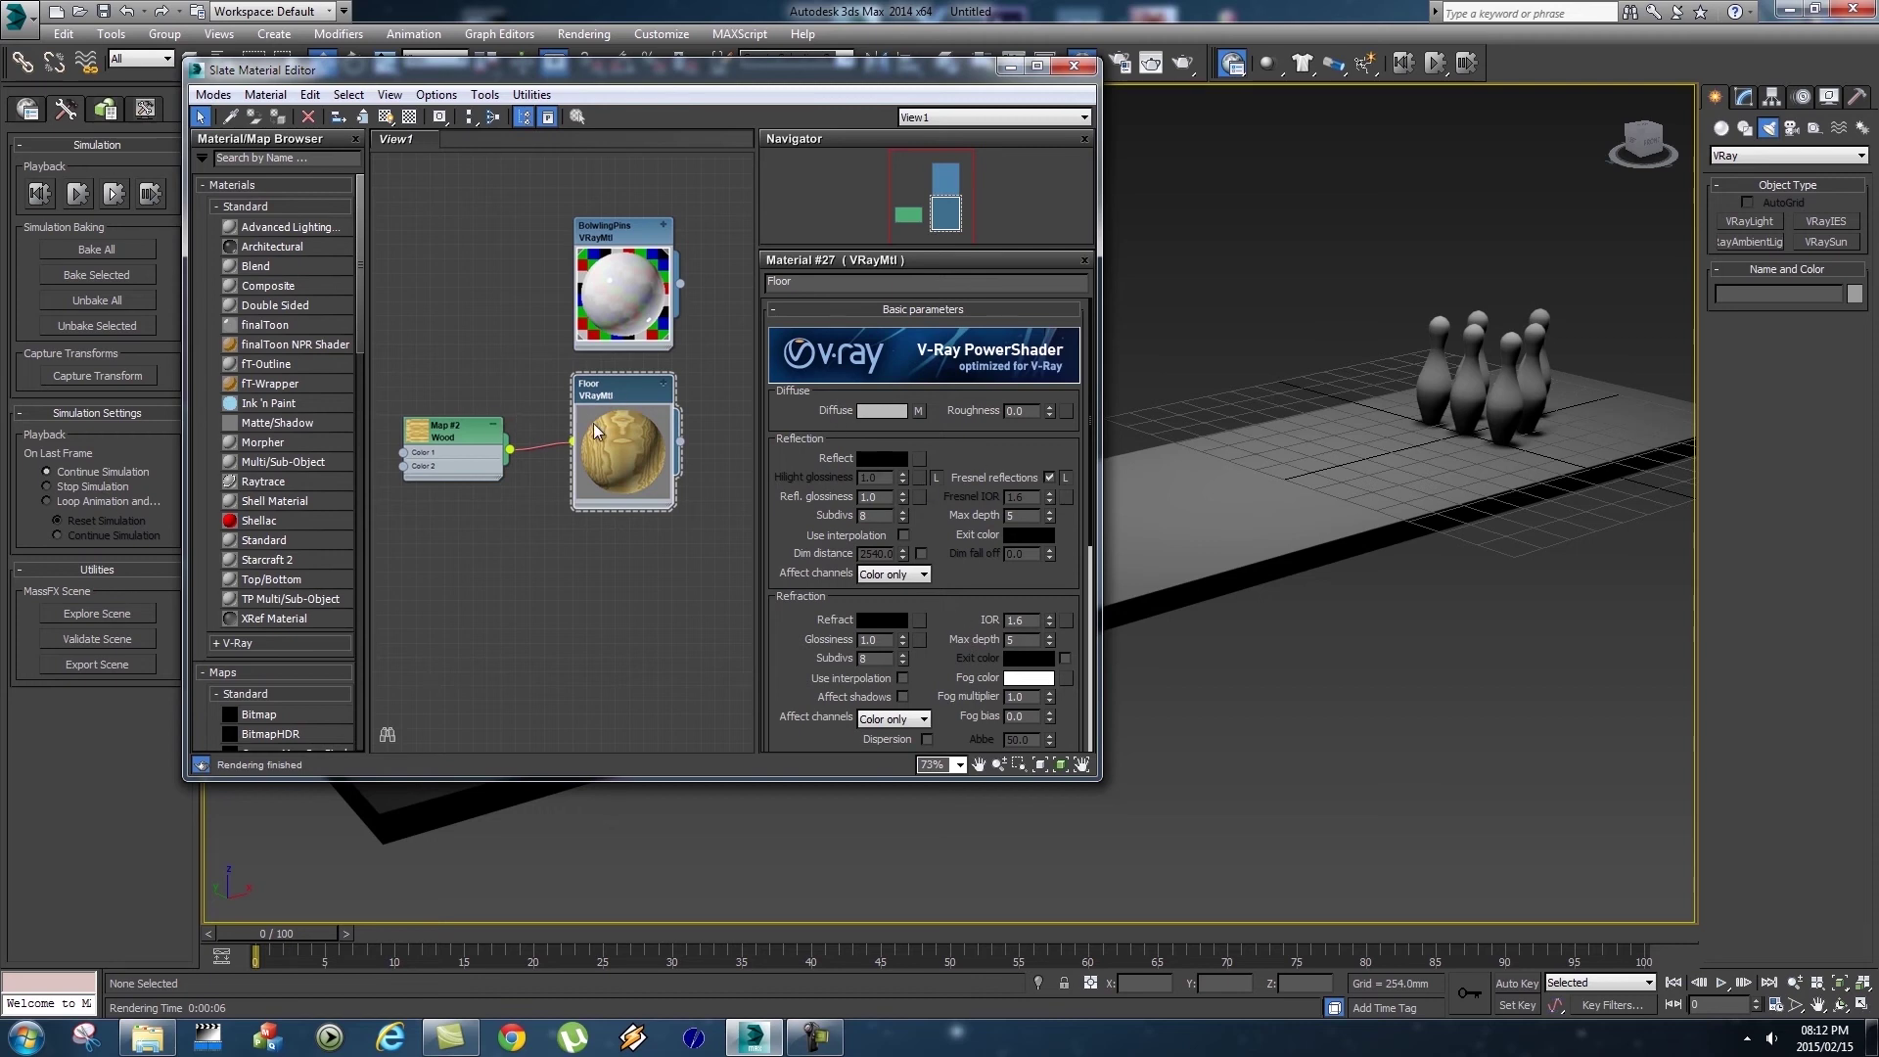
# Give the Floor material a dark grey reflection, no Fresnel reflections and 0.8 reflection glossiness, and assign it to the lane.
pyautogui.click(882, 458)
pyautogui.moveTo(576, 123); pyautogui.dragTo(574, 145)
pyautogui.click(717, 286)
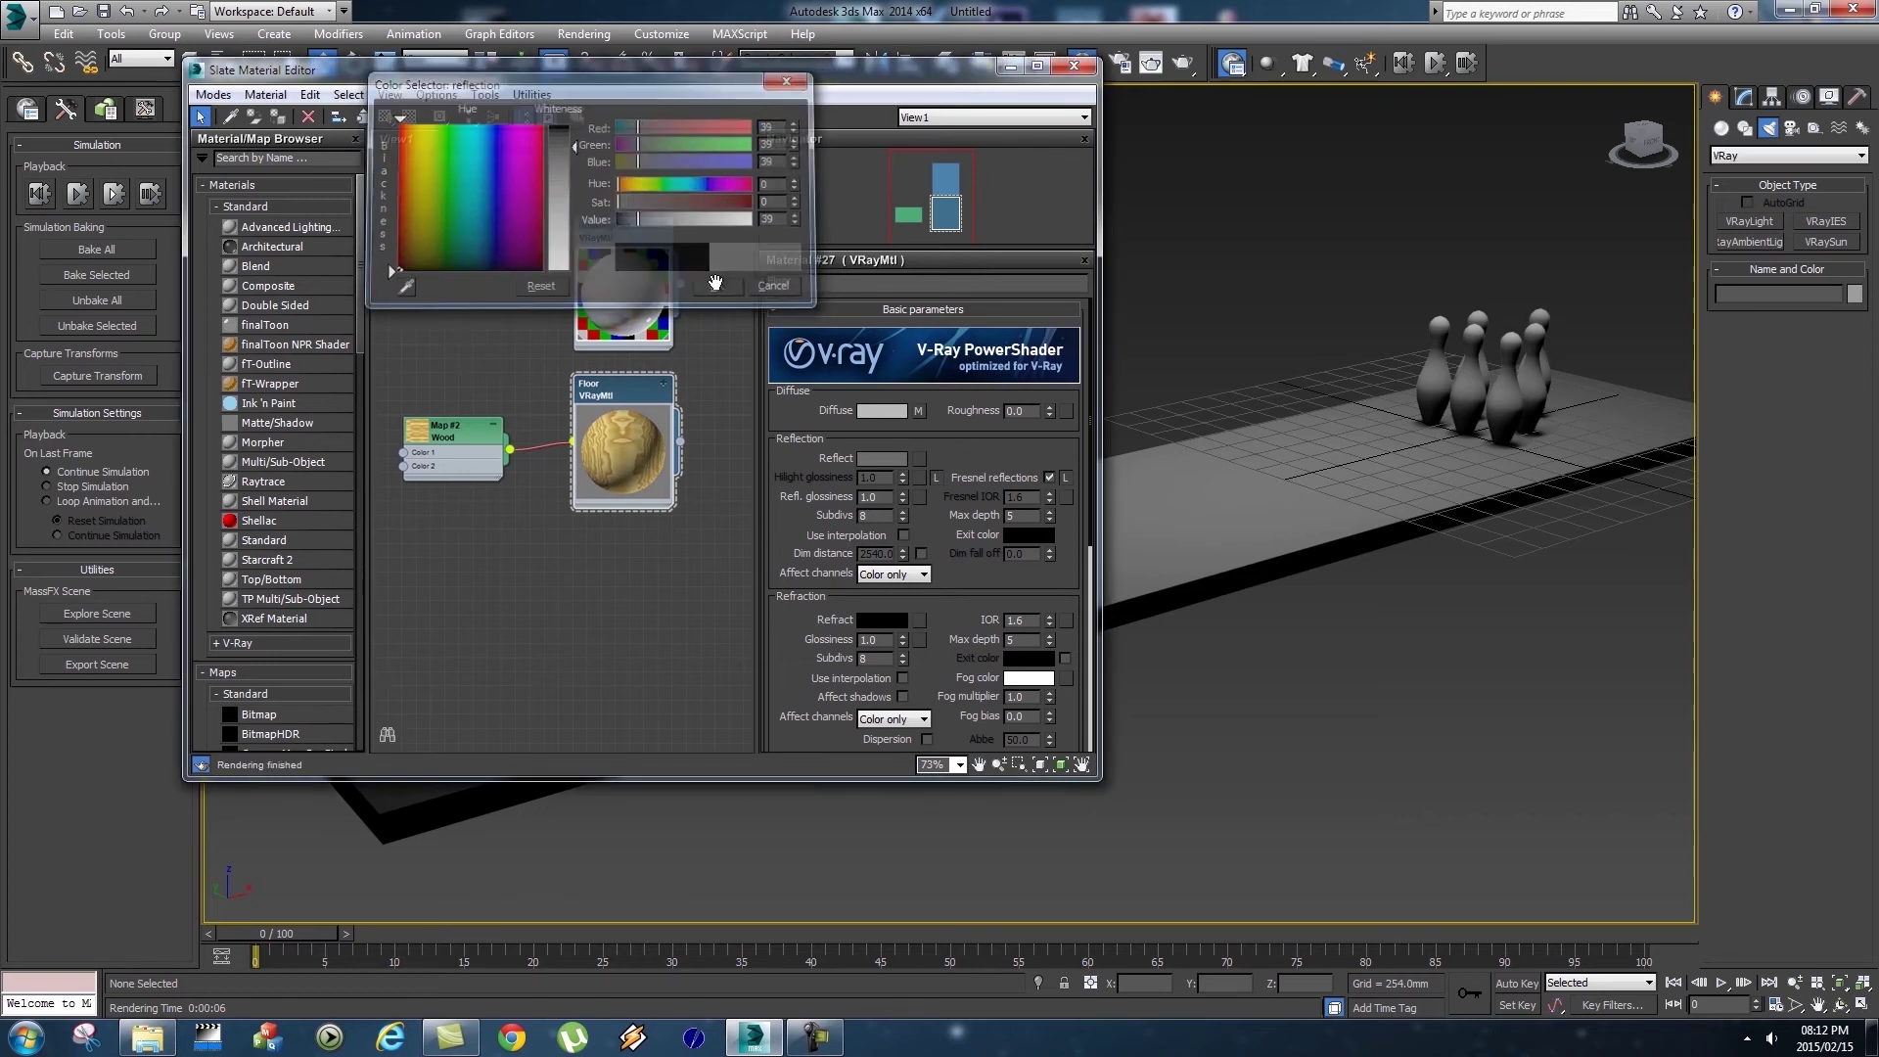
pyautogui.click(1050, 478)
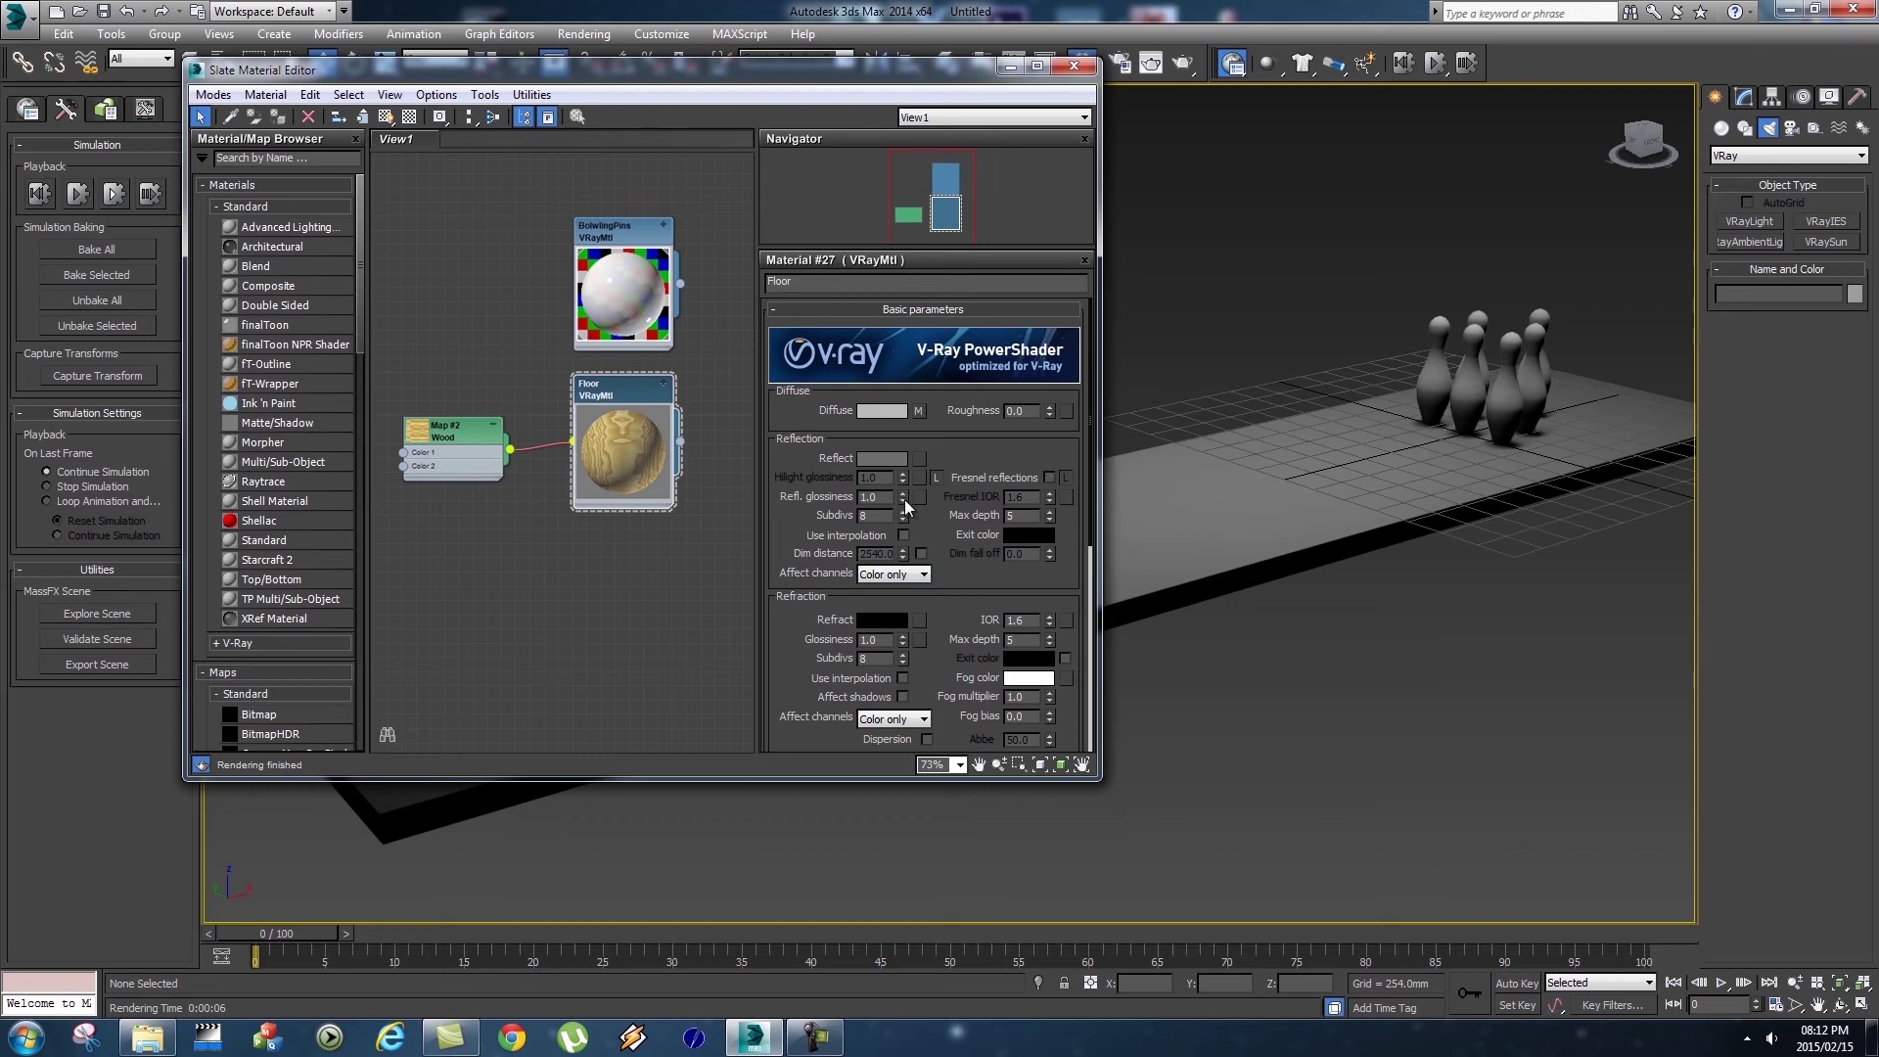
pyautogui.click(901, 500)
pyautogui.moveTo(901, 497); pyautogui.dragTo(903, 501)
pyautogui.moveTo(681, 448); pyautogui.dragTo(695, 448)
pyautogui.moveTo(1049, 462); pyautogui.dragTo(1302, 522)
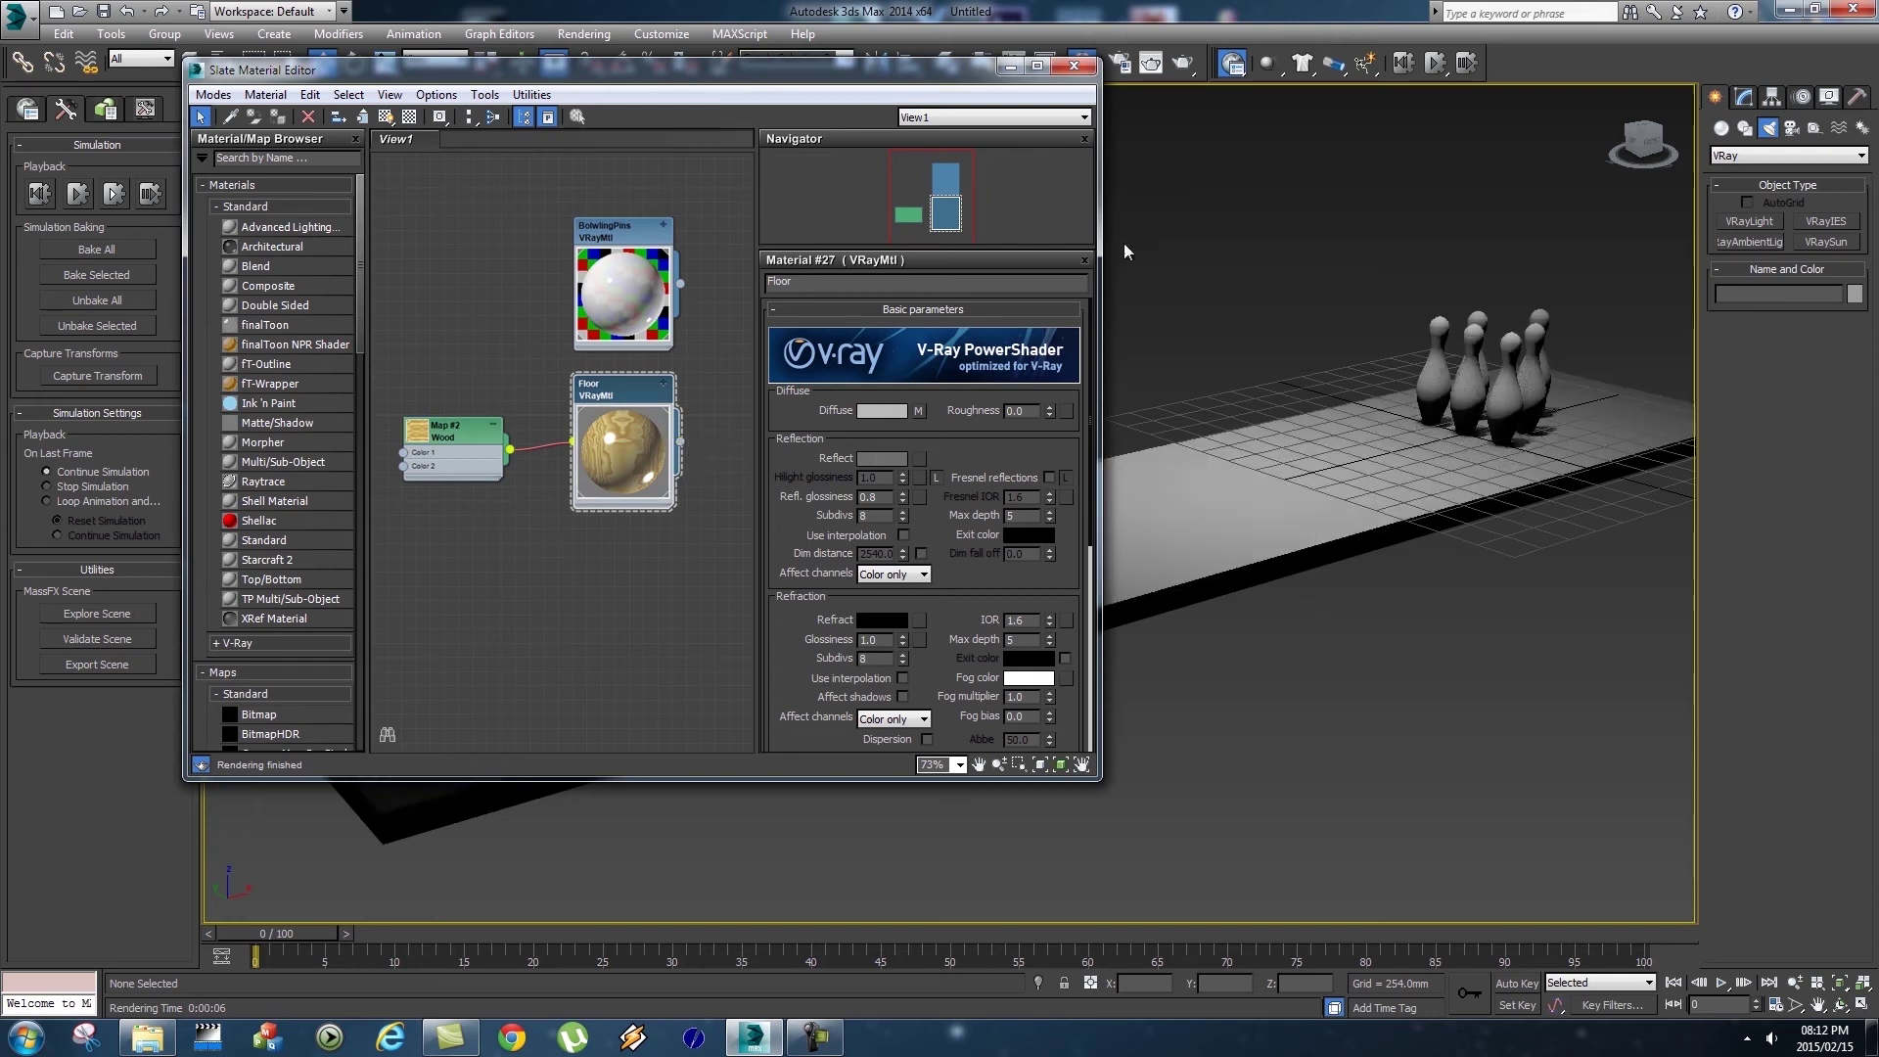
# Add a third VRayMtl below the Floor material, collapse its slots, enlarge its preview and name it Ball.
pyautogui.moveTo(792, 71); pyautogui.dragTo(1333, 71)
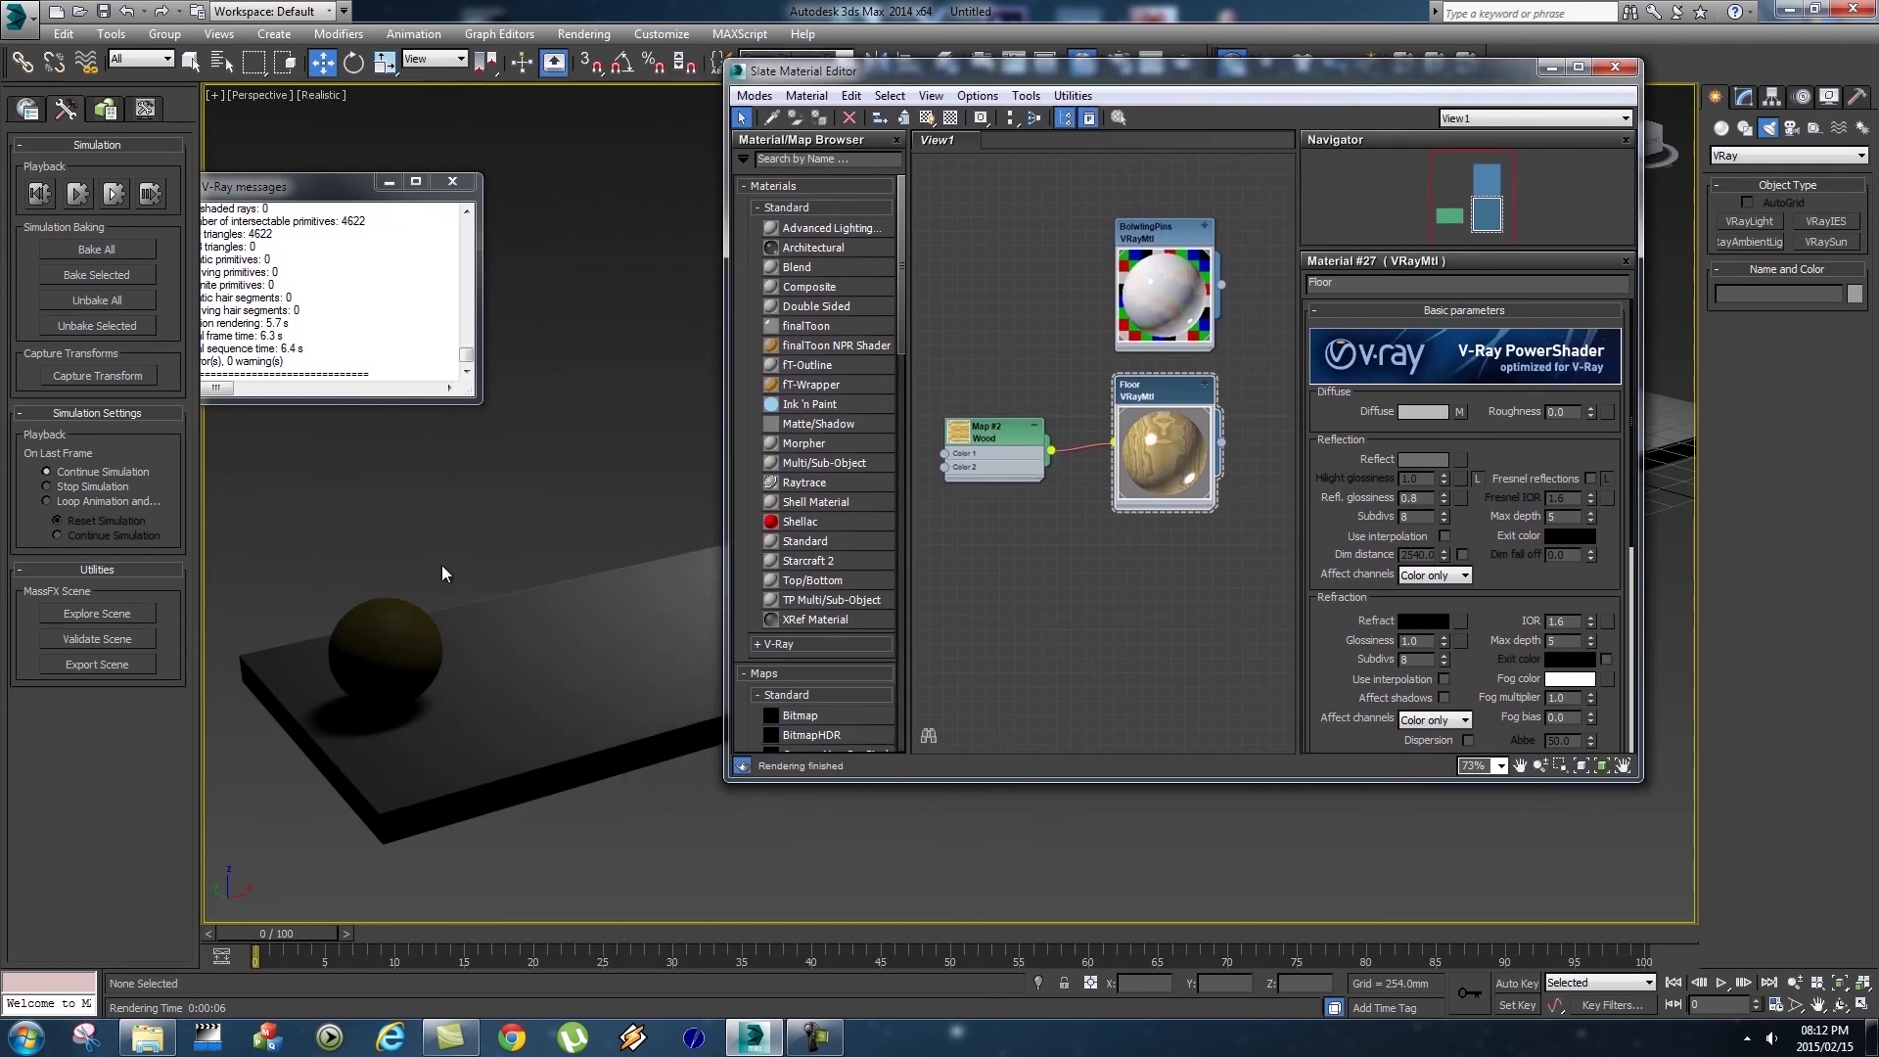
pyautogui.rightClick(1090, 600)
pyautogui.moveTo(1174, 610)
pyautogui.moveTo(1344, 636)
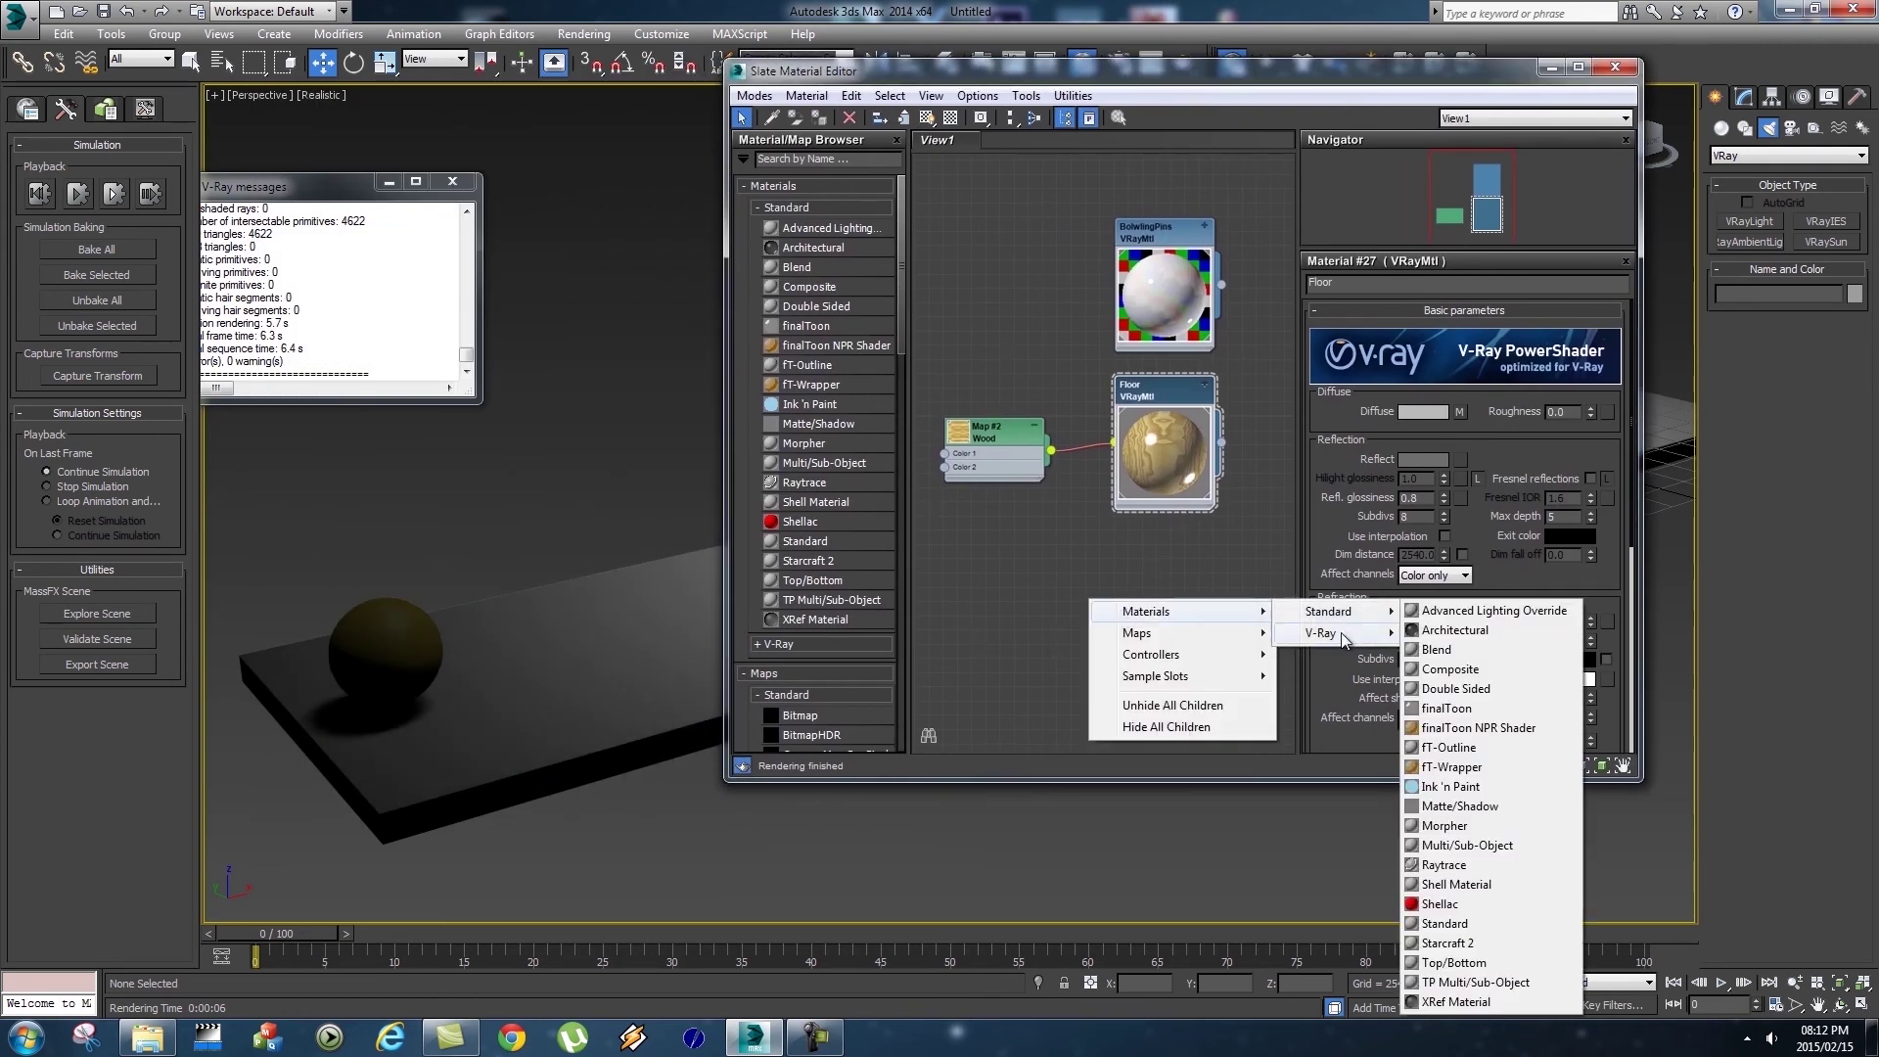
pyautogui.click(1453, 809)
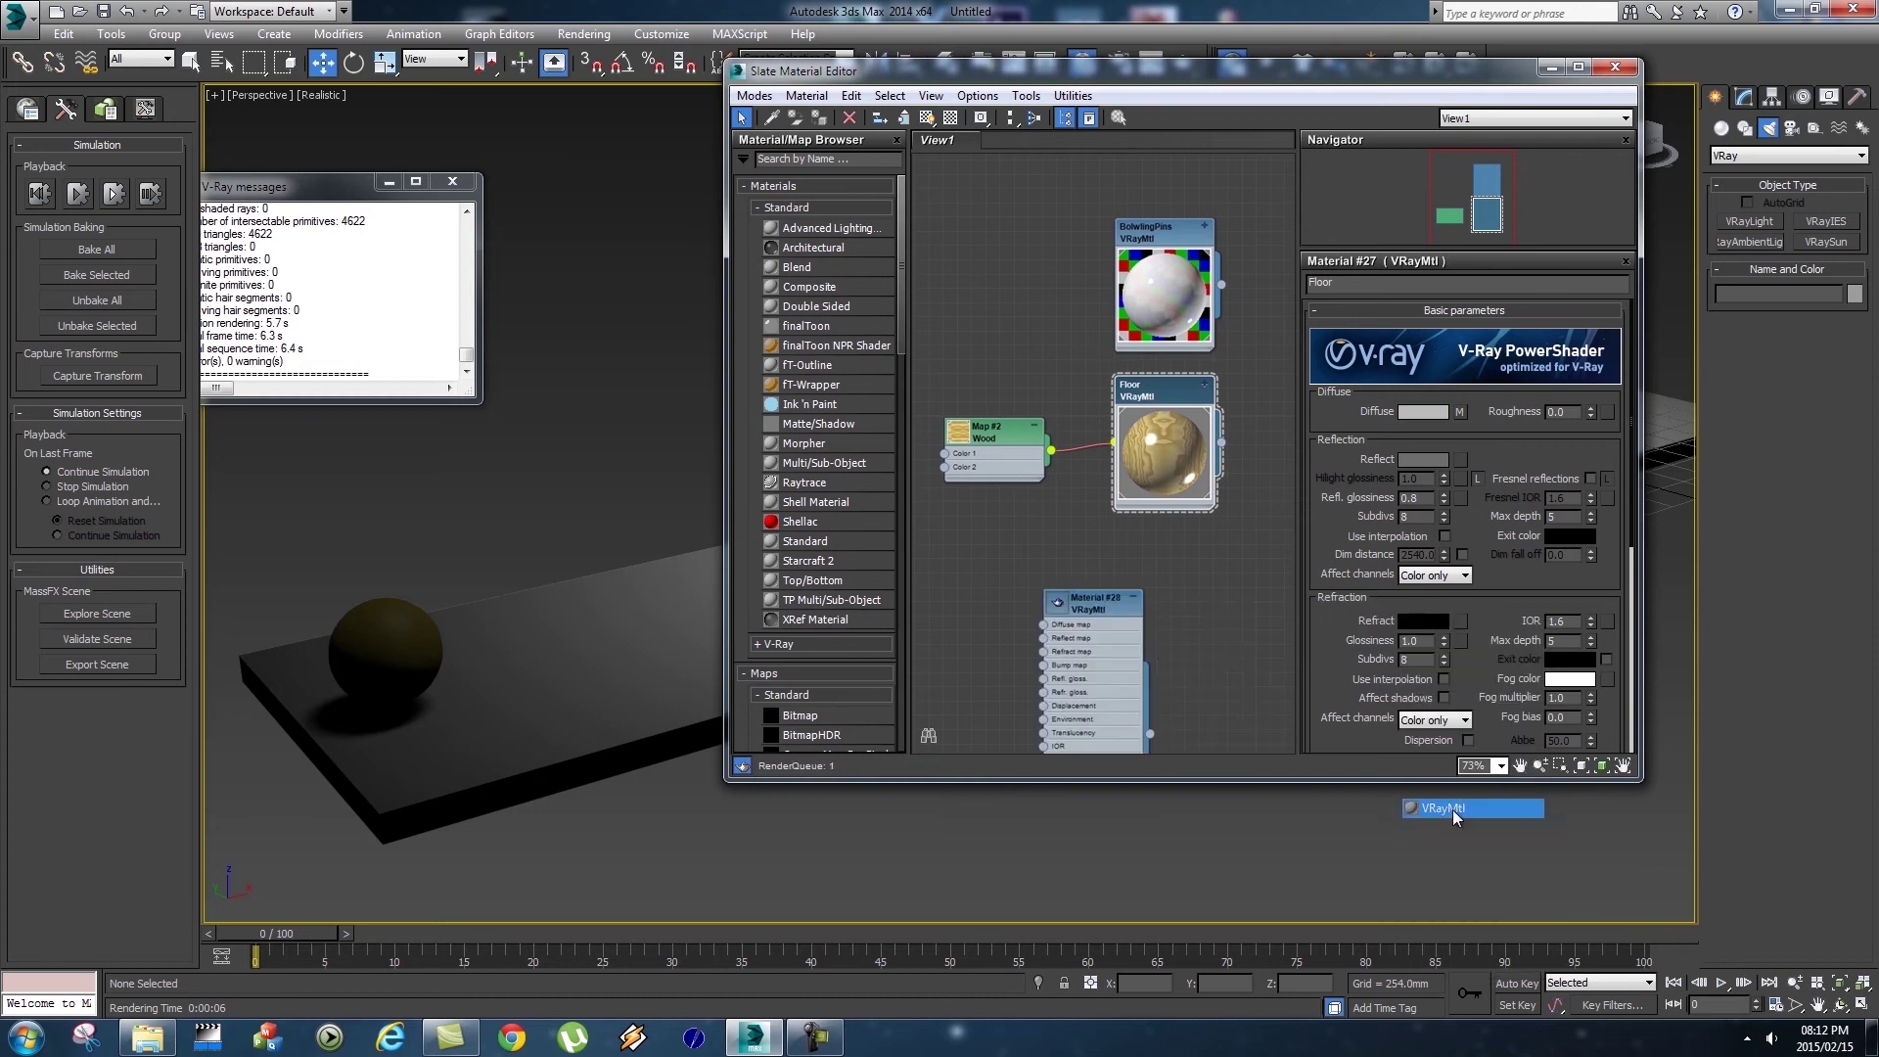
pyautogui.click(1131, 599)
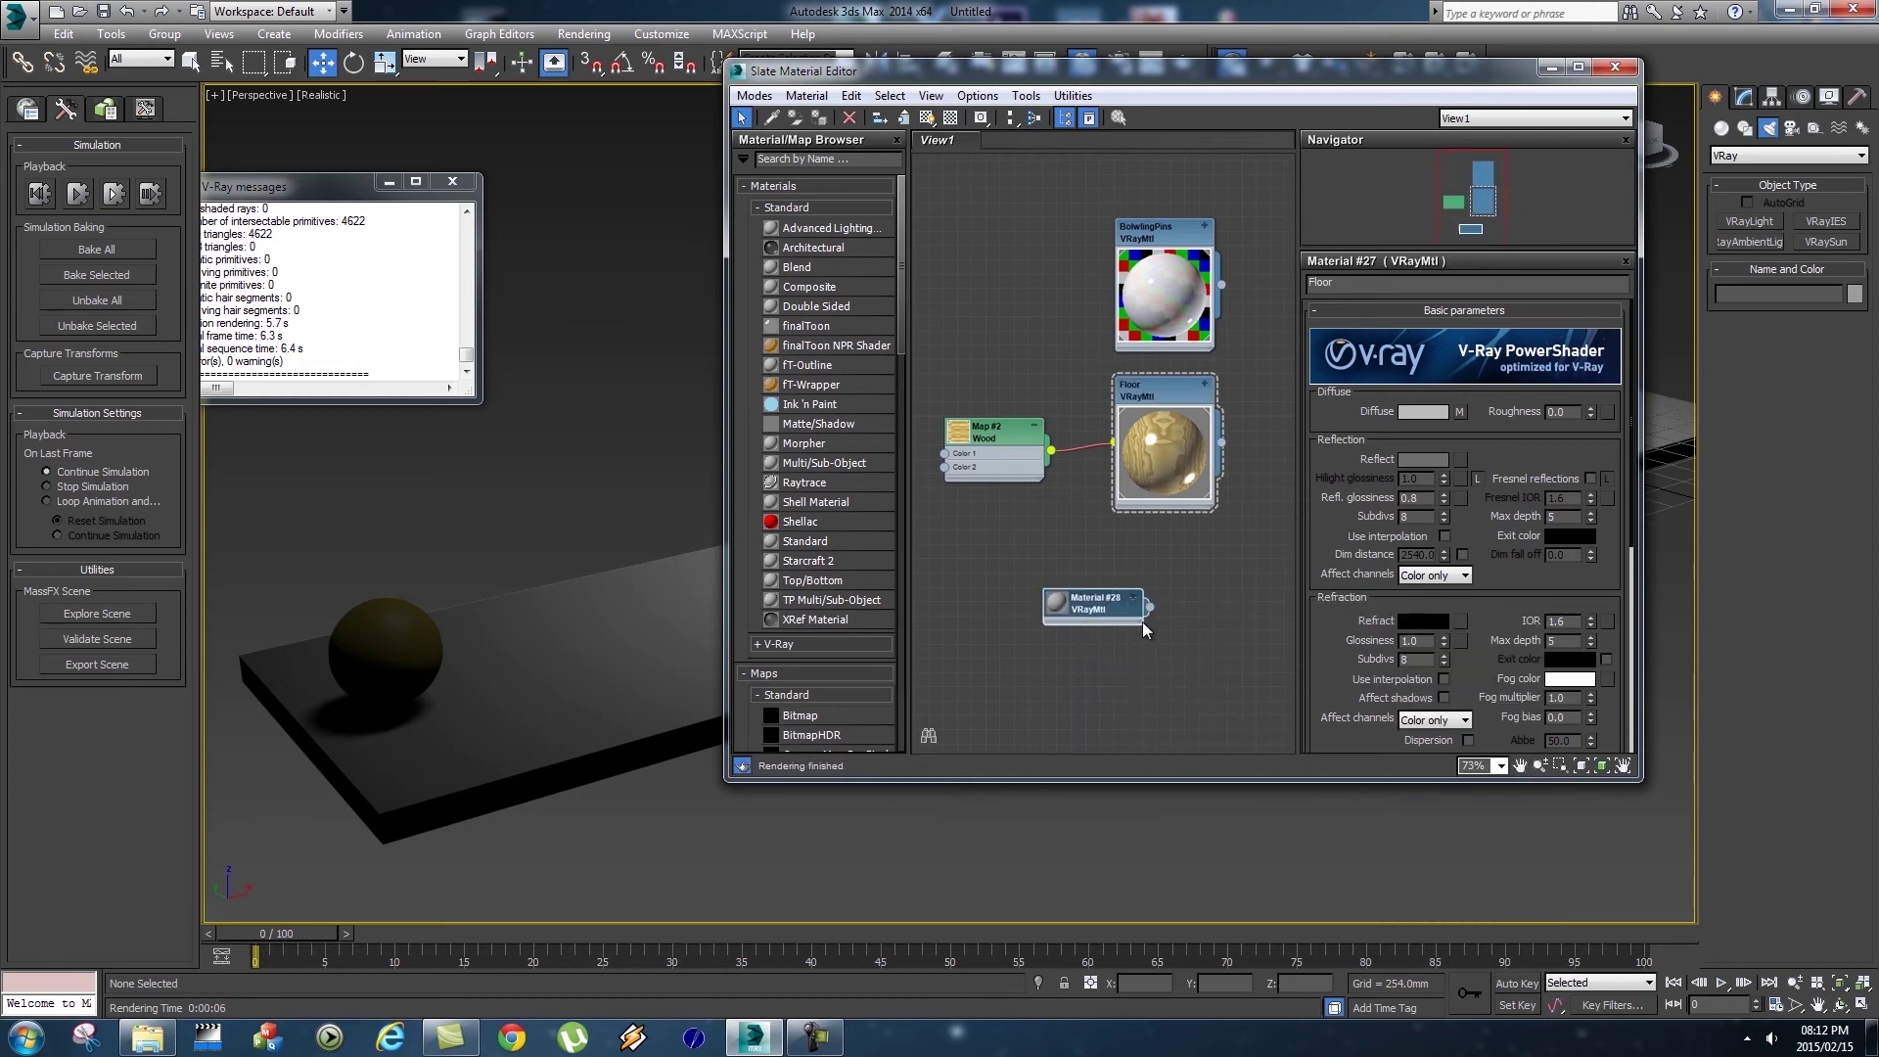
pyautogui.doubleClick(1063, 604)
pyautogui.moveTo(1110, 607); pyautogui.dragTo(1167, 564)
pyautogui.write('Ball')
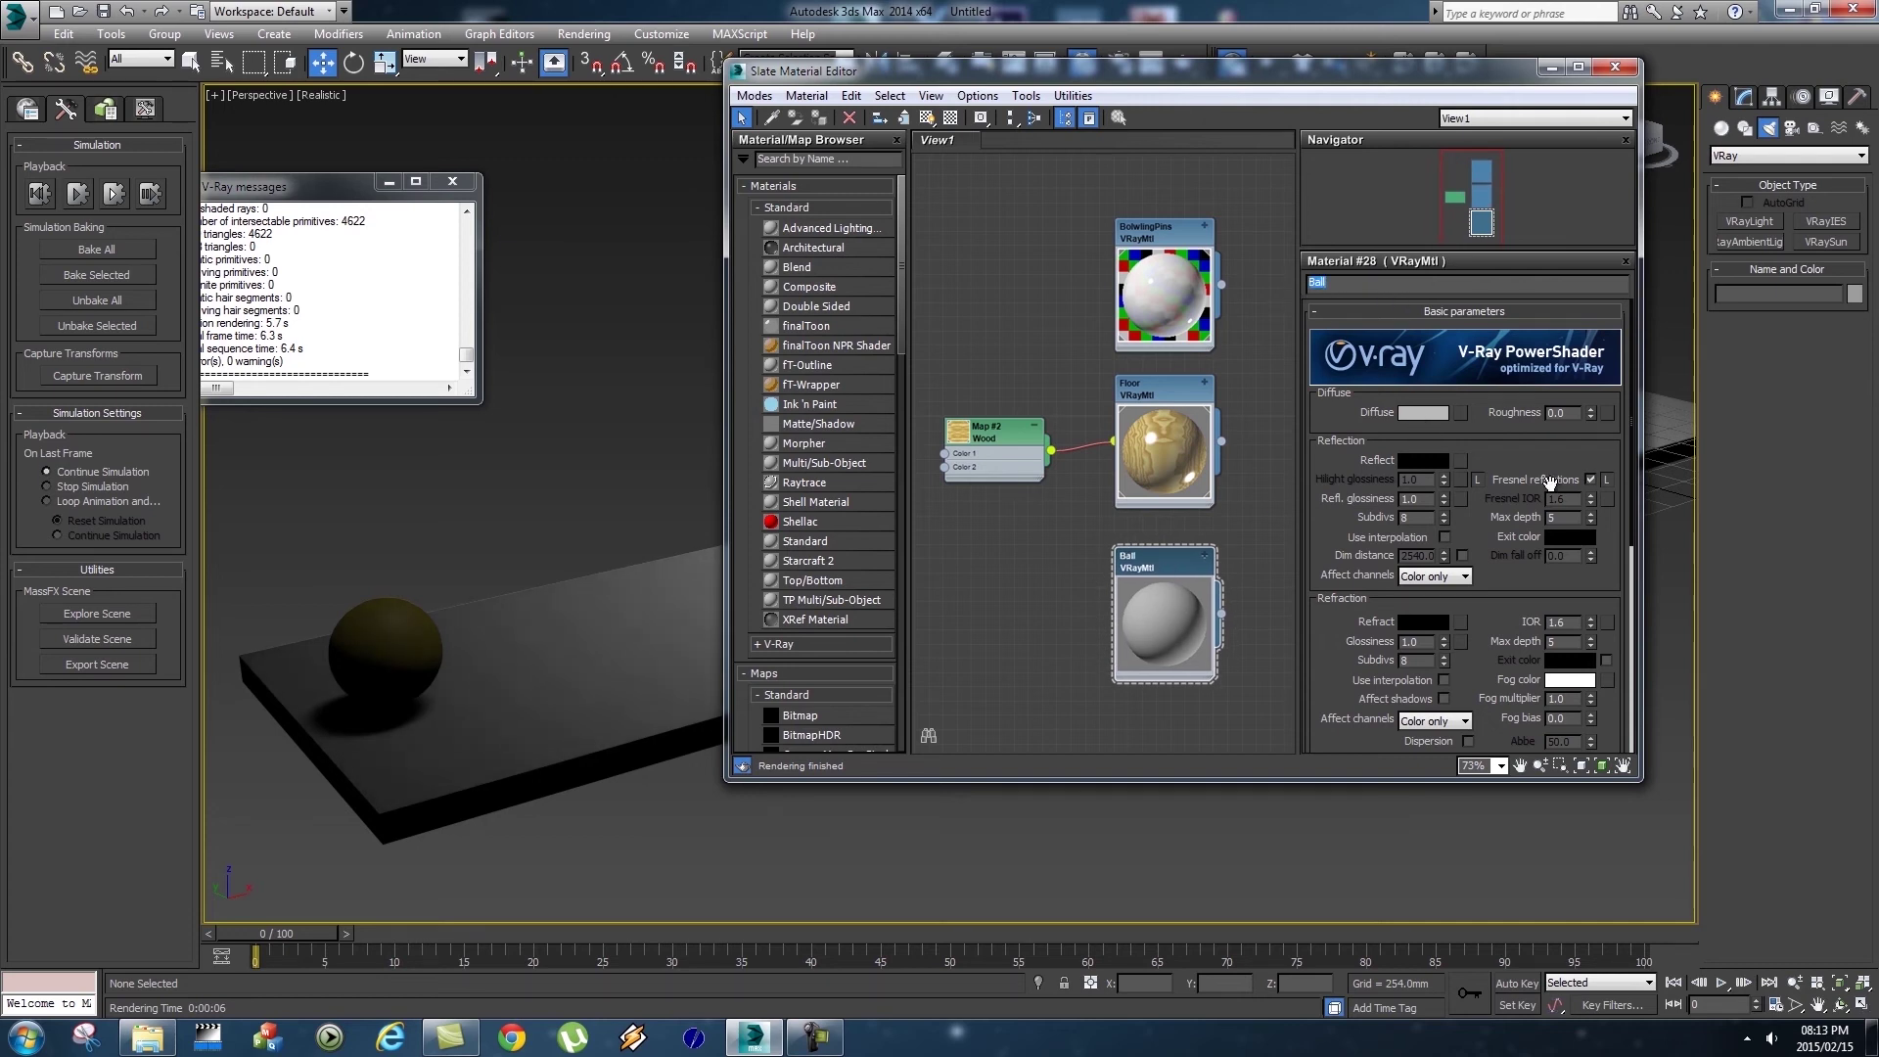
# Set the Ball material's diffuse colour to a saturated red.
pyautogui.click(1413, 414)
pyautogui.moveTo(431, 146); pyautogui.dragTo(396, 173)
pyautogui.moveTo(574, 198); pyautogui.dragTo(555, 121)
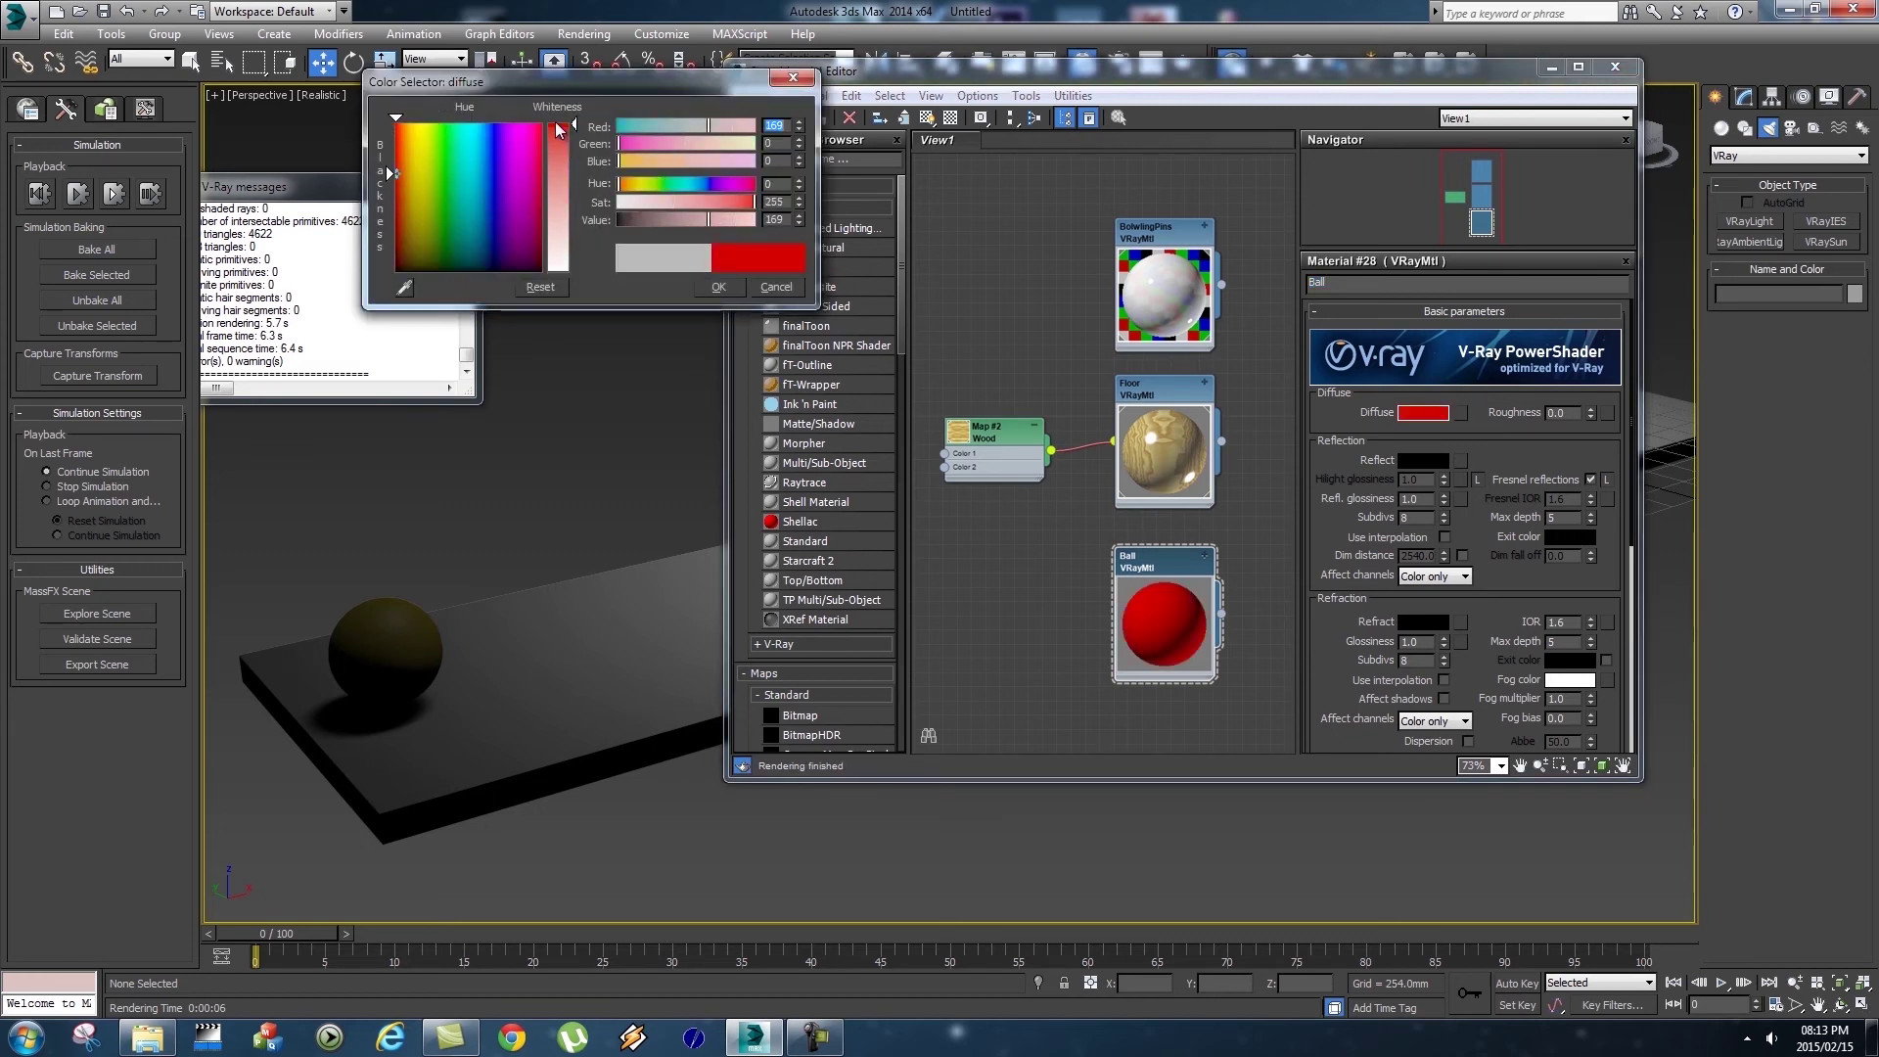
pyautogui.click(718, 287)
# Give the Ball material a dark grey reflection, no Fresnel reflections and 0.95 reflection glossiness.
pyautogui.click(1422, 461)
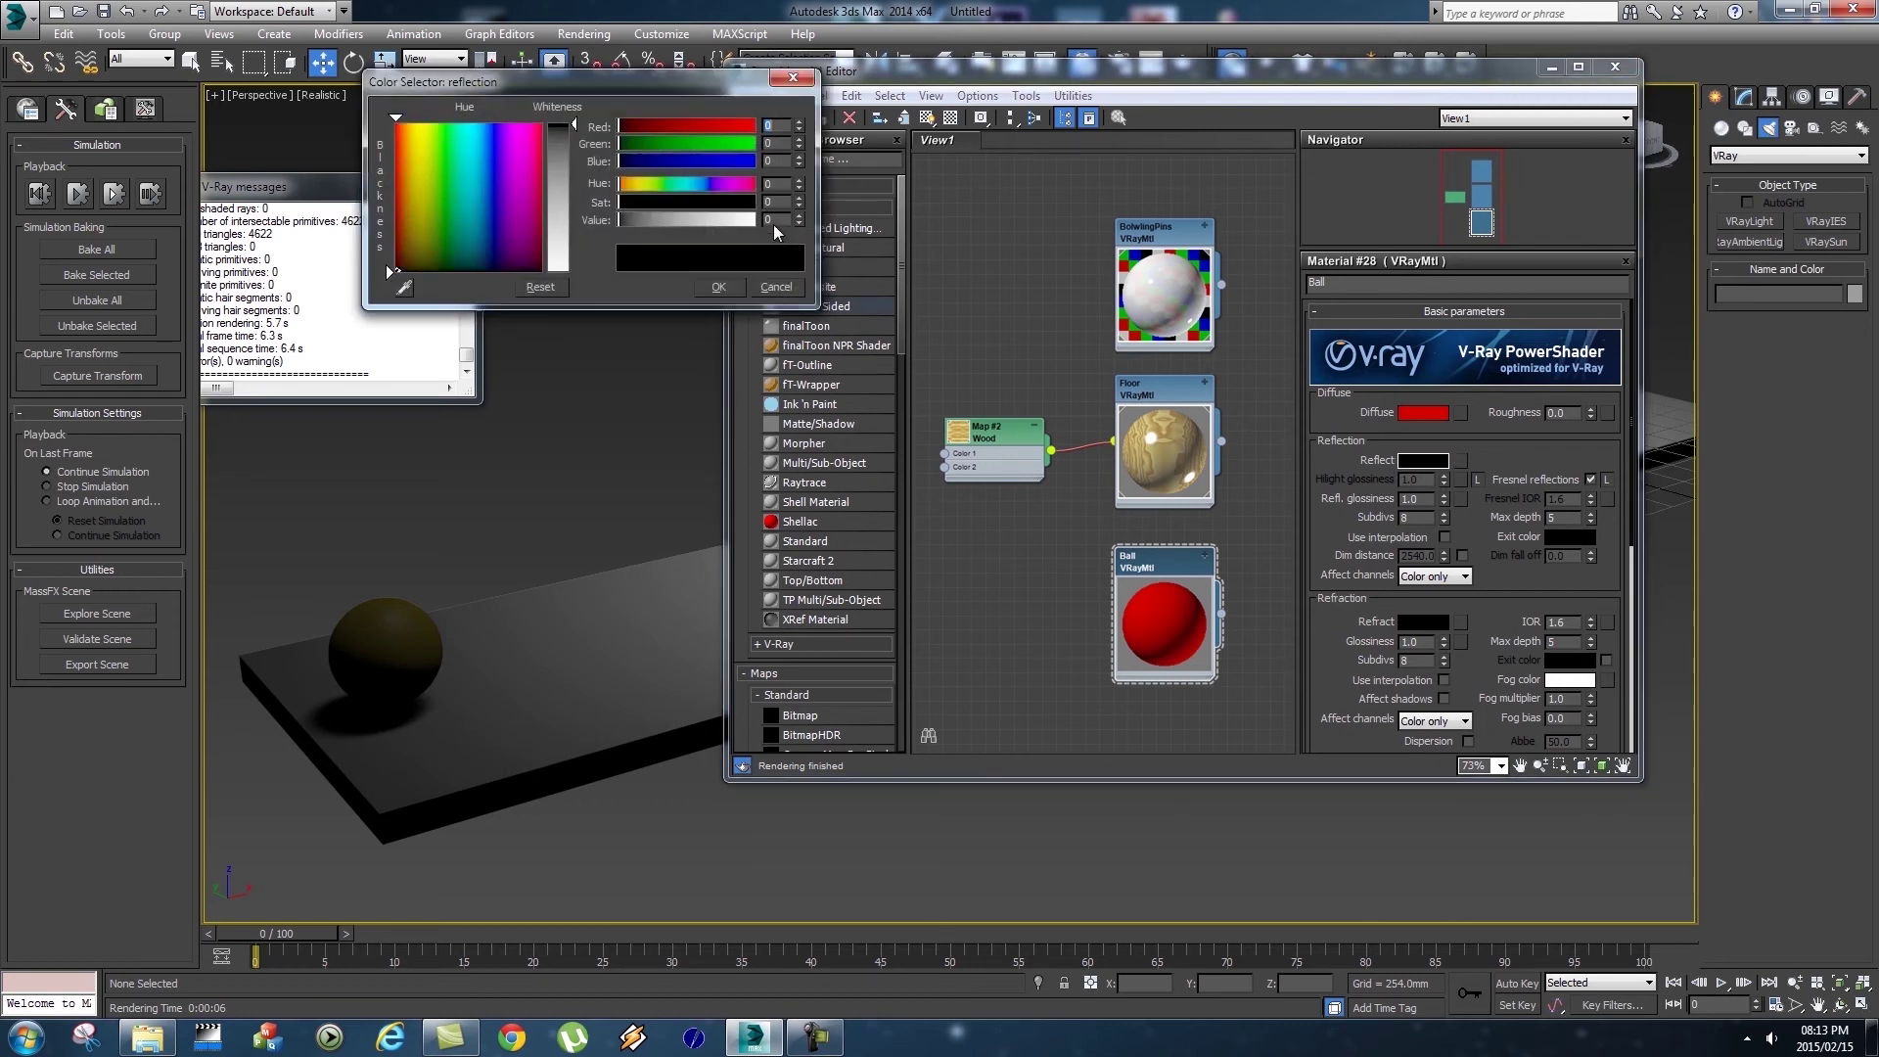
pyautogui.moveTo(575, 125); pyautogui.dragTo(573, 148)
pyautogui.click(717, 286)
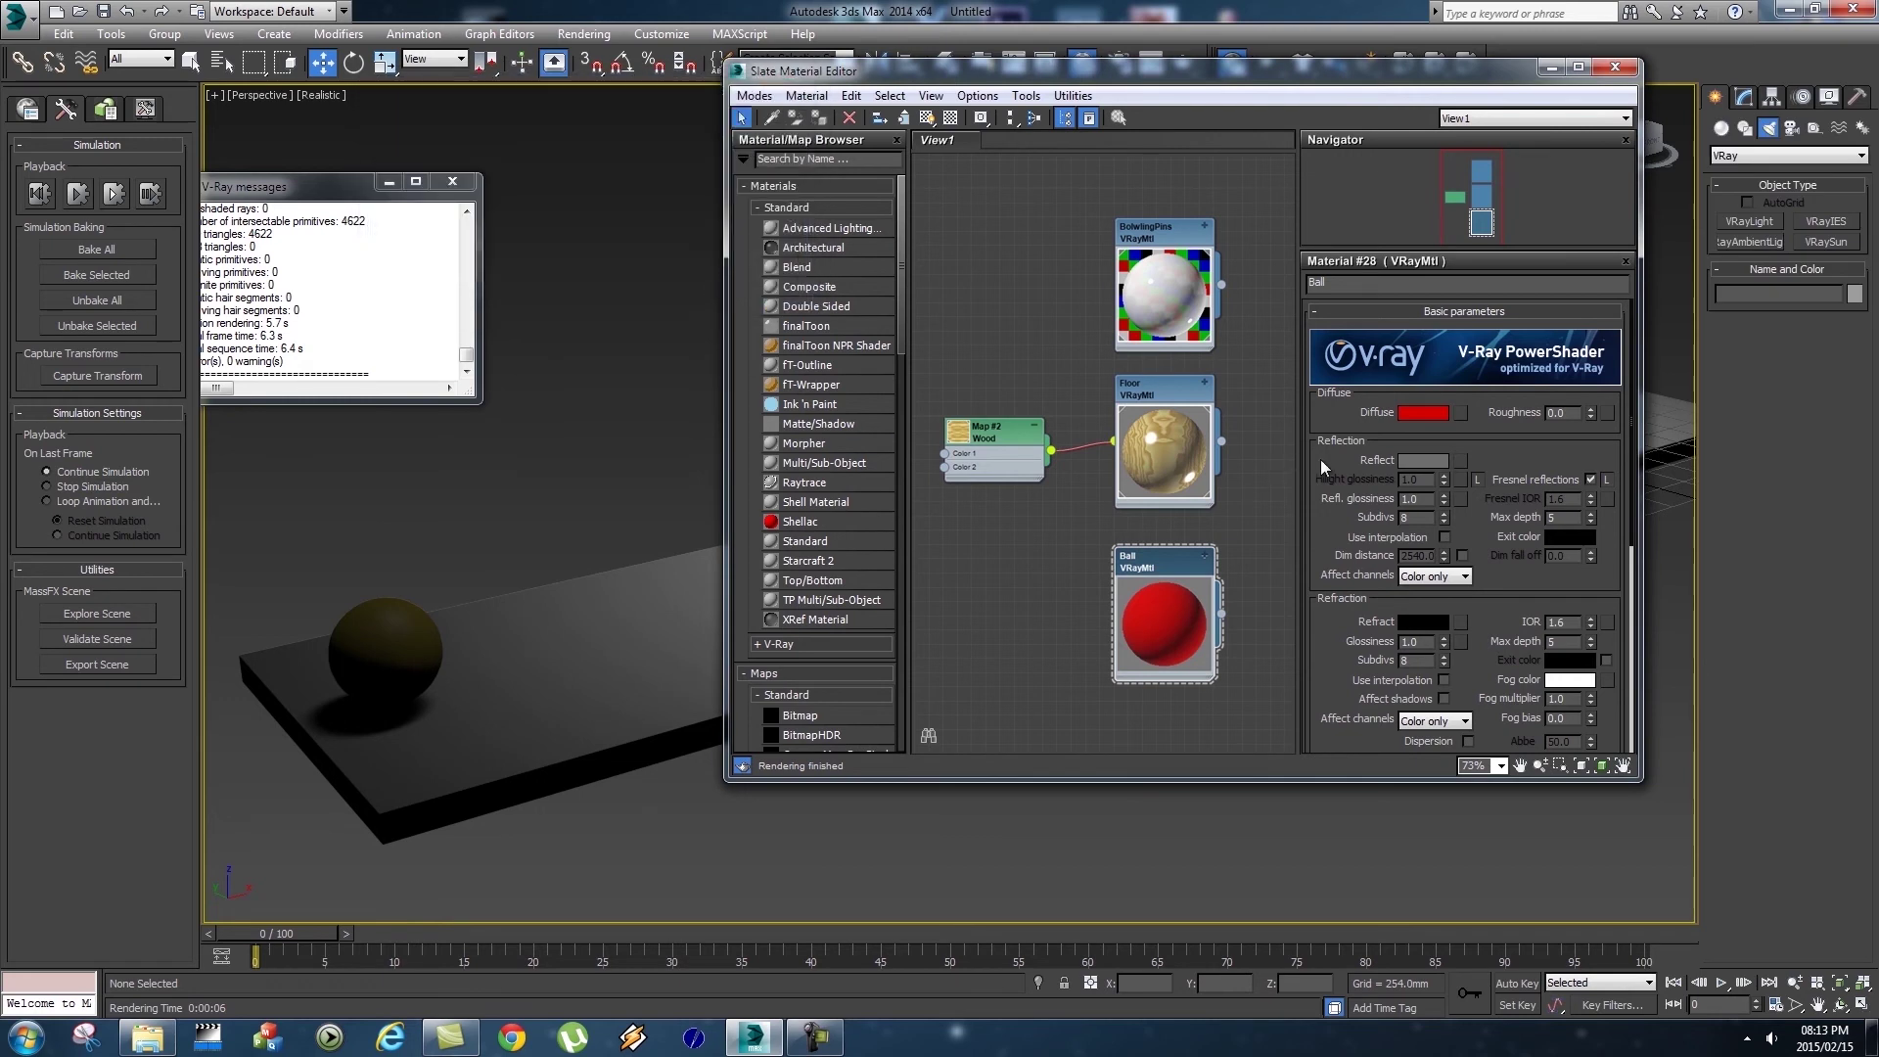
pyautogui.click(1591, 480)
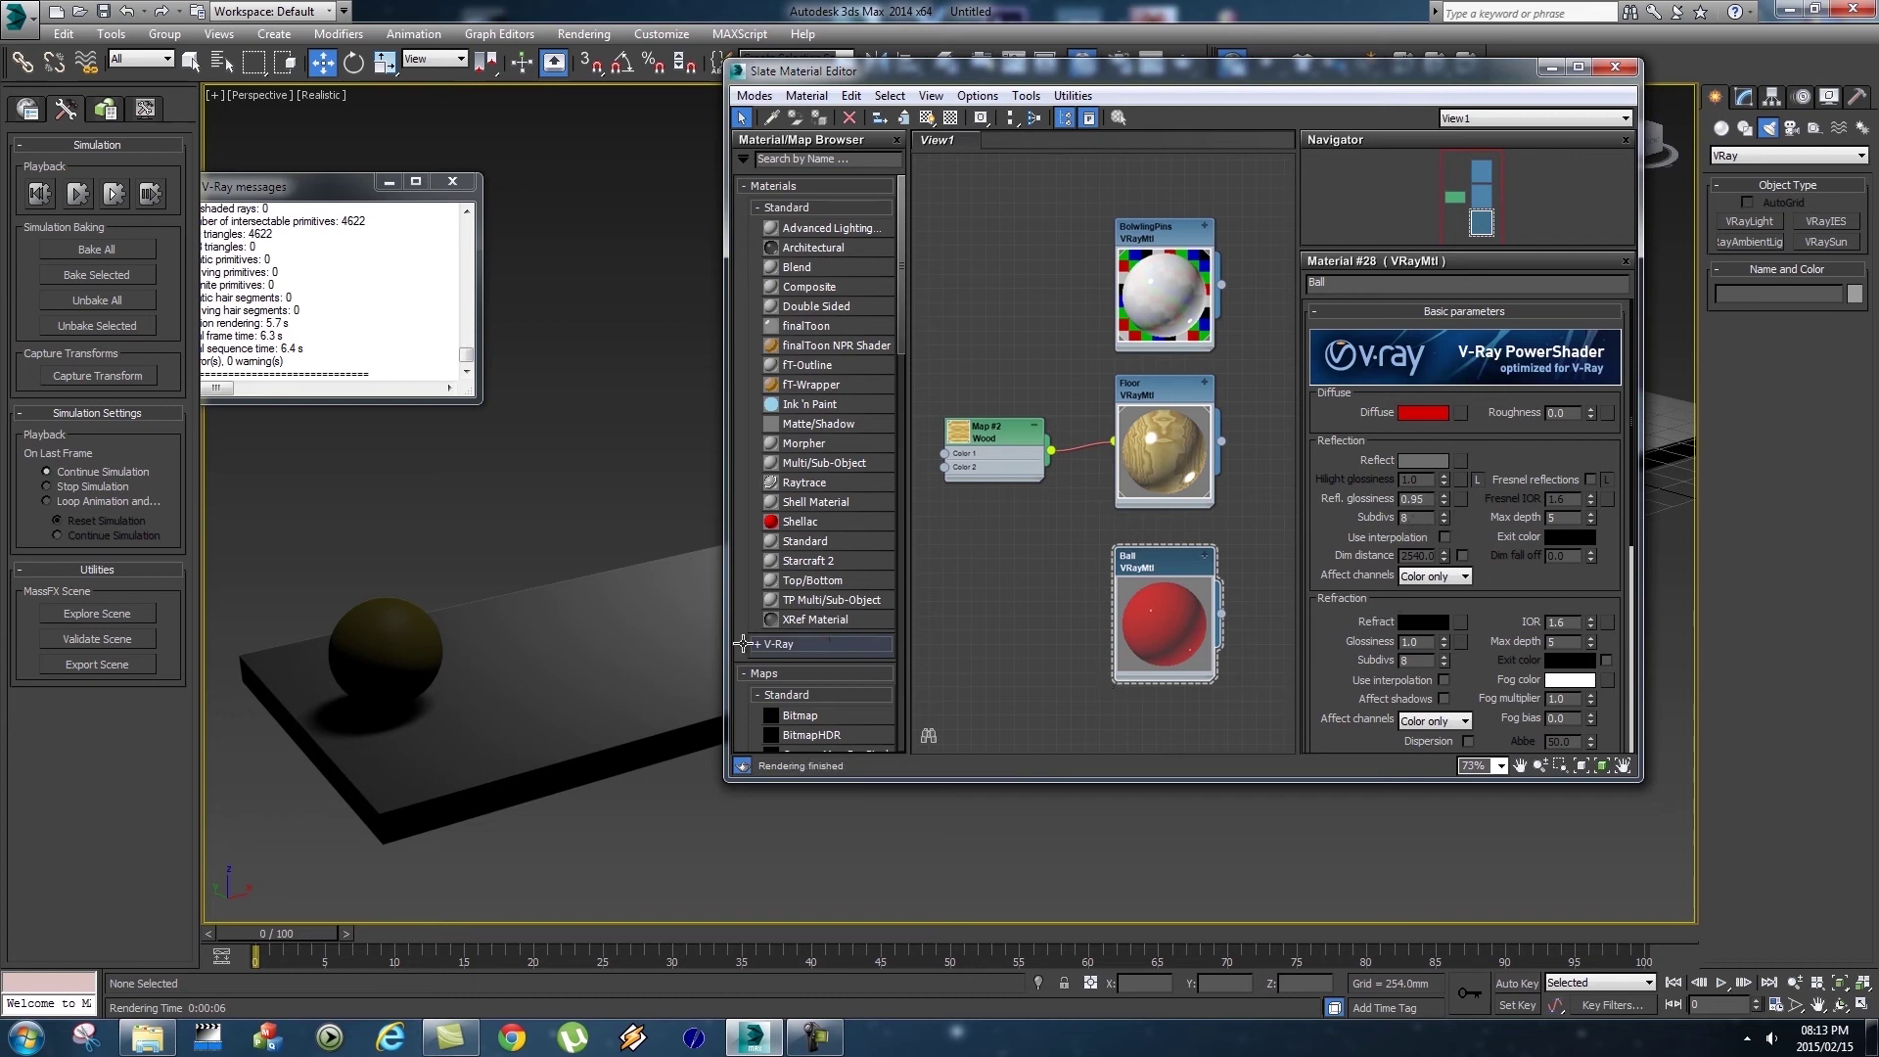
# Assign the Ball material to the bowling ball and close the material editor.
pyautogui.click(380, 617)
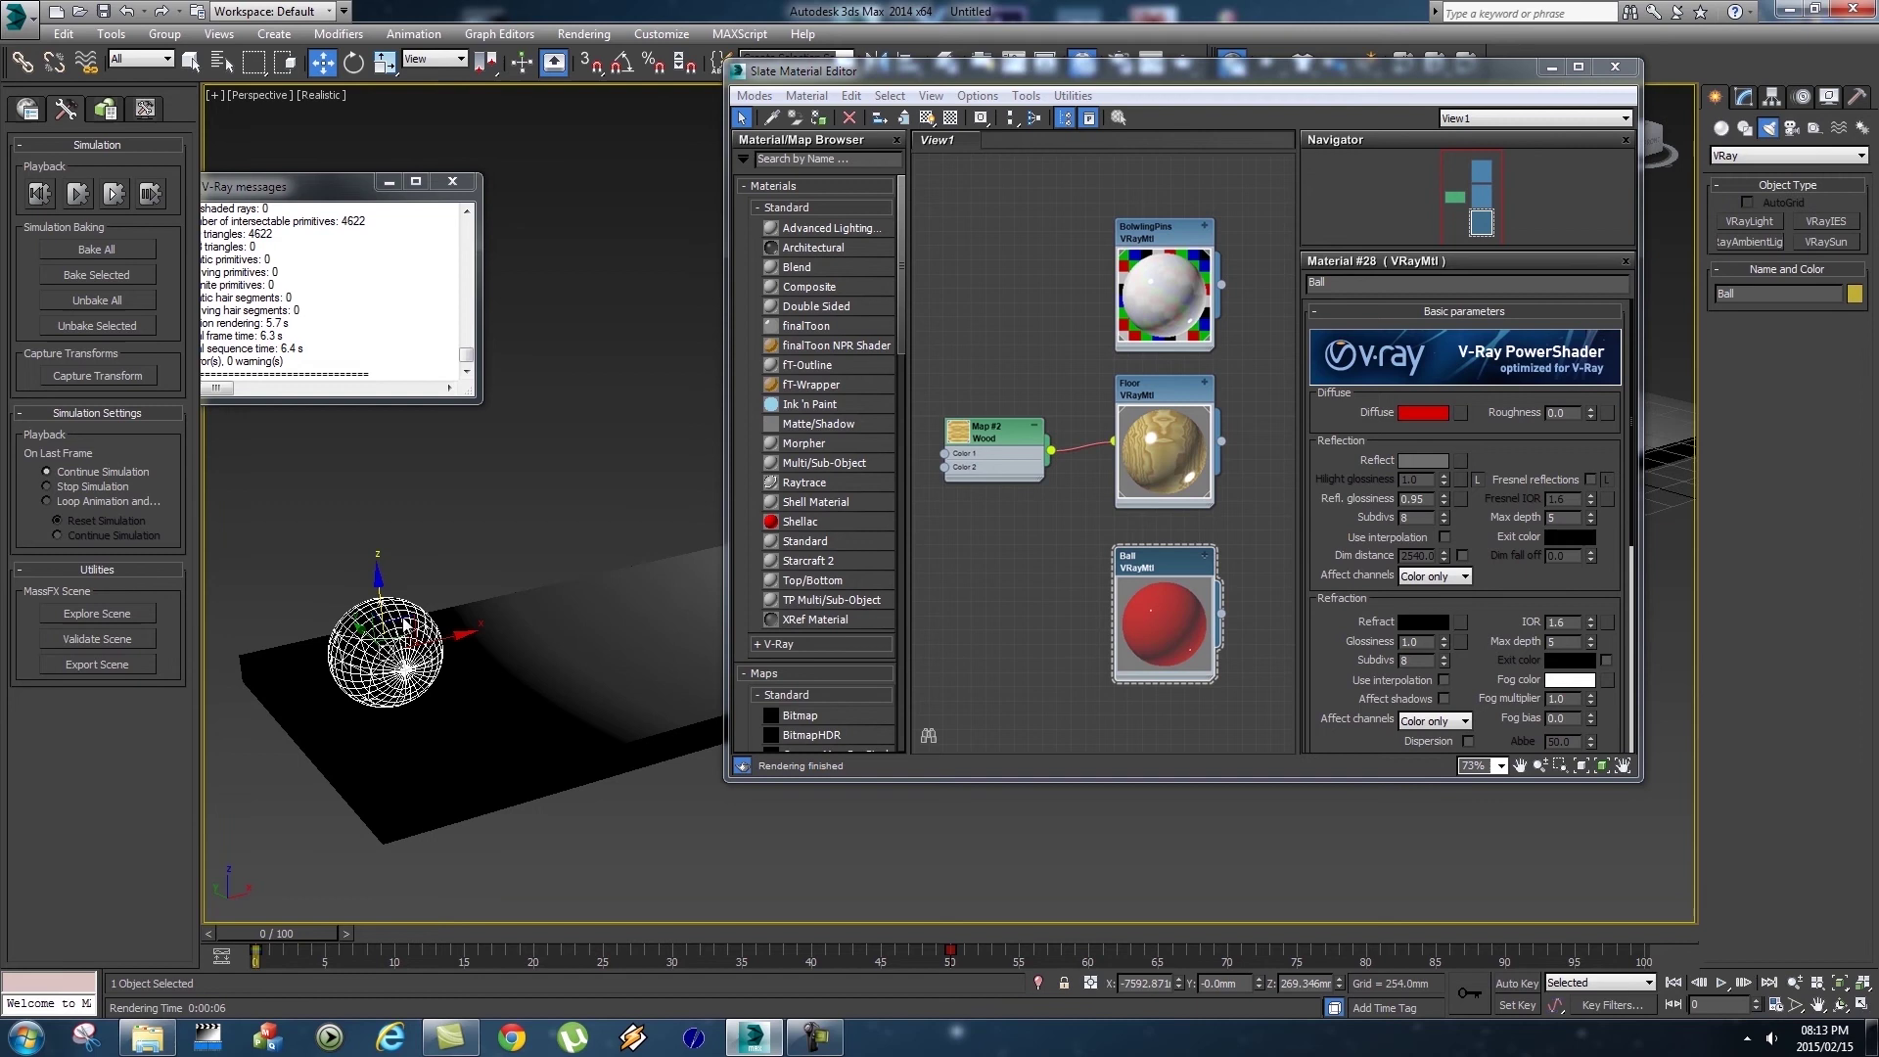
pyautogui.rightClick(1219, 614)
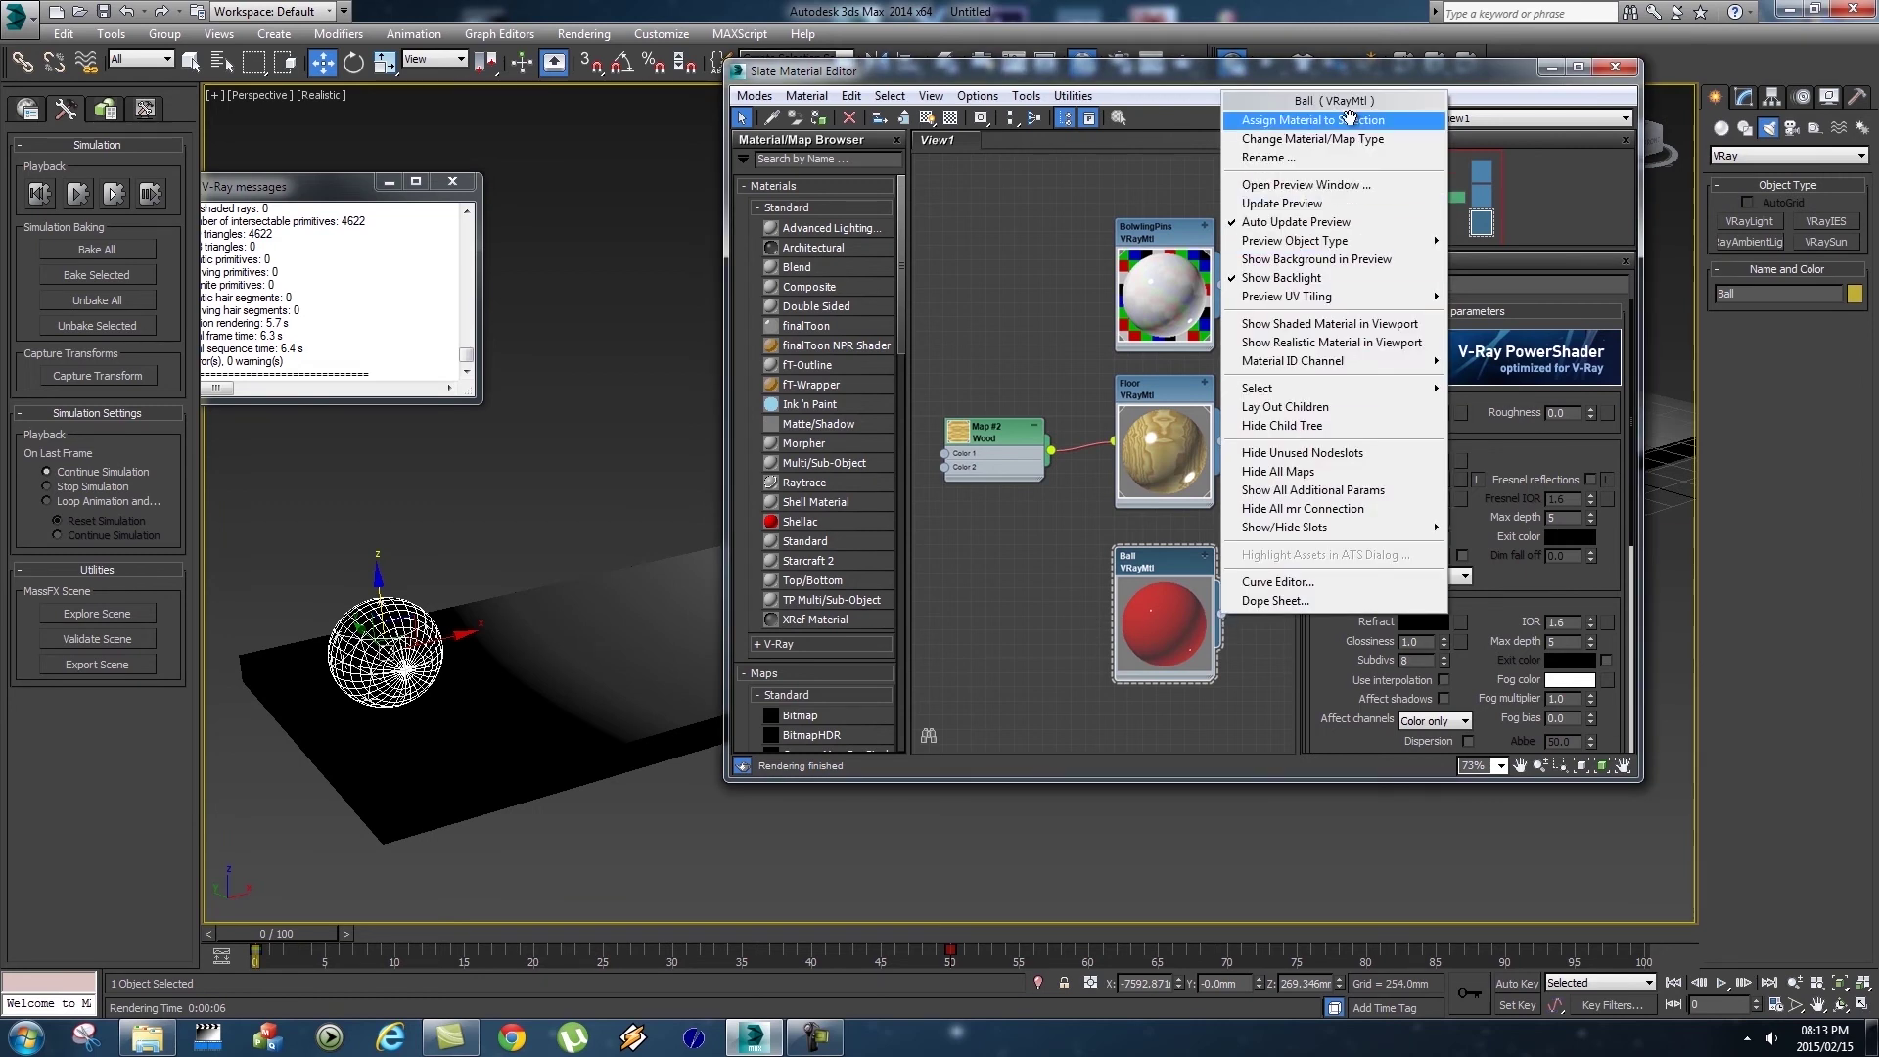
pyautogui.click(1294, 121)
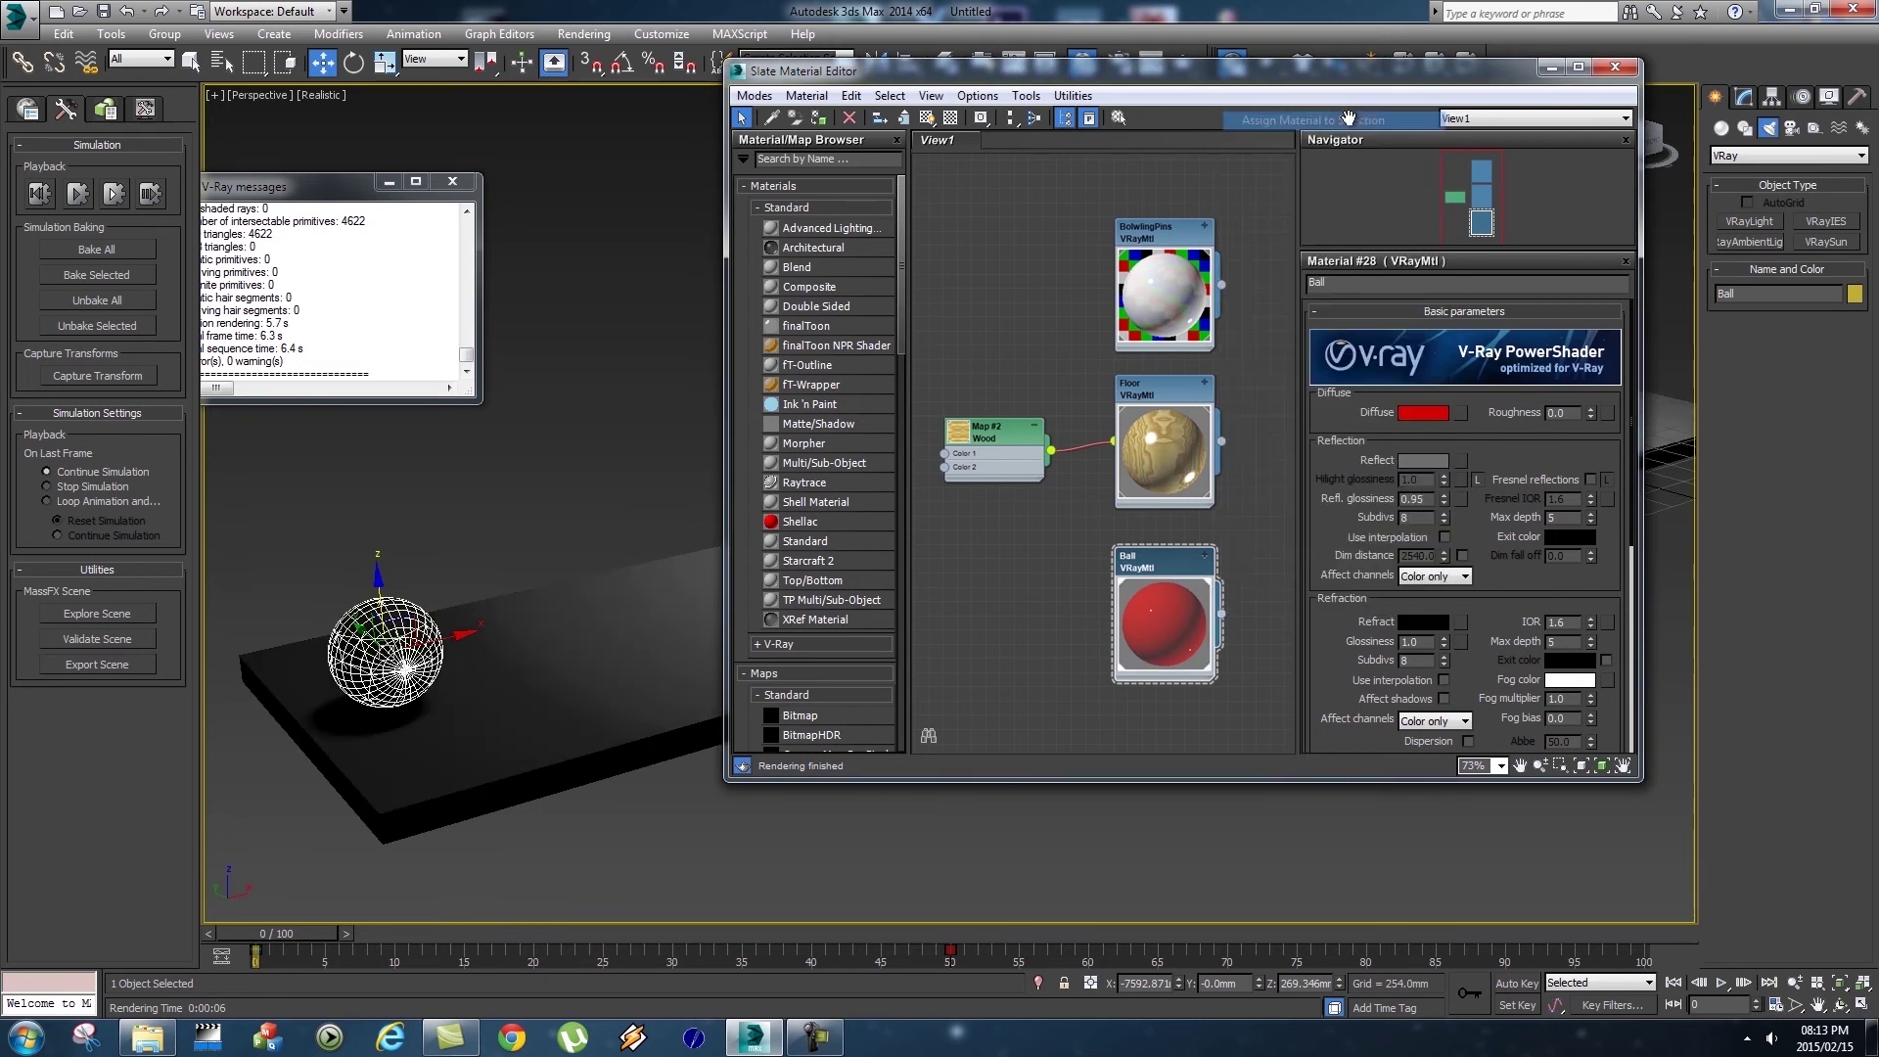
pyautogui.click(1616, 67)
# Render the perspective view of the whole lane to check the three materials, and close the frame buffer.
pyautogui.click(577, 34)
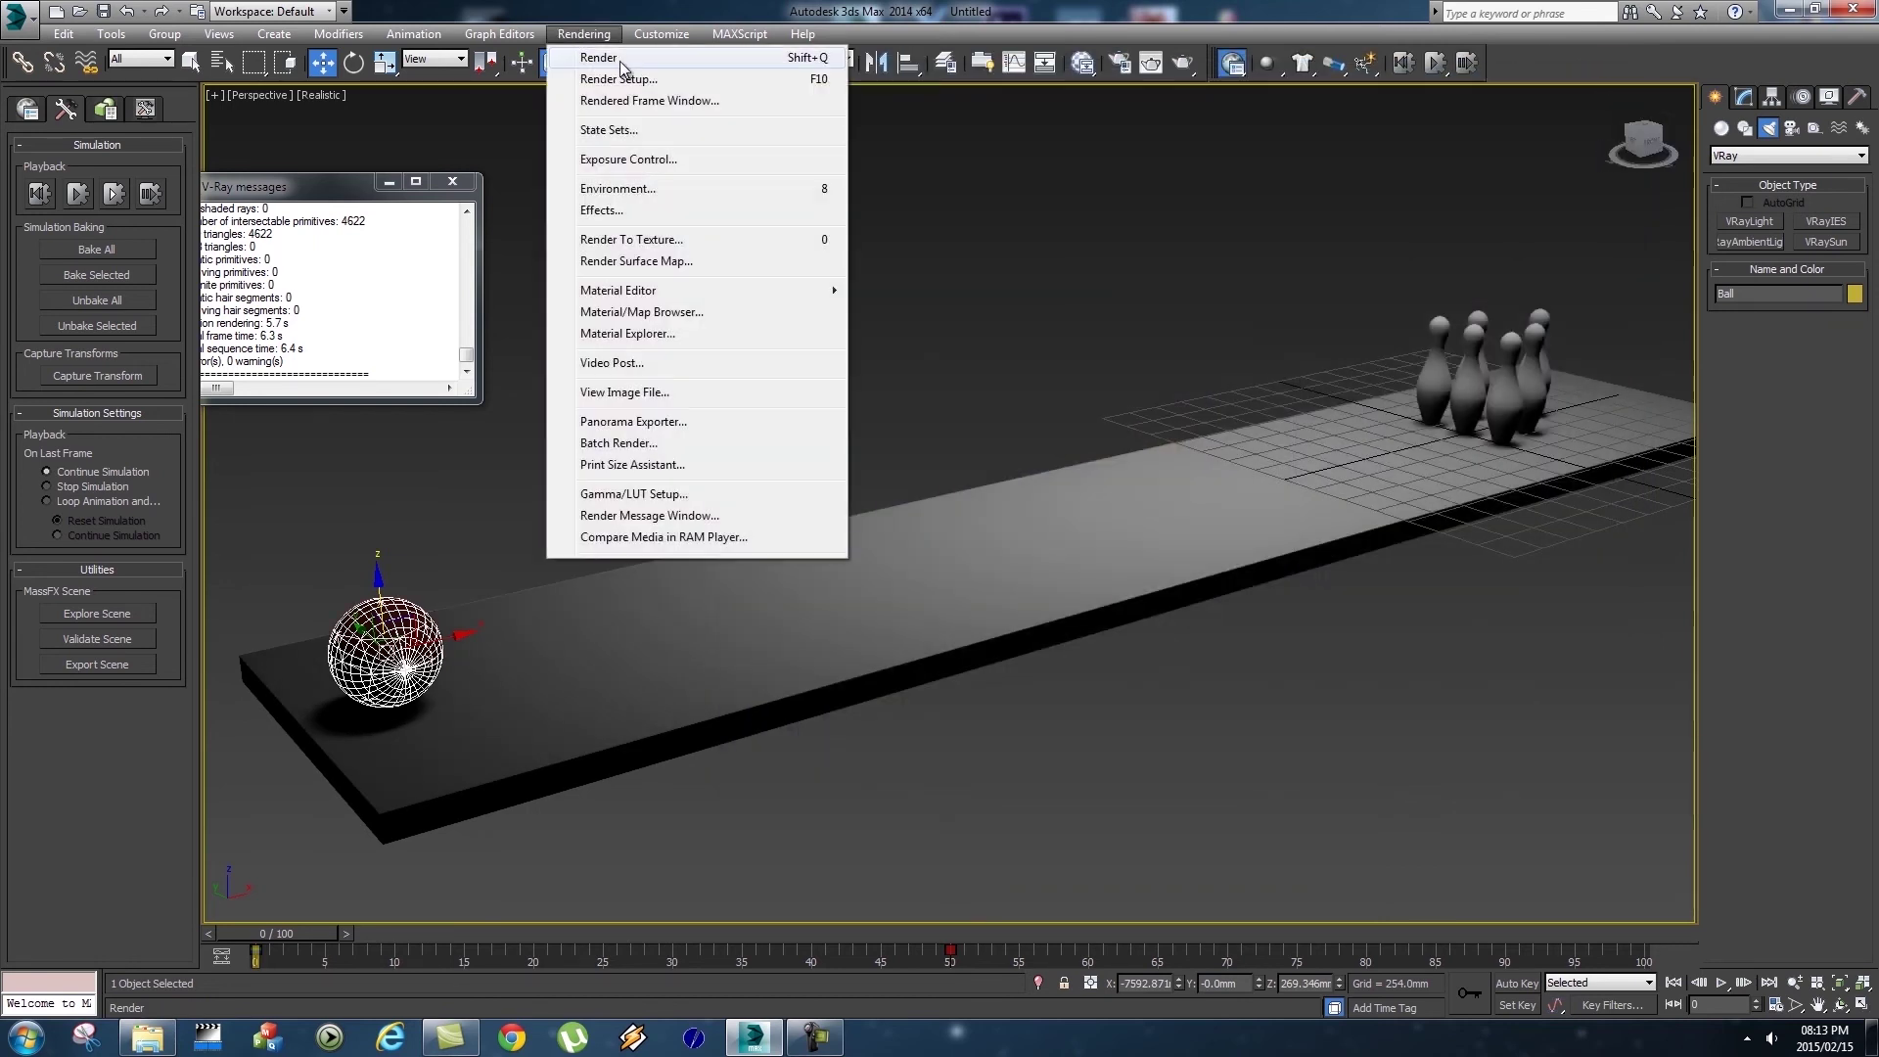
pyautogui.click(592, 57)
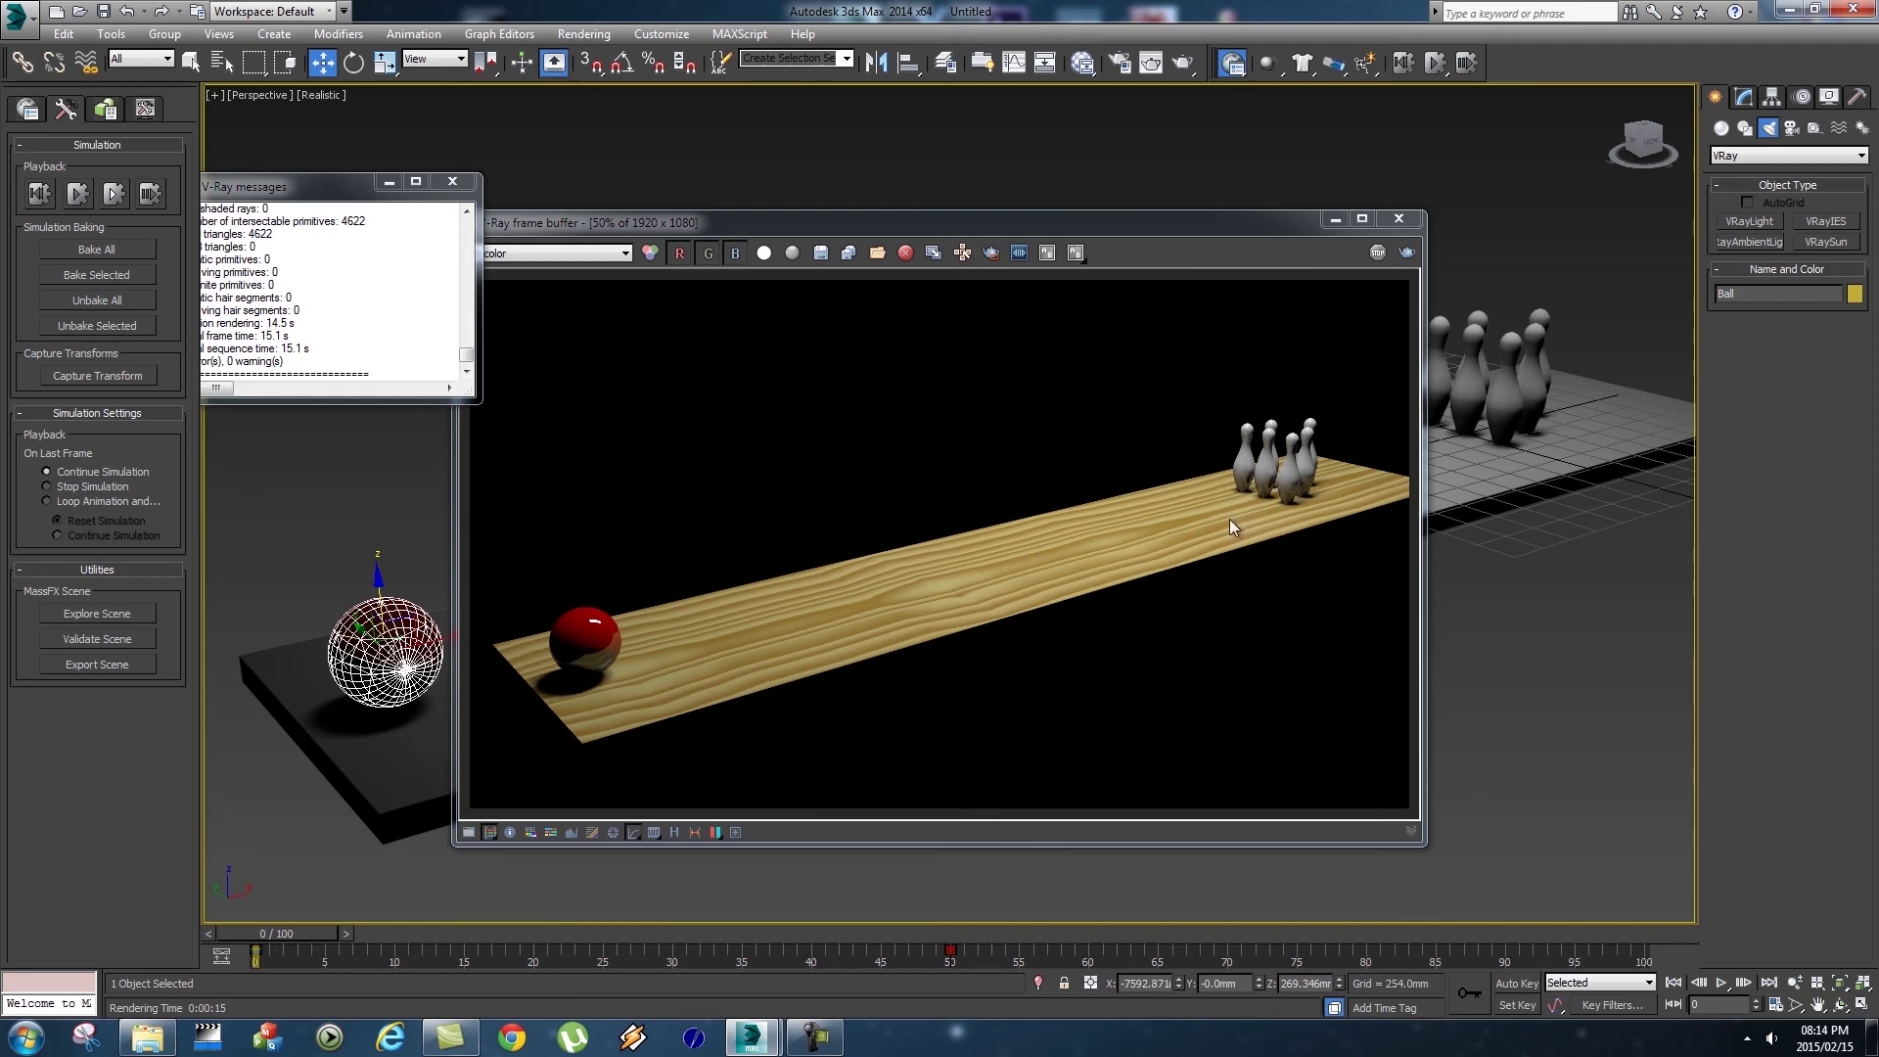
pyautogui.click(1398, 219)
# Render a close-up of the bowling pins to check their reflections and shadows, and close the frame buffer.
pyautogui.scroll(10, 1207, 464)
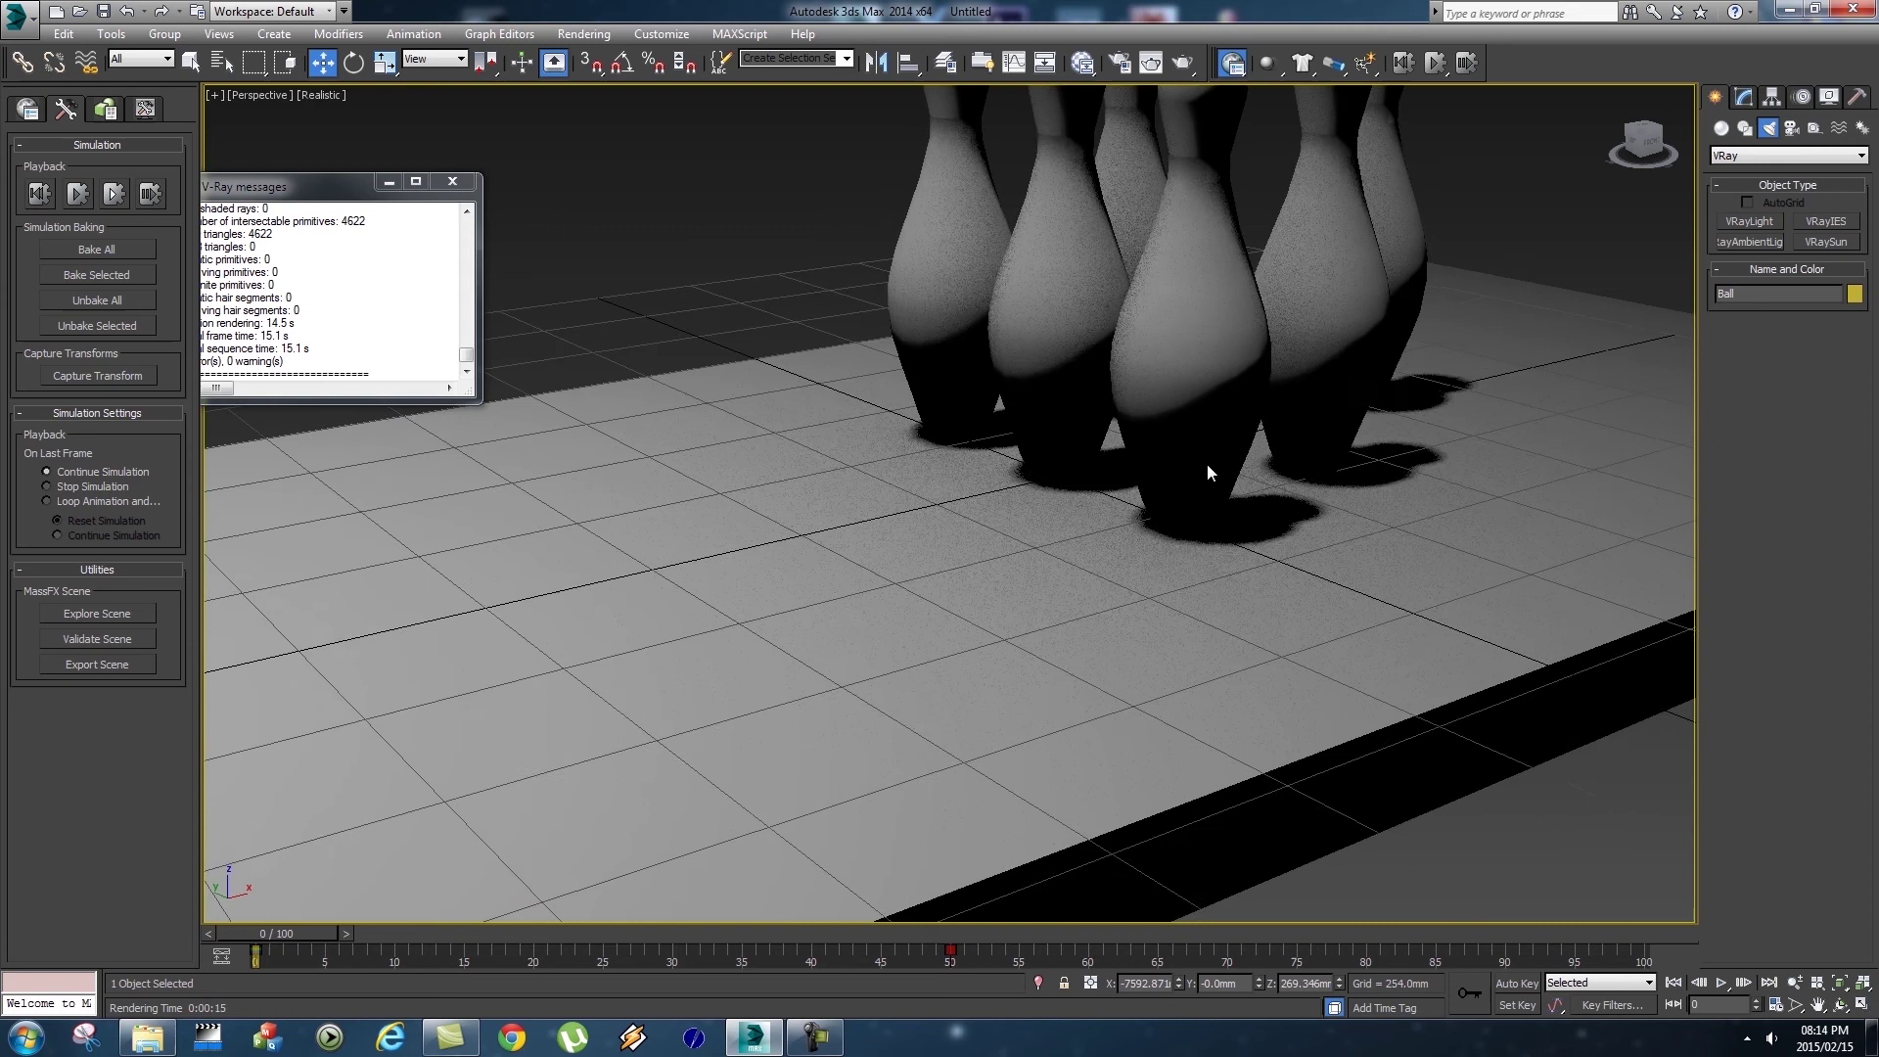
pyautogui.scroll(-5, 1207, 464)
pyautogui.click(584, 34)
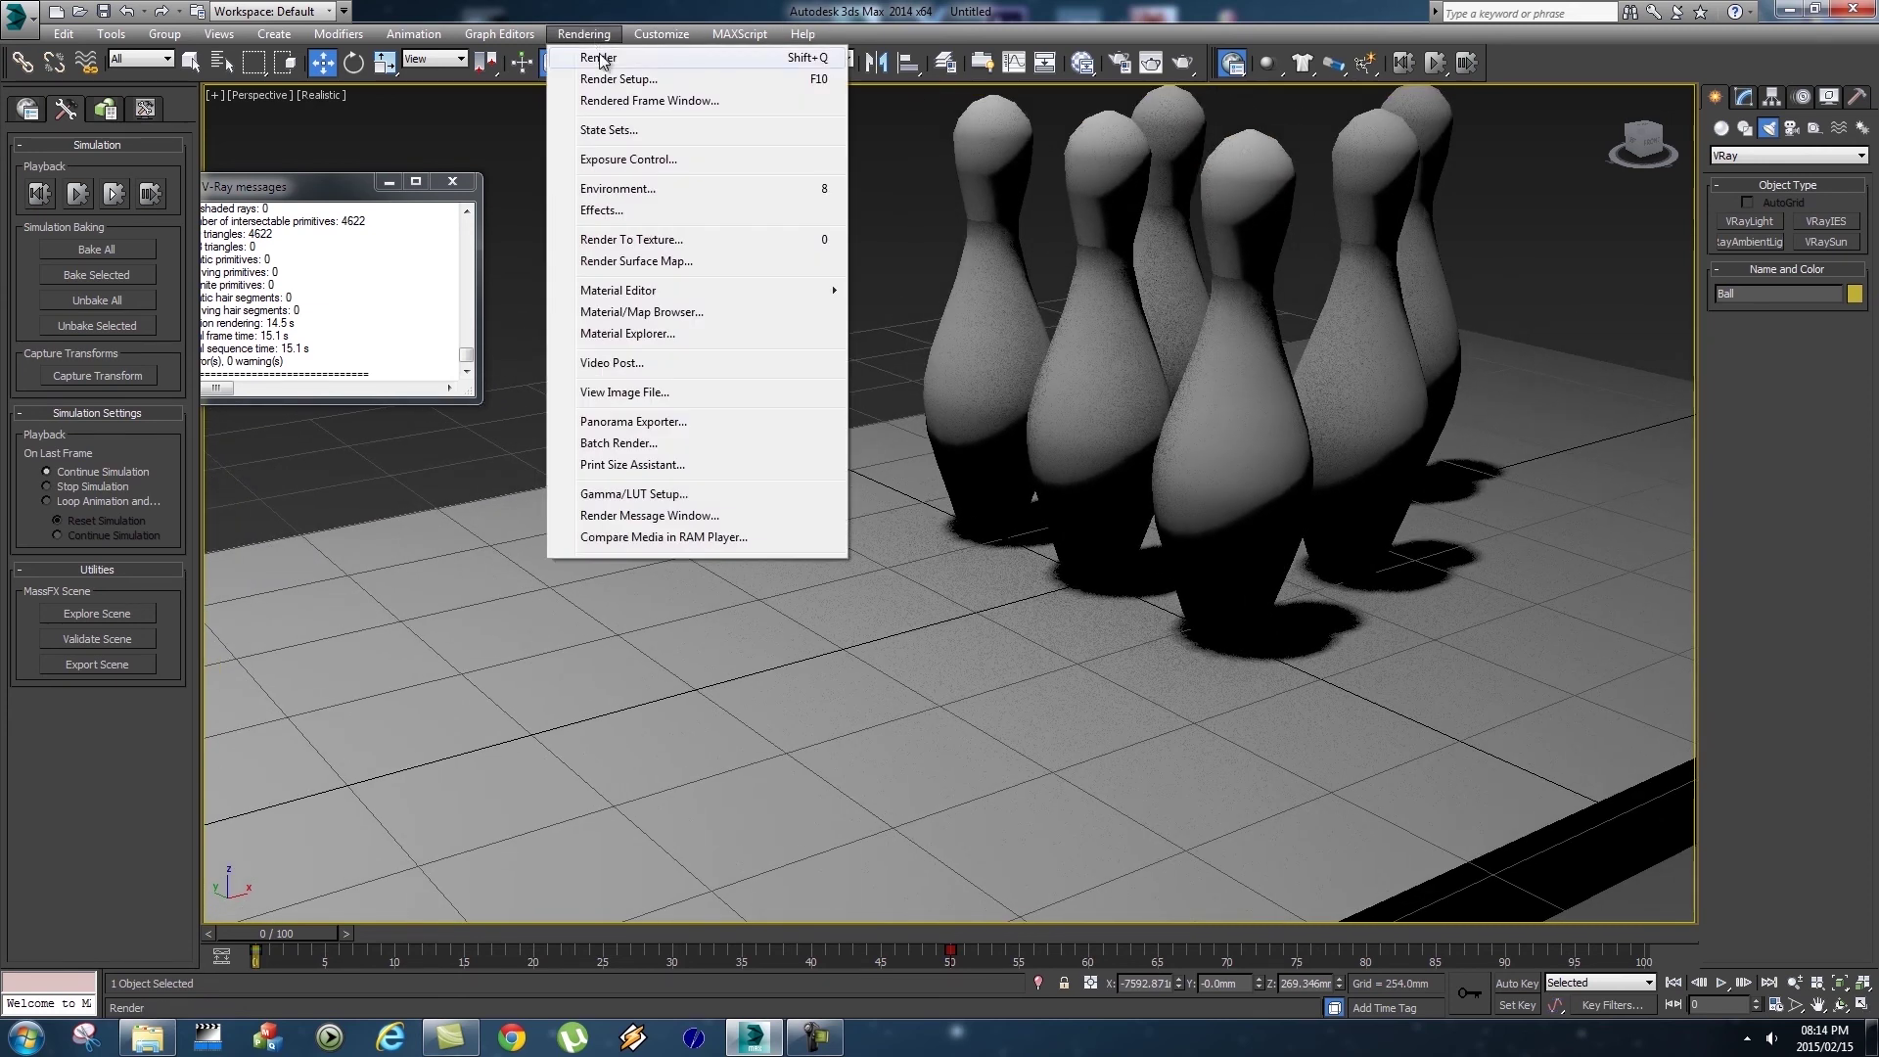
pyautogui.click(600, 59)
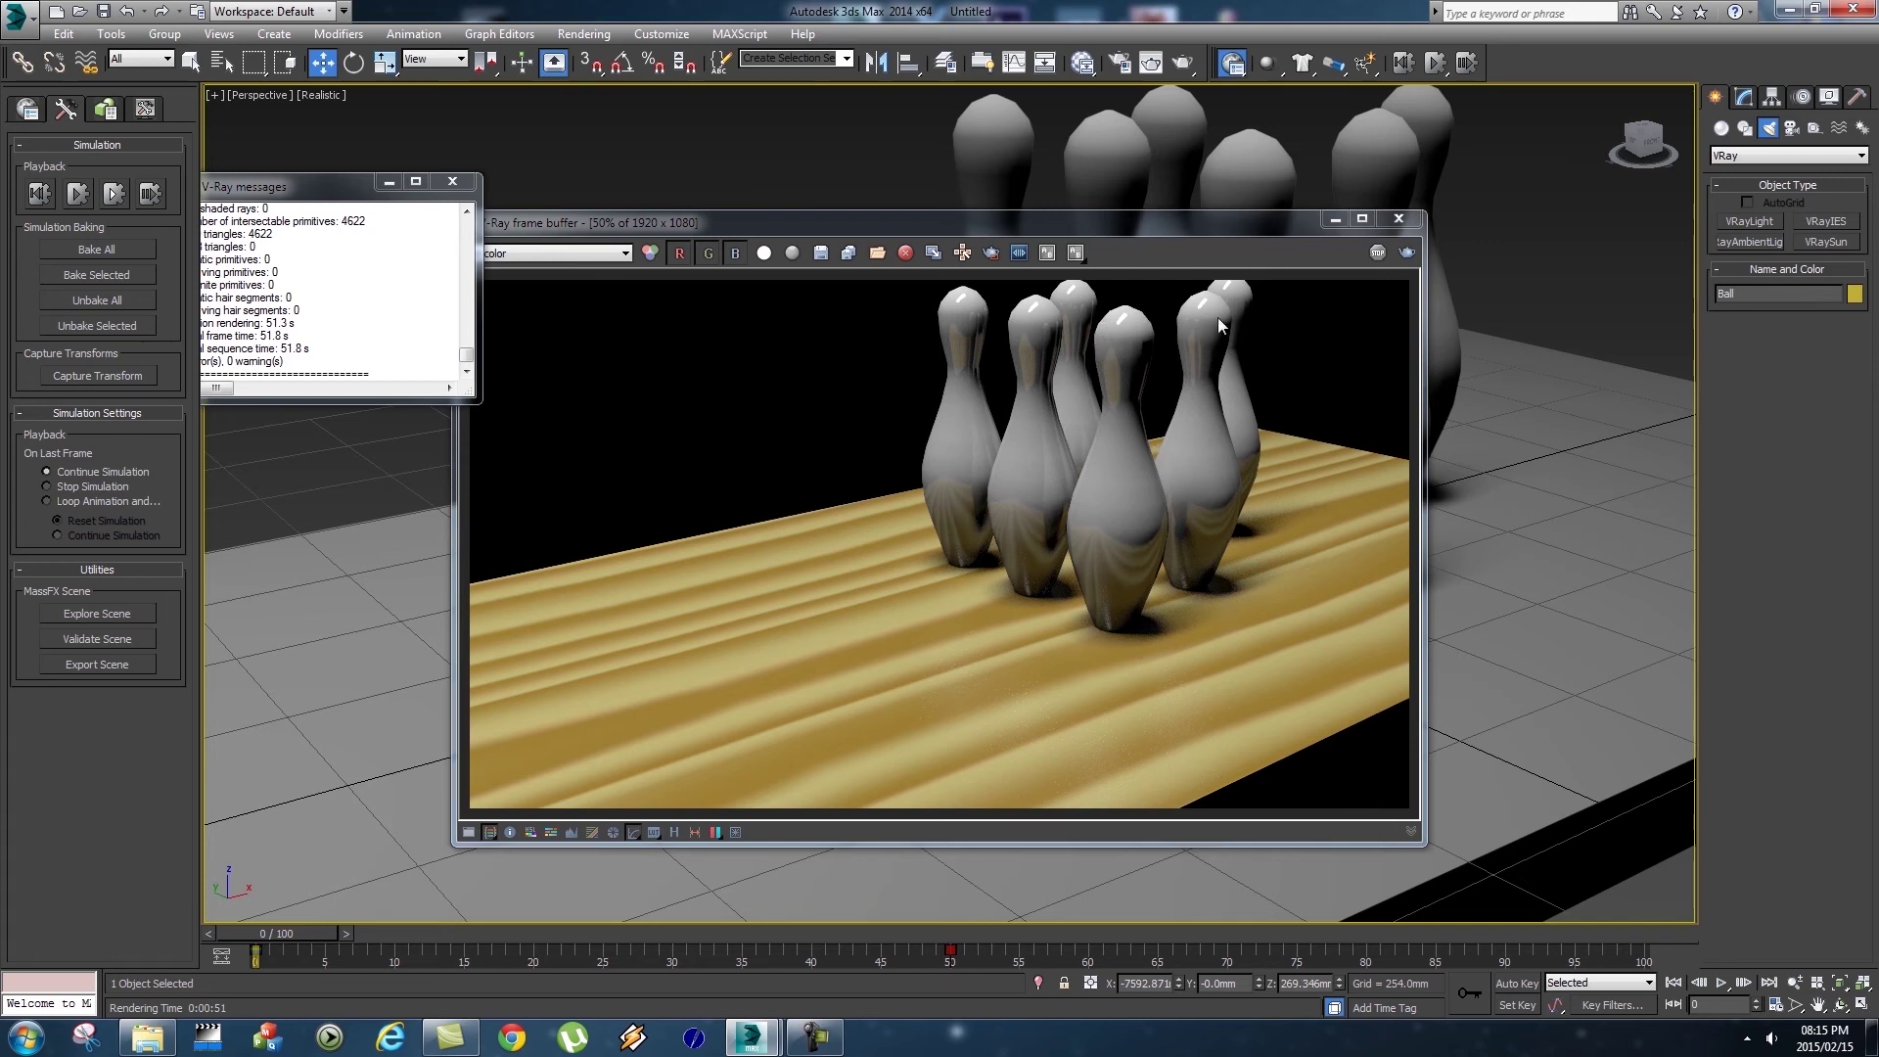
pyautogui.click(1399, 218)
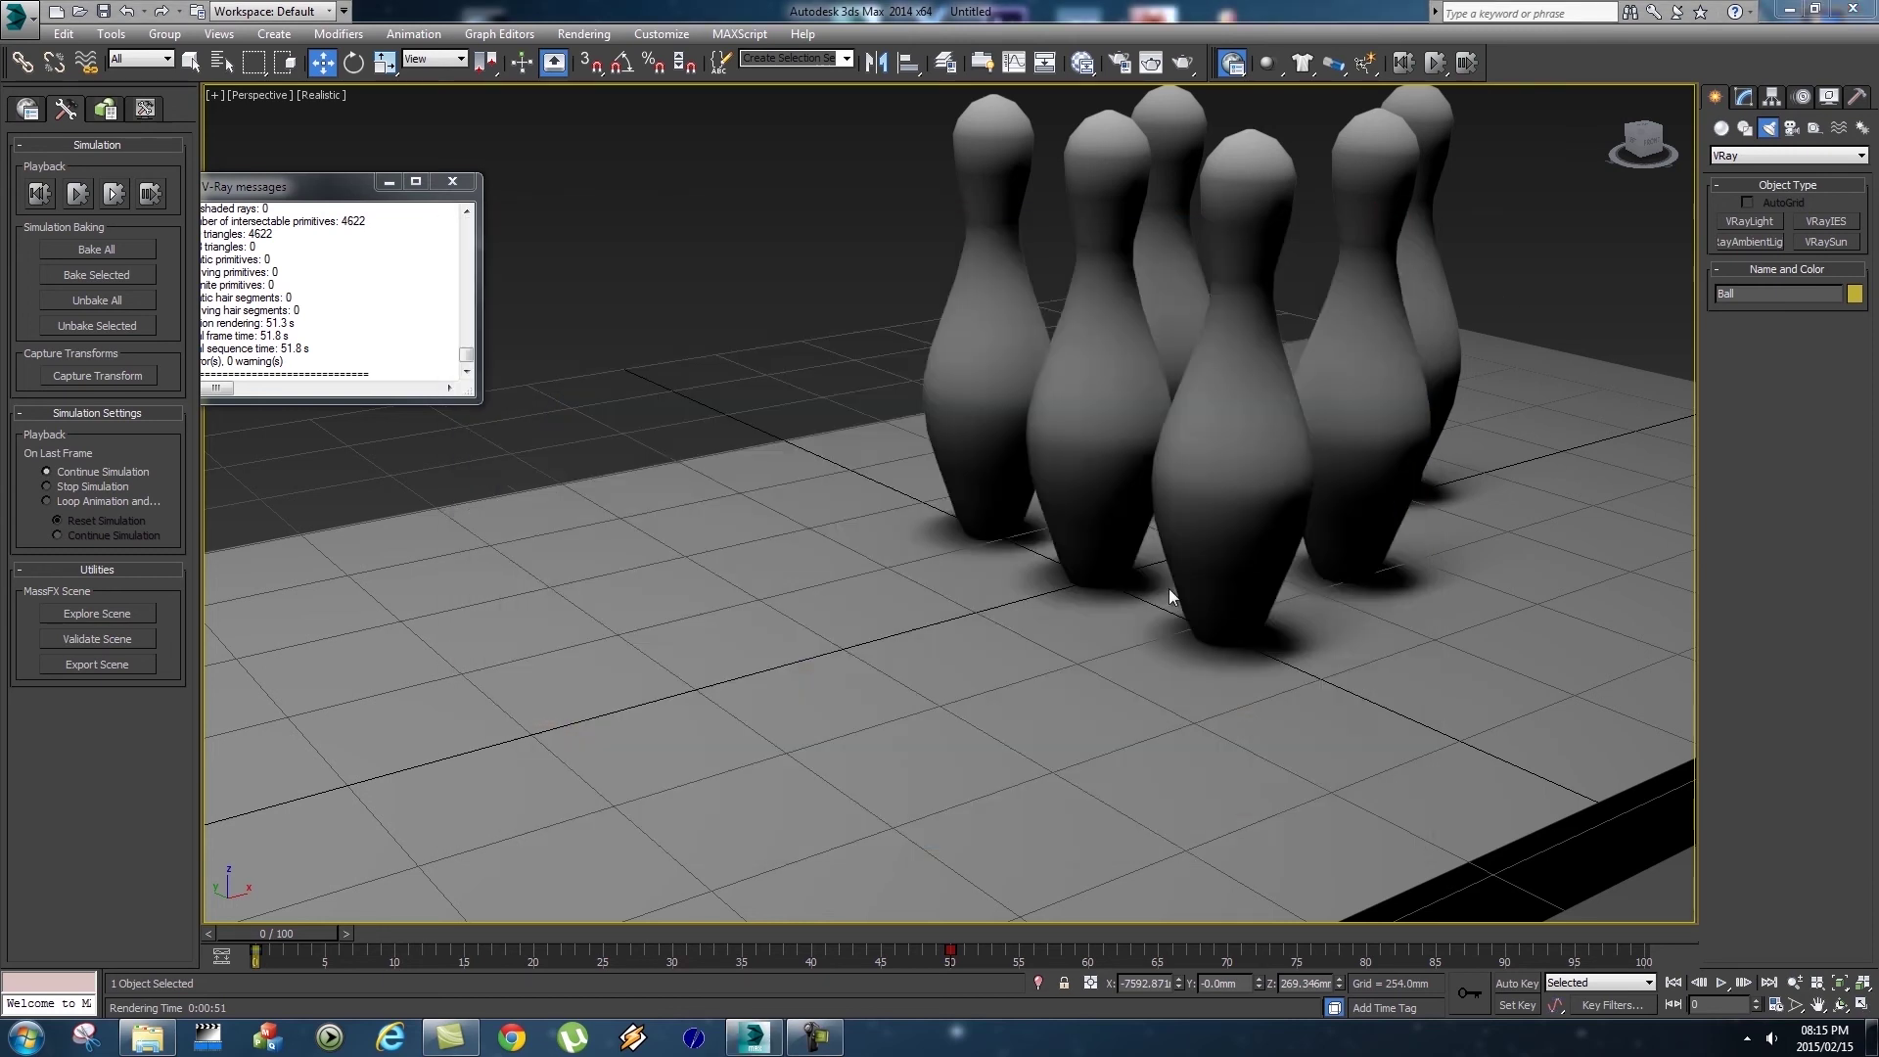
# Set the sampling subdivs of the V-Ray light above the lane to 32.
pyautogui.scroll(-10, 1169, 597)
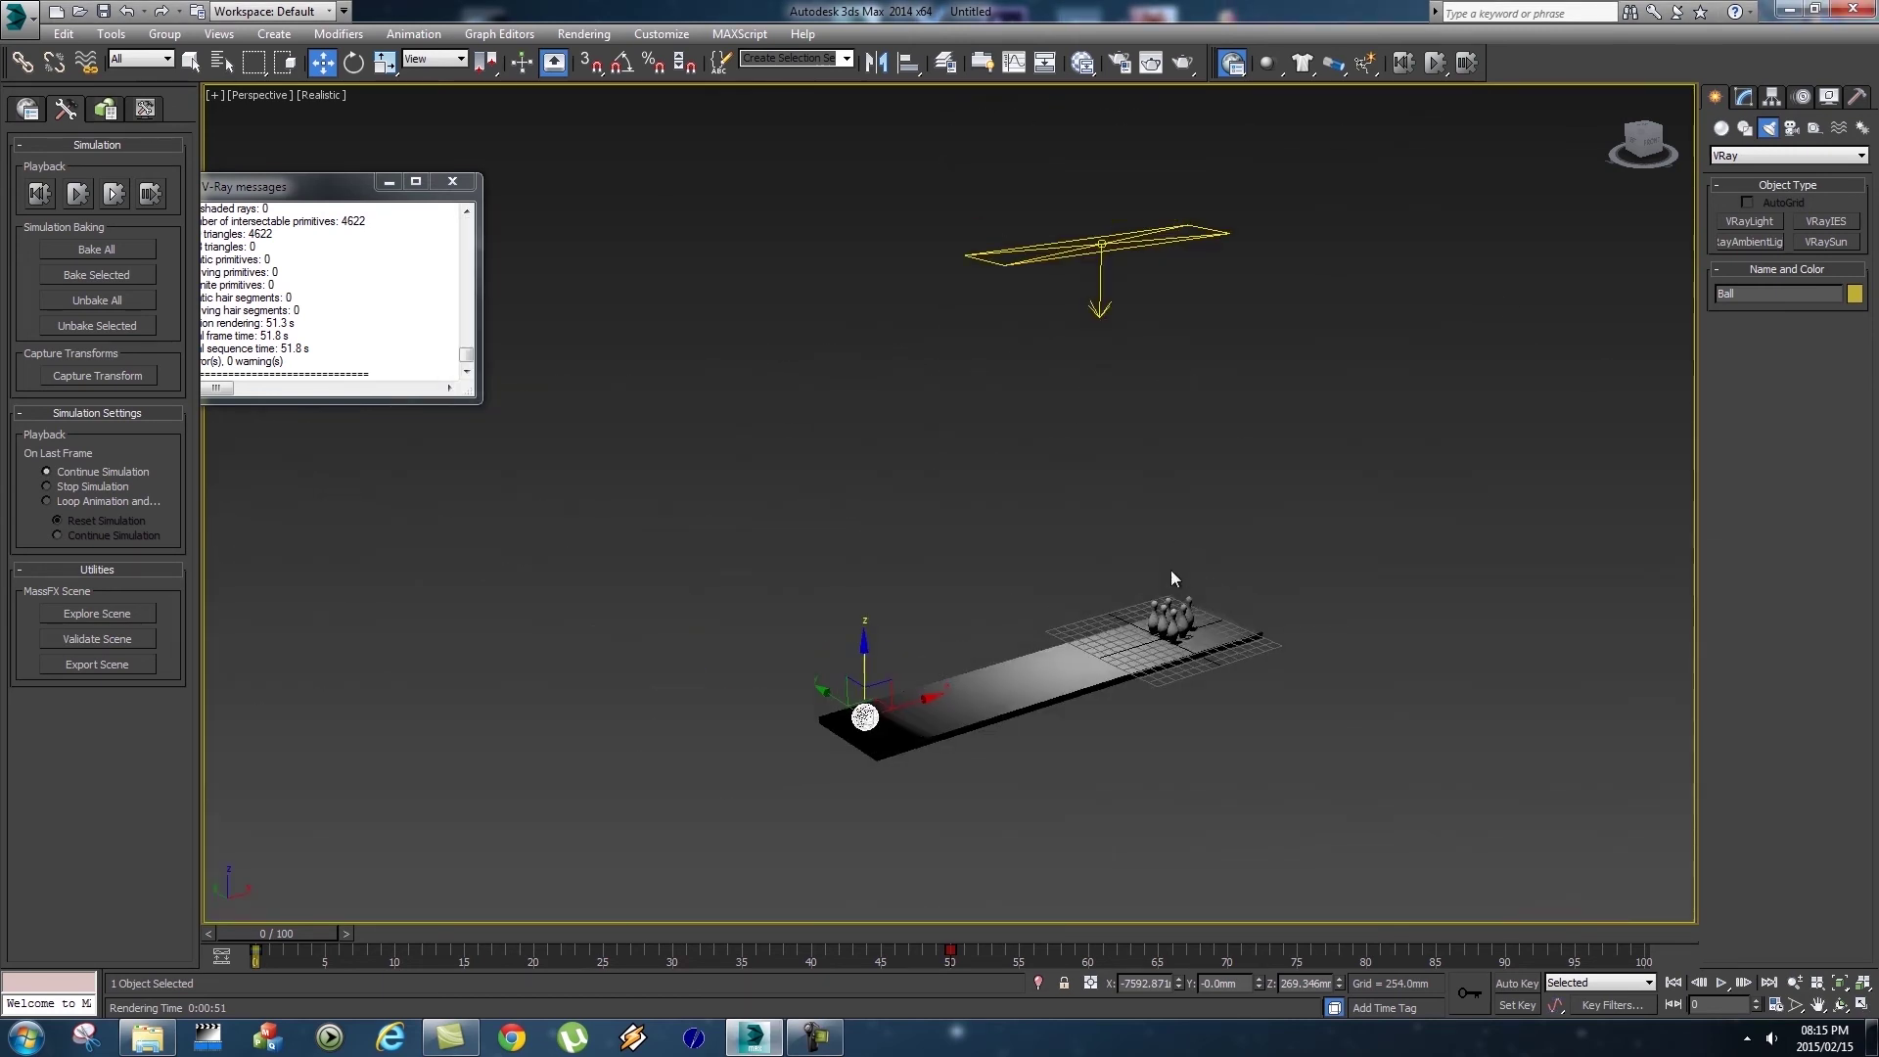
pyautogui.click(1120, 264)
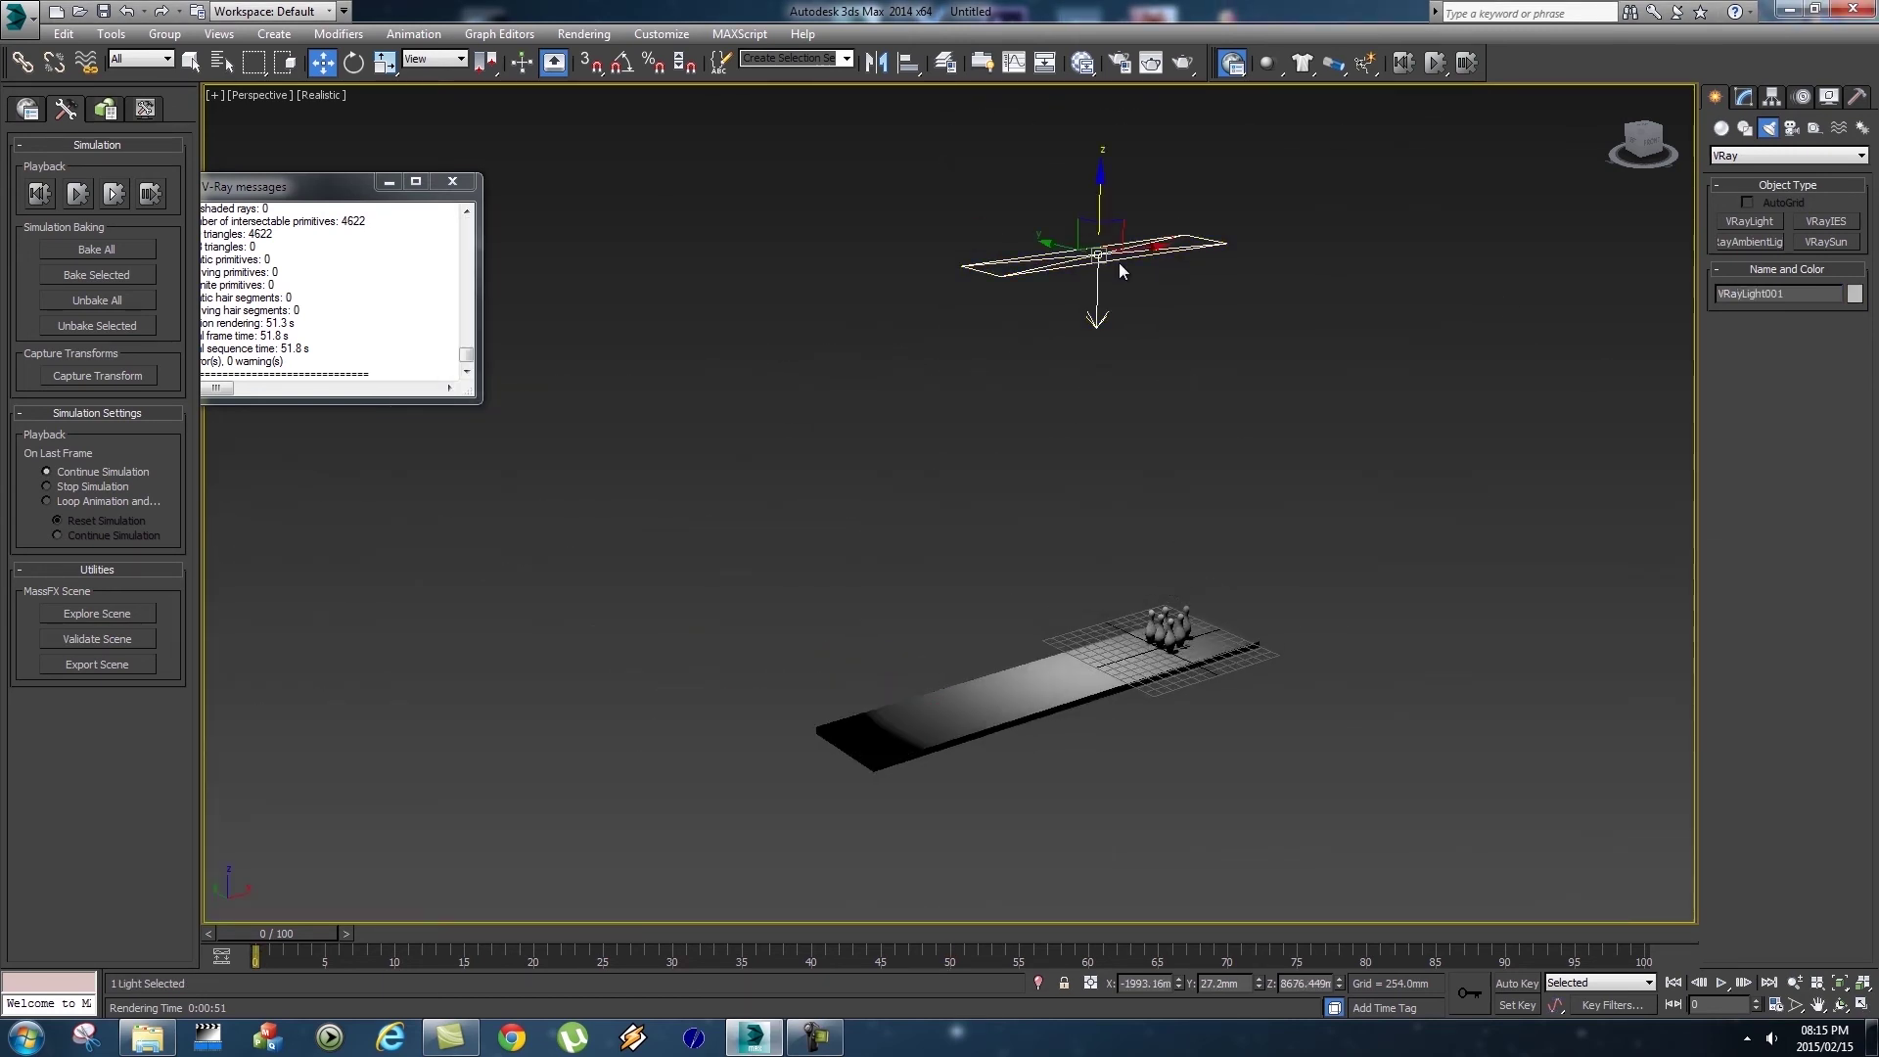
pyautogui.click(1745, 97)
pyautogui.scroll(-3, 1730, 364)
pyautogui.scroll(-1, 1730, 365)
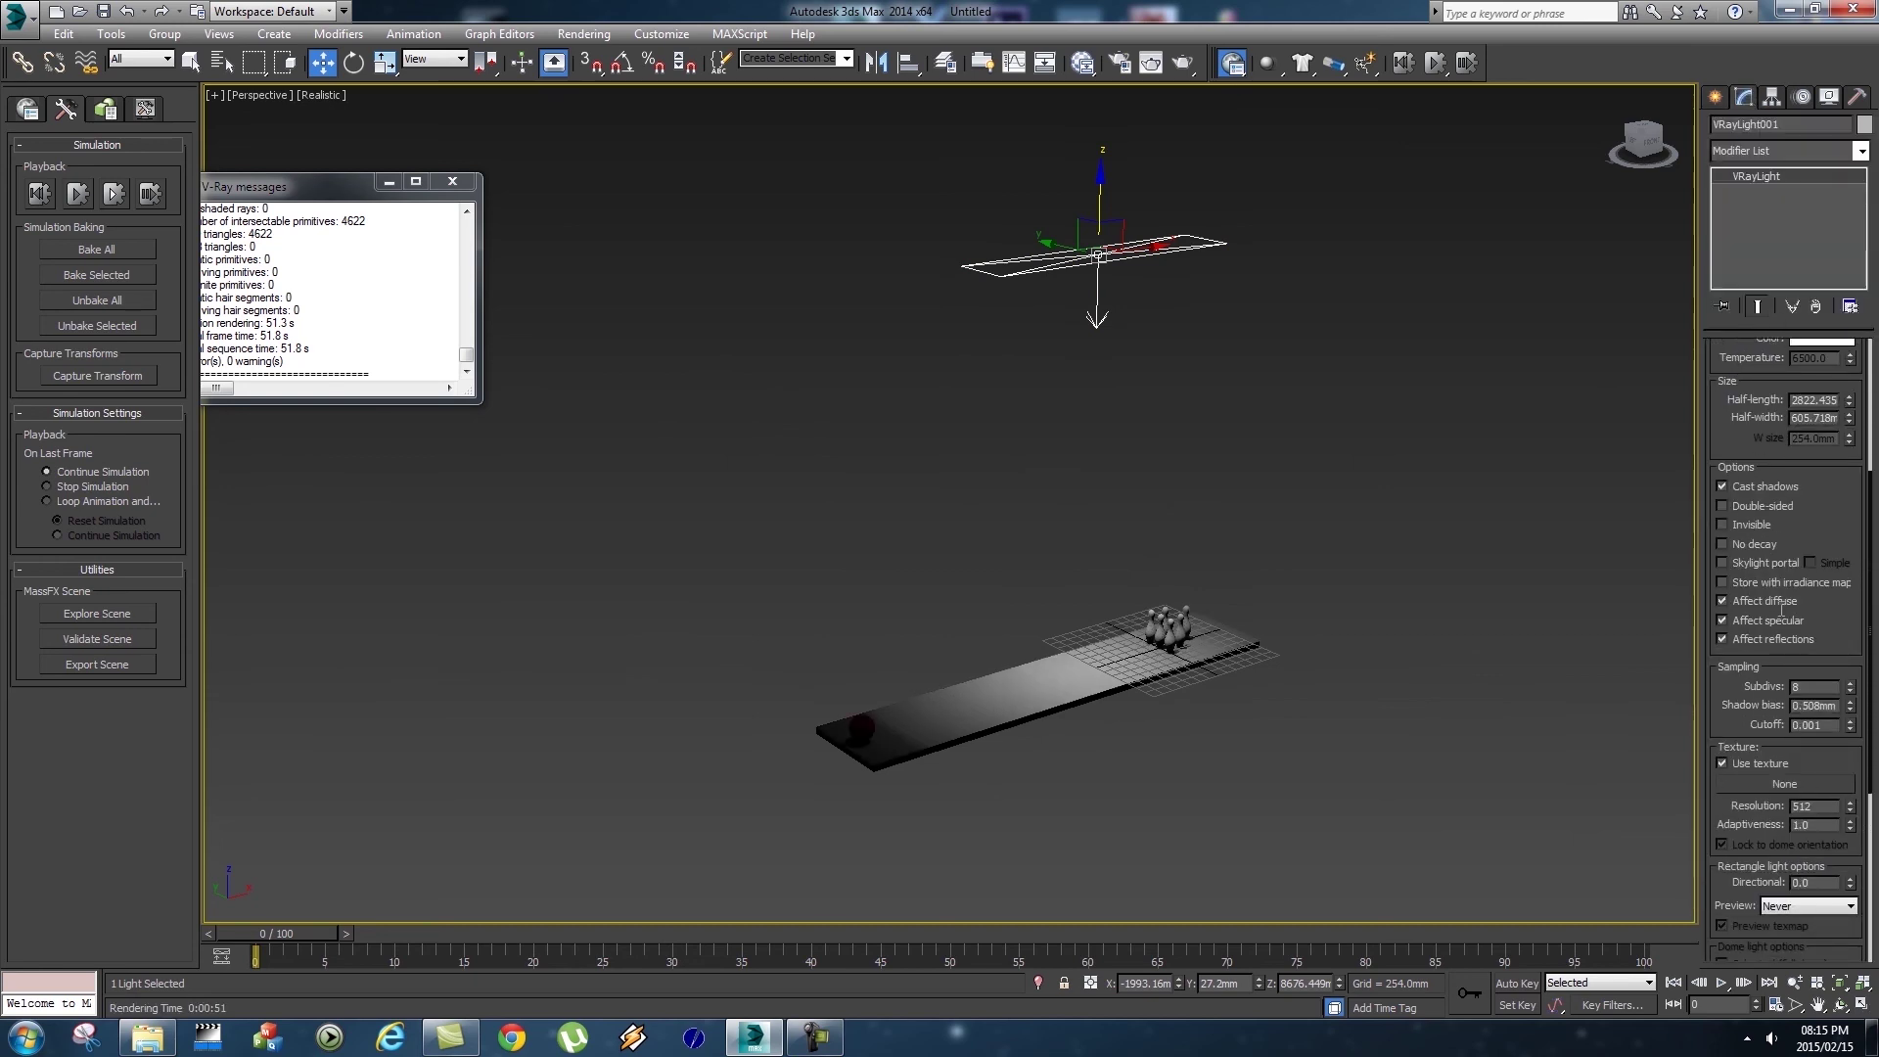
pyautogui.doubleClick(1806, 688)
pyautogui.write('32')
pyautogui.press('Return')
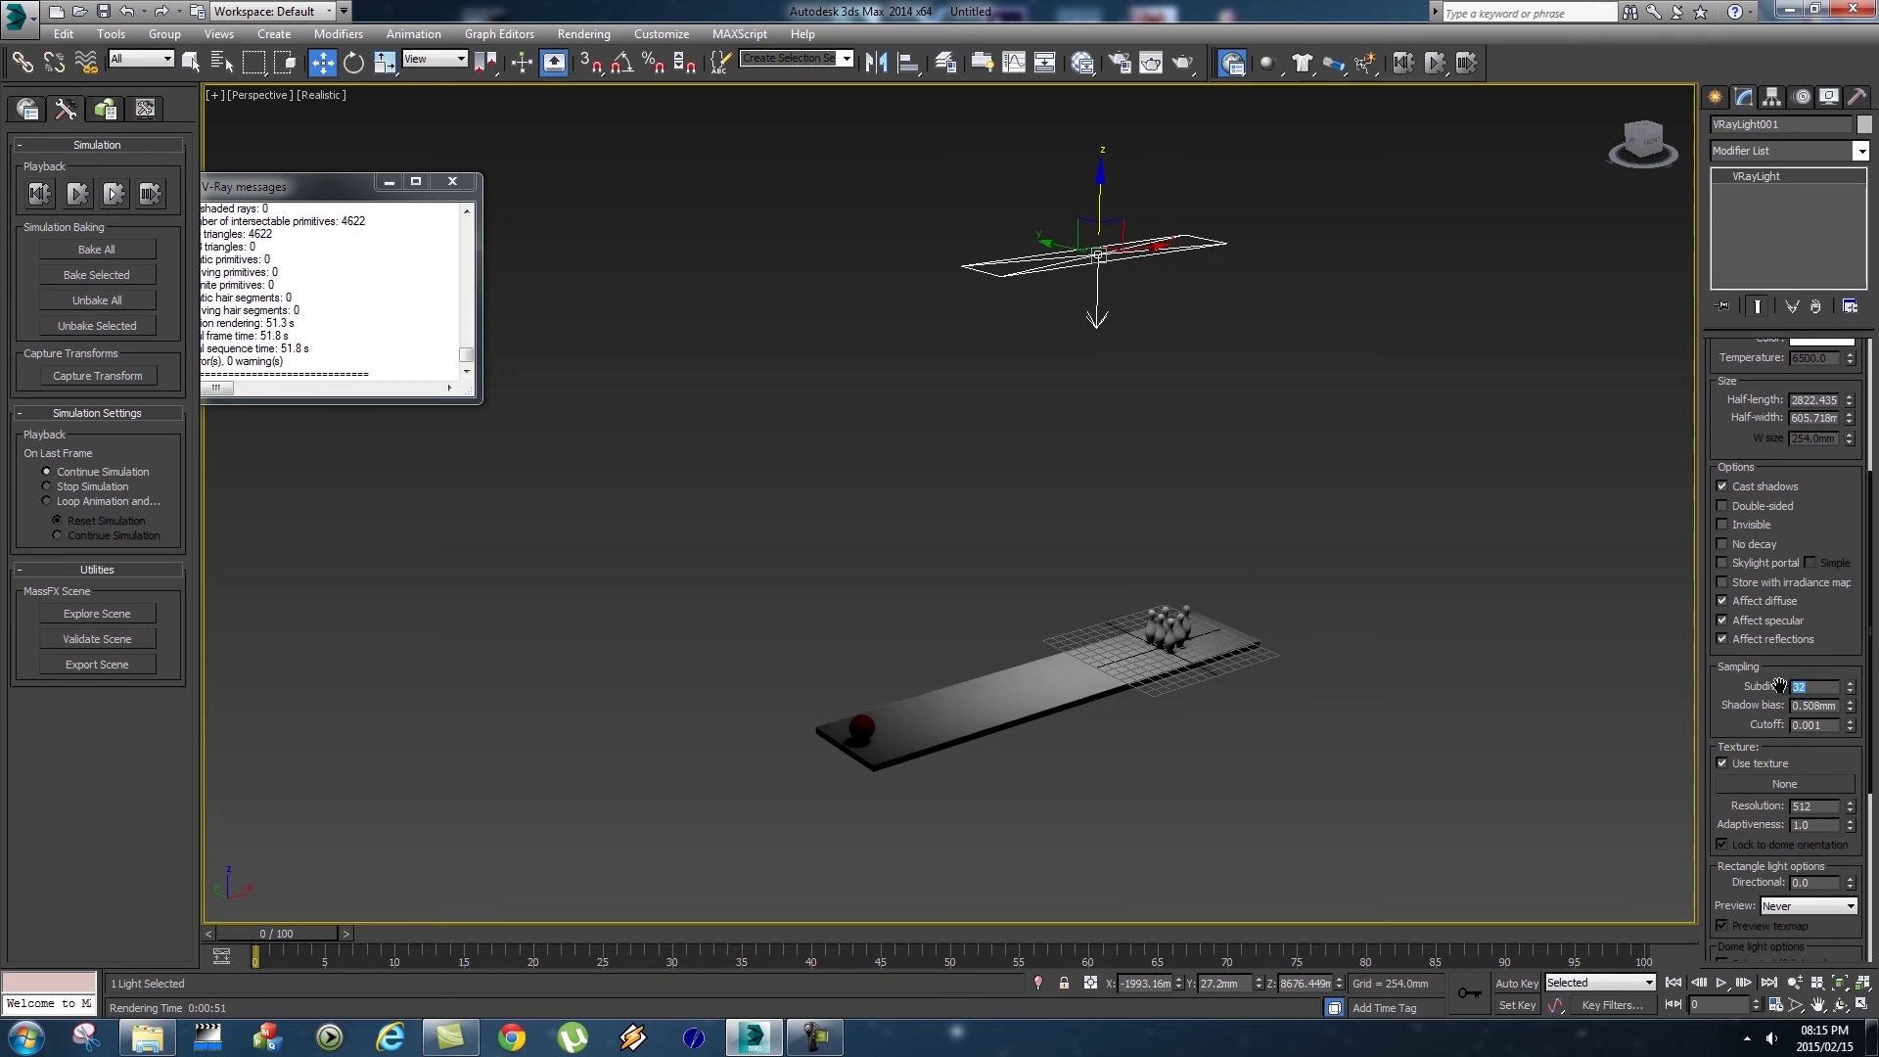
# Add a TurboSmooth modifier with 2 iterations to Bowlingpin006 in the back row.
pyautogui.moveTo(1253, 627); pyautogui.dragTo(1221, 500, button='middle')
pyautogui.scroll(8, 1214, 500)
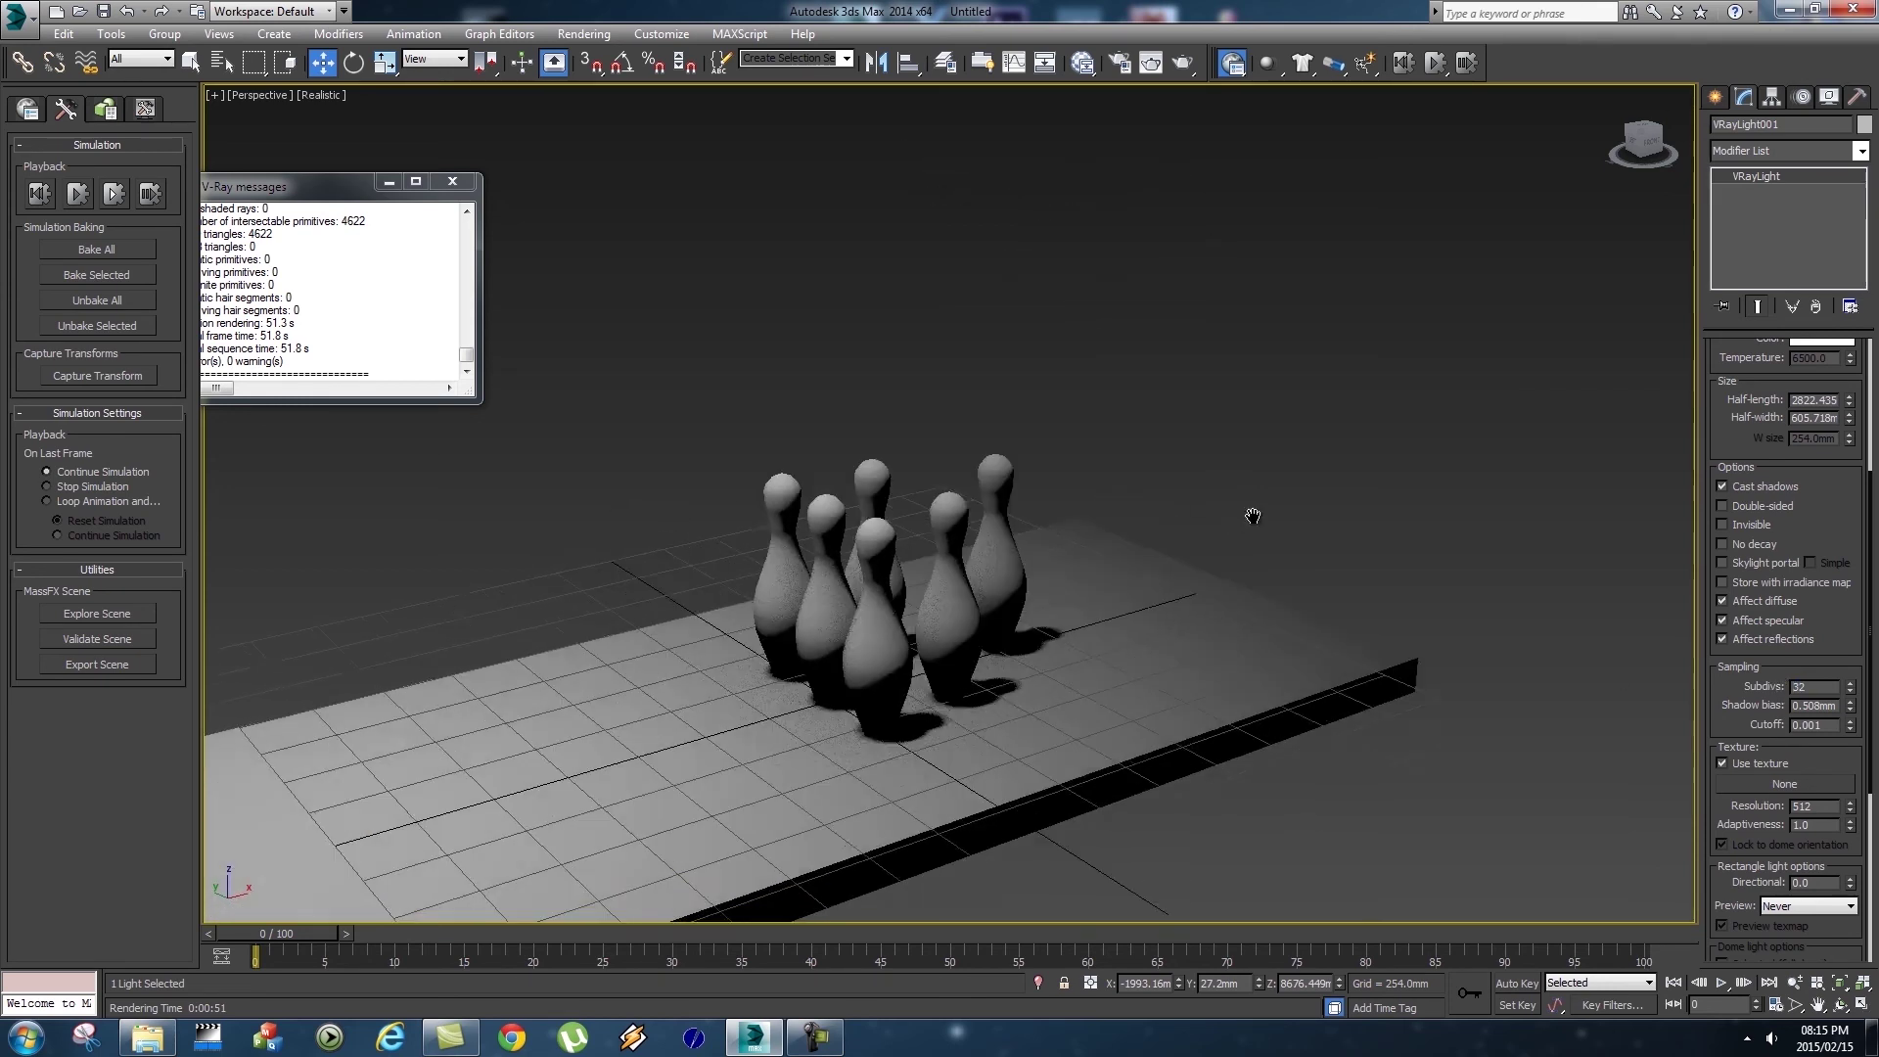
pyautogui.scroll(-3, 1224, 538)
pyautogui.click(1144, 440)
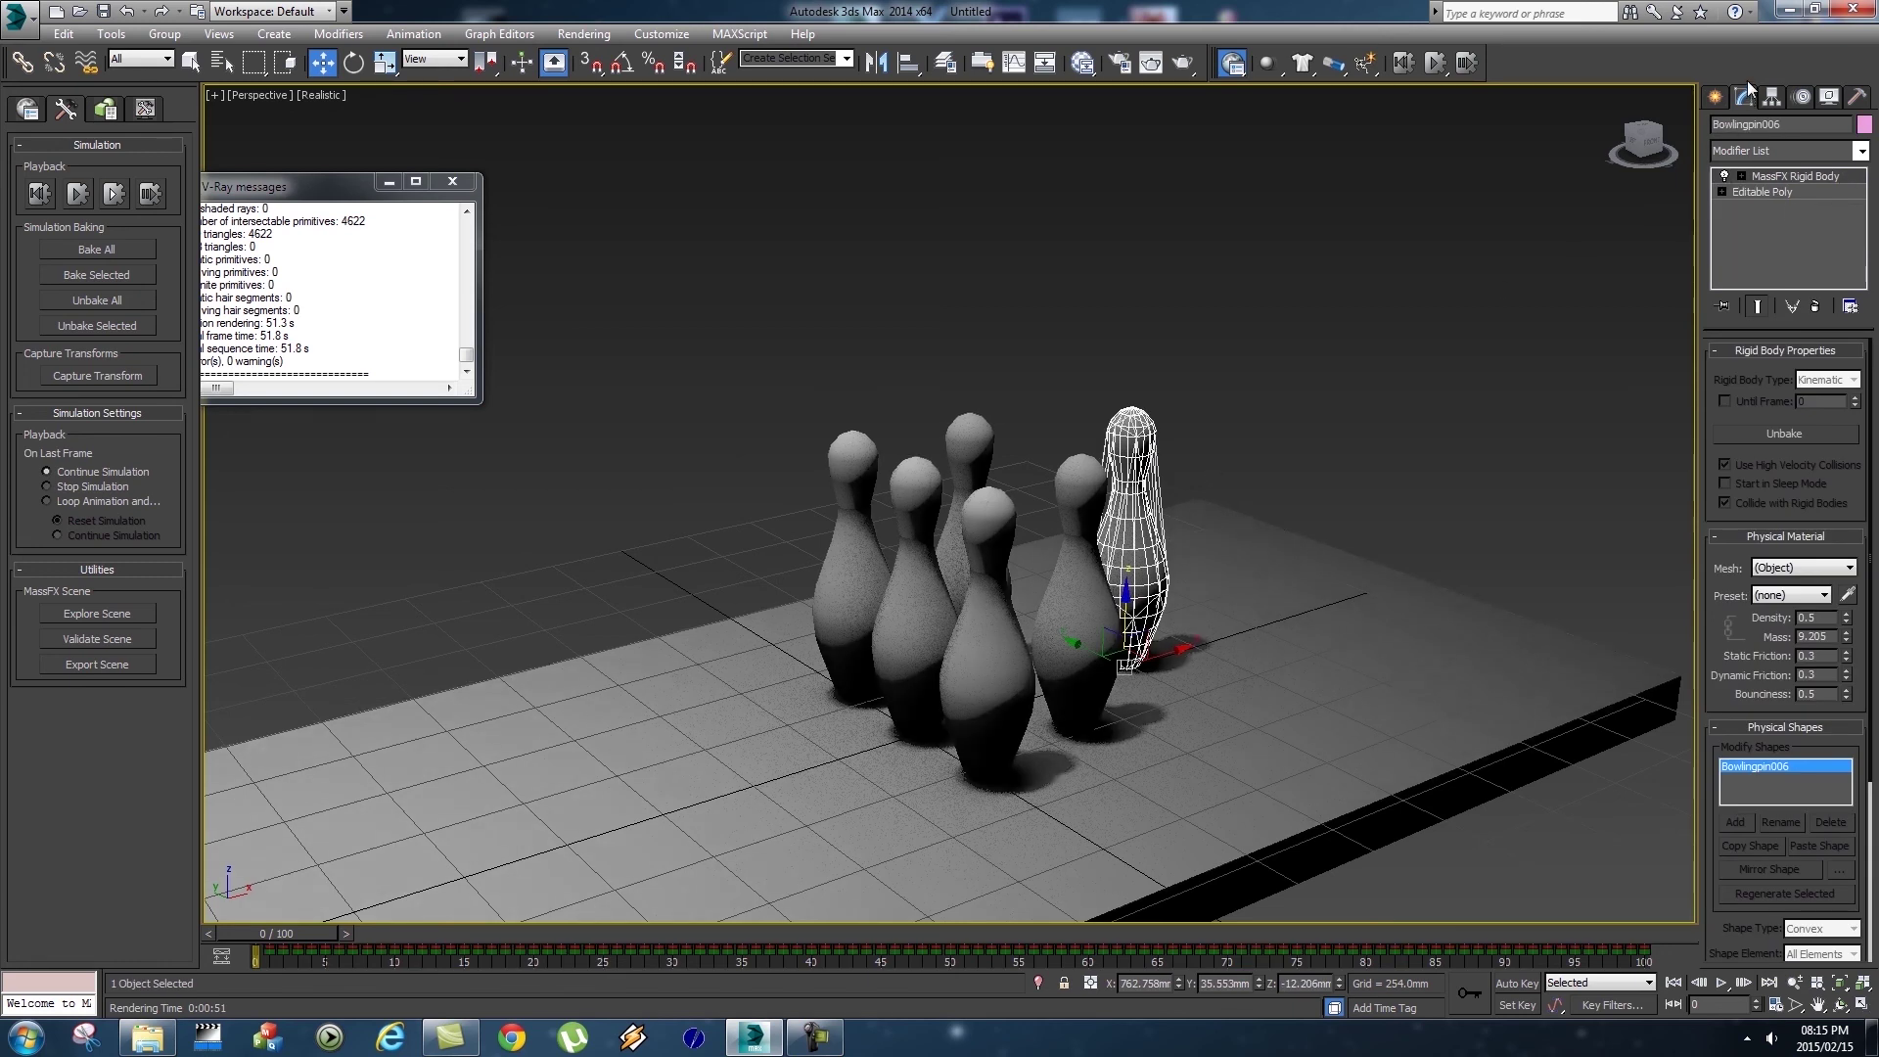
pyautogui.click(1862, 152)
pyautogui.moveTo(1863, 353); pyautogui.dragTo(1874, 813)
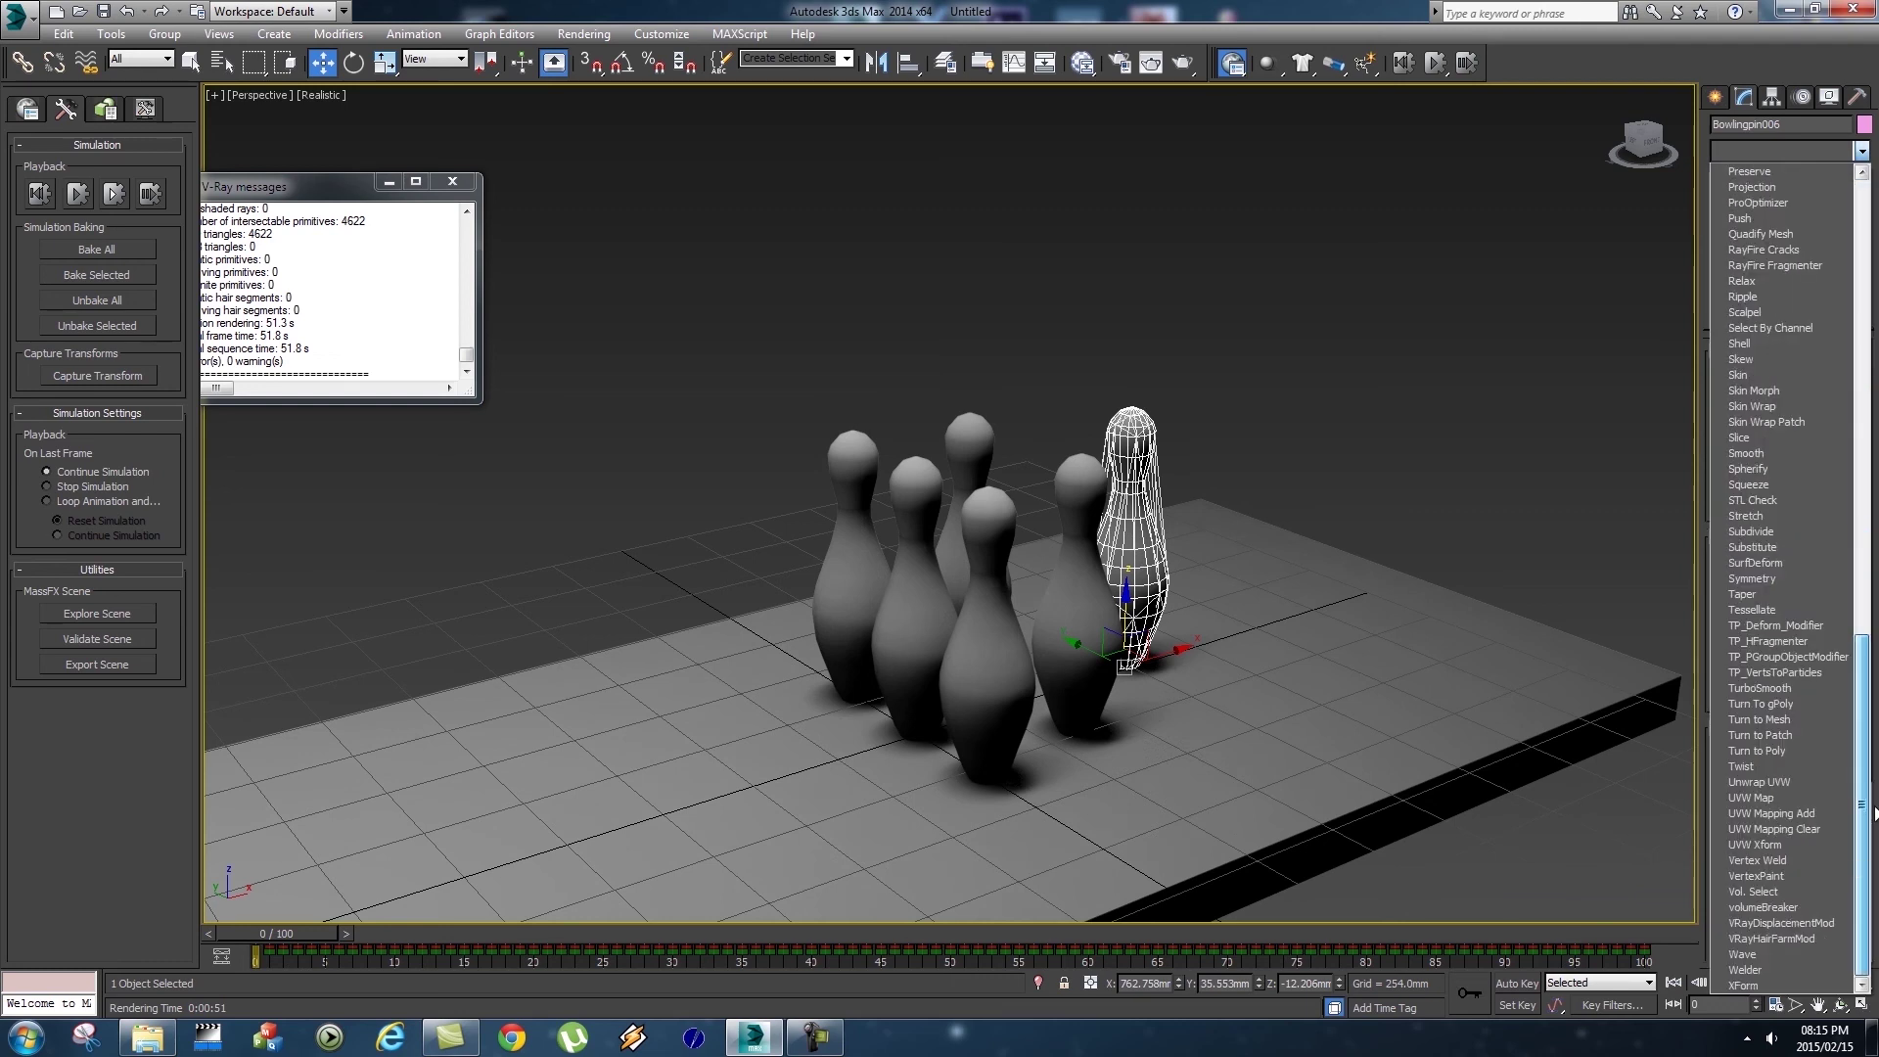
pyautogui.click(1766, 689)
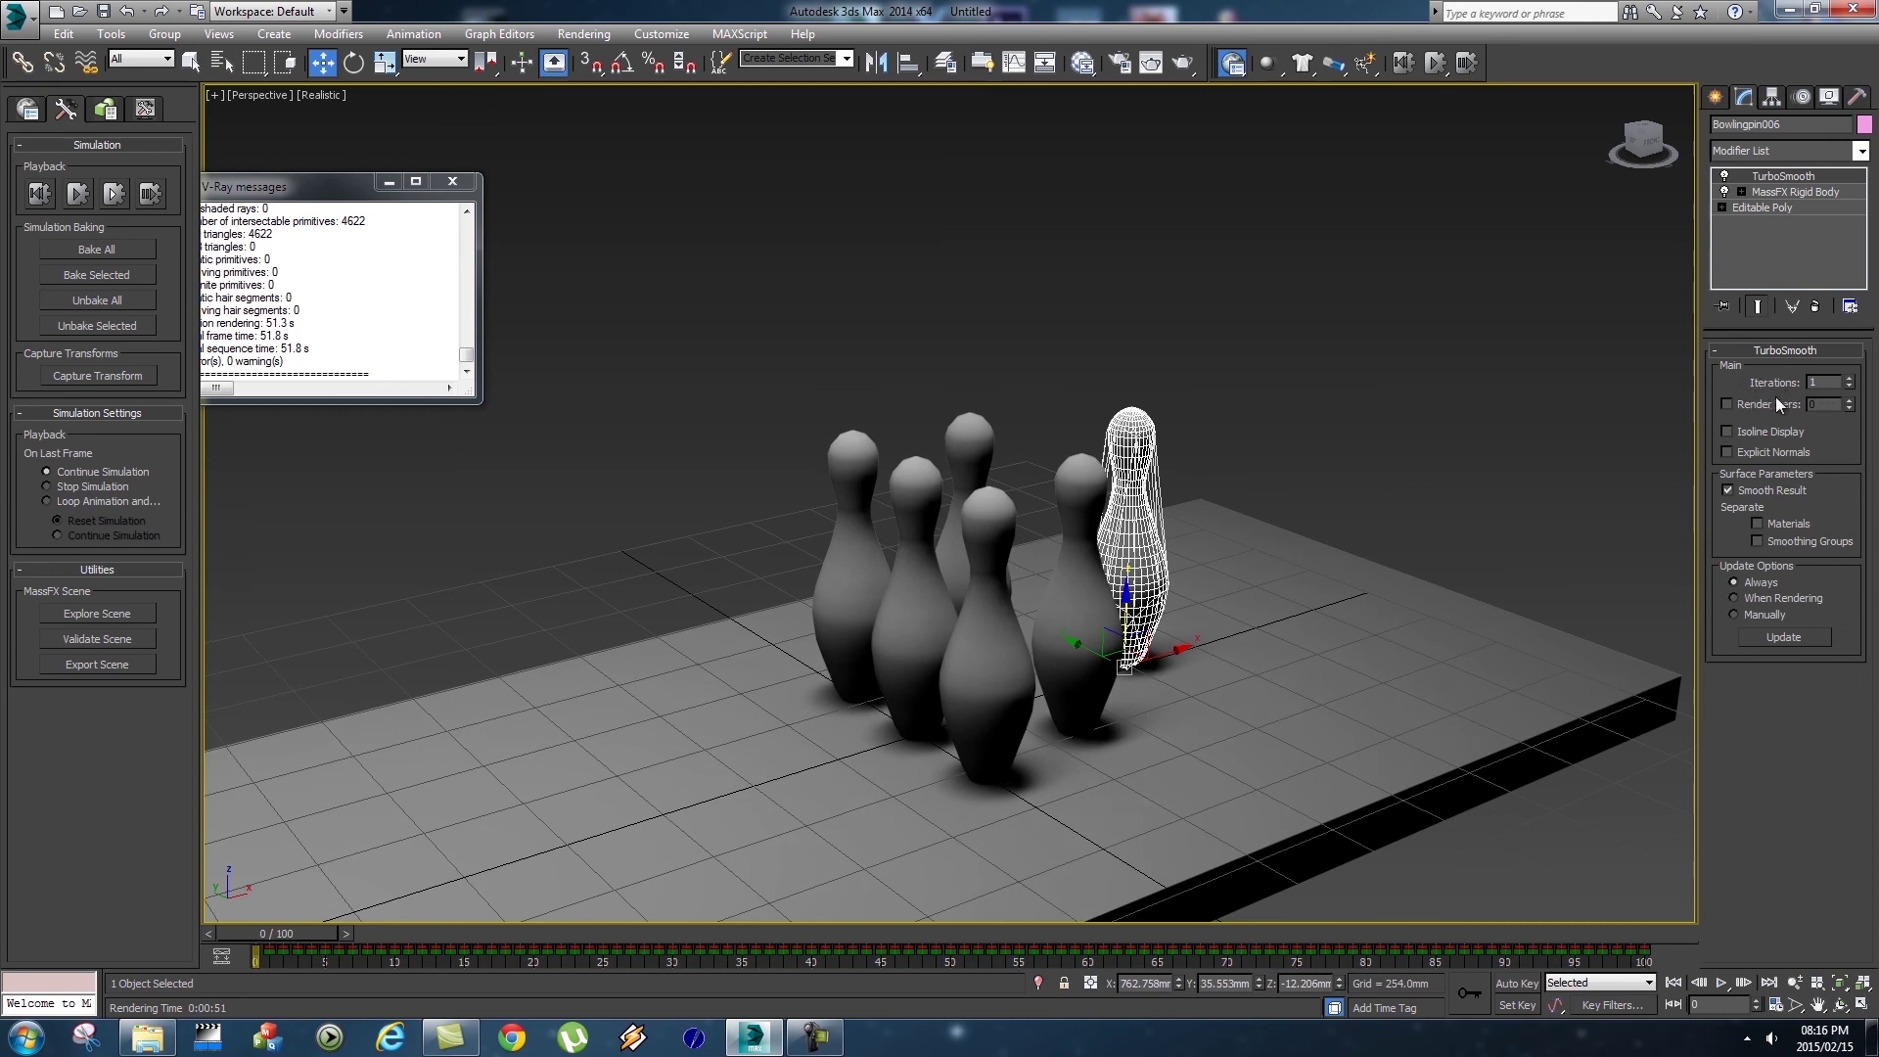
pyautogui.click(1849, 378)
# Copy the TurboSmooth modifier from the modifier stack of the smoothed pin.
pyautogui.keyDown('alt'); pyautogui.moveTo(1111, 467); pyautogui.dragTo(1475, 451, button='middle'); pyautogui.keyUp('alt')
pyautogui.scroll(5, 1324, 482)
pyautogui.click(1472, 449)
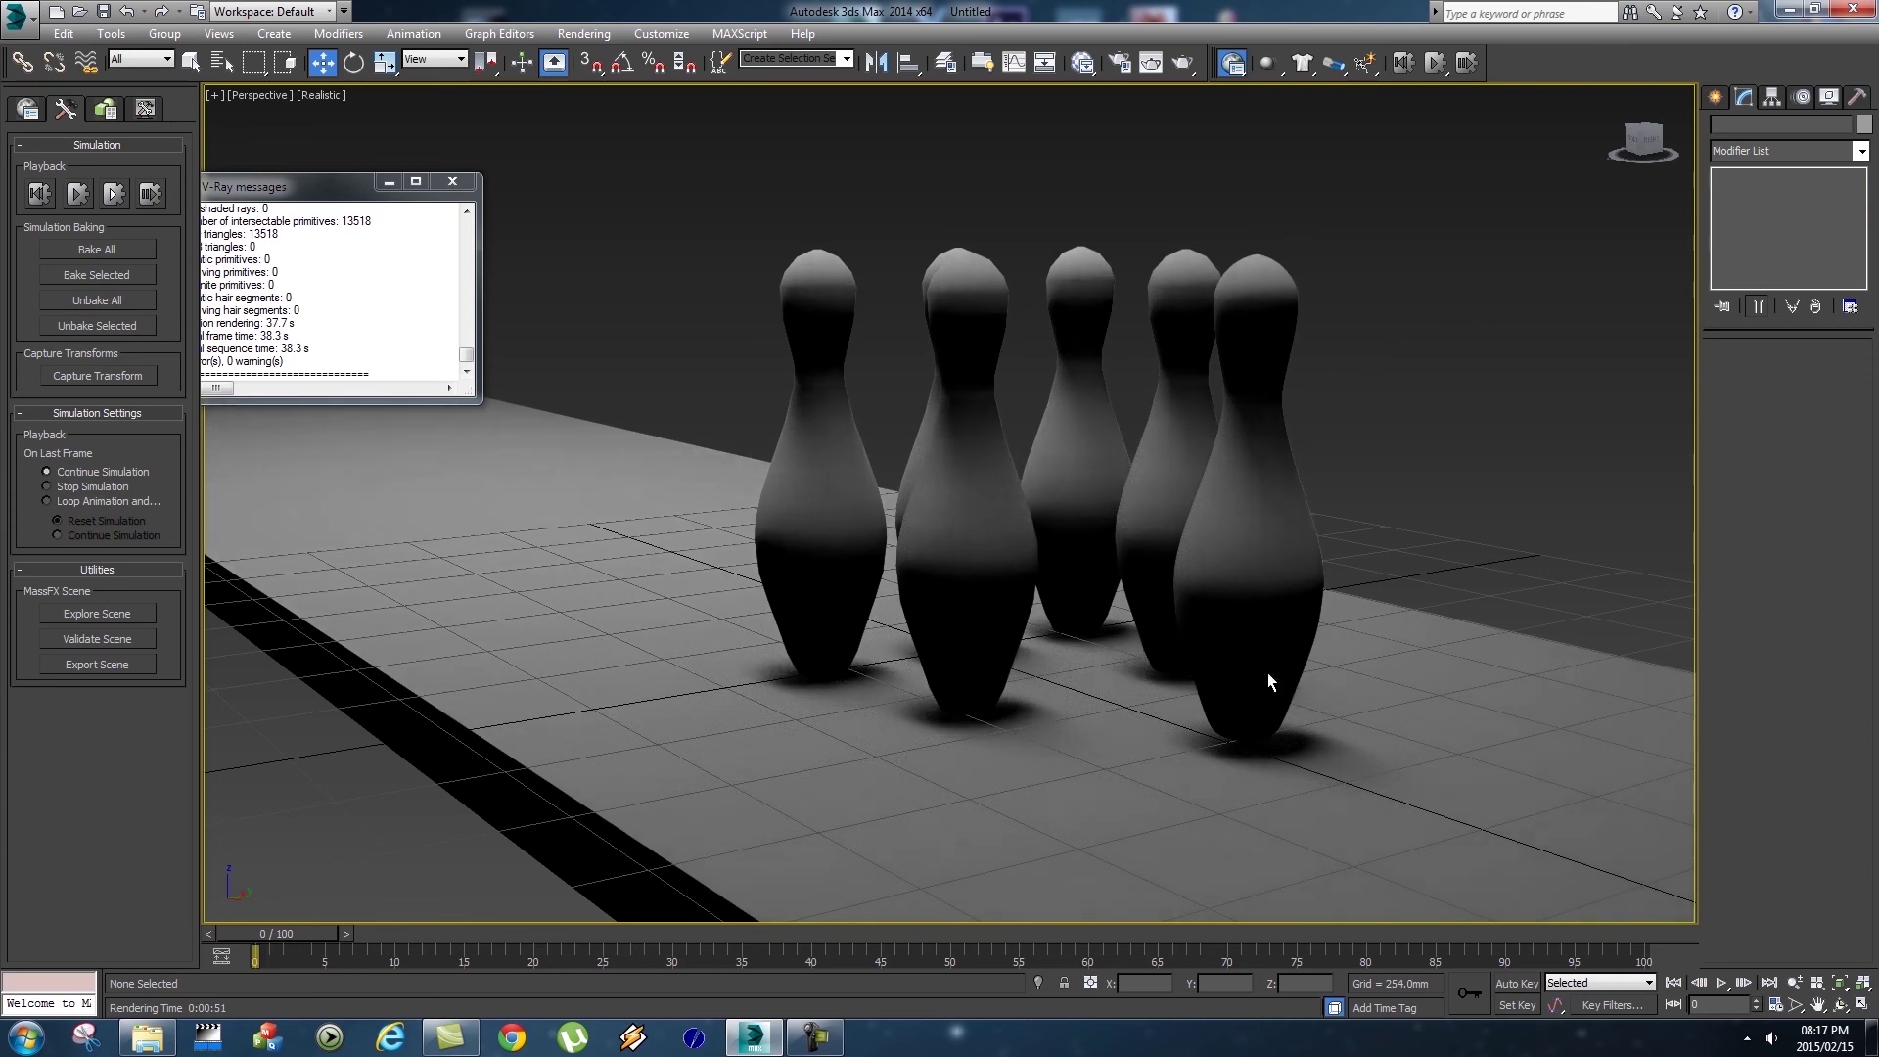
pyautogui.moveTo(1492, 440)
pyautogui.keyDown('alt'); pyautogui.mouseDown(button='middle')
pyautogui.moveTo(1397, 458)
pyautogui.moveTo(1400, 519)
pyautogui.mouseUp(button='middle'); pyautogui.keyUp('alt')
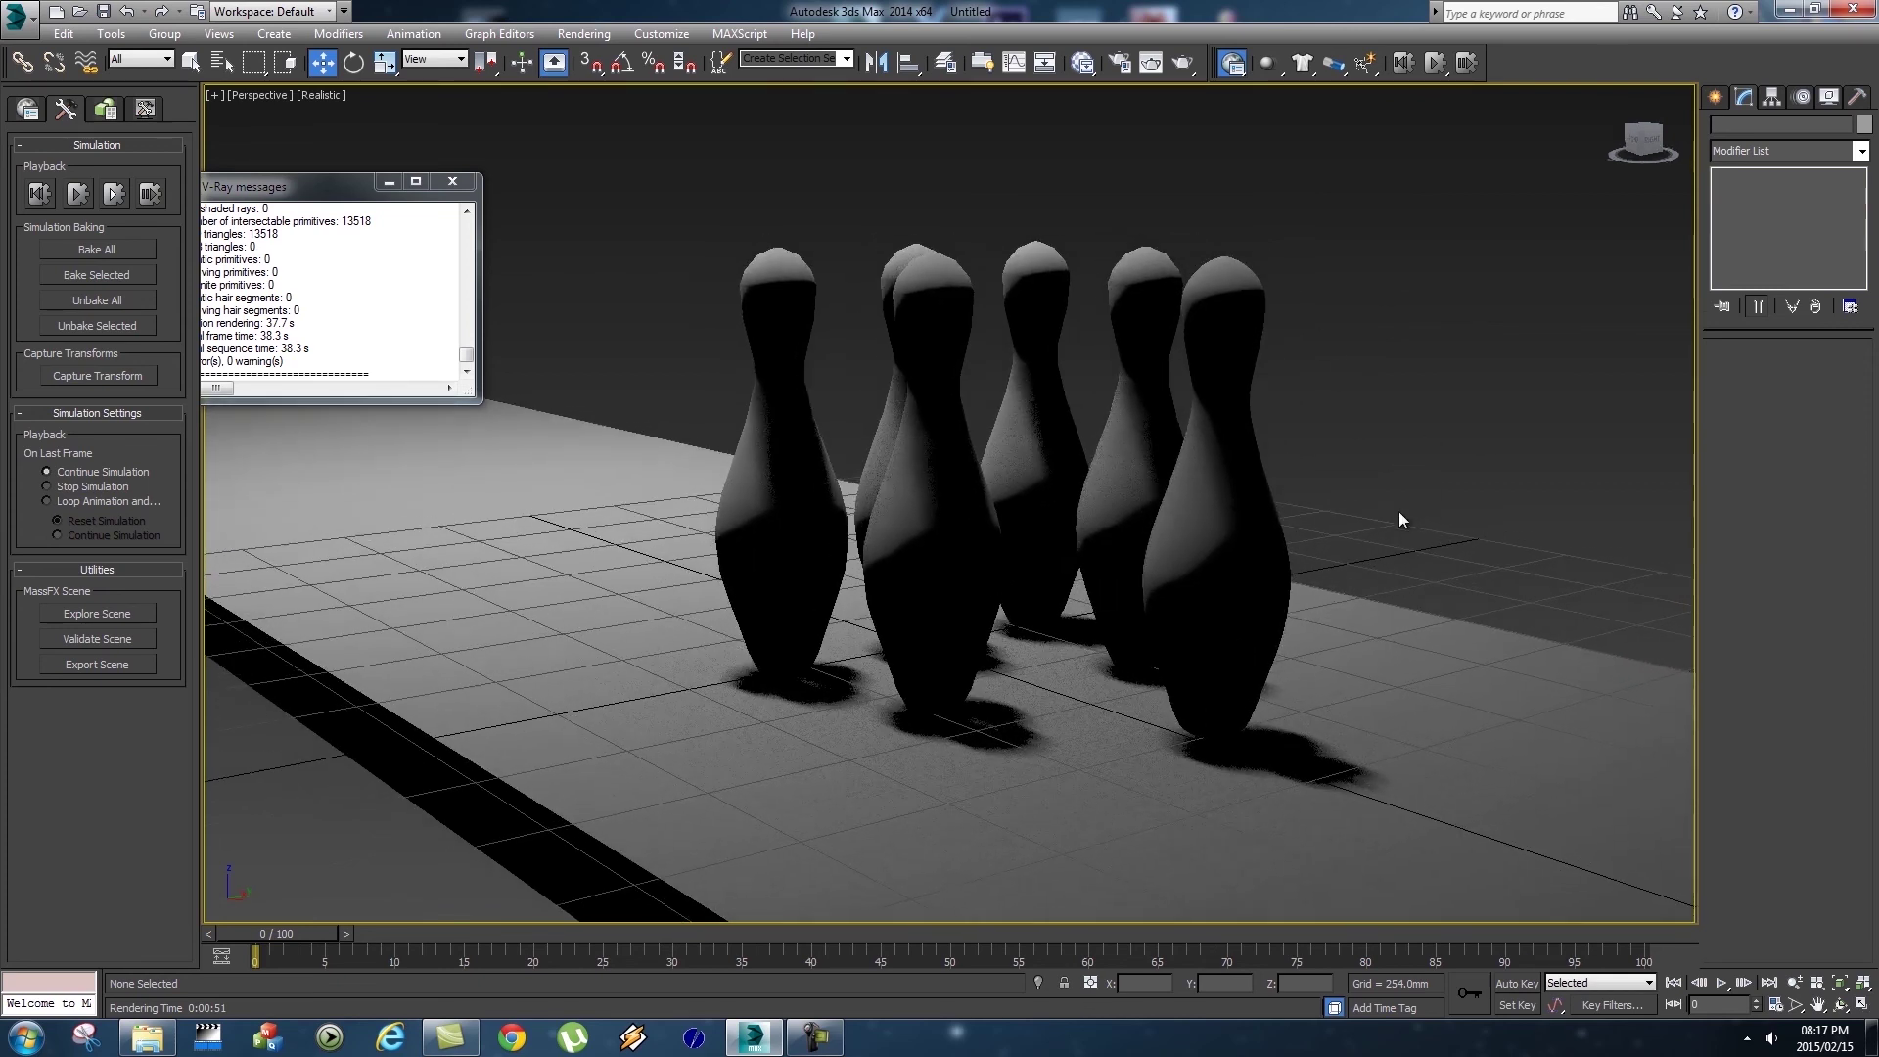
pyautogui.click(1231, 298)
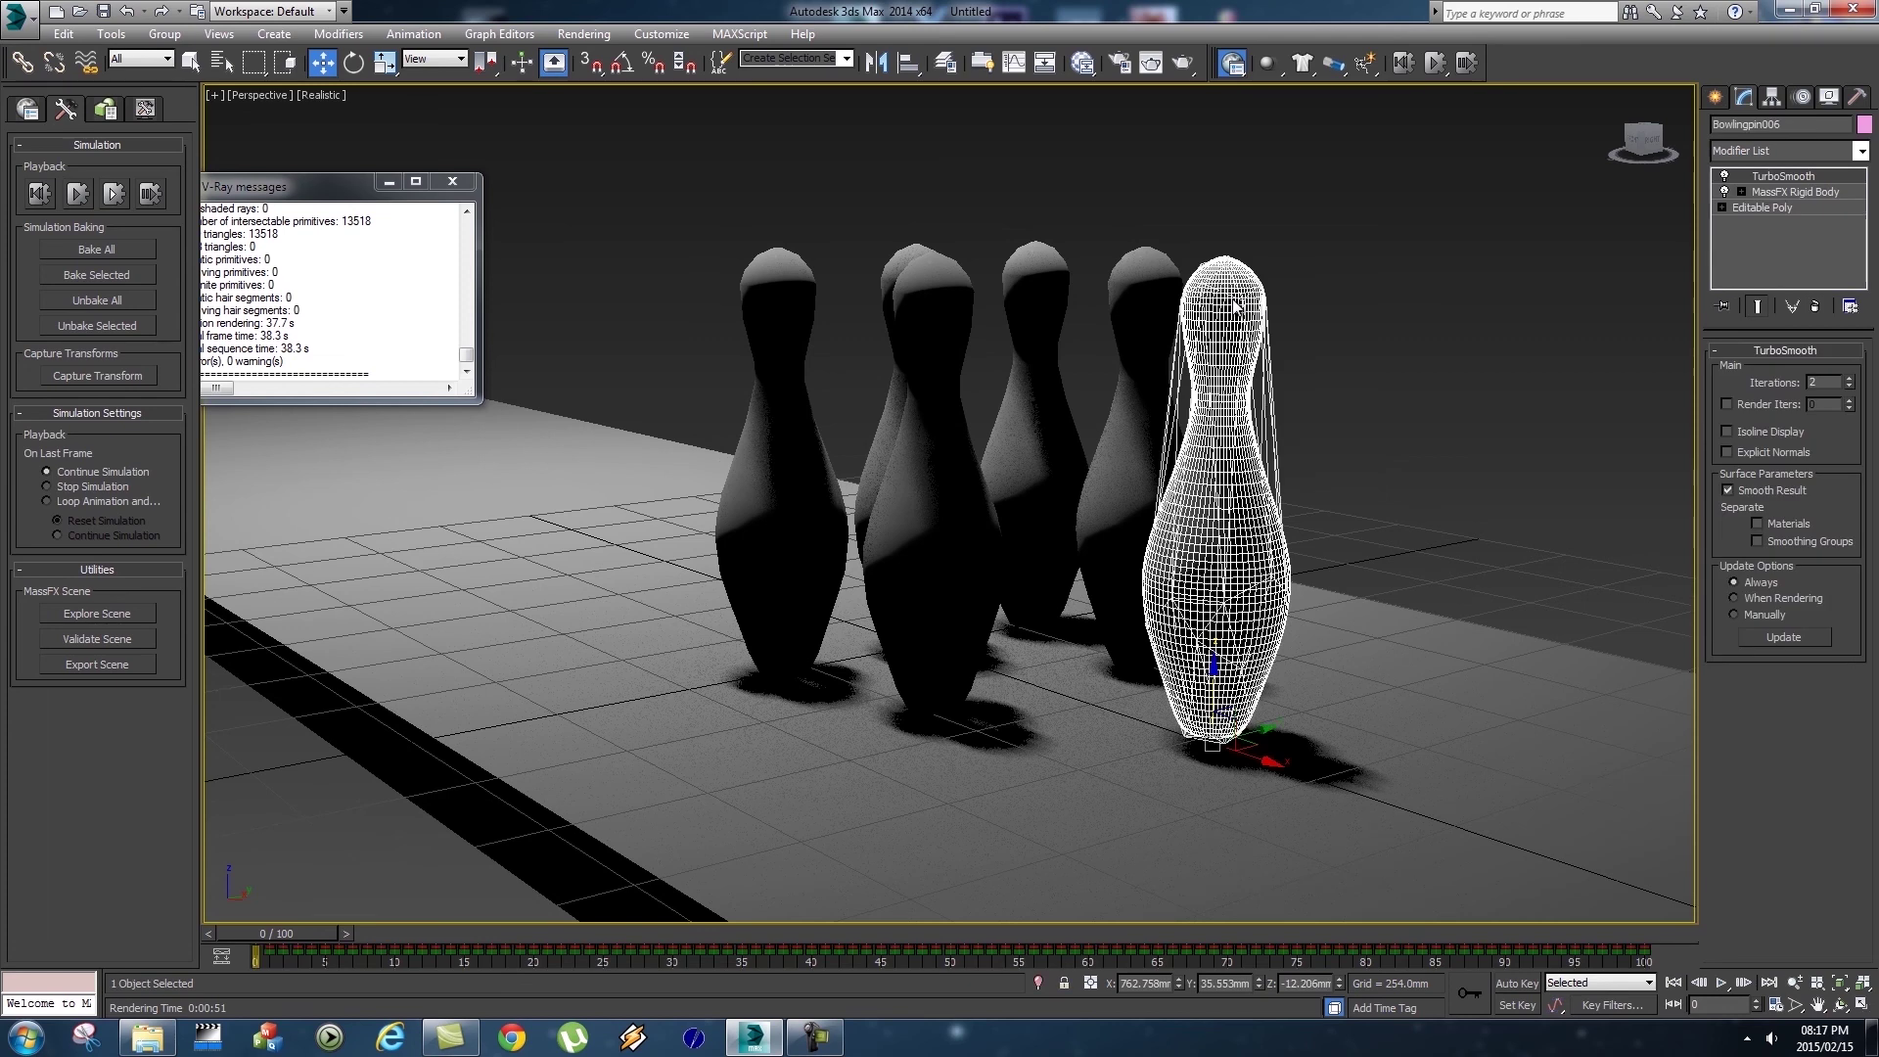
pyautogui.rightClick(1772, 177)
pyautogui.click(1665, 256)
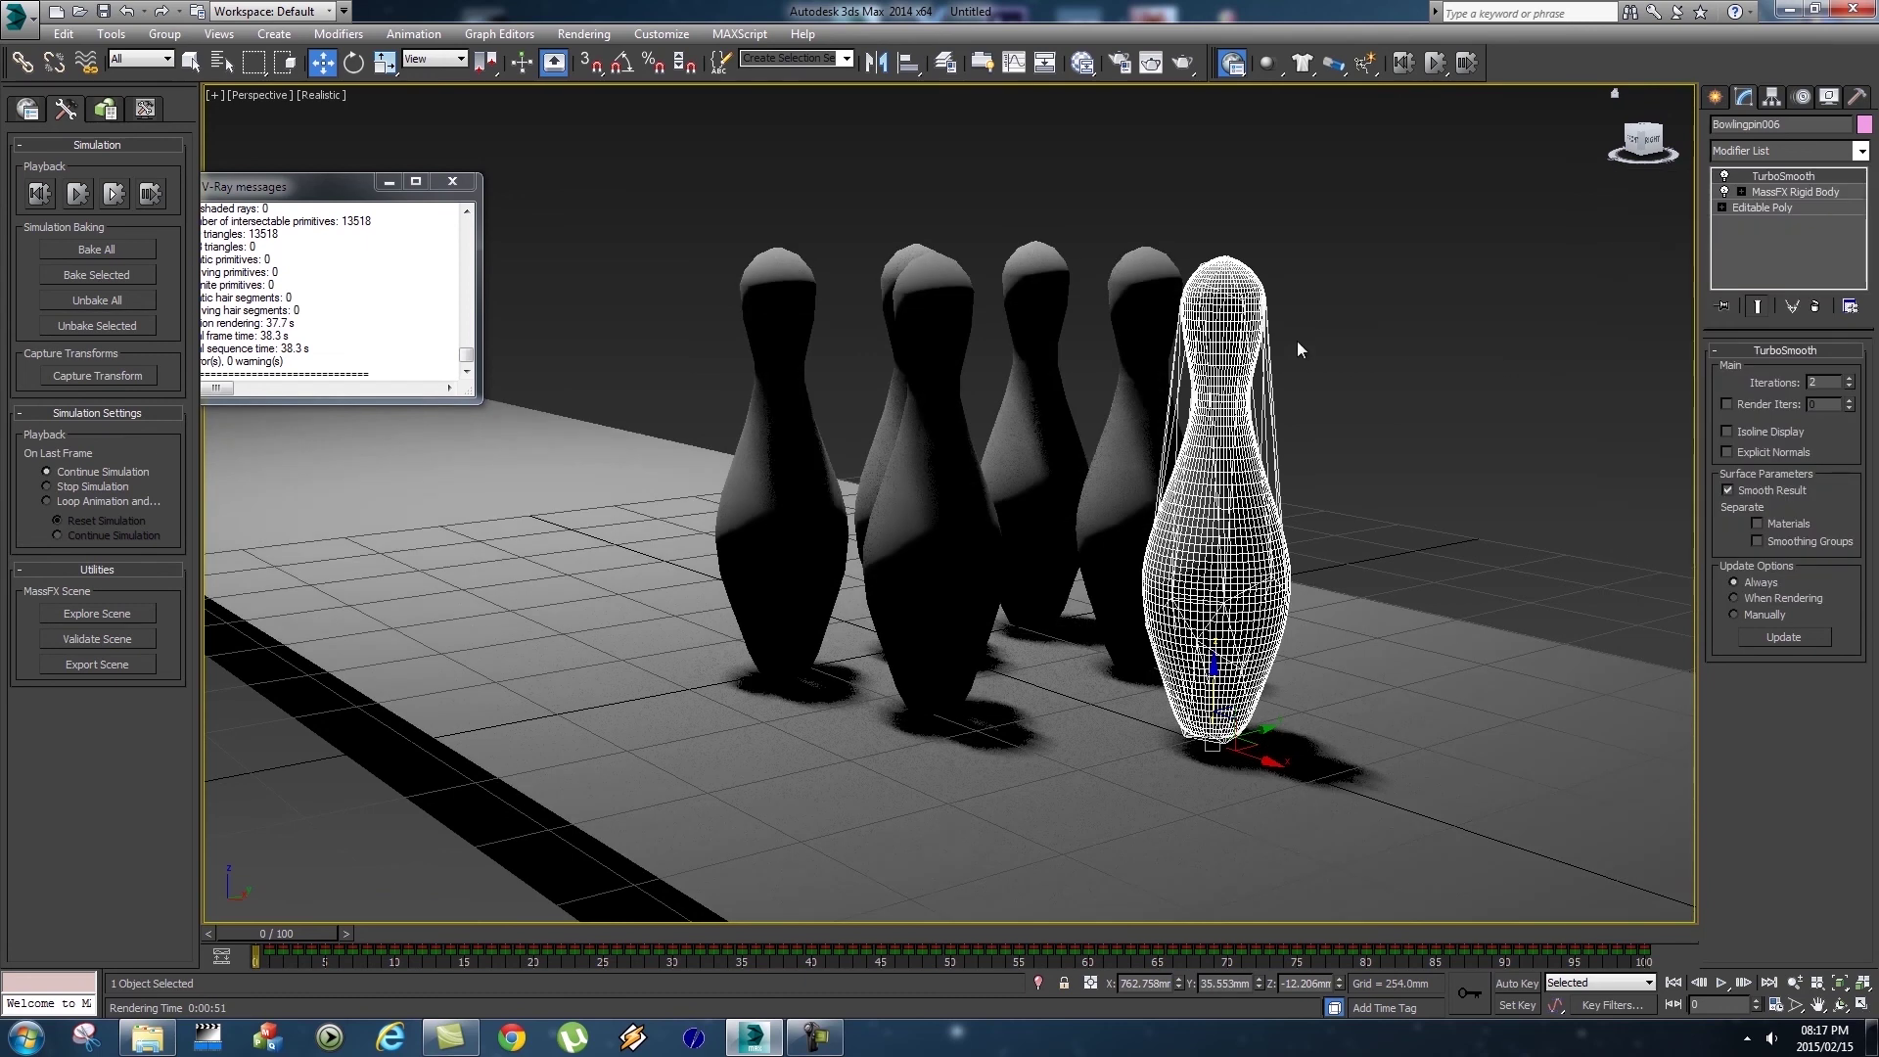
# Paste the copied TurboSmooth modifier beneath the MassFX Rigid Body modifier on Bowlingpin004 and Bowlingpin003.
pyautogui.click(1142, 281)
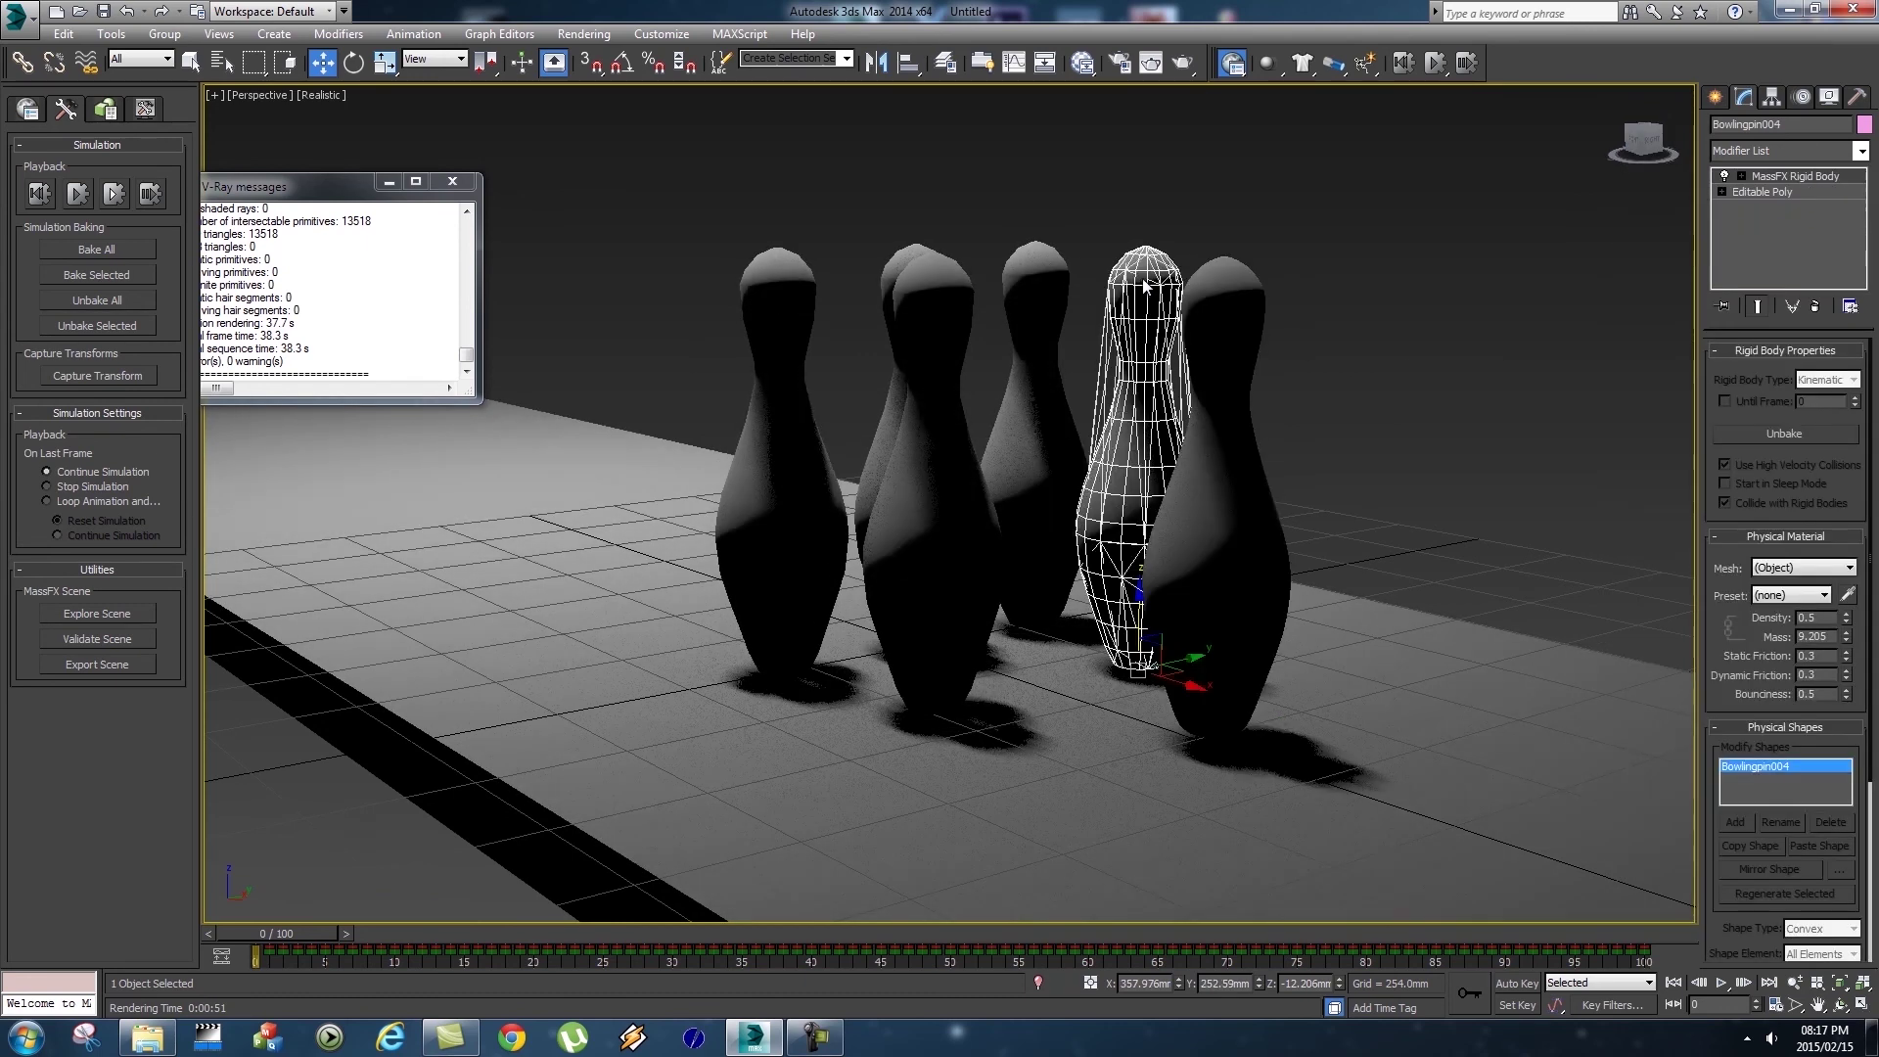
pyautogui.rightClick(1756, 192)
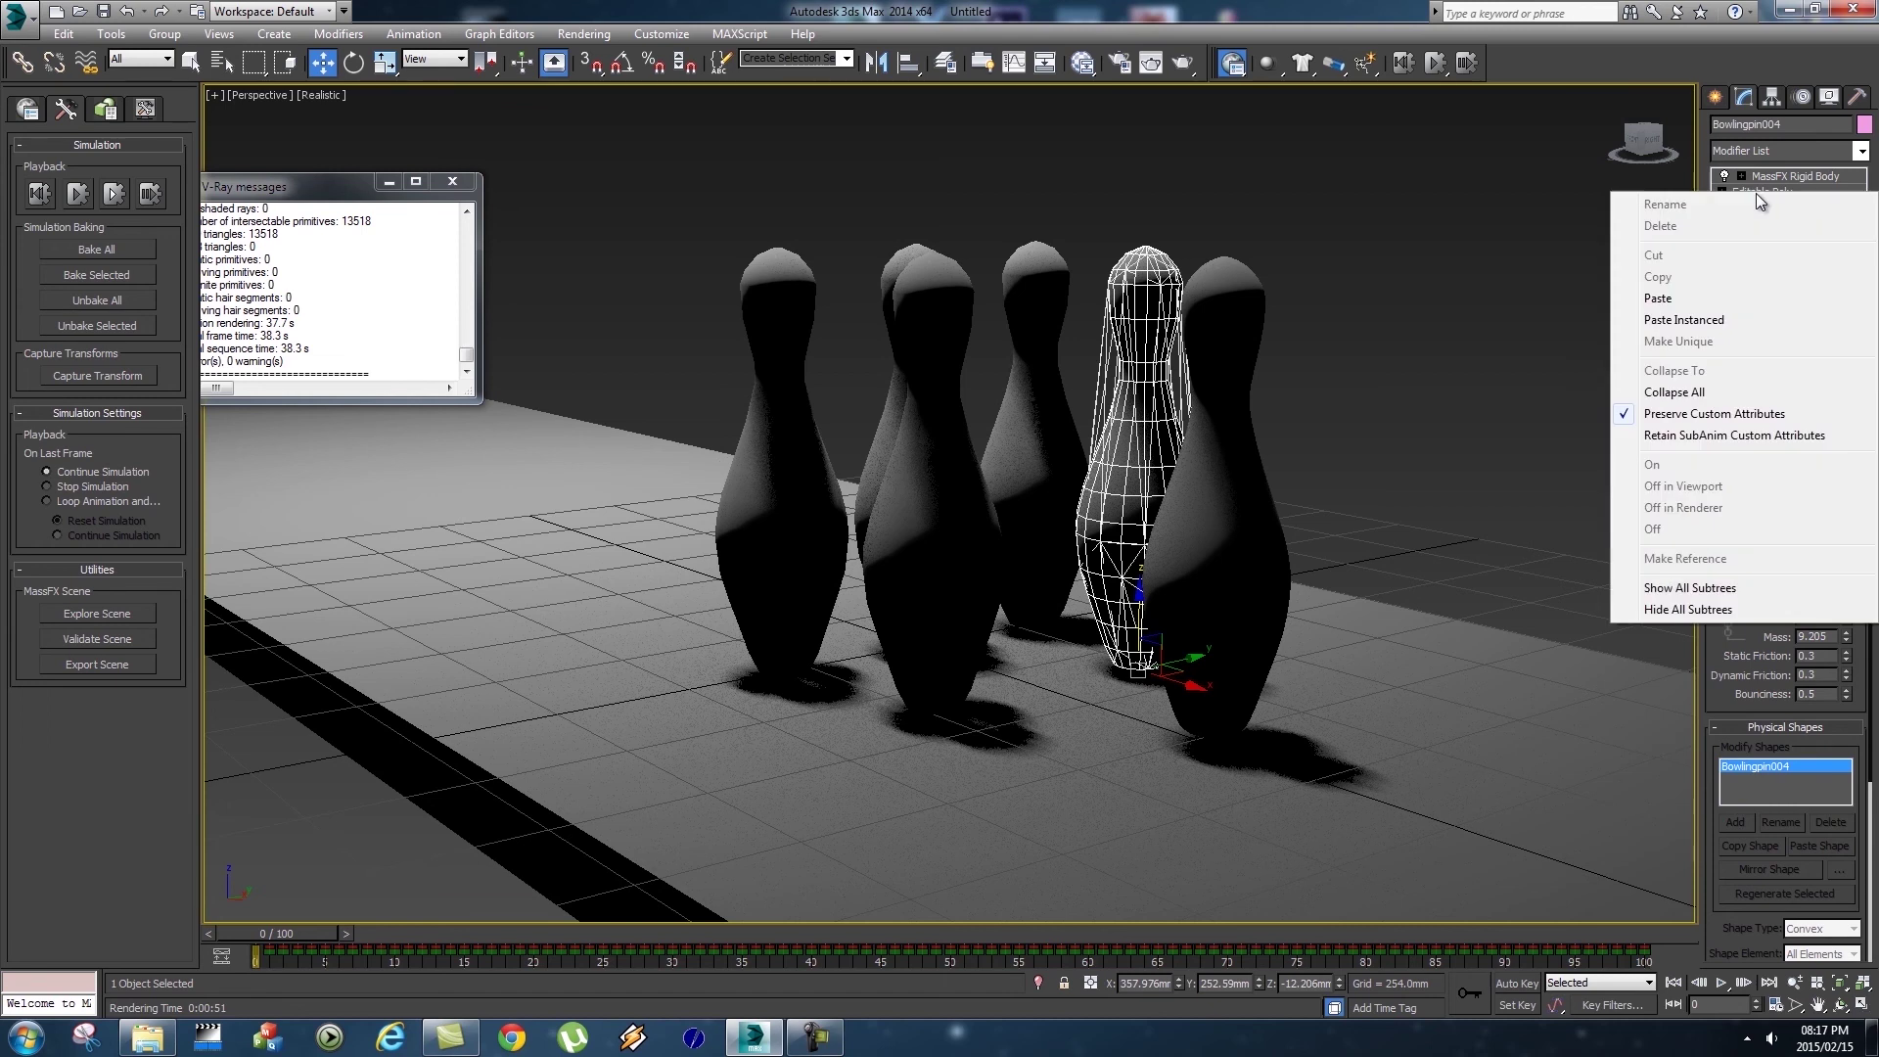
pyautogui.click(1673, 297)
pyautogui.click(1045, 285)
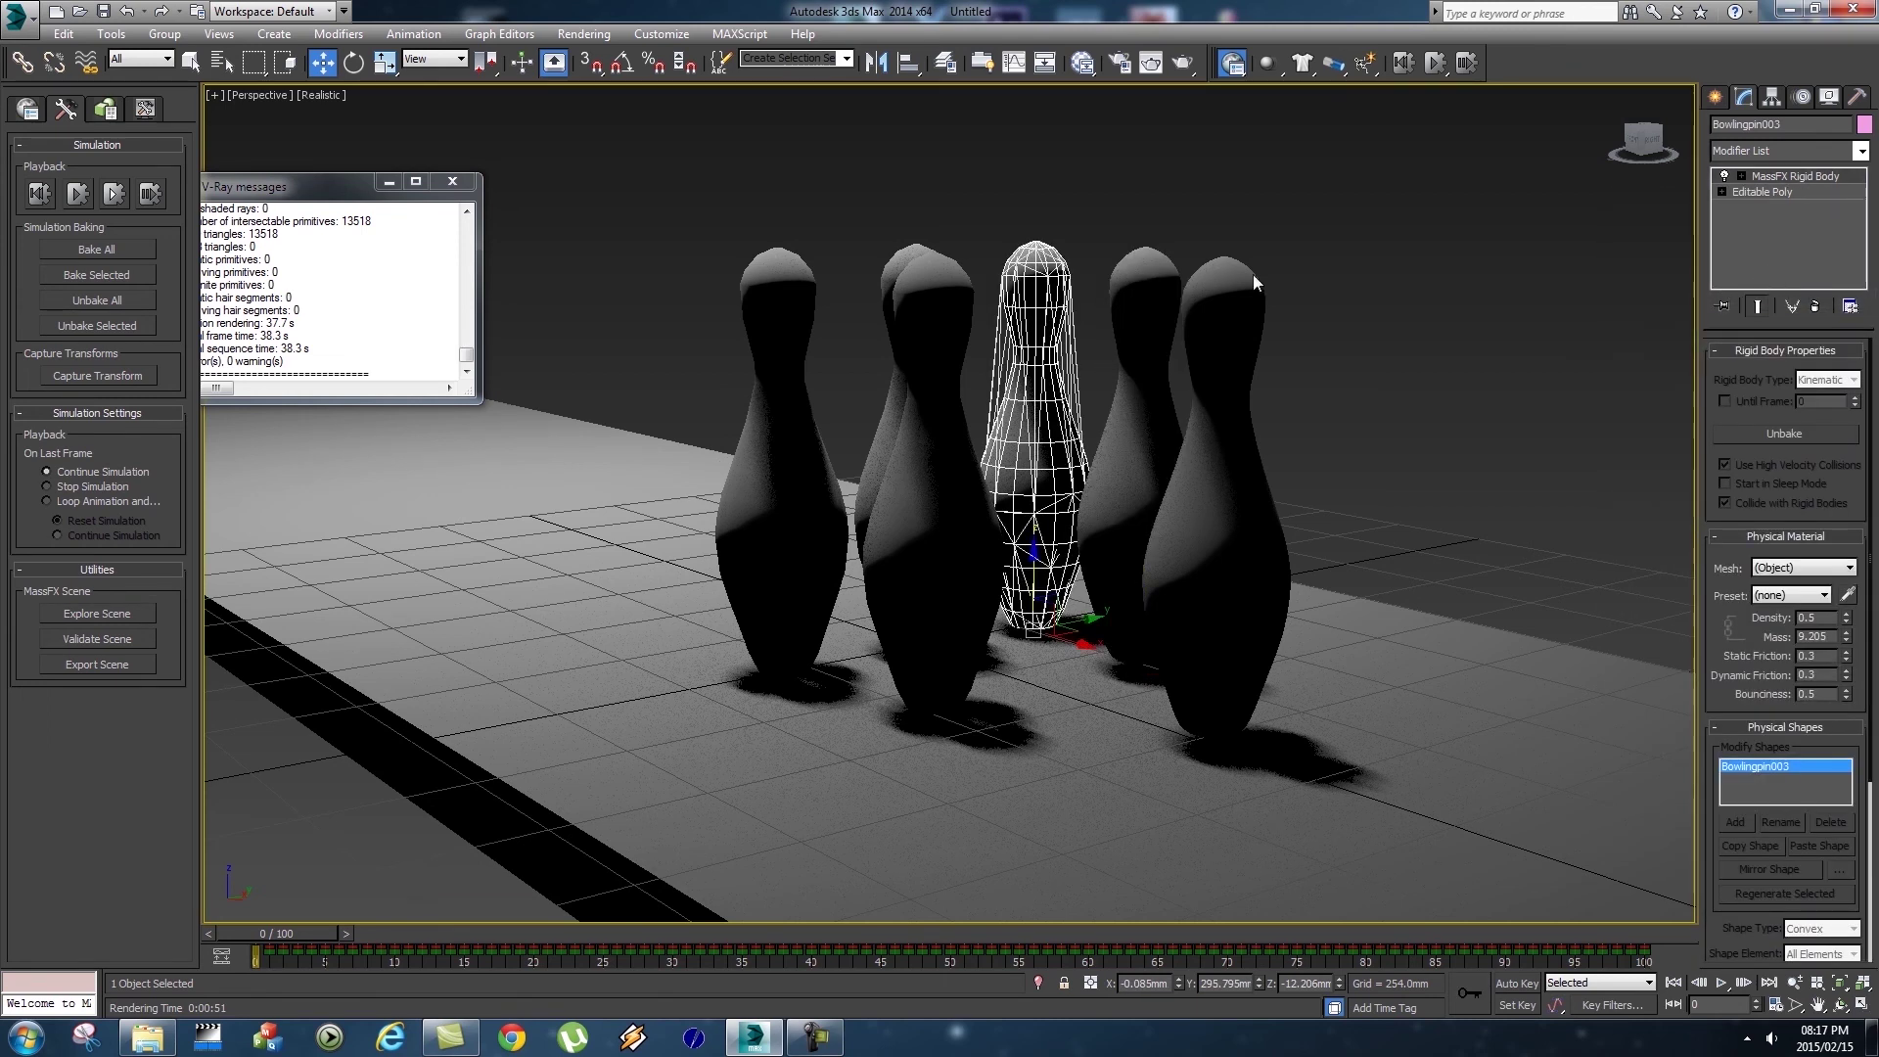
pyautogui.rightClick(1762, 192)
pyautogui.click(1676, 301)
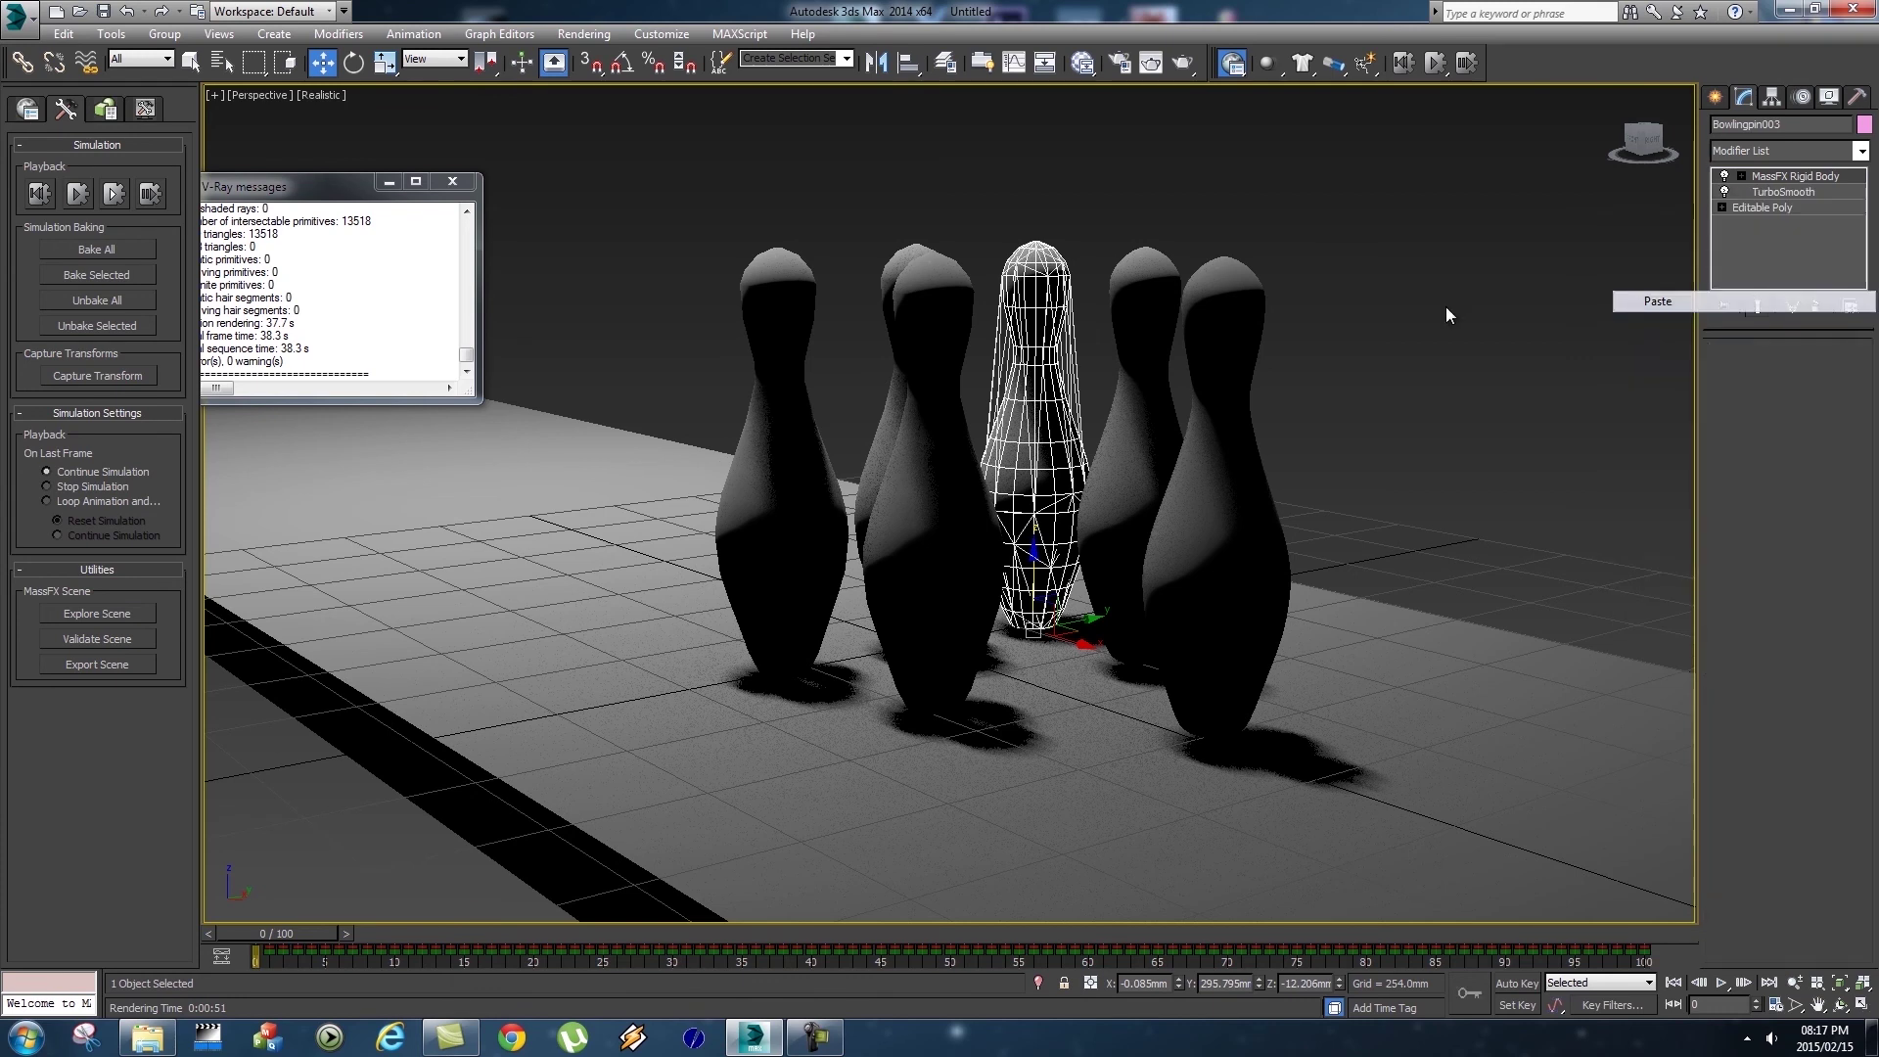
# Paste the copied TurboSmooth modifier onto the remaining three pins: the front middle pin, Bowlingpin002 behind it, and Bowlingpin1.
pyautogui.click(928, 297)
pyautogui.rightClick(1762, 192)
pyautogui.click(1678, 296)
pyautogui.click(903, 258)
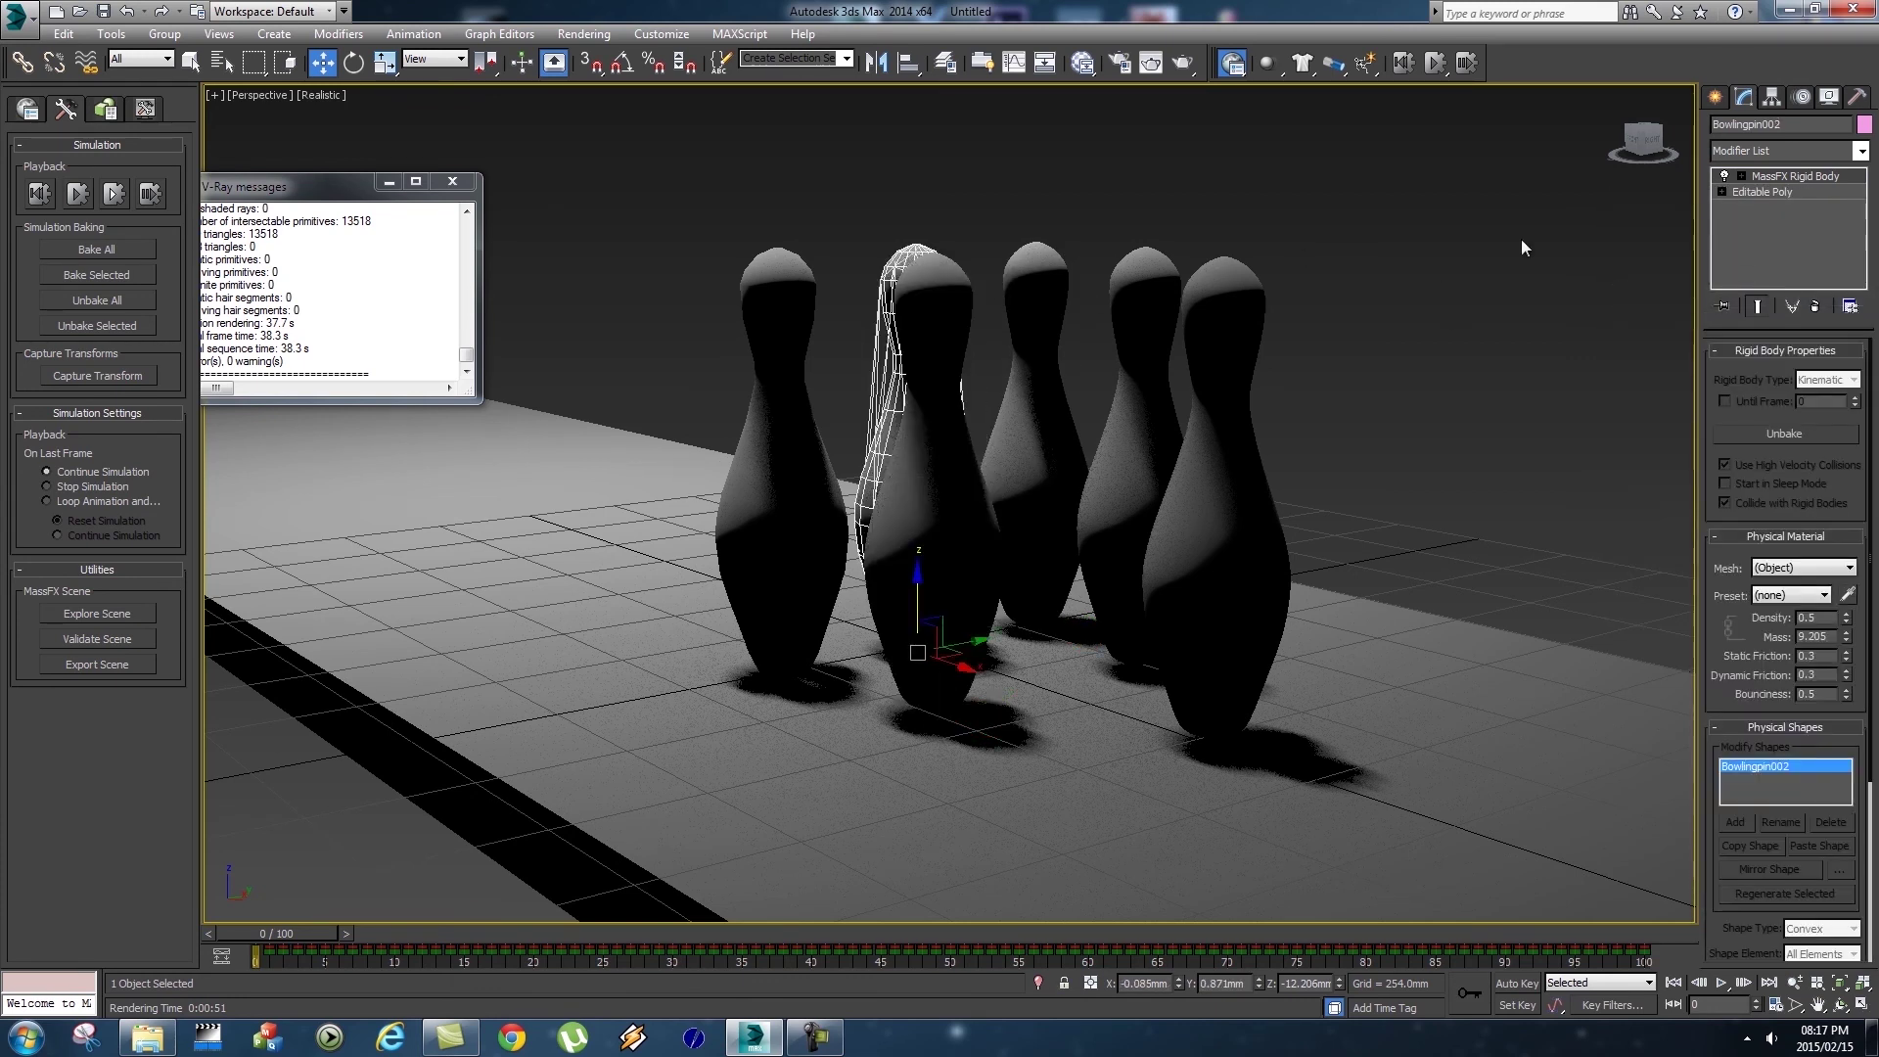
pyautogui.rightClick(1754, 196)
pyautogui.click(1678, 297)
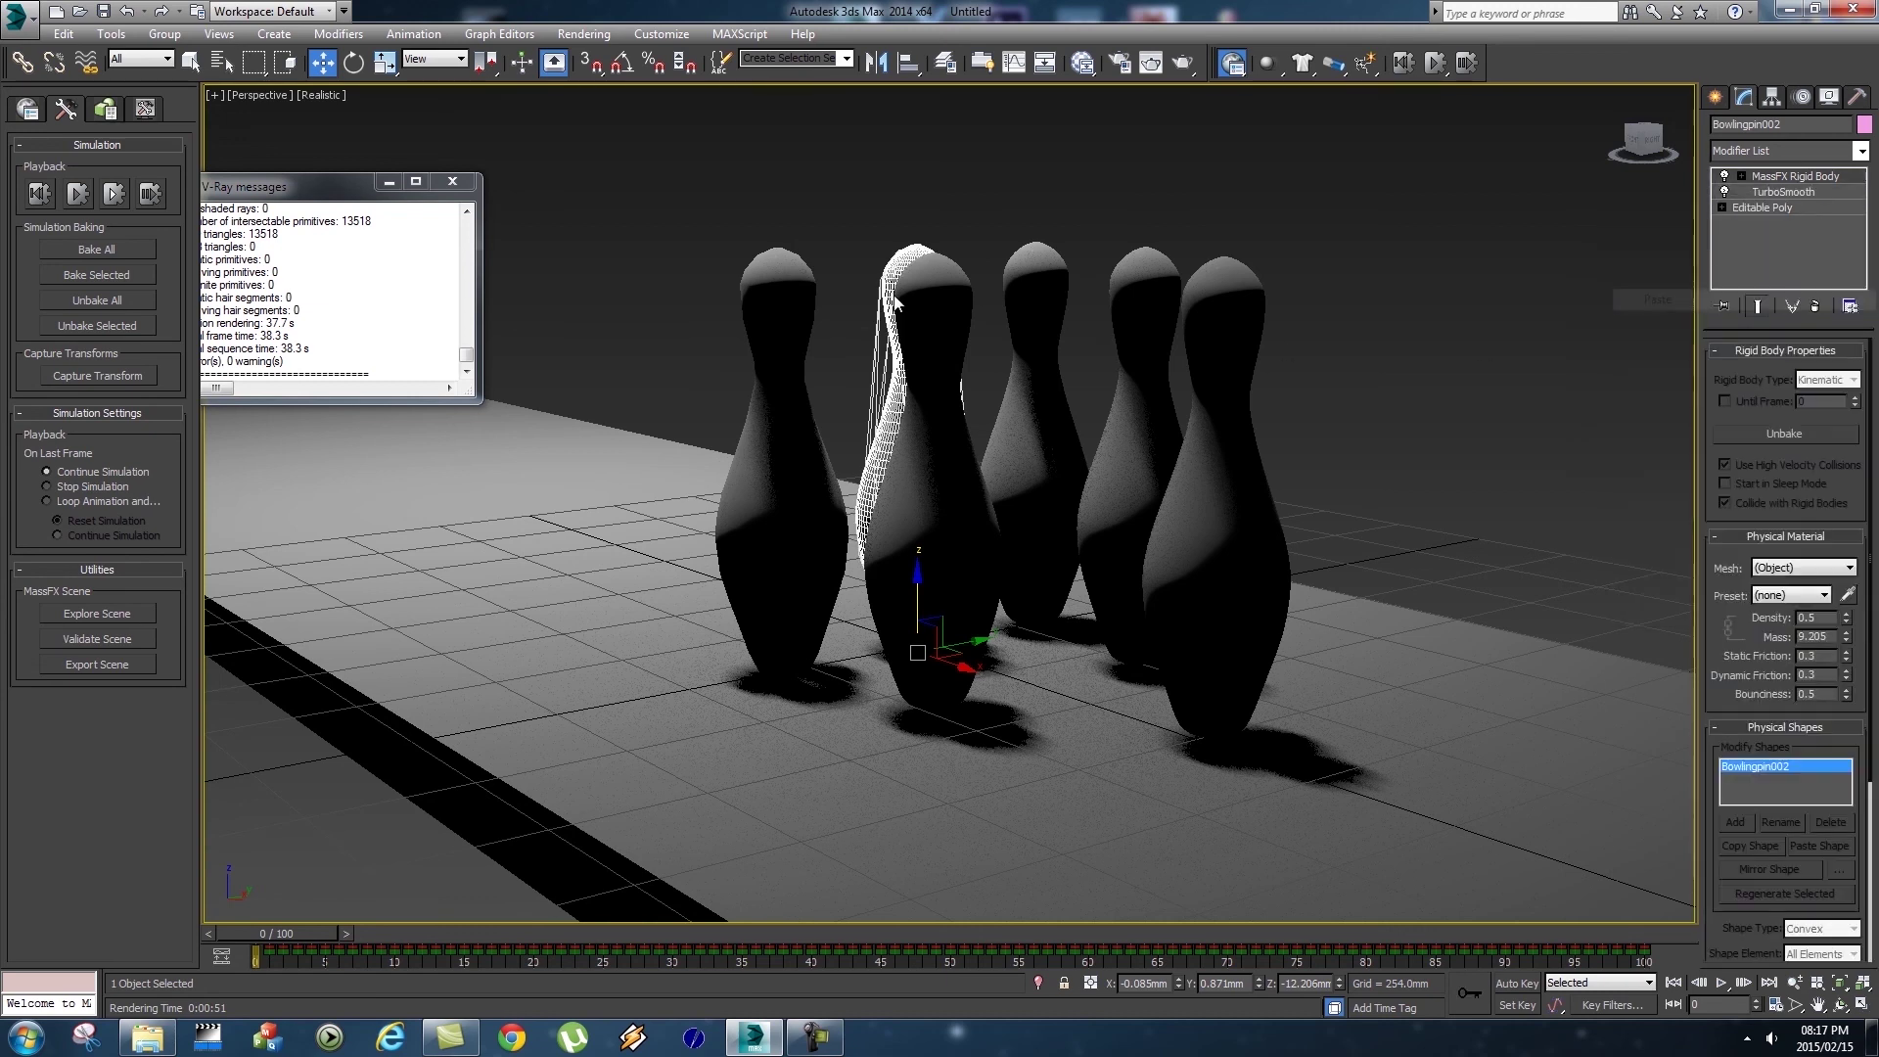
pyautogui.click(773, 290)
pyautogui.rightClick(1777, 192)
pyautogui.click(1664, 296)
# Frame the whole lane with ball and pins in the perspective view, scrub through the animation, and return to frame 0.
pyautogui.scroll(-6, 1260, 441)
pyautogui.moveTo(279, 938); pyautogui.dragTo(558, 932)
pyautogui.press('w')
pyautogui.moveTo(1135, 563); pyautogui.dragTo(1280, 552, button='middle')
pyautogui.scroll(-4, 1291, 557)
pyautogui.moveTo(1171, 614); pyautogui.dragTo(1161, 552, button='middle')
pyautogui.moveTo(560, 931); pyautogui.dragTo(256, 936)
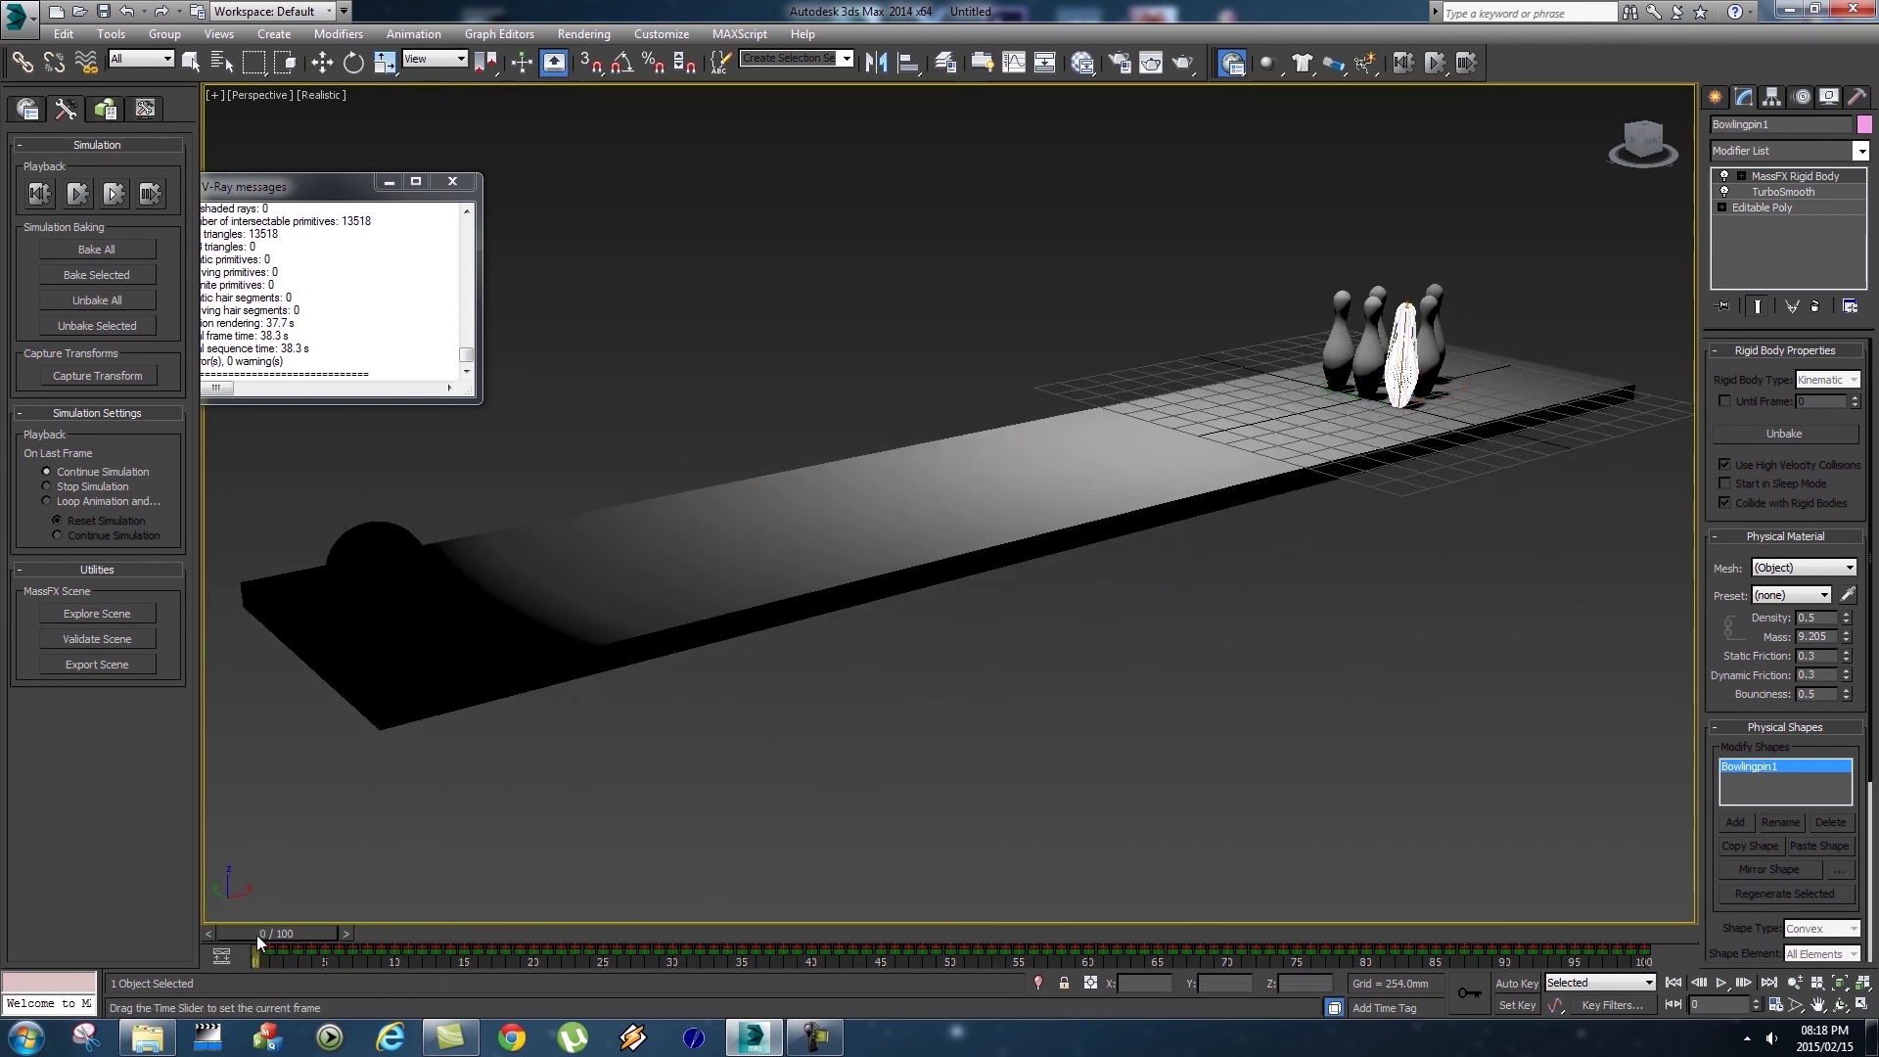
# Deselect the pin and set the render setup's time output to the active time segment, 0 to 100.
pyautogui.click(677, 255)
pyautogui.click(585, 33)
pyautogui.click(607, 79)
pyautogui.moveTo(1147, 180); pyautogui.dragTo(919, 142)
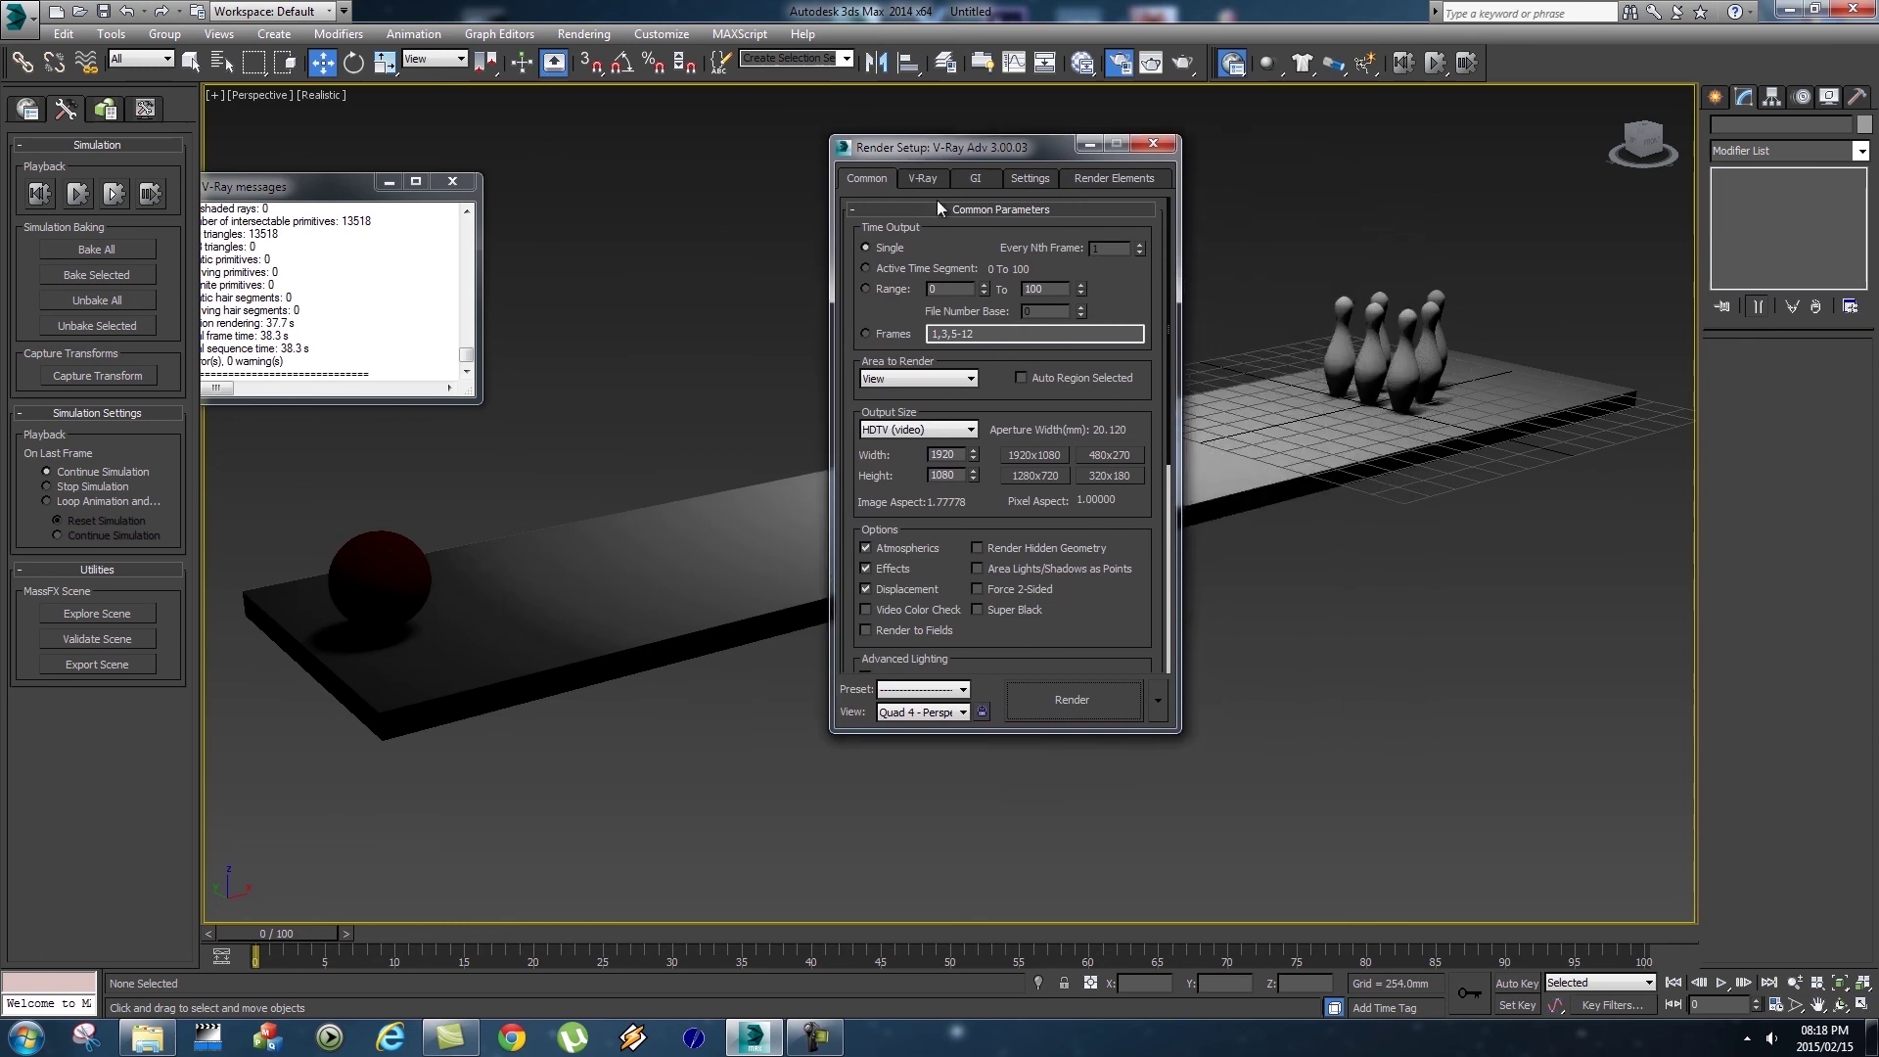
pyautogui.click(865, 267)
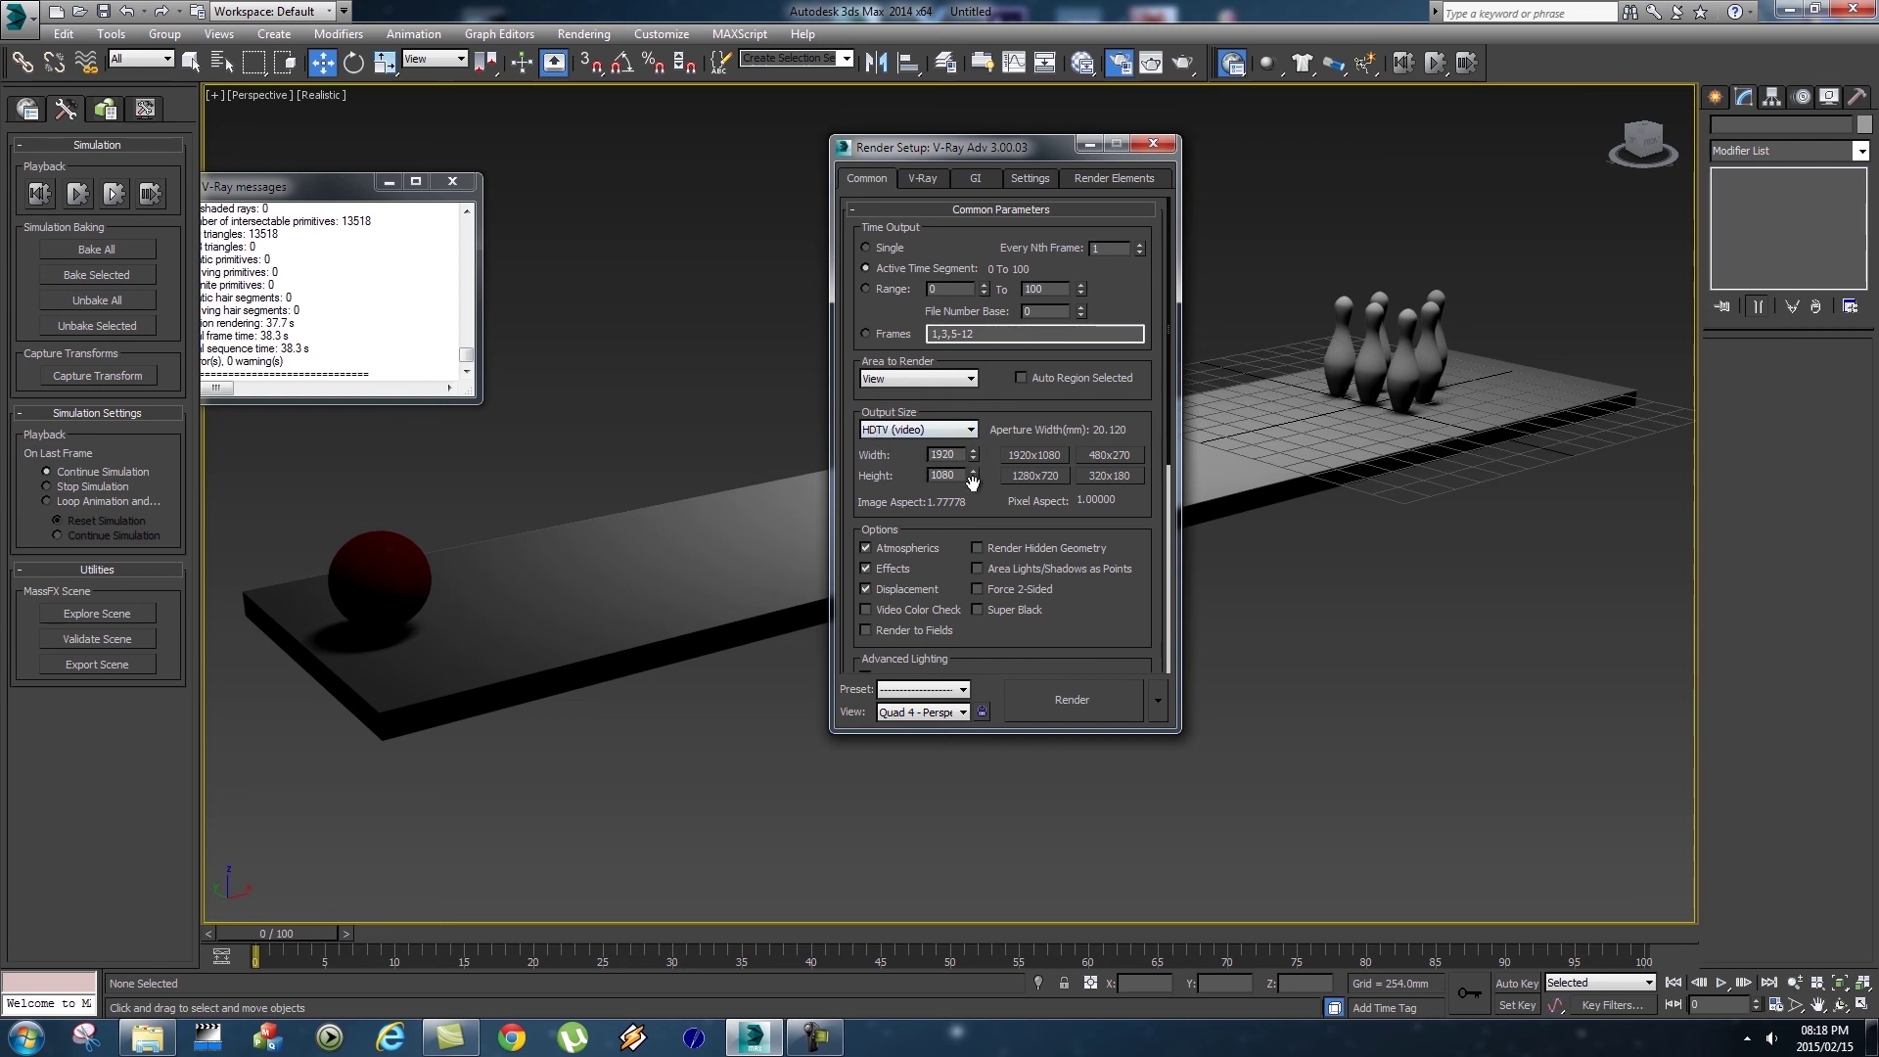
# For the render output file, create a folder named Renders inside Introduction To VFX on the V: drive and open it.
pyautogui.moveTo(1108, 615); pyautogui.dragTo(1101, 298)
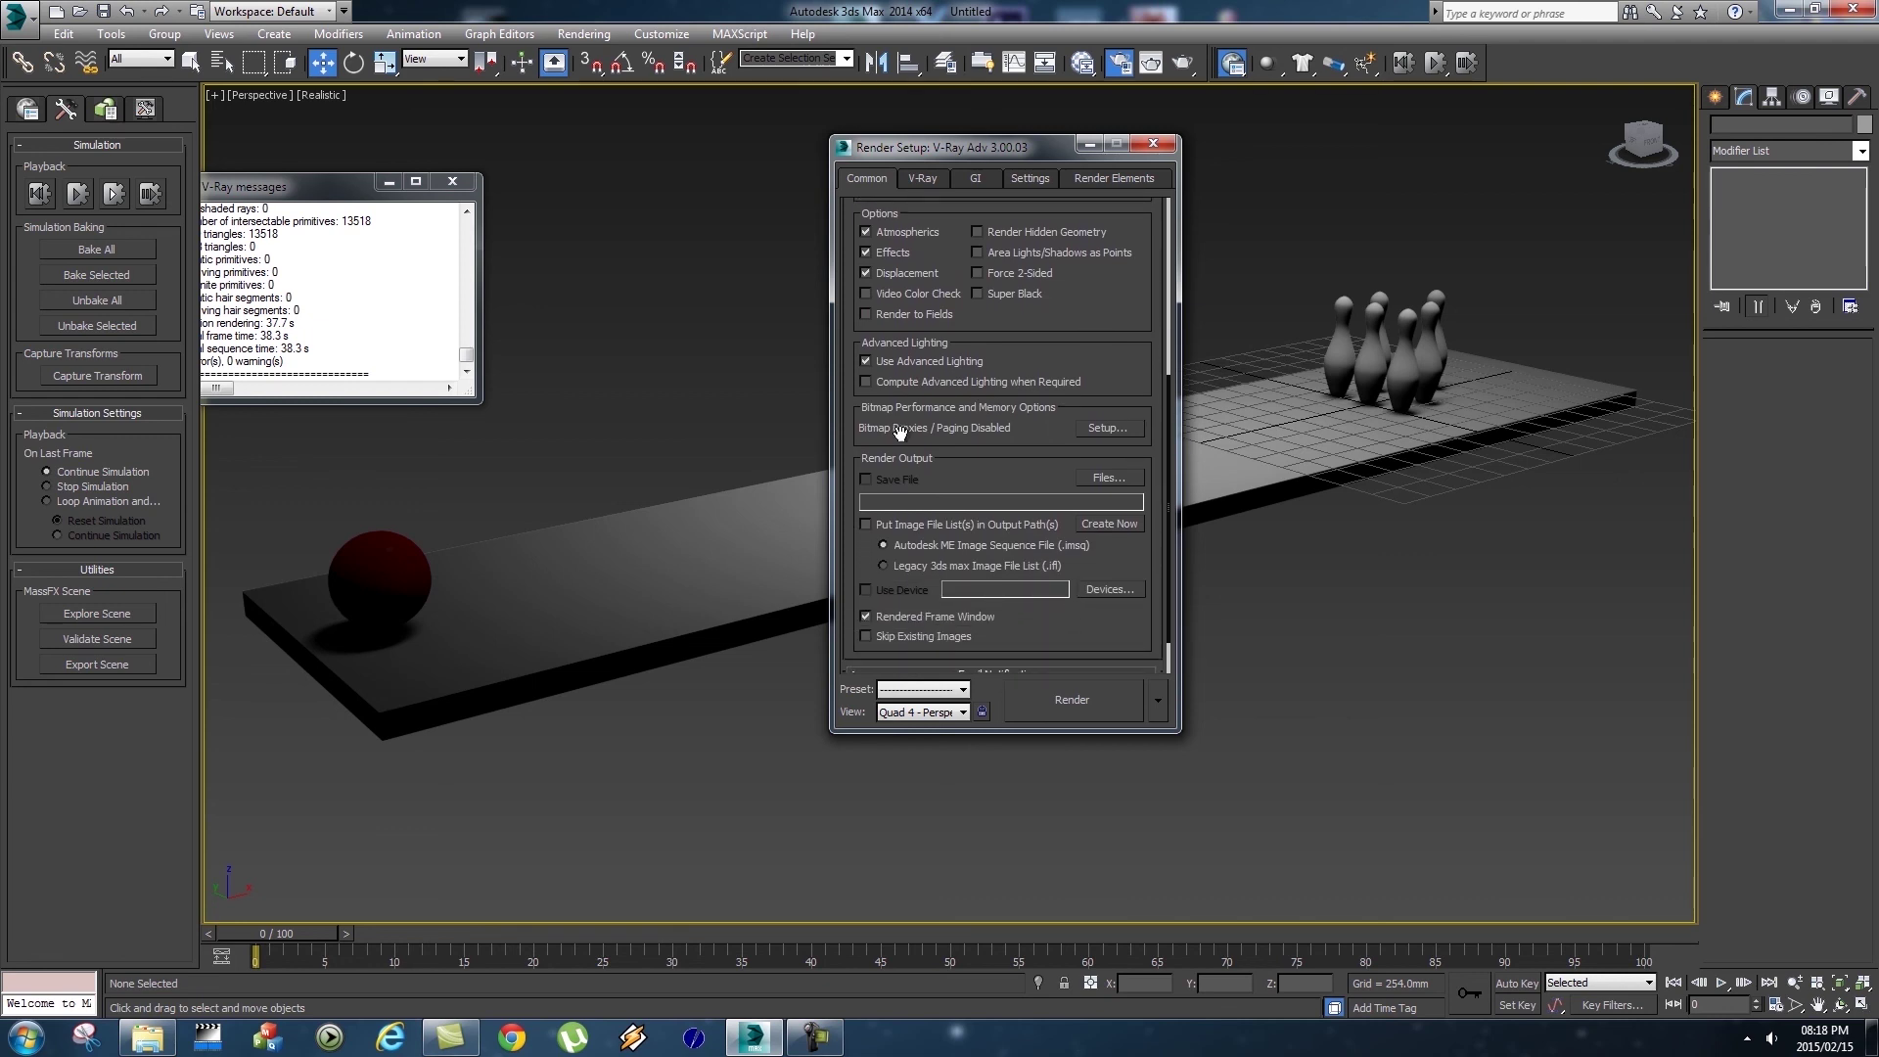
pyautogui.click(1110, 480)
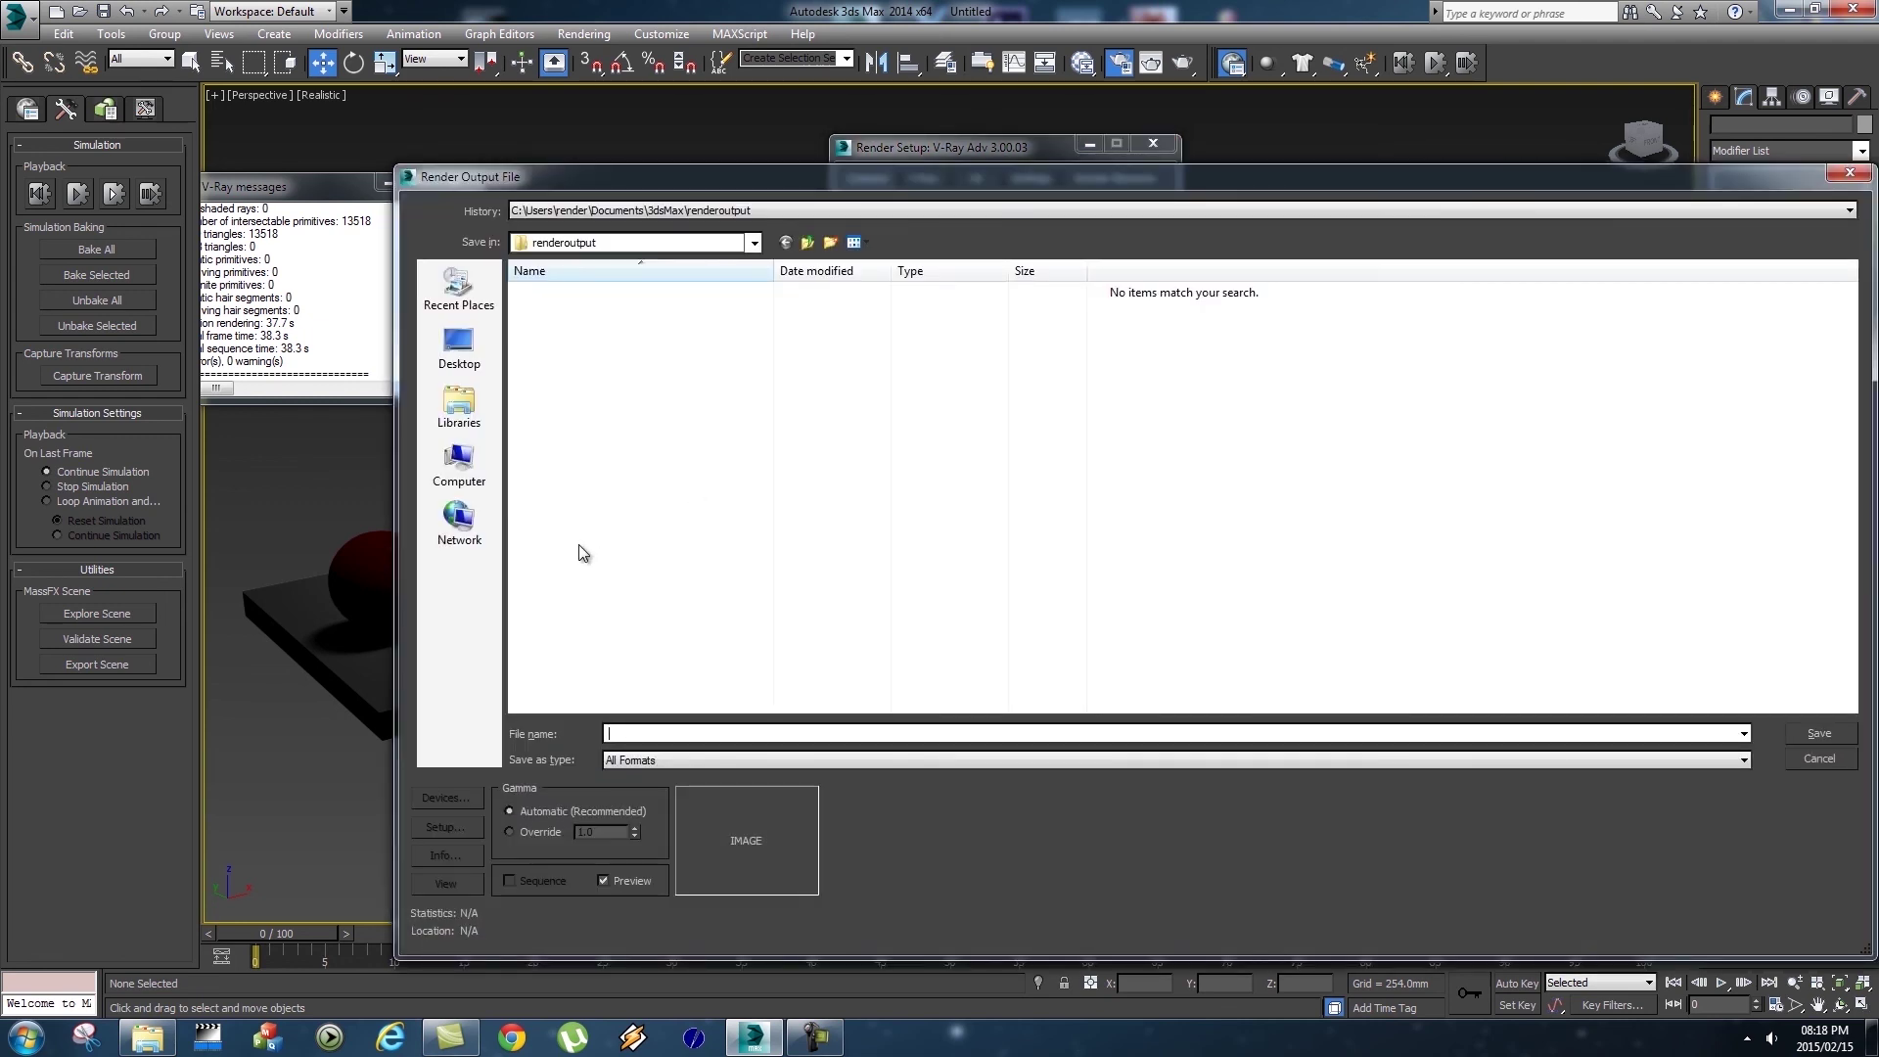
pyautogui.click(470, 462)
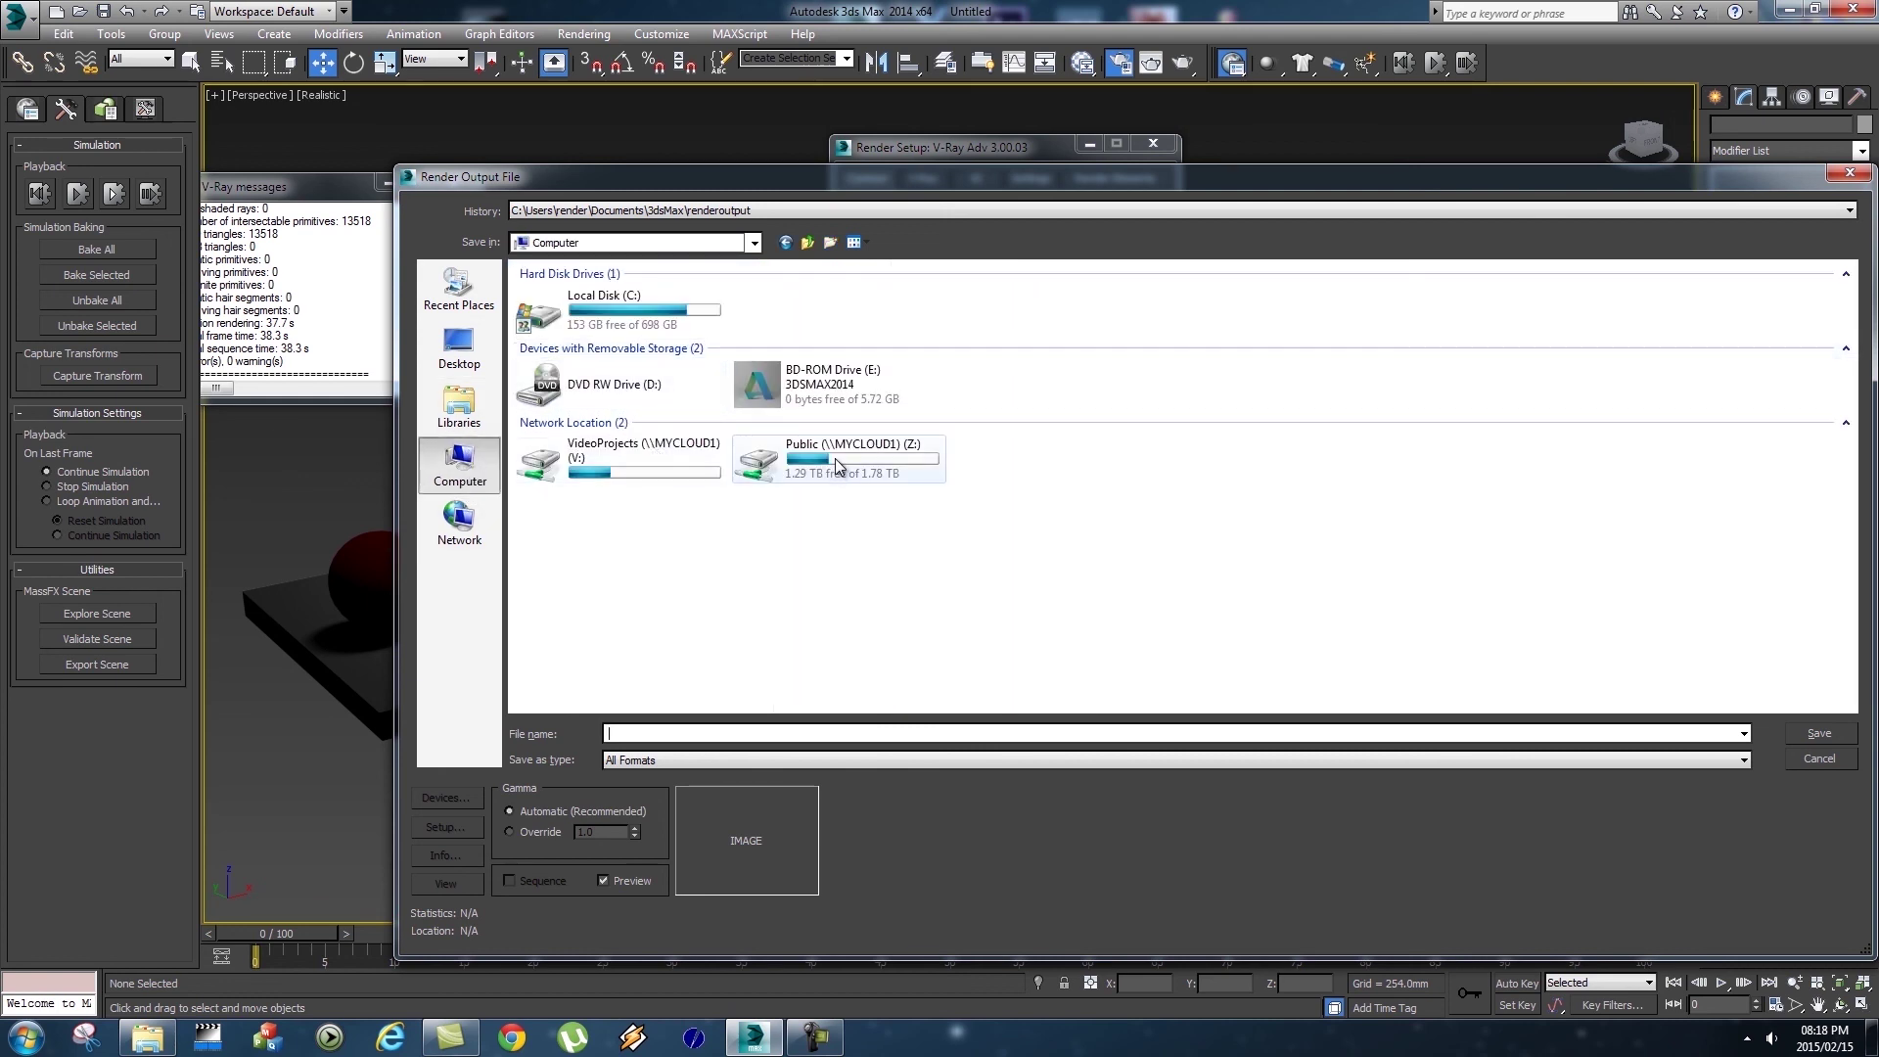
pyautogui.doubleClick(636, 455)
pyautogui.doubleClick(587, 576)
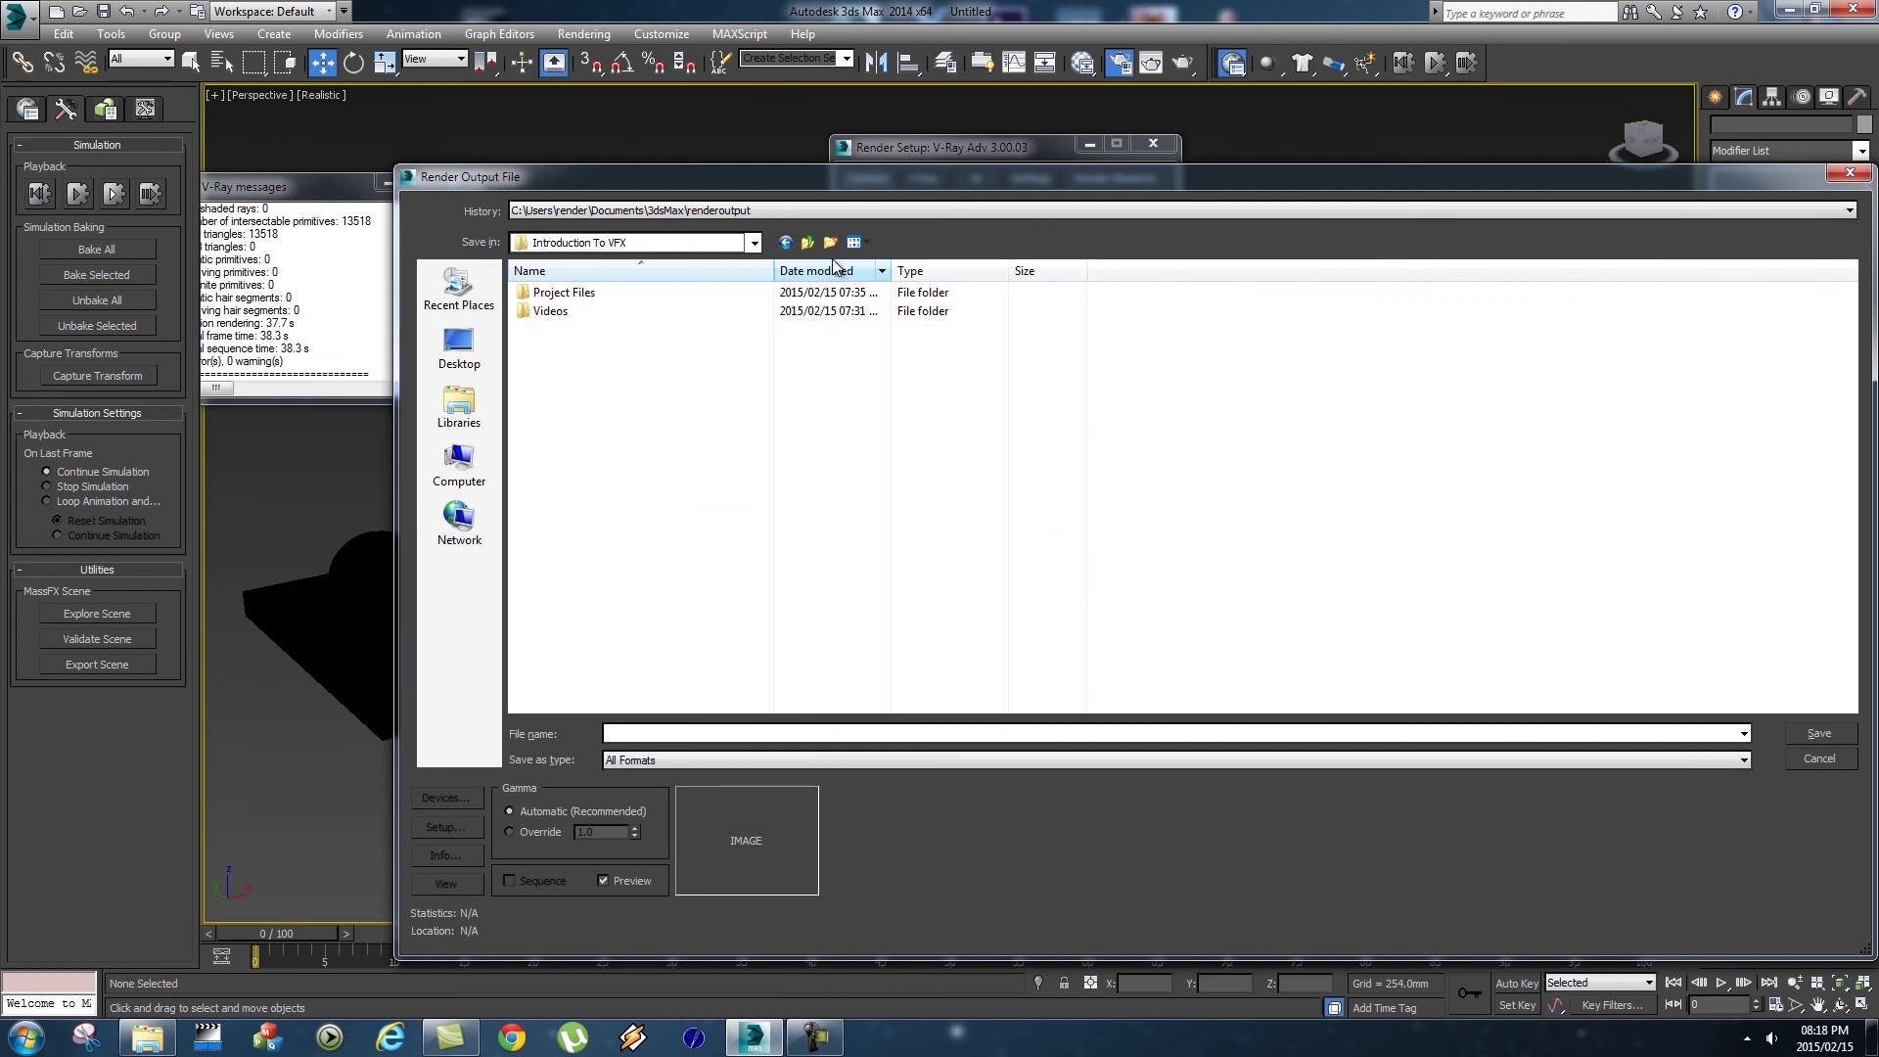
pyautogui.click(827, 243)
pyautogui.write('Renders')
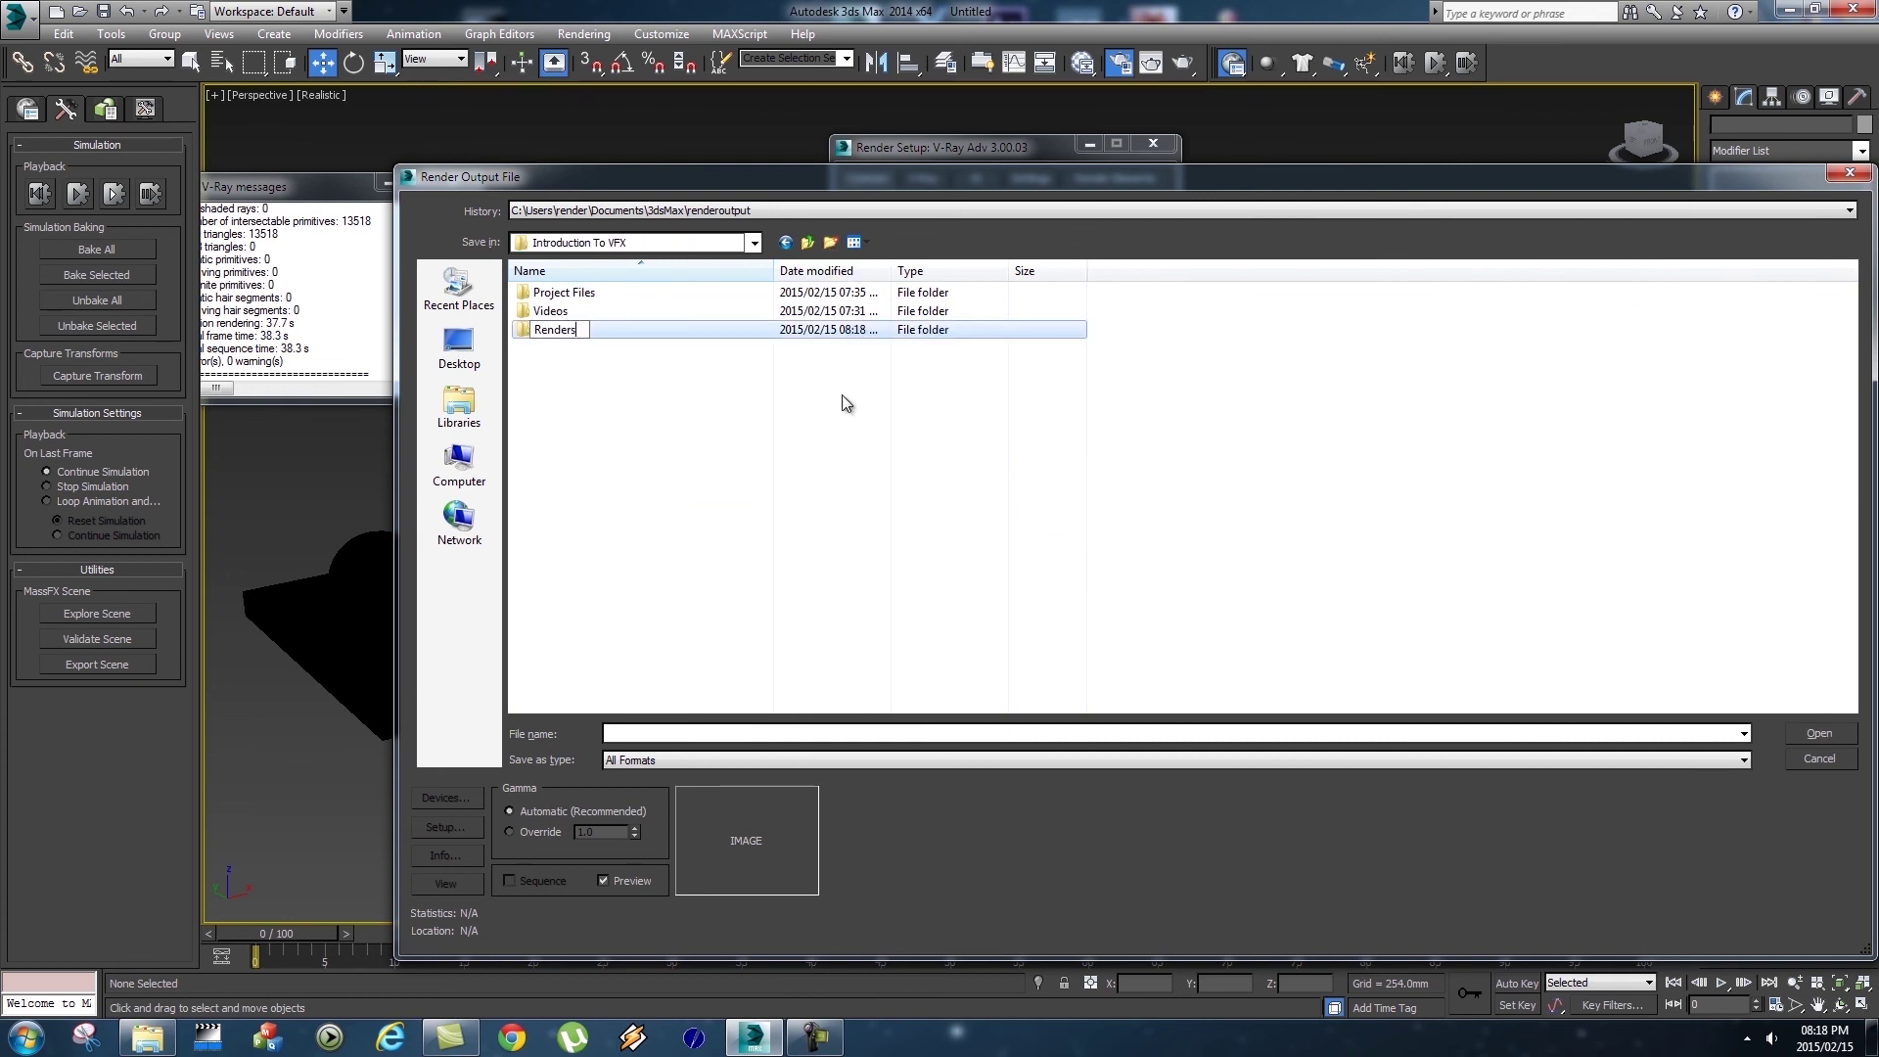
pyautogui.press('Return')
pyautogui.doubleClick(562, 333)
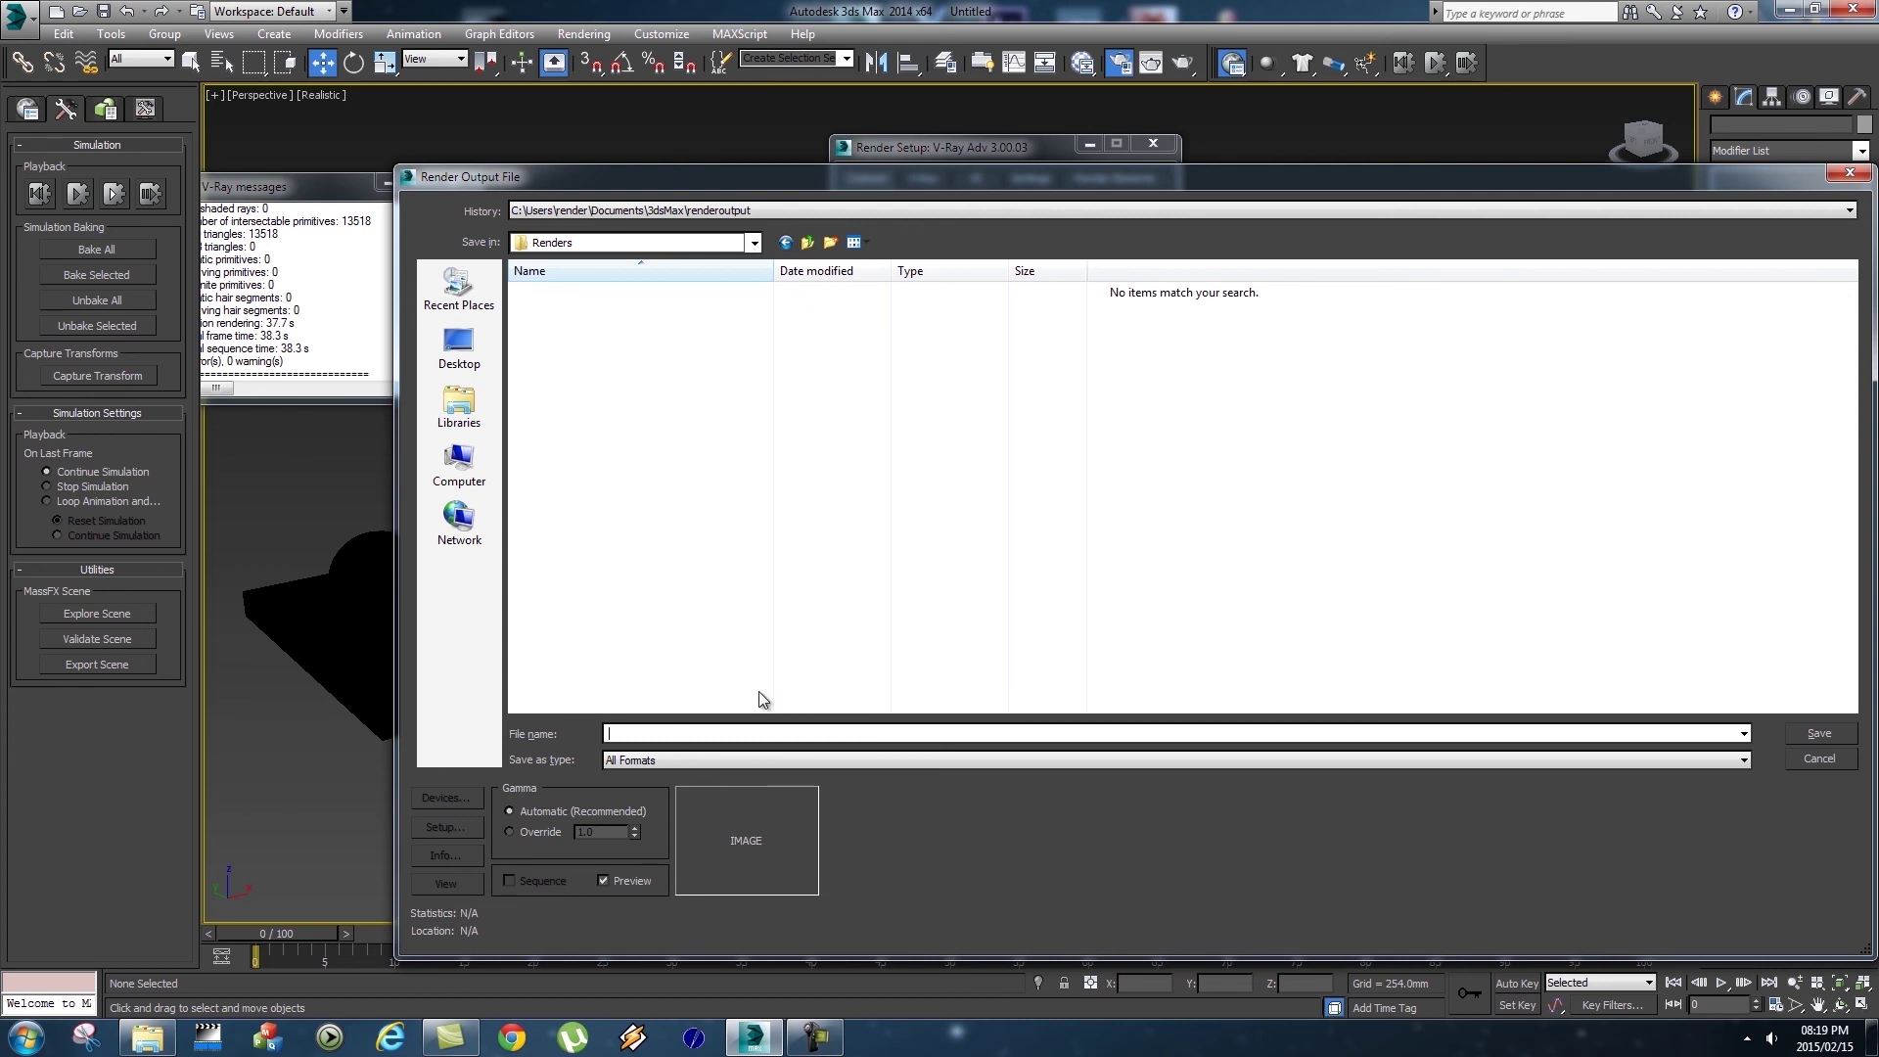
# Save the render output as Bowling in PNG format with RGB 48 bit and alpha channel, and start rendering the animation.
pyautogui.write('Bowling')
pyautogui.click(684, 758)
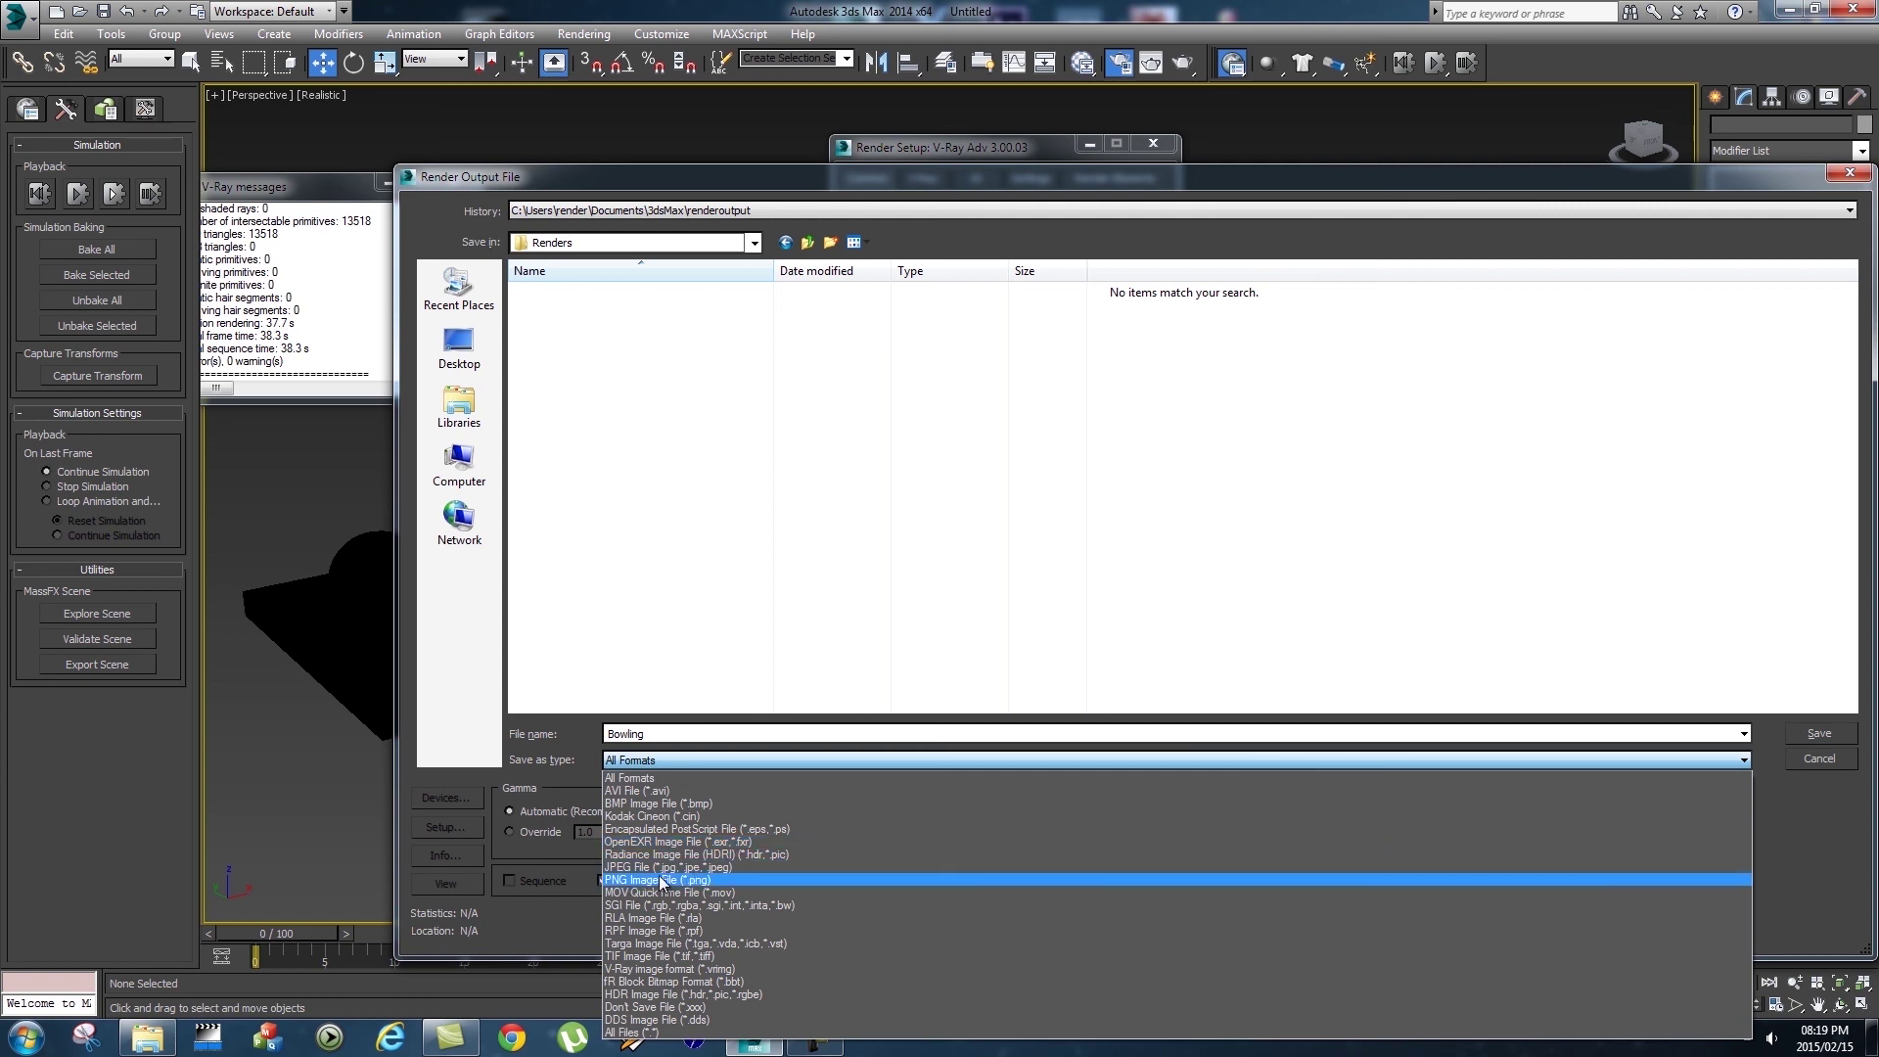
pyautogui.click(688, 881)
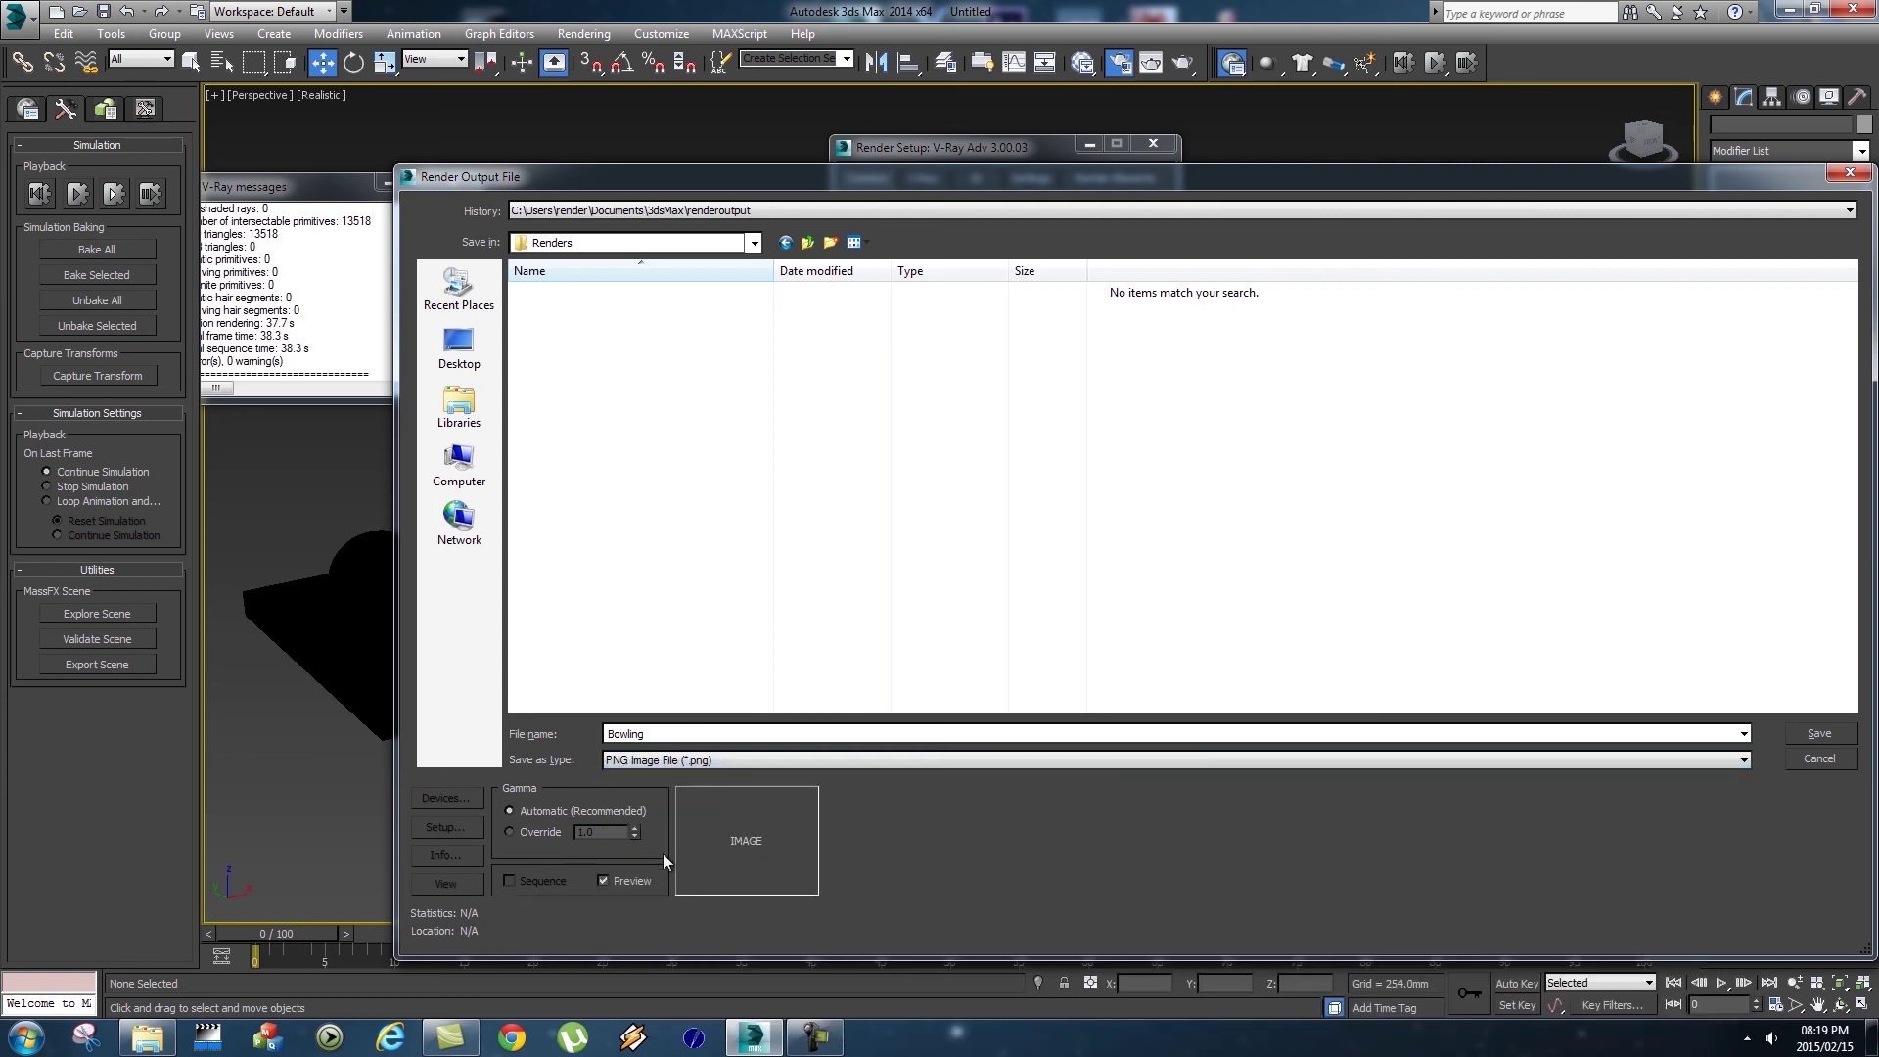
pyautogui.click(448, 827)
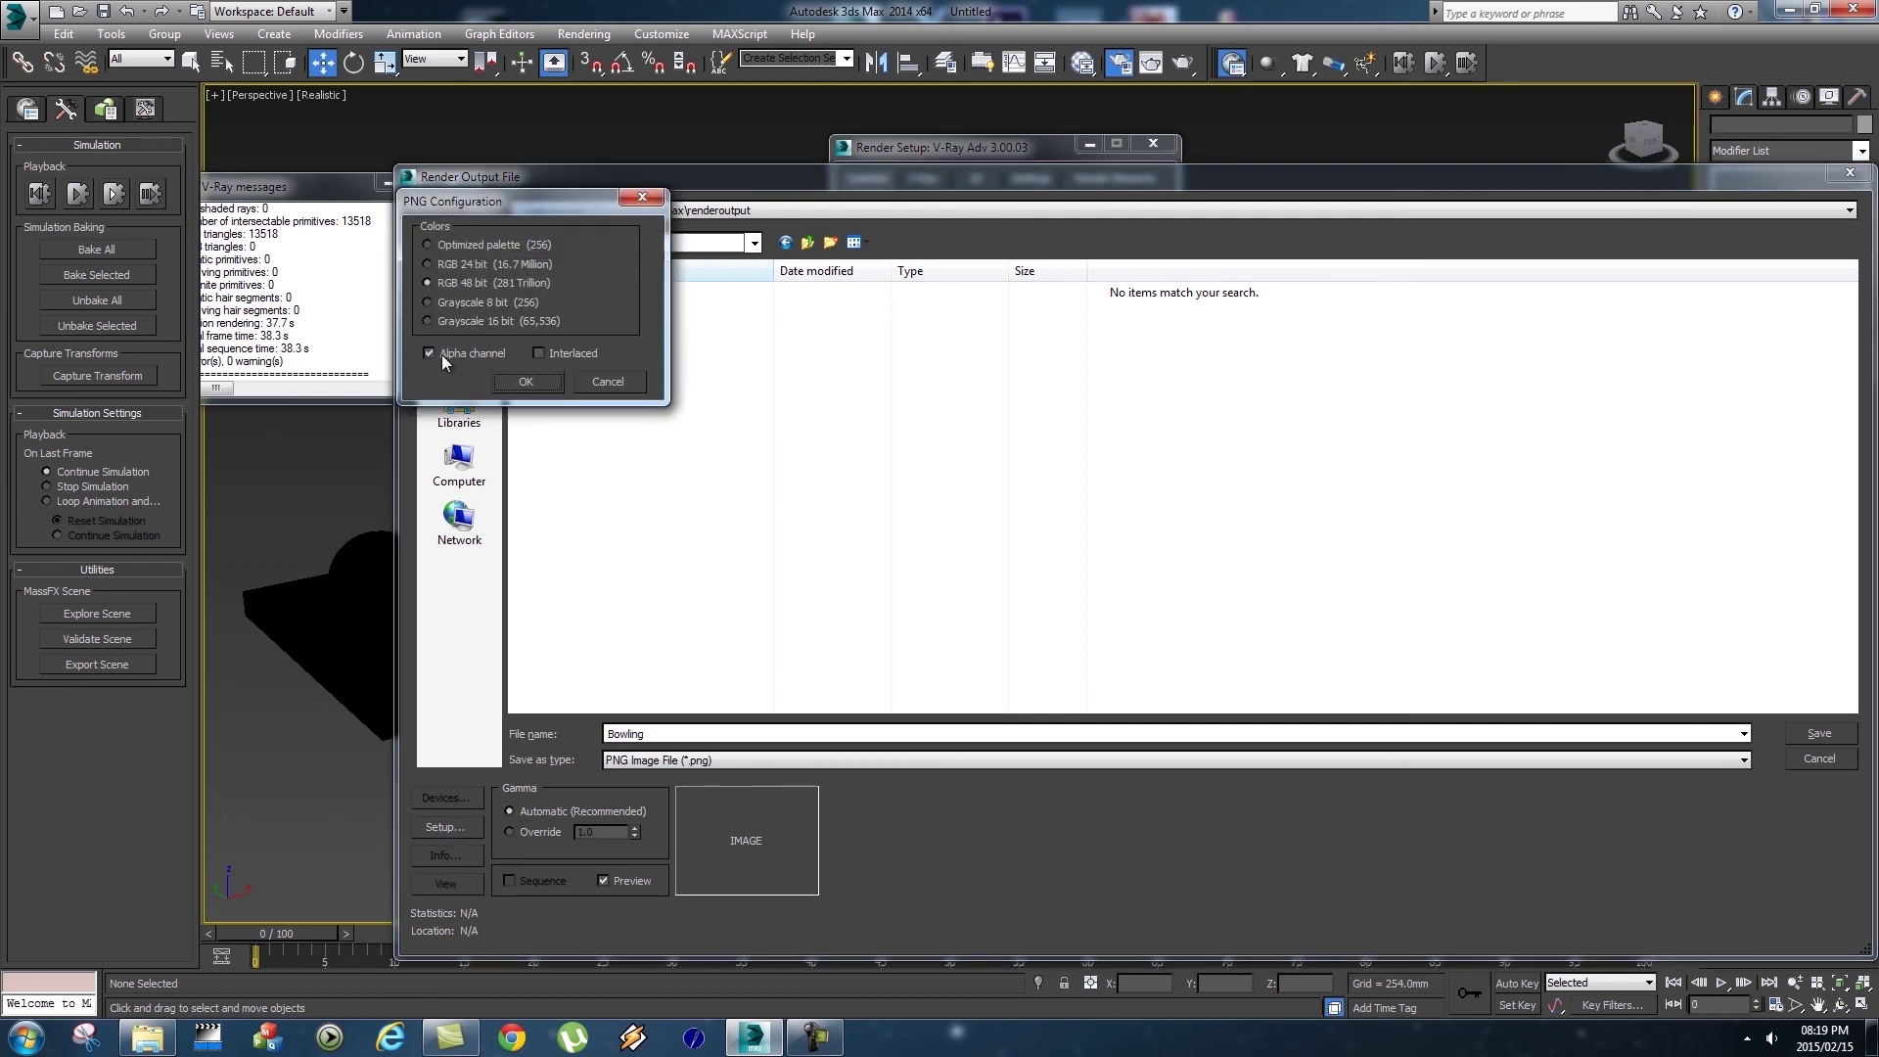
pyautogui.click(527, 382)
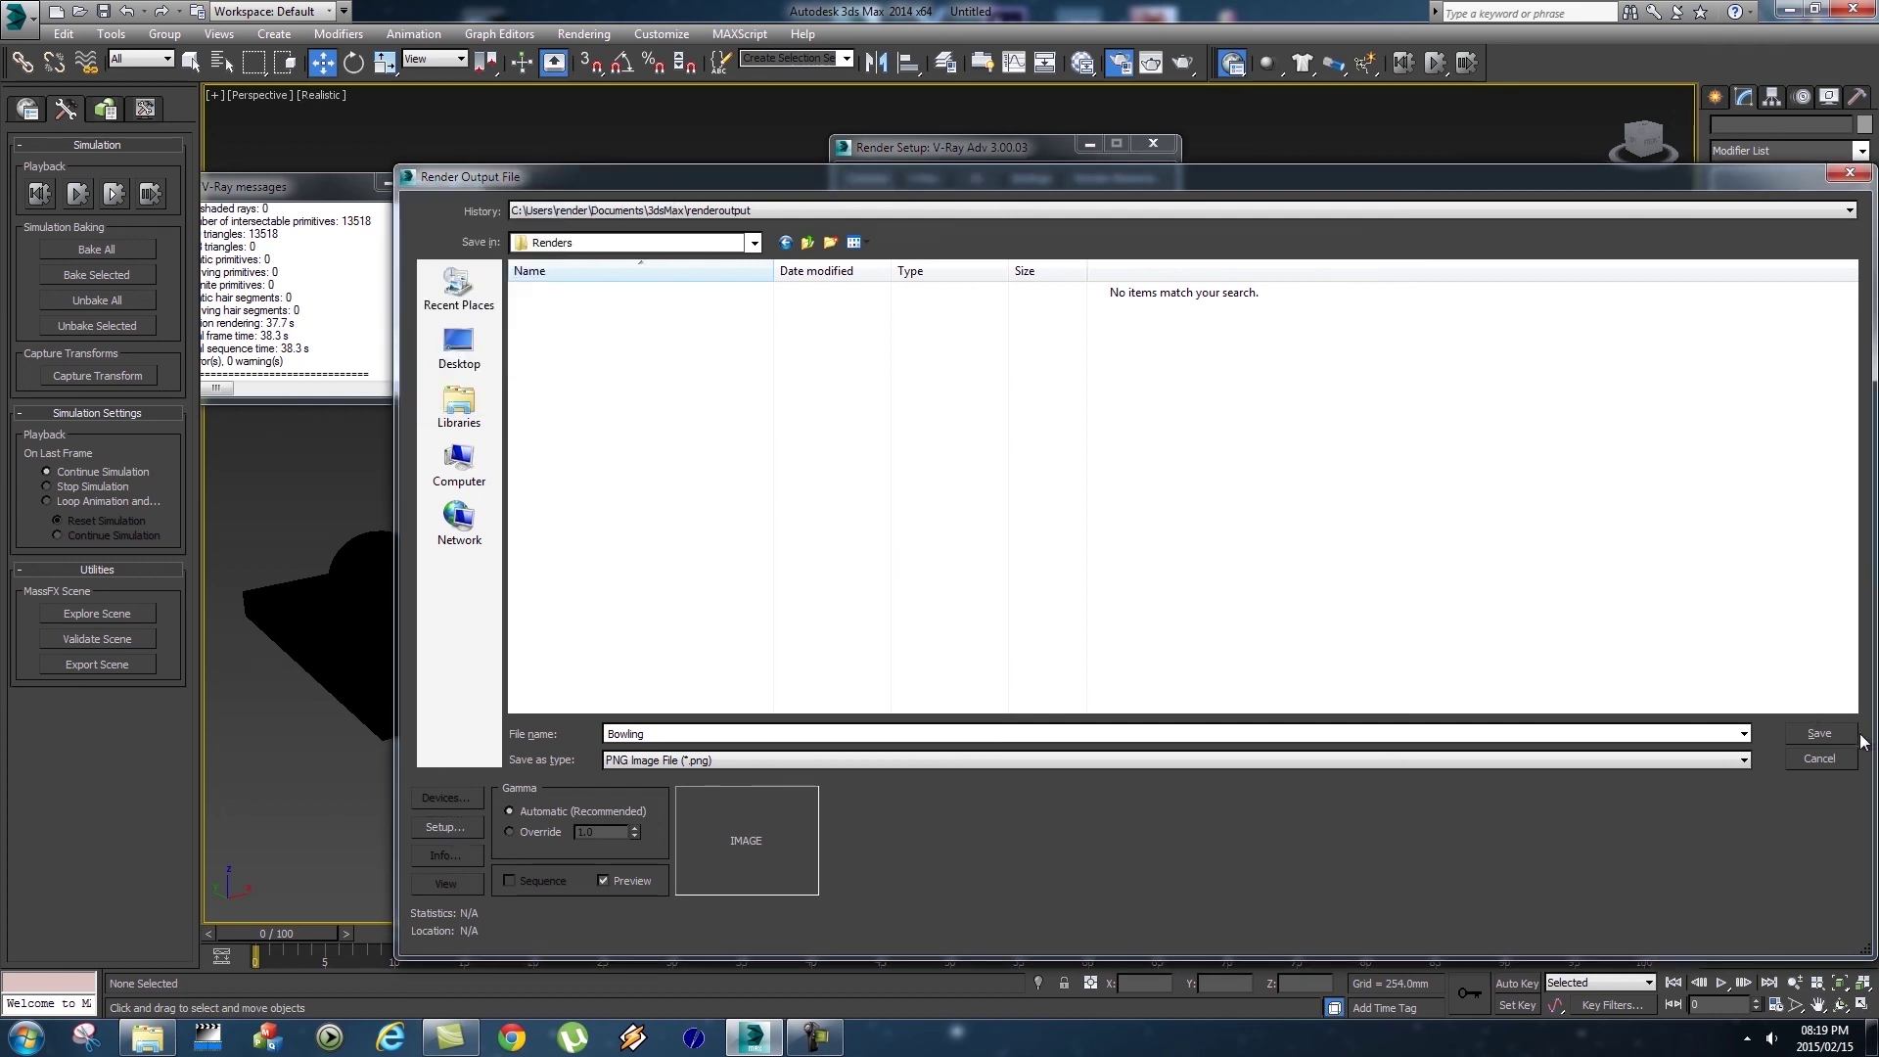
pyautogui.click(1822, 733)
pyautogui.click(1077, 699)
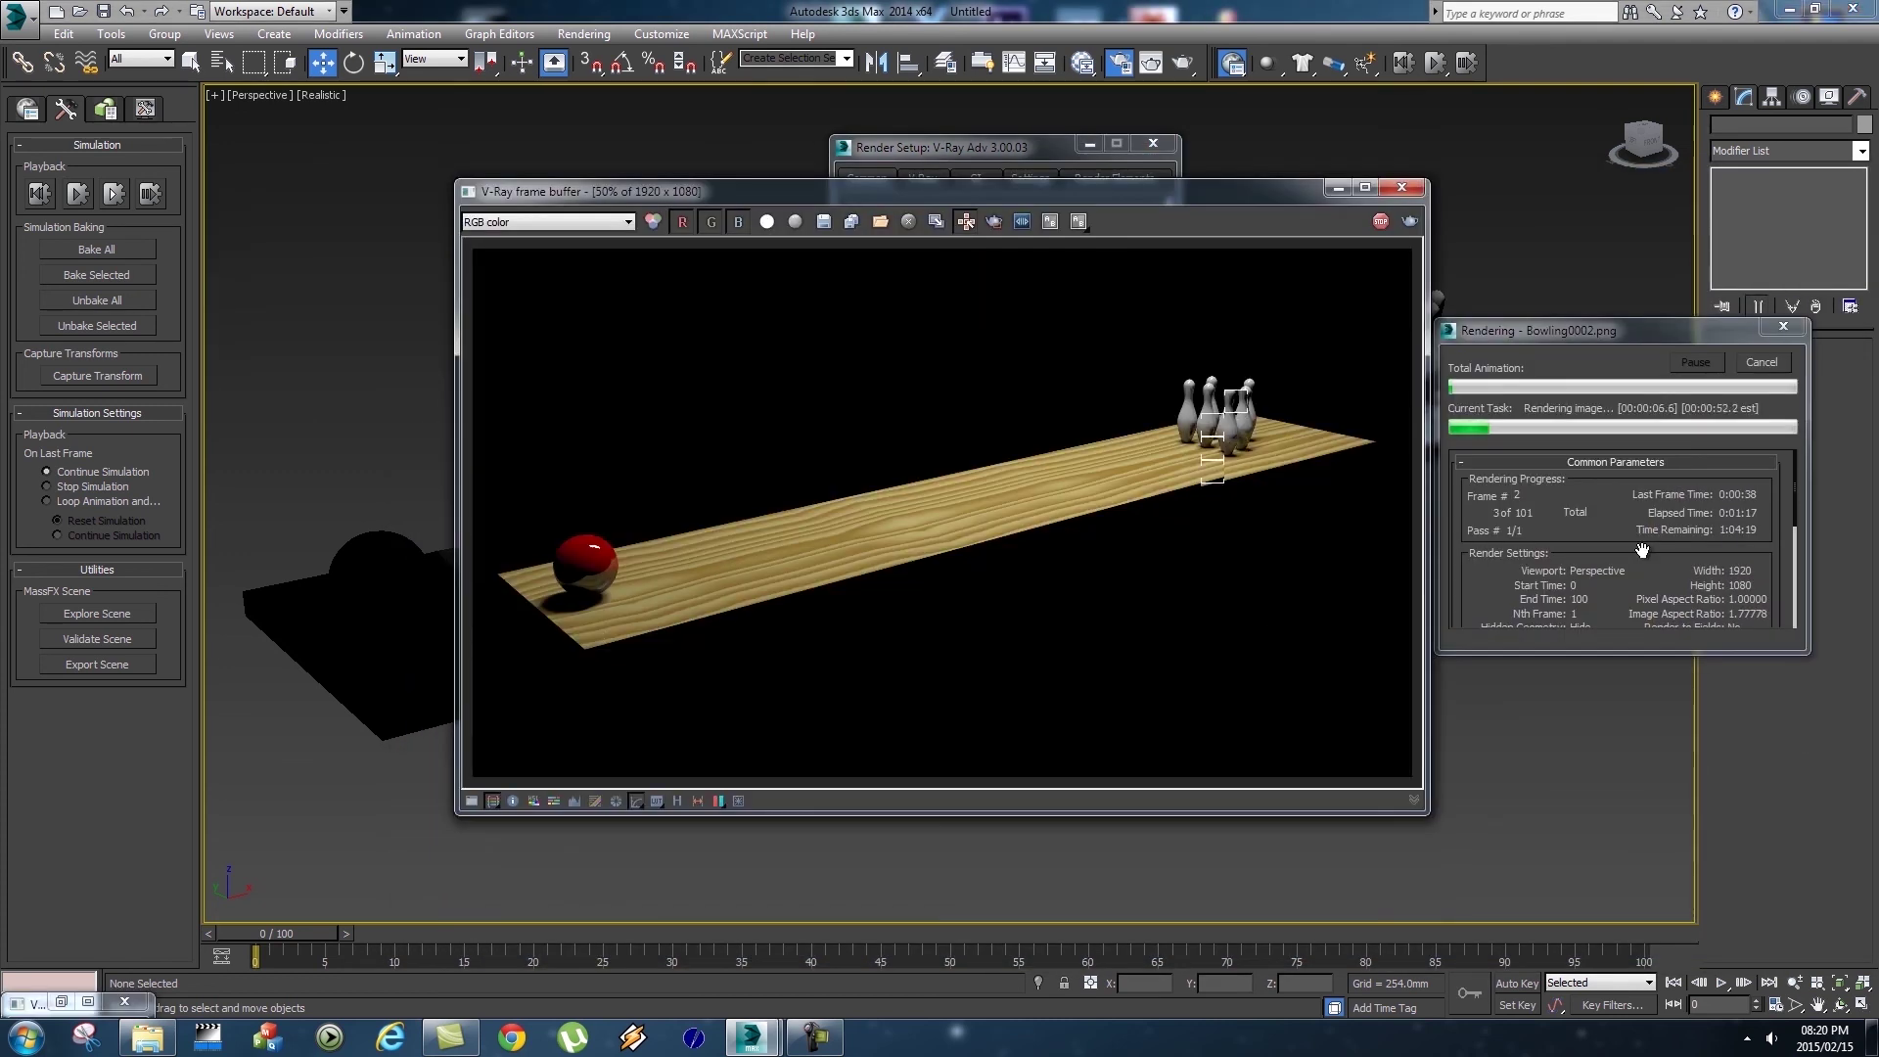